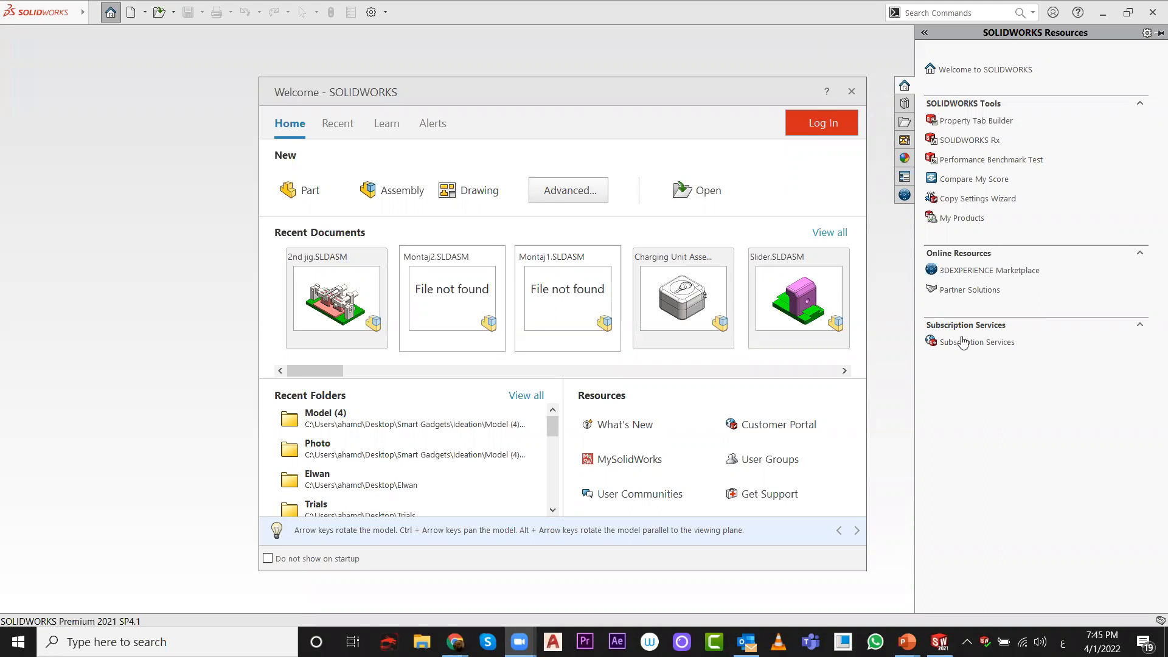
Step: Close the Welcome window and the finished PowerPoint slide show, returning to SOLIDWORKS
{"action": "left_click", "coordinate": [553, 68]}
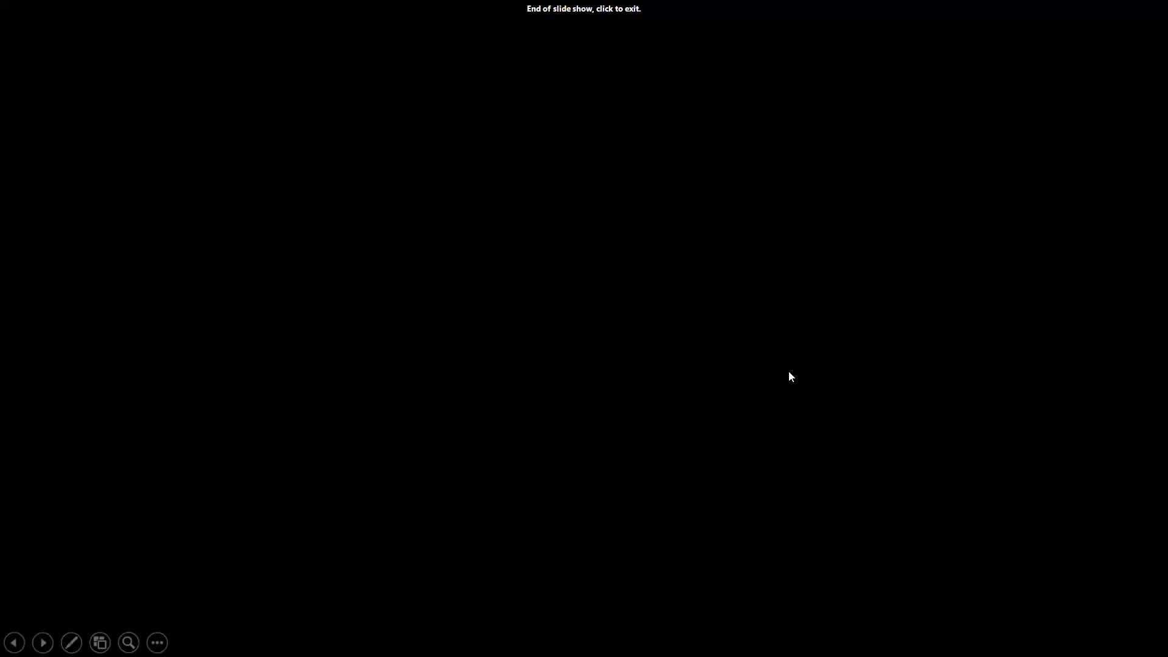
{"action": "left_click", "coordinate": [788, 371]}
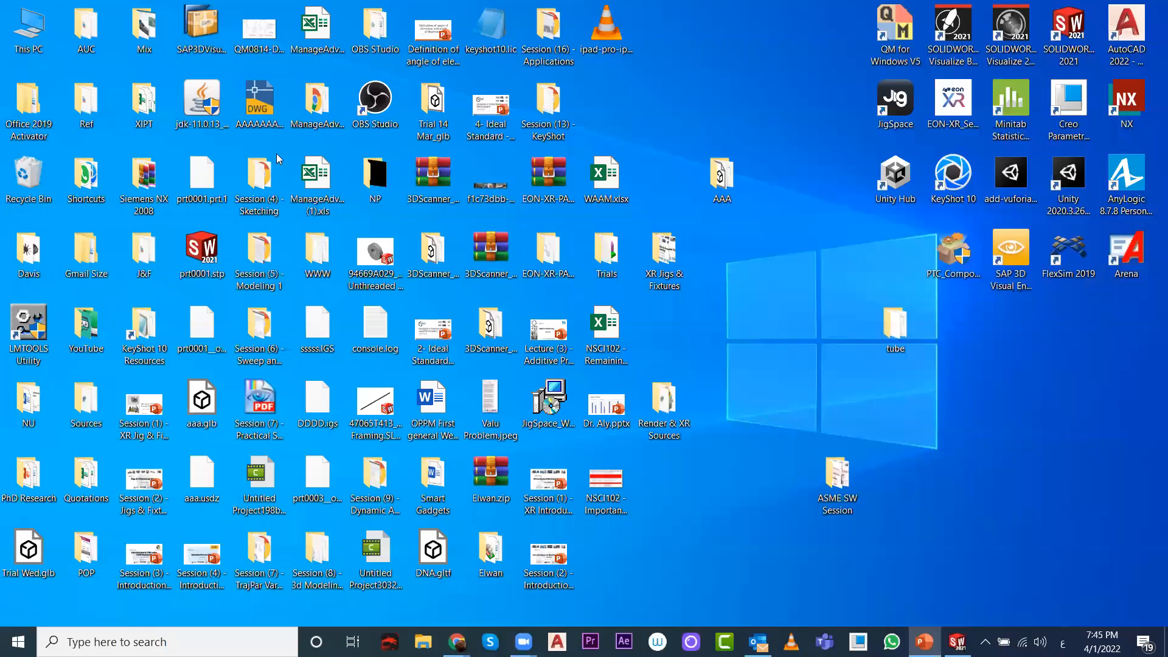
{"action": "key", "text": "alt+Tab"}
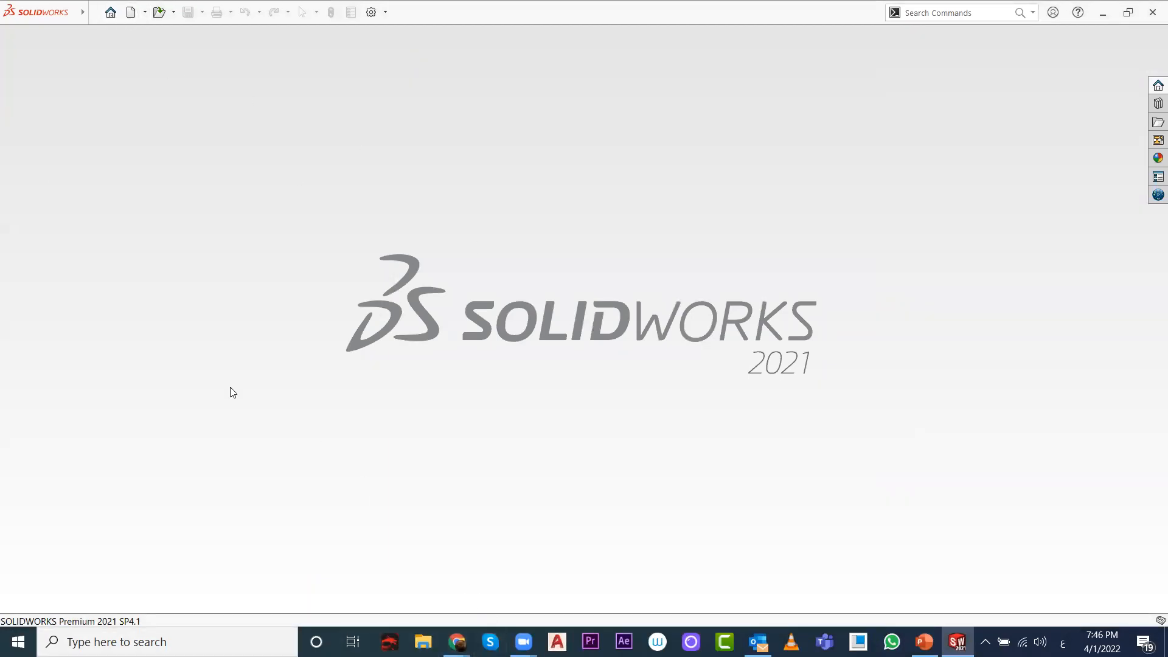
Step: Browse the File, View and Tools menus, then start a new document
{"action": "left_click", "coordinate": [96, 15]}
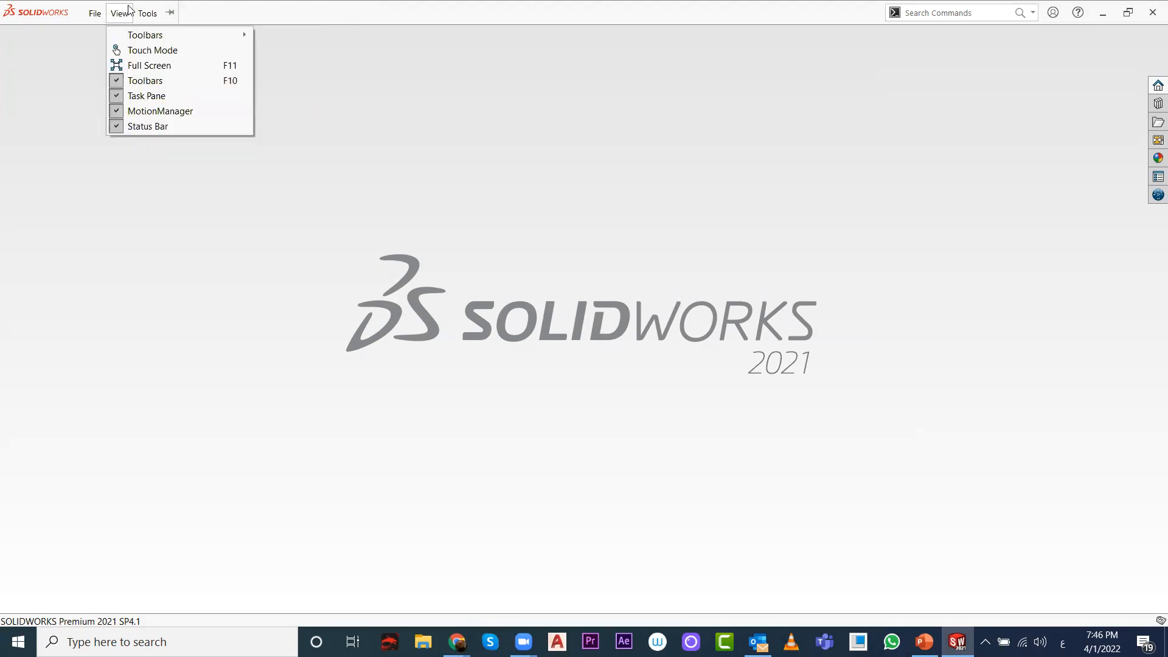
{"action": "mouse_move", "coordinate": [148, 13]}
{"action": "left_click", "coordinate": [245, 356]}
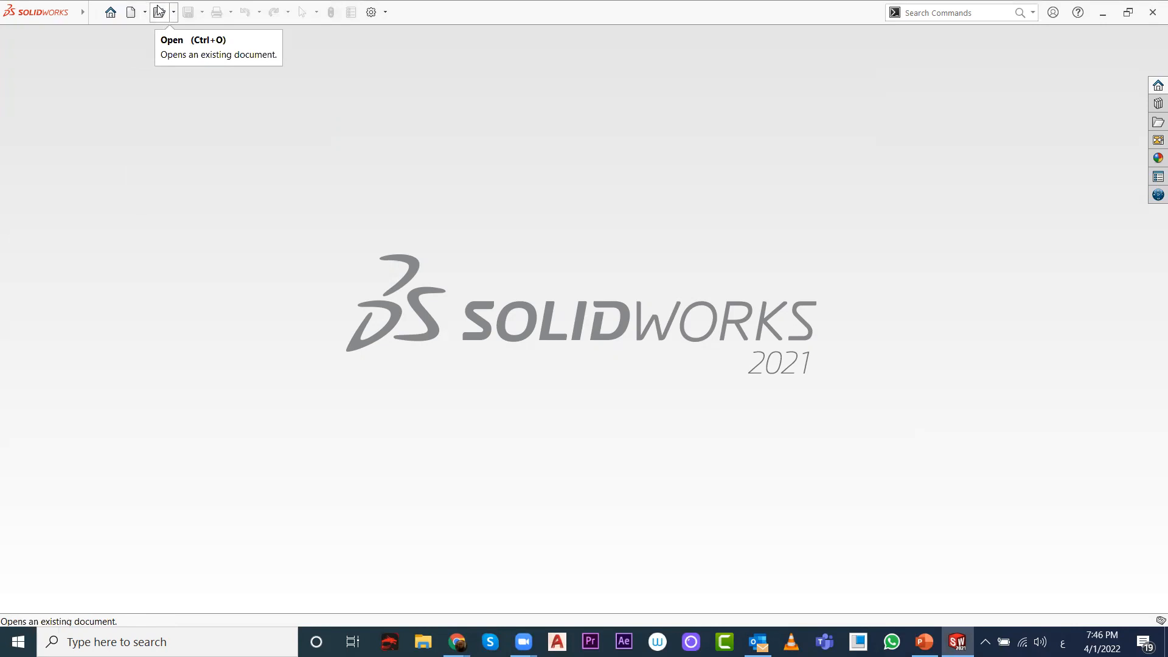
{"action": "left_click", "coordinate": [131, 13]}
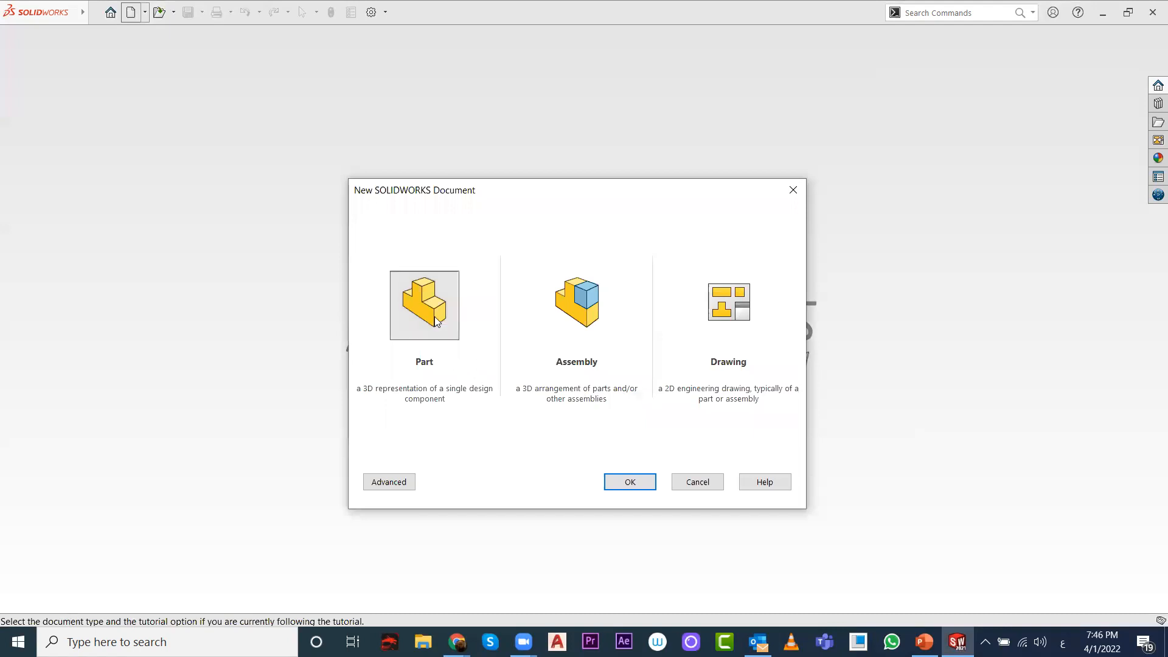
Step: Create Part1 as a new part, keep the MMGS unit system, and show the Features tools
{"action": "left_click", "coordinate": [645, 486]}
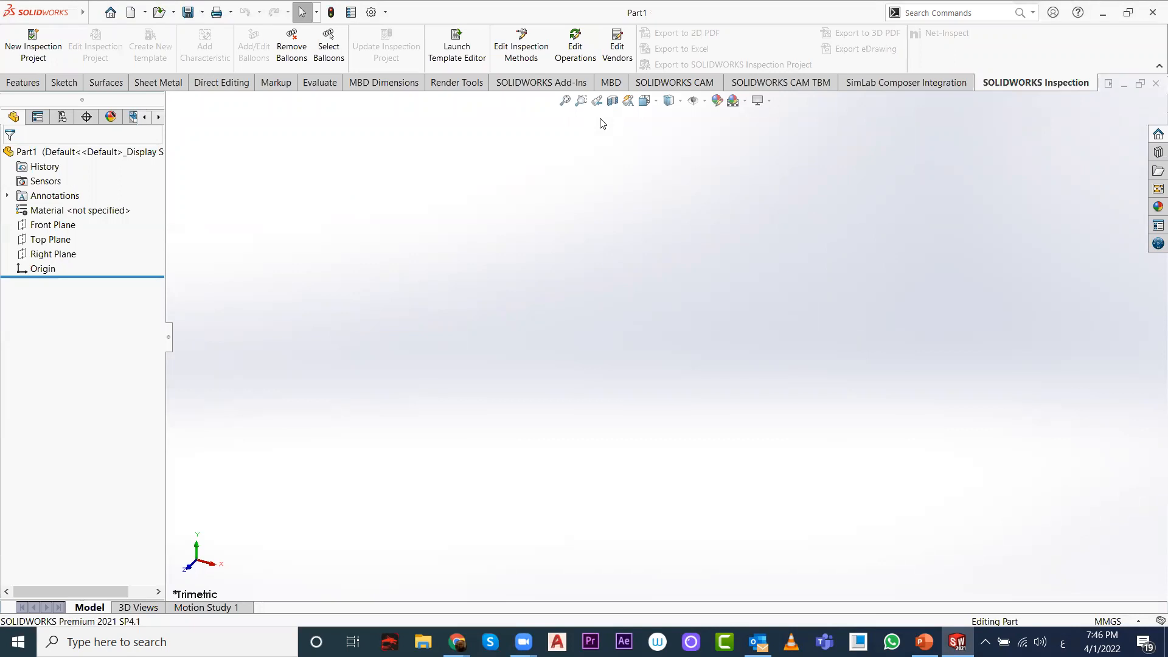
{"action": "left_click", "coordinate": [1101, 621]}
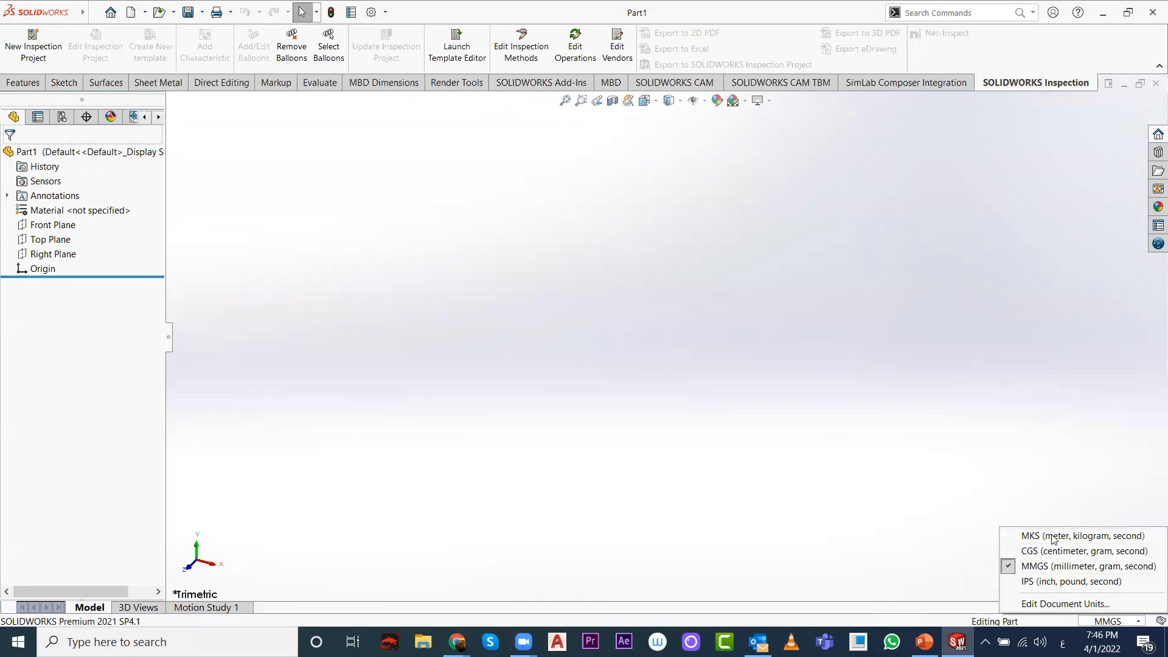
{"action": "left_click", "coordinate": [1139, 622]}
{"action": "left_click", "coordinate": [1139, 622]}
{"action": "left_click", "coordinate": [1111, 619]}
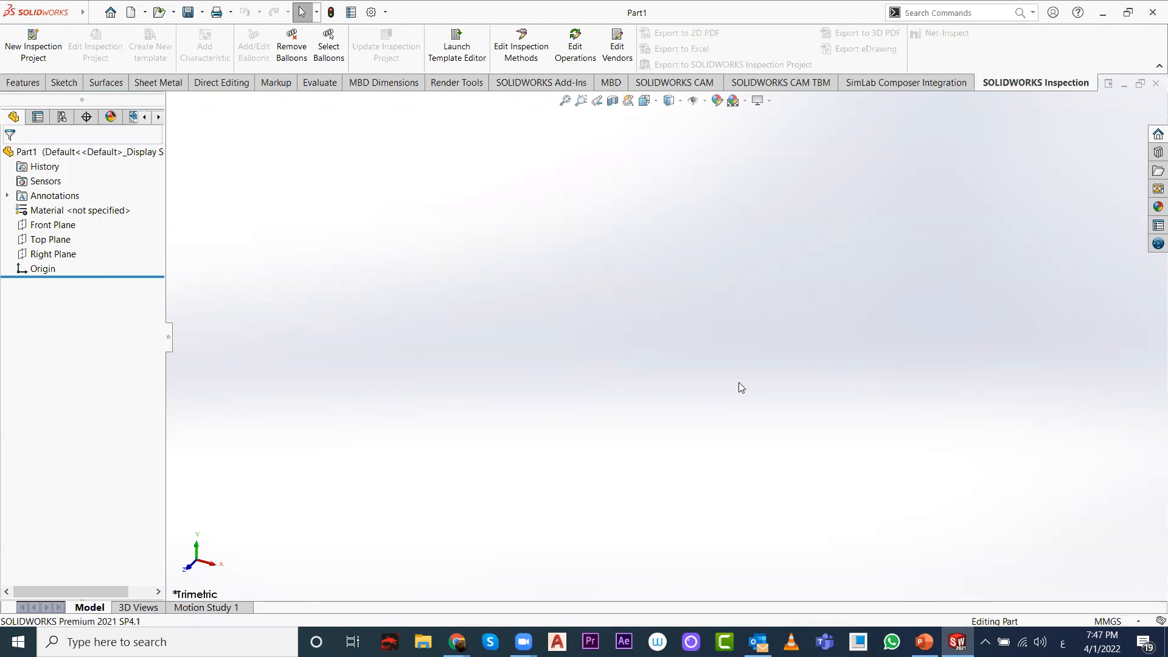
{"action": "left_click", "coordinate": [16, 85]}
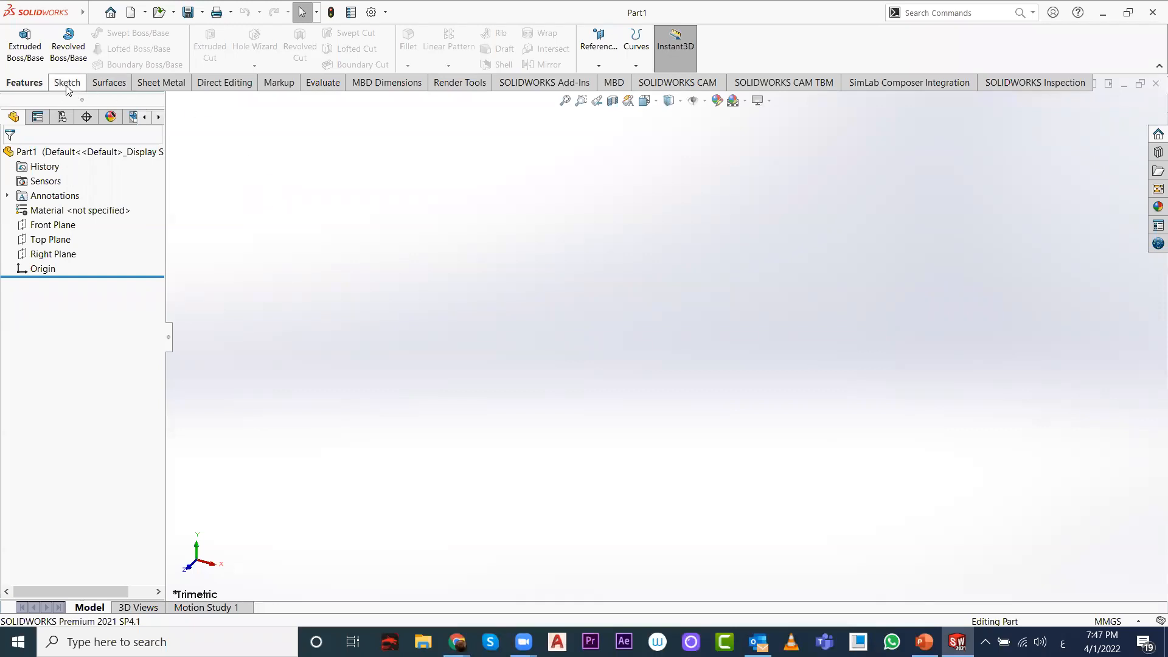
Step: Browse the Surfaces and Sheet Metal tool sets, then return to Features
{"action": "scroll", "coordinate": [67, 88], "scroll_direction": "down", "scroll_amount": 4}
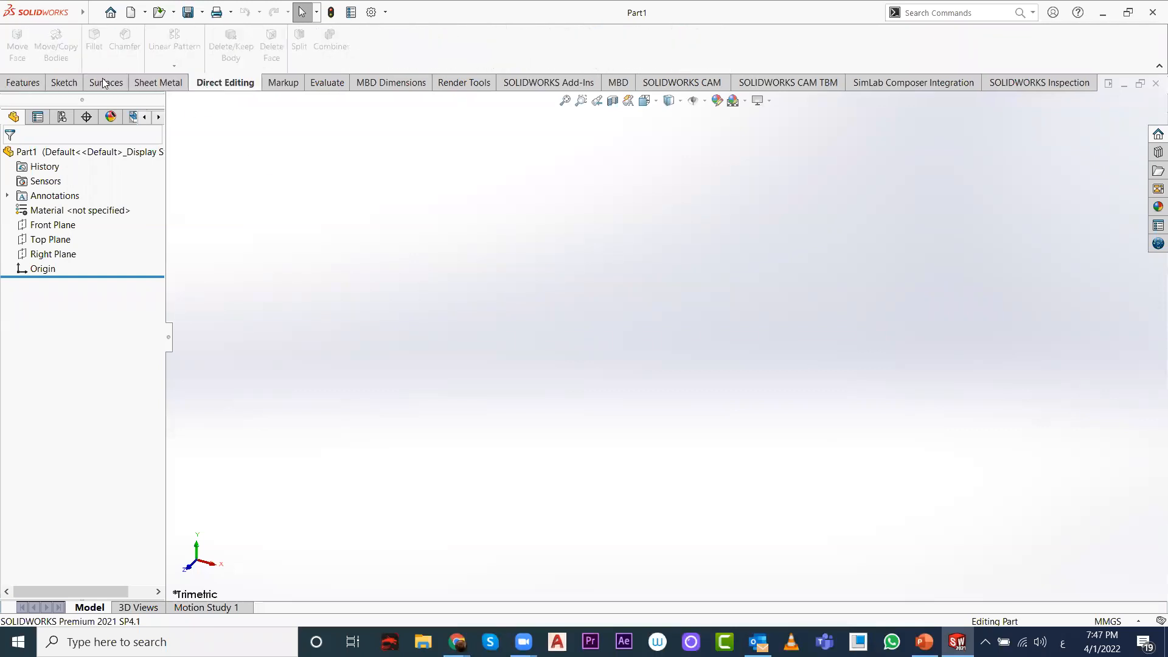
{"action": "scroll", "coordinate": [105, 84], "scroll_direction": "up", "scroll_amount": 2}
{"action": "scroll", "coordinate": [107, 85], "scroll_direction": "down", "scroll_amount": 1}
{"action": "scroll", "coordinate": [110, 87], "scroll_direction": "up", "scroll_amount": 1}
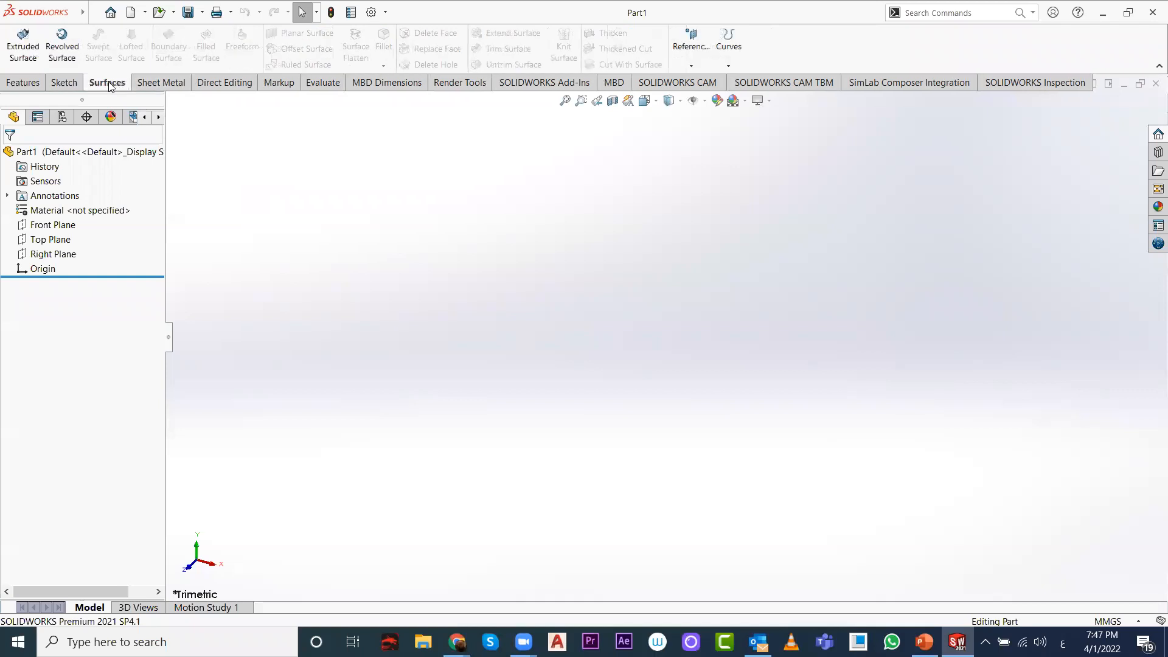
{"action": "scroll", "coordinate": [79, 87], "scroll_direction": "up", "scroll_amount": 2}
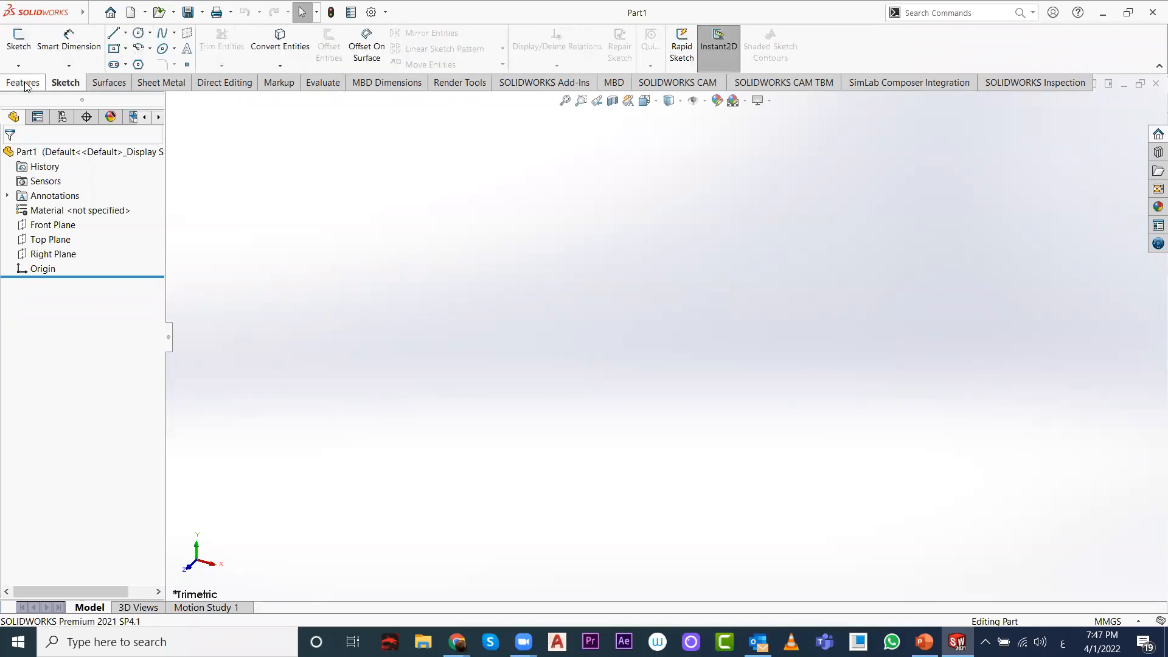
{"action": "scroll", "coordinate": [77, 87], "scroll_direction": "down", "scroll_amount": 3}
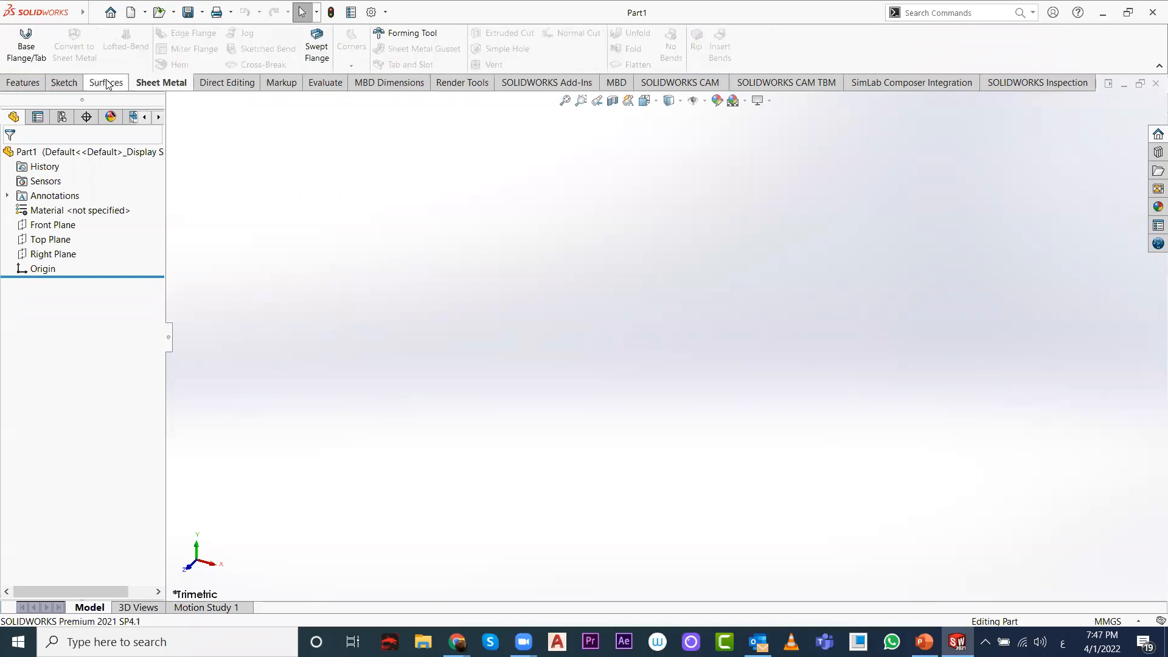
{"action": "scroll", "coordinate": [72, 86], "scroll_direction": "up", "scroll_amount": 1}
{"action": "scroll", "coordinate": [72, 85], "scroll_direction": "up", "scroll_amount": 2}
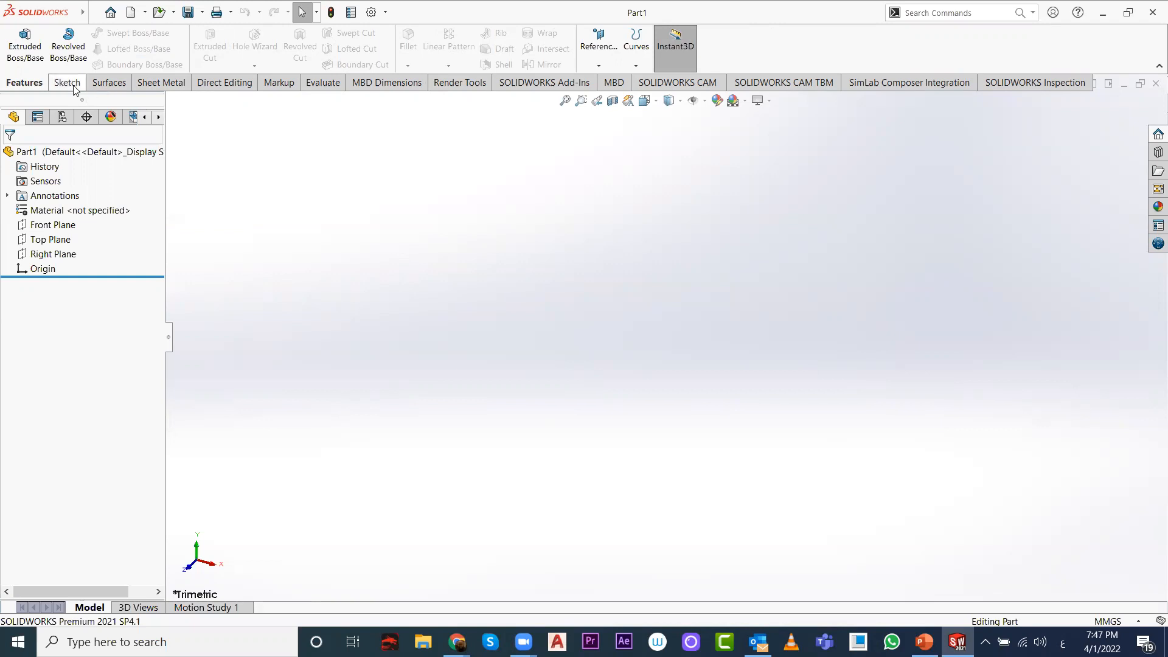
{"action": "scroll", "coordinate": [120, 88], "scroll_direction": "down", "scroll_amount": 1}
{"action": "left_click", "coordinate": [121, 88]}
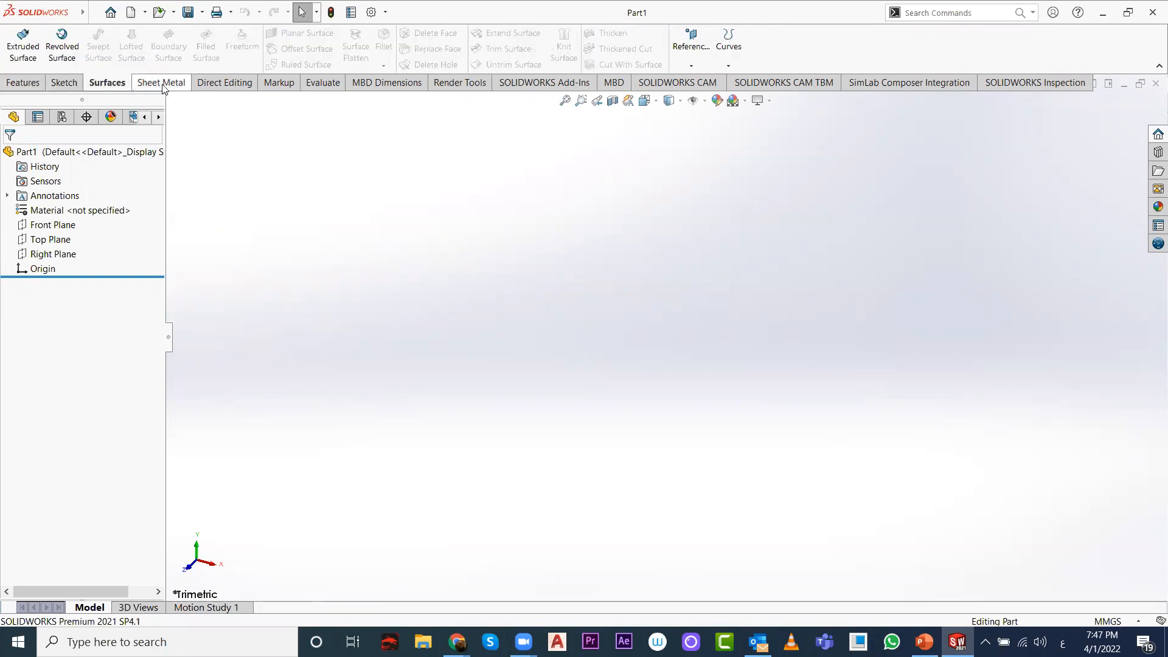
{"action": "left_click", "coordinate": [162, 89]}
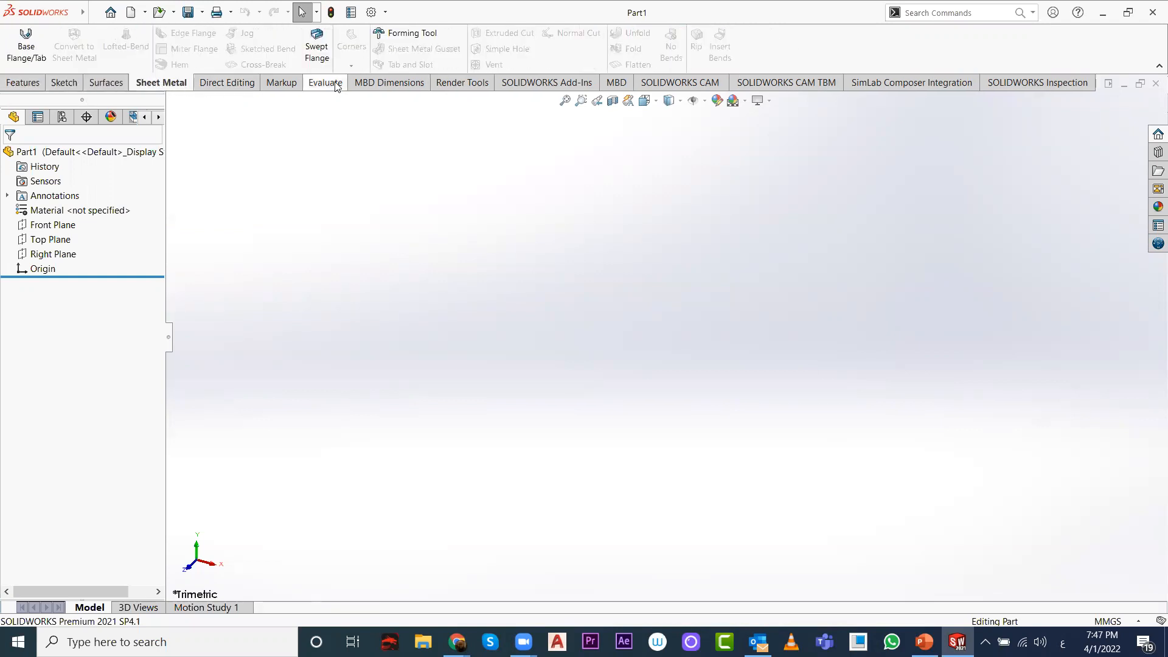
{"action": "left_click", "coordinate": [36, 84]}
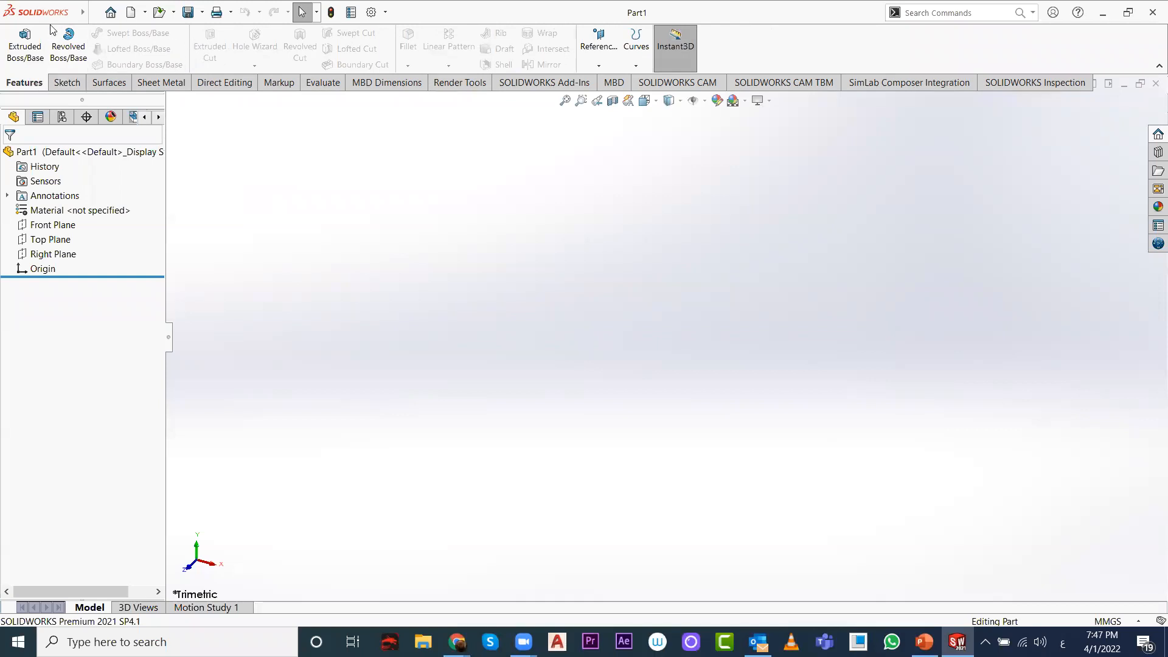
Step: Switch back and forth between the Sketch and Features tool sets
{"action": "mouse_move", "coordinate": [60, 13]}
{"action": "left_click", "coordinate": [66, 83]}
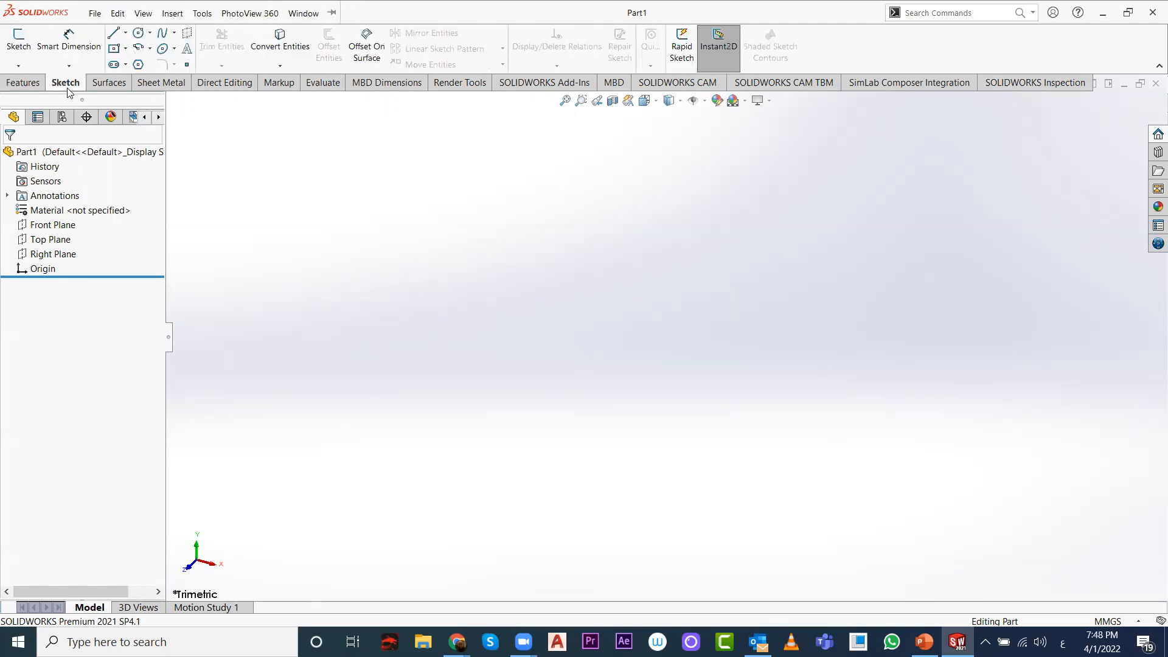
{"action": "left_click", "coordinate": [23, 83]}
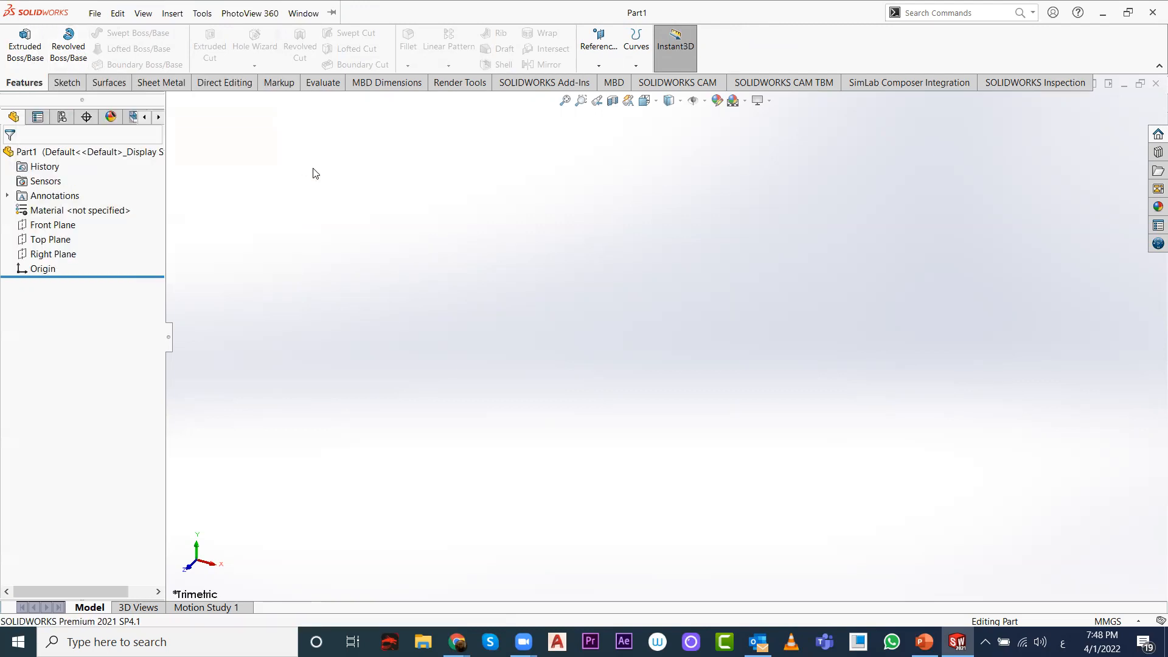
{"action": "left_click", "coordinate": [75, 84]}
{"action": "left_click", "coordinate": [35, 84]}
{"action": "left_click", "coordinate": [73, 85]}
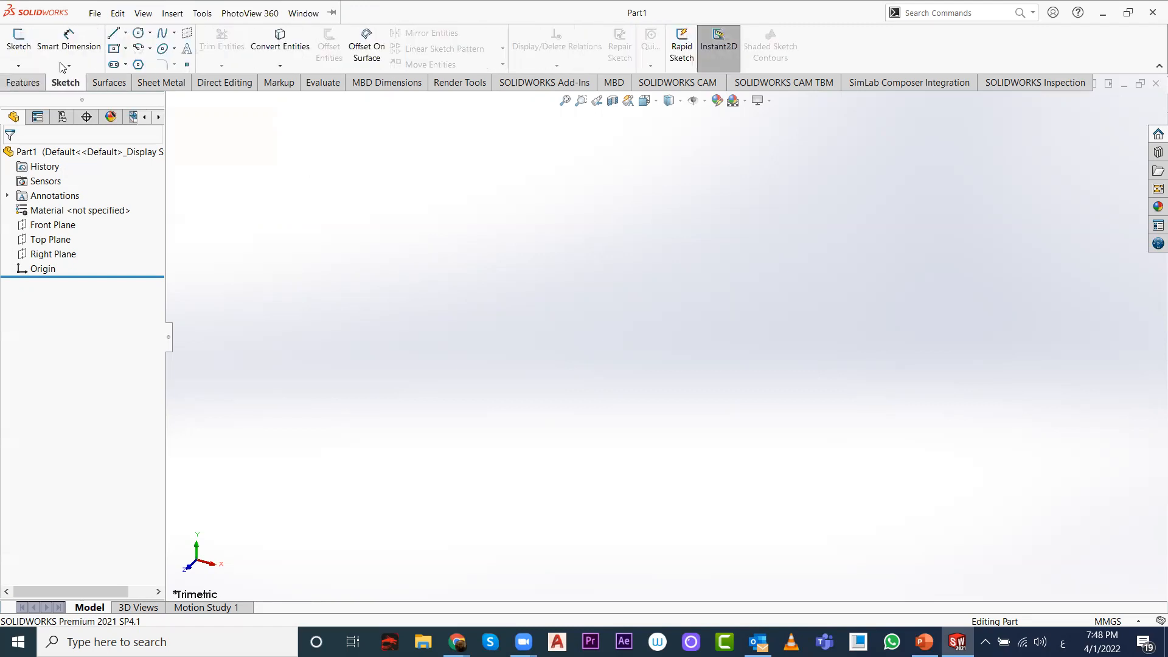
{"action": "left_click", "coordinate": [23, 83]}
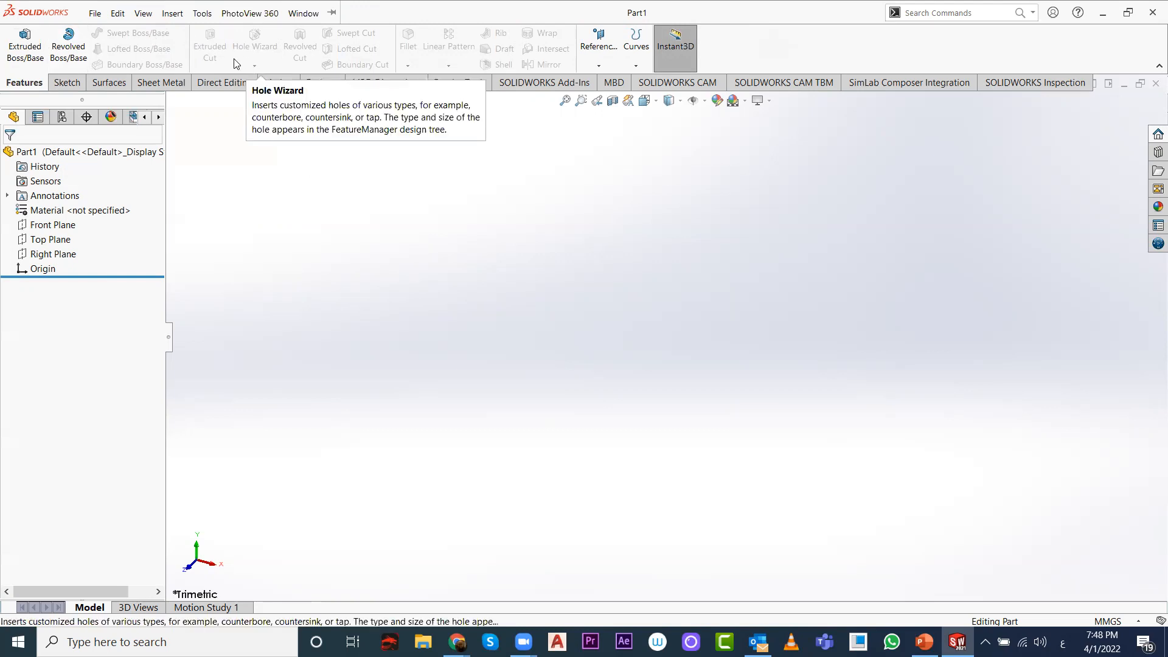
Step: Page through the Sketch, Surfaces, Sheet Metal, Direct Editing and Markup tool sets
{"action": "left_click", "coordinate": [66, 83]}
{"action": "left_click", "coordinate": [106, 84]}
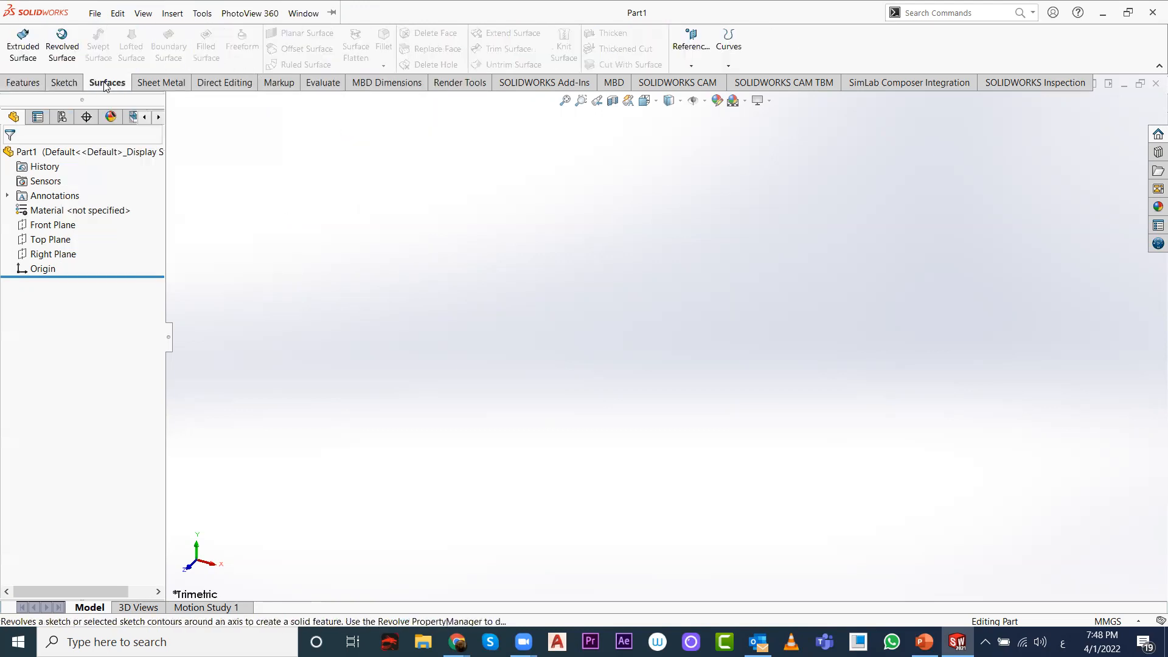
{"action": "left_click", "coordinate": [160, 83]}
{"action": "left_click", "coordinate": [225, 84]}
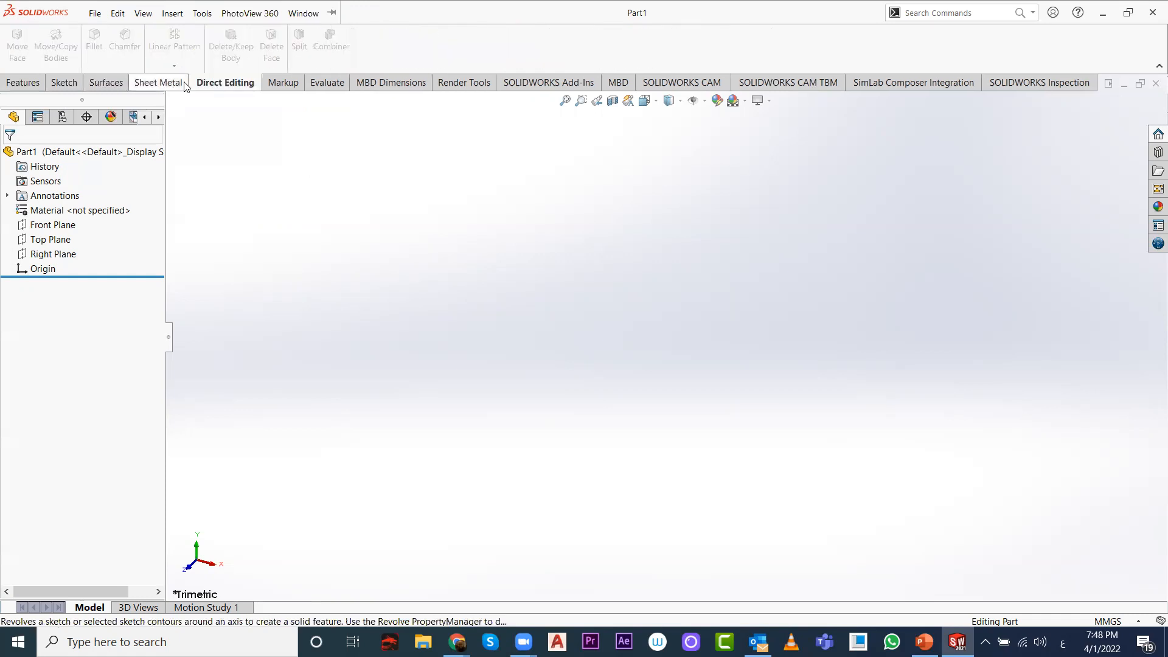
{"action": "left_click", "coordinate": [281, 83]}
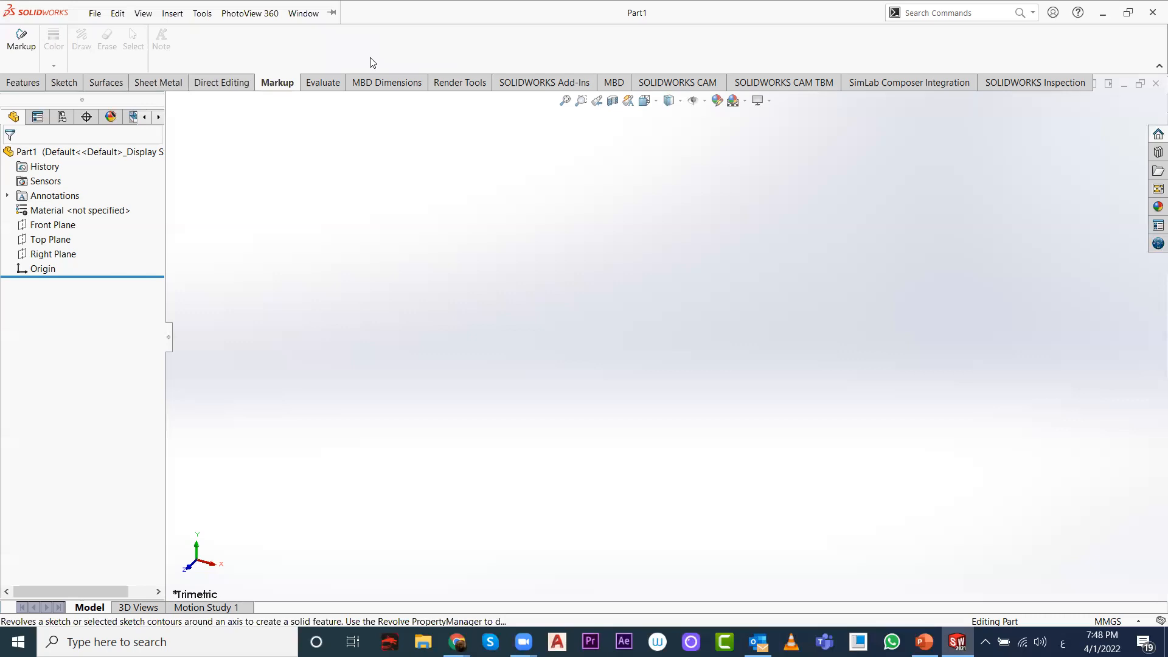
Step: Hide the MBD Dimensions tool set from the CommandManager tabs
{"action": "right_click", "coordinate": [268, 84]}
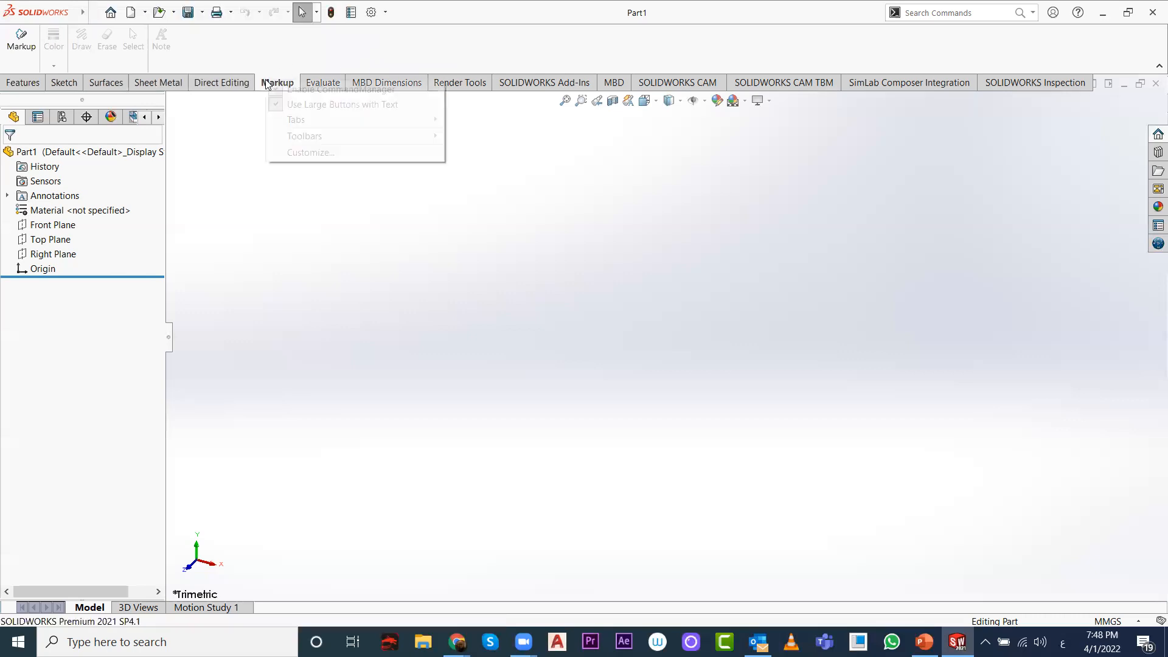
{"action": "mouse_move", "coordinate": [343, 121]}
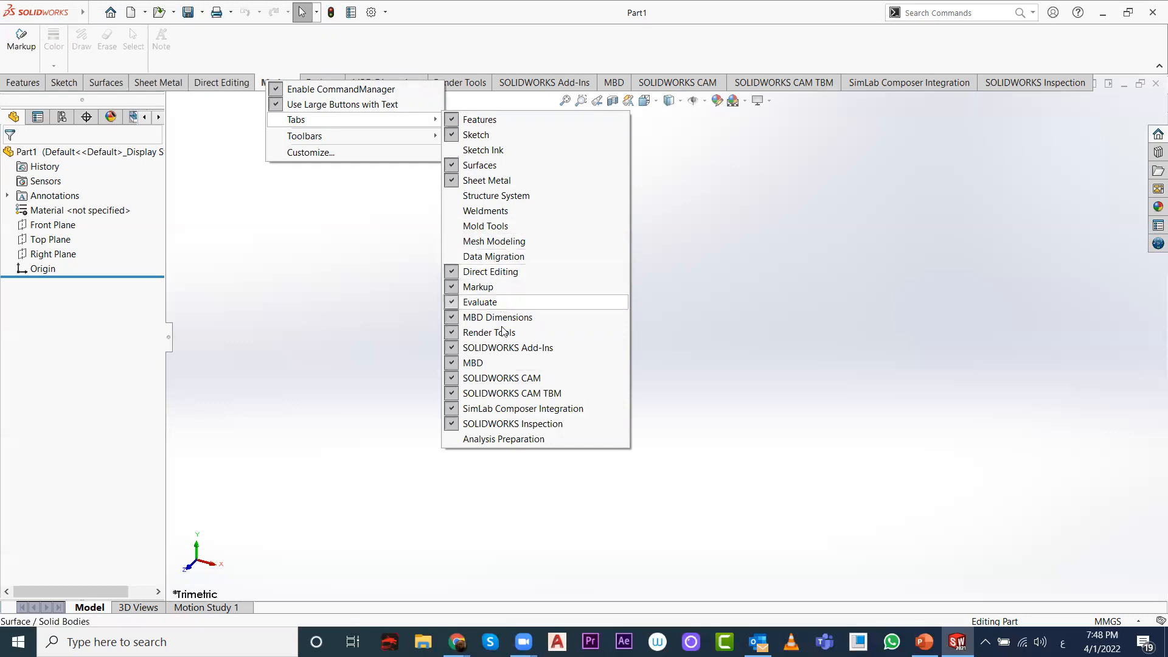
{"action": "left_click", "coordinate": [463, 318]}
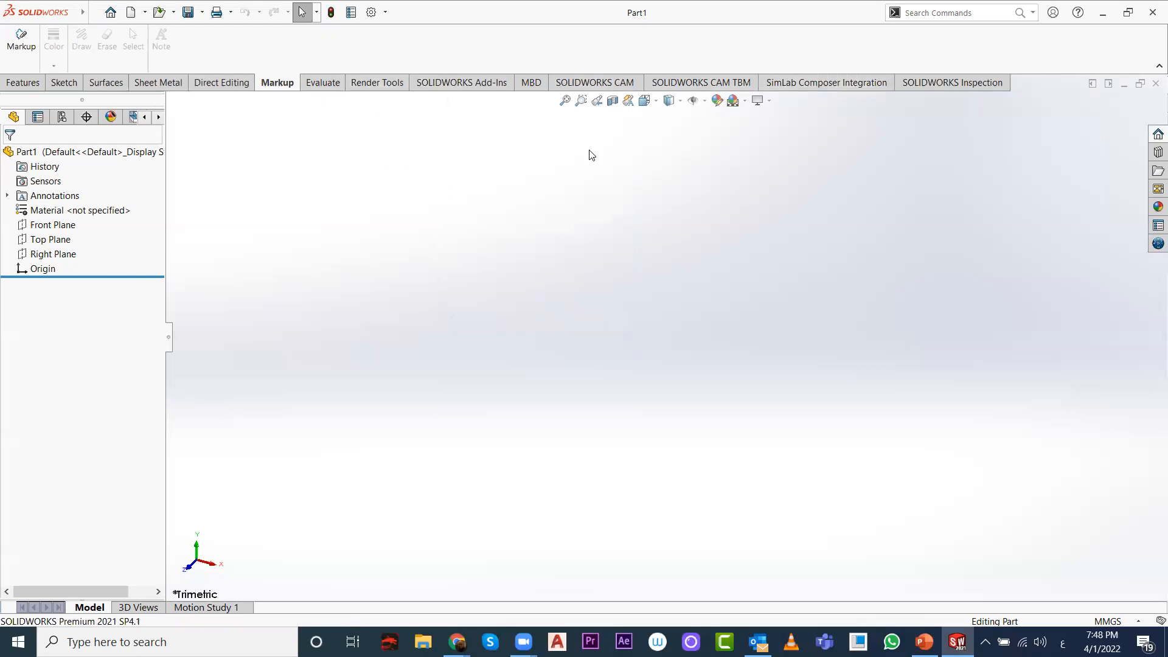
Step: Look through the Evaluate, Render Tools, Add-Ins, MBD and SOLIDWORKS CAM commands
{"action": "left_click", "coordinate": [324, 85]}
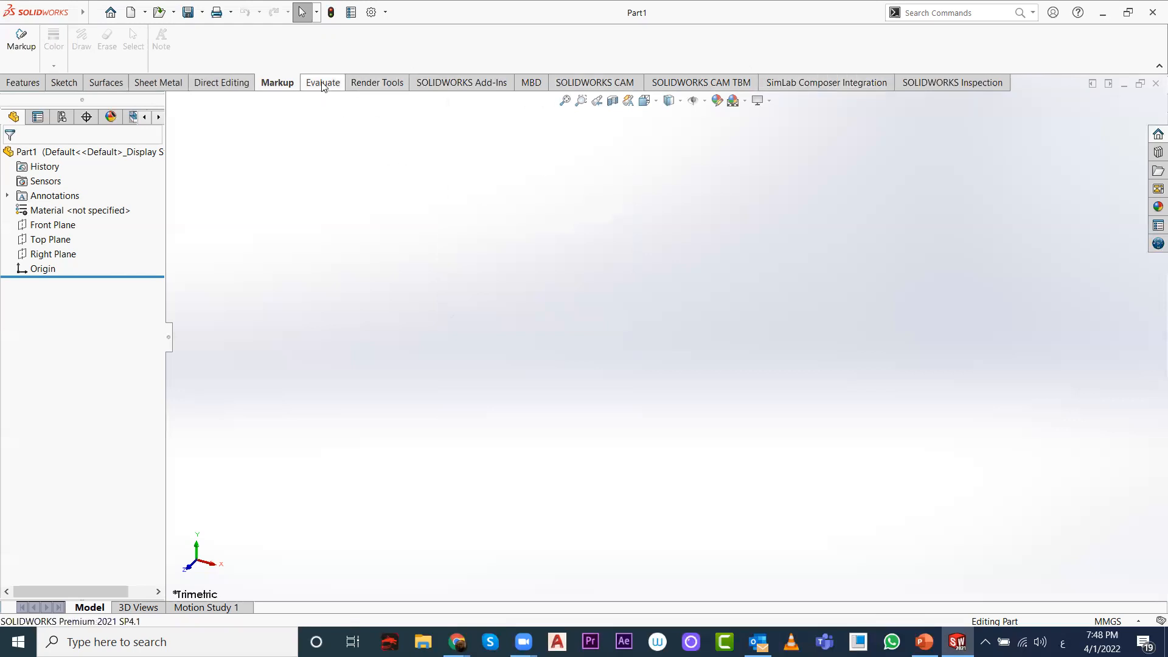
{"action": "left_click", "coordinate": [384, 87]}
{"action": "left_click", "coordinate": [465, 84]}
{"action": "left_click", "coordinate": [534, 85]}
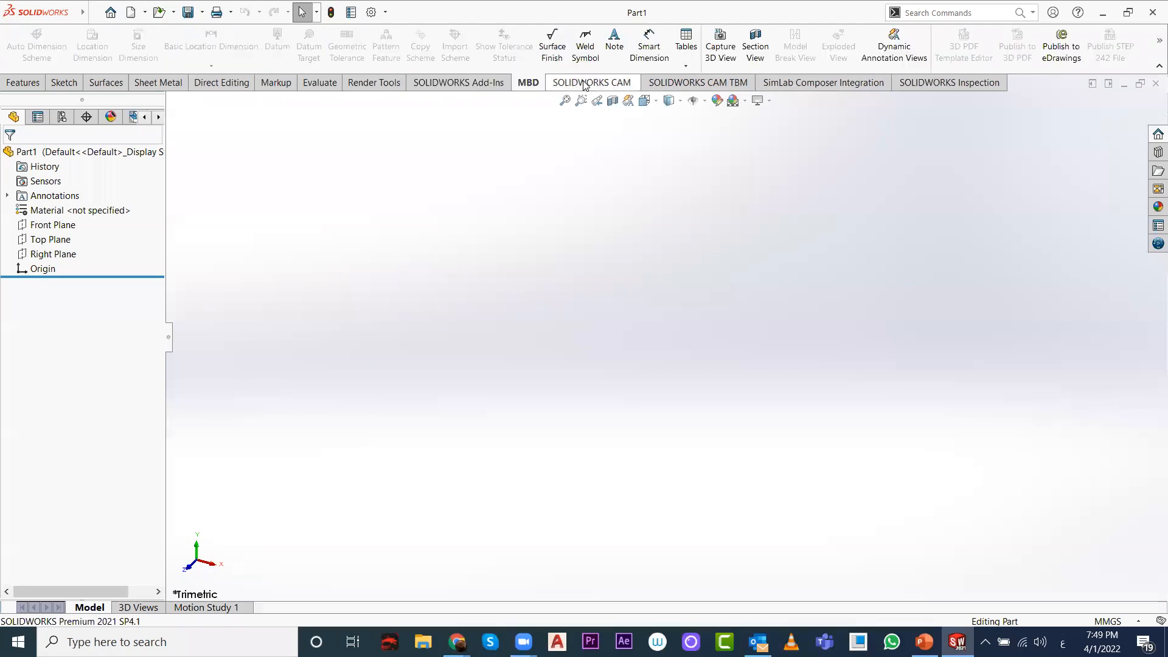
{"action": "left_click", "coordinate": [593, 83]}
Step: Review the tab options again without changes and return to the Features commands
{"action": "right_click", "coordinate": [581, 86]}
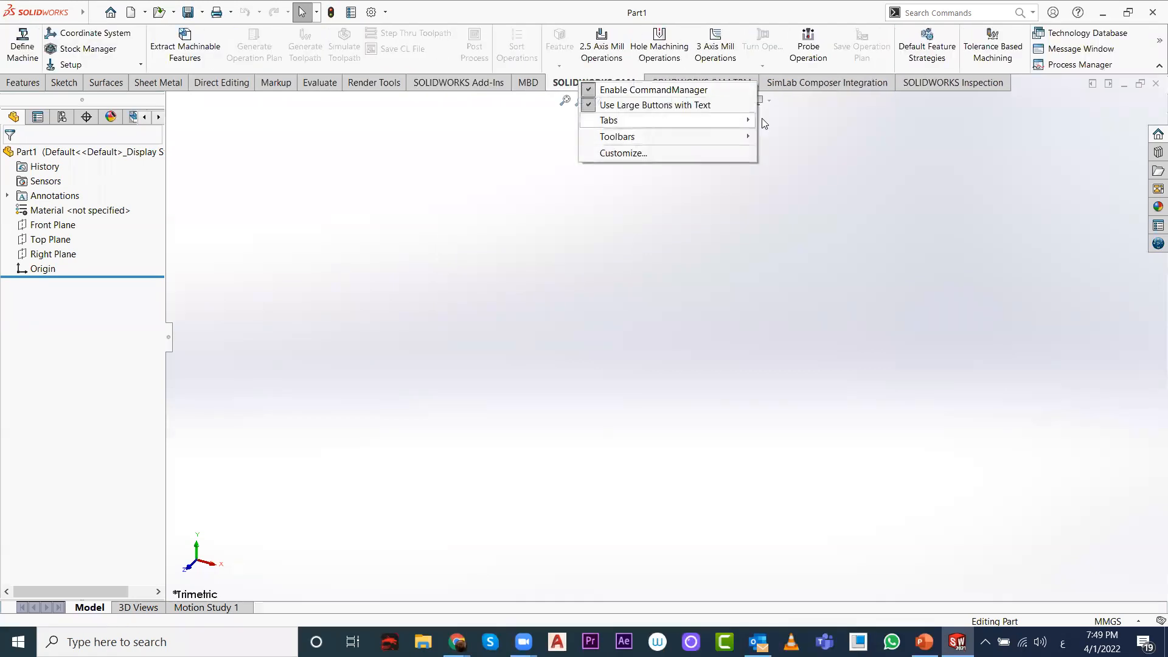
{"action": "mouse_move", "coordinate": [748, 120]}
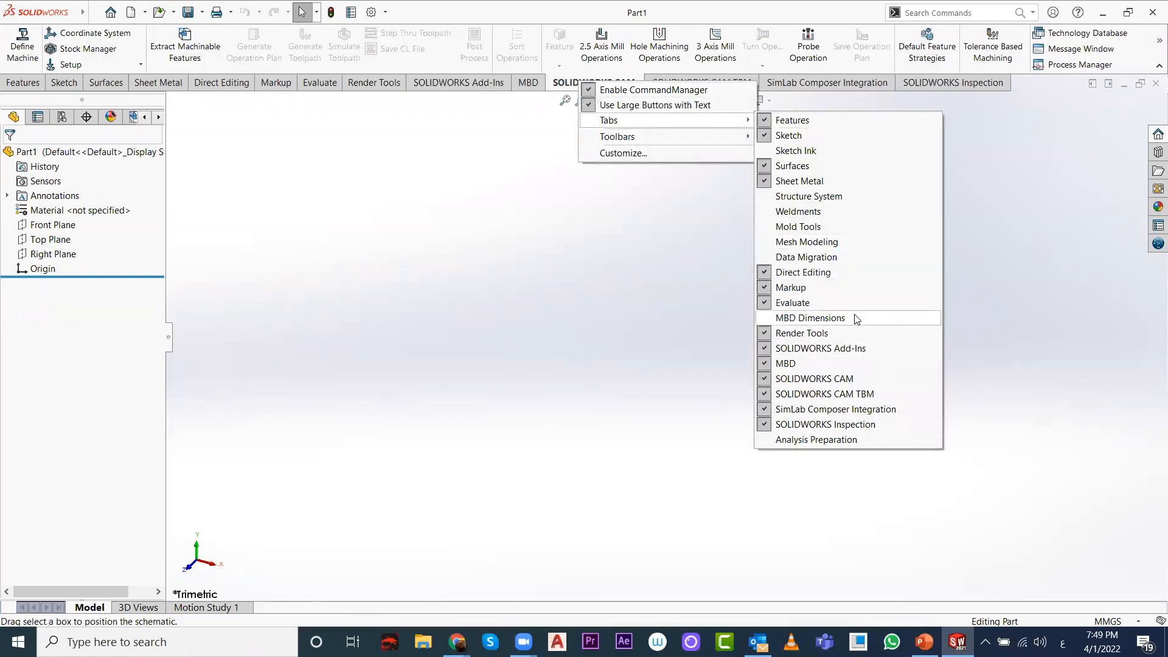
{"action": "left_click", "coordinate": [670, 380]}
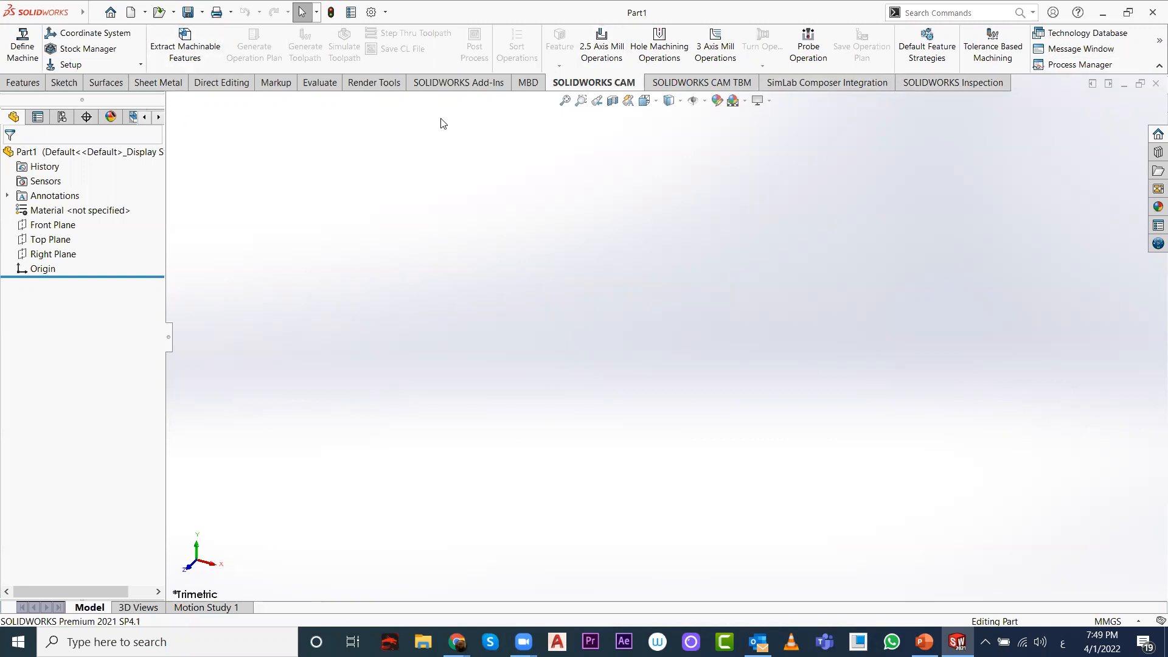
{"action": "left_click", "coordinate": [26, 82]}
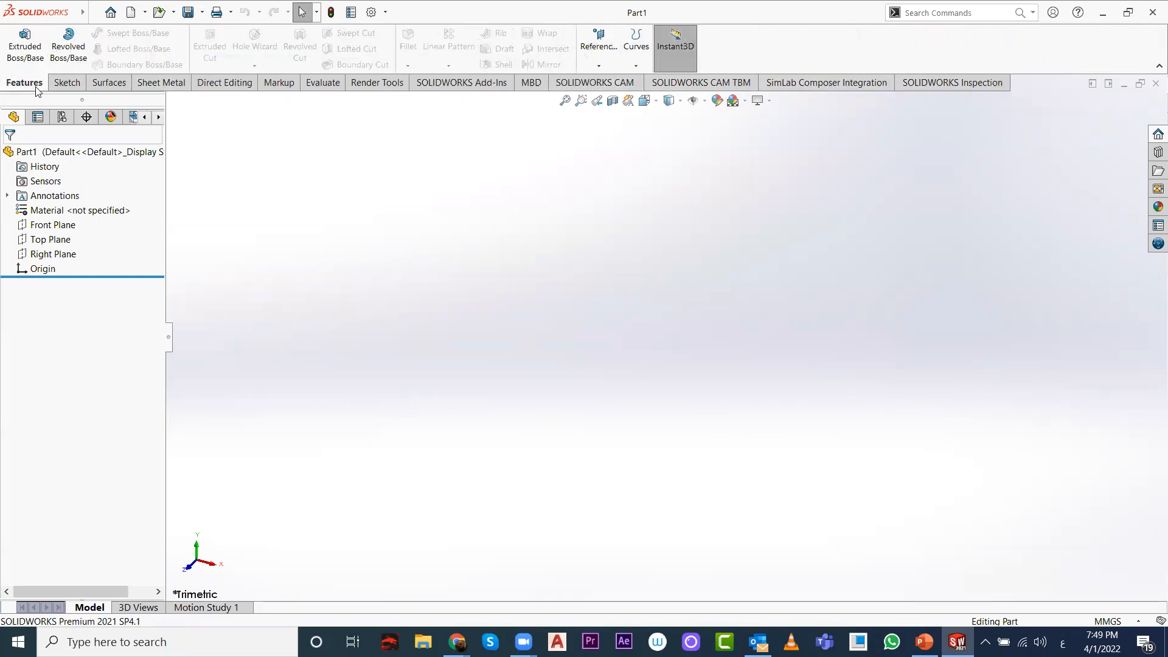
{"action": "left_click", "coordinate": [67, 83]}
{"action": "left_click", "coordinate": [109, 84]}
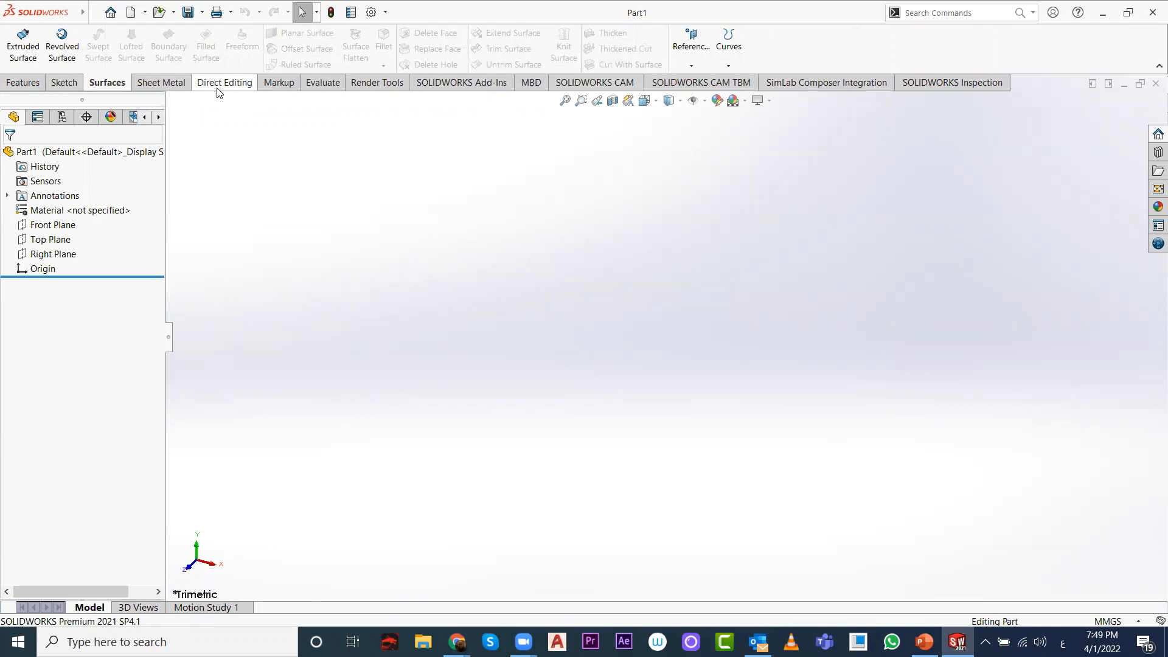
{"action": "left_click", "coordinate": [219, 84]}
{"action": "left_click", "coordinate": [66, 84]}
{"action": "left_click", "coordinate": [108, 84]}
{"action": "left_click", "coordinate": [66, 83]}
{"action": "left_click", "coordinate": [23, 83]}
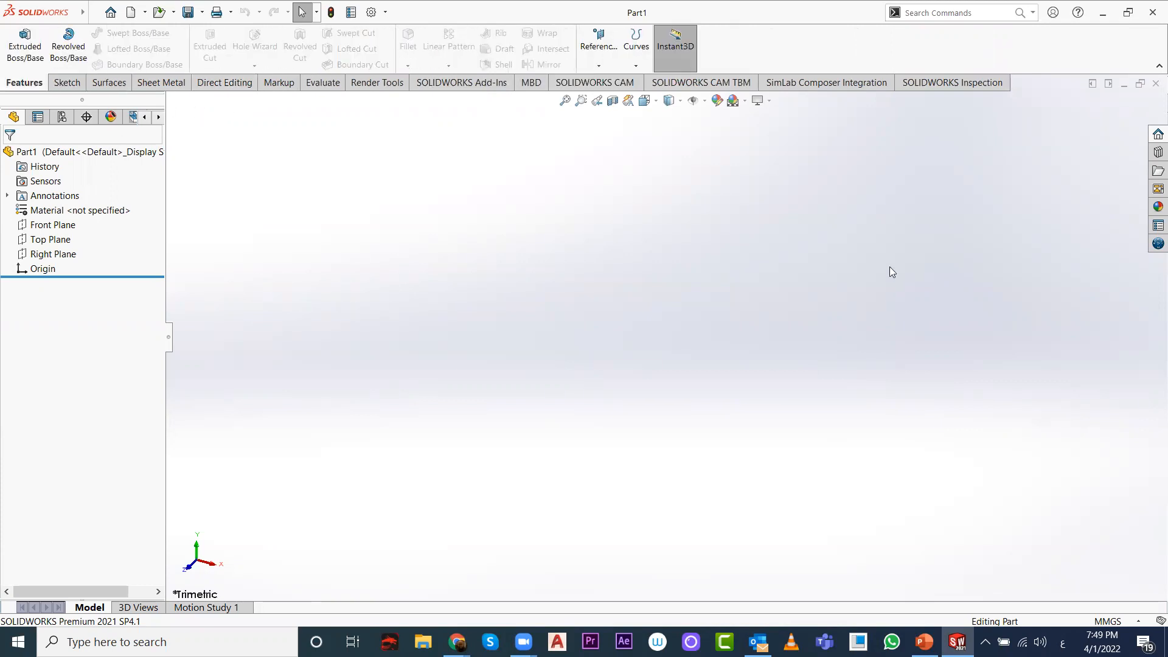
{"action": "mouse_move", "coordinate": [25, 15]}
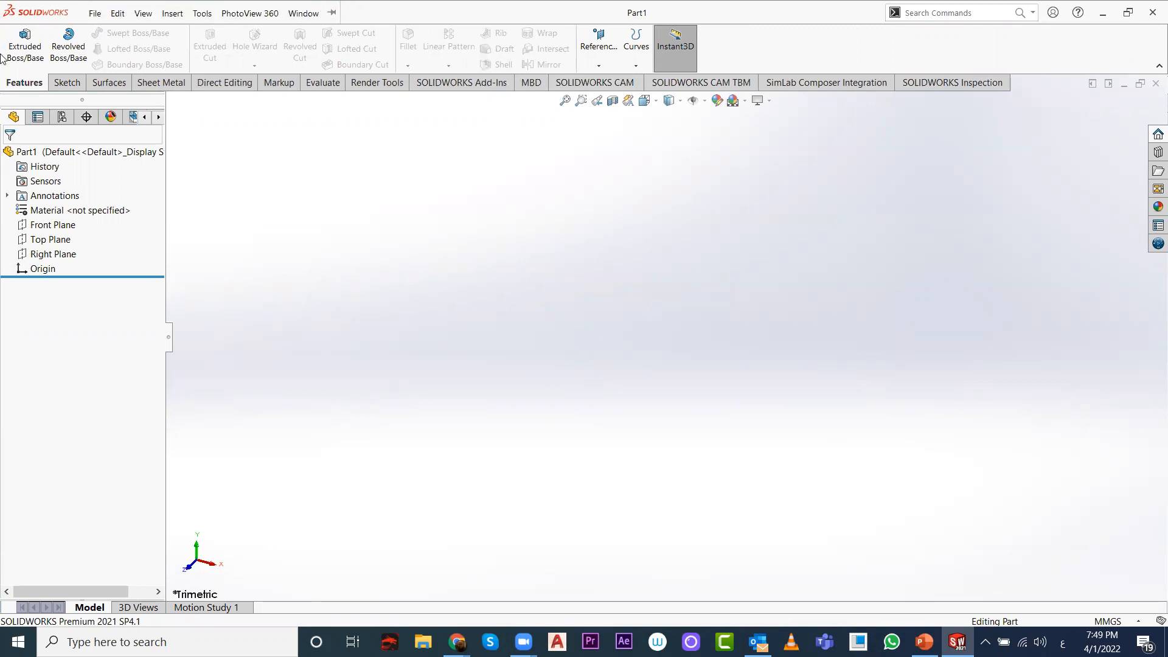
{"action": "left_click", "coordinate": [172, 13]}
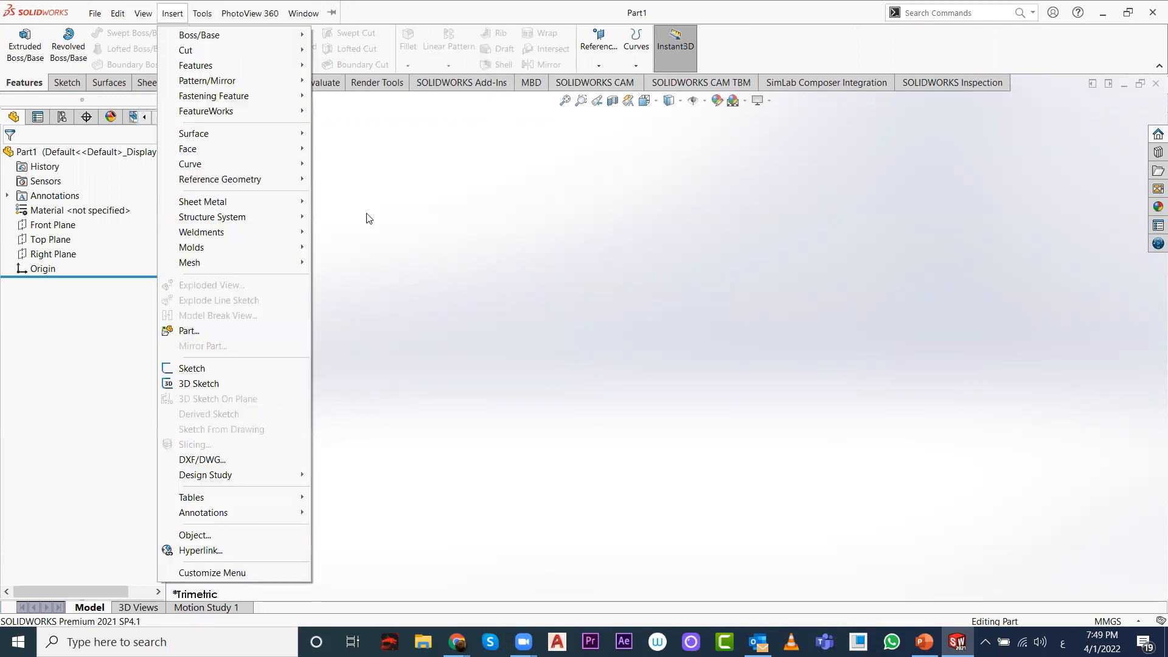
{"action": "left_click", "coordinate": [520, 226]}
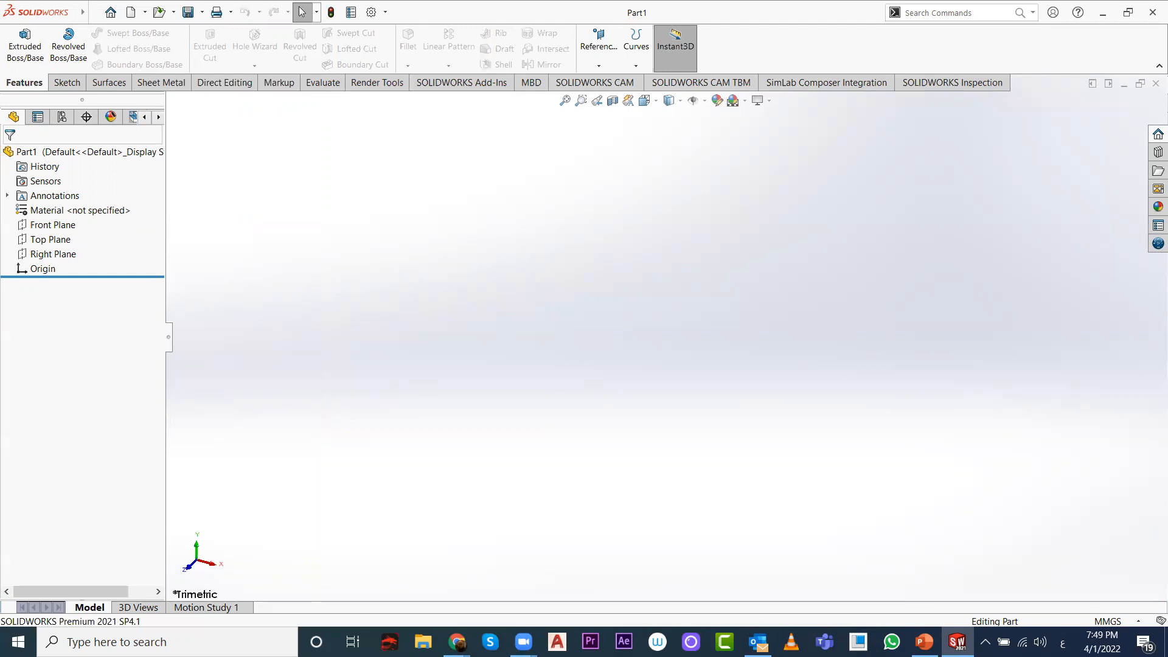
{"action": "left_click", "coordinate": [746, 101]}
{"action": "left_click", "coordinate": [758, 135]}
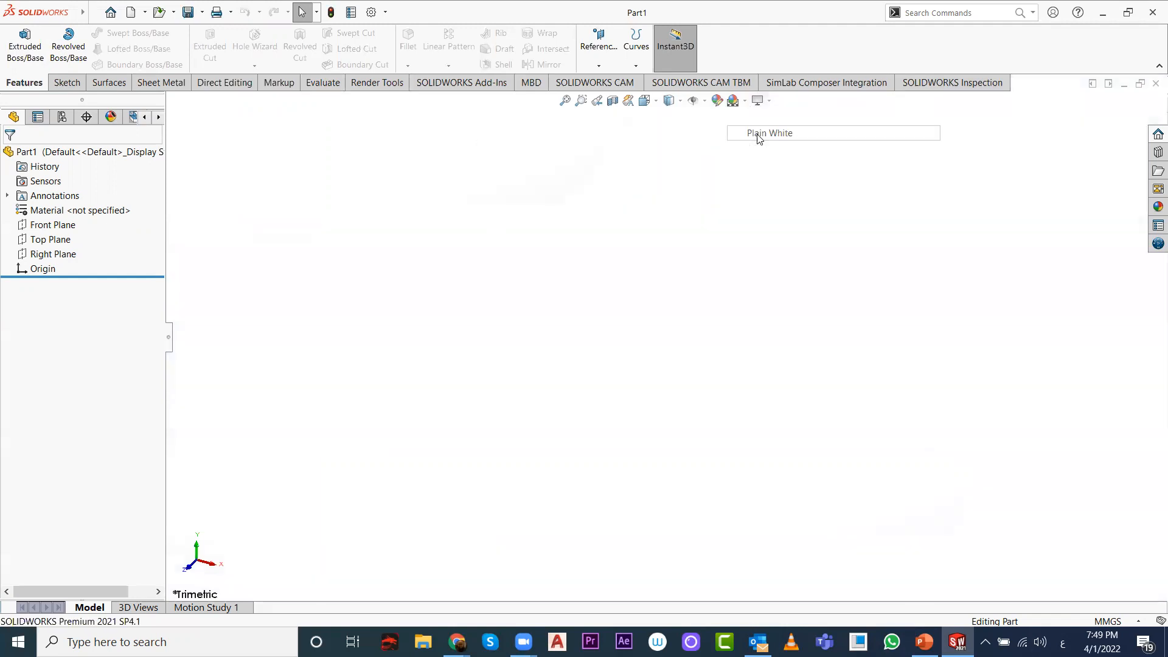
{"action": "left_click", "coordinate": [746, 102]}
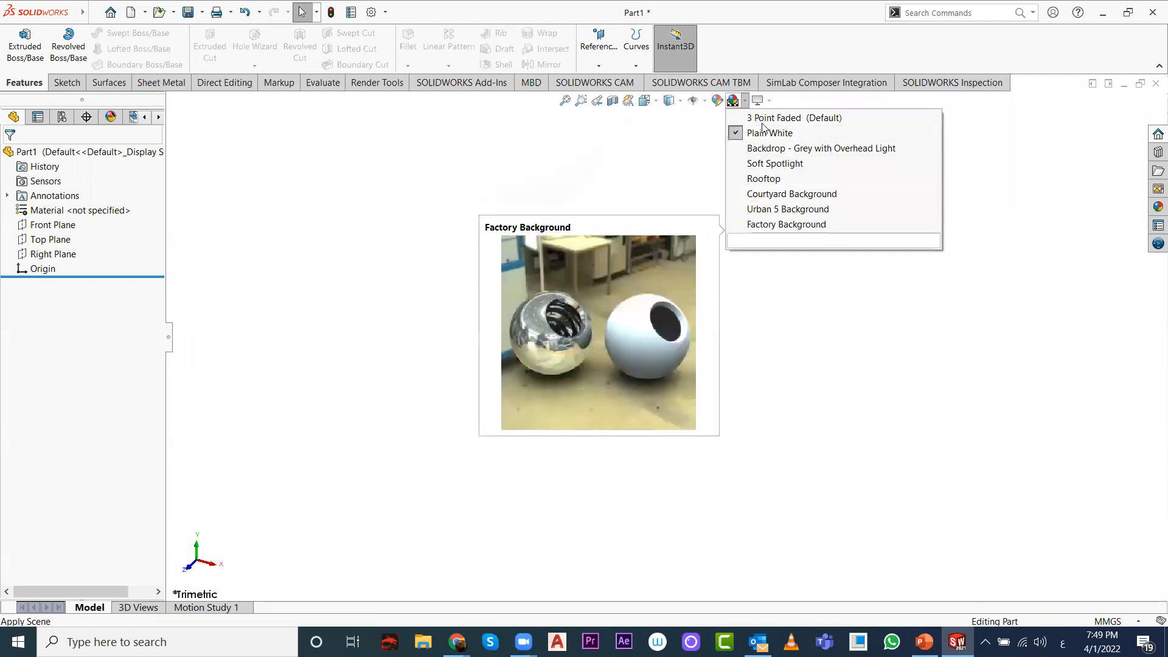
{"action": "left_click", "coordinate": [768, 148]}
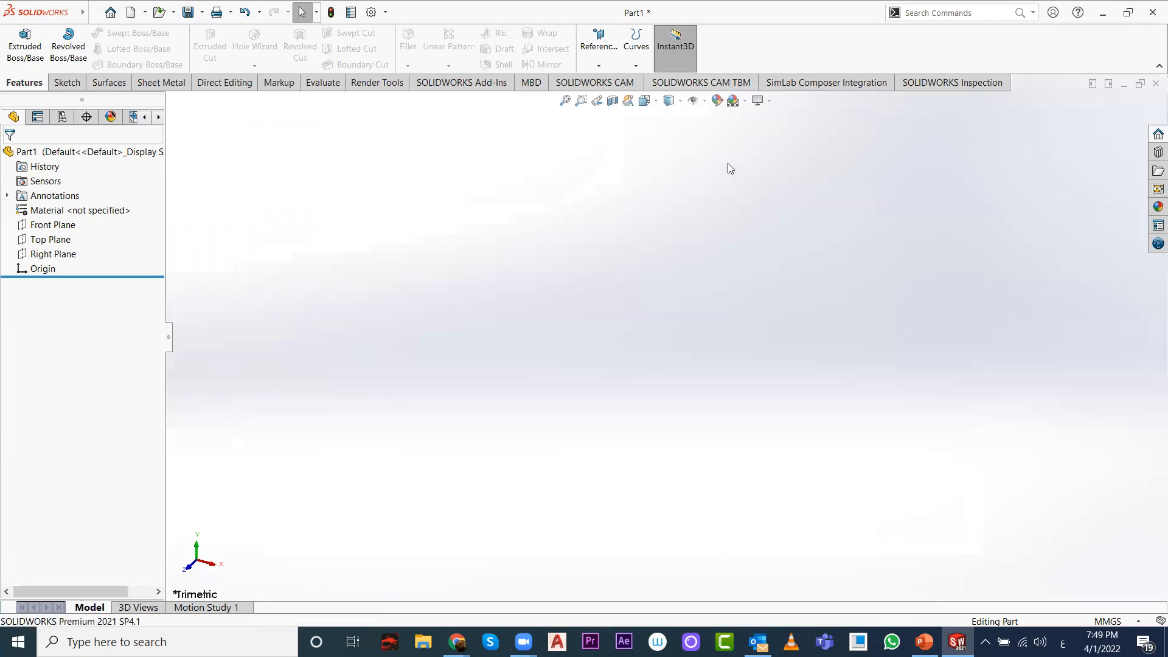
{"action": "left_click", "coordinate": [745, 101]}
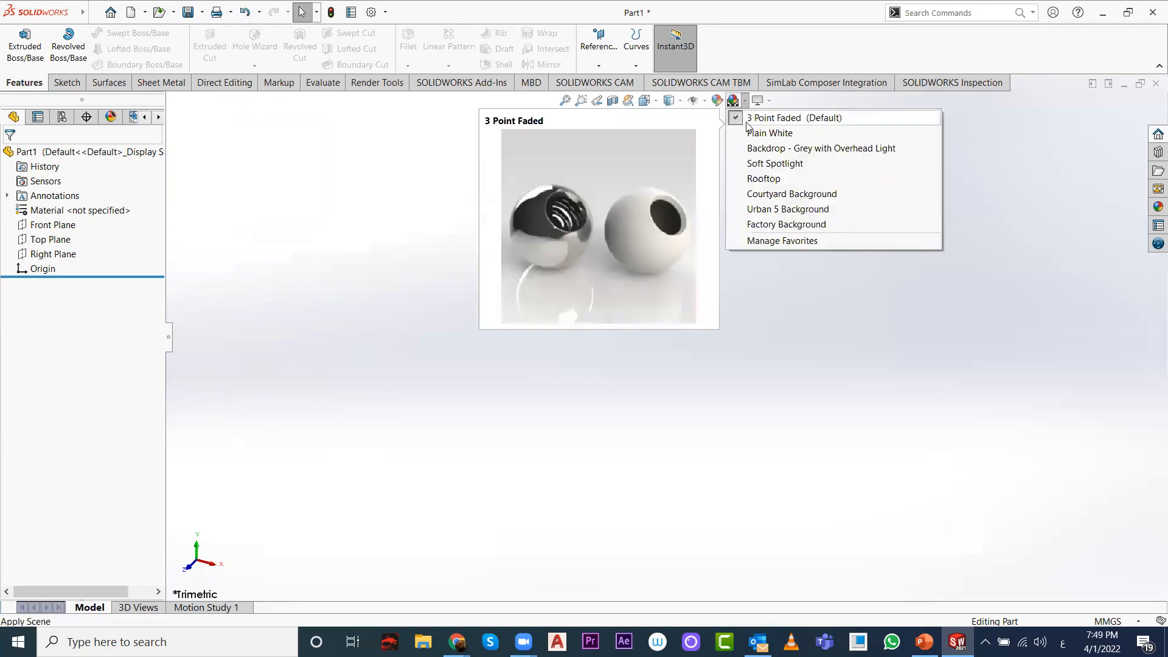
{"action": "left_click", "coordinate": [754, 160]}
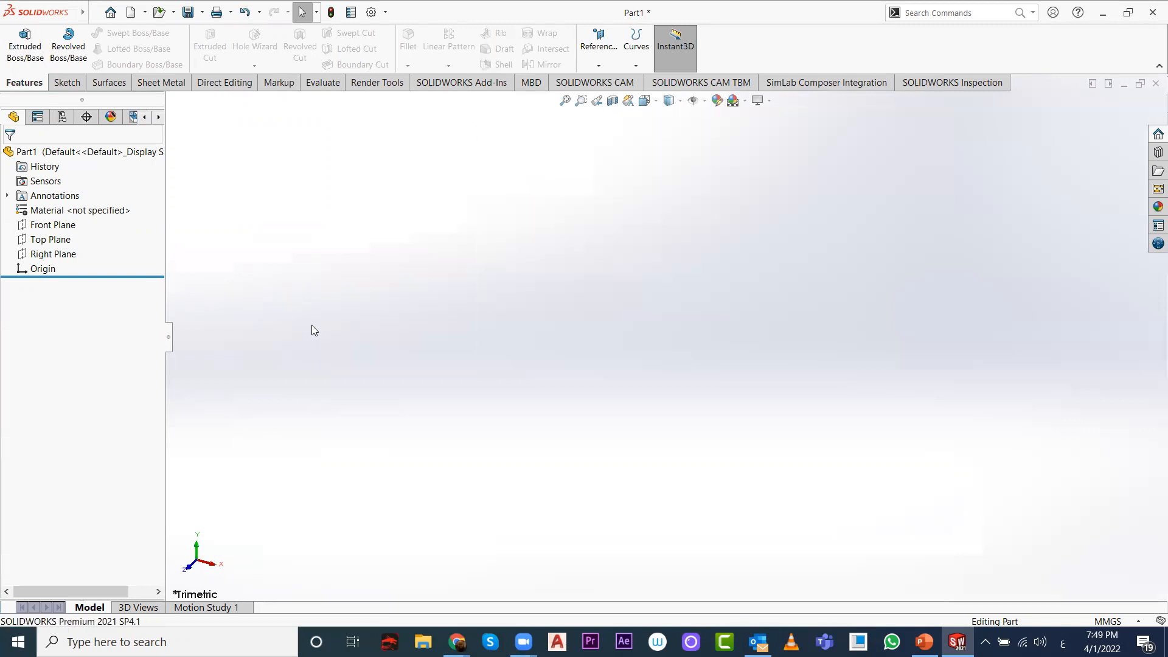
{"action": "left_click", "coordinate": [745, 101]}
{"action": "left_click", "coordinate": [791, 225]}
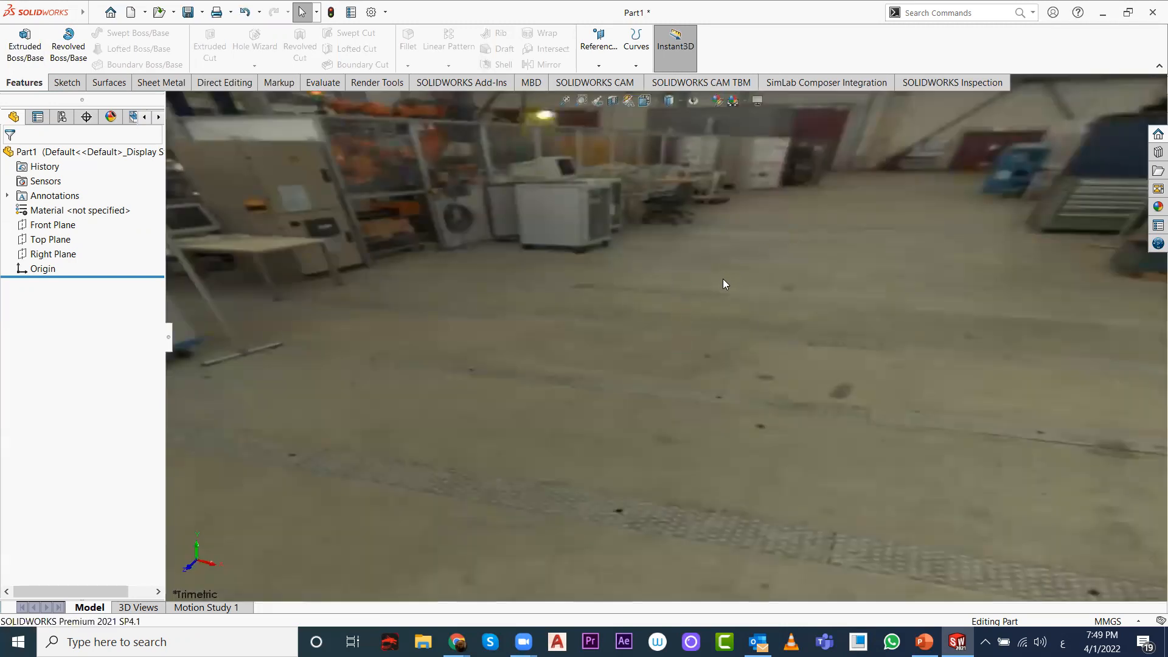
{"action": "left_click", "coordinate": [741, 101]}
{"action": "left_click", "coordinate": [744, 101]}
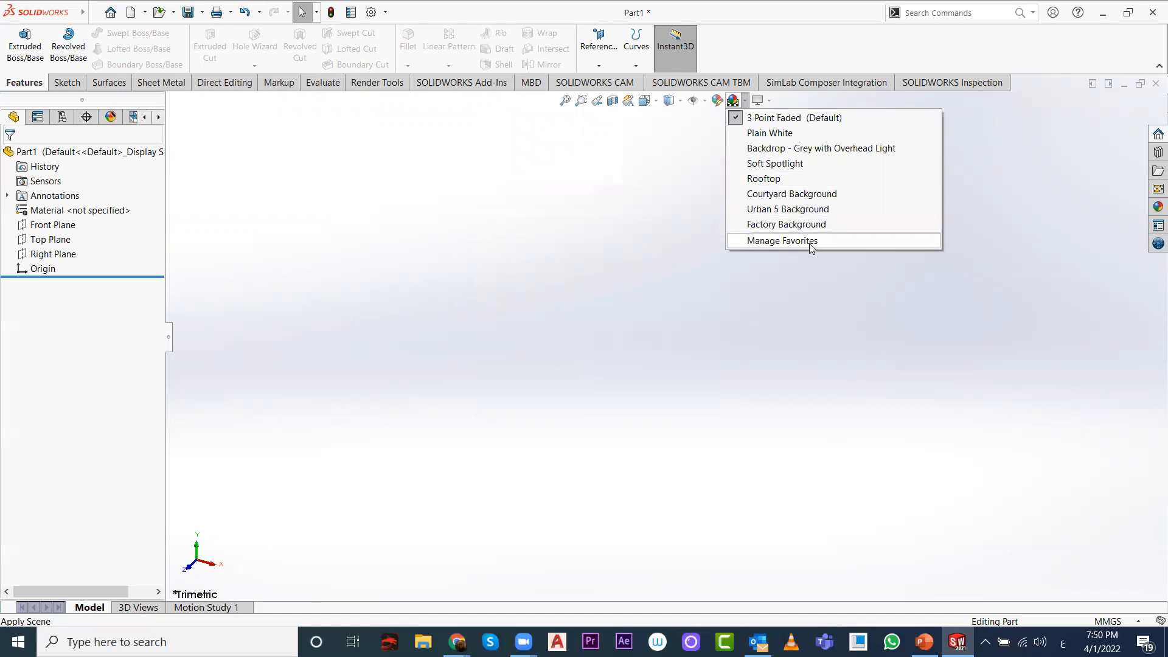
{"action": "left_click", "coordinate": [523, 213]}
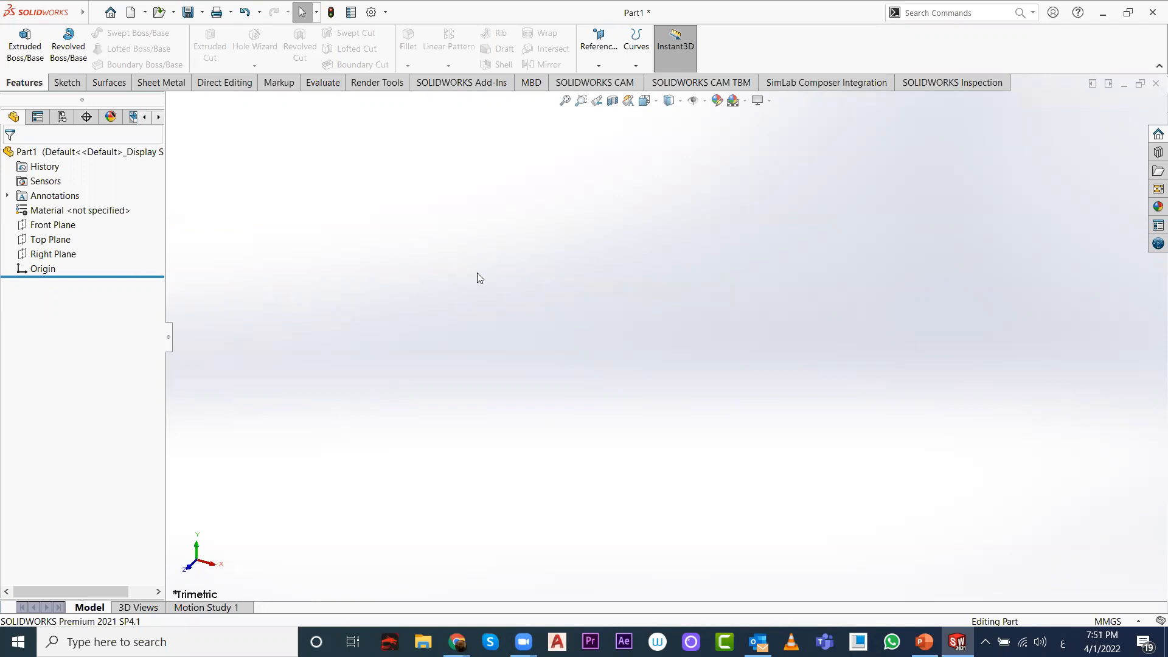
{"action": "left_click", "coordinate": [58, 84]}
{"action": "left_click", "coordinate": [38, 85]}
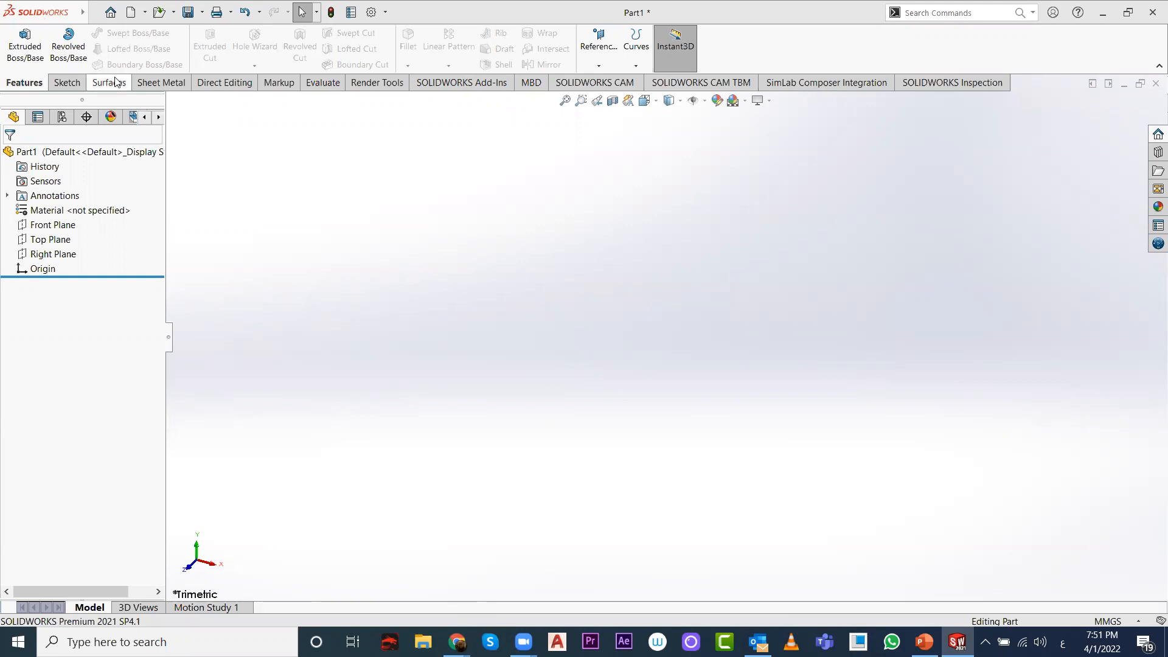
Step: Start a Center Rectangle sketch on the Front Plane and view it Normal To
{"action": "left_click", "coordinate": [67, 83]}
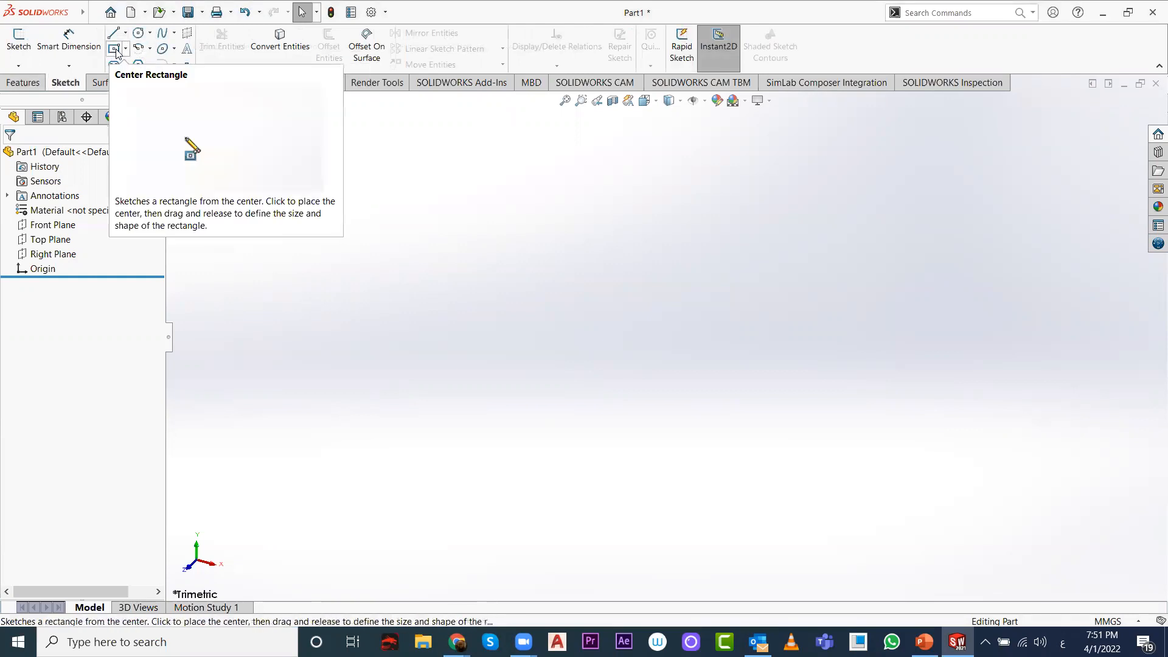
{"action": "left_click", "coordinate": [114, 51]}
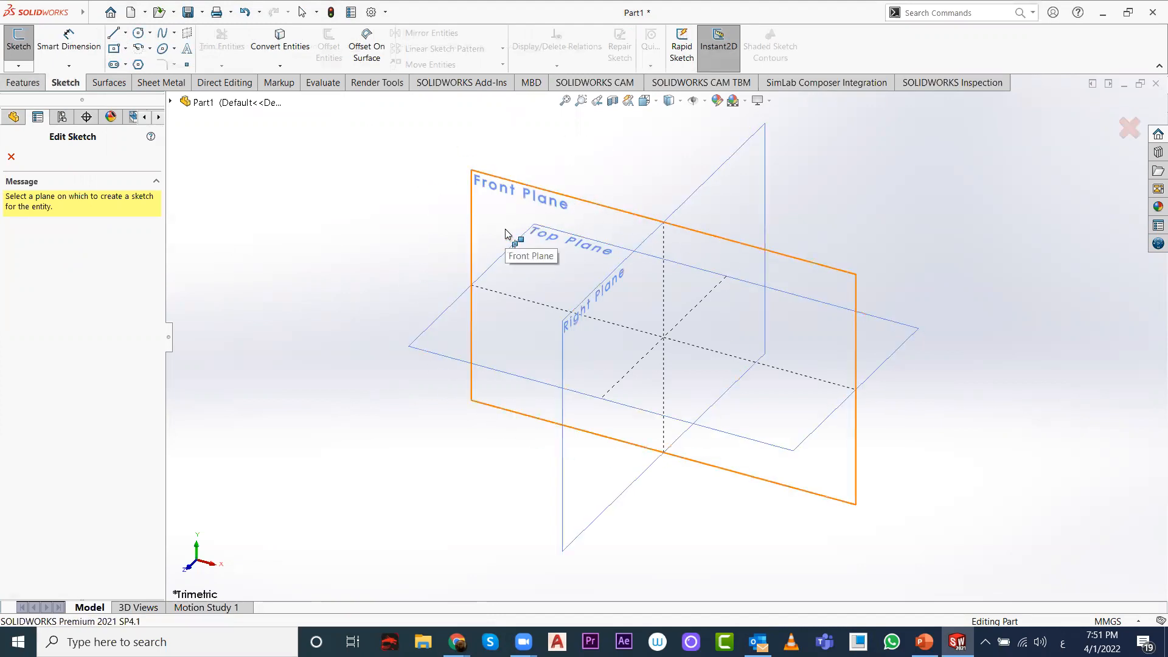
{"action": "left_click", "coordinate": [604, 206]}
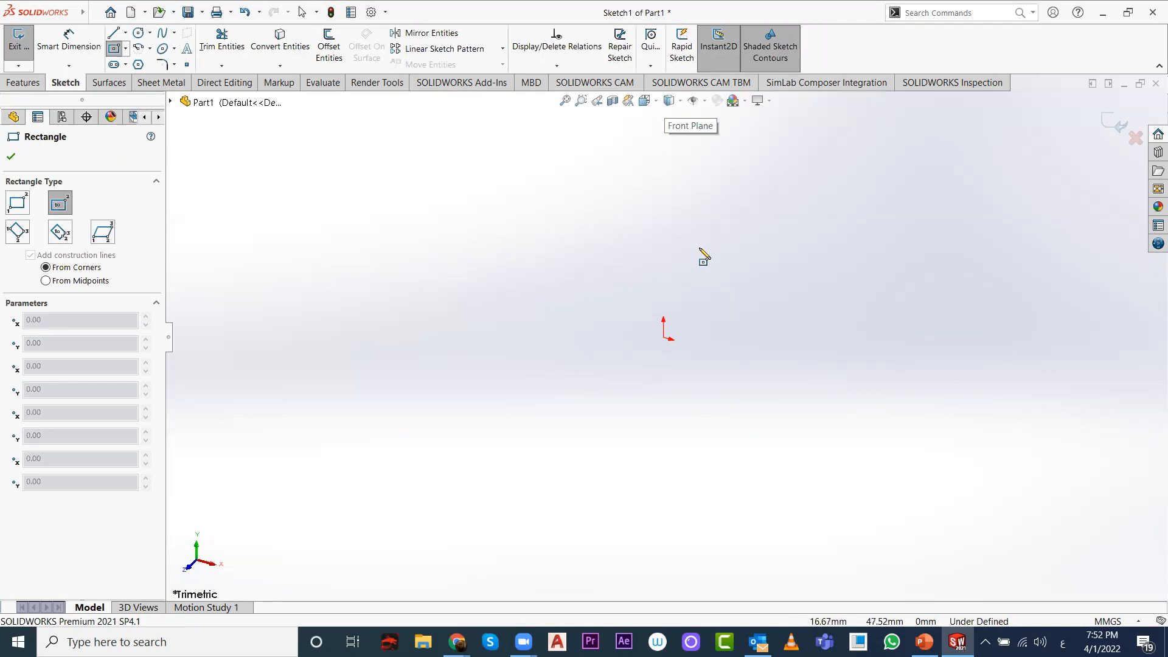
{"action": "left_click", "coordinate": [656, 102]}
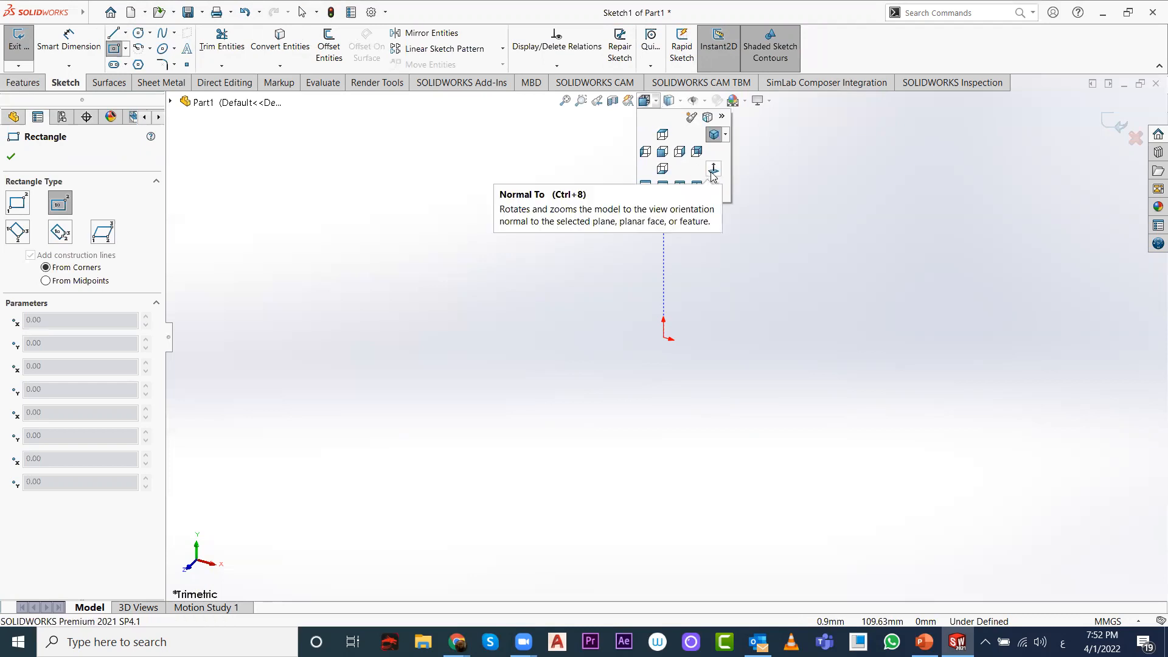
{"action": "left_click", "coordinate": [714, 173]}
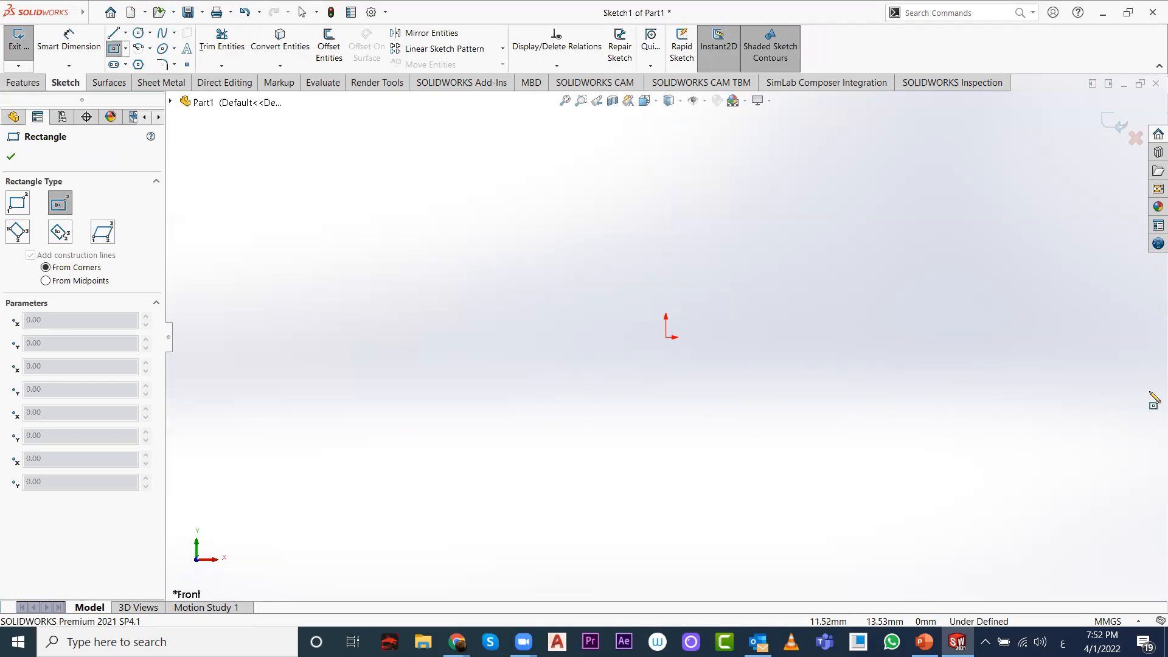
Step: Draw a centre rectangle at the origin and dimension it 100 mm wide by 80 mm tall
{"action": "left_click", "coordinate": [667, 337]}
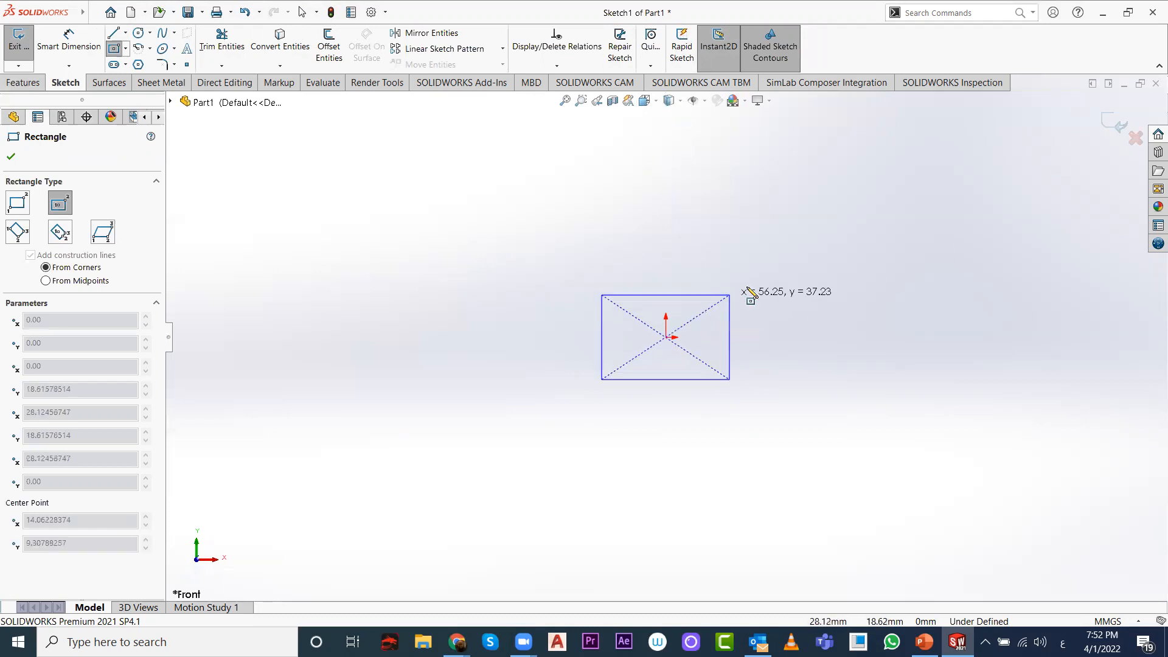
{"action": "left_click", "coordinate": [789, 246]}
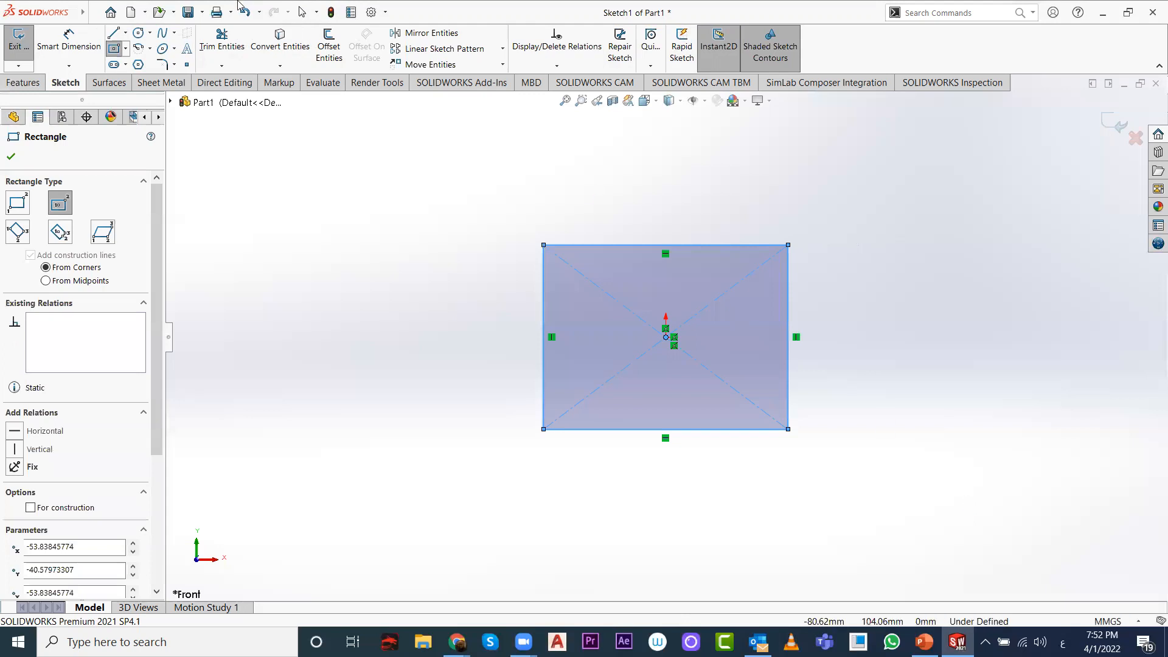
{"action": "left_click", "coordinate": [76, 49]}
{"action": "left_click", "coordinate": [76, 49]}
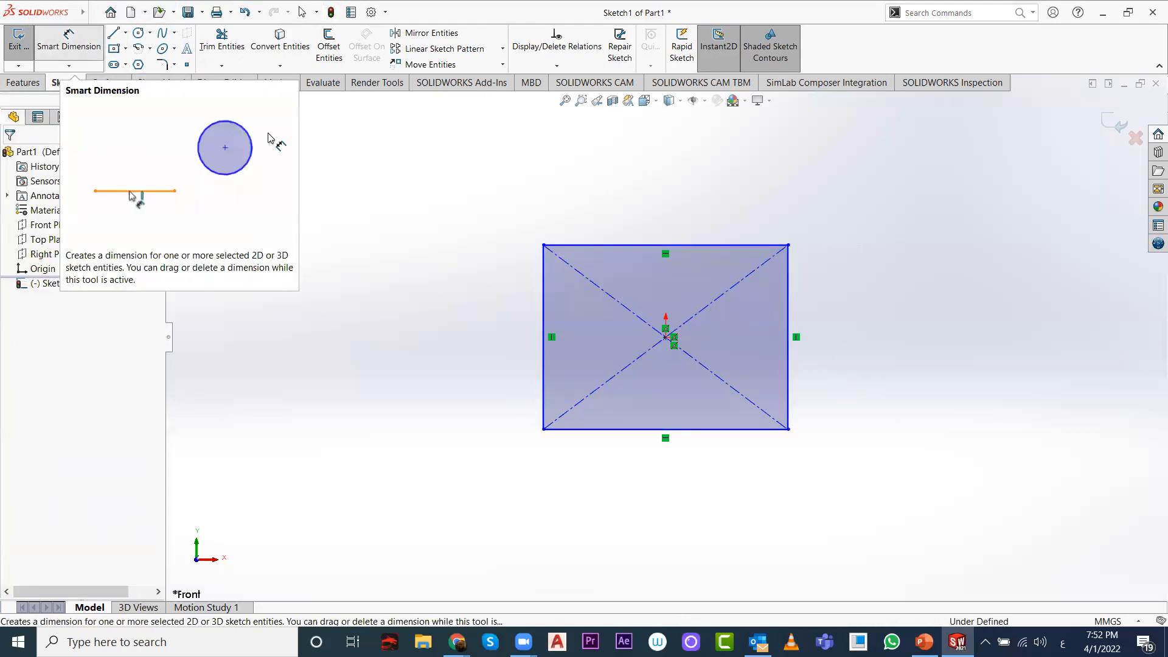
{"action": "left_click", "coordinate": [631, 253]}
{"action": "left_click", "coordinate": [669, 198]}
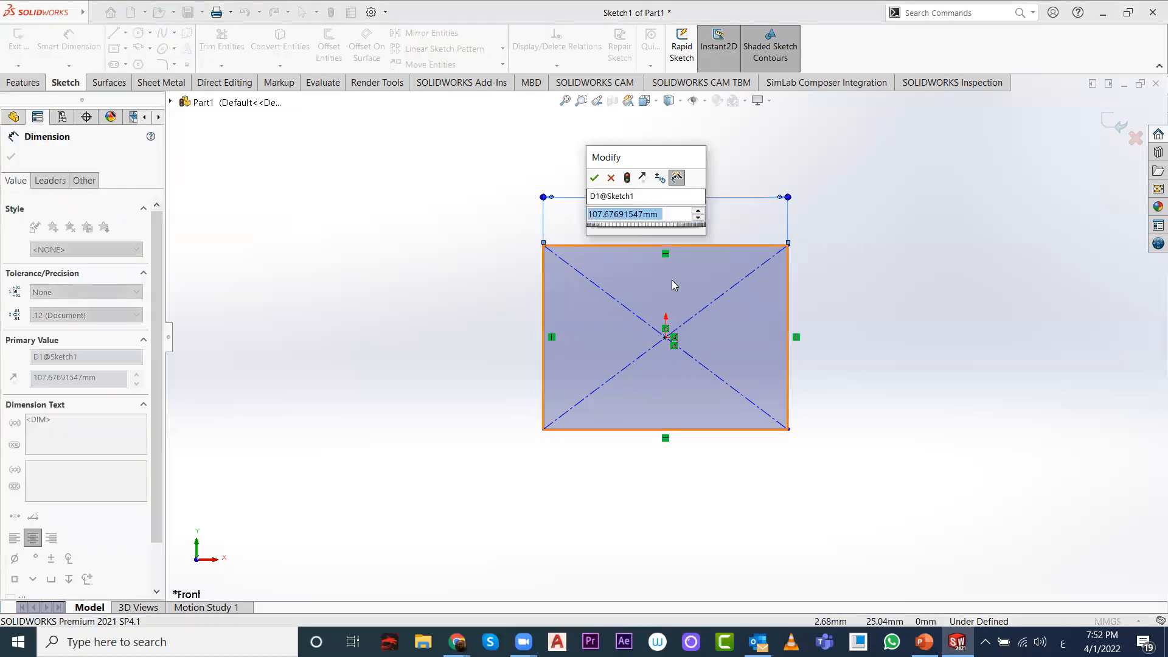
{"action": "type", "text": "100"}
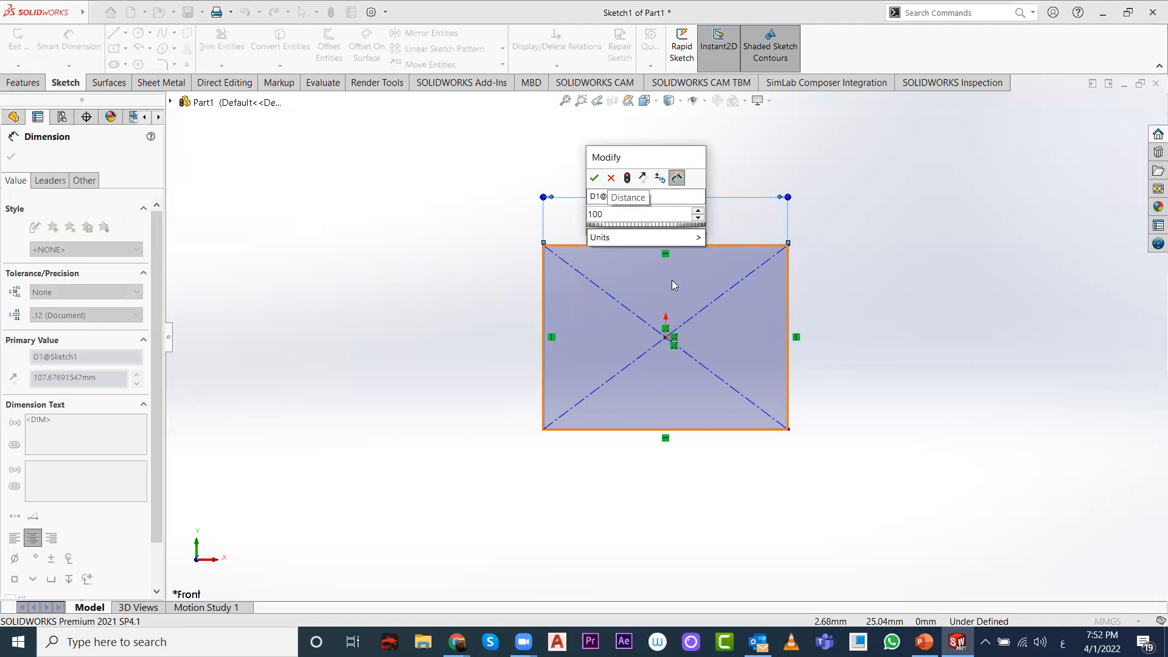
{"action": "key", "text": "Return"}
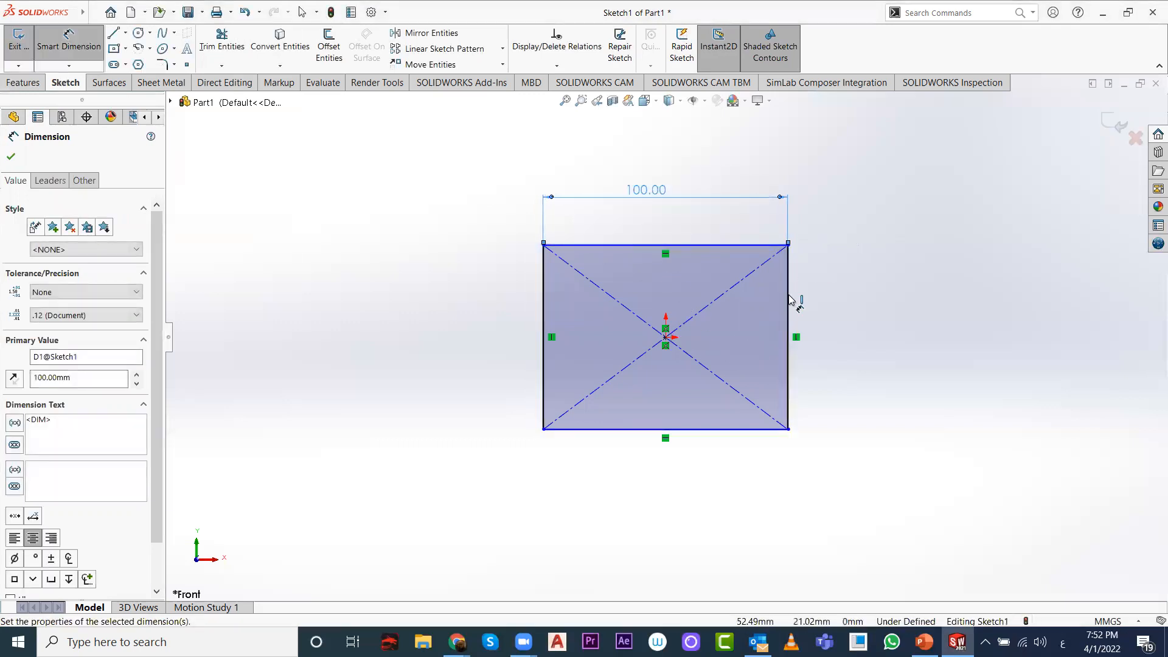
{"action": "left_click", "coordinate": [789, 299]}
{"action": "left_click", "coordinate": [894, 326]}
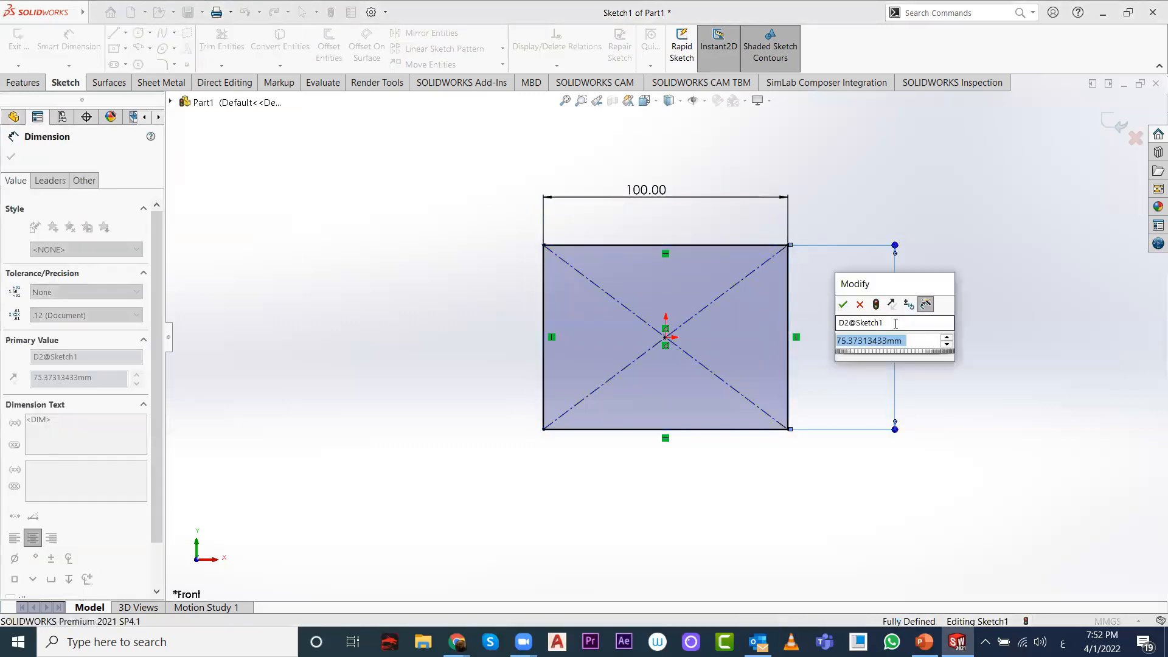
{"action": "type", "text": "80"}
{"action": "key", "text": "Return"}
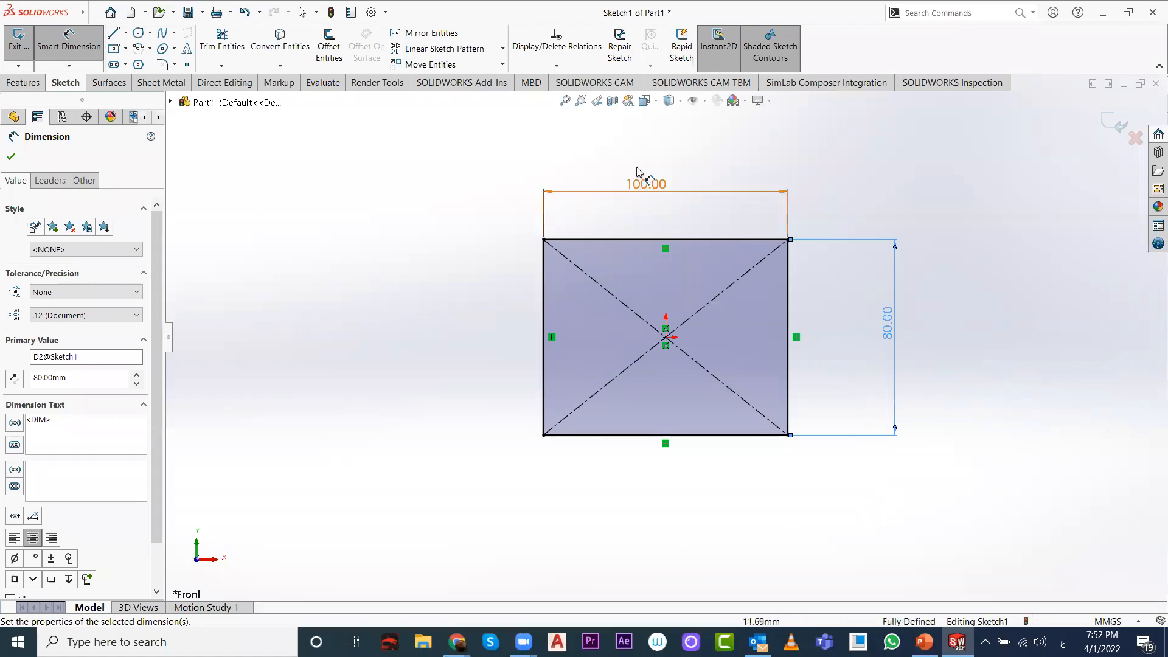
Step: Change the rectangle's dimensions to 120 mm width and 90 mm height
{"action": "double_click", "coordinate": [644, 184]}
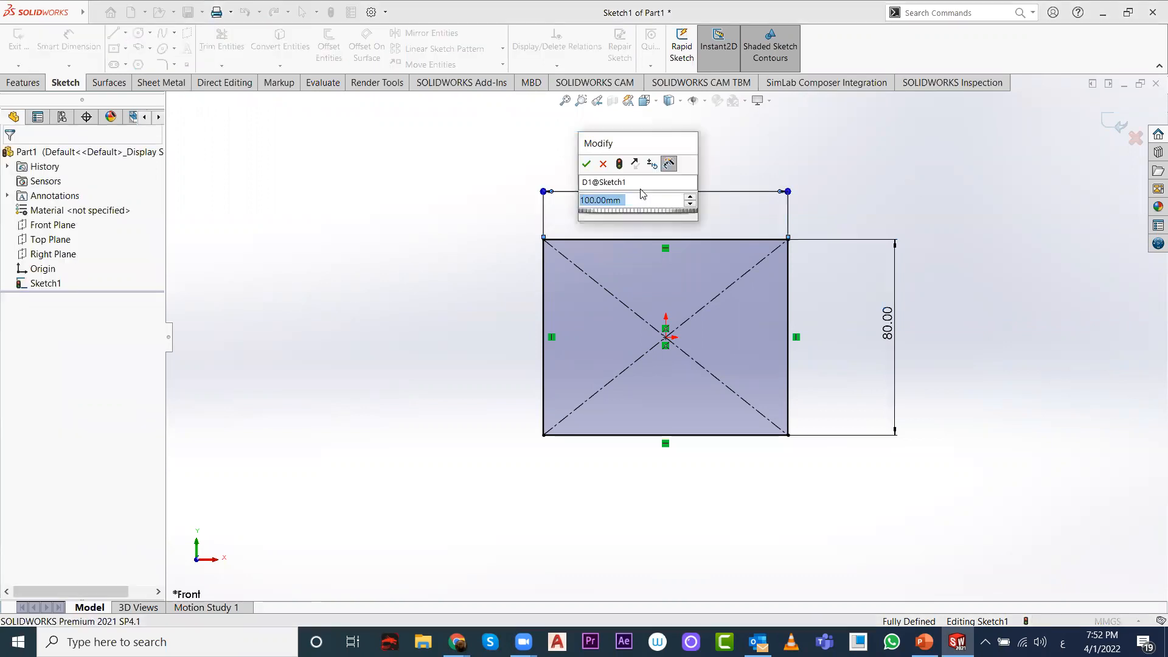
{"action": "type", "text": "120"}
{"action": "key", "text": "Return"}
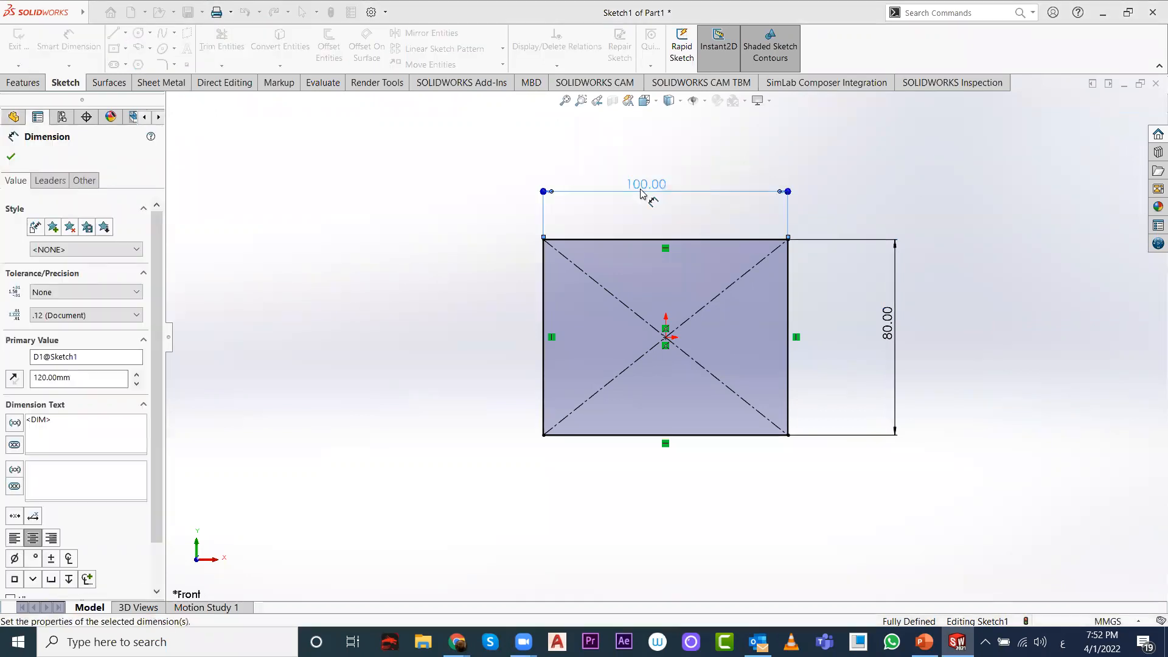
{"action": "double_click", "coordinate": [907, 319]}
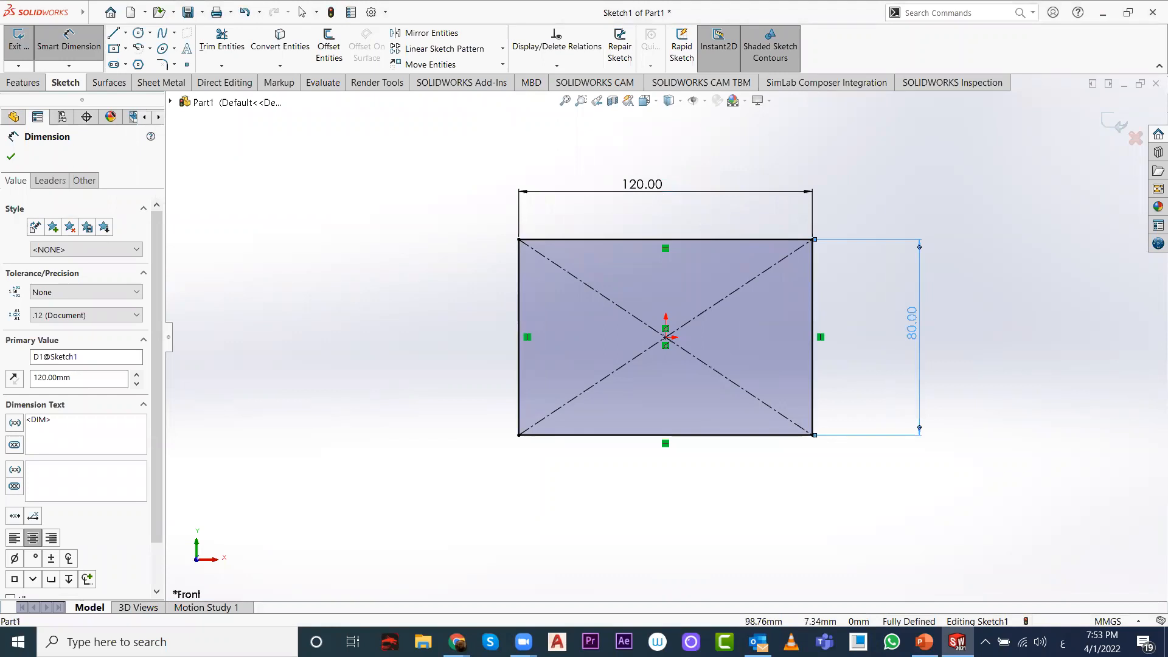
{"action": "type", "text": "90"}
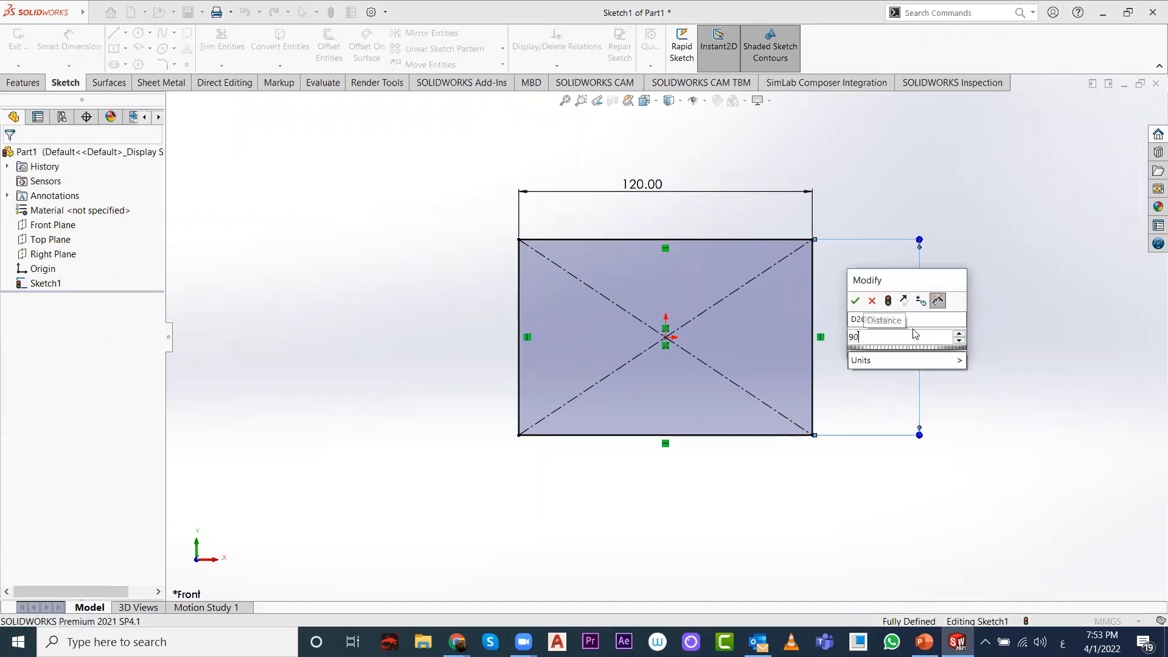
{"action": "key", "text": "Return"}
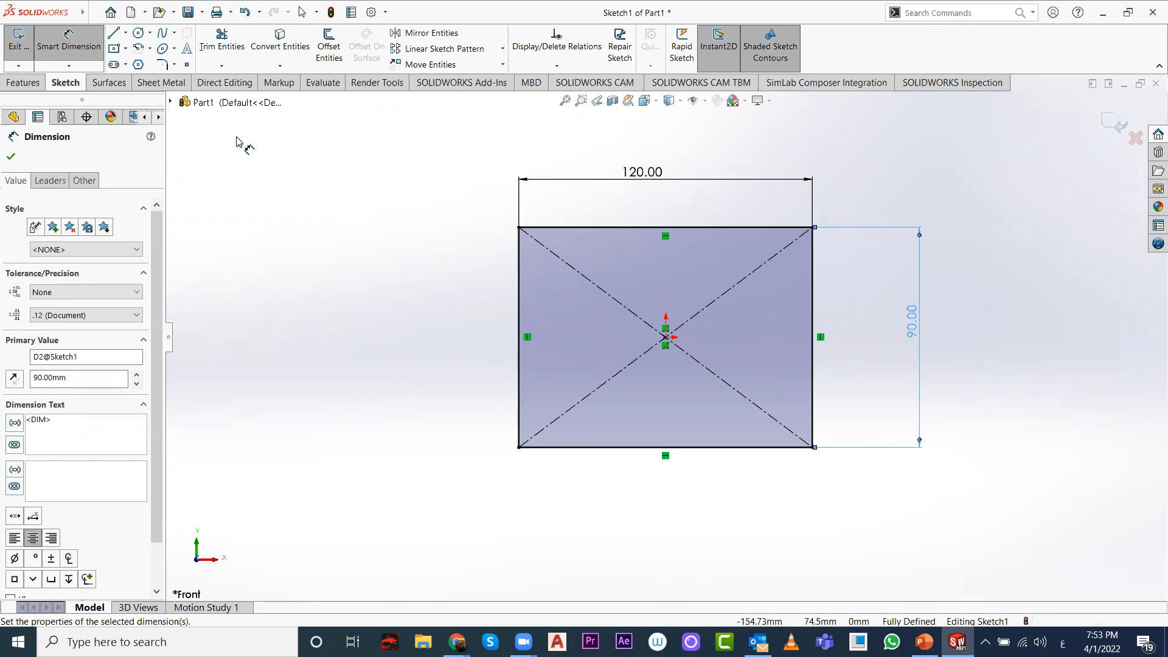
{"action": "left_click", "coordinate": [10, 85]}
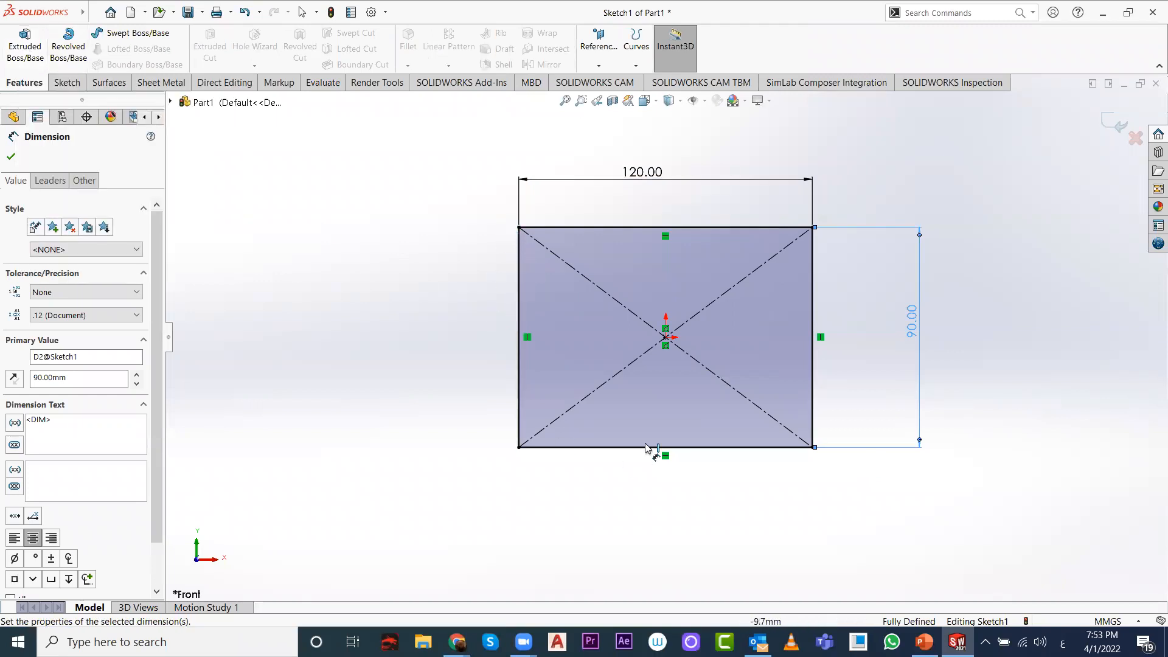
Step: Extrude the 120 × 90 rectangle 75 mm Blind into a solid block and orbit to inspect it
{"action": "left_click", "coordinate": [27, 51]}
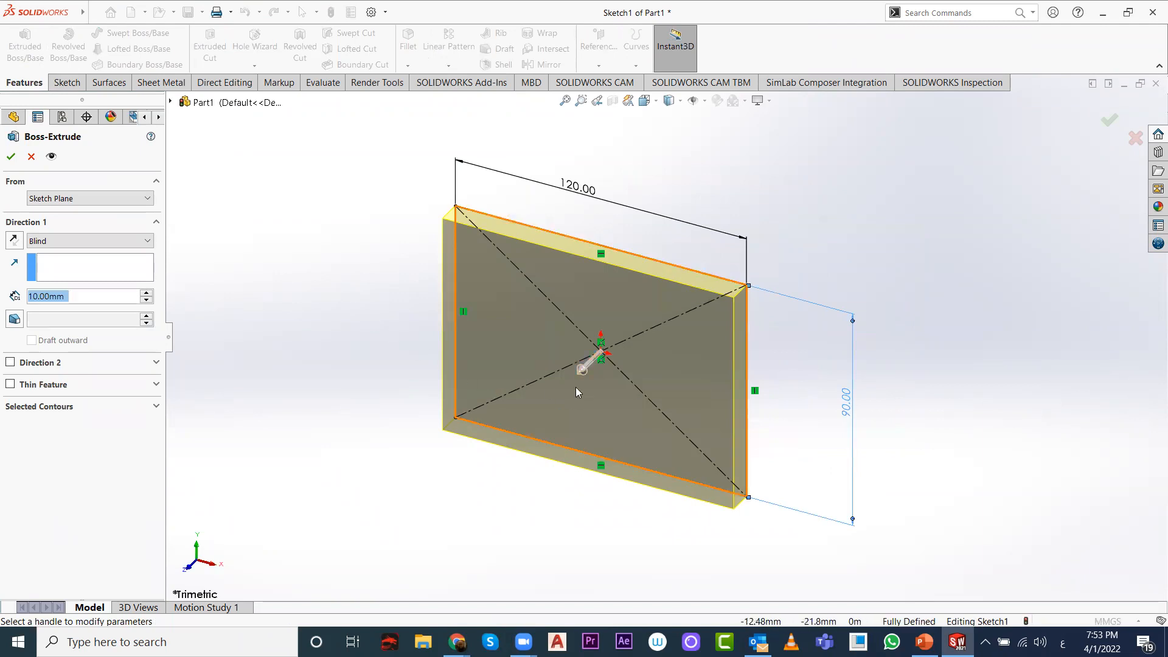
{"action": "left_click_drag", "start_coordinate": [580, 375], "coordinate": [498, 394]}
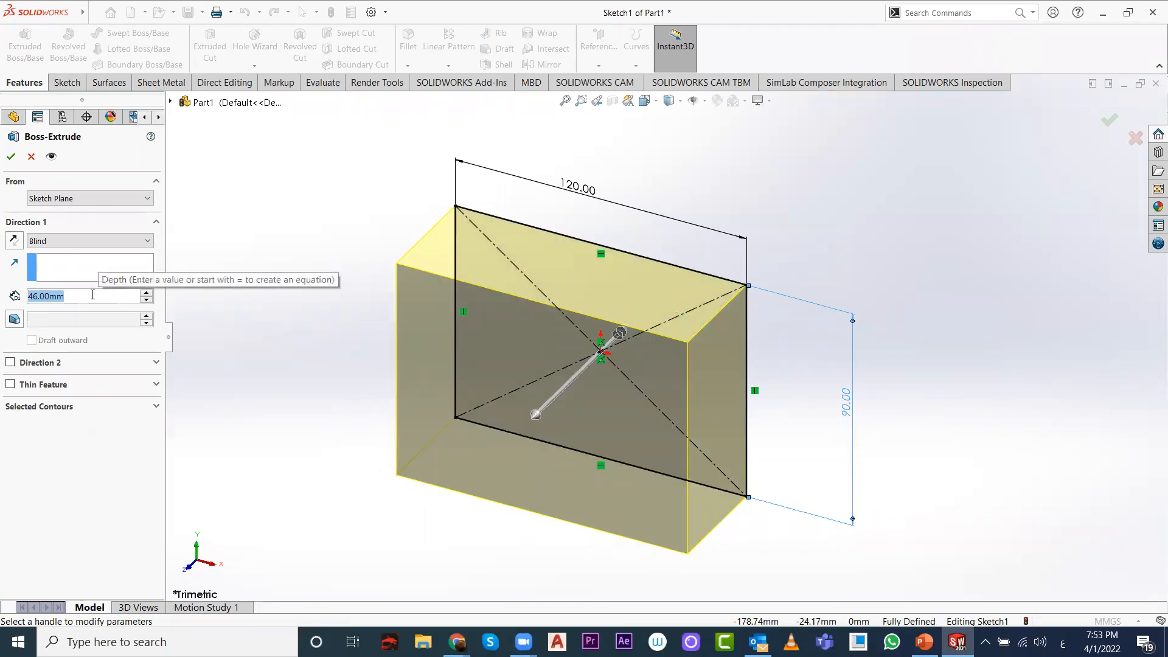
{"action": "type", "text": "75"}
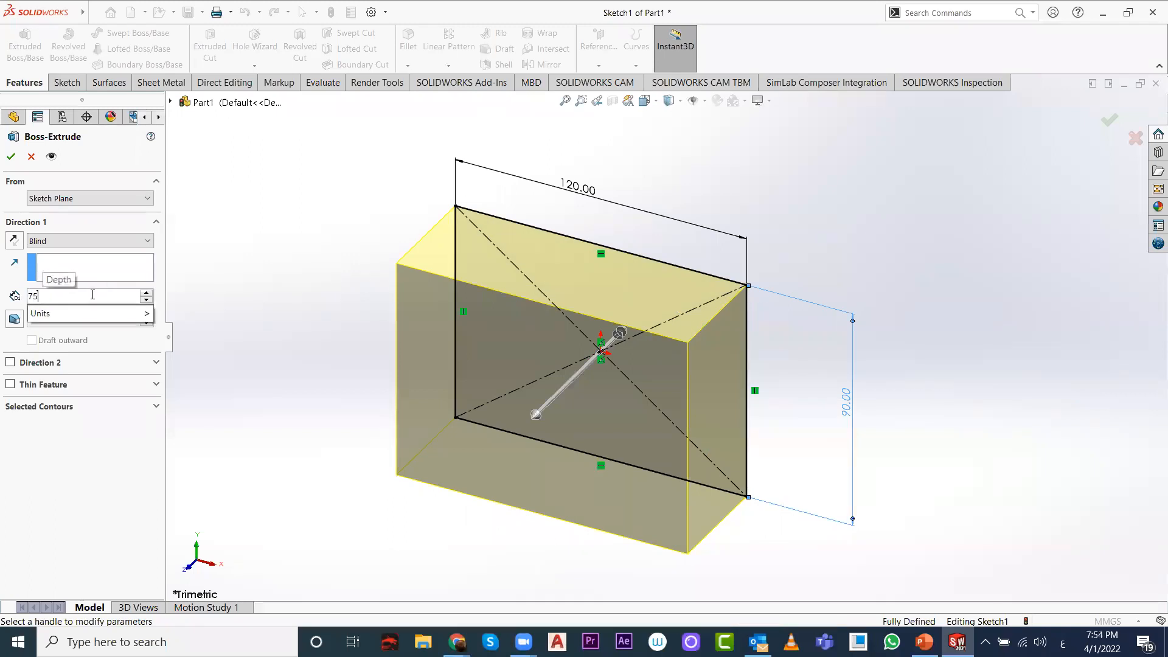
{"action": "key", "text": "Return"}
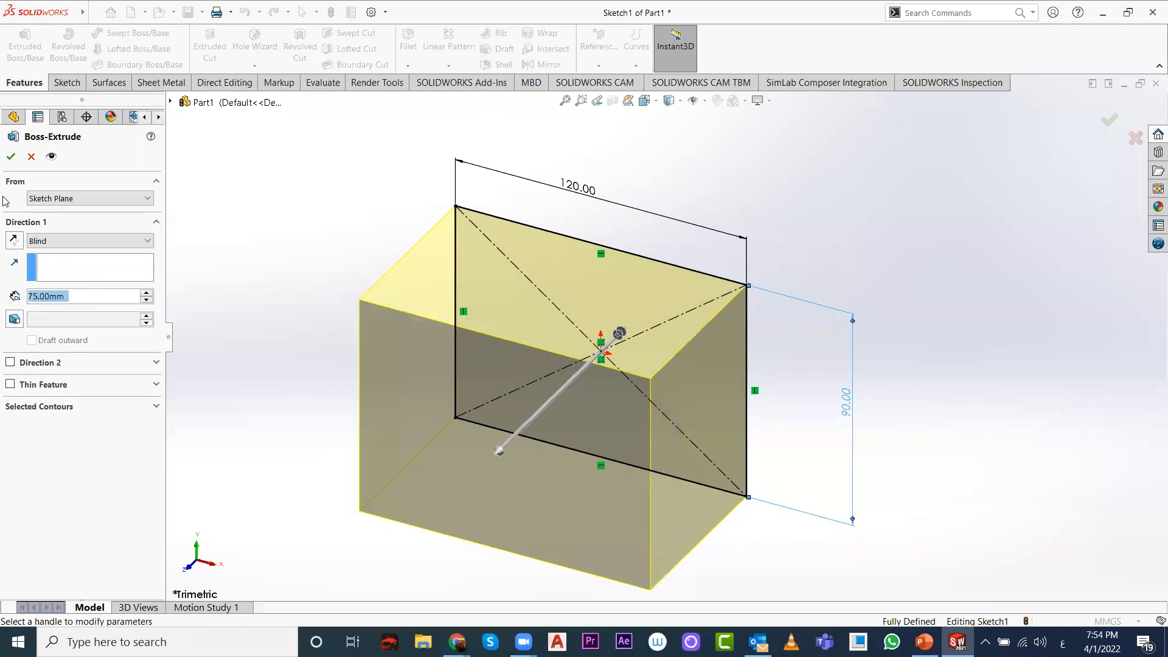
{"action": "left_click", "coordinate": [10, 157]}
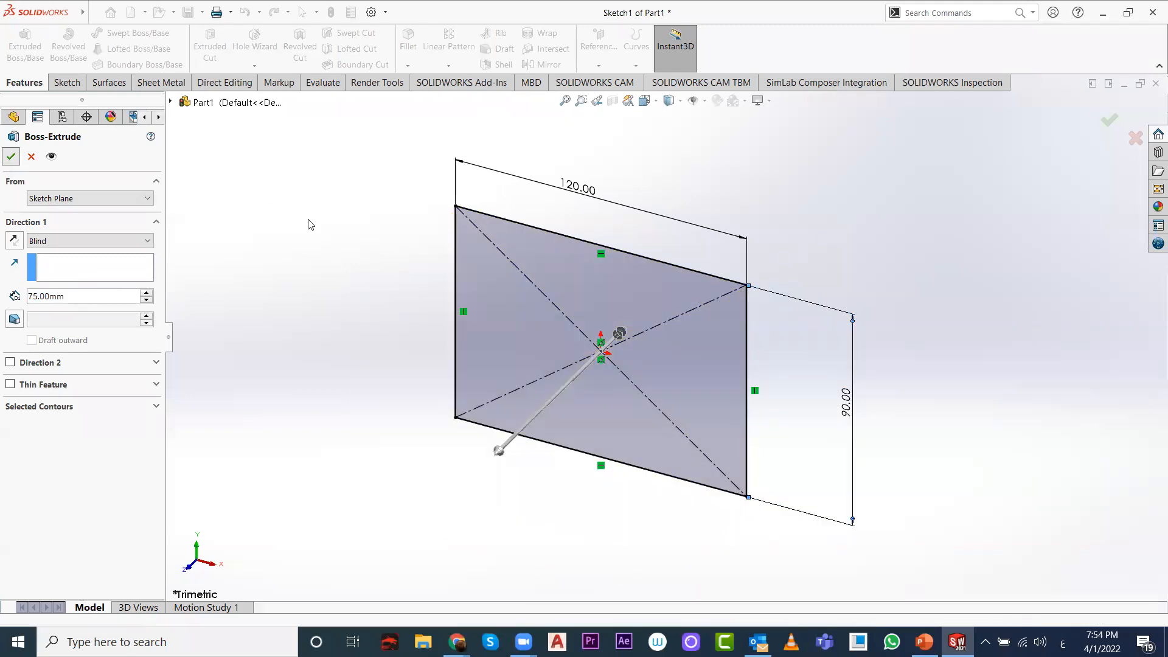
{"action": "middle_click_drag", "start_coordinate": [521, 334], "coordinate": [613, 434]}
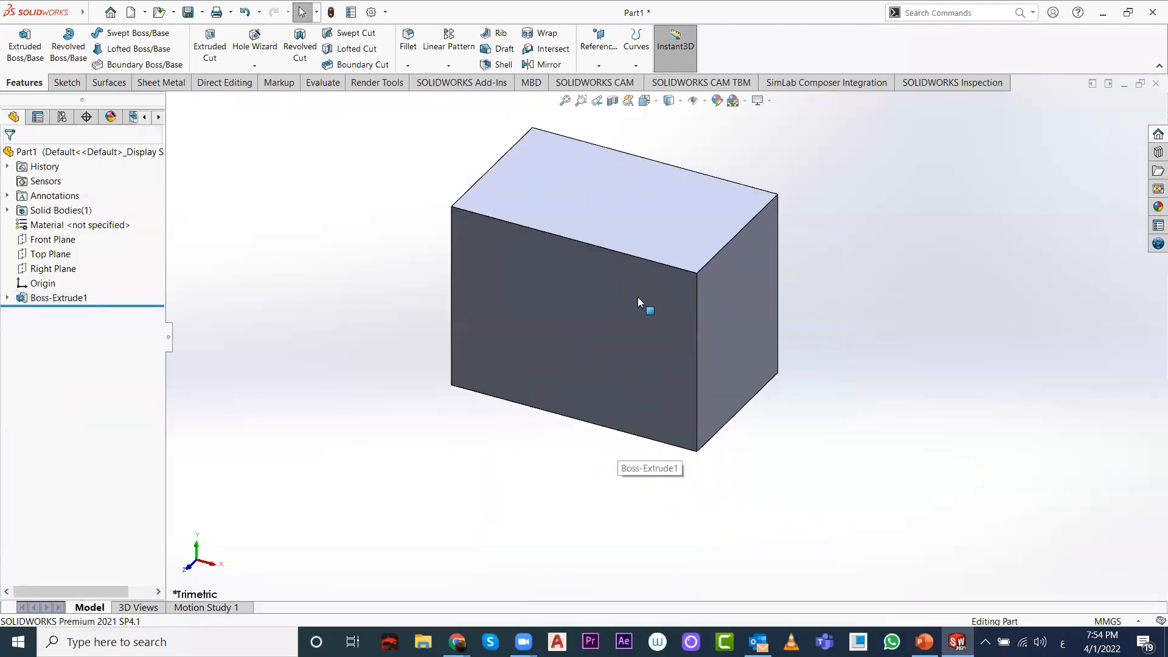
{"action": "middle_click_drag", "start_coordinate": [634, 274], "coordinate": [717, 477]}
{"action": "scroll", "coordinate": [711, 133], "scroll_direction": "down", "scroll_amount": 2}
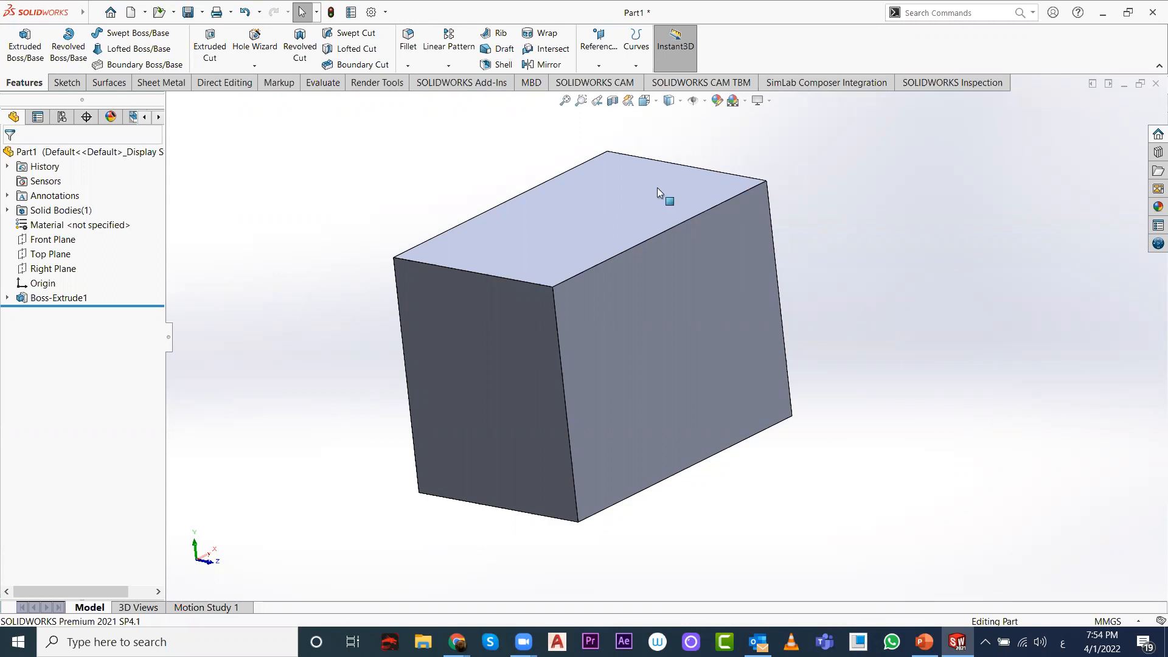
{"action": "scroll", "coordinate": [607, 273], "scroll_direction": "up", "scroll_amount": 3}
{"action": "scroll", "coordinate": [692, 383], "scroll_direction": "down", "scroll_amount": 1}
{"action": "scroll", "coordinate": [694, 384], "scroll_direction": "up", "scroll_amount": 3}
{"action": "scroll", "coordinate": [641, 316], "scroll_direction": "down", "scroll_amount": 4}
{"action": "scroll", "coordinate": [637, 308], "scroll_direction": "up", "scroll_amount": 4}
{"action": "scroll", "coordinate": [632, 311], "scroll_direction": "down", "scroll_amount": 4}
{"action": "scroll", "coordinate": [741, 412], "scroll_direction": "up", "scroll_amount": 3}
{"action": "scroll", "coordinate": [714, 438], "scroll_direction": "down", "scroll_amount": 3}
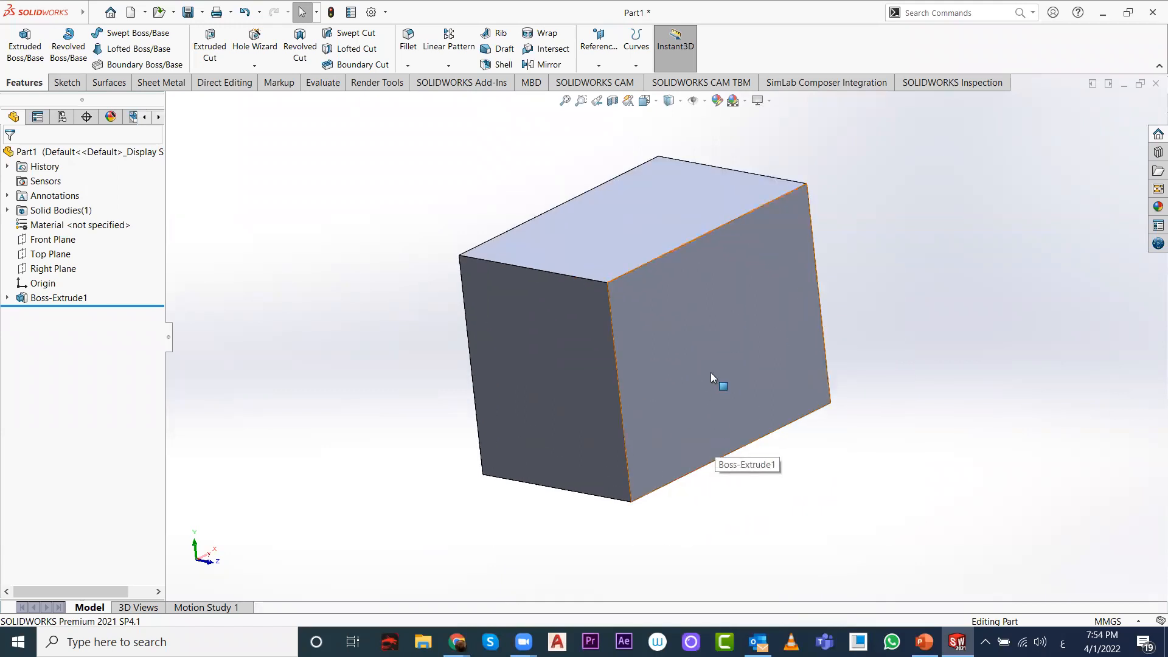
{"action": "middle_click_drag", "start_coordinate": [697, 373], "coordinate": [649, 257]}
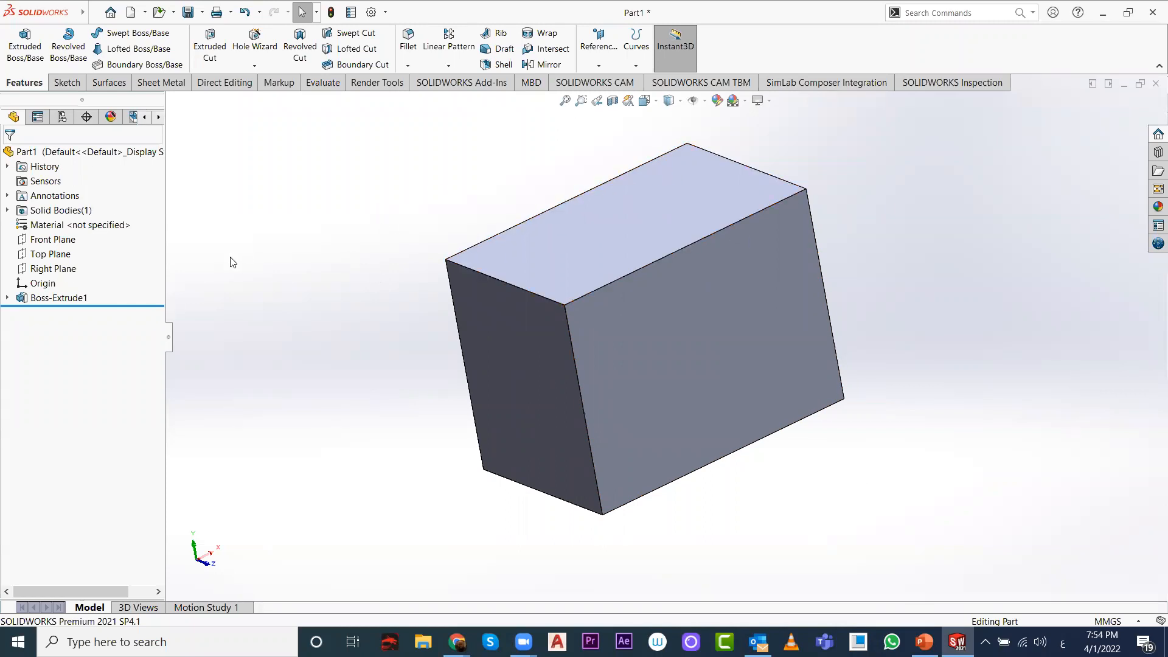
Step: Replace the mistyped name and rename Boss-Extrude1 as Thickness in the FeatureManager tree
{"action": "left_click", "coordinate": [45, 299]}
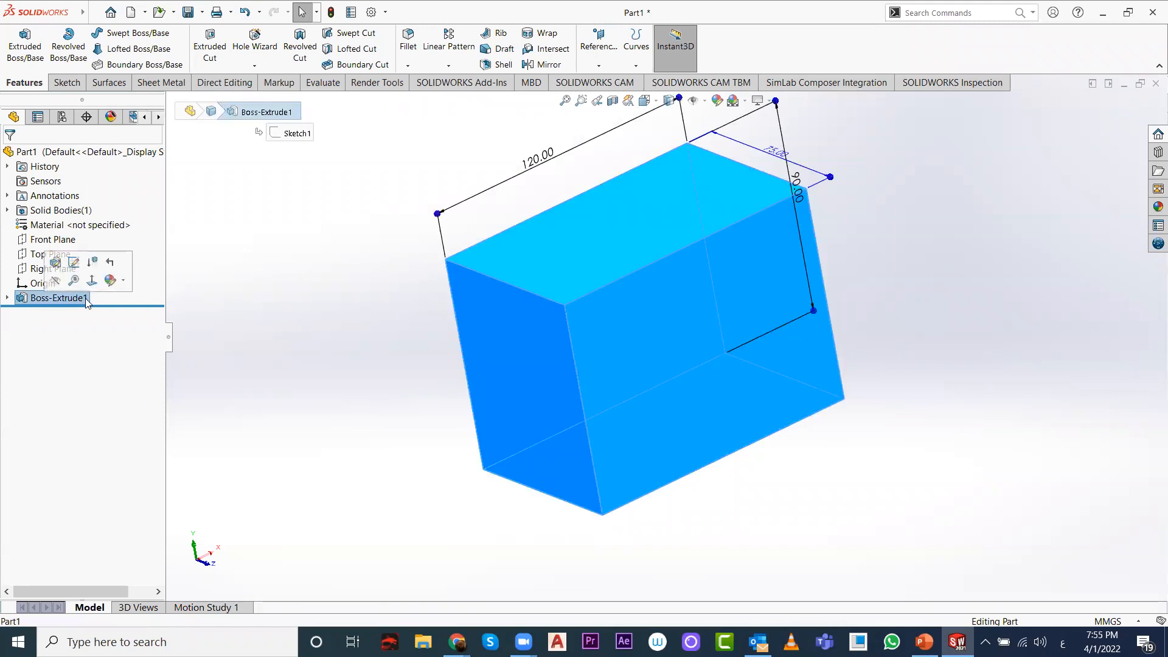
{"action": "left_click", "coordinate": [230, 300]}
{"action": "double_click", "coordinate": [54, 299]}
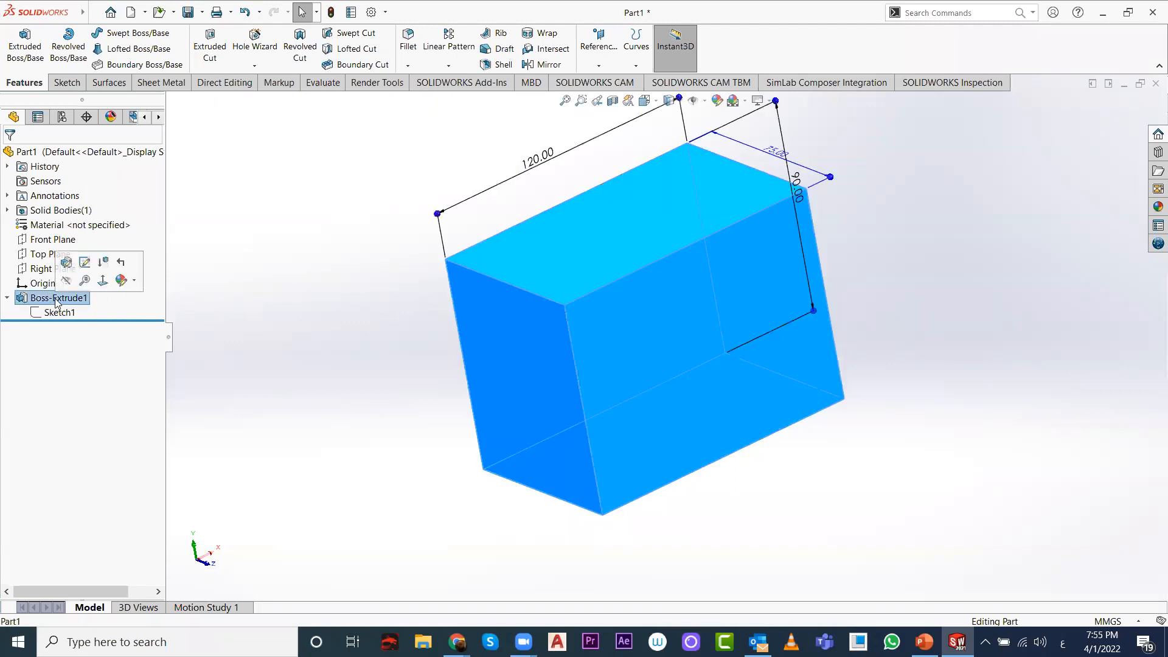
{"action": "double_click", "coordinate": [55, 298]}
{"action": "left_click", "coordinate": [56, 298]}
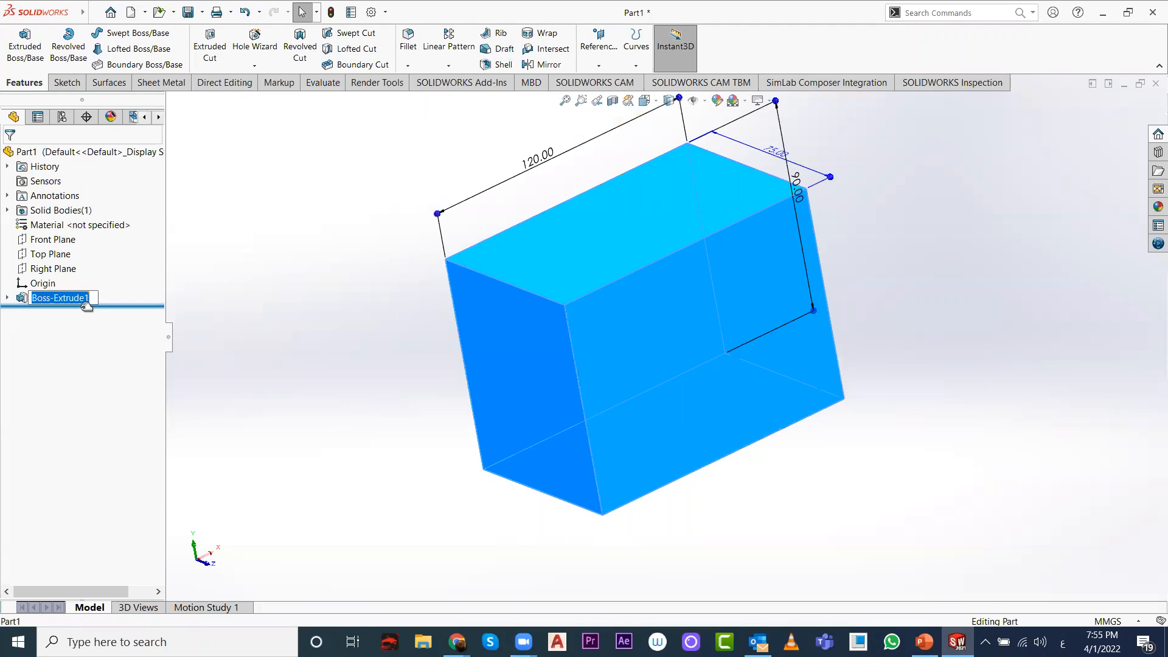
{"action": "type", "text": "لاهؤنىشسس"}
{"action": "key", "text": "ctrl+a"}
{"action": "key", "text": "alt+shift"}
{"action": "type", "text": "Thicknes"}
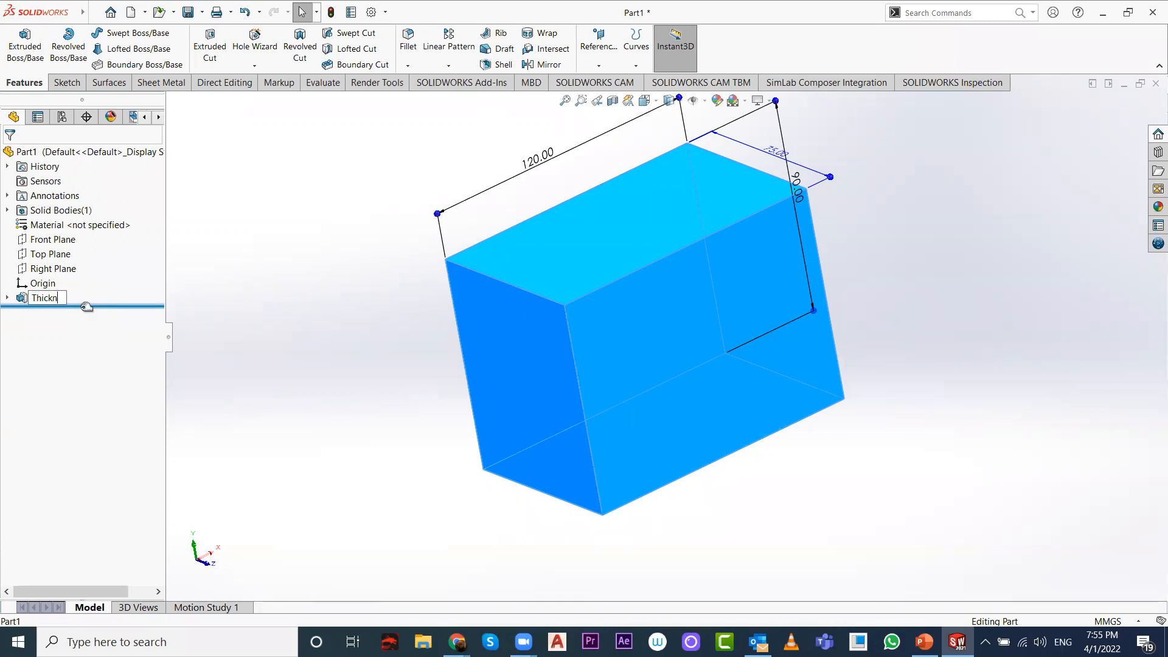
{"action": "key", "text": "Return"}
Step: Select the Thickness feature to preview its dimensions, then deselect it
{"action": "left_click", "coordinate": [331, 231]}
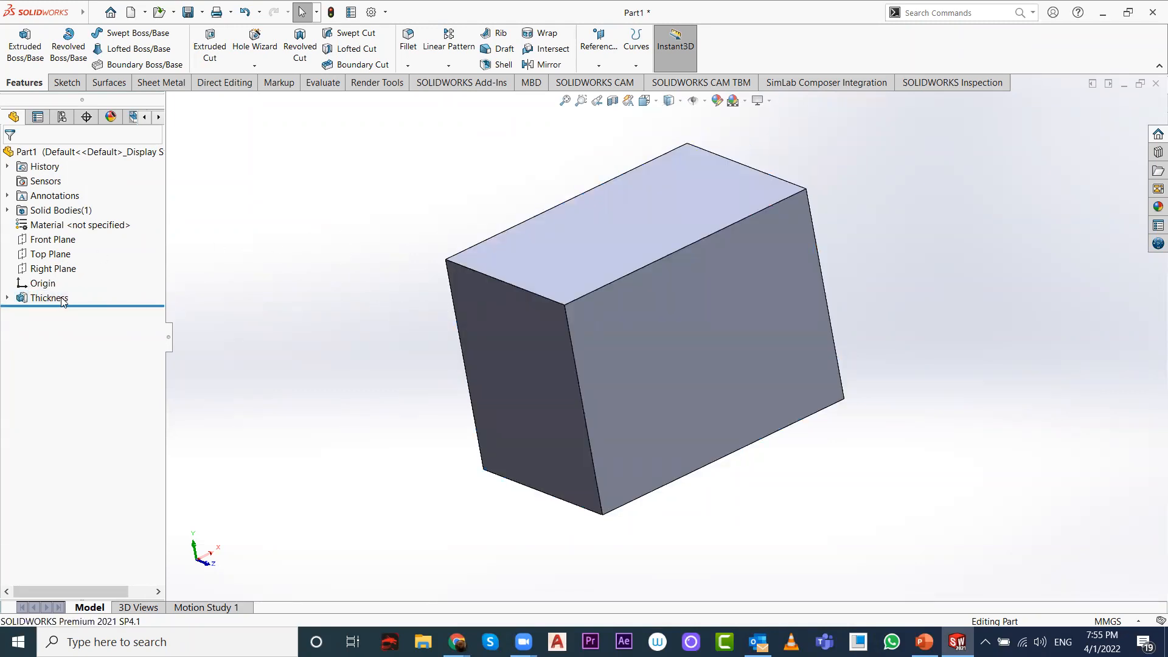
{"action": "scroll", "coordinate": [800, 150], "scroll_direction": "down", "scroll_amount": 2}
{"action": "scroll", "coordinate": [733, 215], "scroll_direction": "up", "scroll_amount": 2}
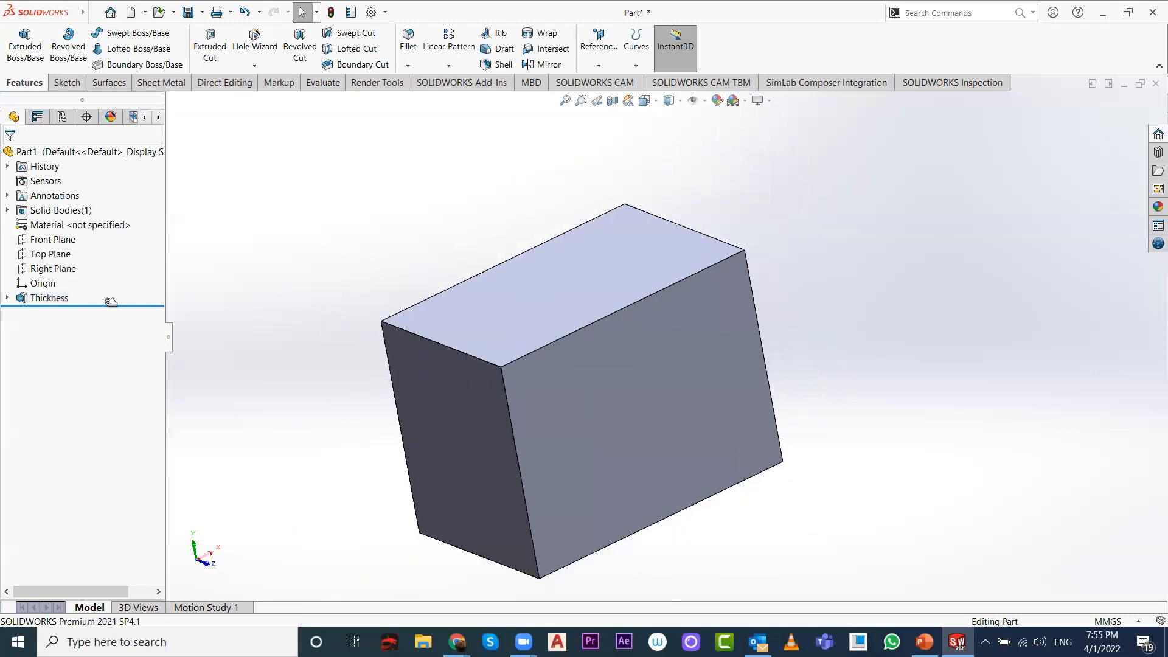
{"action": "left_click", "coordinate": [49, 299]}
{"action": "left_click", "coordinate": [259, 256]}
{"action": "scroll", "coordinate": [523, 542], "scroll_direction": "up", "scroll_amount": 3}
{"action": "scroll", "coordinate": [599, 520], "scroll_direction": "down", "scroll_amount": 3}
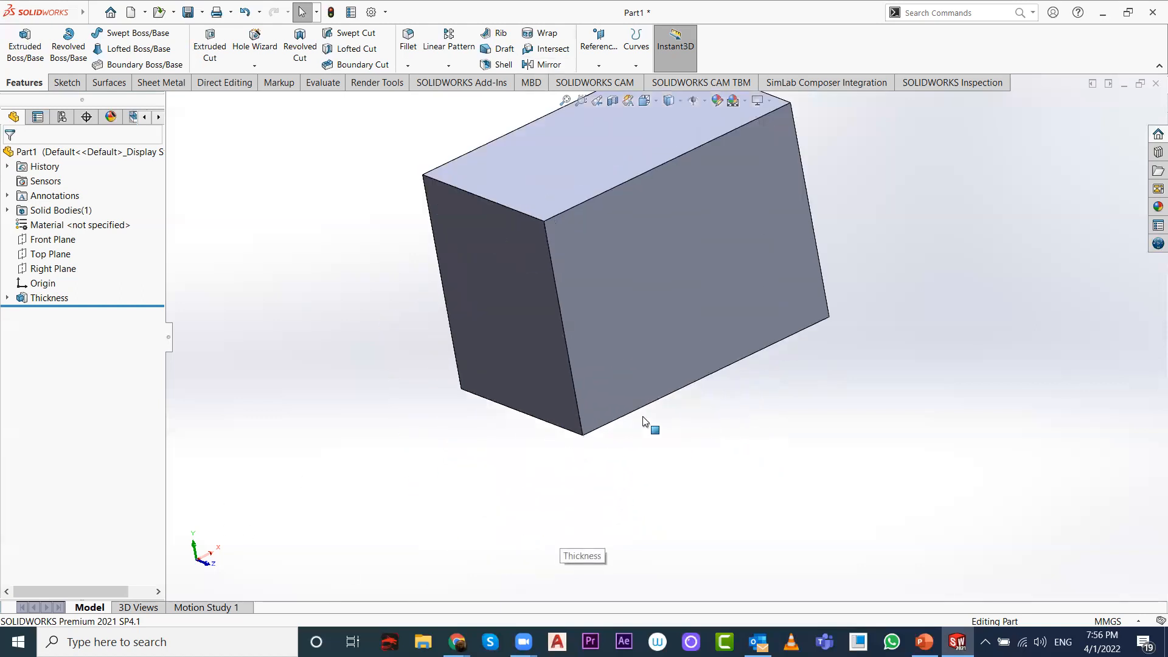
{"action": "scroll", "coordinate": [656, 341], "scroll_direction": "up", "scroll_amount": 2}
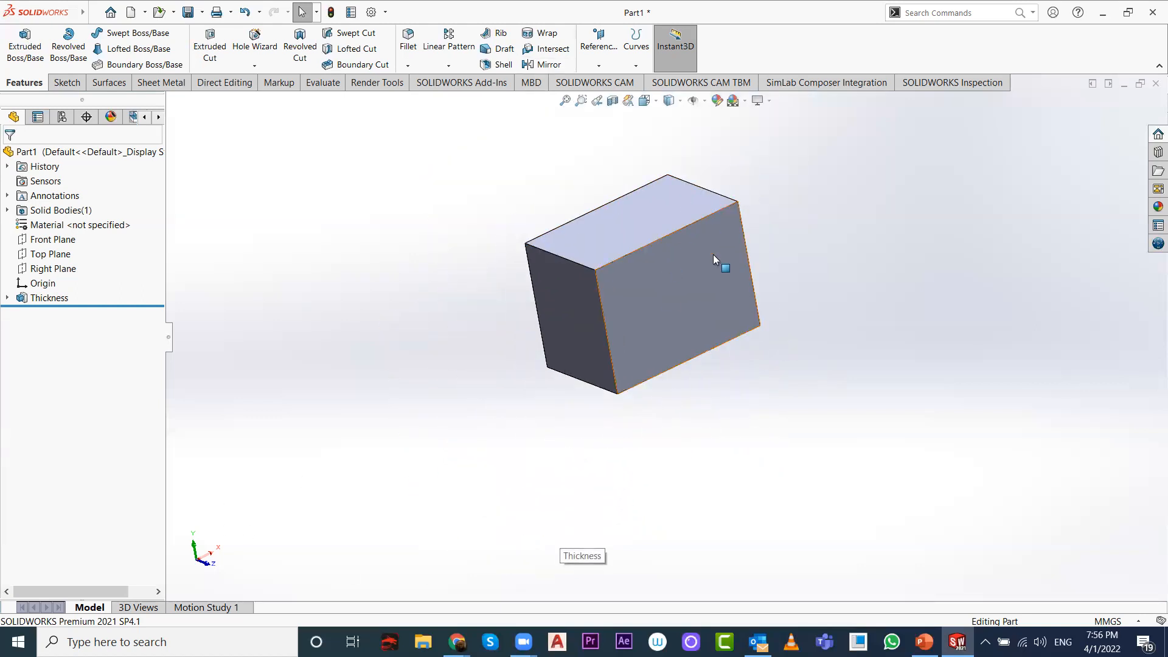
{"action": "scroll", "coordinate": [756, 191], "scroll_direction": "down", "scroll_amount": 2}
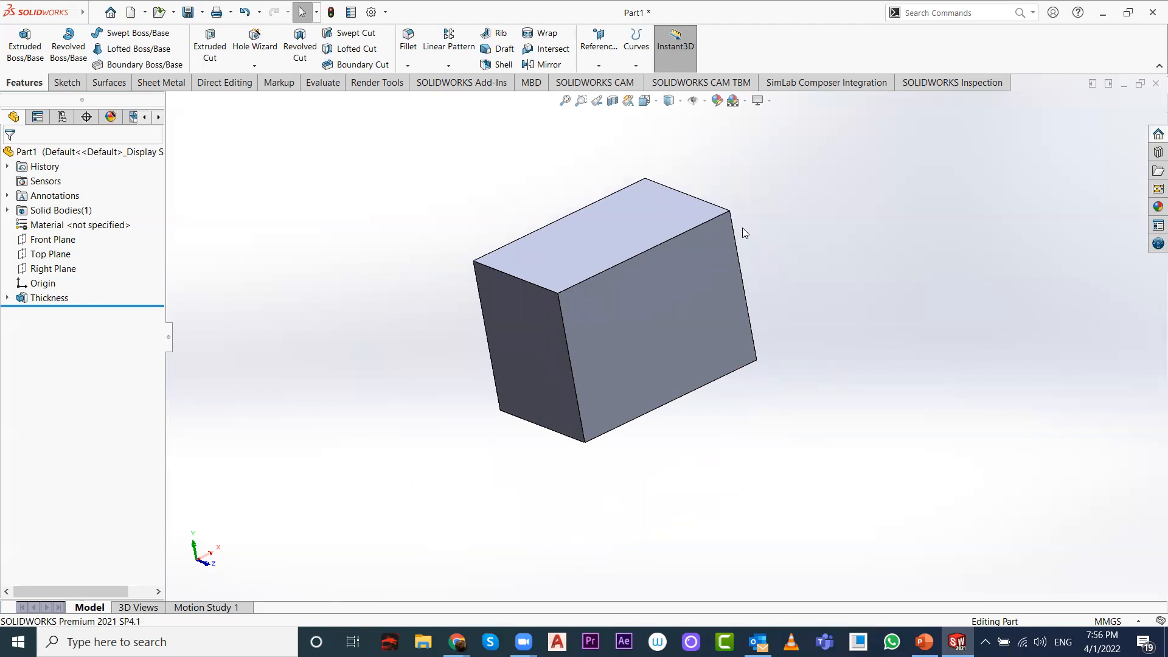
{"action": "left_click", "coordinate": [64, 84]}
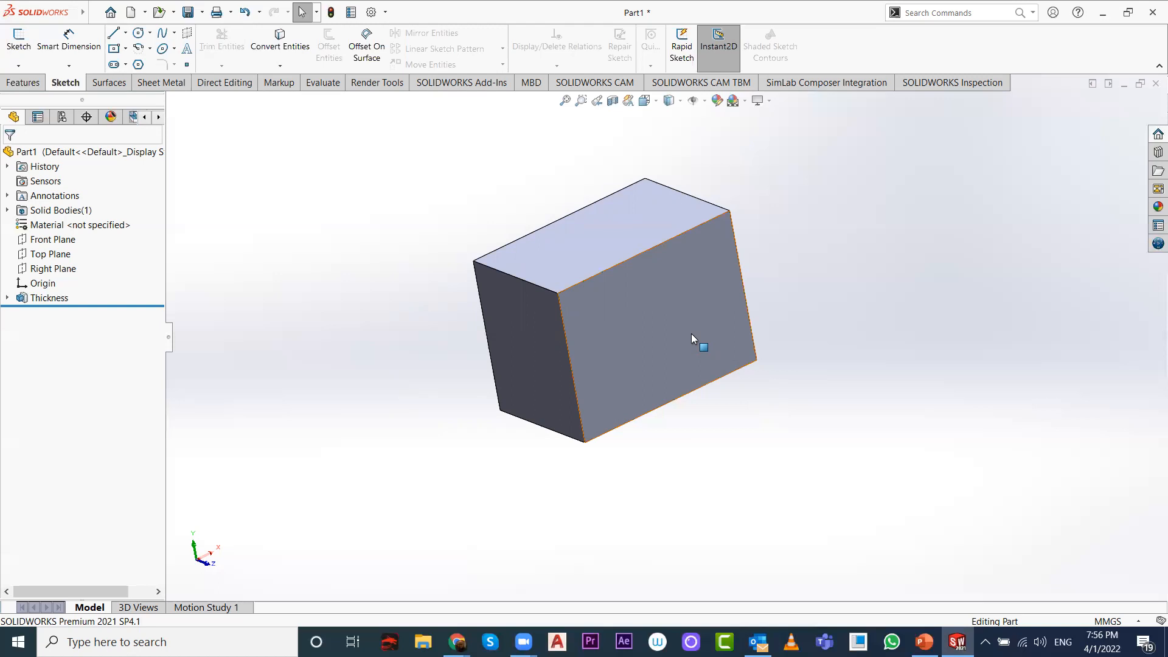
{"action": "left_click", "coordinate": [33, 84]}
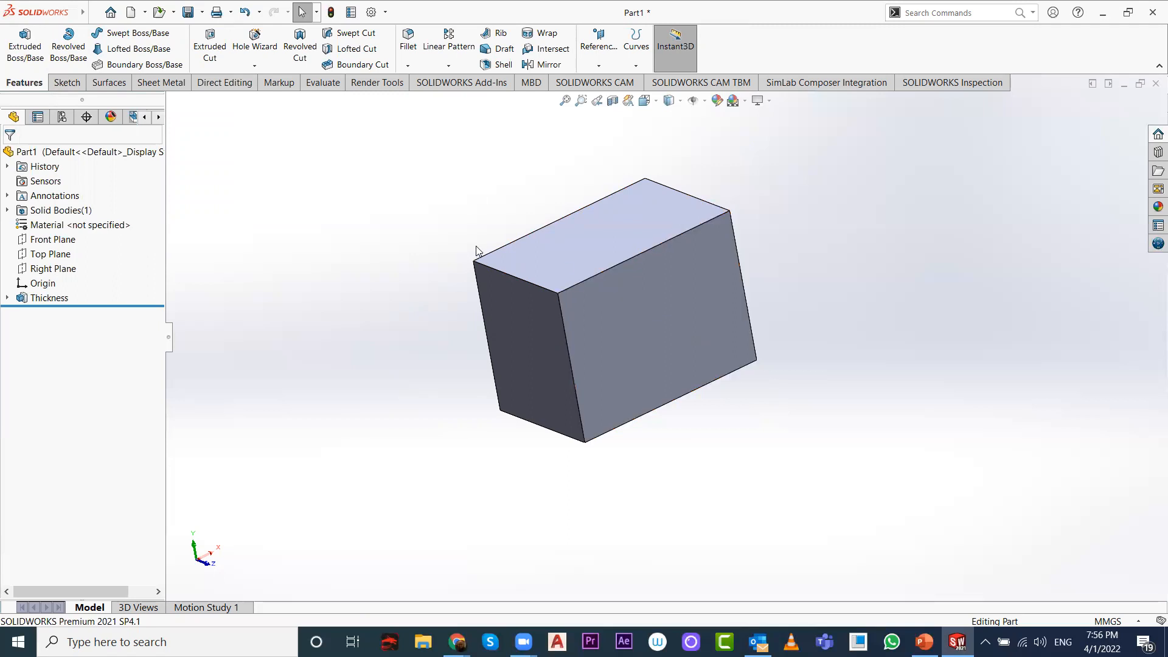
Step: Show Thickness's 120, 90 and 75 mm dimensions, zoom and orbit, then open its context menu
{"action": "left_click", "coordinate": [52, 298]}
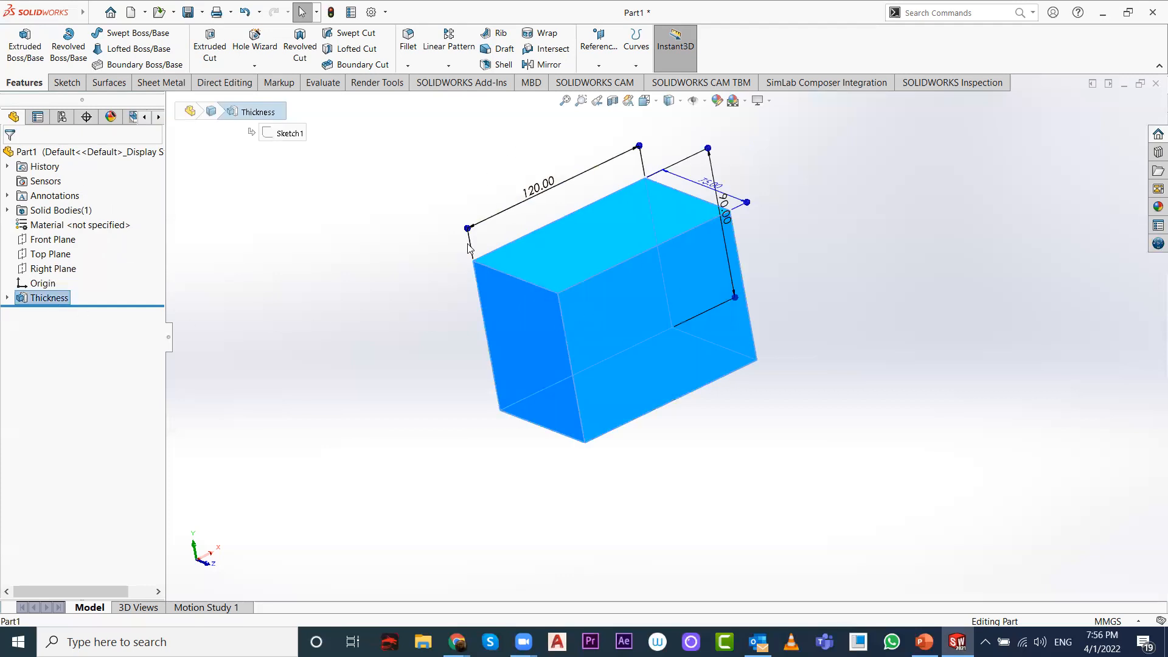
{"action": "scroll", "coordinate": [688, 194], "scroll_direction": "down", "scroll_amount": 2}
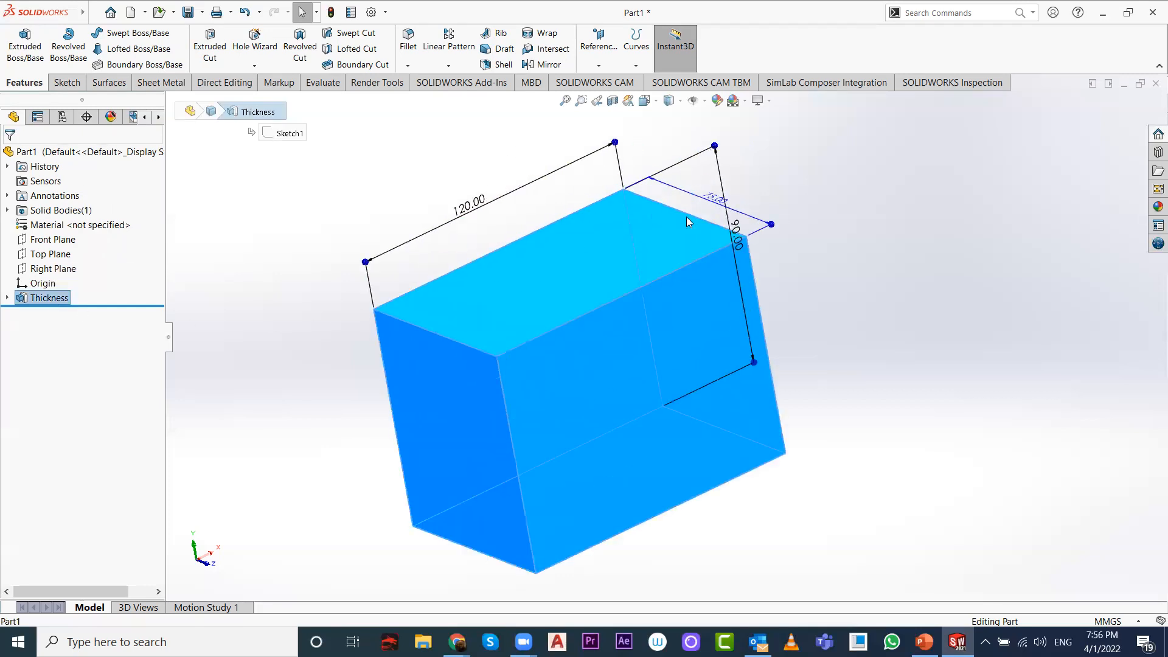
{"action": "middle_click_drag", "start_coordinate": [640, 227], "coordinate": [624, 263]}
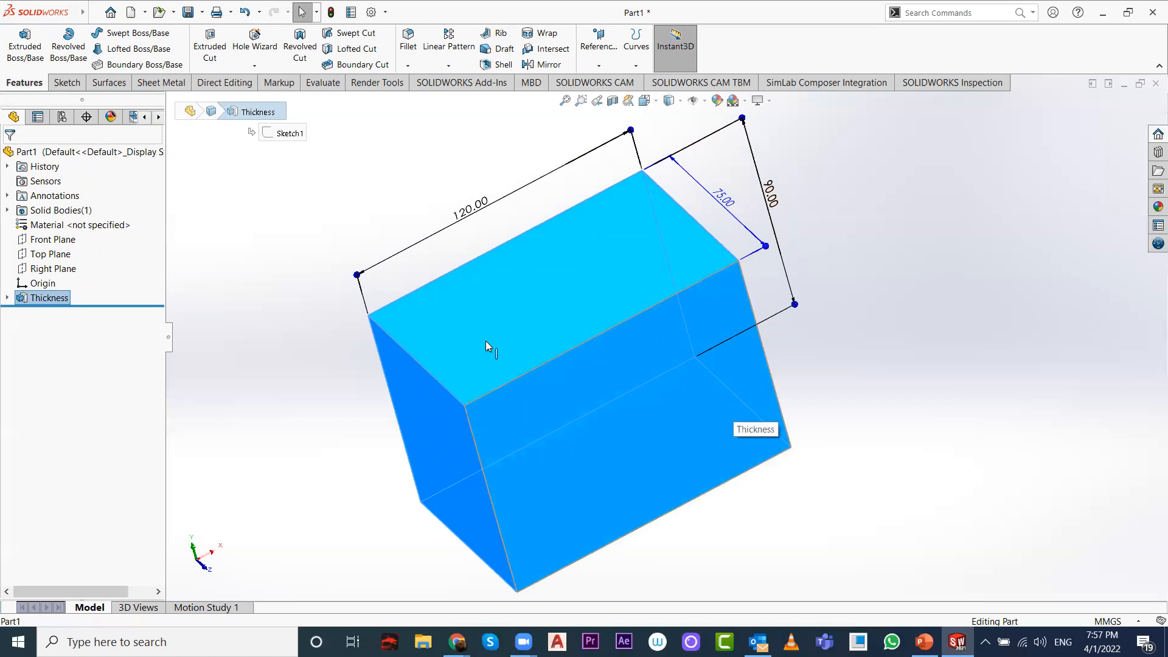
{"action": "right_click", "coordinate": [59, 301]}
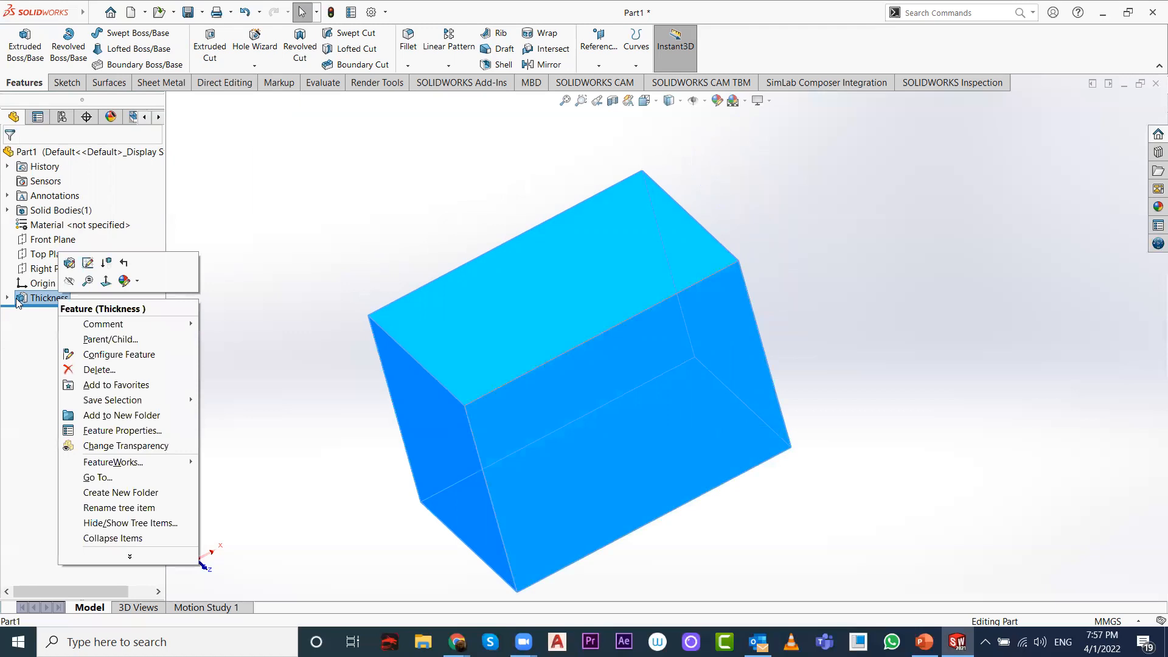
Step: Edit the Thickness feature, drag its depth handle from 75 to 71 mm, and accept
{"action": "left_click", "coordinate": [71, 264]}
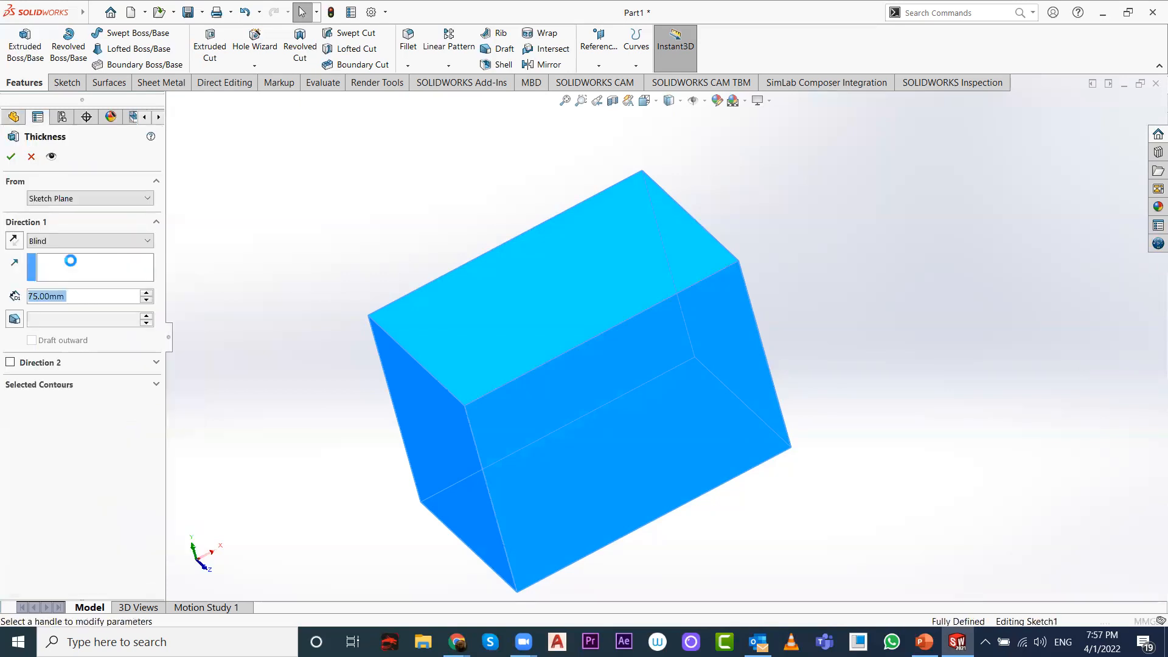
{"action": "middle_click_drag", "start_coordinate": [642, 421], "coordinate": [703, 375]}
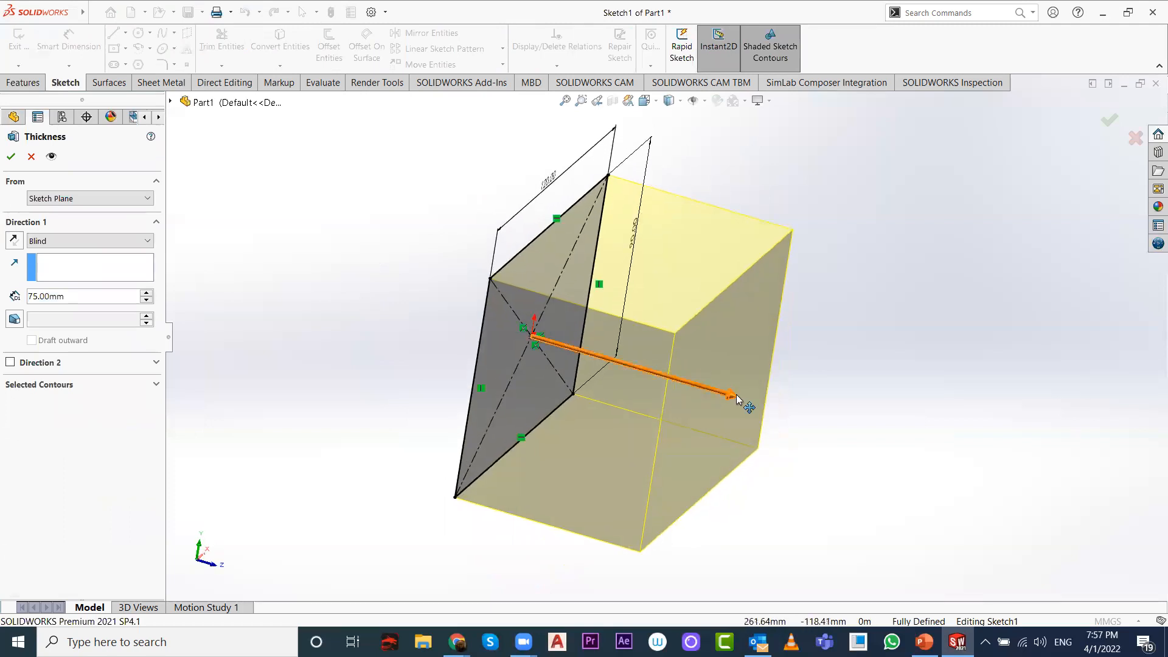
{"action": "left_click", "coordinate": [735, 397]}
{"action": "mouse_move", "coordinate": [770, 396]}
{"action": "left_mouse_down"}
{"action": "mouse_move", "coordinate": [673, 375]}
{"action": "mouse_move", "coordinate": [860, 404]}
{"action": "mouse_move", "coordinate": [631, 339]}
{"action": "mouse_move", "coordinate": [711, 365]}
{"action": "mouse_move", "coordinate": [806, 320]}
{"action": "mouse_move", "coordinate": [672, 295]}
{"action": "mouse_move", "coordinate": [879, 329]}
{"action": "mouse_move", "coordinate": [730, 341]}
{"action": "mouse_move", "coordinate": [834, 329]}
{"action": "mouse_move", "coordinate": [779, 349]}
{"action": "mouse_move", "coordinate": [752, 344]}
{"action": "left_mouse_up"}
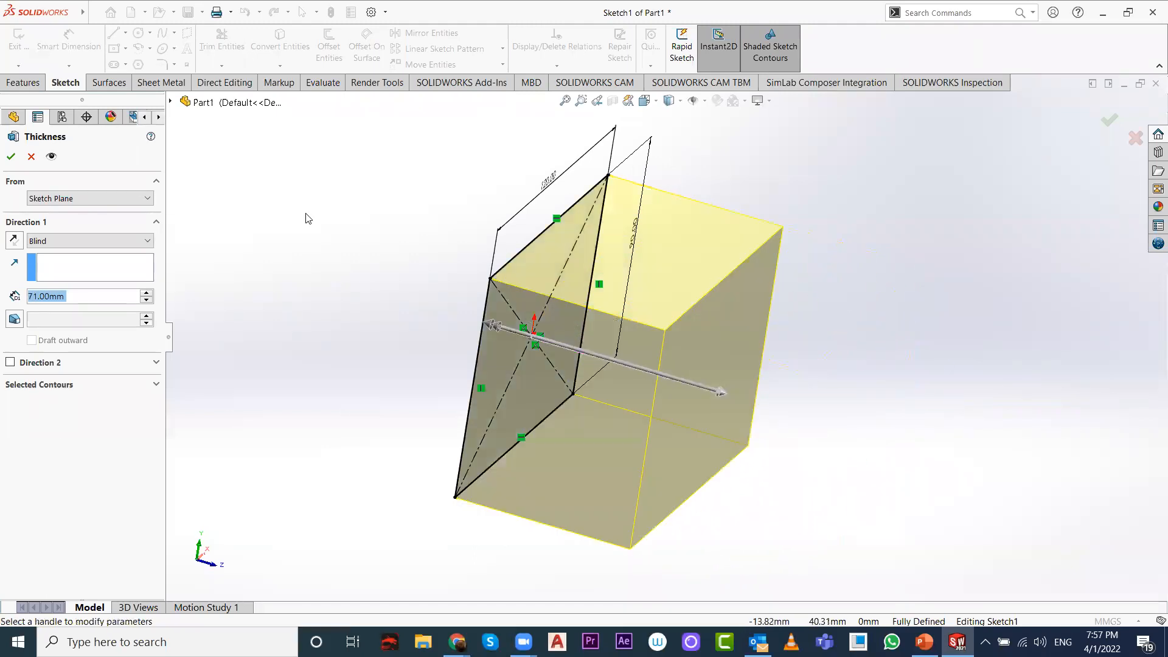
{"action": "left_click", "coordinate": [11, 156]}
{"action": "middle_click_drag", "start_coordinate": [425, 283], "coordinate": [398, 308]}
{"action": "mouse_move", "coordinate": [755, 319]}
{"action": "middle_mouse_down"}
{"action": "mouse_move", "coordinate": [656, 376]}
{"action": "mouse_move", "coordinate": [648, 457]}
{"action": "middle_mouse_up"}
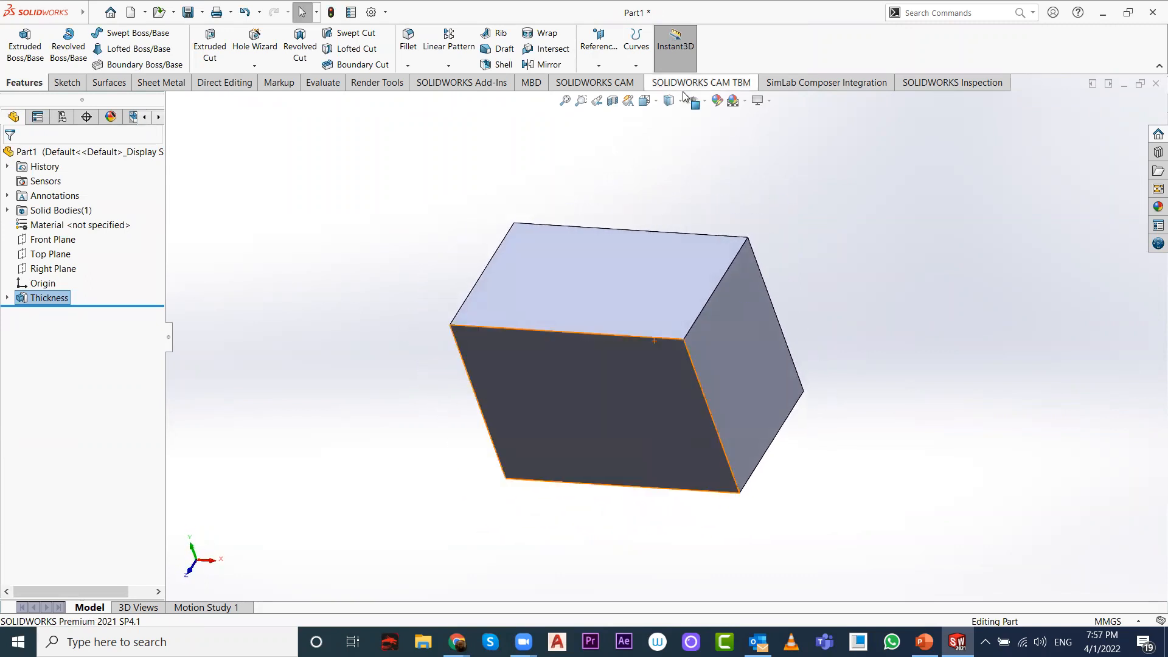
Step: Reopen the Thickness feature's base sketch for editing and view it Normal To
{"action": "right_click", "coordinate": [59, 299]}
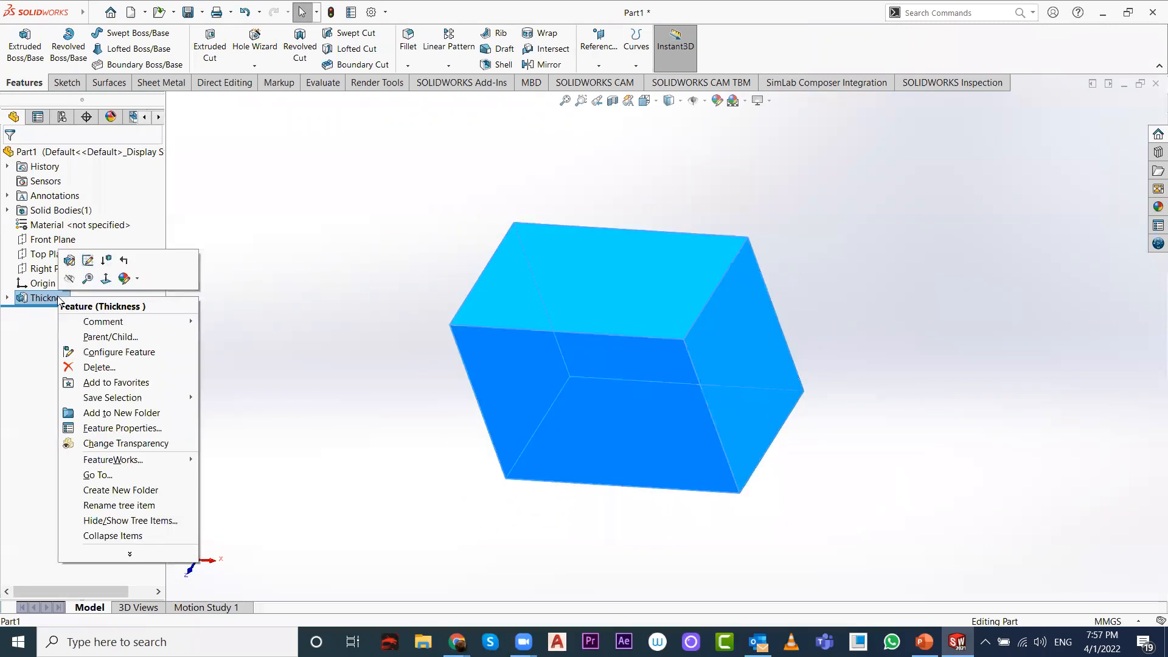
{"action": "left_click", "coordinate": [88, 261]}
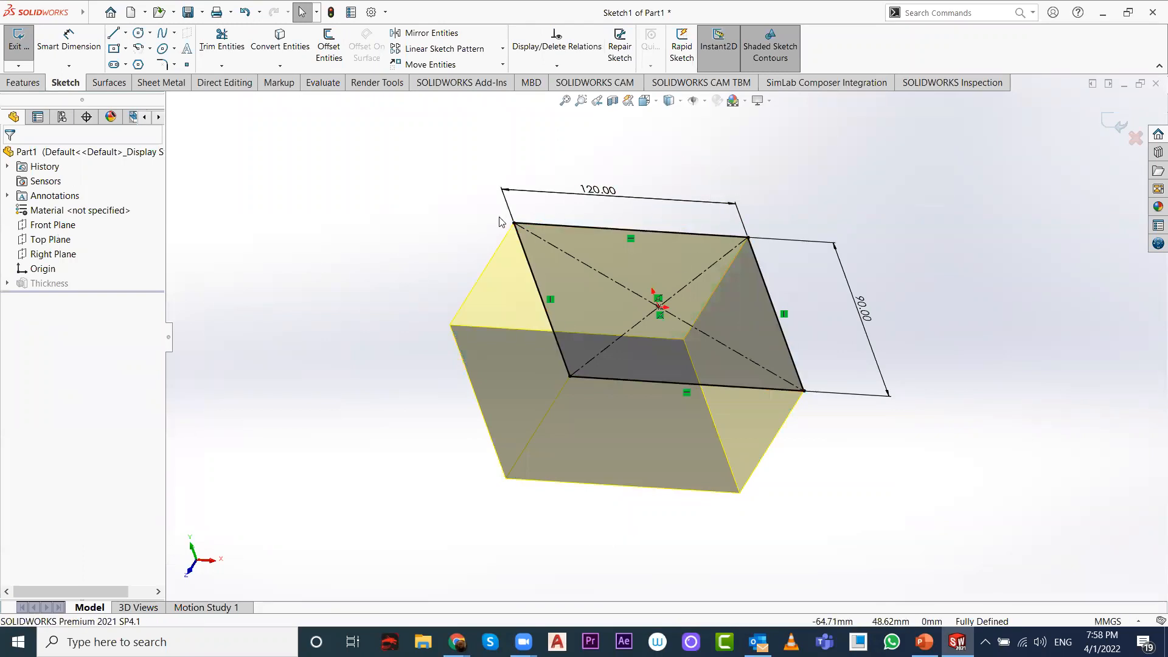
{"action": "left_click", "coordinate": [645, 100]}
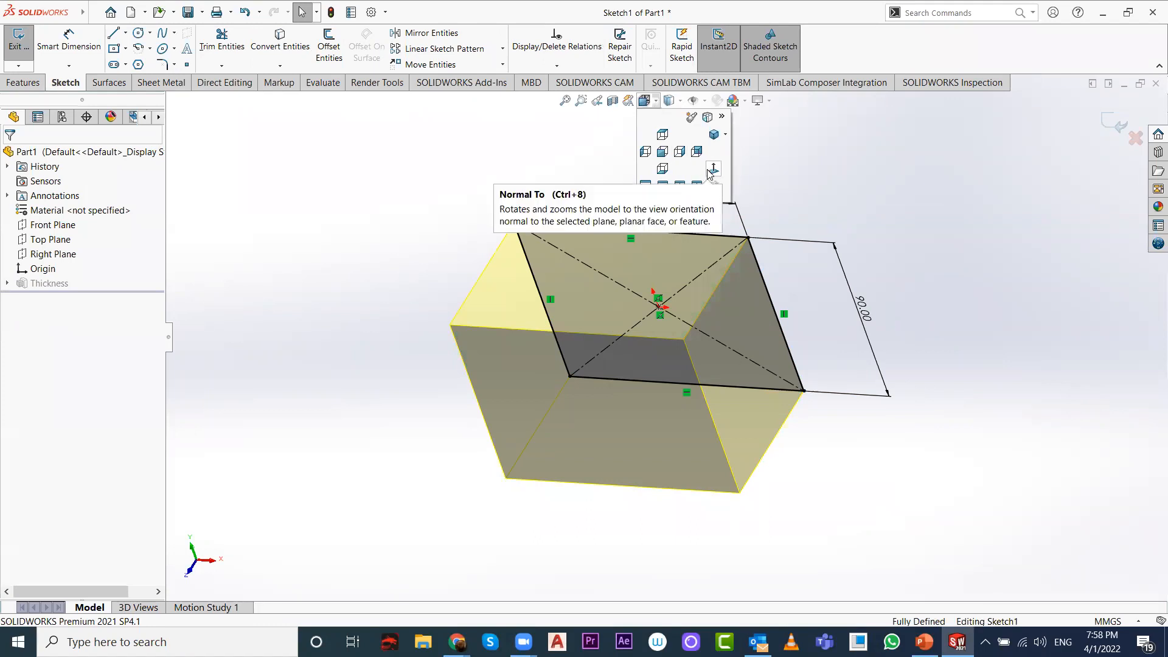
{"action": "left_click", "coordinate": [713, 170]}
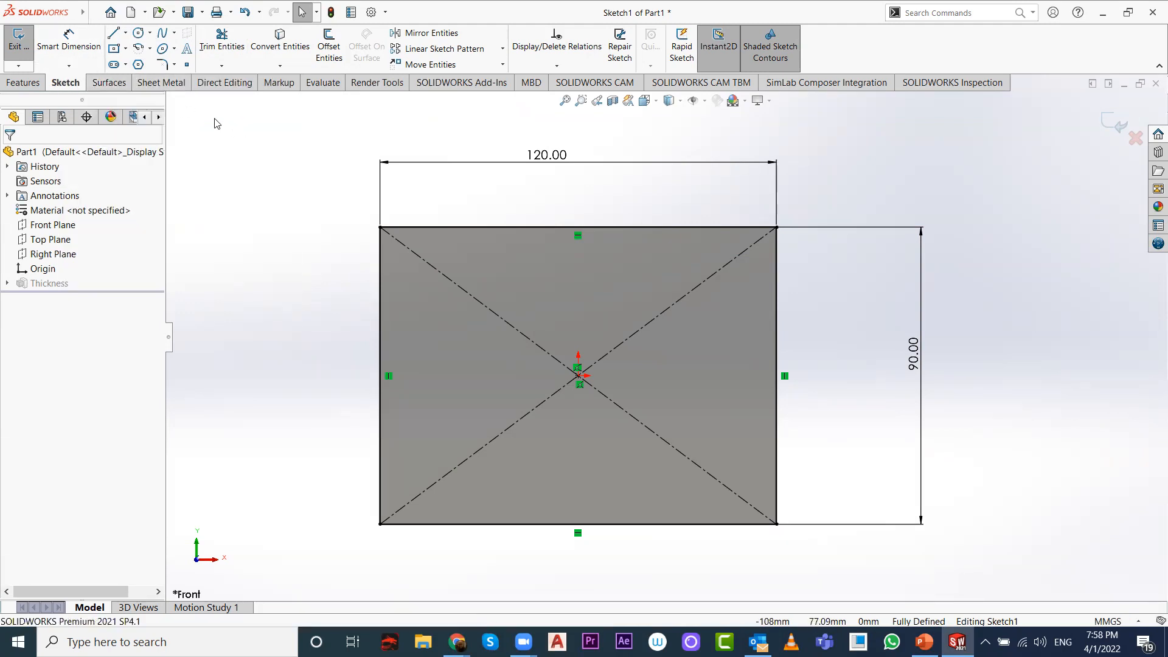
Step: Change the rectangle's width from 120 to 140 mm and height from 90 to 100 mm
{"action": "double_click", "coordinate": [566, 166]}
{"action": "type", "text": "1"}
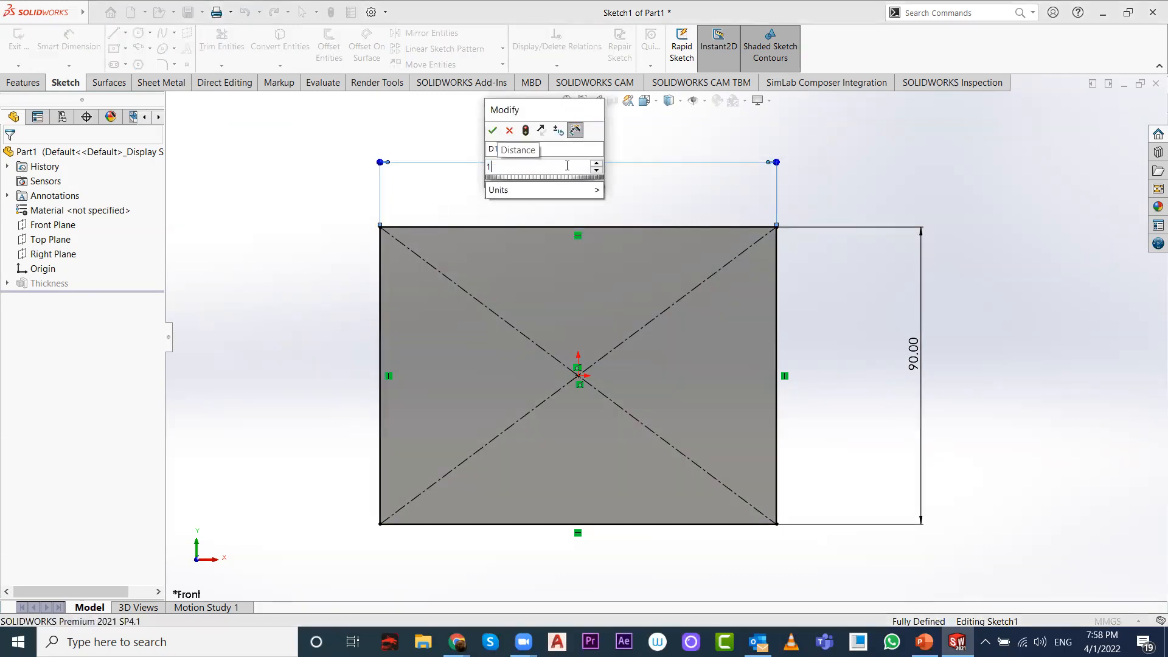
{"action": "type", "text": "40"}
{"action": "key", "text": "Return"}
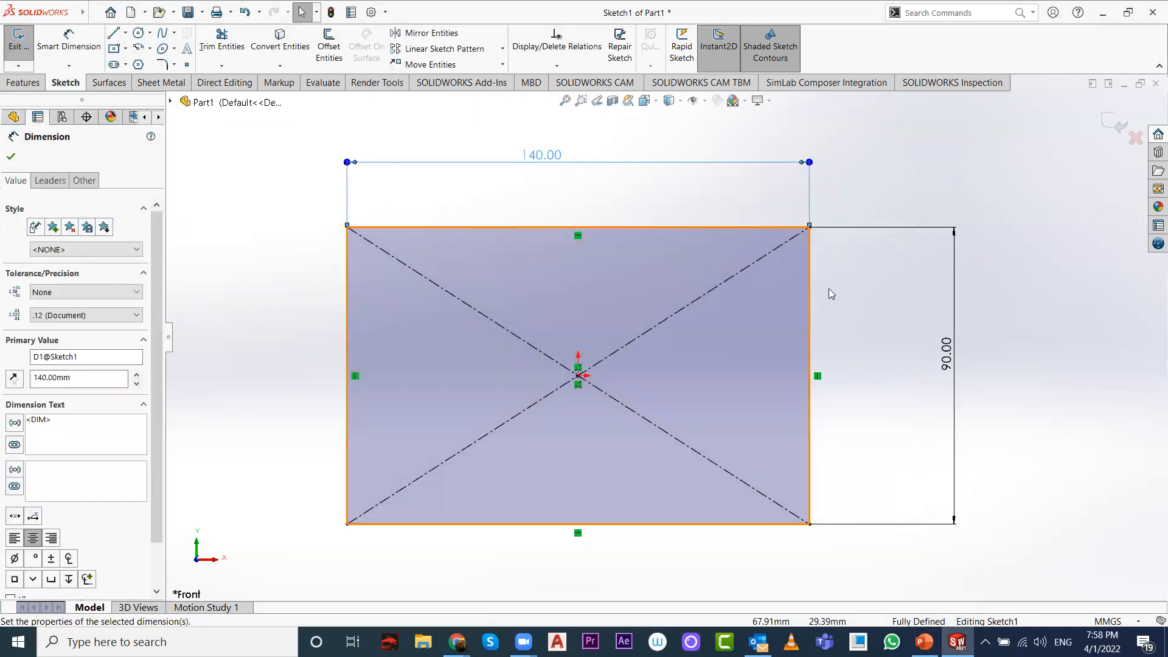
{"action": "double_click", "coordinate": [947, 356]}
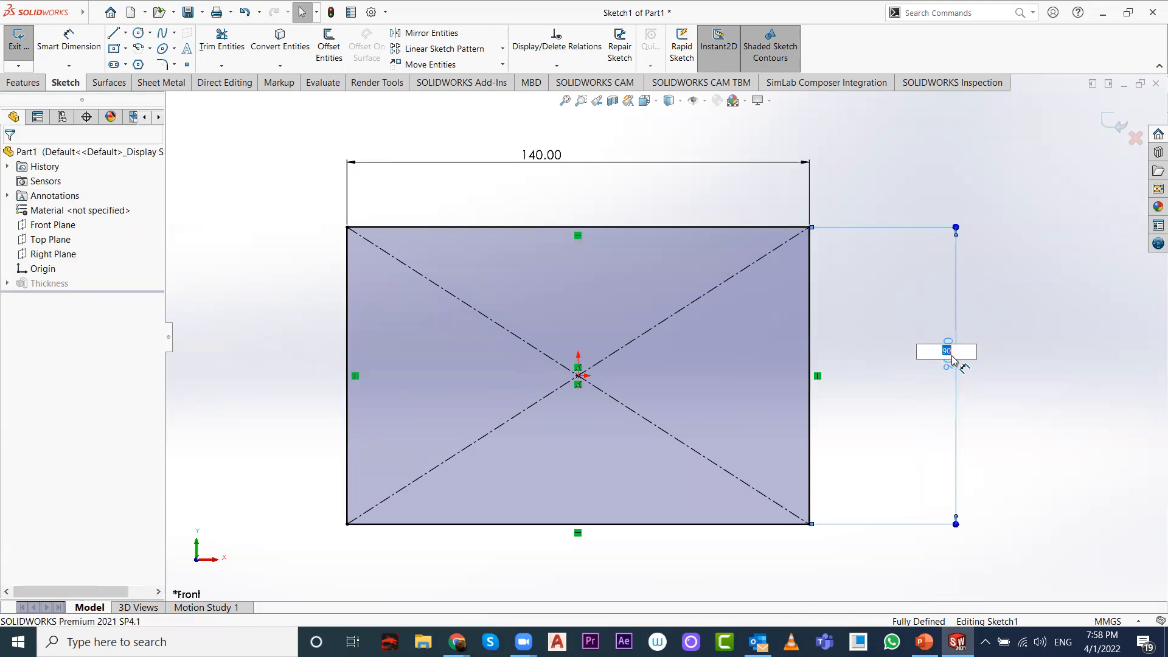
{"action": "type", "text": "100"}
{"action": "key", "text": "Return"}
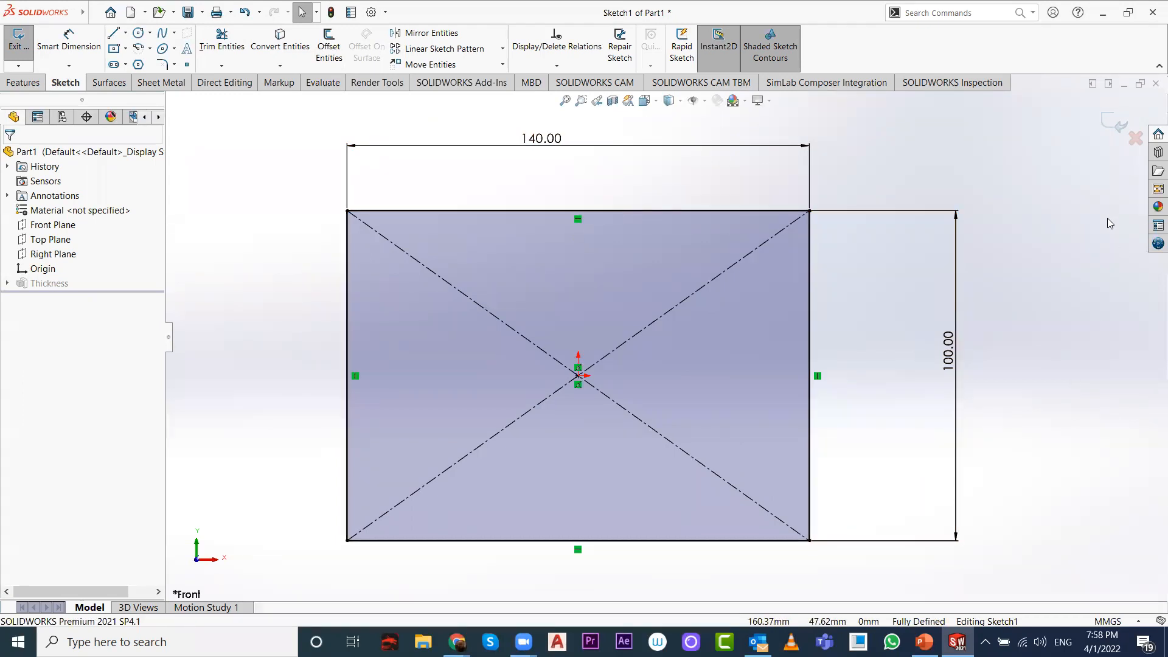
Step: Exit the sketch to rebuild the block, then select a side face in isometric view
{"action": "left_click", "coordinate": [1103, 120]}
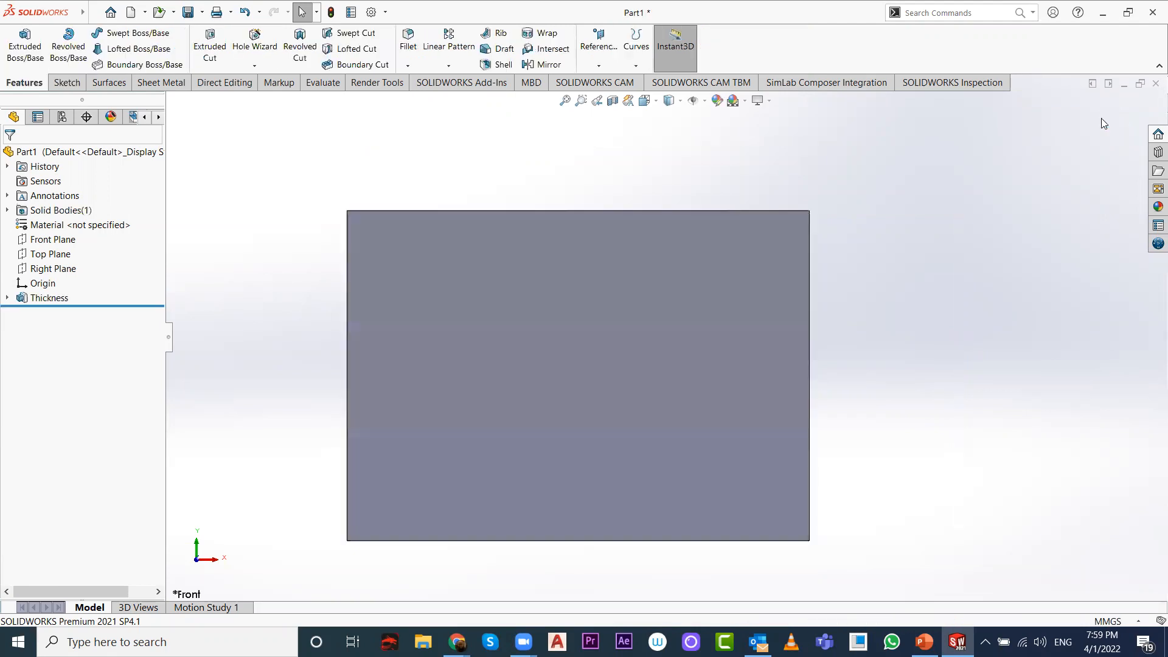
{"action": "key", "text": "ctrl+7"}
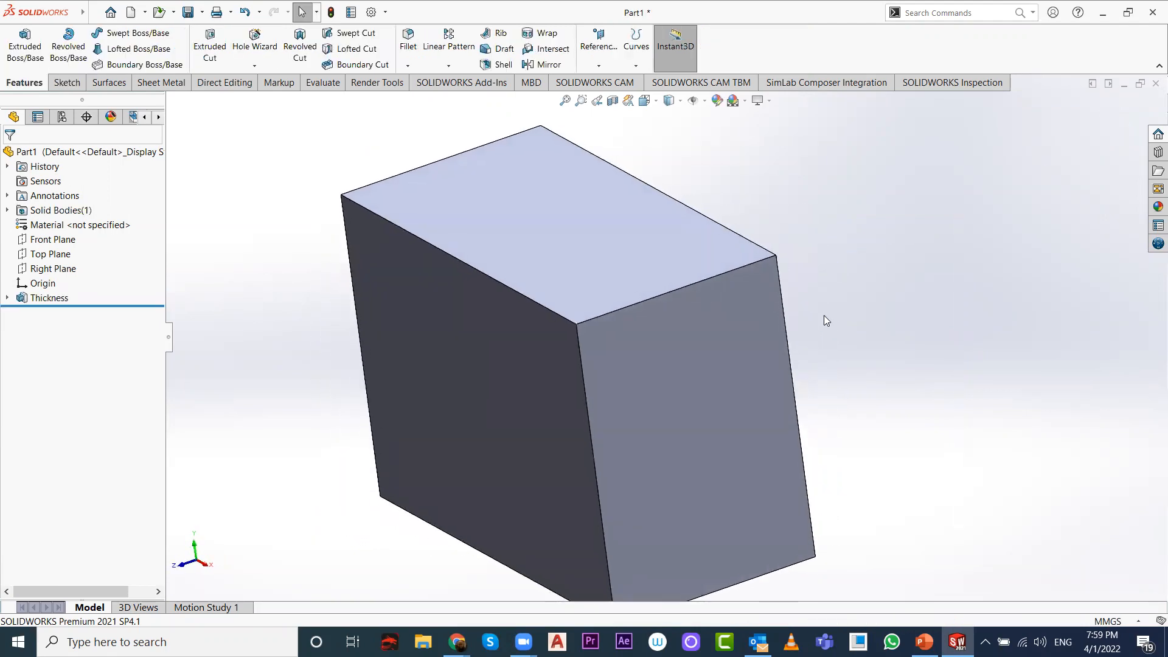
{"action": "scroll", "coordinate": [654, 393], "scroll_direction": "down", "scroll_amount": 1}
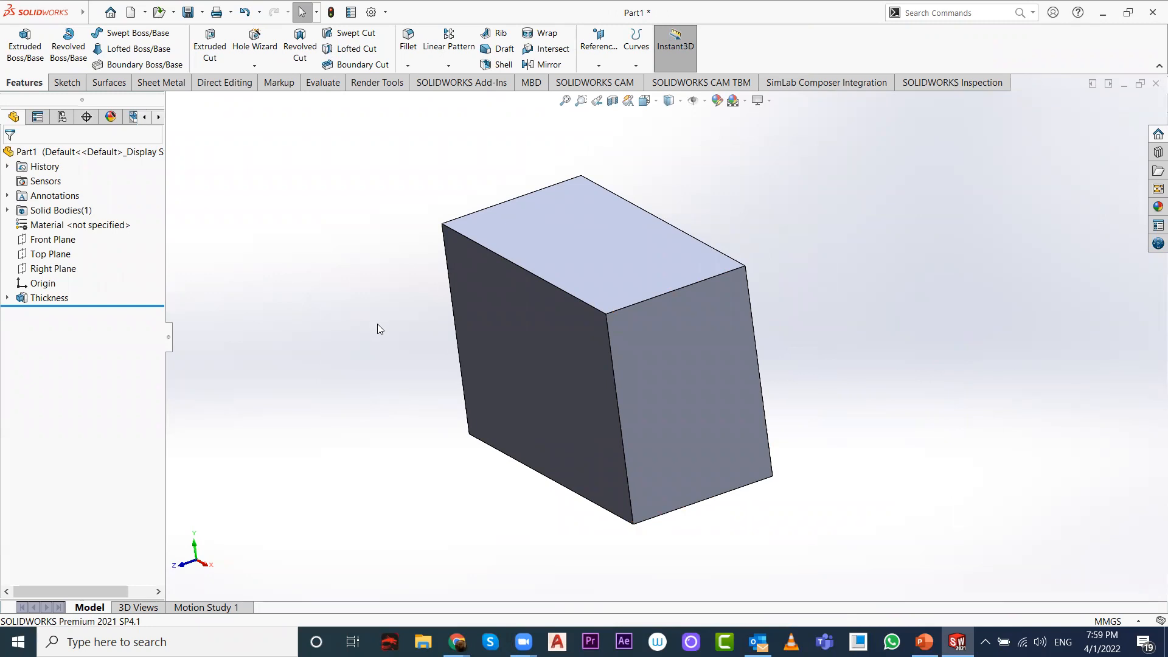
{"action": "left_click", "coordinate": [544, 350]}
{"action": "middle_click_drag", "start_coordinate": [556, 378], "coordinate": [475, 328]}
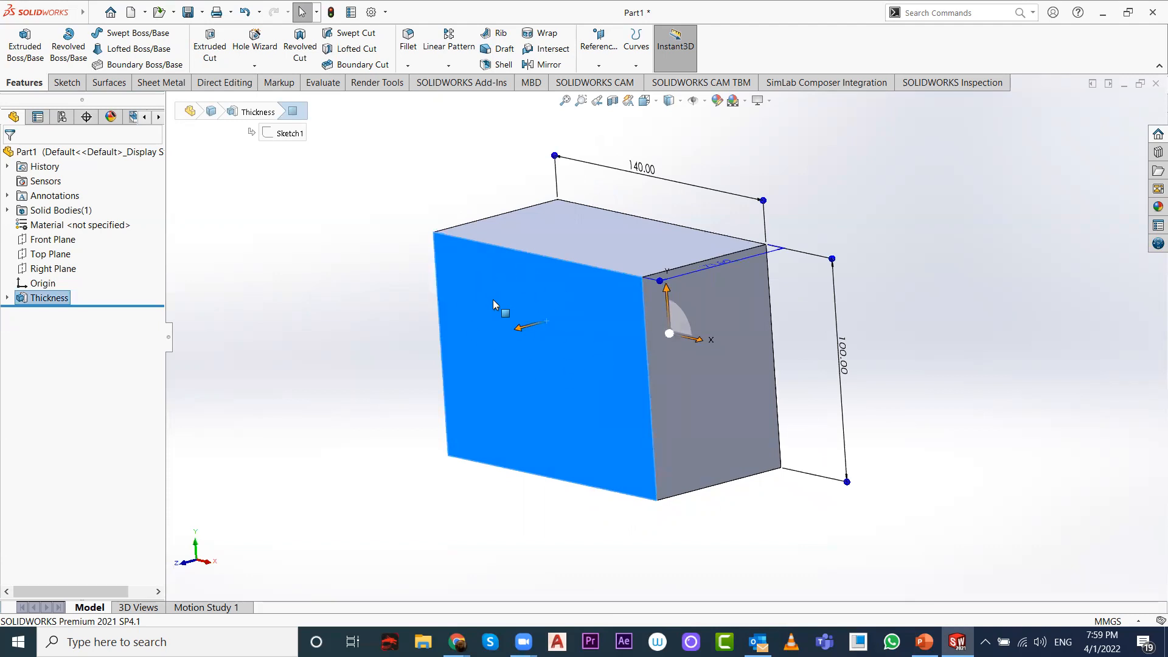
{"action": "left_click", "coordinate": [473, 275]}
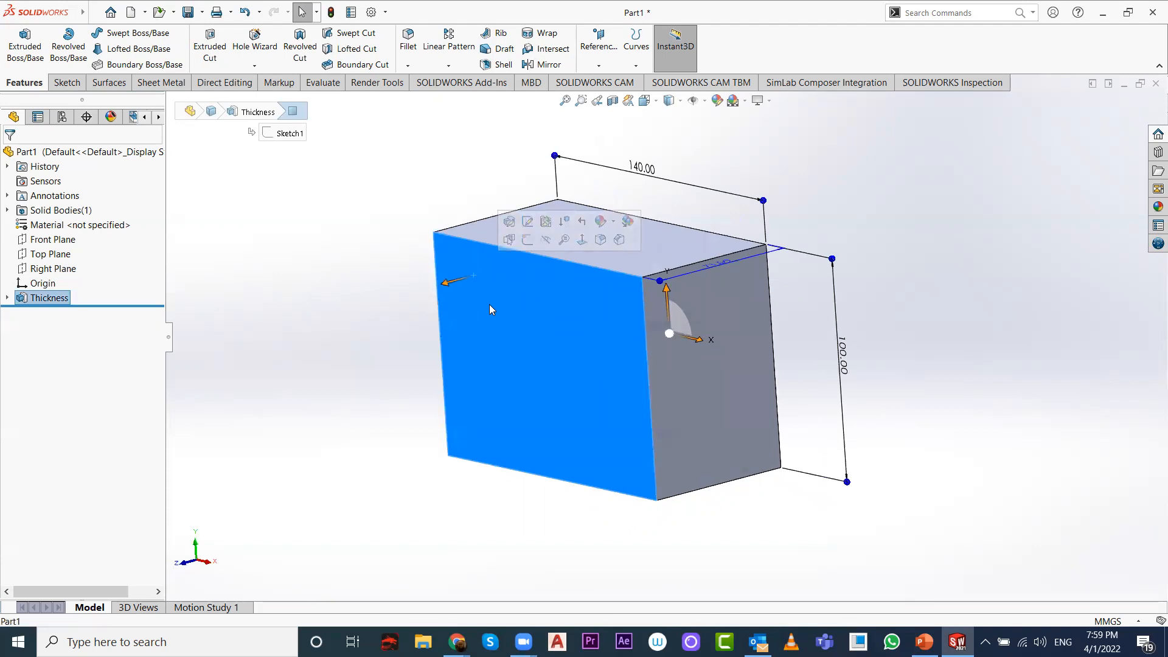
Step: Start a new sketch on the selected face and view it Normal To
{"action": "left_click", "coordinate": [527, 240]}
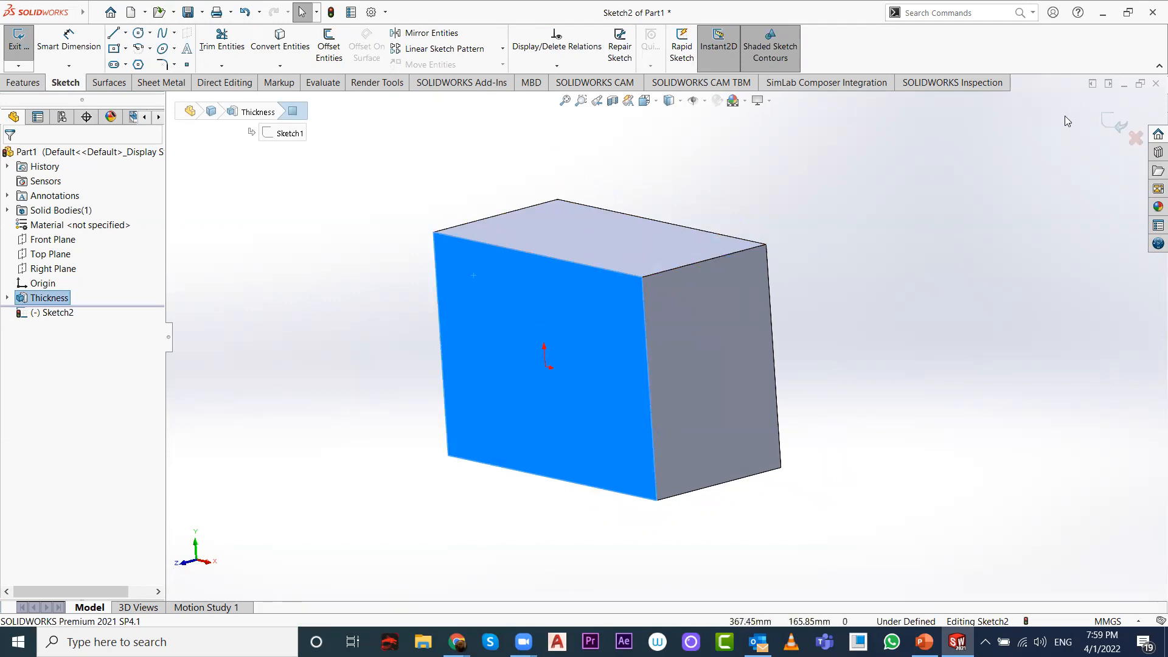
{"action": "left_click", "coordinate": [656, 101]}
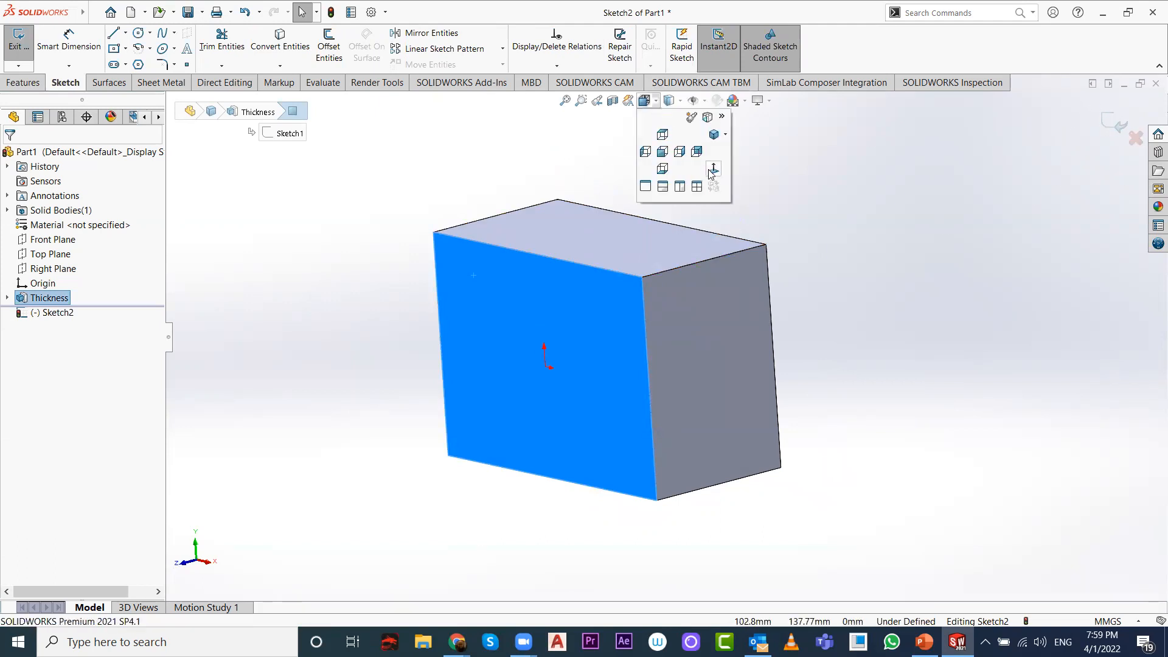
{"action": "left_click", "coordinate": [705, 174]}
Step: Draw a closed, irregular eight-sided line profile ending back at its start point
{"action": "left_click", "coordinate": [114, 33]}
{"action": "left_click", "coordinate": [525, 301]}
{"action": "left_click", "coordinate": [483, 208]}
{"action": "left_click", "coordinate": [621, 208]}
{"action": "left_click", "coordinate": [599, 324]}
{"action": "left_click", "coordinate": [689, 405]}
{"action": "left_click", "coordinate": [606, 442]}
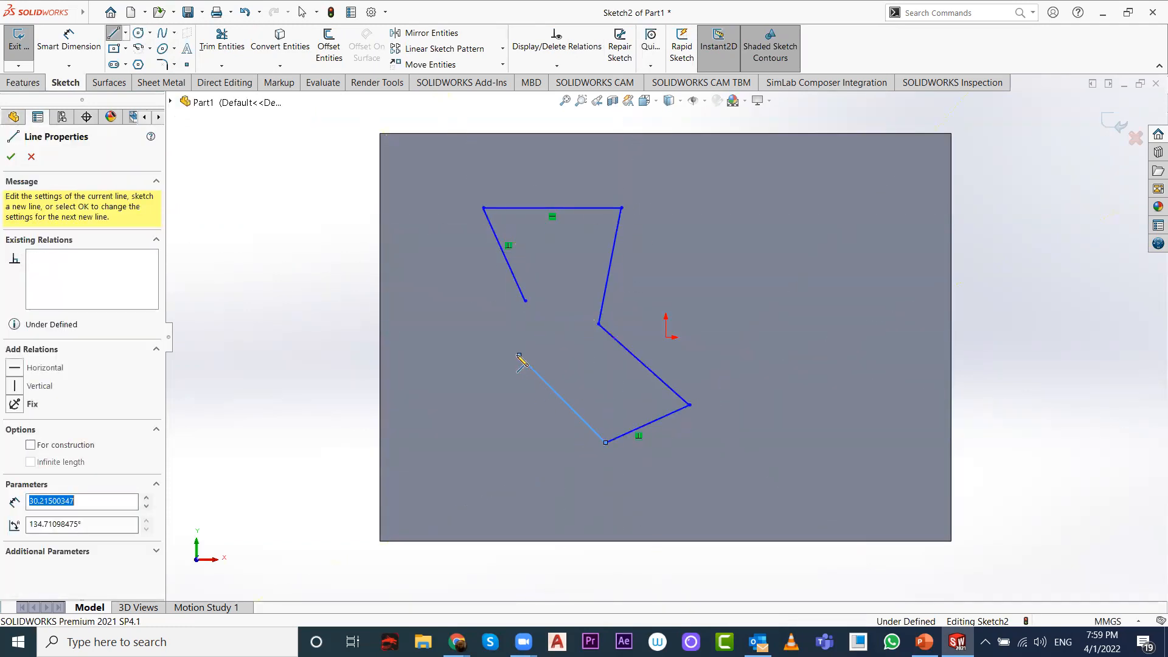
{"action": "left_click", "coordinate": [519, 355]}
{"action": "left_click", "coordinate": [434, 359]}
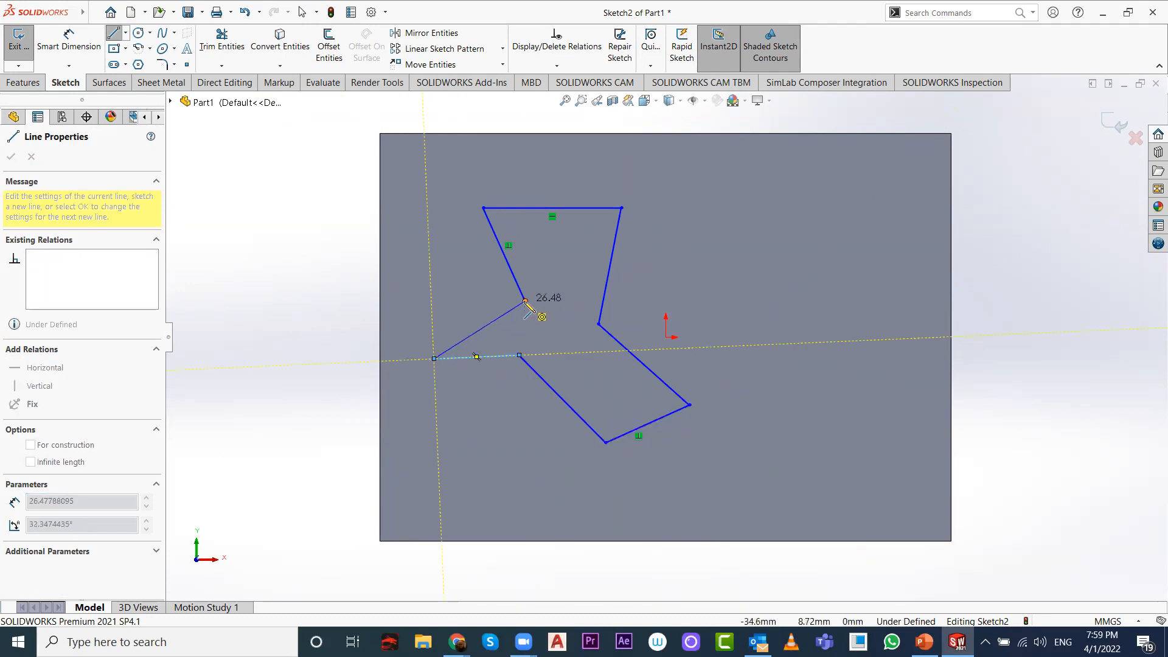
{"action": "left_click", "coordinate": [525, 301]}
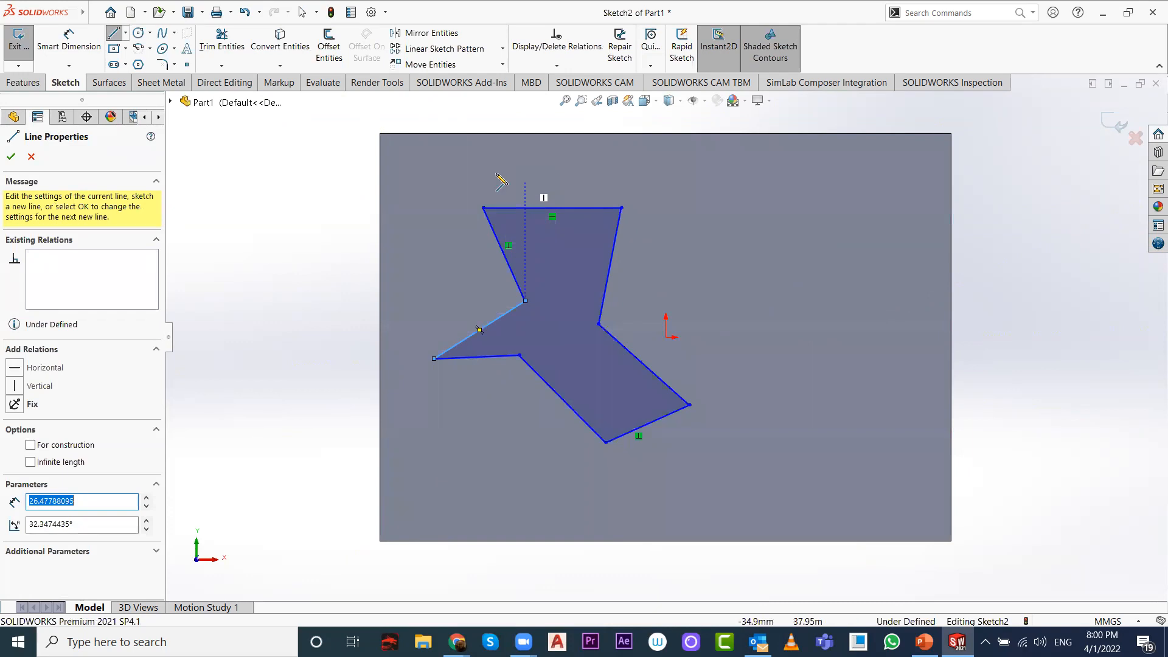
{"action": "left_click", "coordinate": [12, 83]}
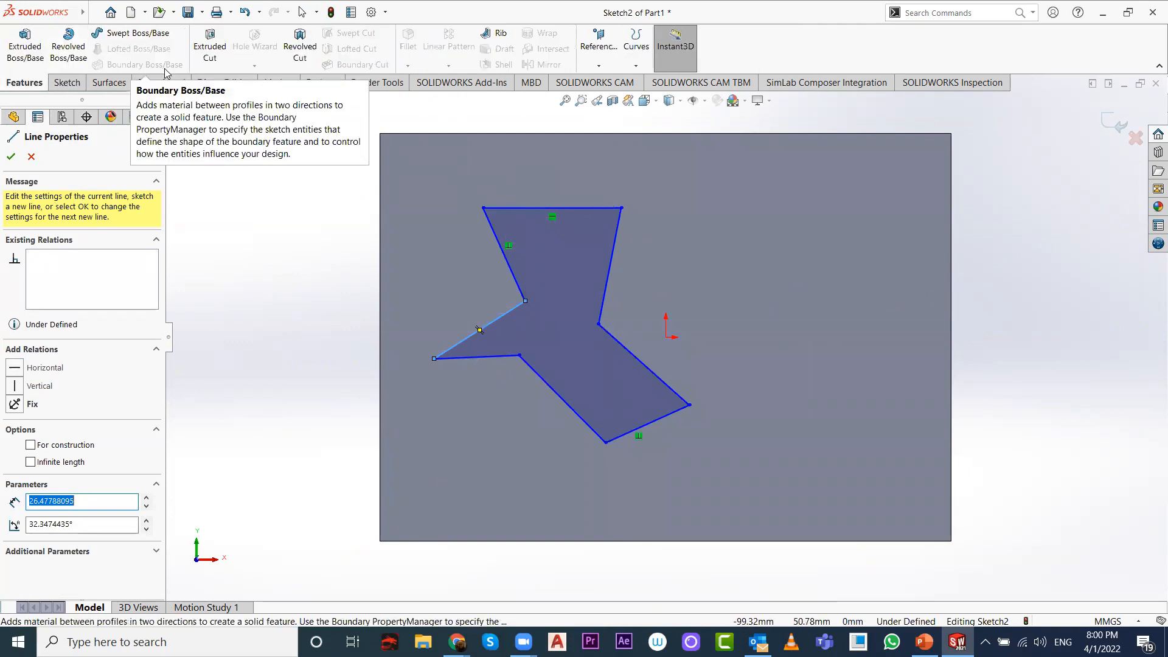
Step: Start an Extruded Cut from the profile, Blind, 34 mm deep
{"action": "left_click", "coordinate": [207, 61]}
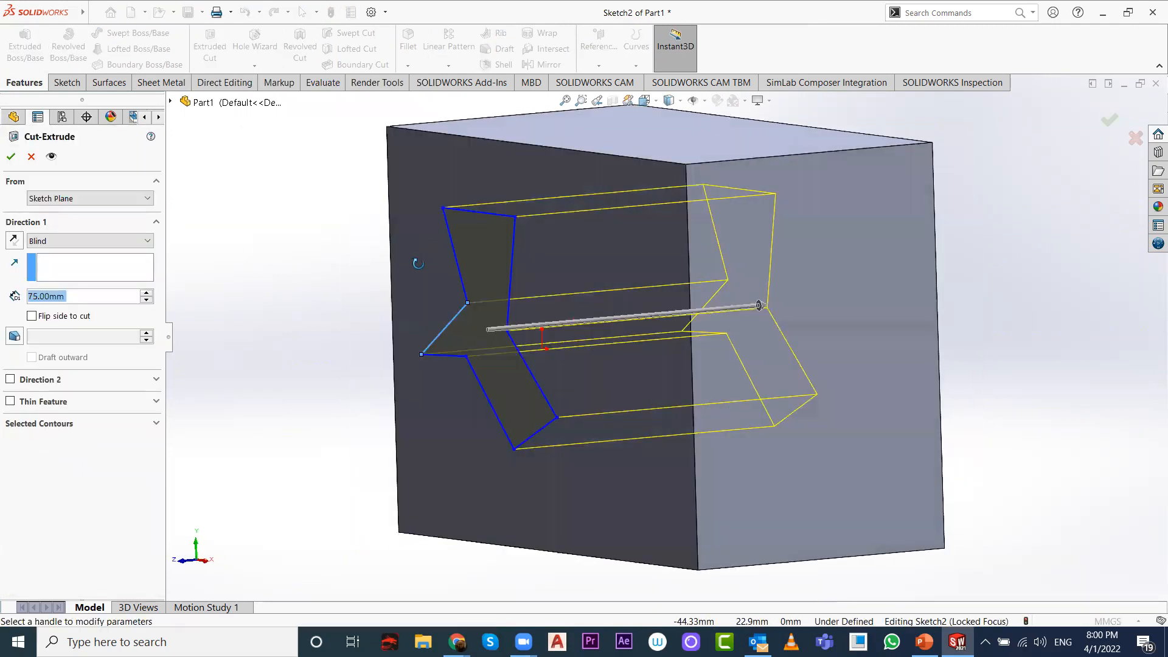
{"action": "left_click_drag", "start_coordinate": [830, 295], "coordinate": [660, 305]}
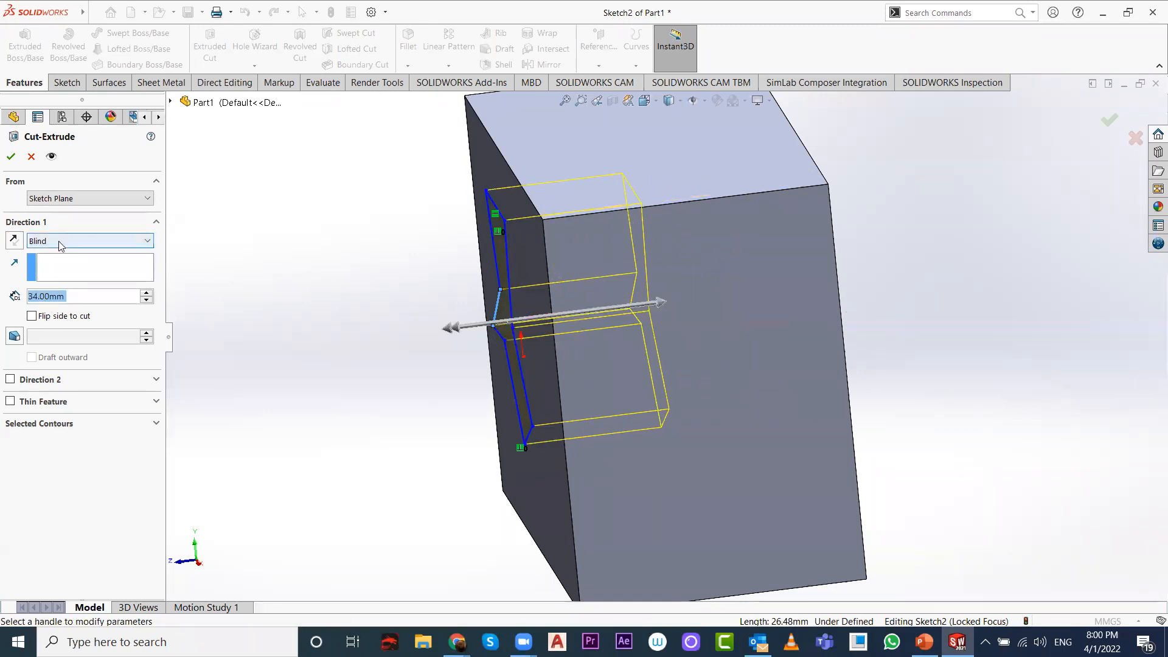
{"action": "left_click", "coordinate": [40, 241]}
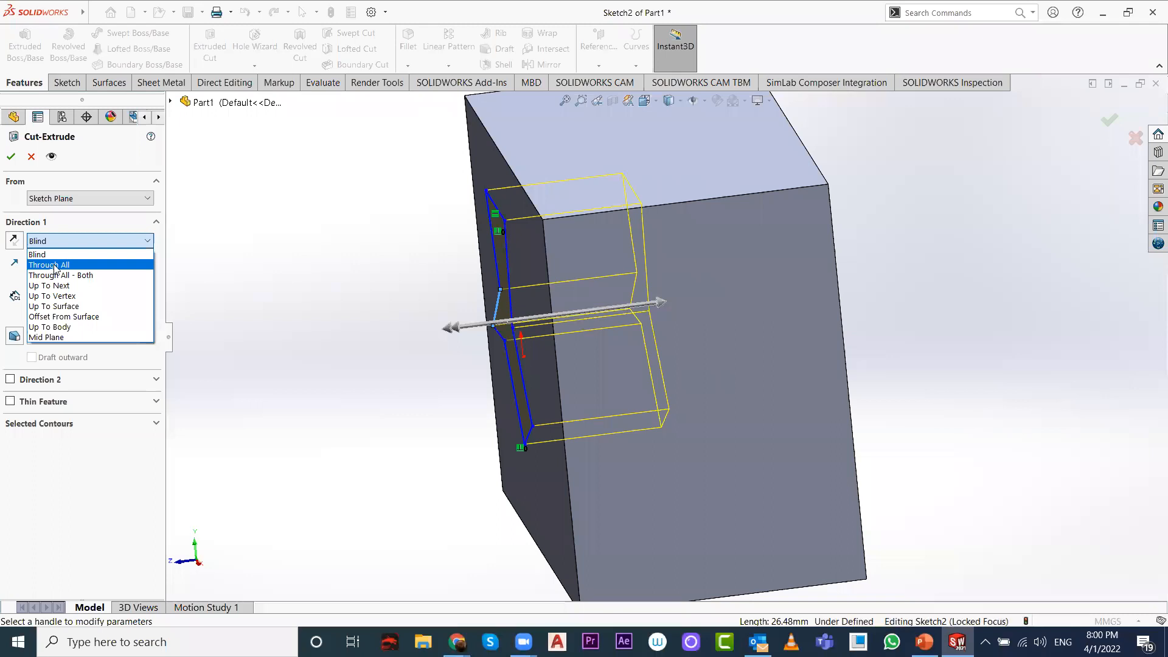
{"action": "left_click", "coordinate": [42, 254]}
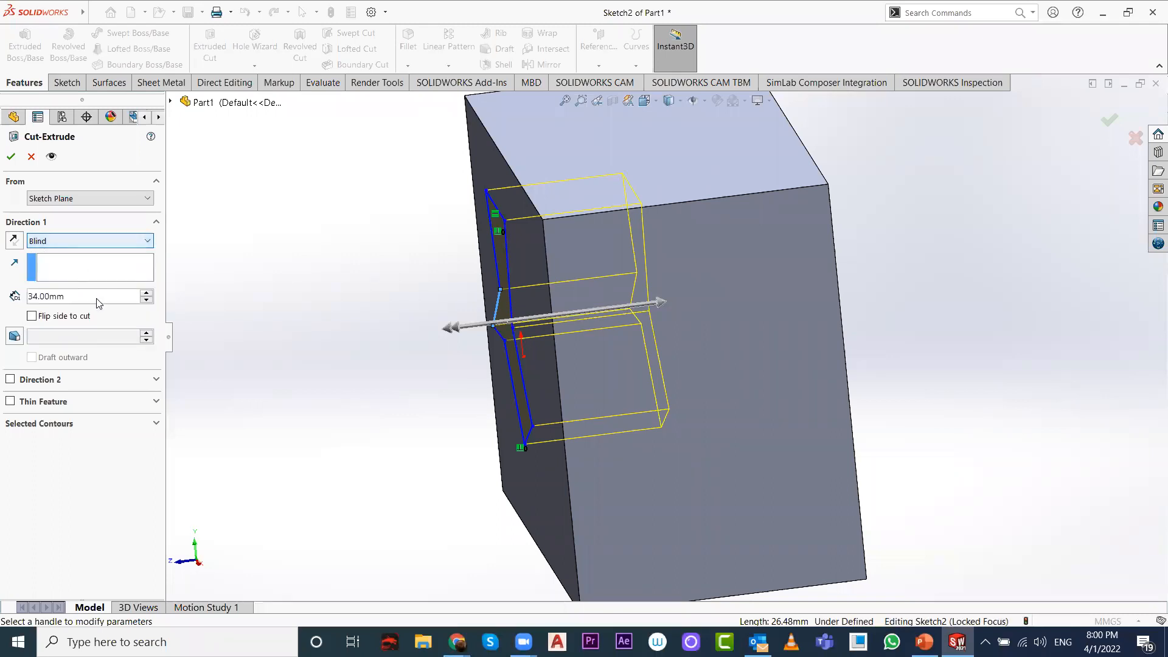
Step: Add Direction 2 at 3 mm and accept the cut as Cut-Extrude1
{"action": "middle_click_drag", "start_coordinate": [359, 275], "coordinate": [791, 362]}
{"action": "mouse_move", "coordinate": [791, 362]}
{"action": "left_mouse_down"}
{"action": "mouse_move", "coordinate": [552, 330]}
{"action": "mouse_move", "coordinate": [596, 345]}
{"action": "mouse_move", "coordinate": [569, 343]}
{"action": "mouse_move", "coordinate": [587, 350]}
{"action": "left_mouse_up"}
{"action": "left_click", "coordinate": [1109, 120]}
{"action": "middle_click_drag", "start_coordinate": [810, 454], "coordinate": [730, 463]}
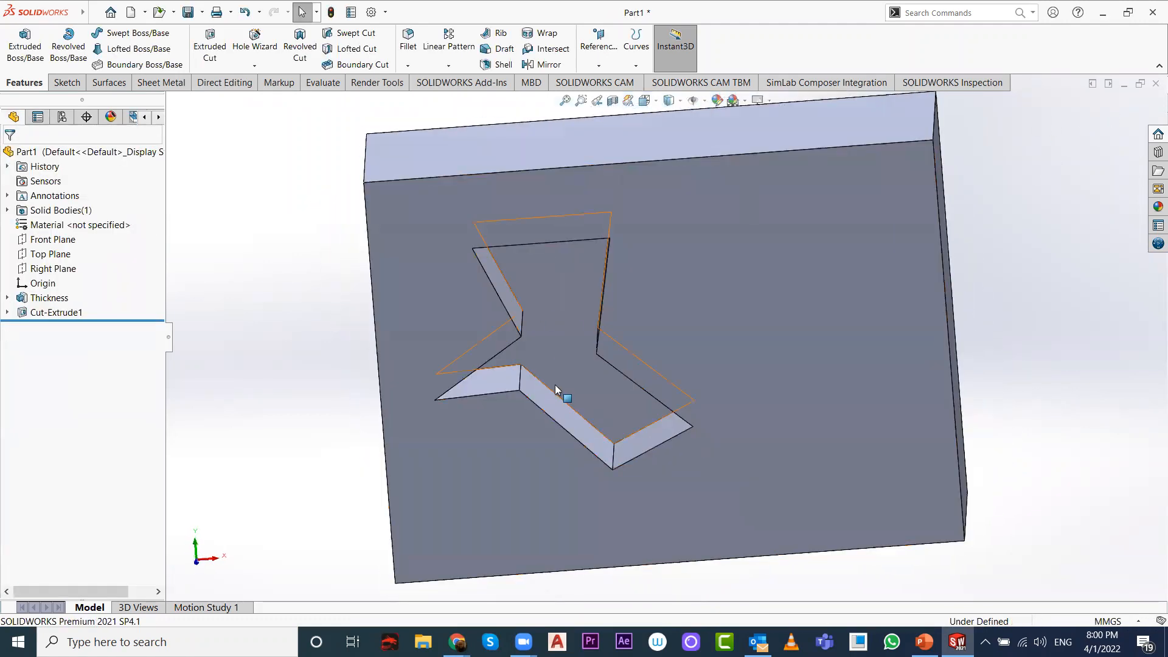
{"action": "middle_click_drag", "start_coordinate": [557, 289], "coordinate": [601, 305]}
{"action": "scroll", "coordinate": [602, 288], "scroll_direction": "up", "scroll_amount": 1}
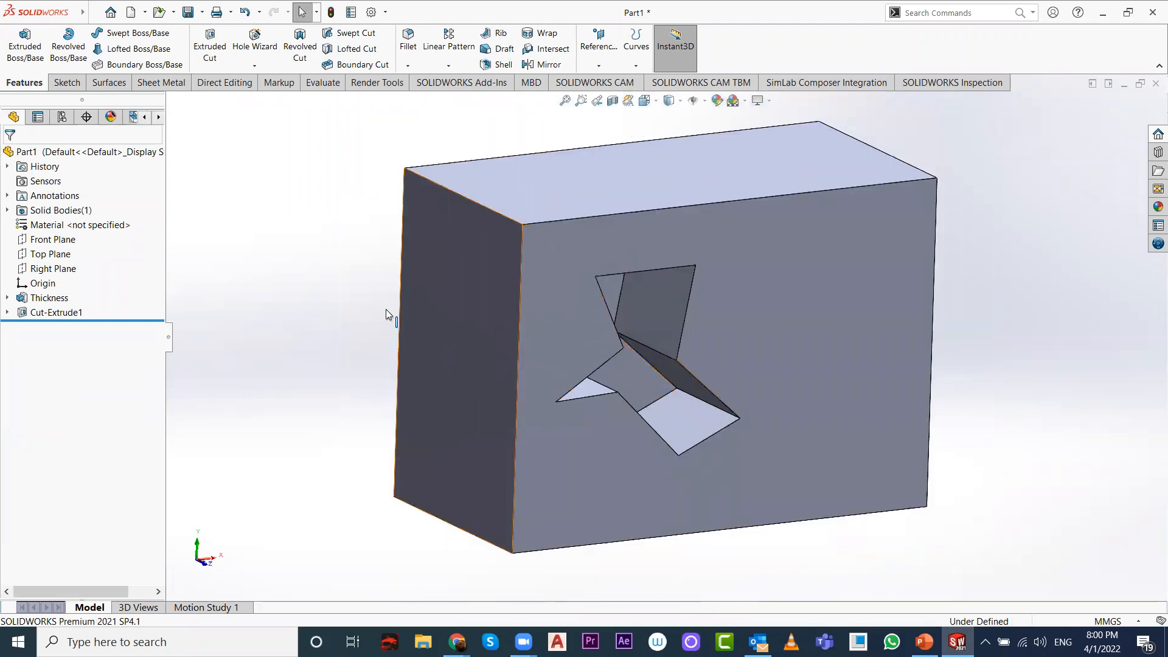
Step: Edit Cut-Extrude1 so Direction 1 ends Through All
{"action": "left_click", "coordinate": [44, 309]}
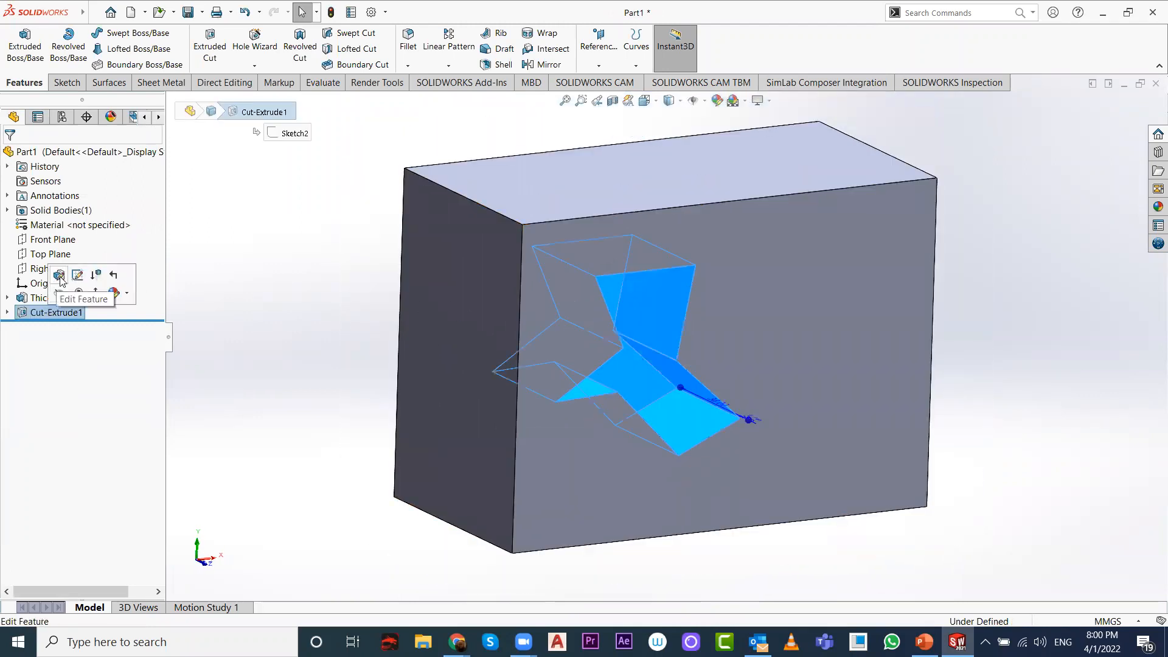
{"action": "left_click", "coordinate": [61, 269]}
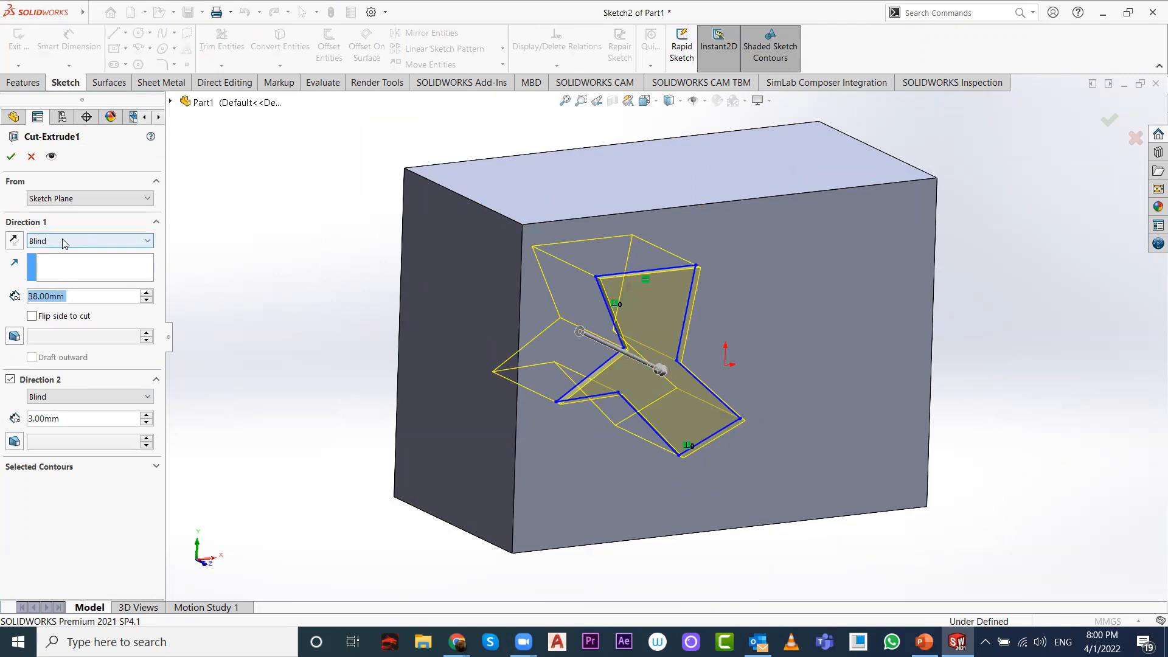
{"action": "left_click", "coordinate": [61, 242]}
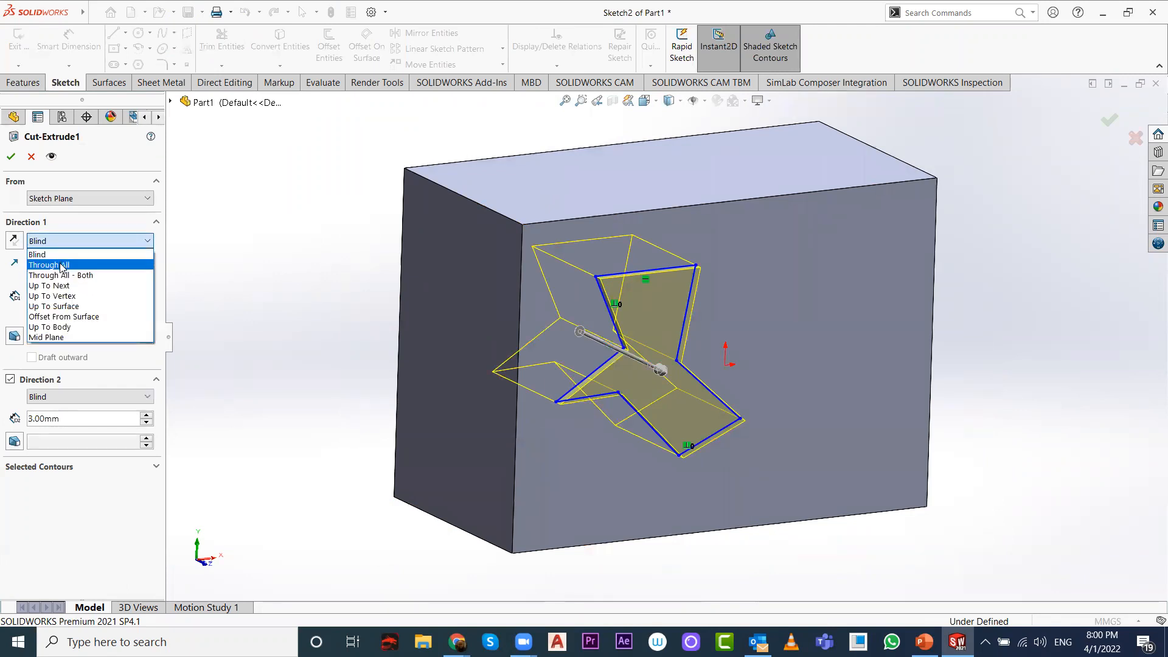
{"action": "left_click", "coordinate": [61, 265]}
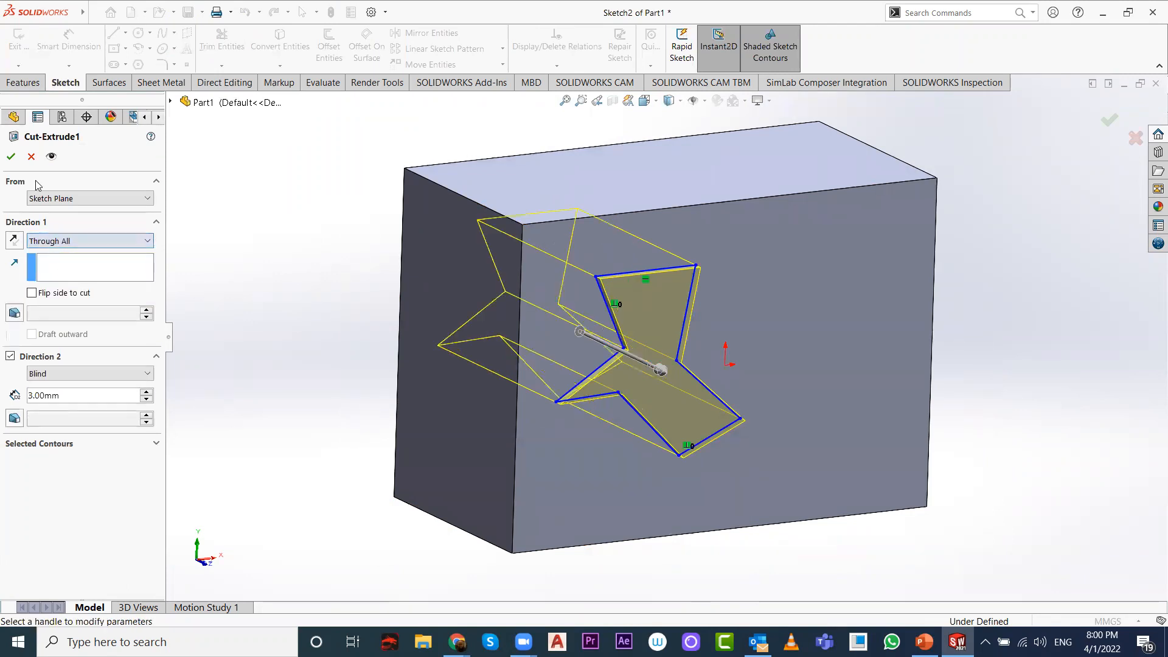
{"action": "left_click", "coordinate": [11, 156]}
Step: Orbit and zoom around the part to inspect the through cut from both sides
{"action": "mouse_move", "coordinate": [432, 297]}
{"action": "middle_mouse_down"}
{"action": "mouse_move", "coordinate": [373, 239]}
{"action": "mouse_move", "coordinate": [326, 285]}
{"action": "mouse_move", "coordinate": [143, 349]}
{"action": "mouse_move", "coordinate": [135, 335]}
{"action": "mouse_move", "coordinate": [158, 328]}
{"action": "middle_mouse_up"}
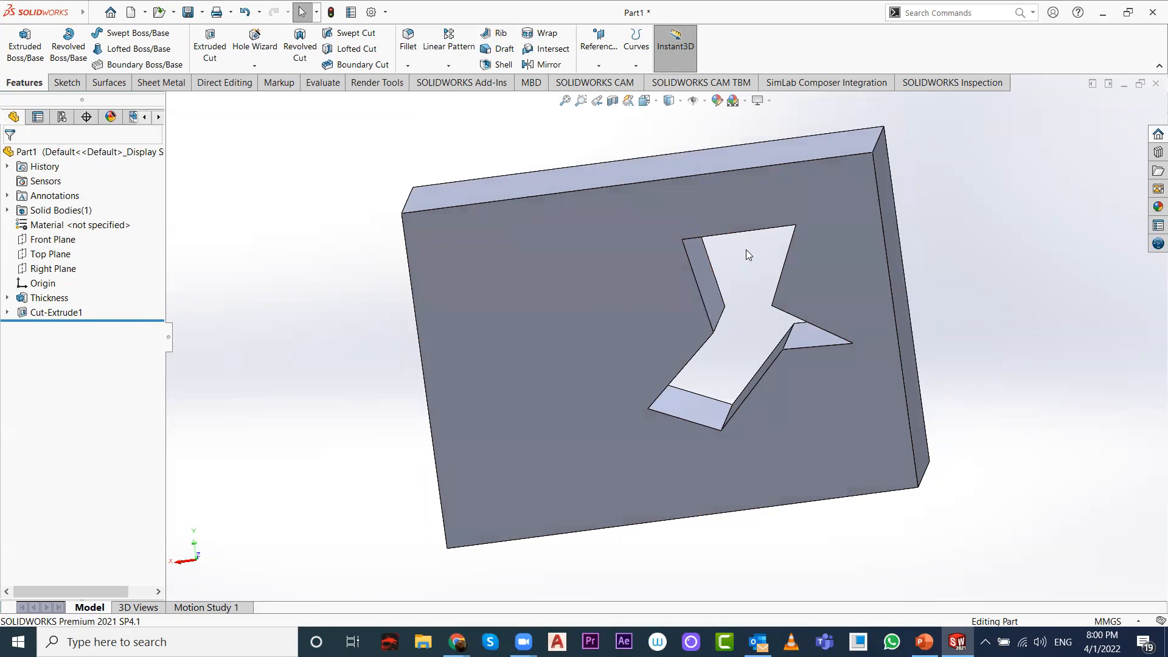
{"action": "middle_click_drag", "start_coordinate": [683, 281], "coordinate": [499, 344]}
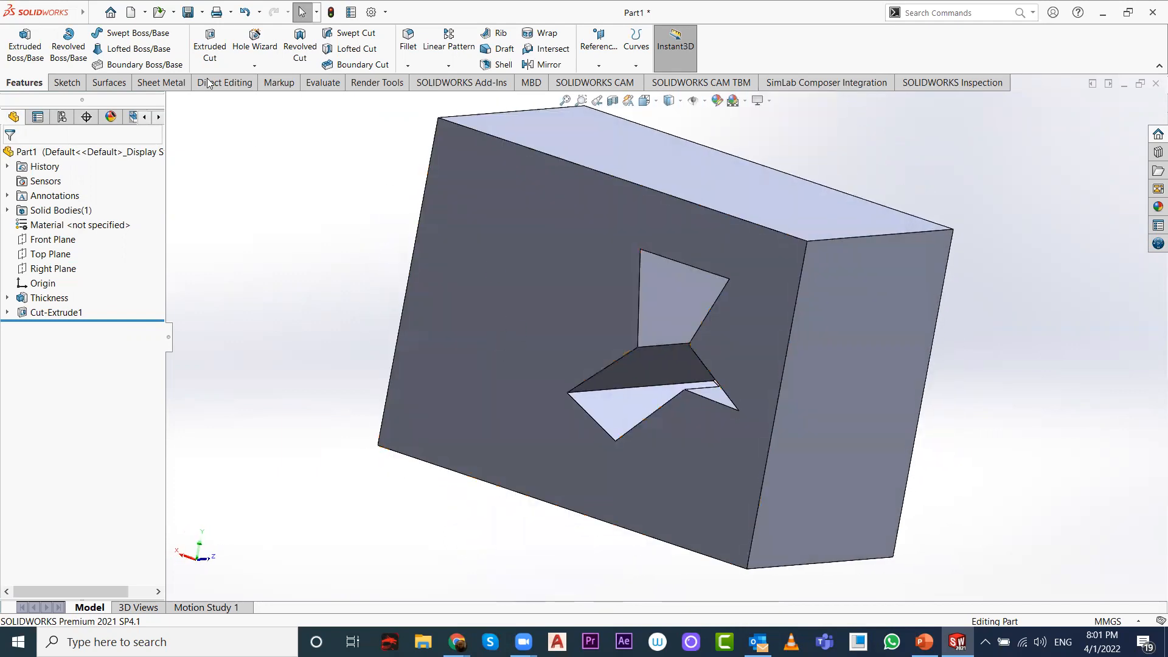
{"action": "scroll", "coordinate": [687, 267], "scroll_direction": "up", "scroll_amount": 2}
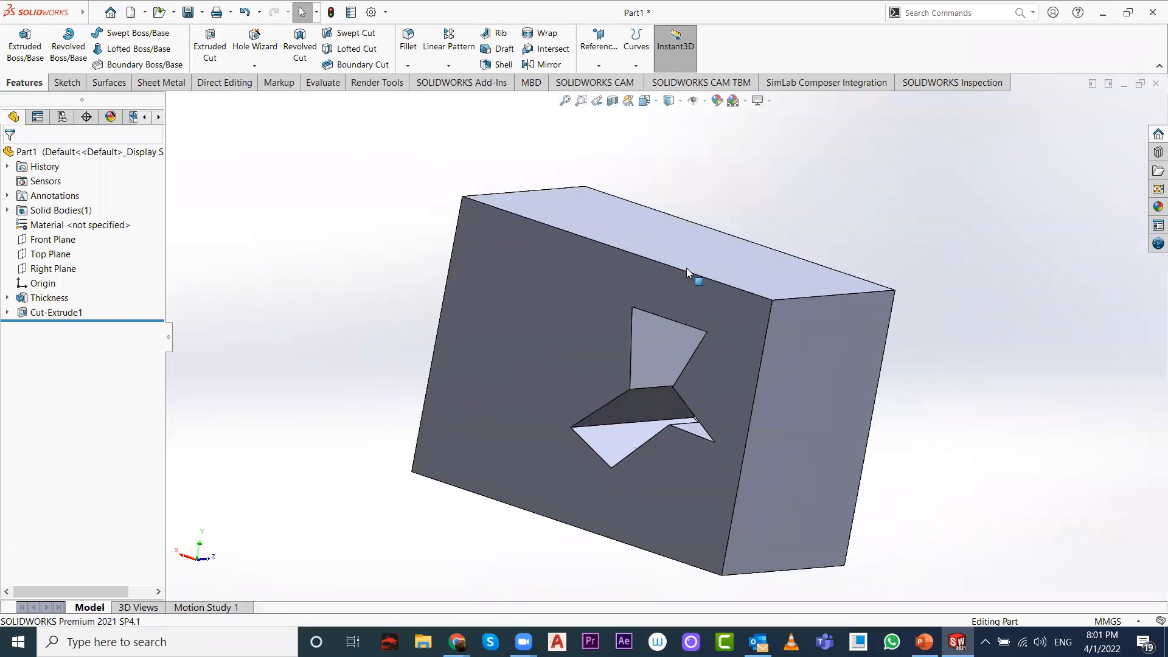
{"action": "scroll", "coordinate": [713, 410], "scroll_direction": "down", "scroll_amount": 1}
{"action": "middle_click_drag", "start_coordinate": [713, 410], "coordinate": [700, 393]}
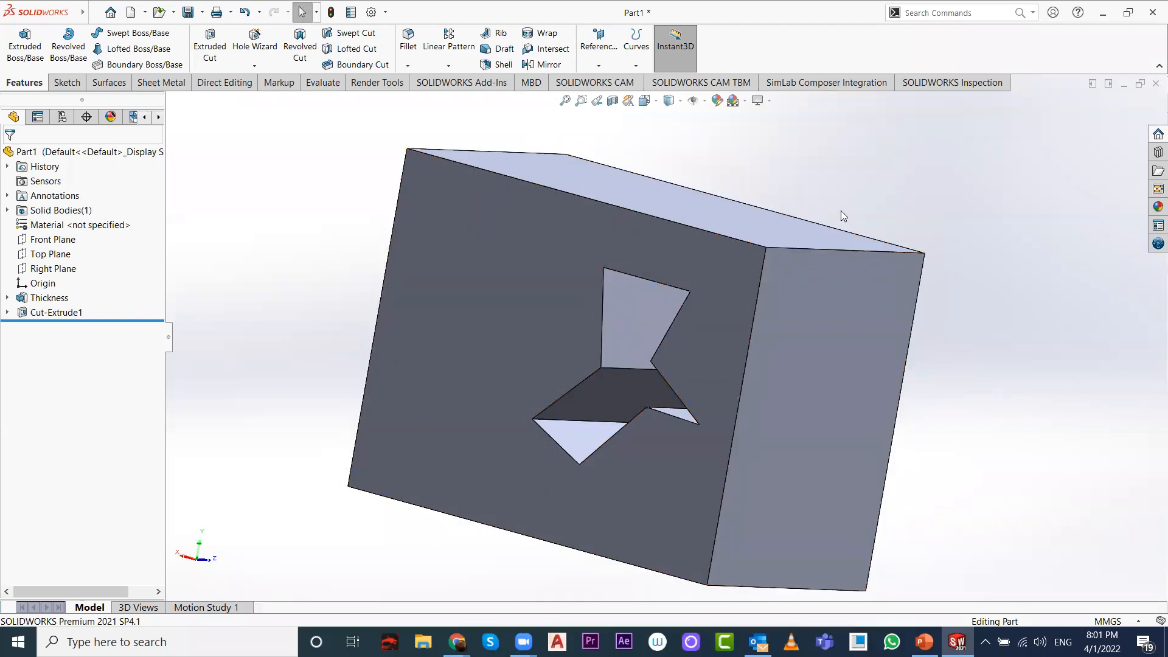
{"action": "left_click", "coordinate": [657, 101]}
{"action": "left_click", "coordinate": [680, 101]}
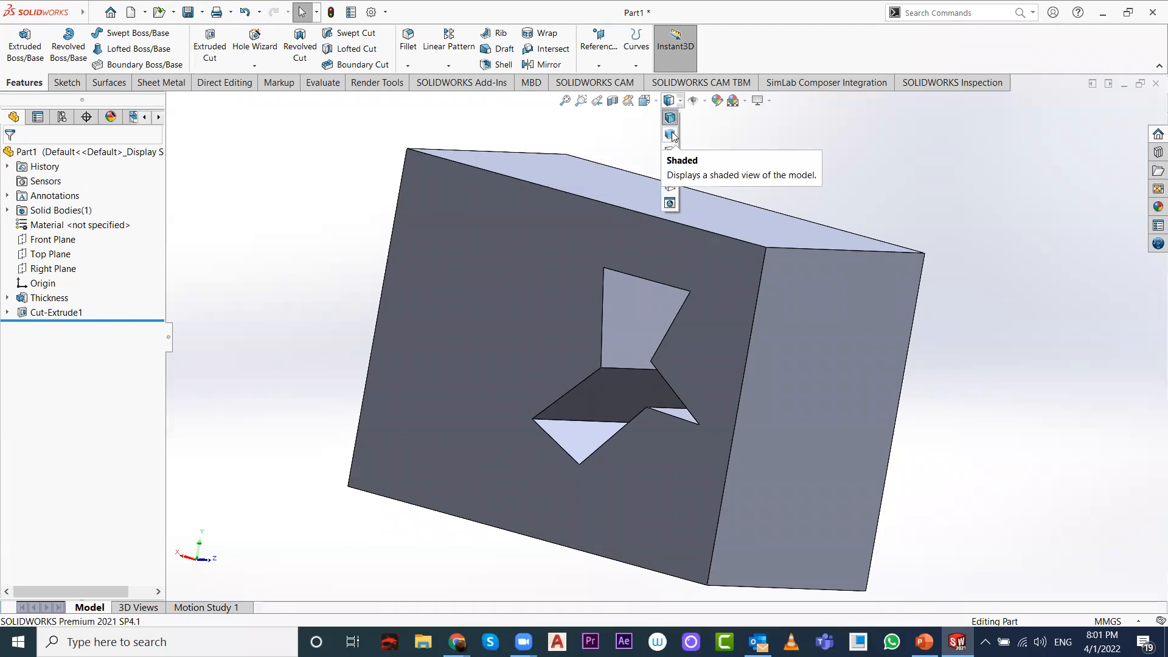
{"action": "left_click", "coordinate": [672, 134]}
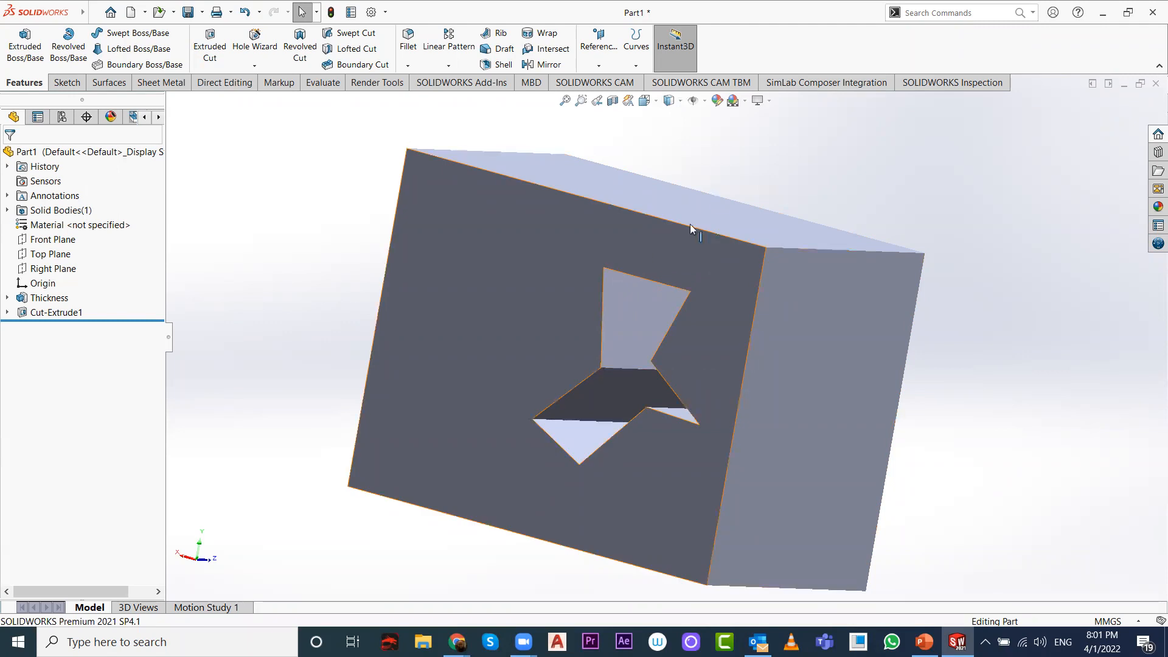
{"action": "left_click", "coordinate": [681, 101]}
{"action": "left_click", "coordinate": [676, 152]}
{"action": "mouse_move", "coordinate": [772, 210]}
{"action": "middle_mouse_down"}
{"action": "mouse_move", "coordinate": [790, 172]}
{"action": "mouse_move", "coordinate": [774, 206]}
{"action": "middle_mouse_up"}
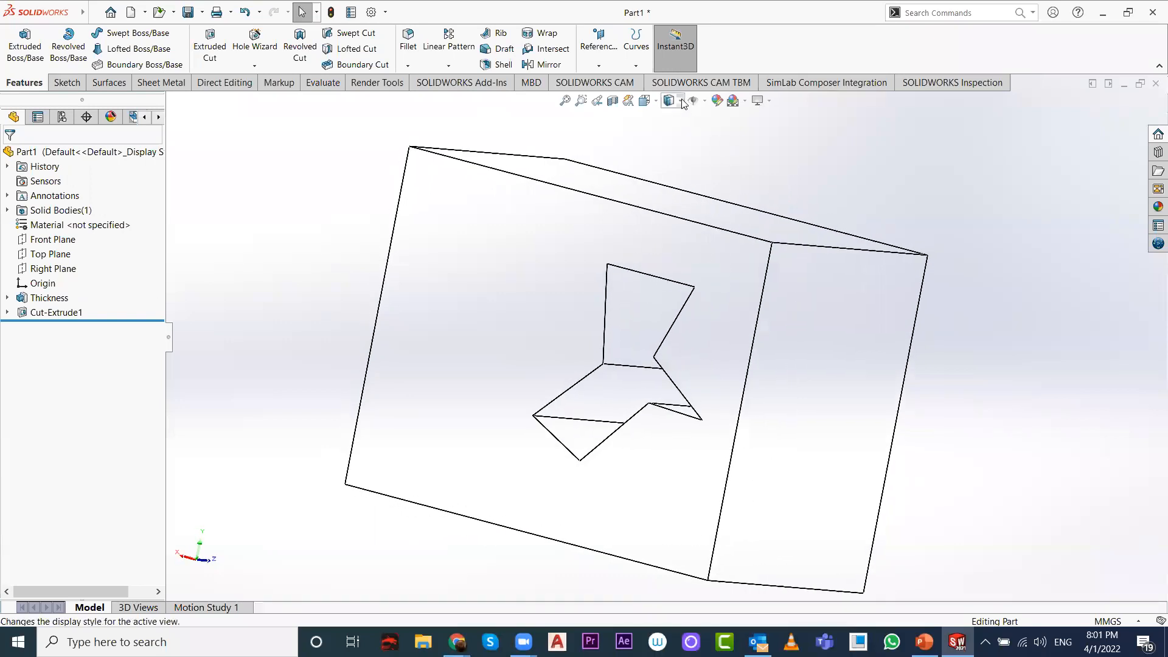
{"action": "left_click", "coordinate": [682, 102]}
{"action": "left_click", "coordinate": [672, 170]}
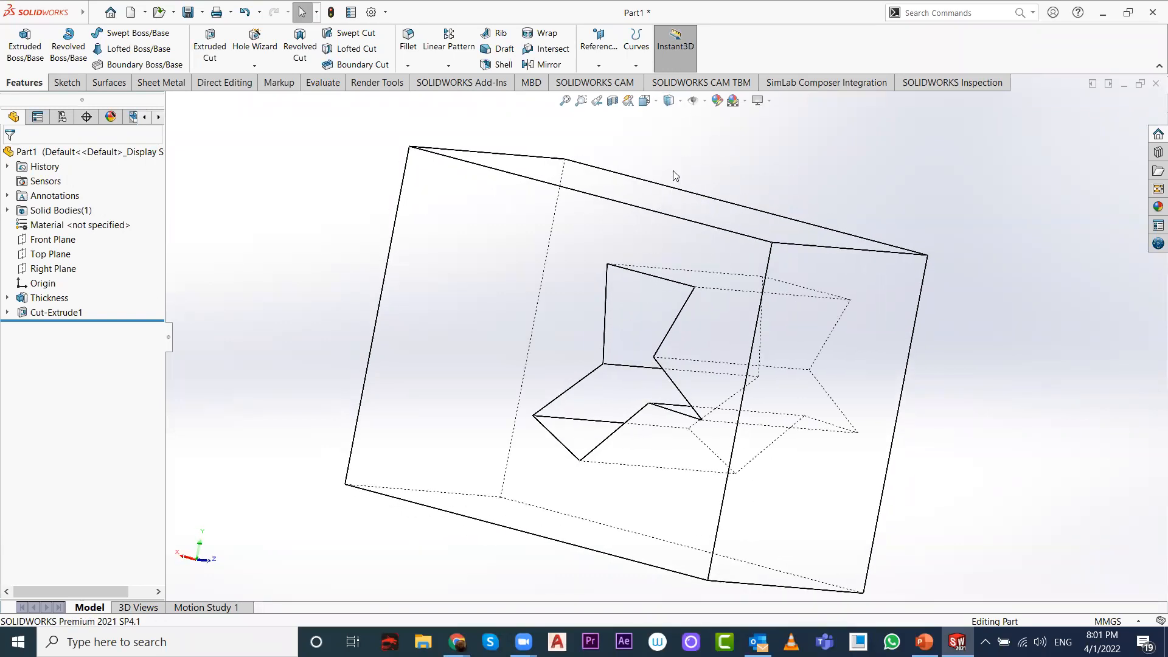
{"action": "middle_click_drag", "start_coordinate": [561, 290], "coordinate": [510, 229]}
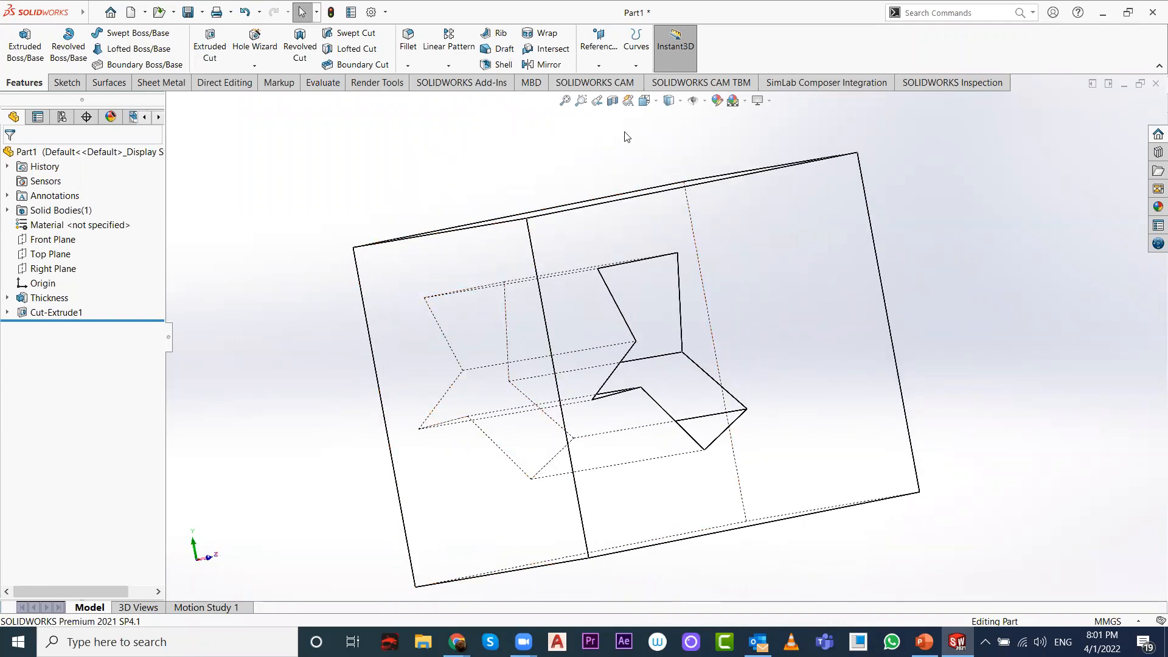
{"action": "left_click", "coordinate": [681, 101]}
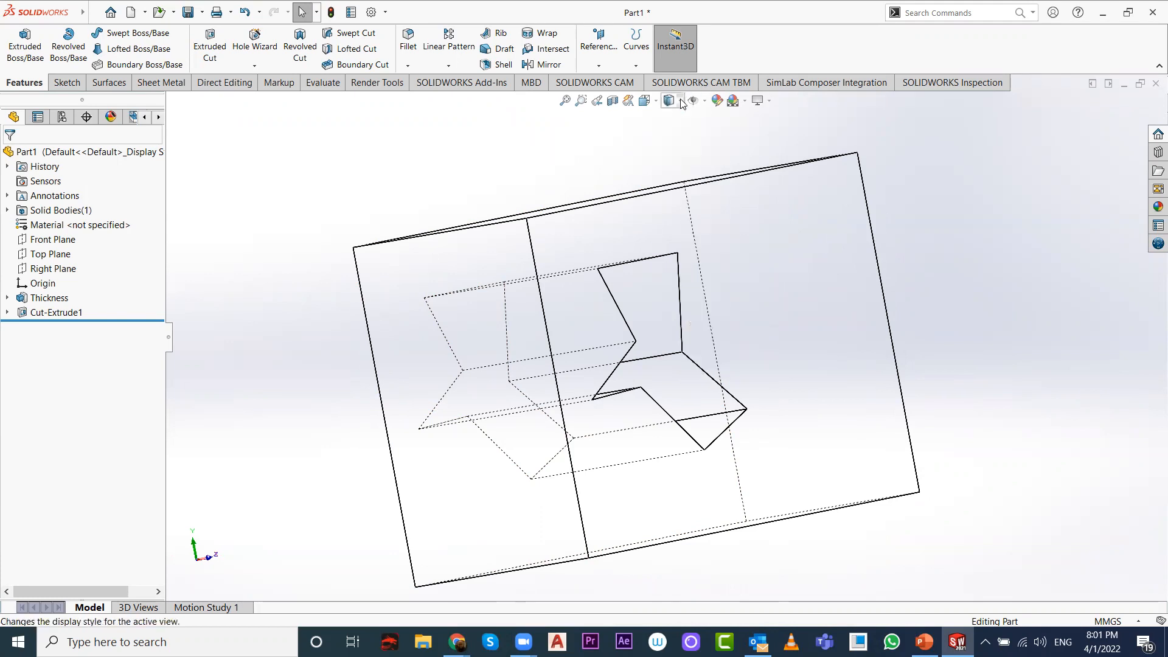
{"action": "left_click", "coordinate": [669, 100]}
{"action": "left_click", "coordinate": [669, 190]}
{"action": "mouse_move", "coordinate": [560, 360]}
{"action": "middle_mouse_down"}
{"action": "mouse_move", "coordinate": [563, 314]}
{"action": "mouse_move", "coordinate": [560, 365]}
{"action": "middle_mouse_up"}
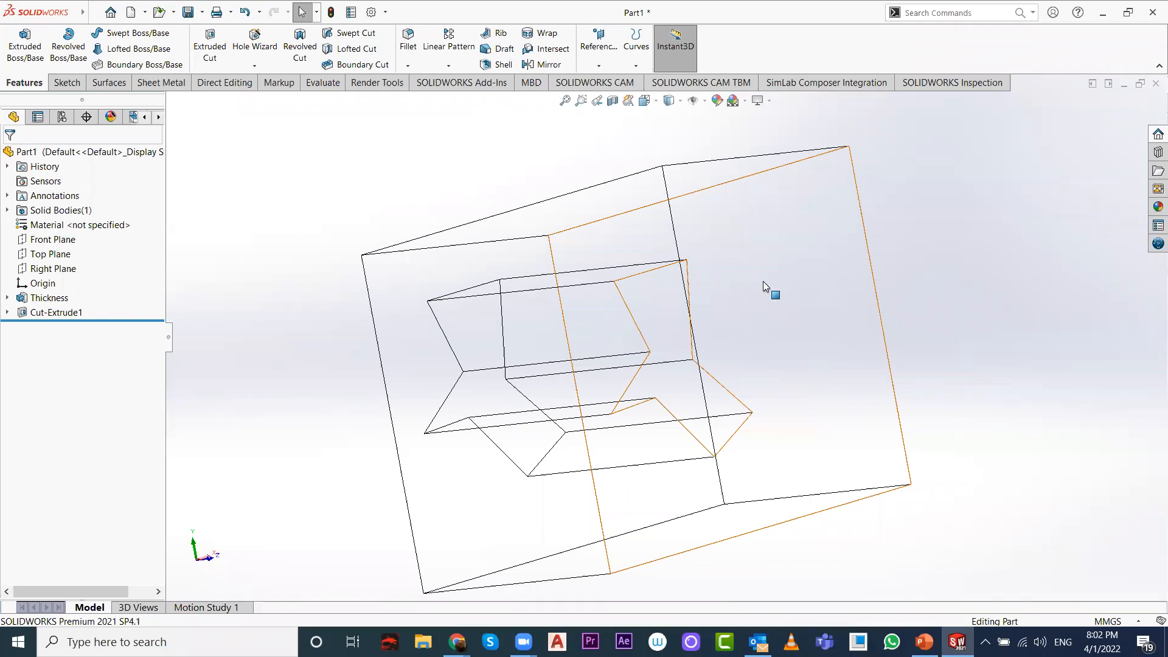
{"action": "middle_click_drag", "start_coordinate": [762, 281], "coordinate": [769, 273]}
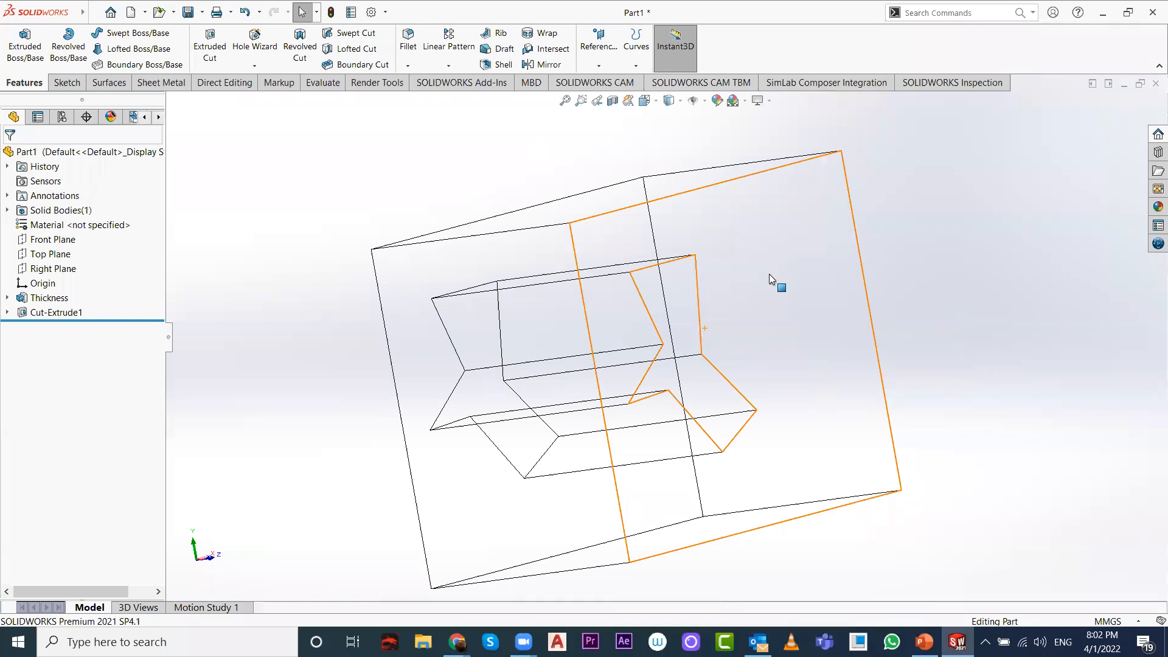
{"action": "scroll", "coordinate": [600, 438], "scroll_direction": "down", "scroll_amount": 4}
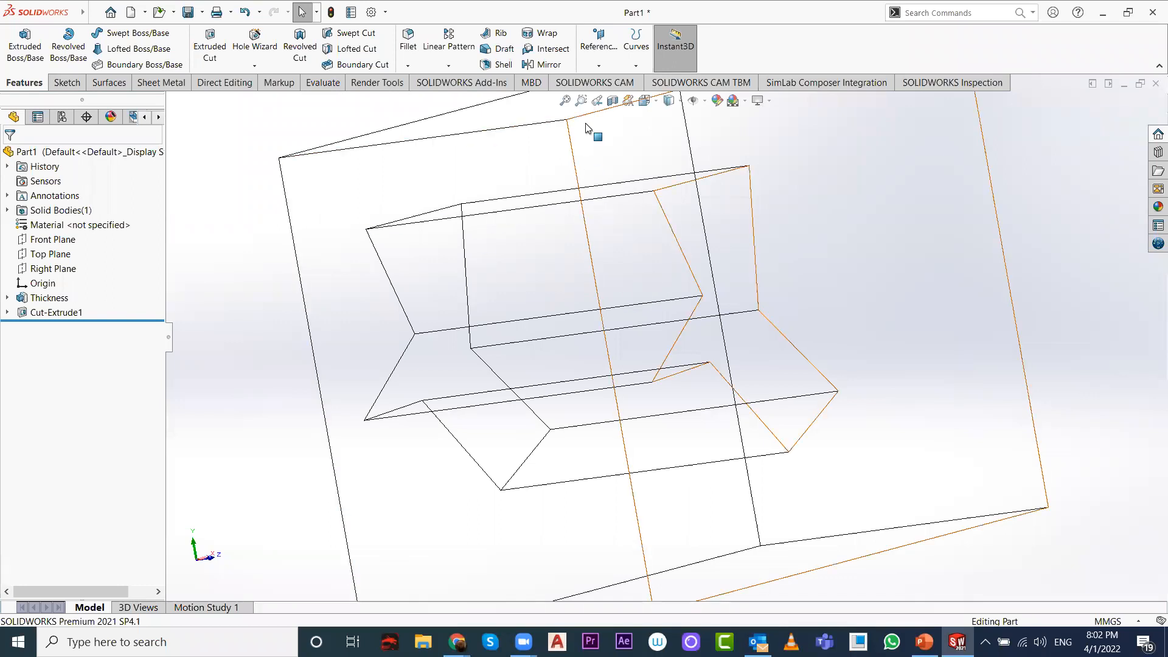
{"action": "key", "text": "f"}
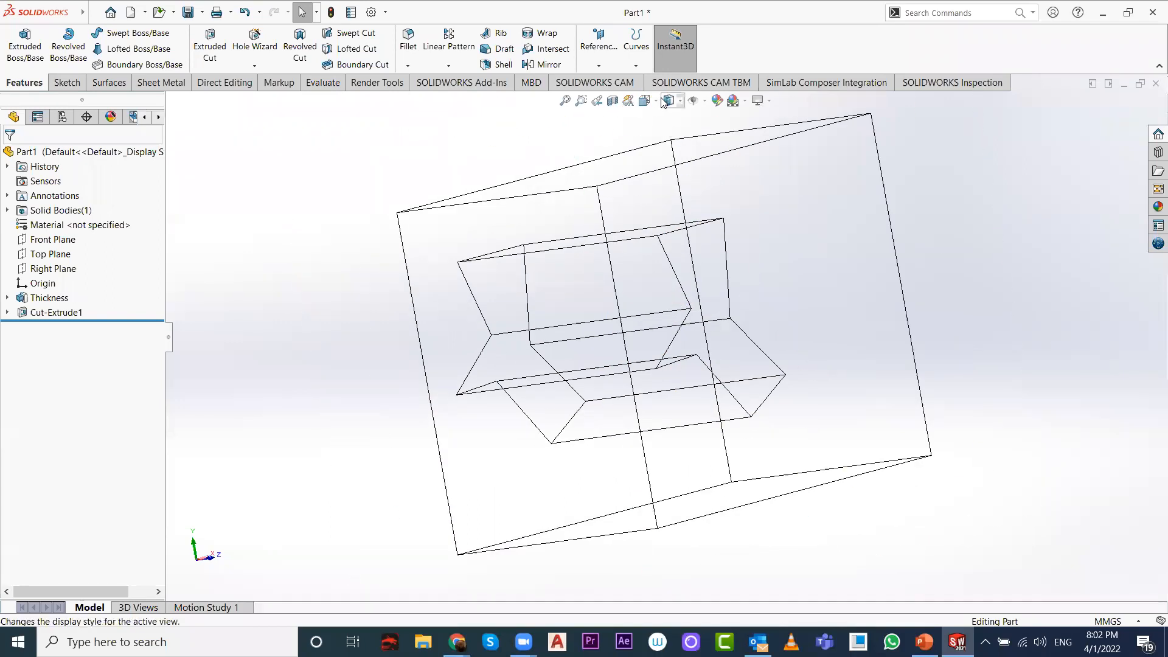
{"action": "left_click", "coordinate": [681, 102]}
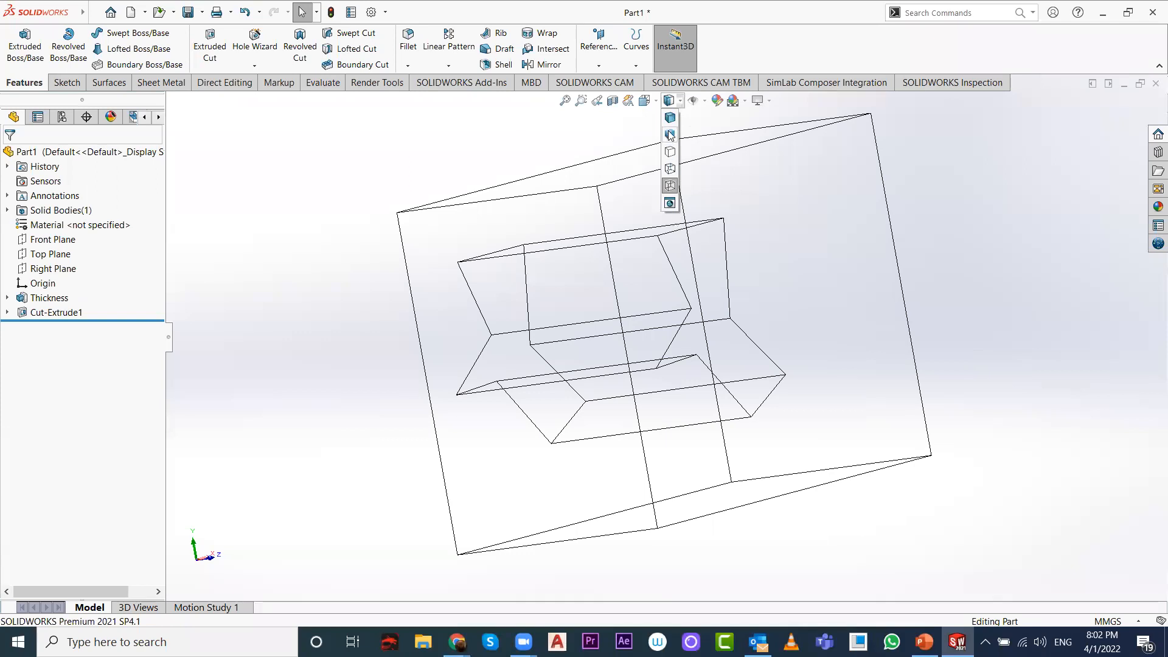
{"action": "left_click", "coordinate": [669, 203]}
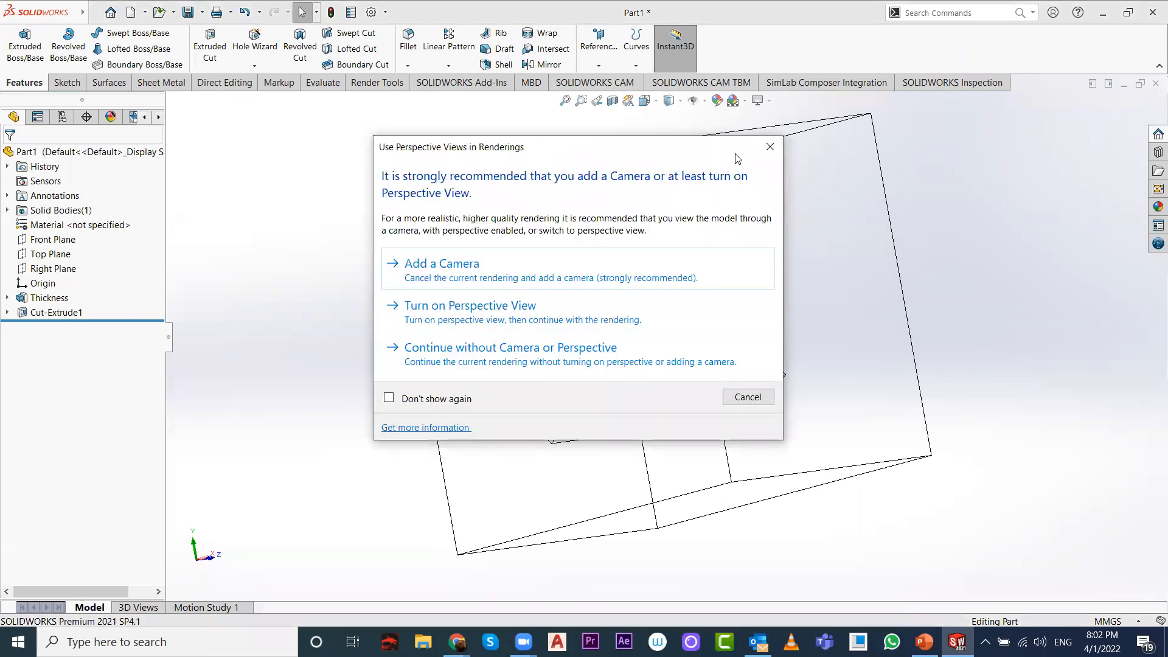
{"action": "left_click", "coordinate": [768, 148]}
{"action": "left_click", "coordinate": [688, 100]}
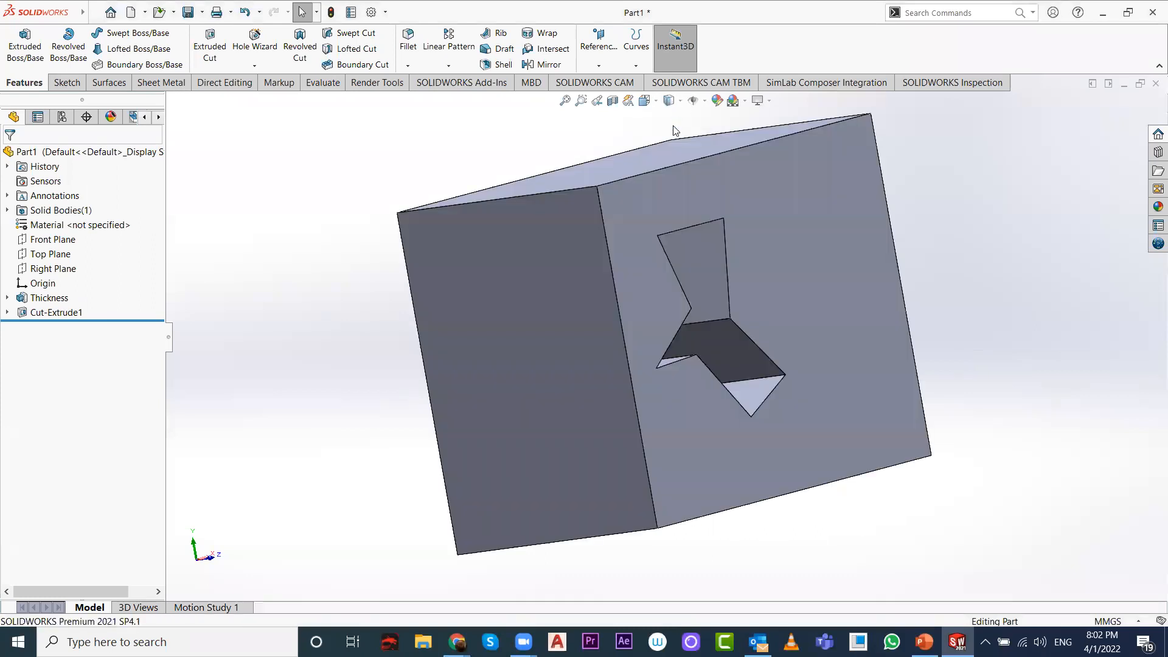
{"action": "mouse_move", "coordinate": [475, 219]}
{"action": "middle_mouse_down"}
{"action": "mouse_move", "coordinate": [509, 248]}
{"action": "mouse_move", "coordinate": [602, 182]}
{"action": "middle_mouse_up"}
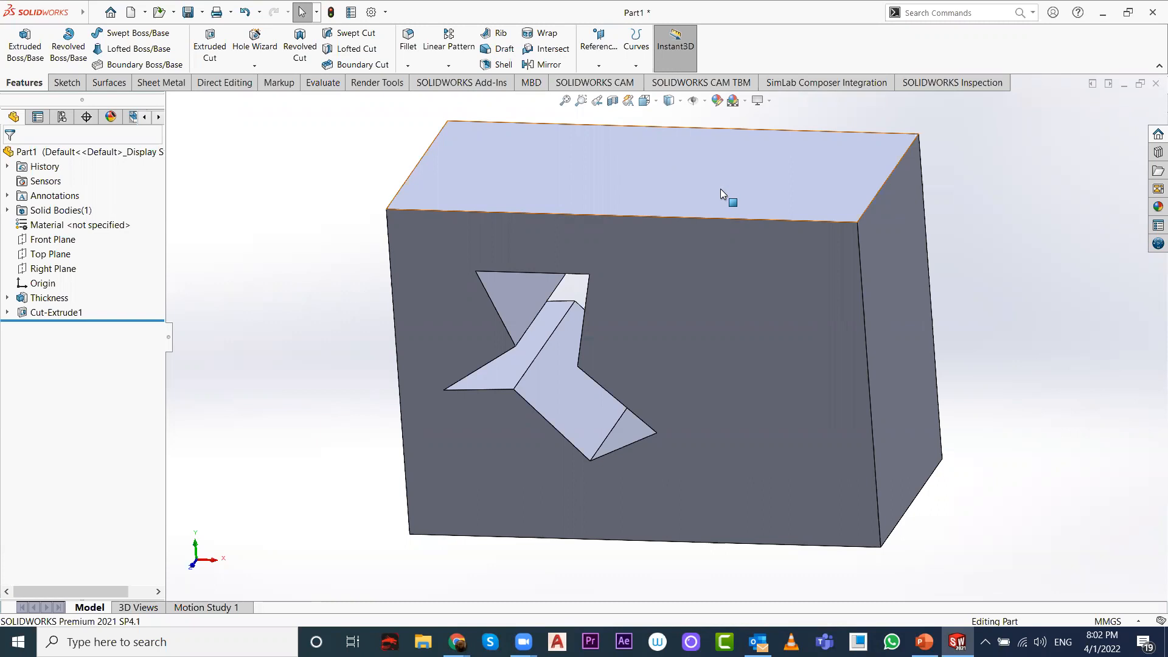
{"action": "middle_click_drag", "start_coordinate": [758, 326], "coordinate": [757, 276]}
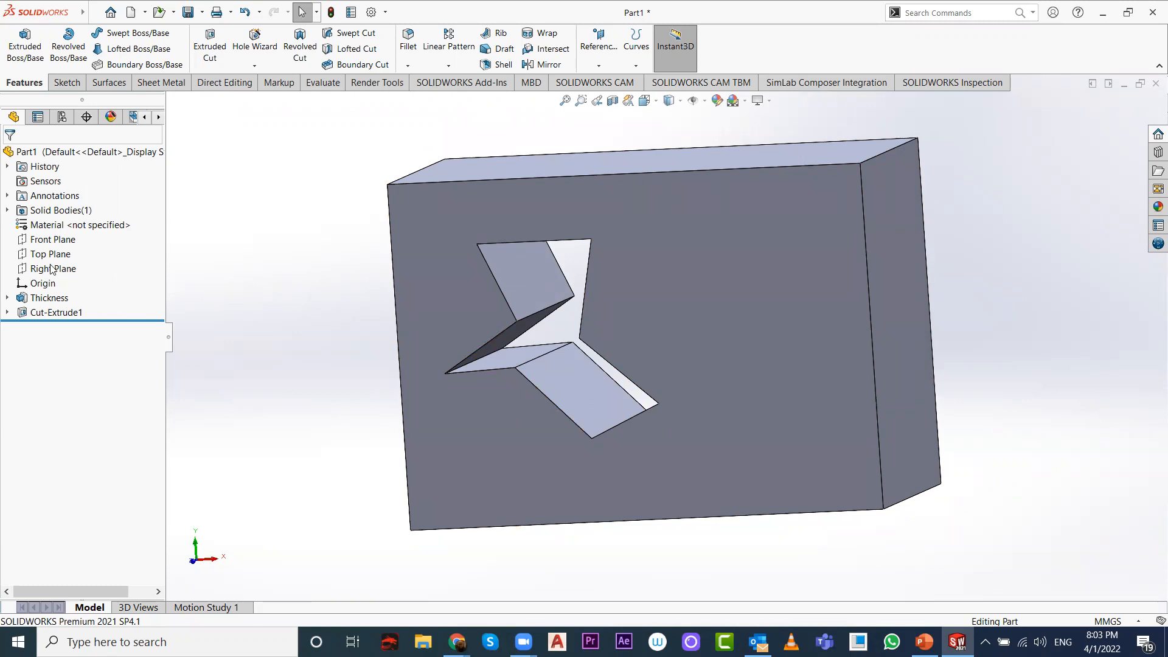
{"action": "left_click", "coordinate": [55, 304]}
{"action": "left_click", "coordinate": [349, 248]}
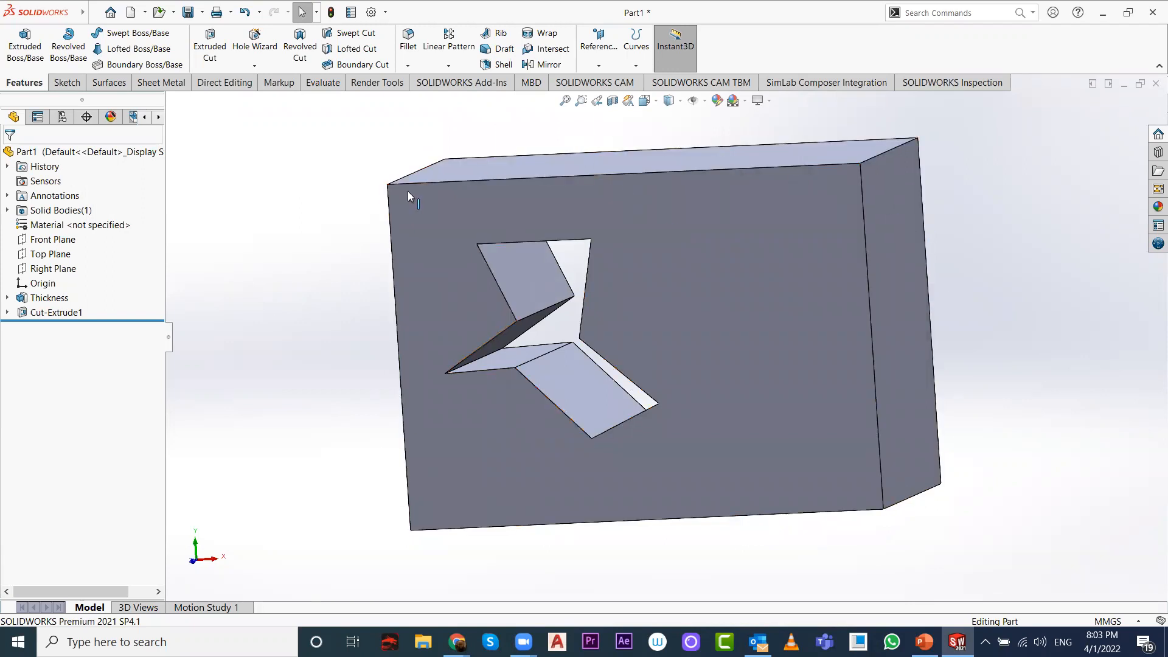
{"action": "left_click", "coordinate": [48, 298]}
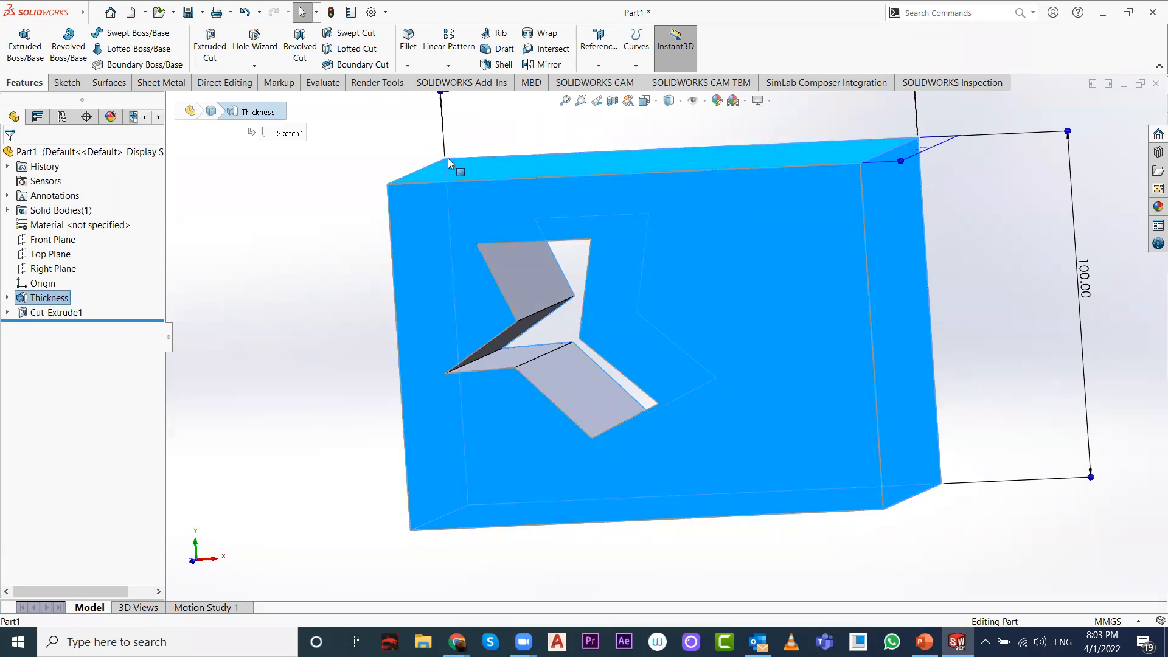
Step: Orbit to face the block and open Cut-Extrude1's sketch for editing
{"action": "middle_click_drag", "start_coordinate": [534, 157], "coordinate": [509, 205]}
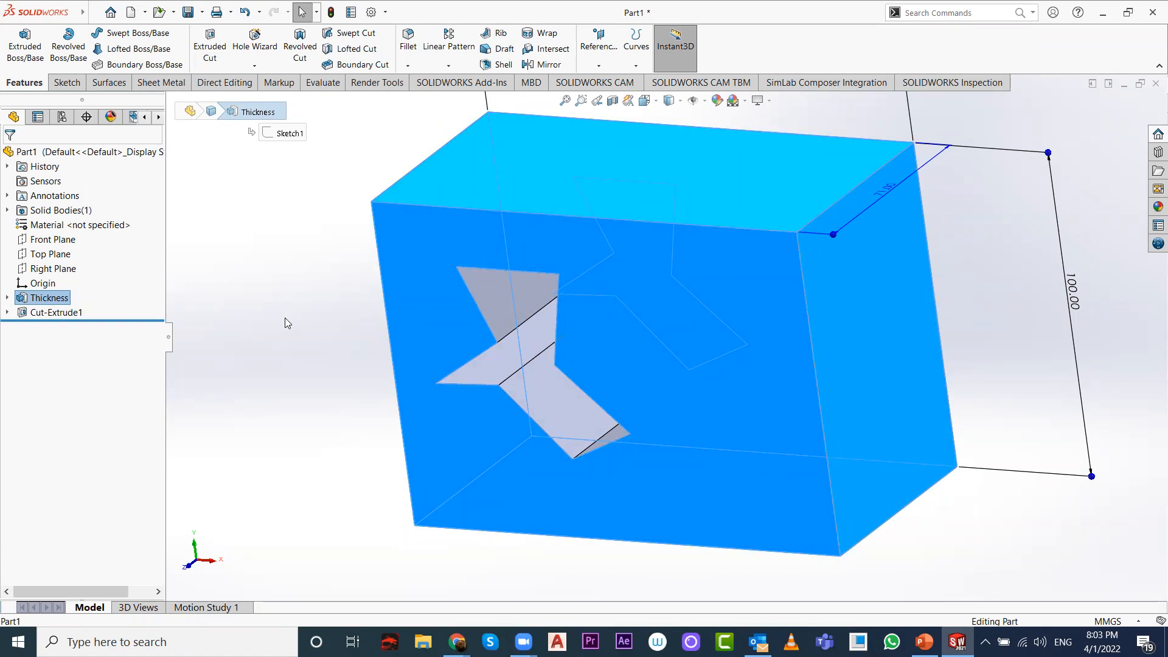
{"action": "left_click", "coordinate": [709, 287]}
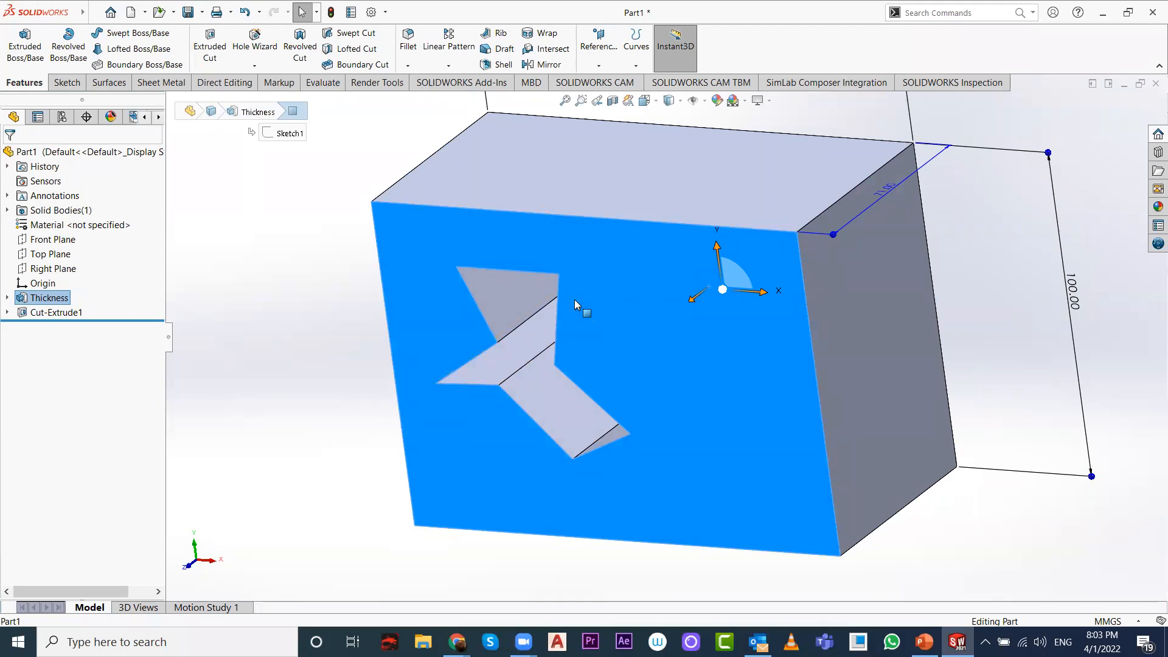
{"action": "middle_click_drag", "start_coordinate": [574, 298], "coordinate": [640, 237]}
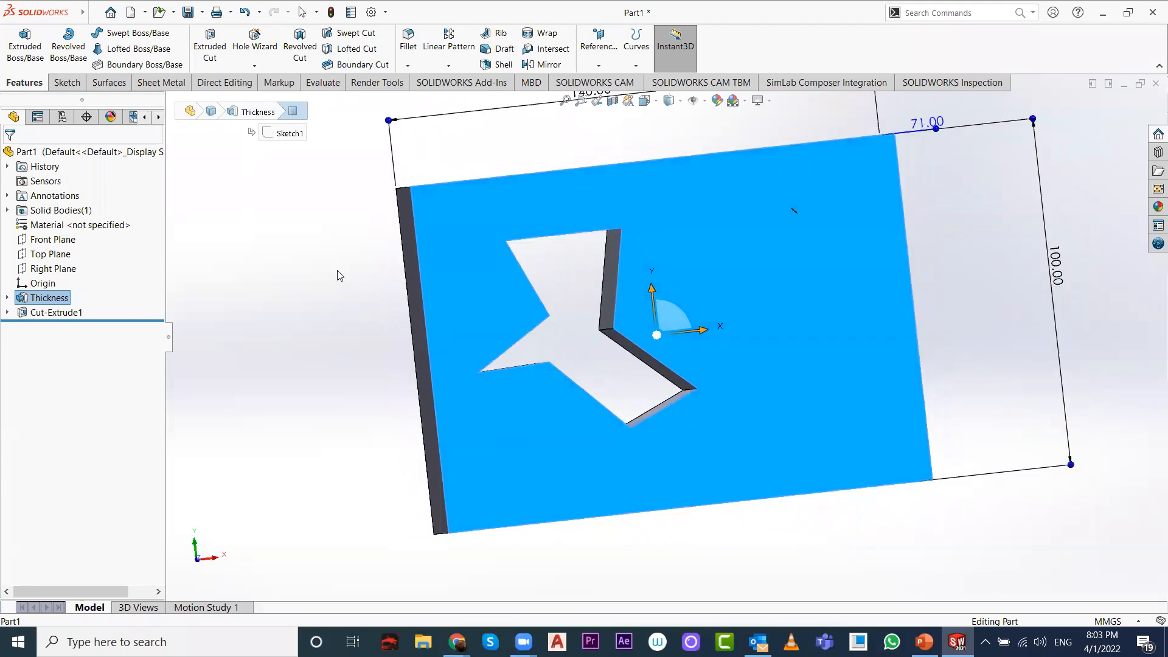
{"action": "left_click", "coordinate": [56, 312]}
{"action": "left_click", "coordinate": [86, 277]}
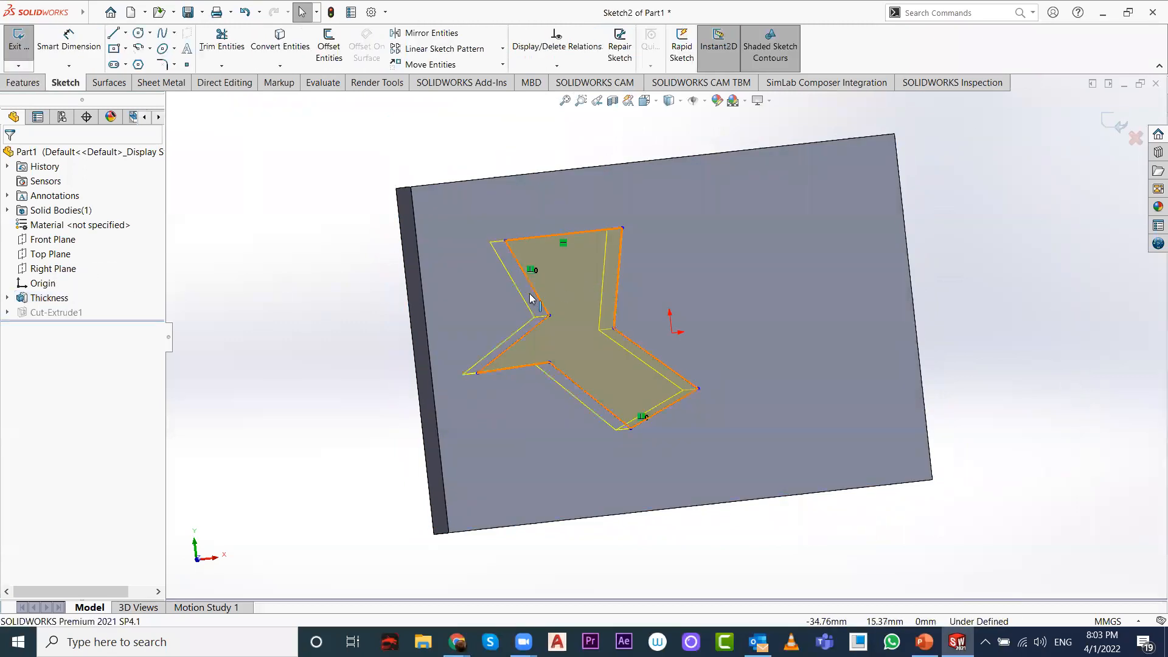
Step: Drag two profile vertices outward to widen the cut outline, then rebuild
{"action": "left_click", "coordinate": [547, 313]}
{"action": "mouse_move", "coordinate": [493, 284]}
{"action": "left_mouse_down"}
{"action": "mouse_move", "coordinate": [467, 281]}
{"action": "mouse_move", "coordinate": [475, 295]}
{"action": "left_mouse_up"}
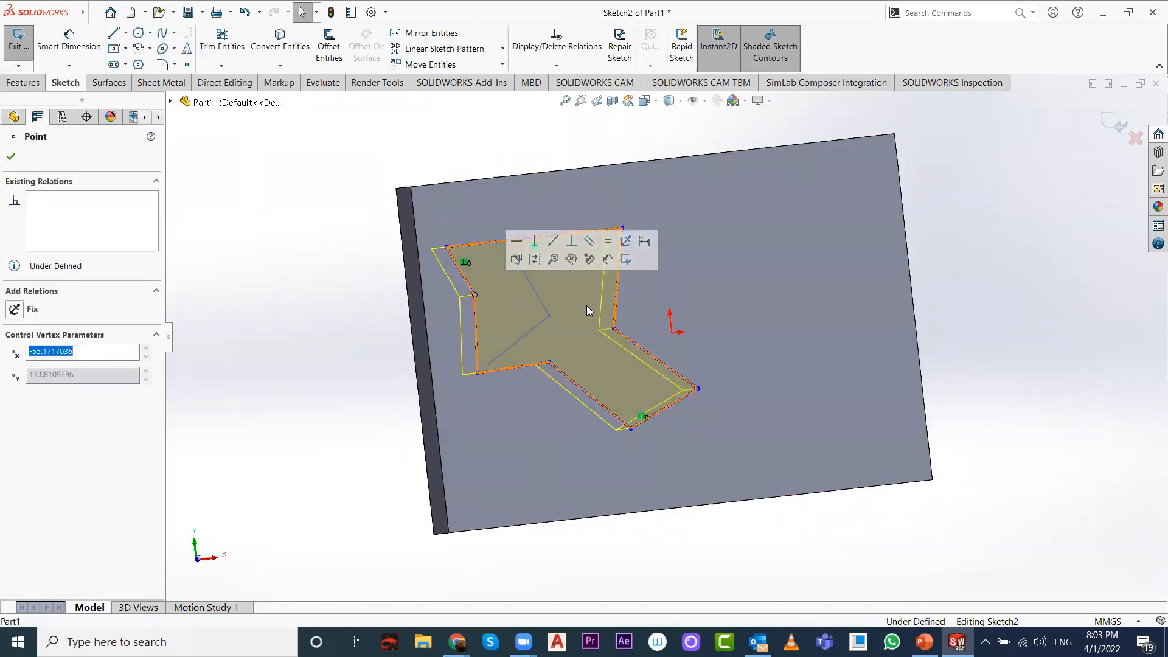
{"action": "left_click", "coordinate": [614, 327]}
{"action": "left_click_drag", "start_coordinate": [614, 329], "coordinate": [728, 267]}
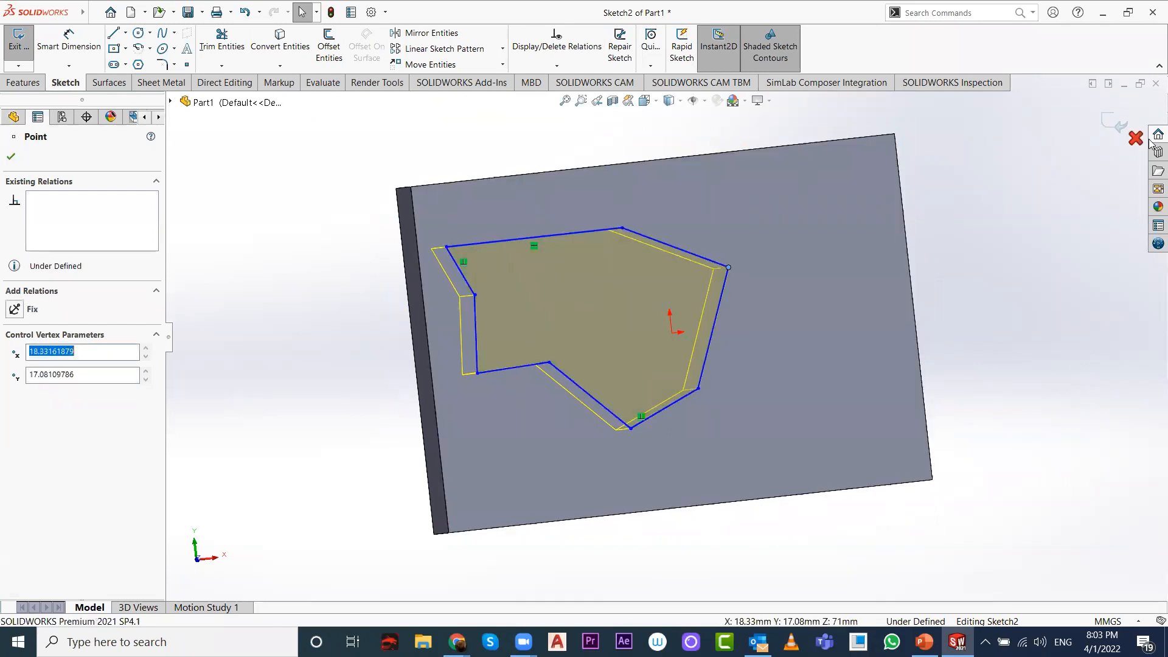
{"action": "left_click", "coordinate": [1110, 124]}
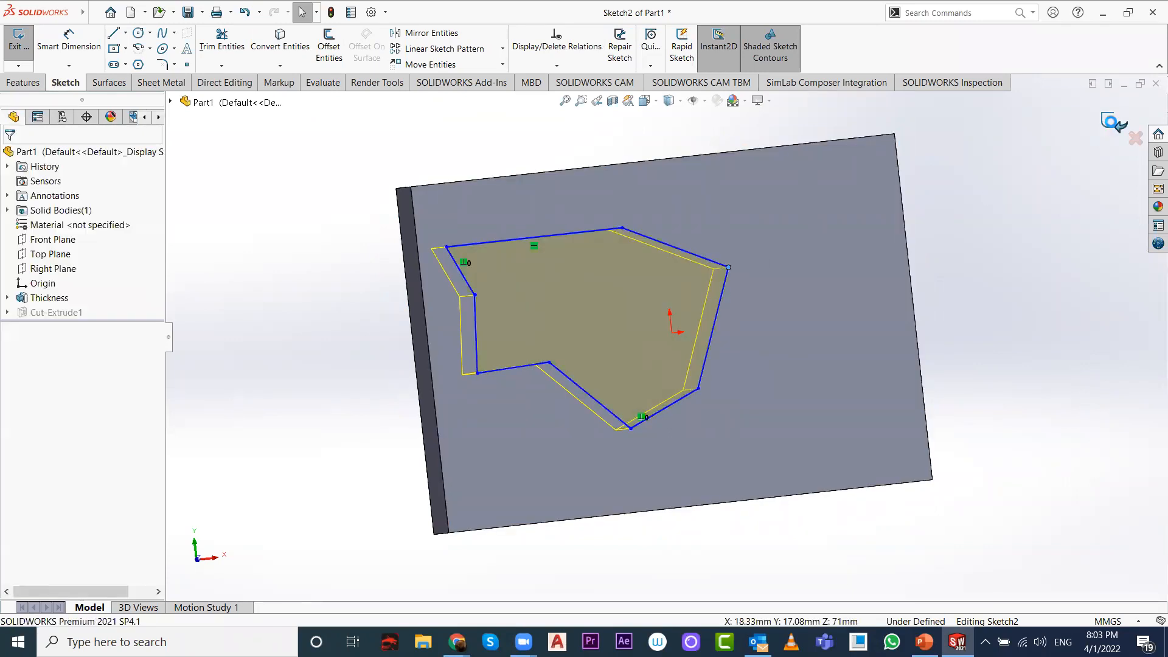
{"action": "left_click", "coordinate": [56, 312]}
Step: Remove Direction 2 and change Cut-Extrude1 to a Blind pocket 16 mm deep
{"action": "left_click", "coordinate": [59, 275]}
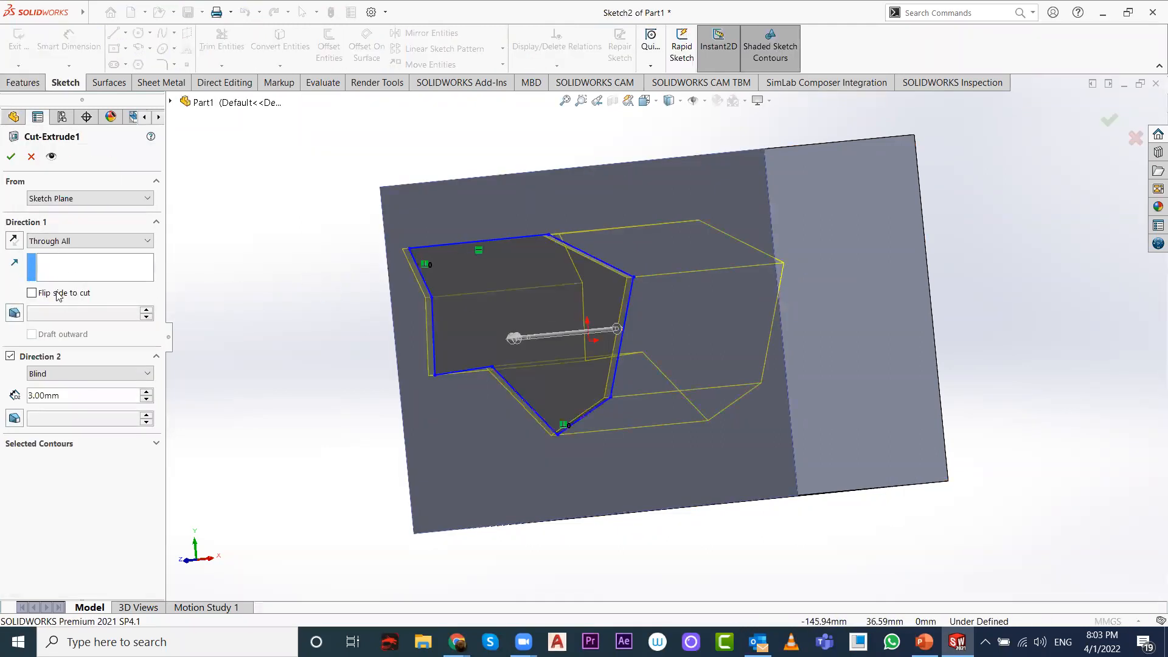
{"action": "left_click", "coordinate": [11, 356]}
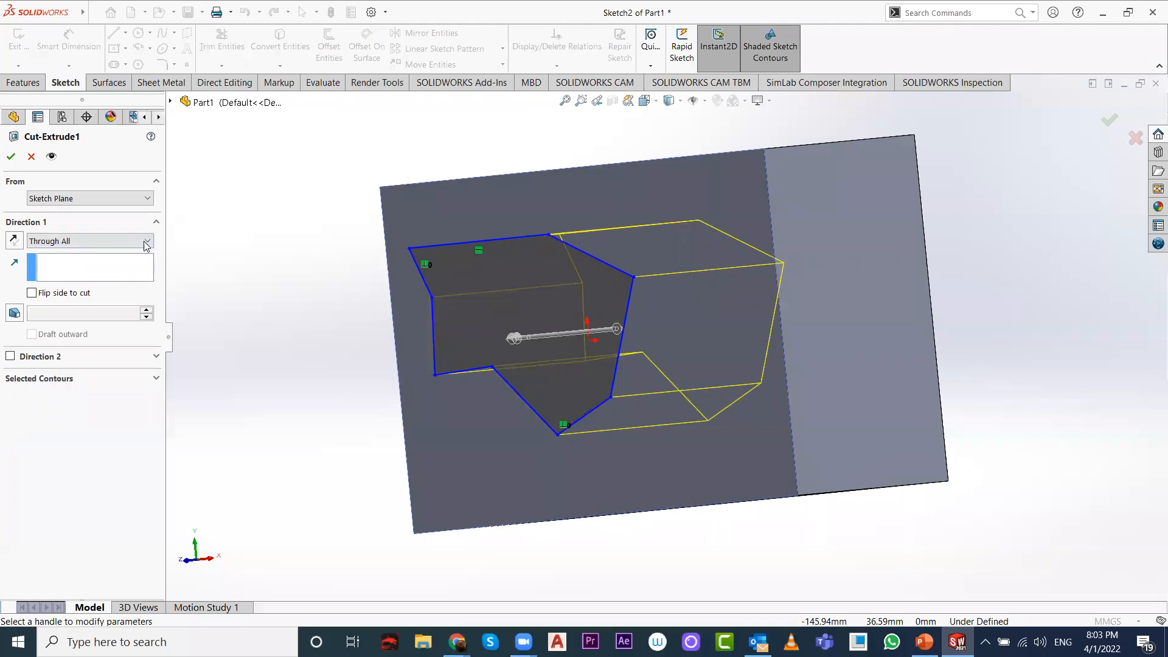
{"action": "left_click", "coordinate": [91, 240]}
{"action": "left_click", "coordinate": [93, 255]}
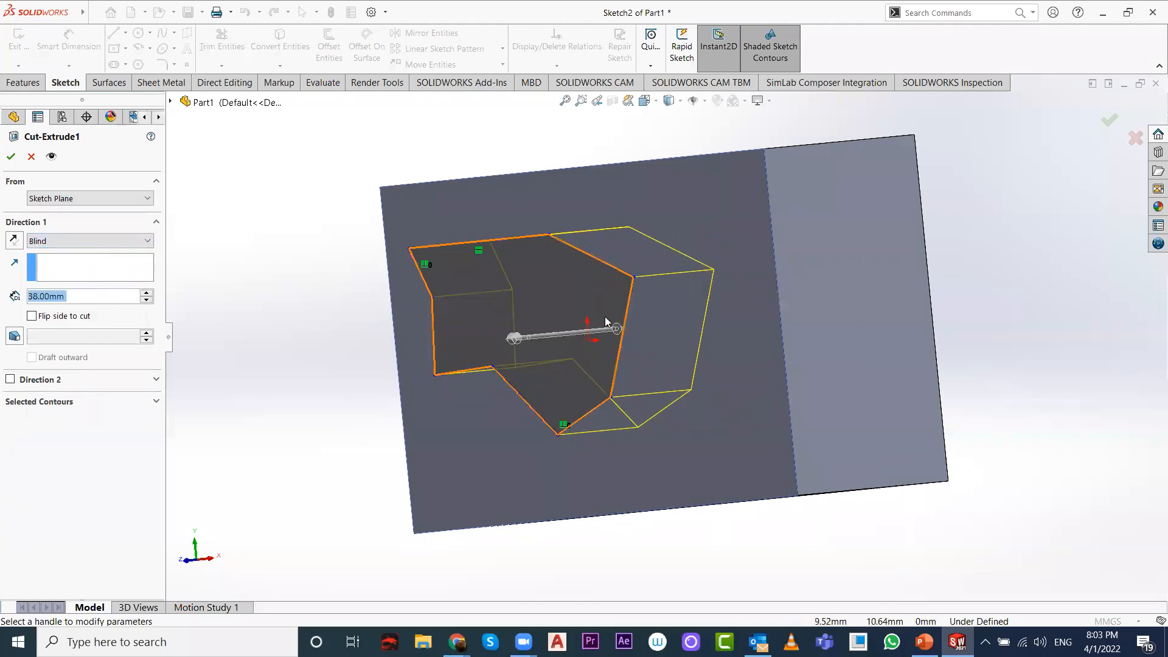
{"action": "left_click", "coordinate": [618, 329]}
{"action": "left_click", "coordinate": [568, 335]}
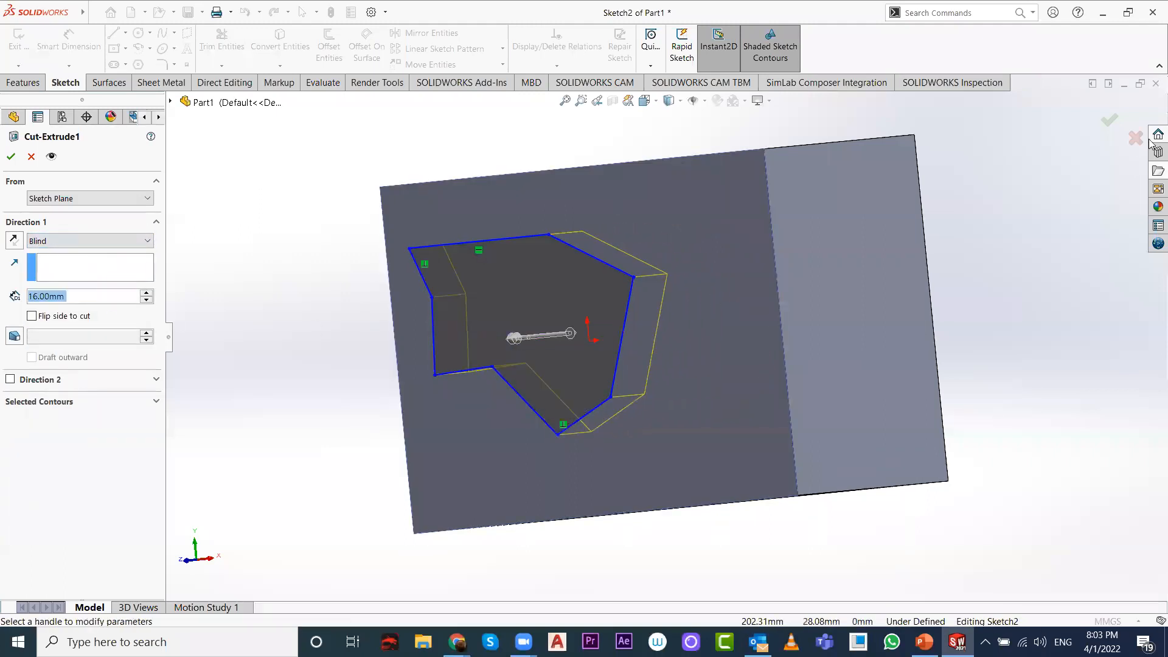
{"action": "left_click", "coordinate": [1110, 120]}
{"action": "middle_click_drag", "start_coordinate": [939, 221], "coordinate": [1053, 219]}
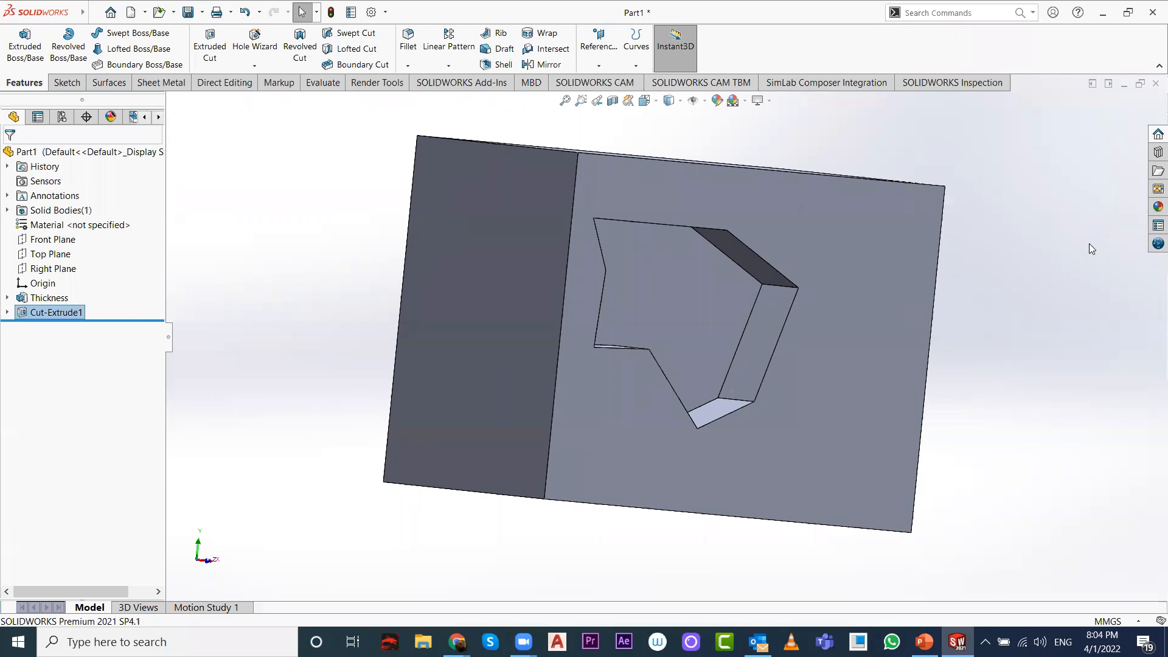
Step: Close Part1 without saving changes
{"action": "left_click", "coordinate": [1043, 281]}
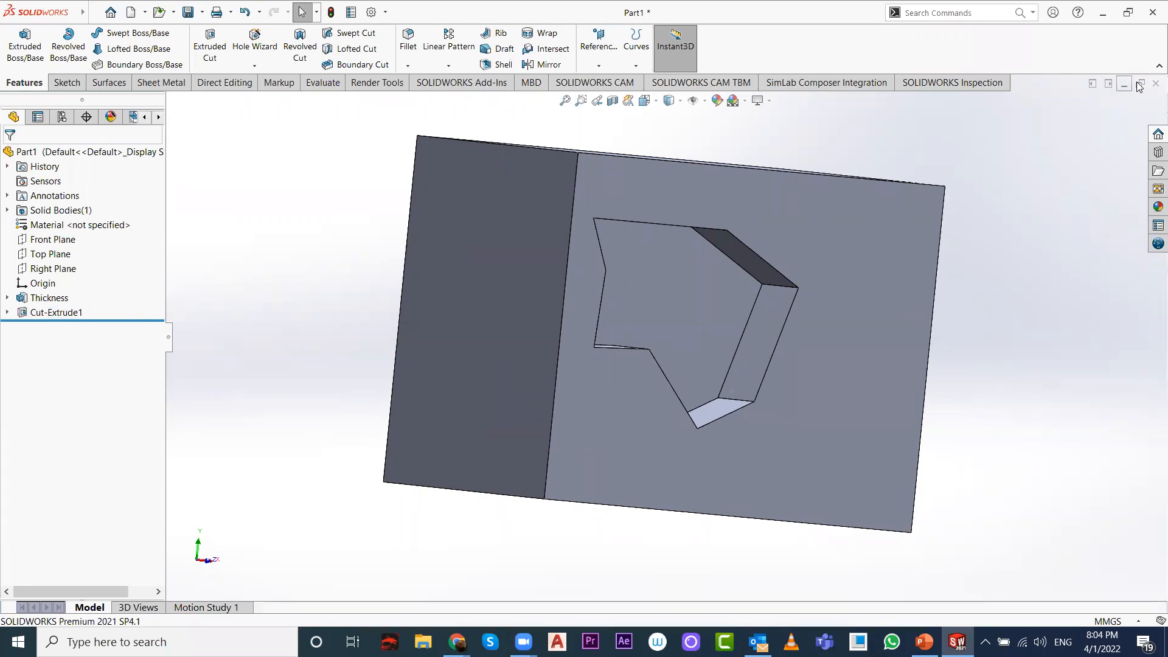
{"action": "left_click", "coordinate": [1152, 93]}
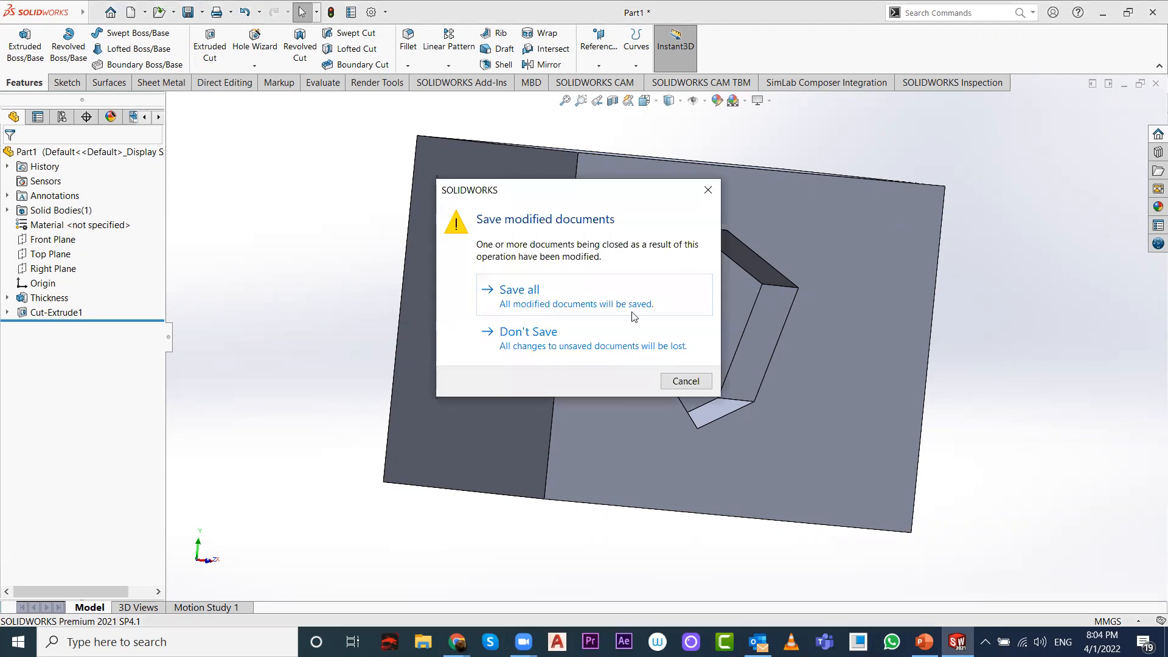
{"action": "left_click", "coordinate": [517, 333]}
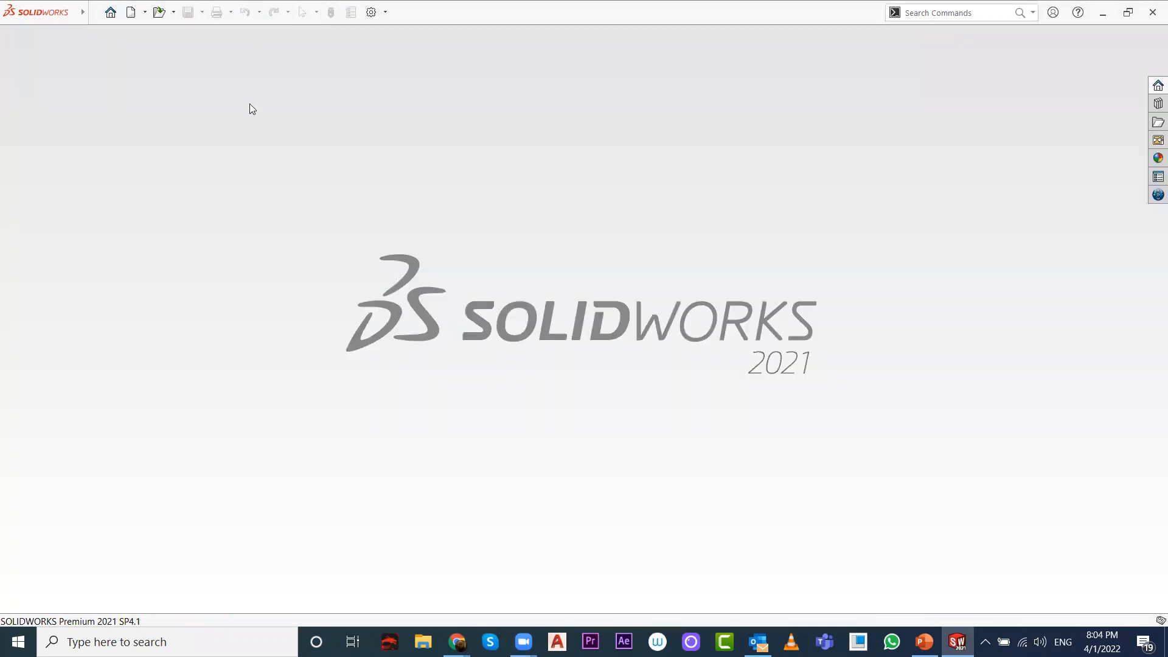
Step: Create a new part, Part2, and start the sketch Line tool
{"action": "left_click", "coordinate": [130, 12]}
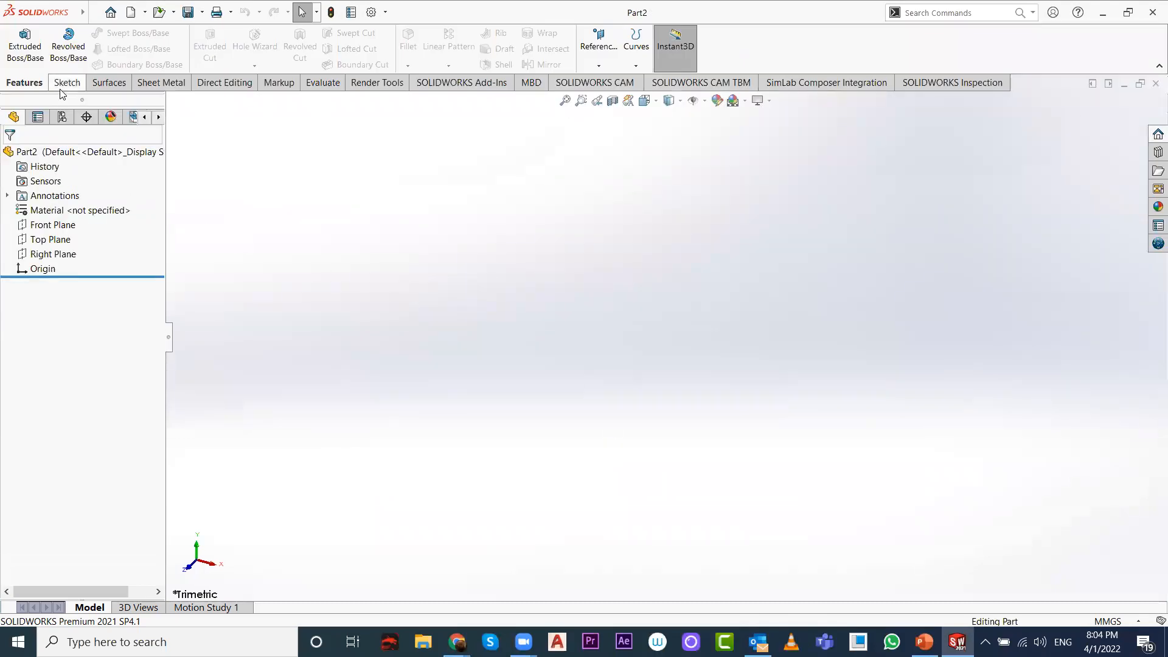
{"action": "left_click", "coordinate": [64, 84]}
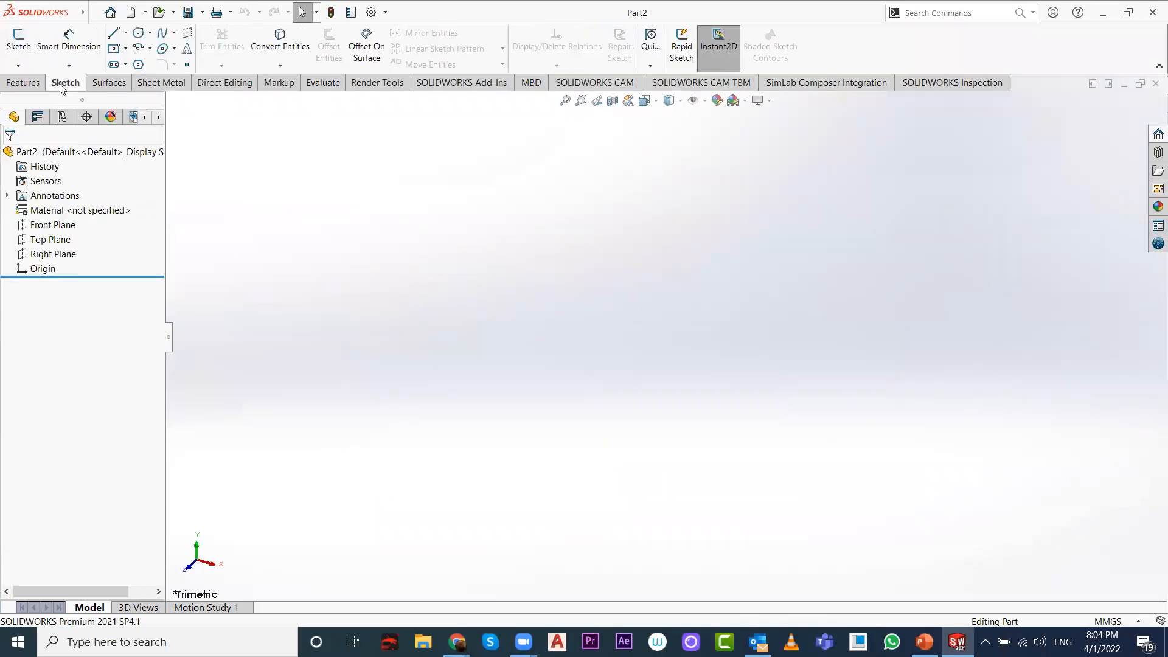
{"action": "left_click", "coordinate": [115, 35]}
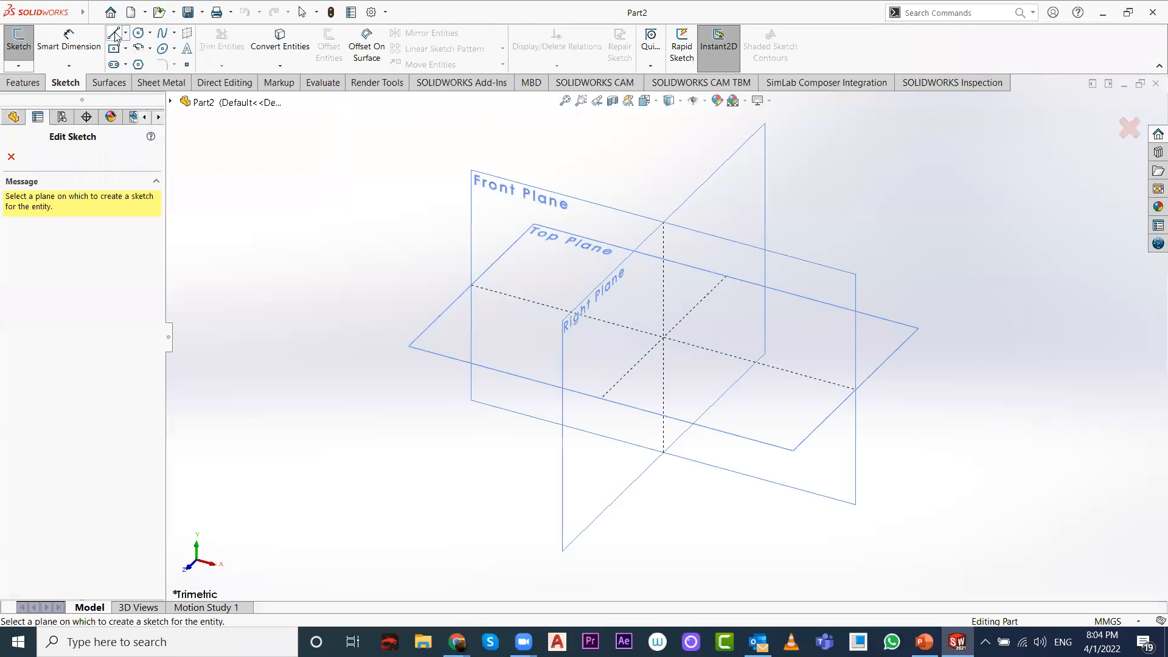
Step: Place the sketch on the Front Plane and view it Normal To
{"action": "left_click", "coordinate": [487, 193]}
{"action": "left_click", "coordinate": [682, 105]}
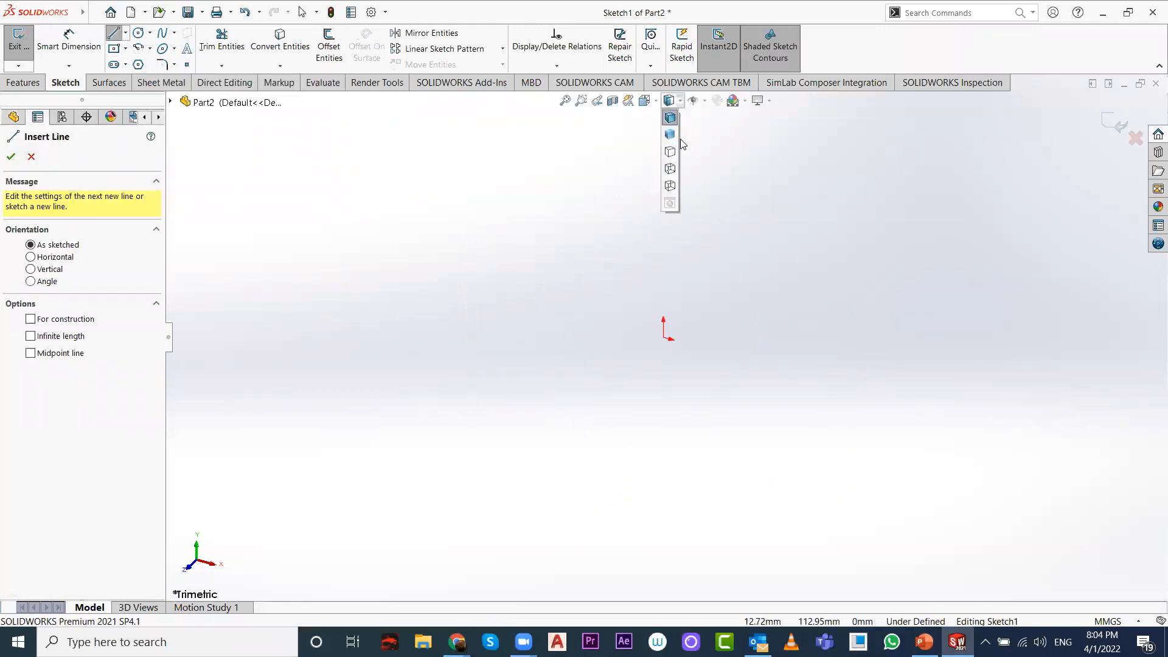
{"action": "left_click", "coordinate": [656, 103]}
{"action": "left_click", "coordinate": [715, 167]}
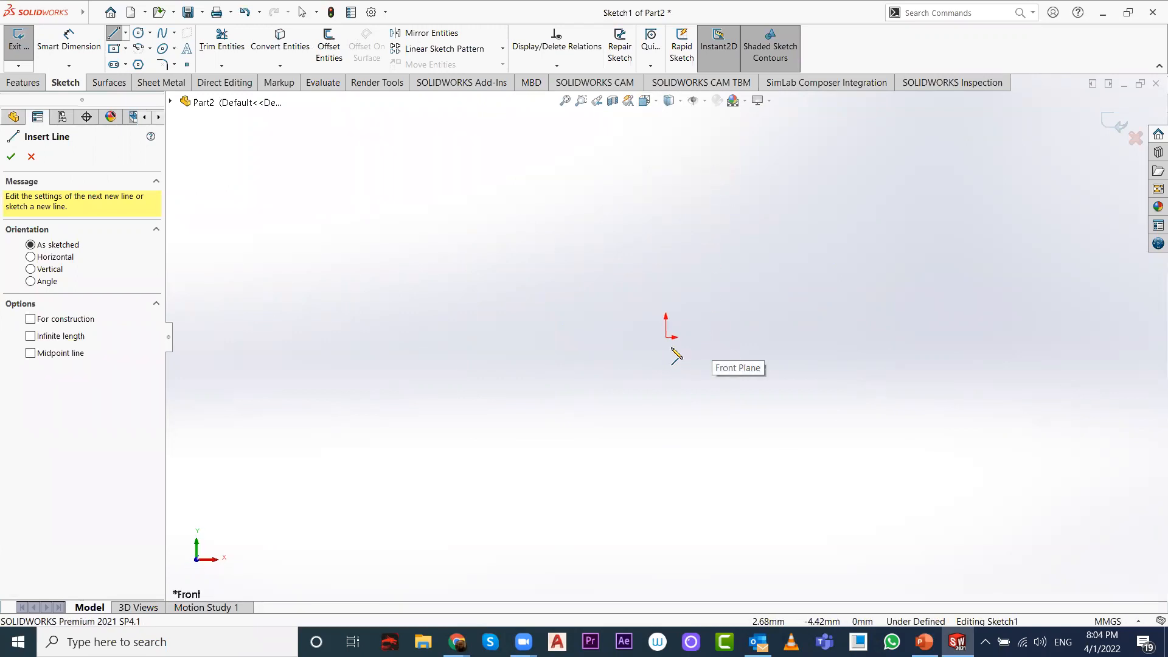
Step: Draw a four-line rectangle cornered at the origin and place a width dimension on its bottom edge
{"action": "left_click", "coordinate": [666, 338]}
{"action": "left_click", "coordinate": [553, 337]}
{"action": "left_click", "coordinate": [553, 196]}
{"action": "left_click", "coordinate": [665, 196]}
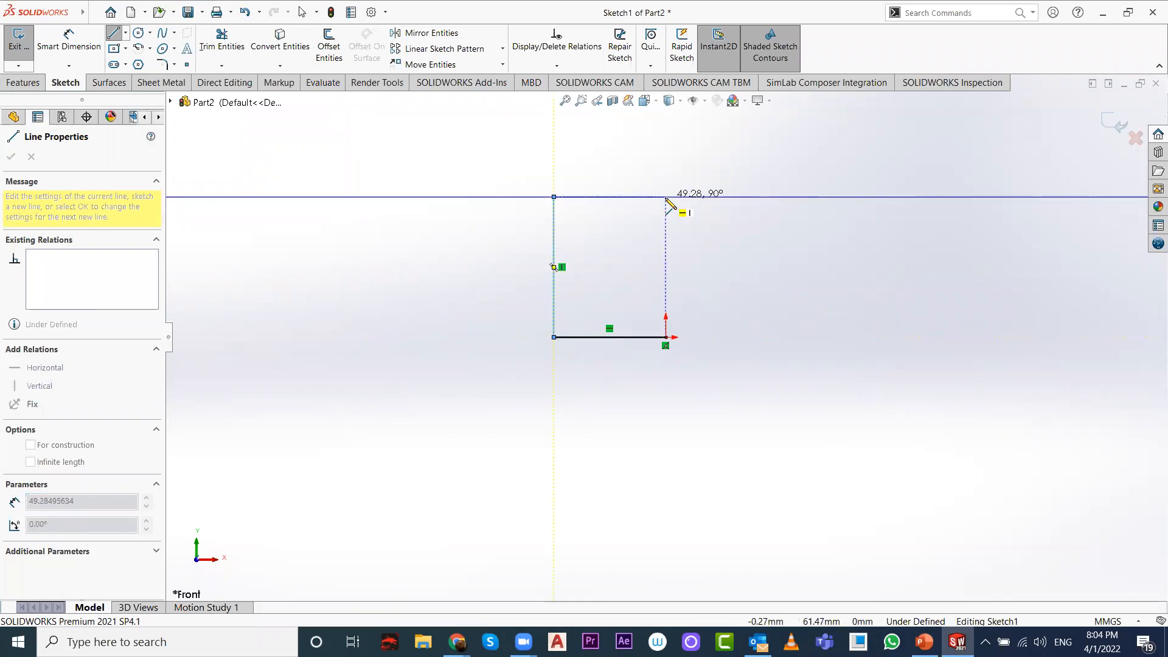
{"action": "left_click", "coordinate": [666, 337]}
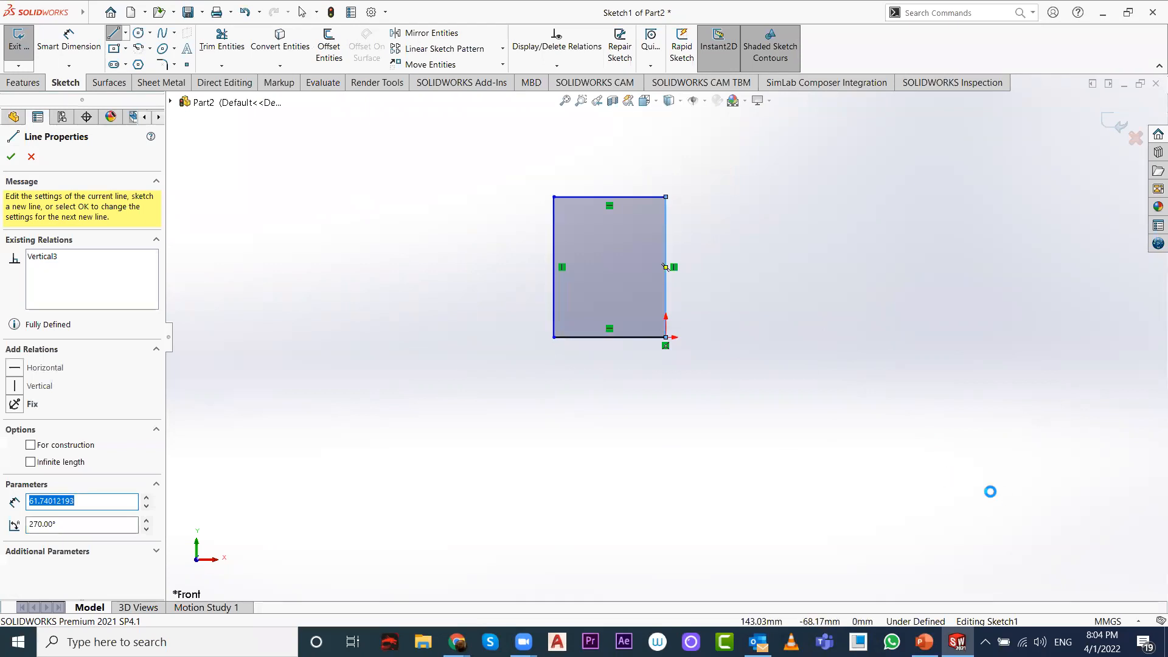
{"action": "key", "text": "Escape"}
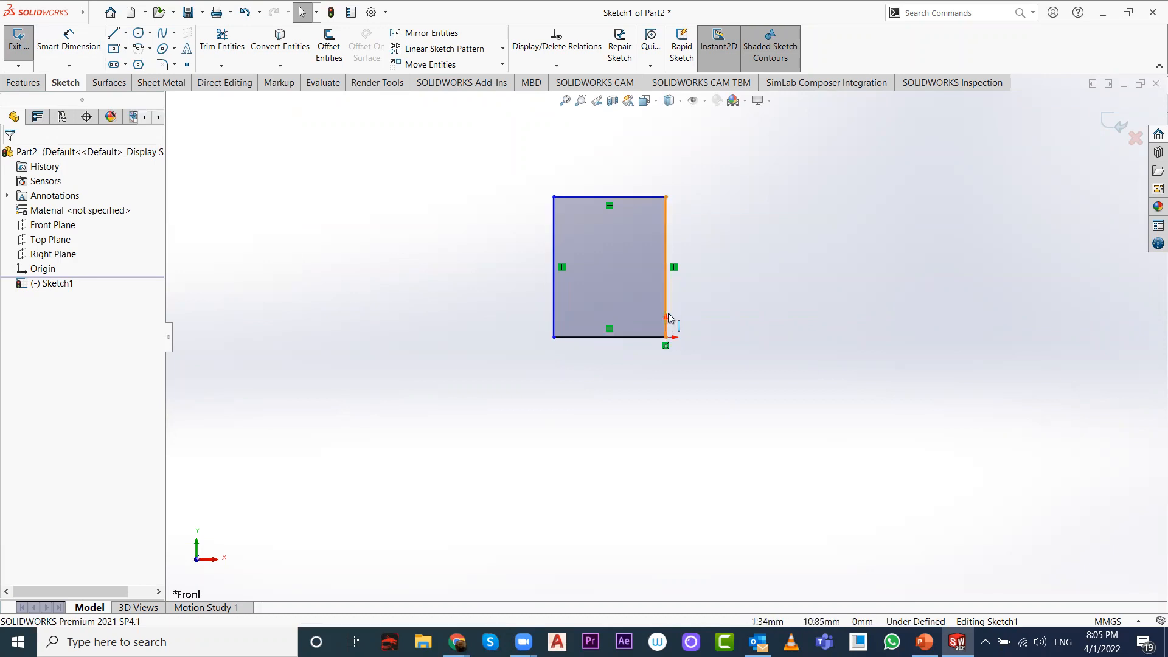
{"action": "left_click", "coordinate": [69, 41]}
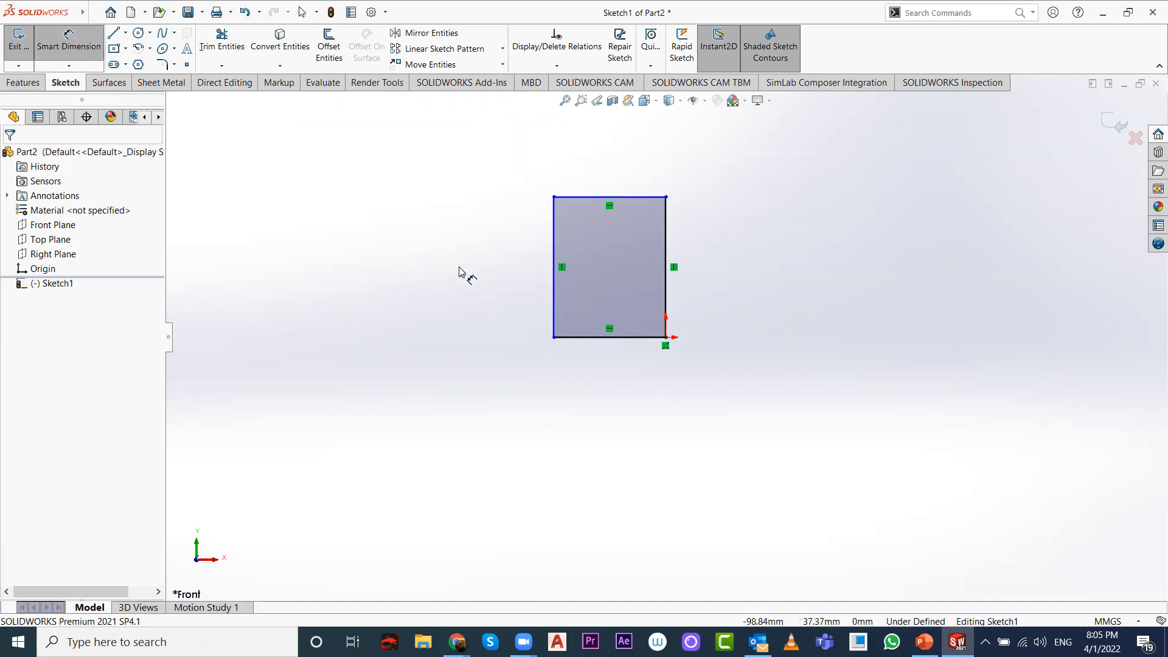
{"action": "left_click", "coordinate": [573, 338]}
{"action": "left_click", "coordinate": [617, 393]}
Step: Set the rectangle to 50 mm wide and 70 mm tall
{"action": "type", "text": "50"}
{"action": "key", "text": "Return"}
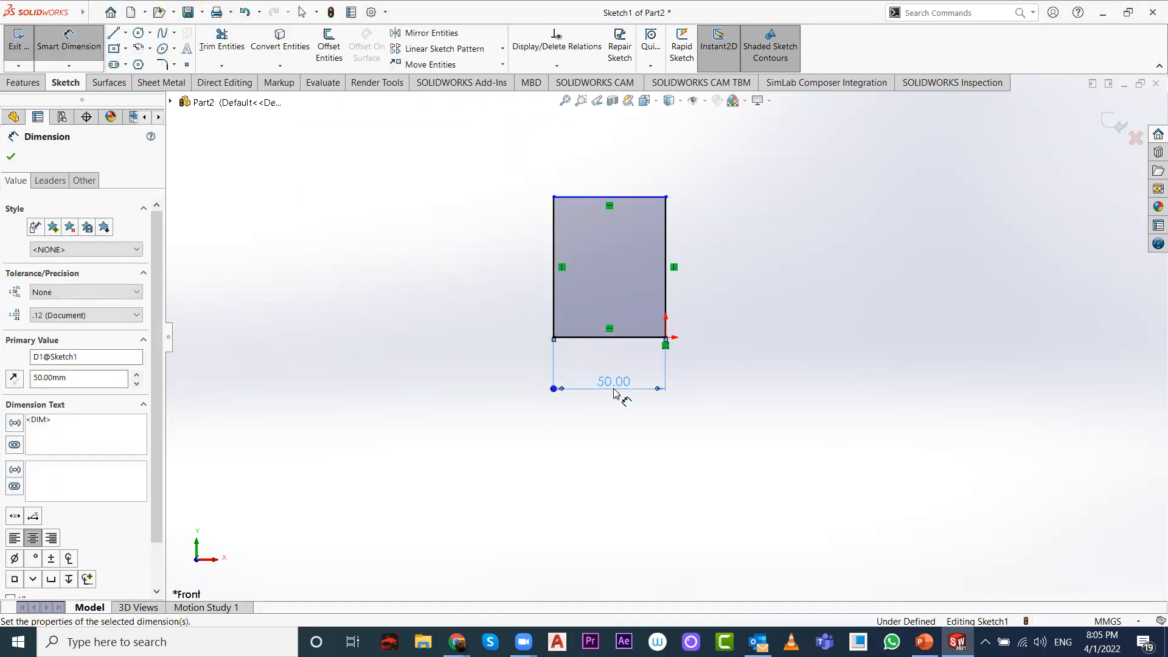
{"action": "left_click", "coordinate": [554, 231]}
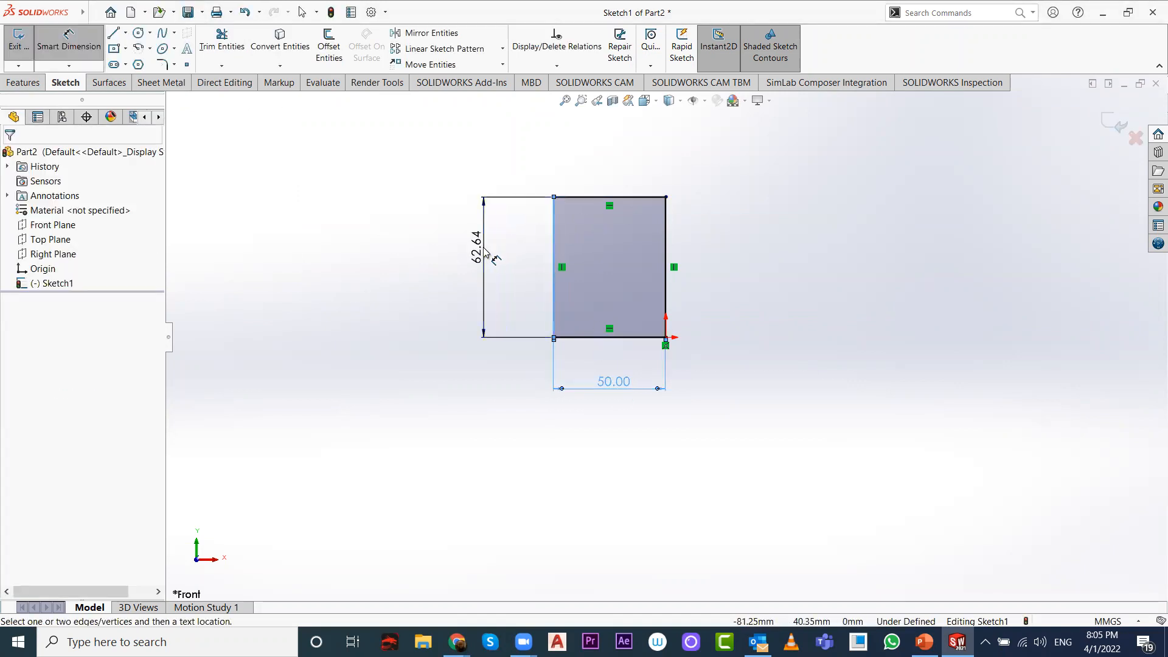
{"action": "left_click", "coordinate": [485, 251]}
{"action": "type", "text": "70"}
{"action": "key", "text": "Return"}
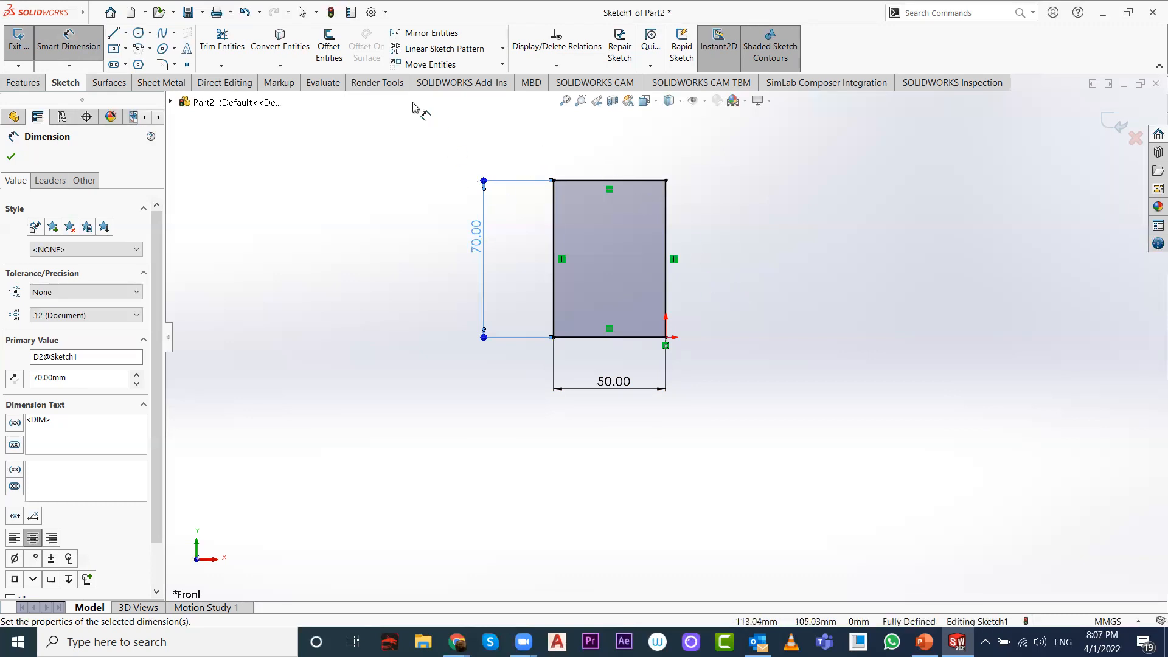
Step: Delete everything in the existing sketch
{"action": "key", "text": "Escape"}
{"action": "left_click_drag", "start_coordinate": [434, 132], "coordinate": [885, 516]}
{"action": "key", "text": "Delete"}
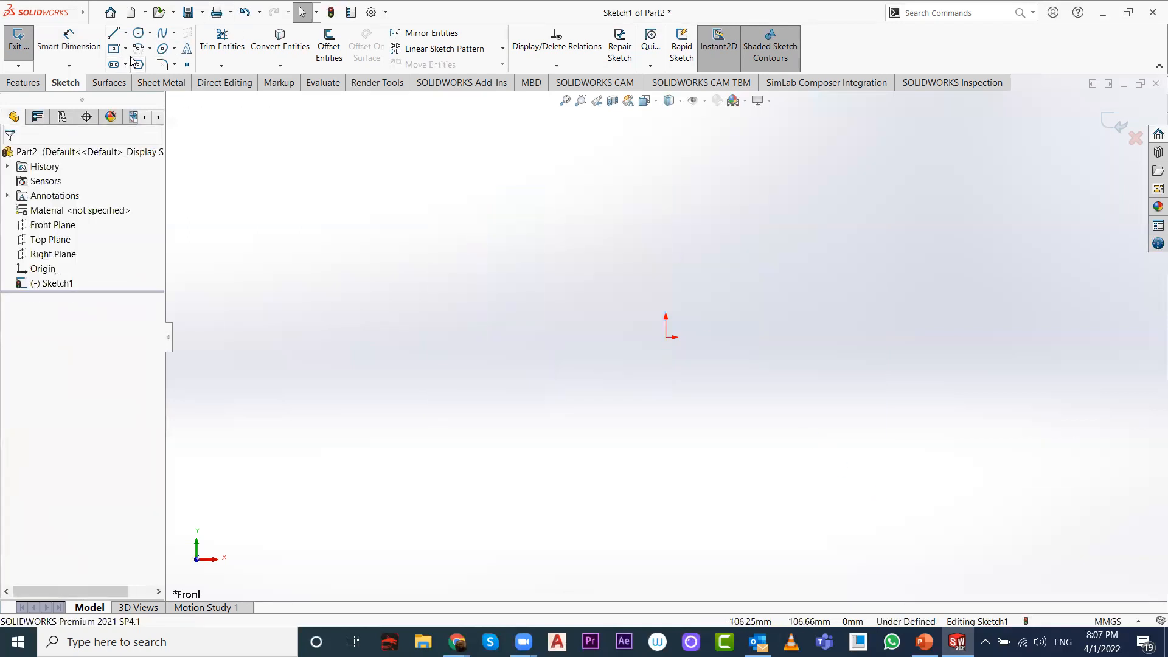
Step: Draw a corner rectangle from the origin, then delete it
{"action": "left_click", "coordinate": [125, 48]}
{"action": "left_click", "coordinate": [149, 65]}
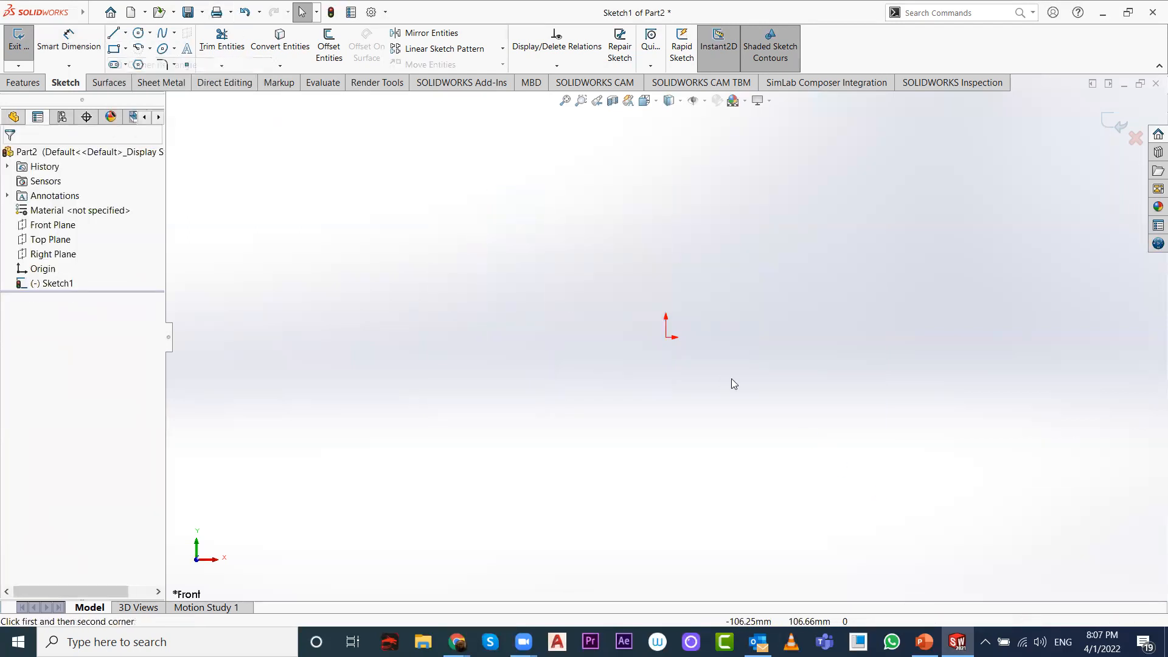
{"action": "left_click", "coordinate": [666, 337]}
{"action": "left_click", "coordinate": [773, 212]}
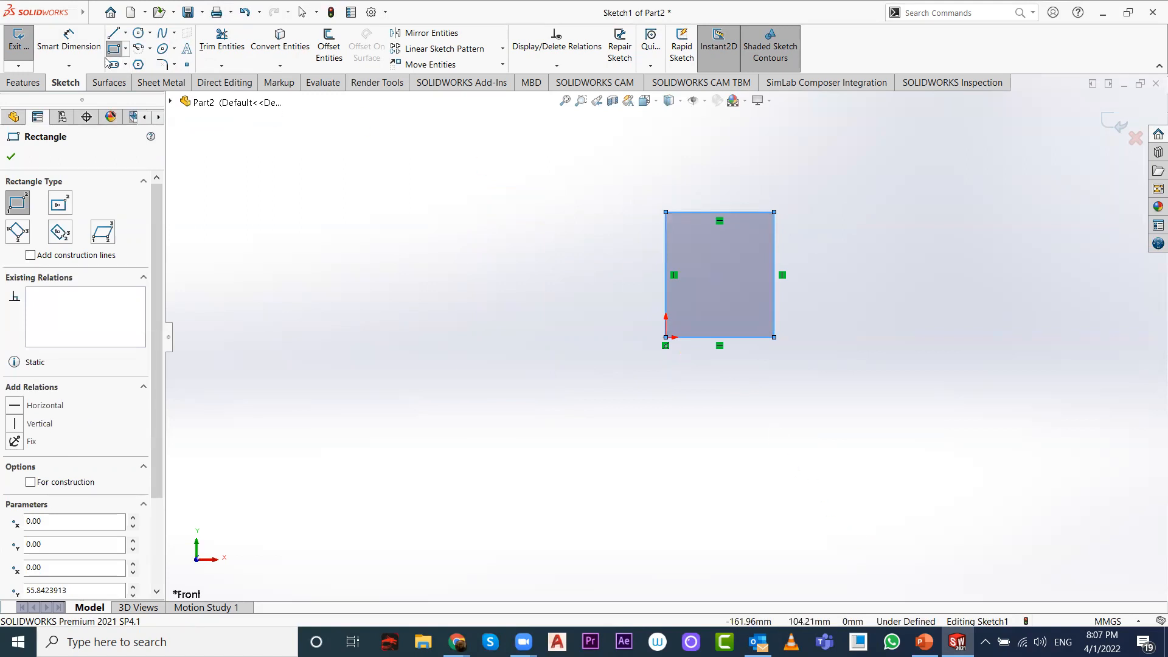
{"action": "key", "text": "Escape"}
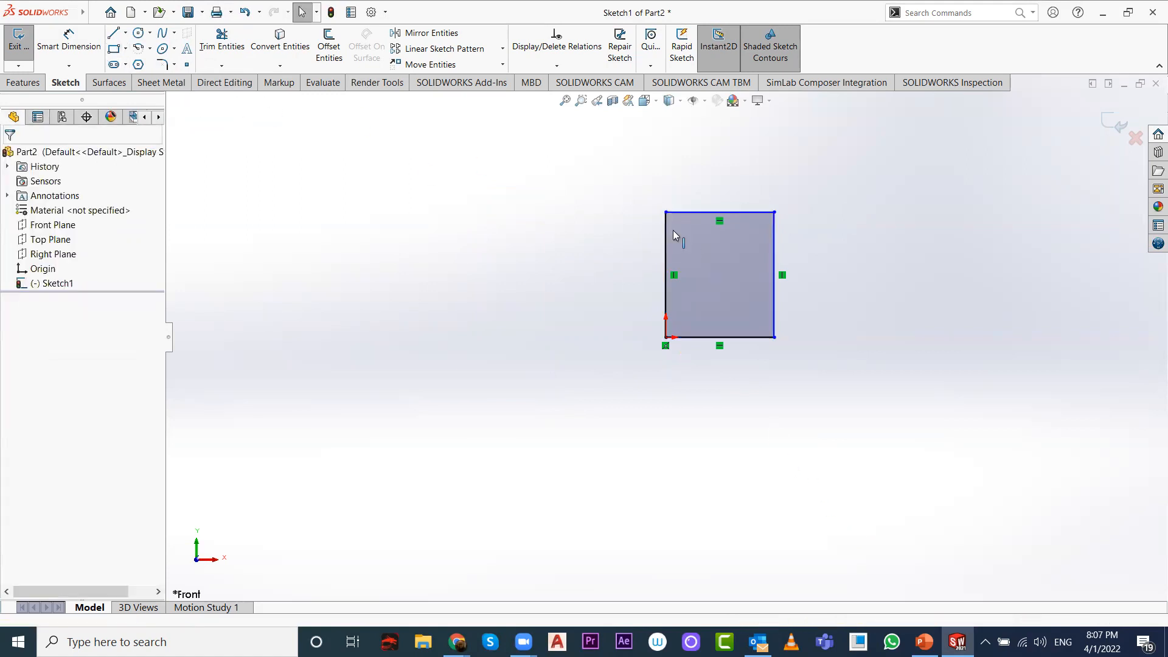
{"action": "left_click_drag", "start_coordinate": [634, 174], "coordinate": [846, 378]}
{"action": "key", "text": "Delete"}
Step: Draw a corner rectangle above-left of the origin and dimension it 70 wide by 50 tall
{"action": "left_click", "coordinate": [114, 49]}
{"action": "left_click", "coordinate": [414, 248]}
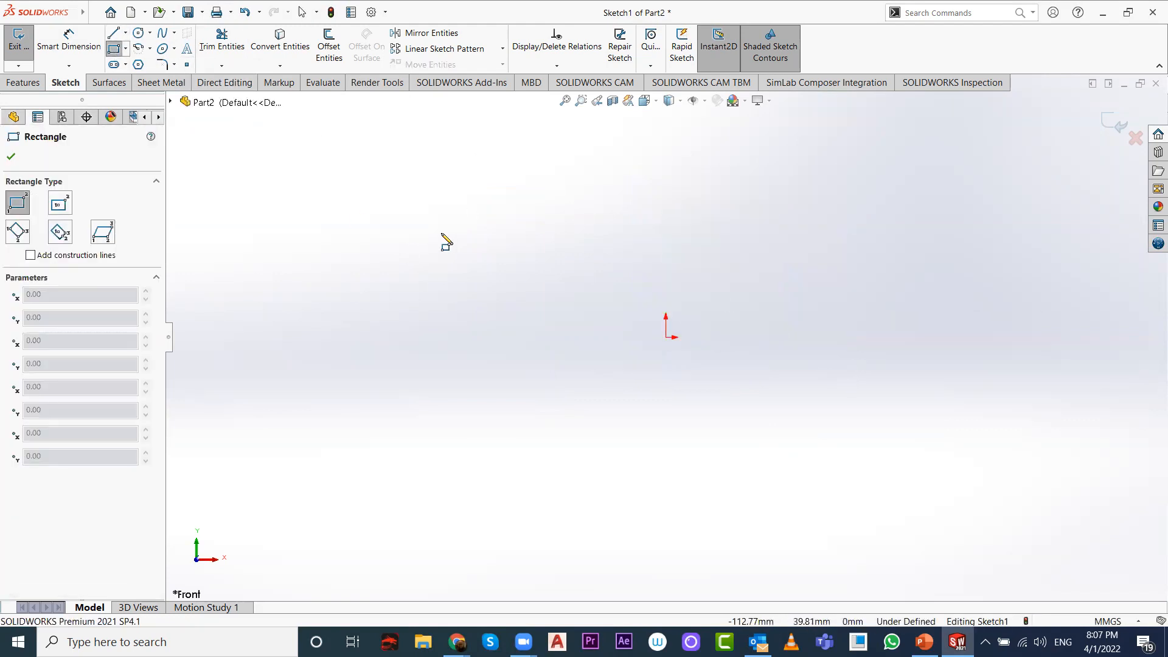
{"action": "left_click", "coordinate": [556, 149]}
{"action": "left_click", "coordinate": [69, 43]}
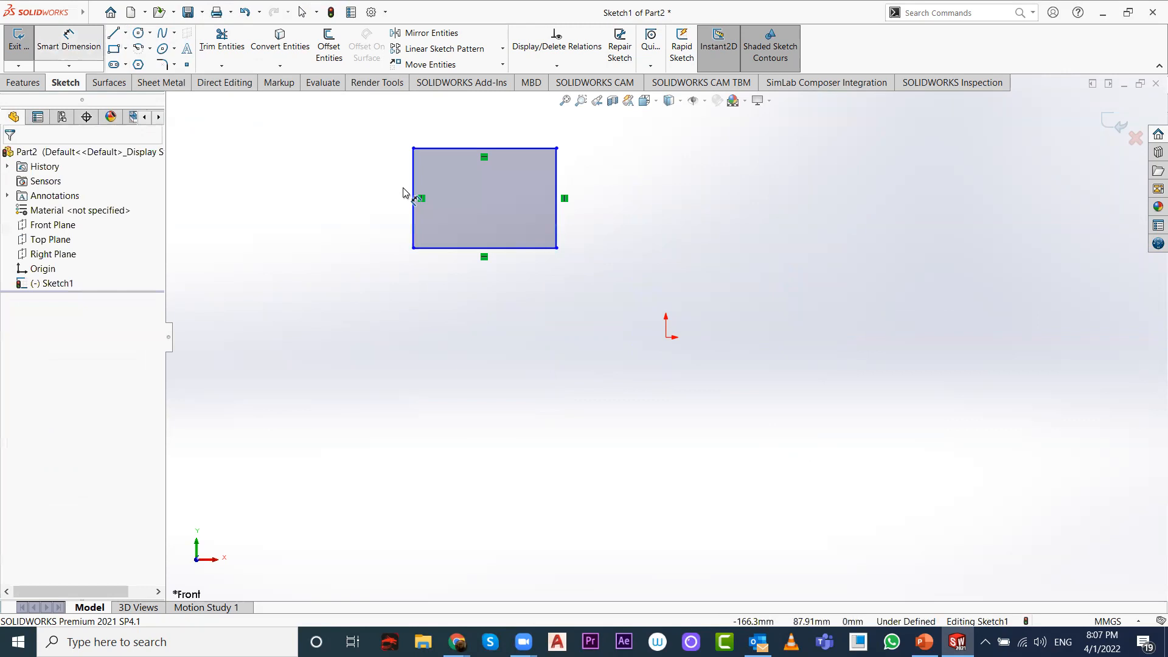
{"action": "left_click", "coordinate": [458, 248]}
{"action": "left_click", "coordinate": [470, 301]}
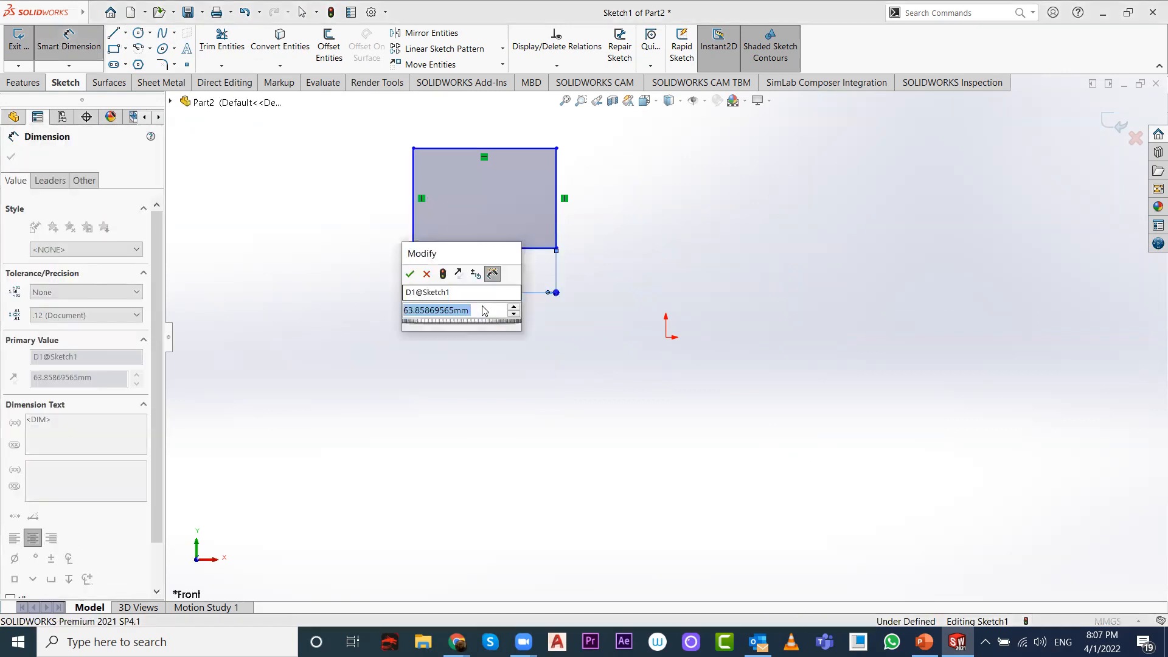
{"action": "type", "text": "70"}
{"action": "key", "text": "Return"}
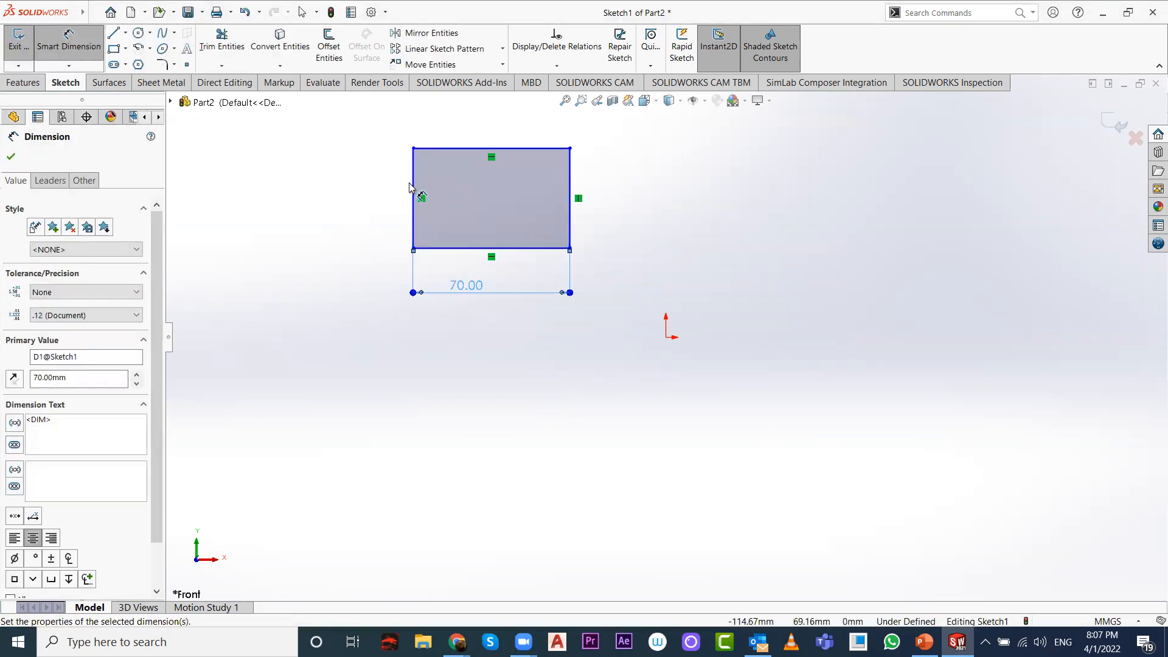
{"action": "left_click", "coordinate": [414, 186]}
{"action": "left_click", "coordinate": [361, 196]}
{"action": "type", "text": "50"}
{"action": "key", "text": "Return"}
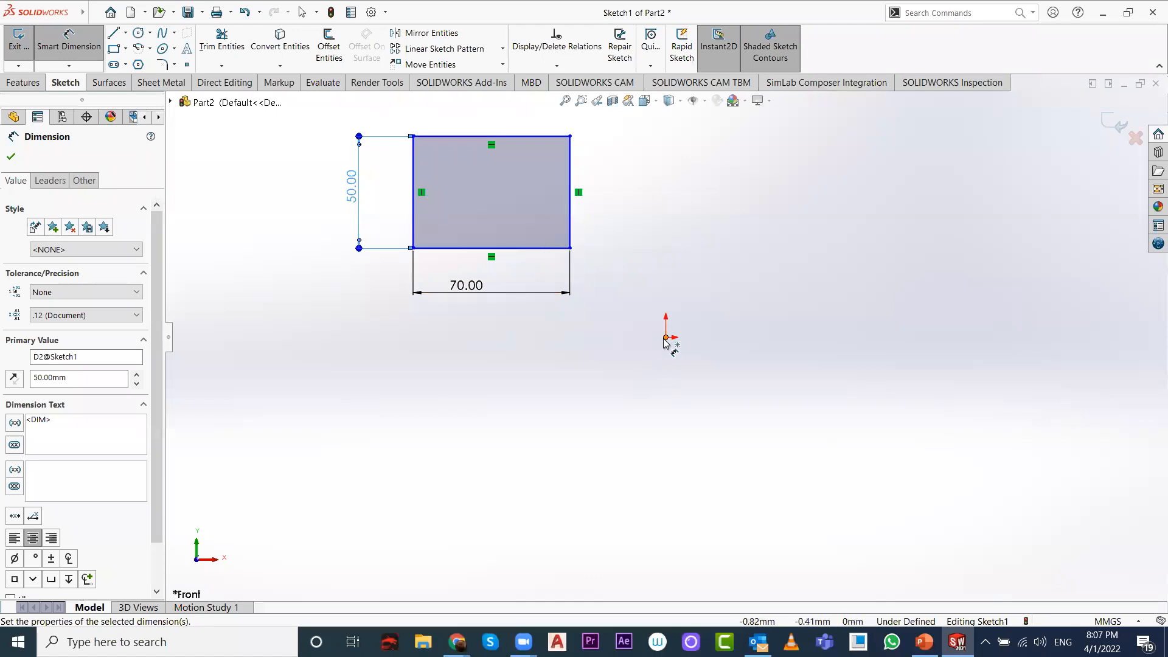
Step: Place the rectangle 45 mm horizontally and 40 mm vertically from the origin
{"action": "left_click", "coordinate": [571, 230]}
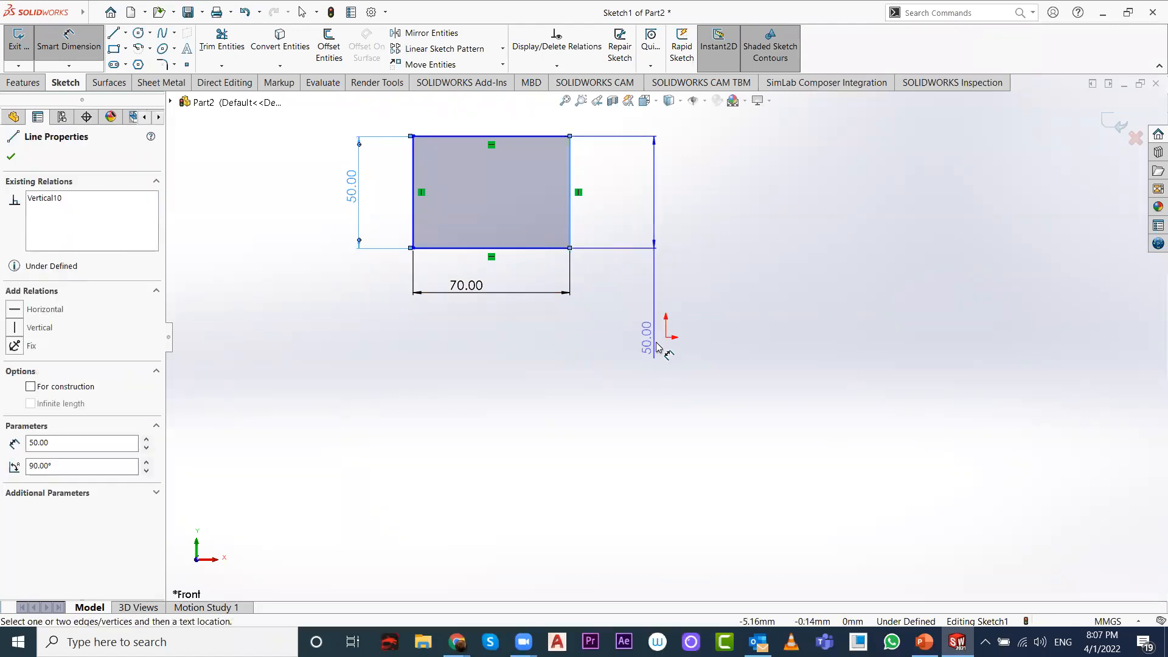
{"action": "left_click", "coordinate": [665, 336]}
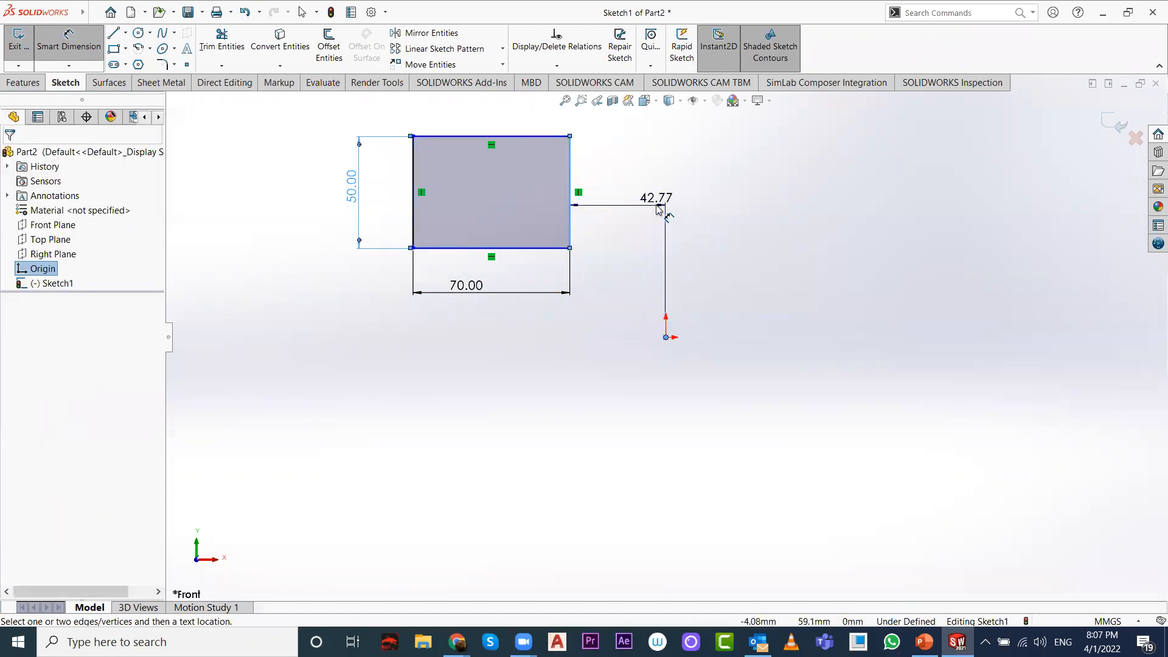
{"action": "left_click", "coordinate": [658, 207]}
{"action": "type", "text": "45"}
{"action": "key", "text": "Return"}
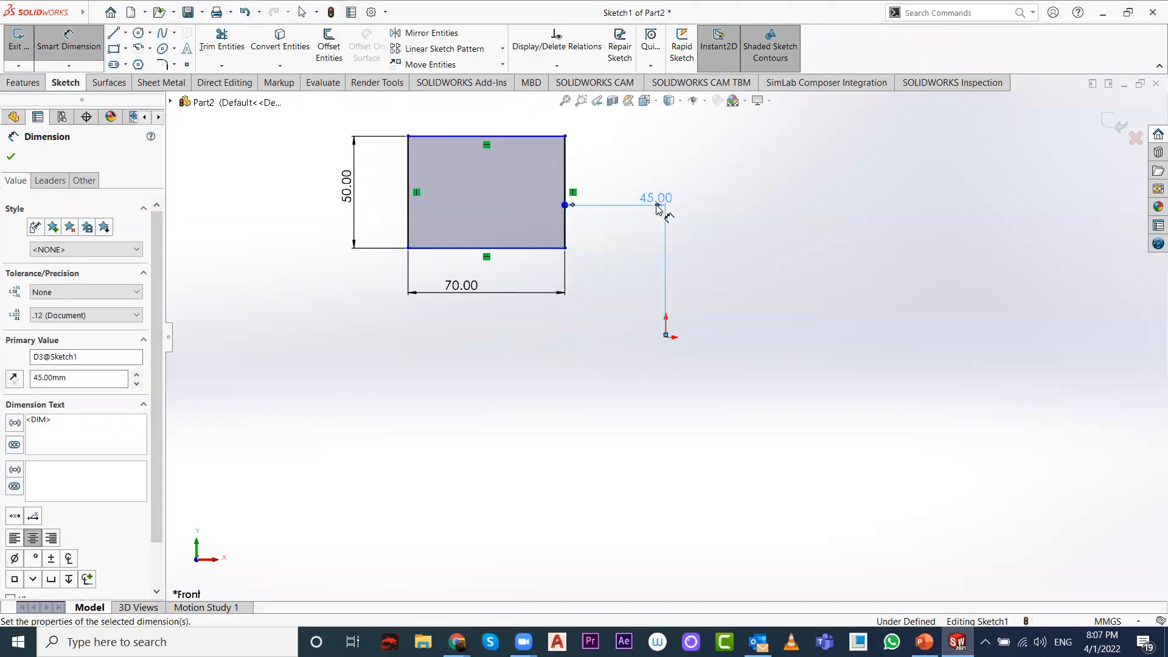
{"action": "left_click", "coordinate": [516, 249]}
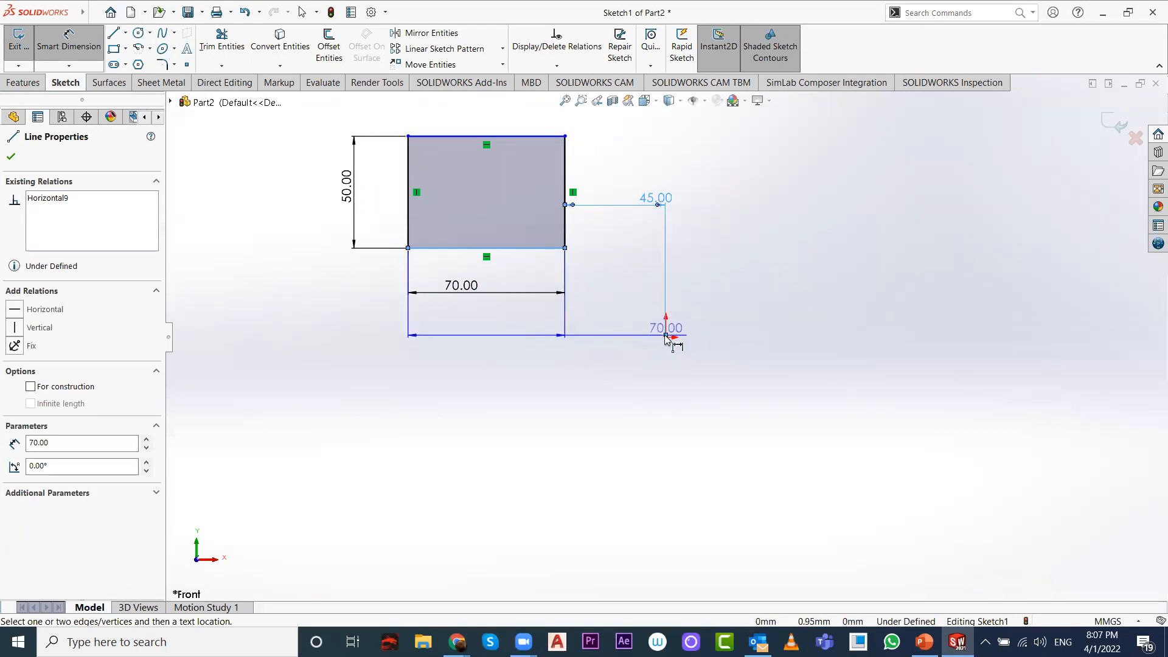
{"action": "left_click", "coordinate": [666, 335]}
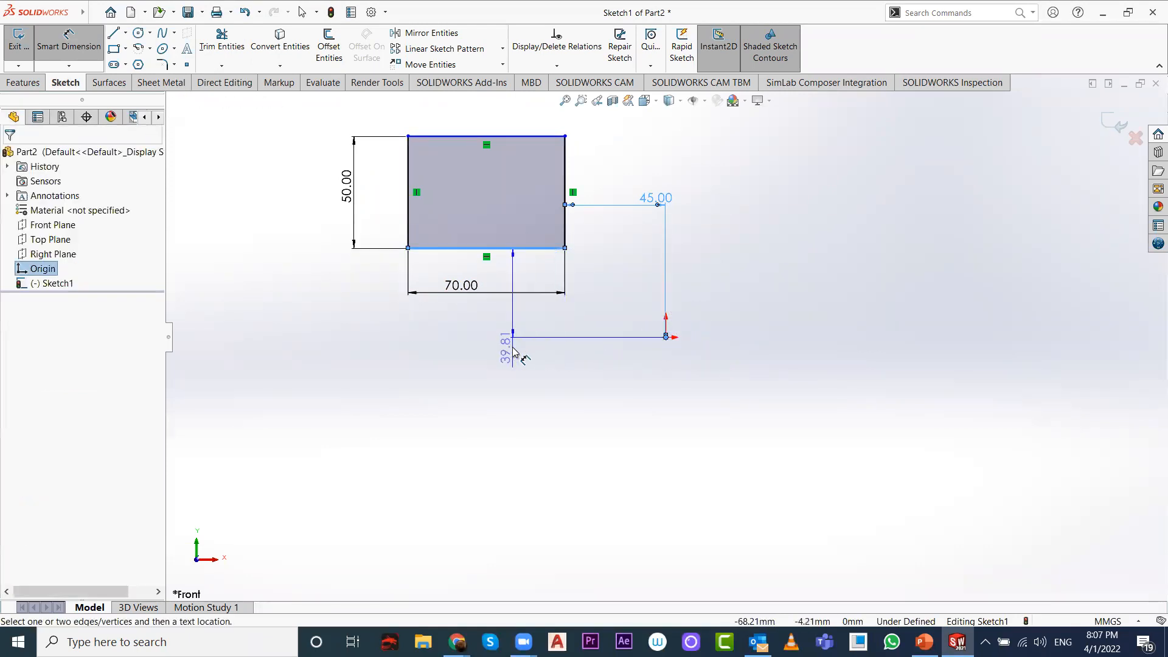
{"action": "left_click", "coordinate": [608, 332]}
{"action": "type", "text": "40"}
{"action": "key", "text": "Return"}
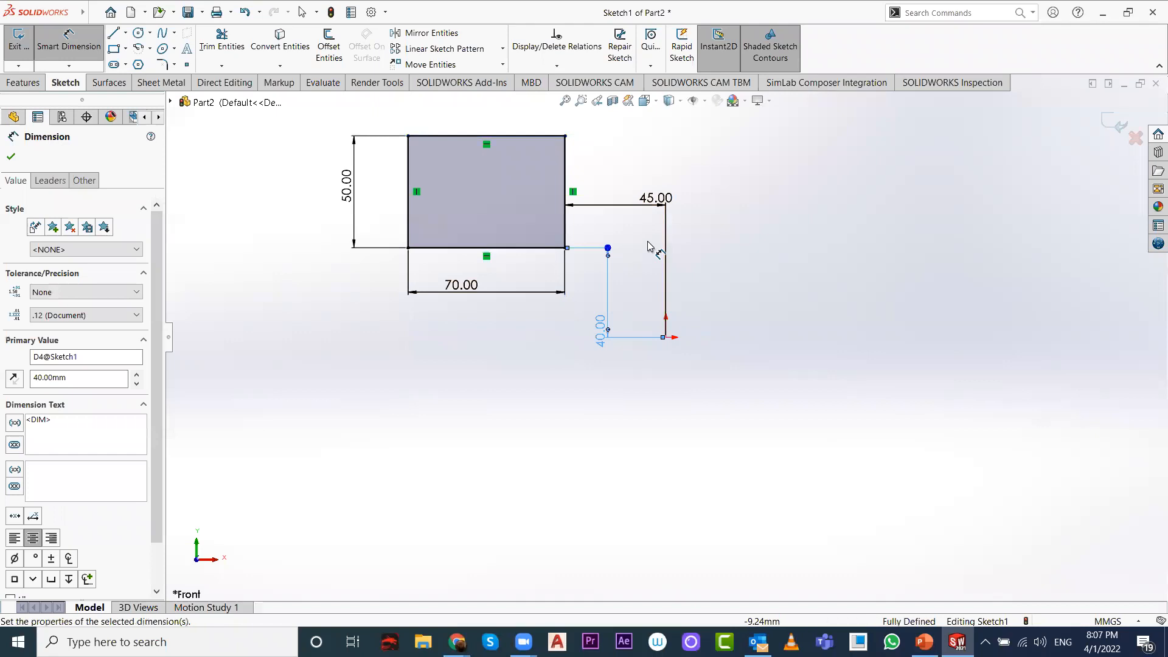
Step: Delete the rectangle and all its dimensions, leaving only the origin
{"action": "key", "text": "Escape"}
{"action": "mouse_move", "coordinate": [323, 121]}
{"action": "left_mouse_down"}
{"action": "mouse_move", "coordinate": [751, 323]}
{"action": "mouse_move", "coordinate": [821, 372]}
{"action": "left_mouse_up"}
{"action": "key", "text": "Delete"}
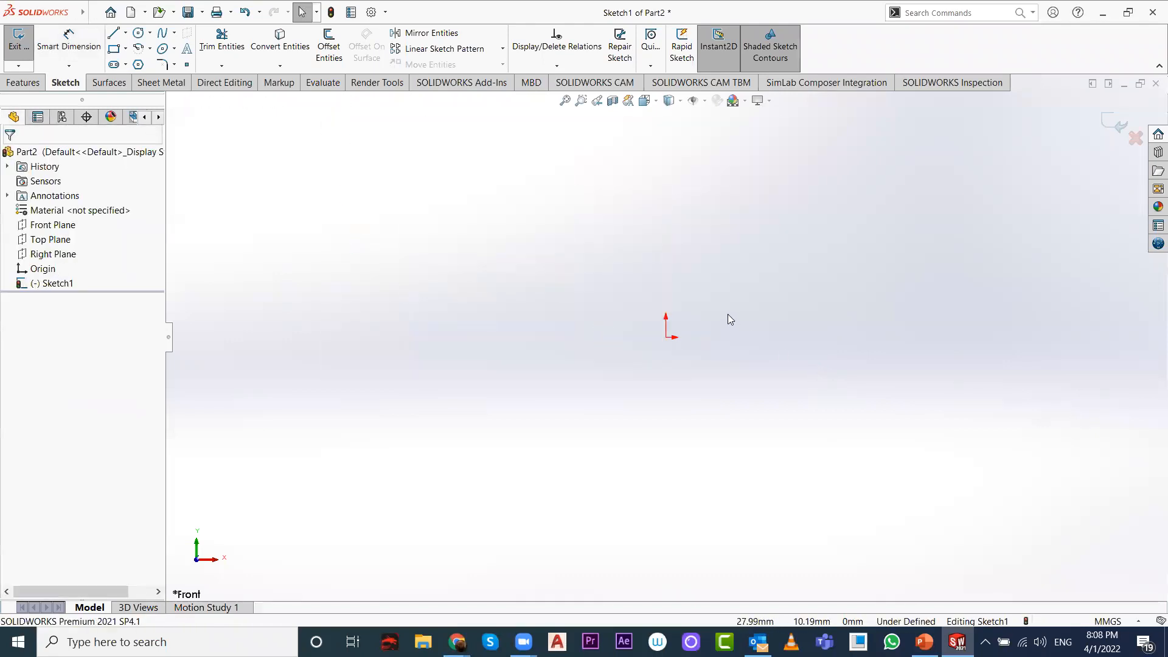
Step: Draw a center rectangle centred on the origin
{"action": "left_click", "coordinate": [125, 49]}
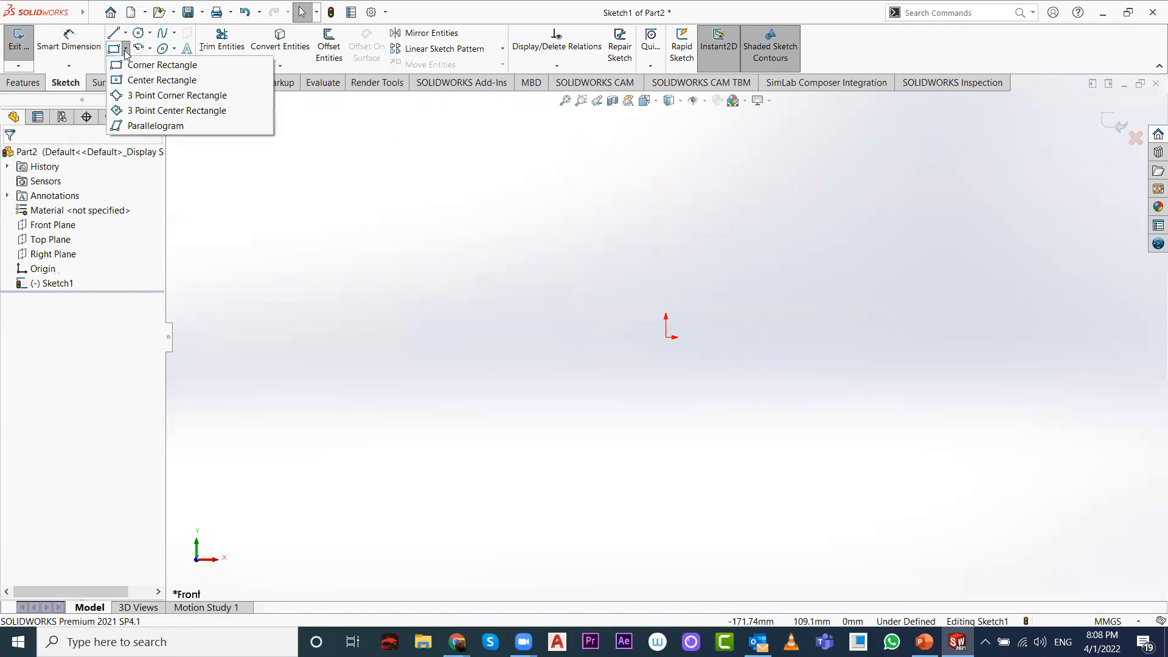
{"action": "left_click", "coordinate": [154, 80]}
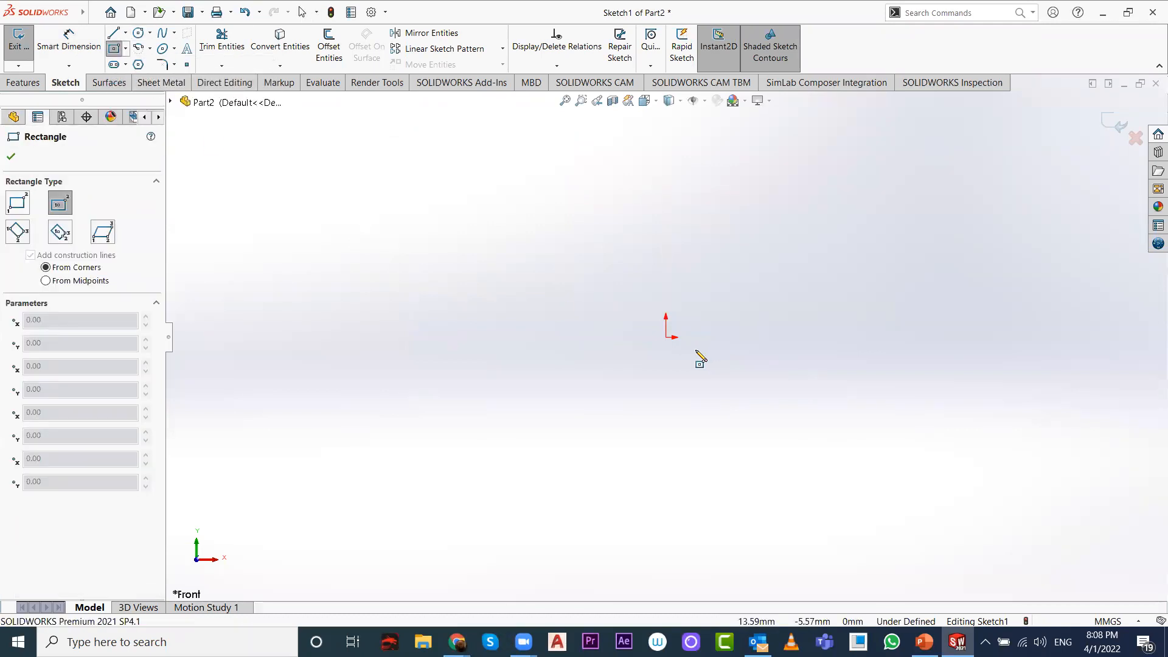
{"action": "left_click", "coordinate": [667, 337]}
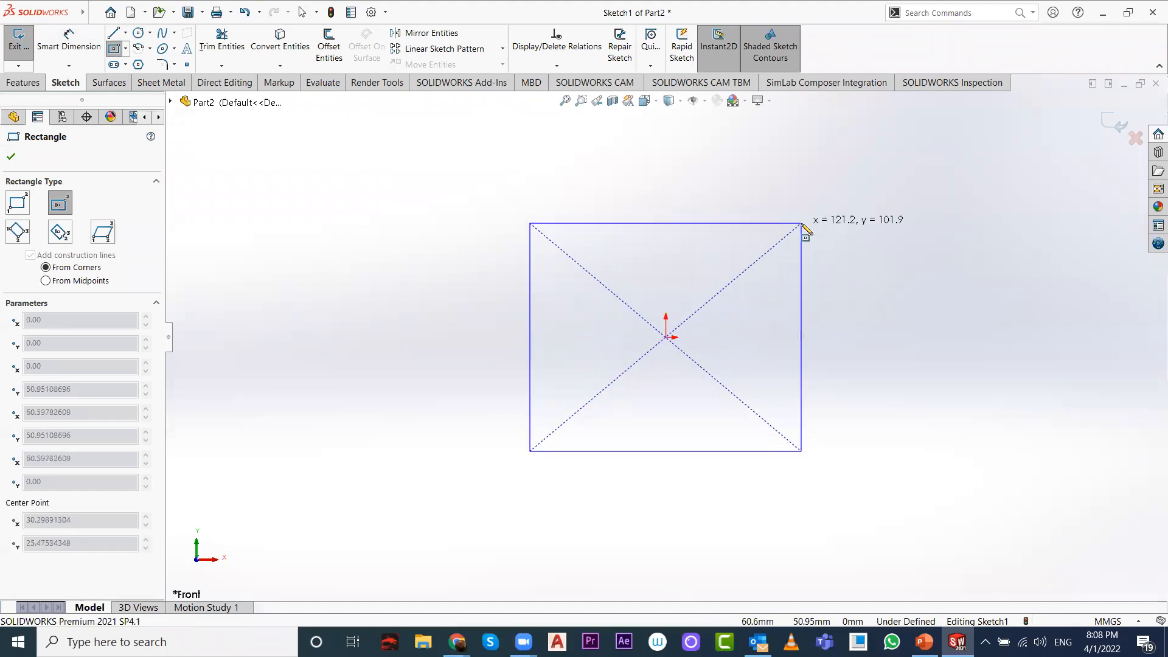
{"action": "left_click", "coordinate": [802, 224]}
Step: Dimension the rectangle's top edge 120 mm and right edge 100 mm
{"action": "left_click", "coordinate": [69, 39]}
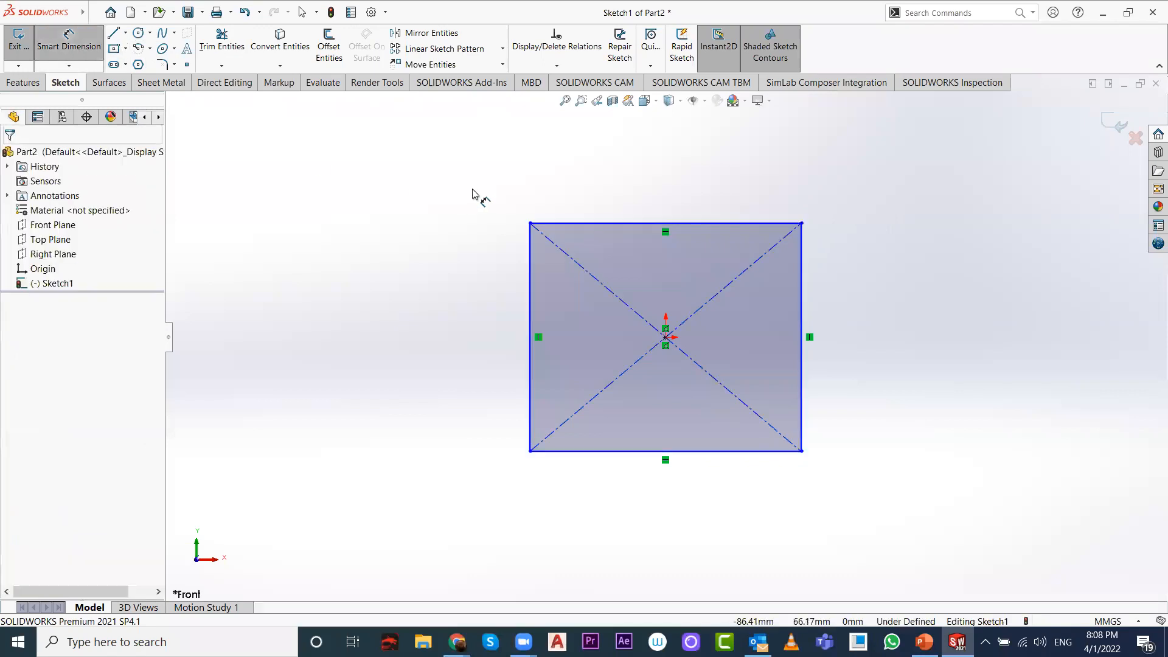
{"action": "left_click", "coordinate": [600, 224]}
{"action": "left_click", "coordinate": [596, 189]}
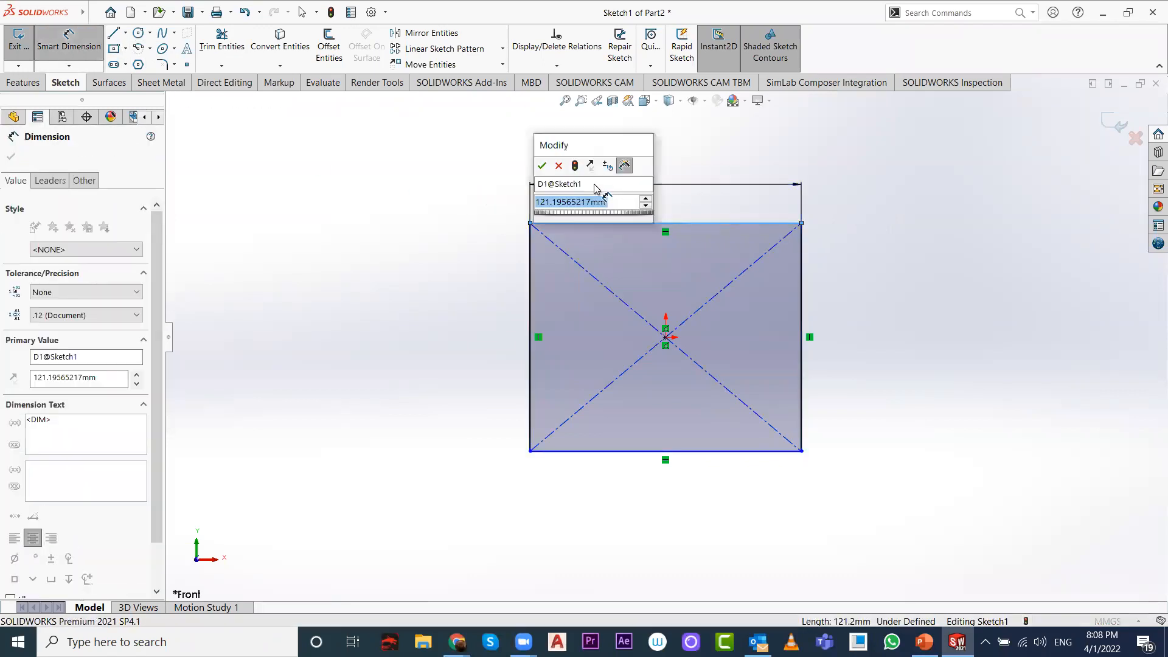
{"action": "type", "text": "120"}
{"action": "key", "text": "Return"}
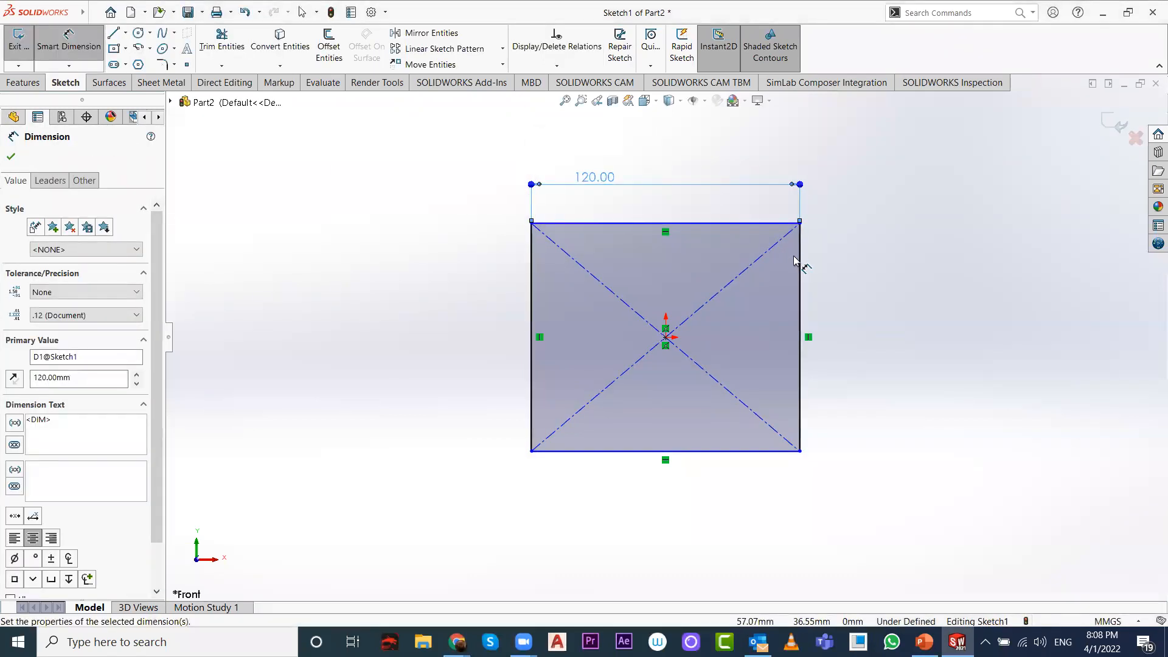
{"action": "left_click", "coordinate": [799, 262]}
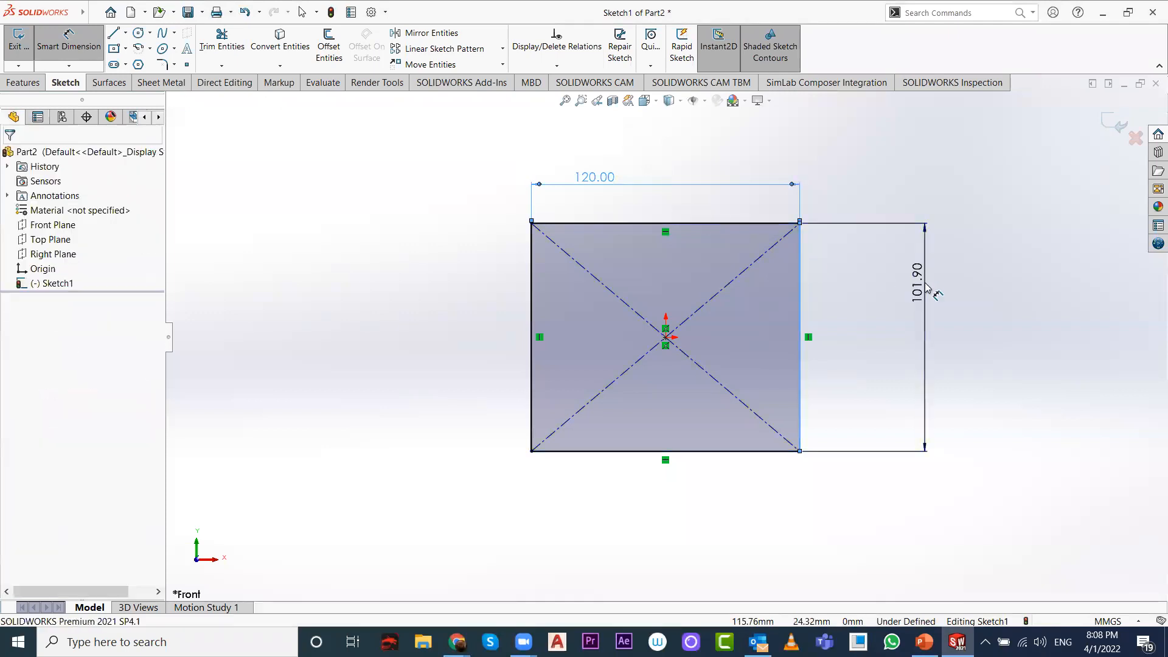
{"action": "left_click", "coordinate": [925, 287]}
{"action": "type", "text": "100"}
{"action": "key", "text": "Return"}
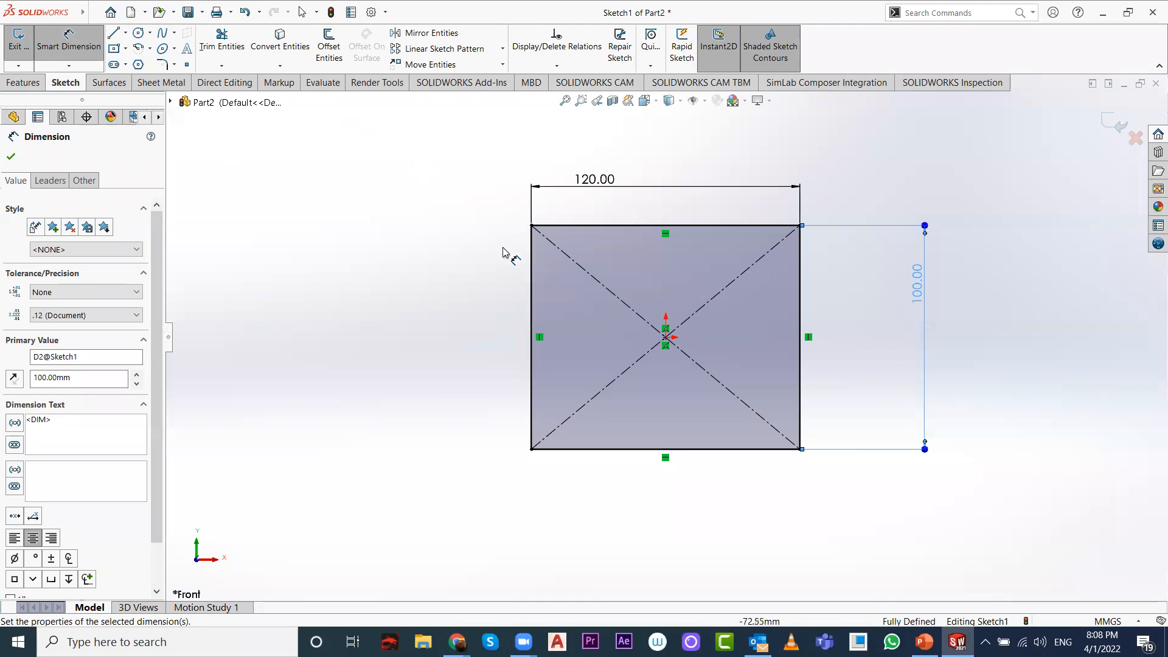
{"action": "left_click", "coordinate": [126, 49]}
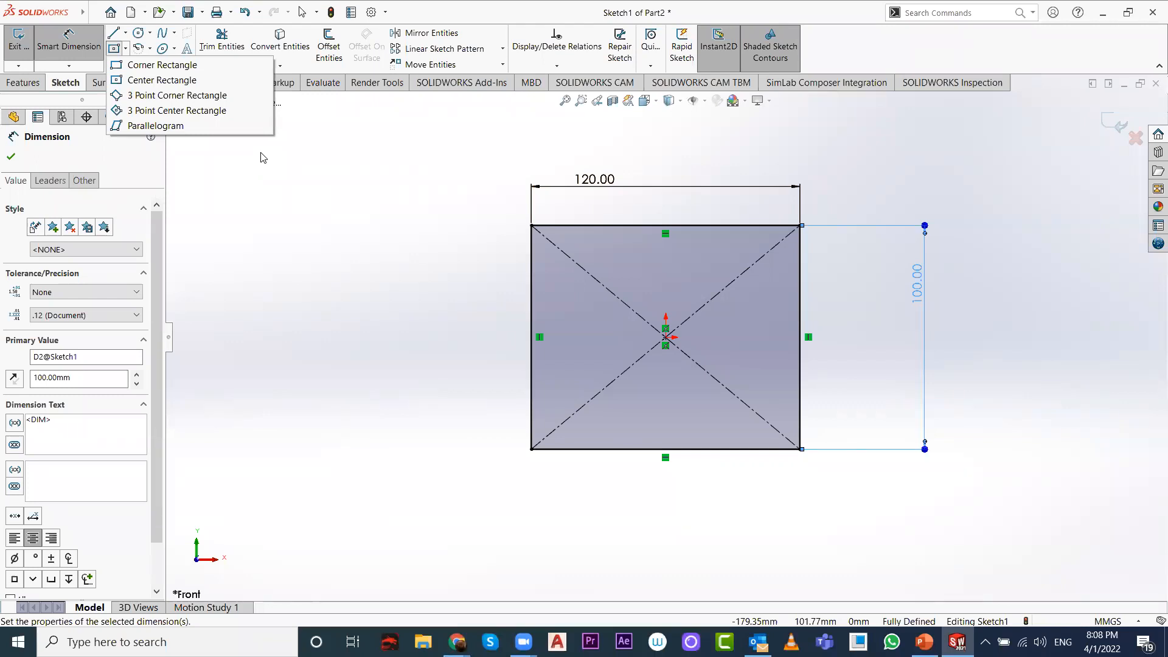
{"action": "left_click", "coordinate": [334, 197]}
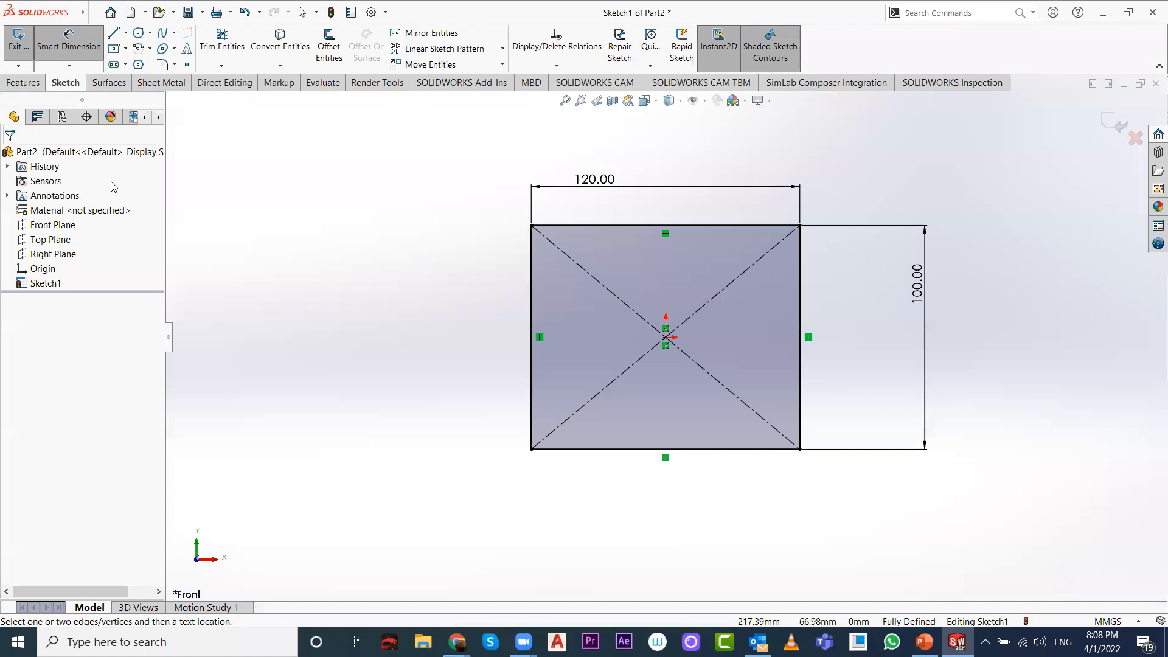
{"action": "left_click", "coordinate": [27, 82]}
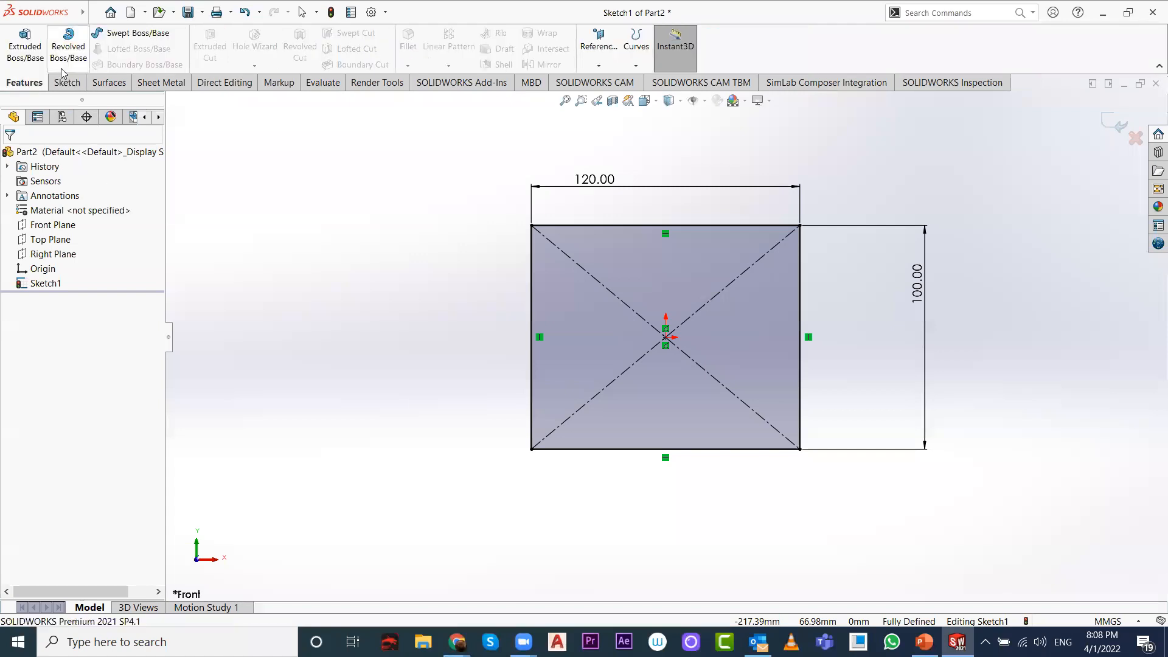
{"action": "left_click", "coordinate": [26, 54]}
{"action": "left_click_drag", "start_coordinate": [575, 364], "coordinate": [492, 438]}
{"action": "left_click", "coordinate": [11, 158]}
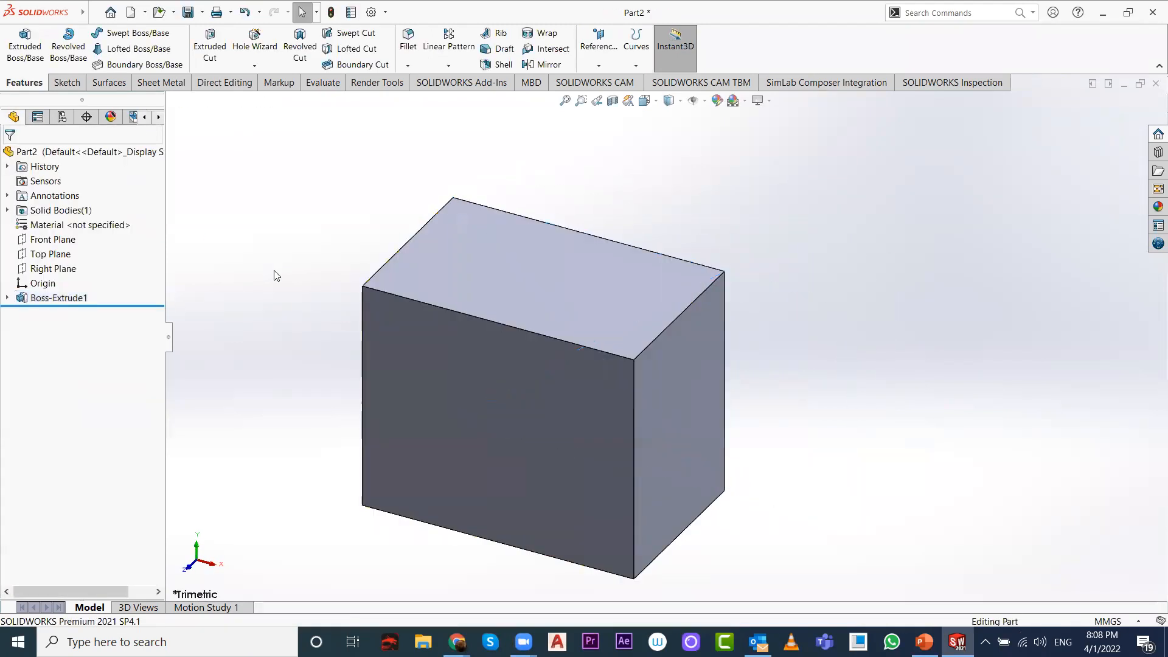
{"action": "scroll", "coordinate": [279, 265], "scroll_direction": "up", "scroll_amount": 3}
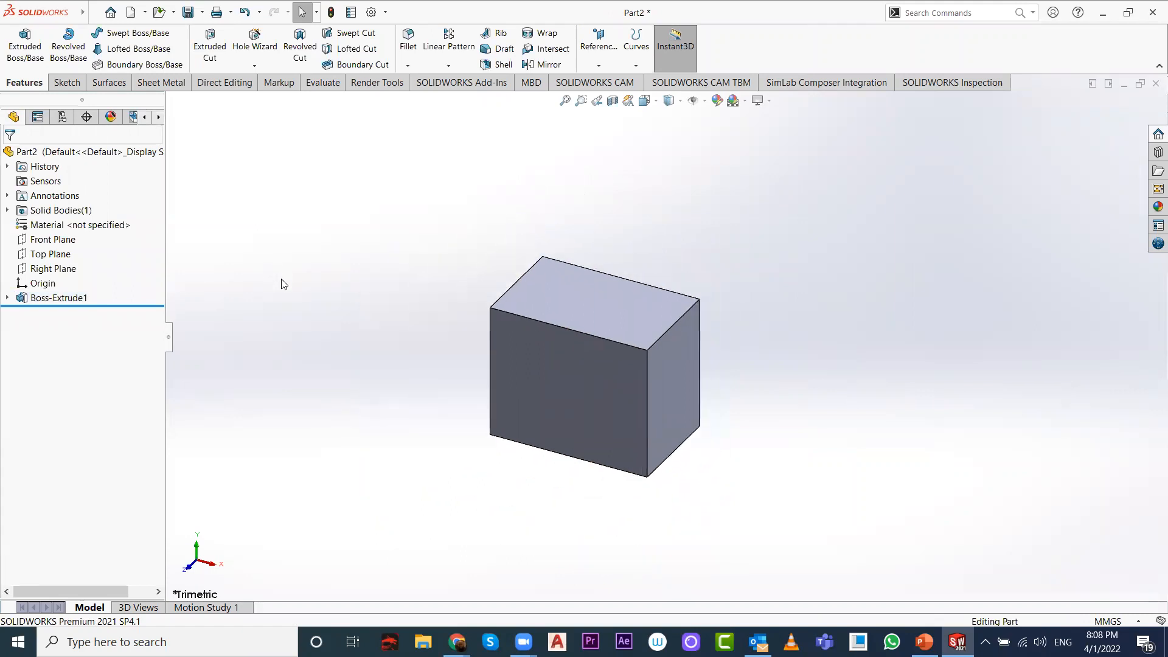
{"action": "scroll", "coordinate": [404, 410], "scroll_direction": "down", "scroll_amount": 2}
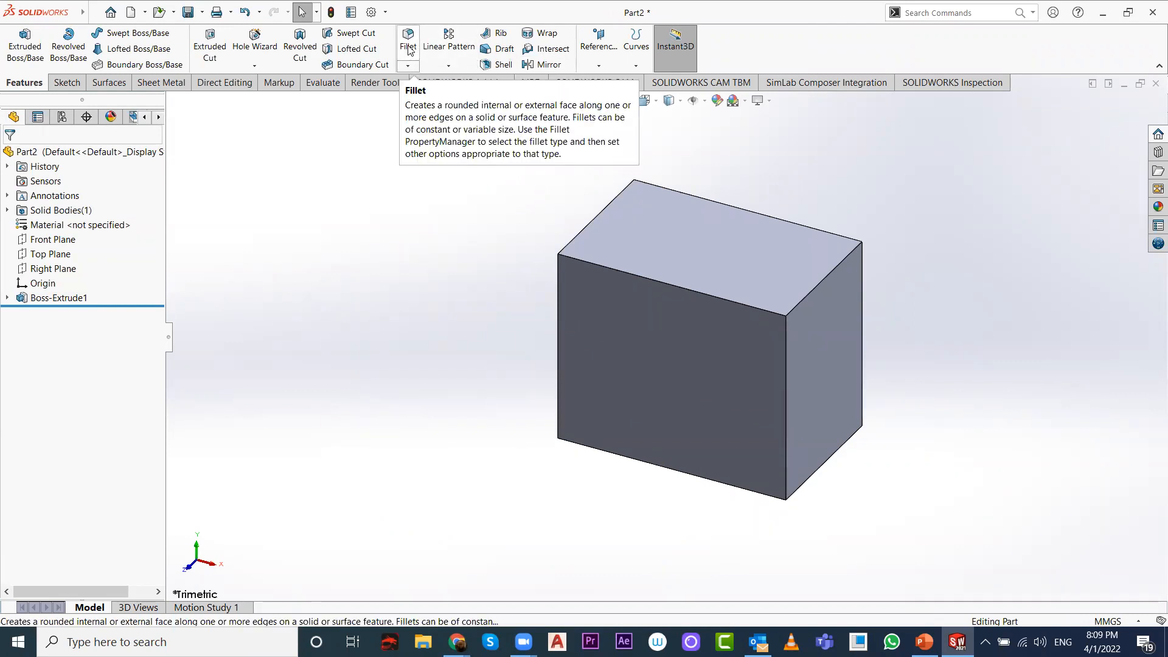
Step: Add Fillet1 with a 60 mm radius on the box's top right edge
{"action": "left_click", "coordinate": [407, 65]}
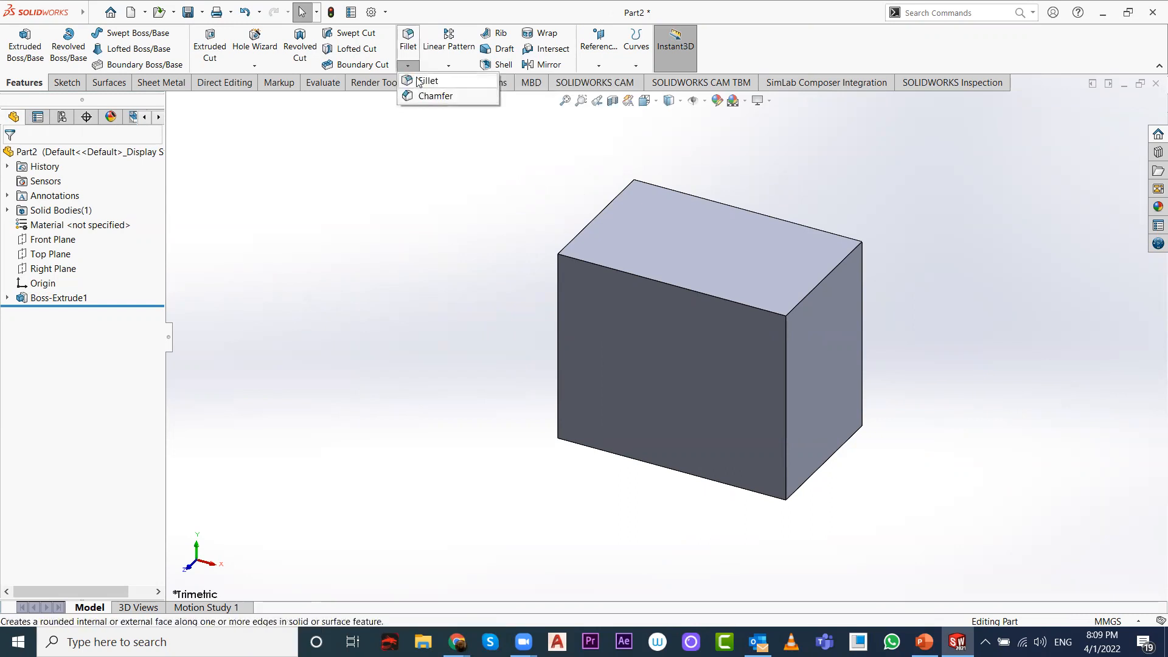
{"action": "left_click", "coordinate": [428, 80]}
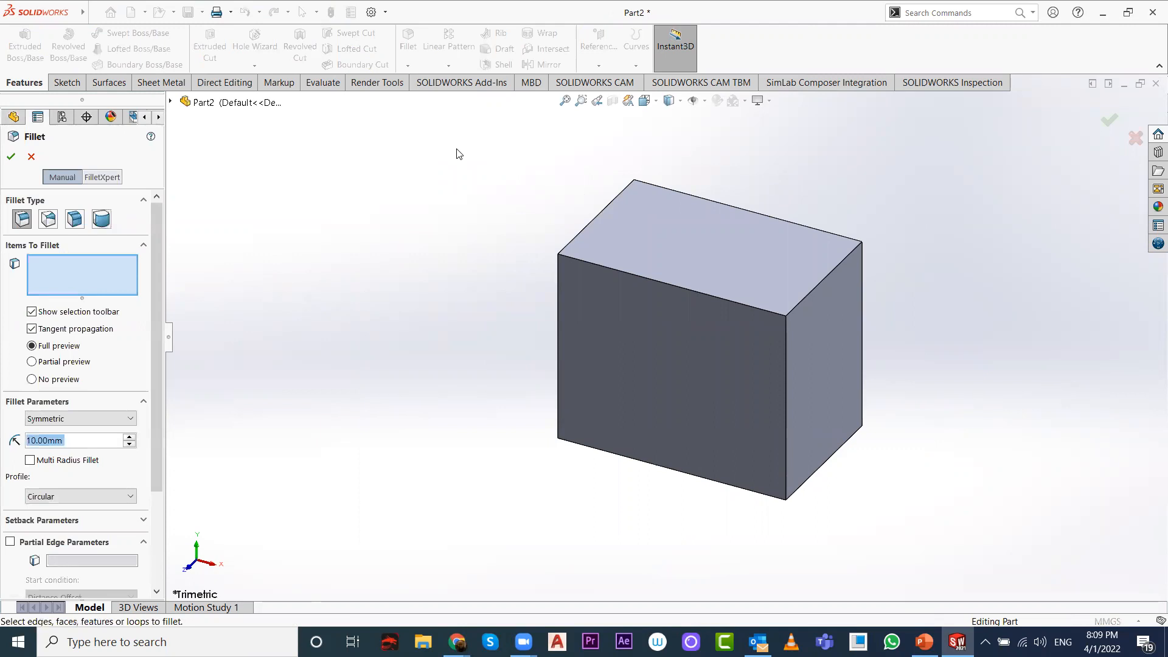
{"action": "left_click", "coordinate": [827, 275]}
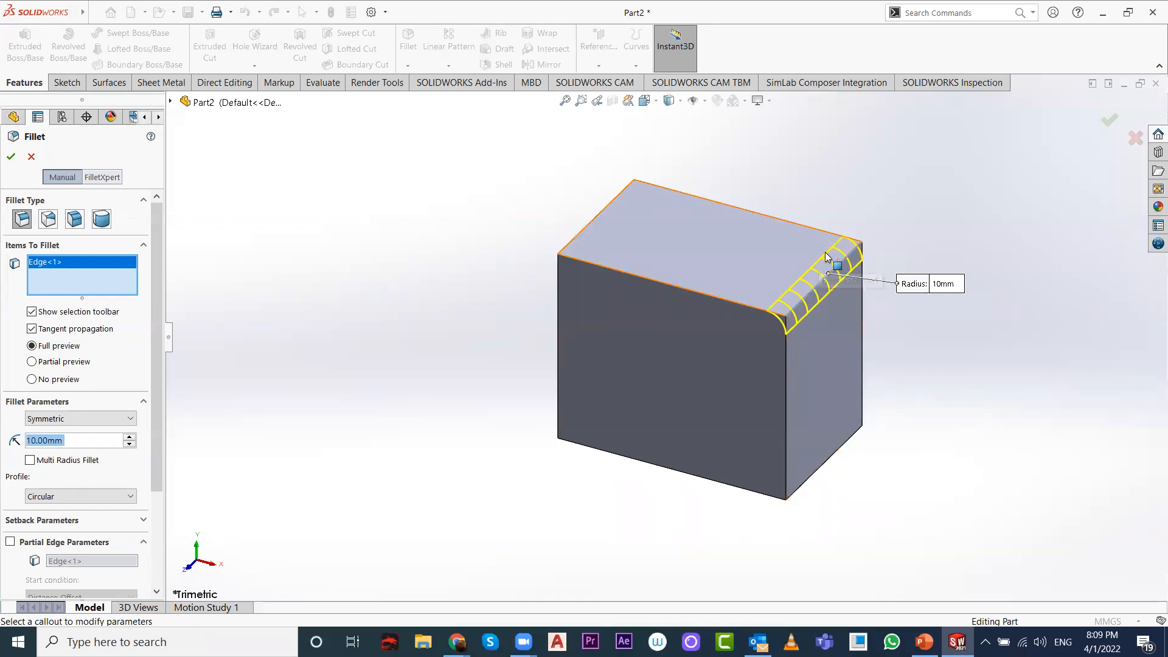
{"action": "left_click", "coordinate": [129, 437]}
{"action": "left_click", "coordinate": [129, 437]}
{"action": "left_click", "coordinate": [129, 437]}
{"action": "left_click", "coordinate": [129, 437]}
{"action": "left_click", "coordinate": [129, 436]}
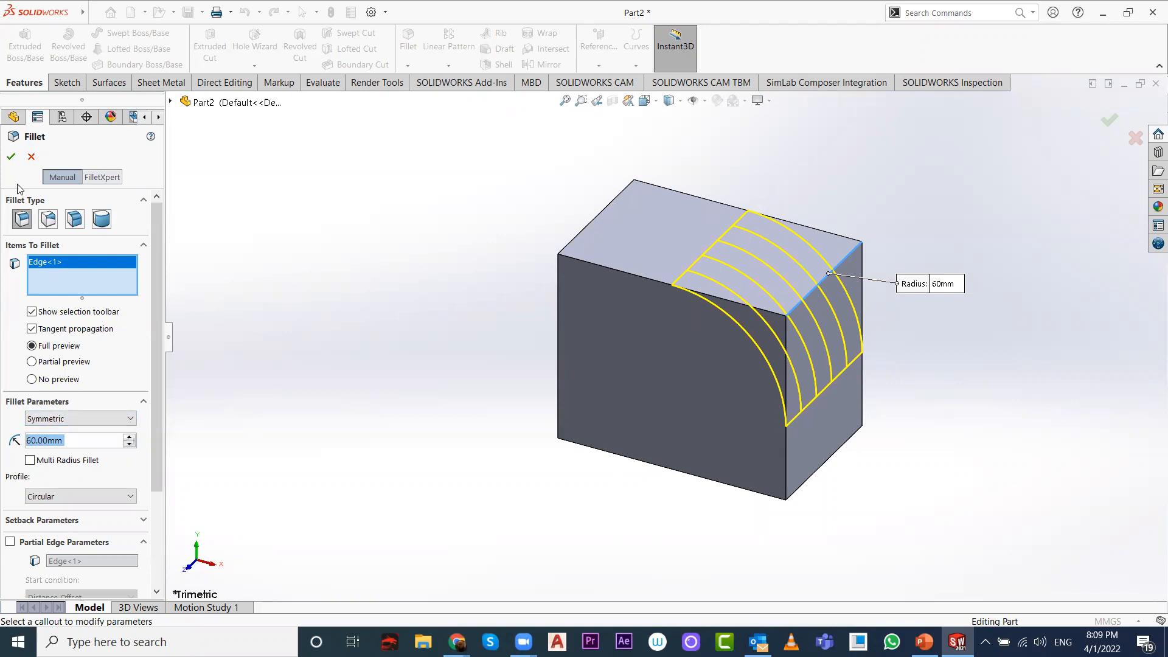
{"action": "left_click", "coordinate": [11, 157]}
{"action": "middle_click_drag", "start_coordinate": [749, 306], "coordinate": [764, 257]}
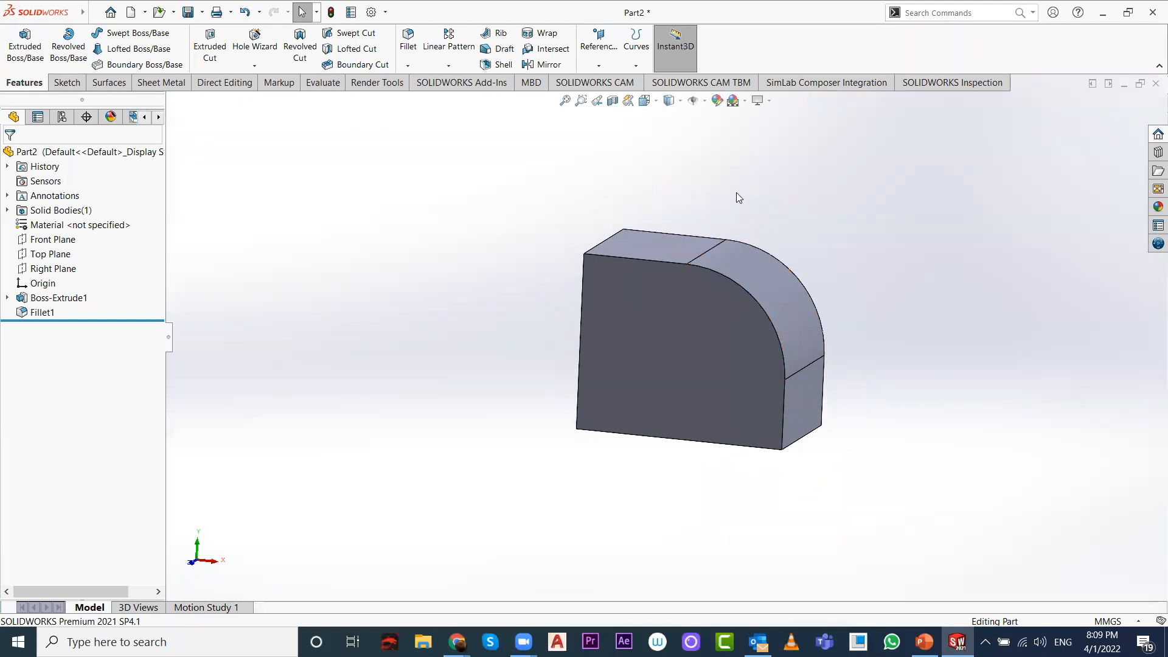
{"action": "left_click", "coordinate": [74, 300]}
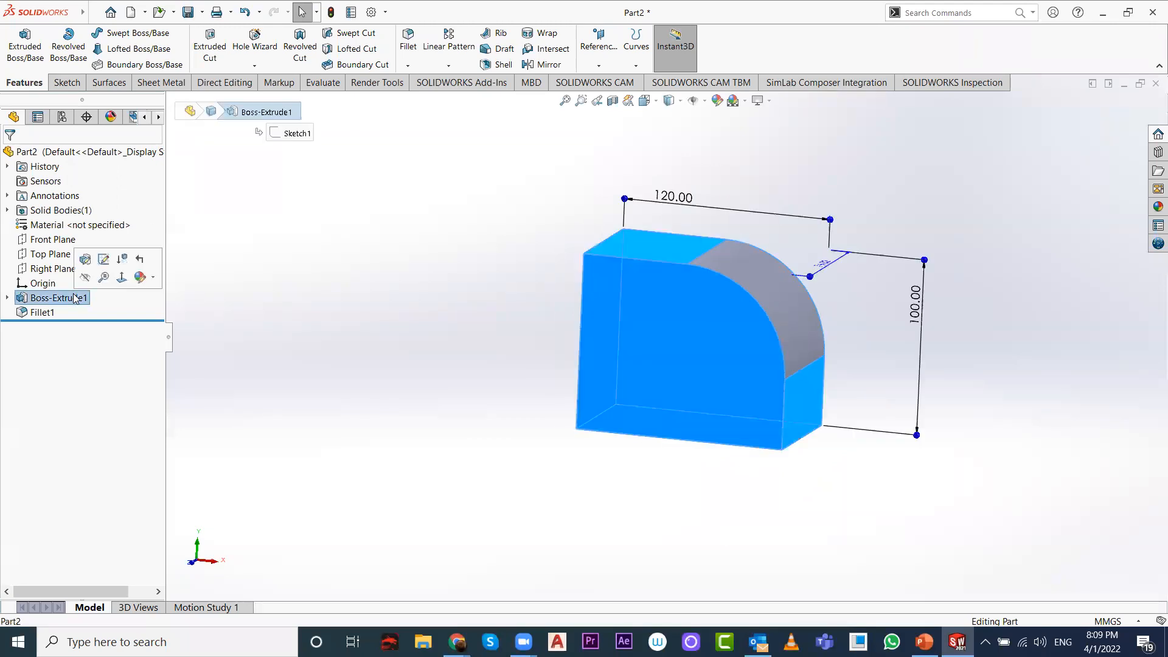
Step: Edit Sketch1 and view it normal to the sketch plane
{"action": "left_click", "coordinate": [103, 262]}
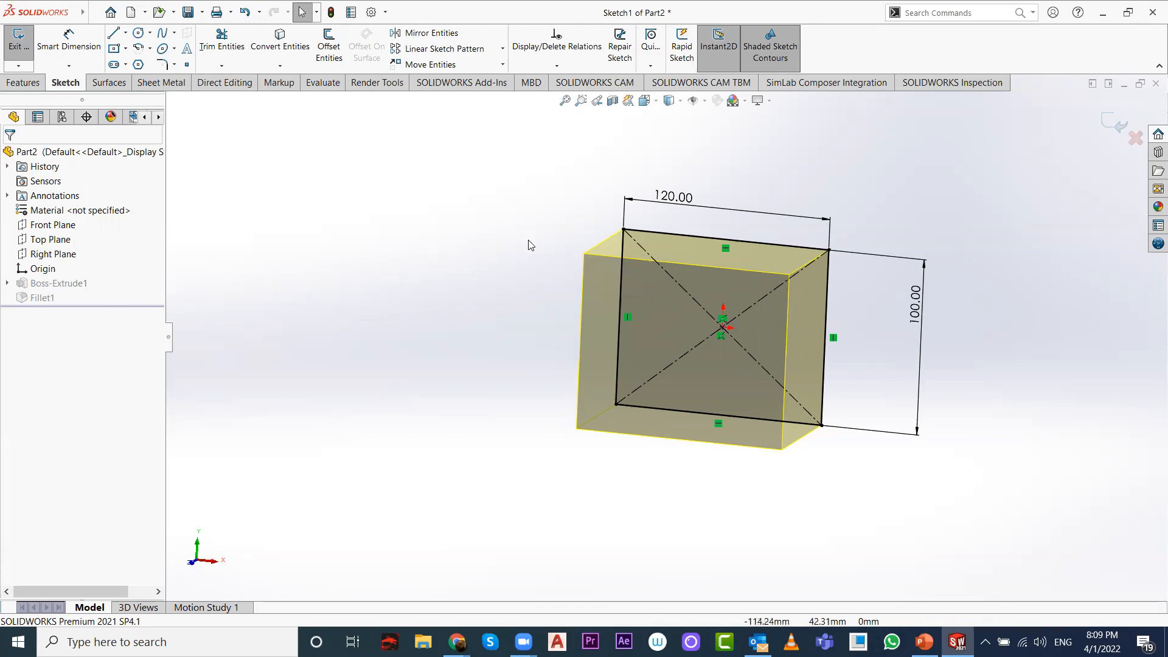
{"action": "left_click", "coordinate": [645, 100]}
{"action": "left_click", "coordinate": [709, 173]}
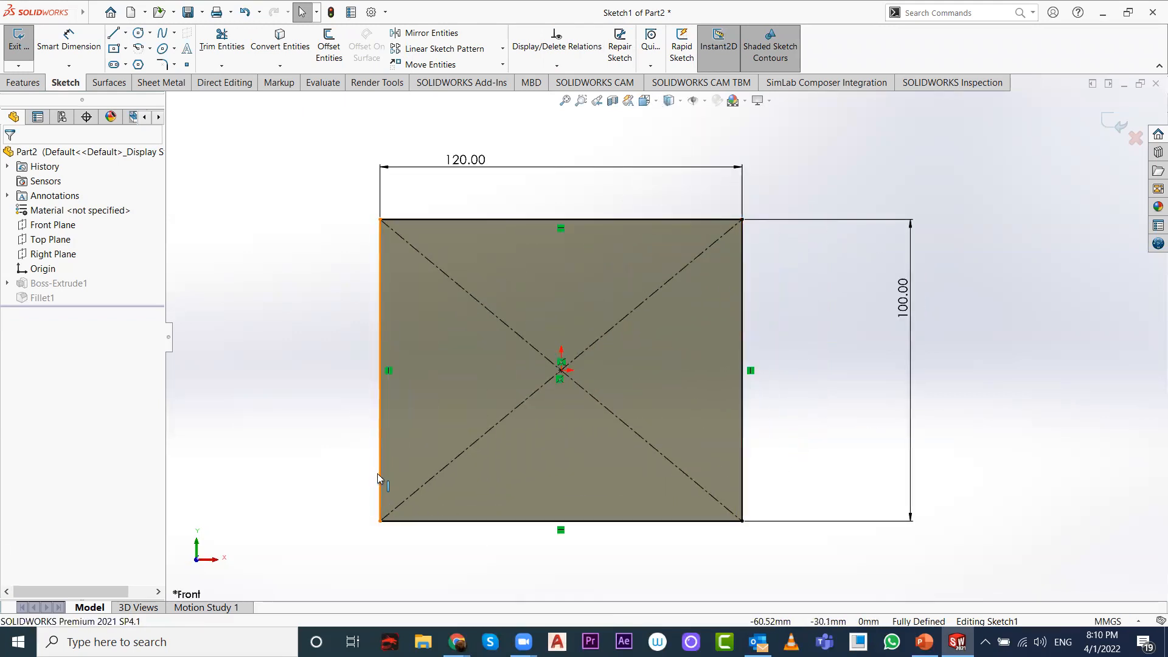
Step: Fillet the rectangle's bottom-left corner at 40 mm and exit the sketch to rebuild
{"action": "left_click", "coordinate": [162, 65]}
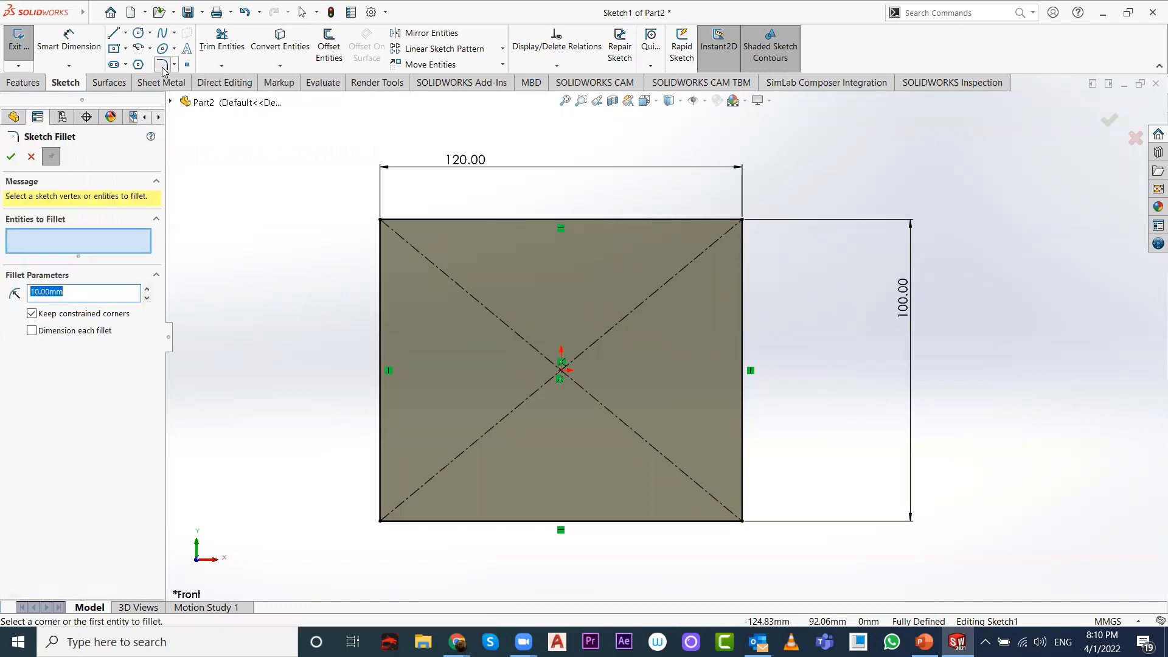
{"action": "left_click", "coordinate": [380, 526]}
{"action": "left_click", "coordinate": [147, 290]}
{"action": "left_click", "coordinate": [148, 290]}
{"action": "left_click", "coordinate": [148, 290]}
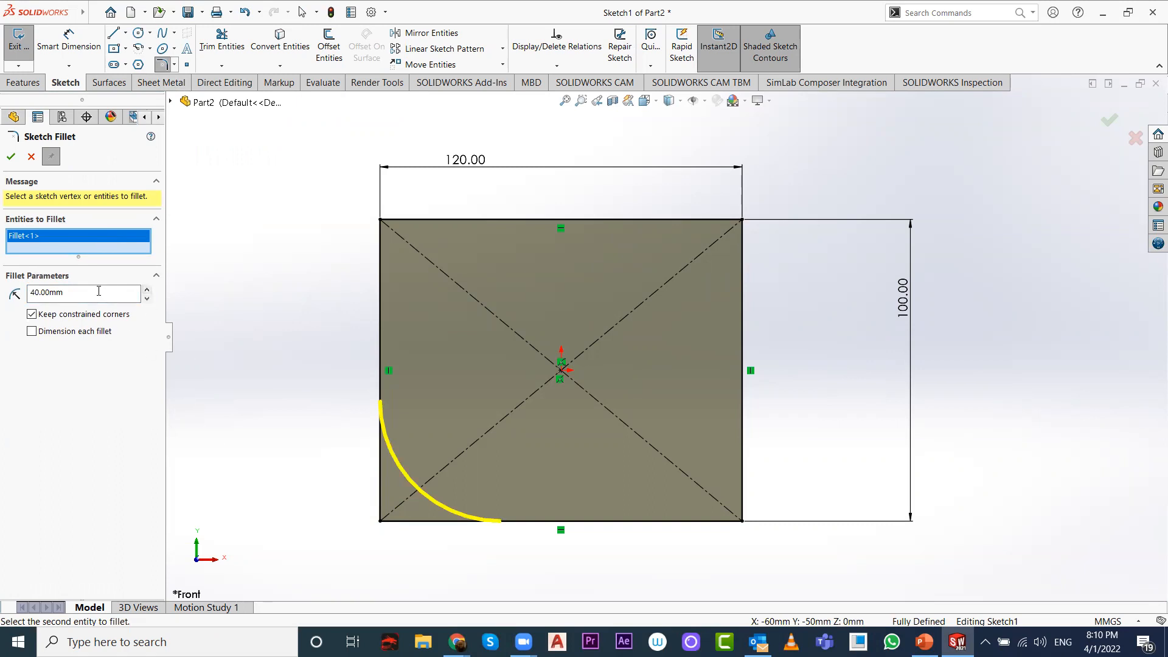
{"action": "left_click", "coordinate": [16, 163]}
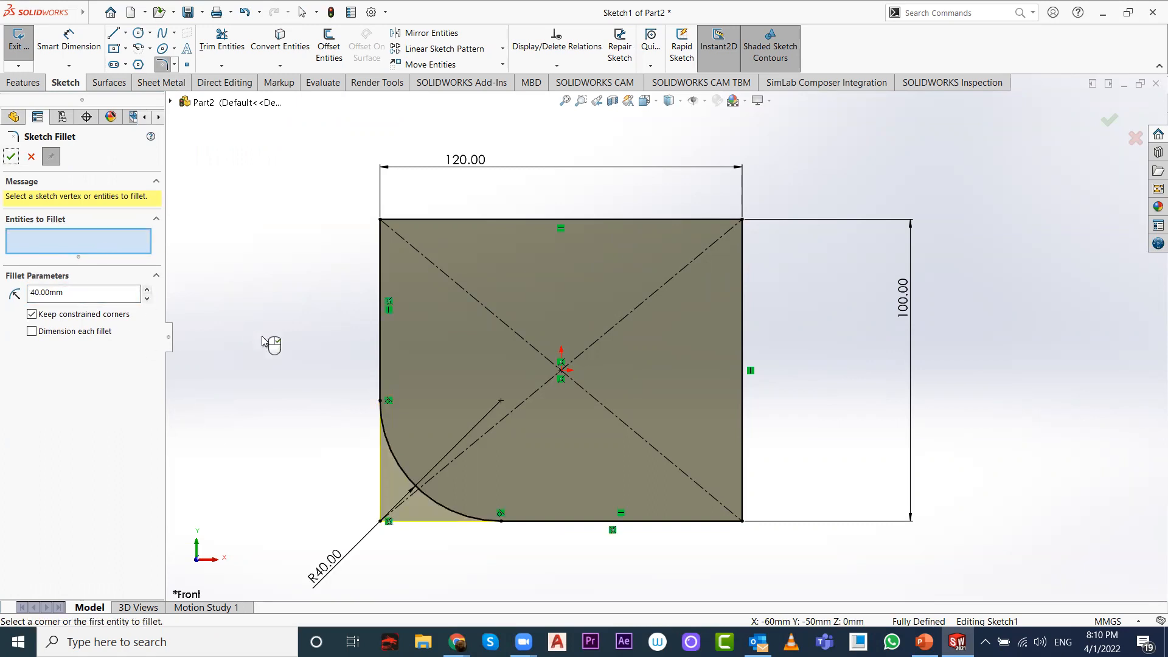
{"action": "left_click", "coordinate": [12, 157]}
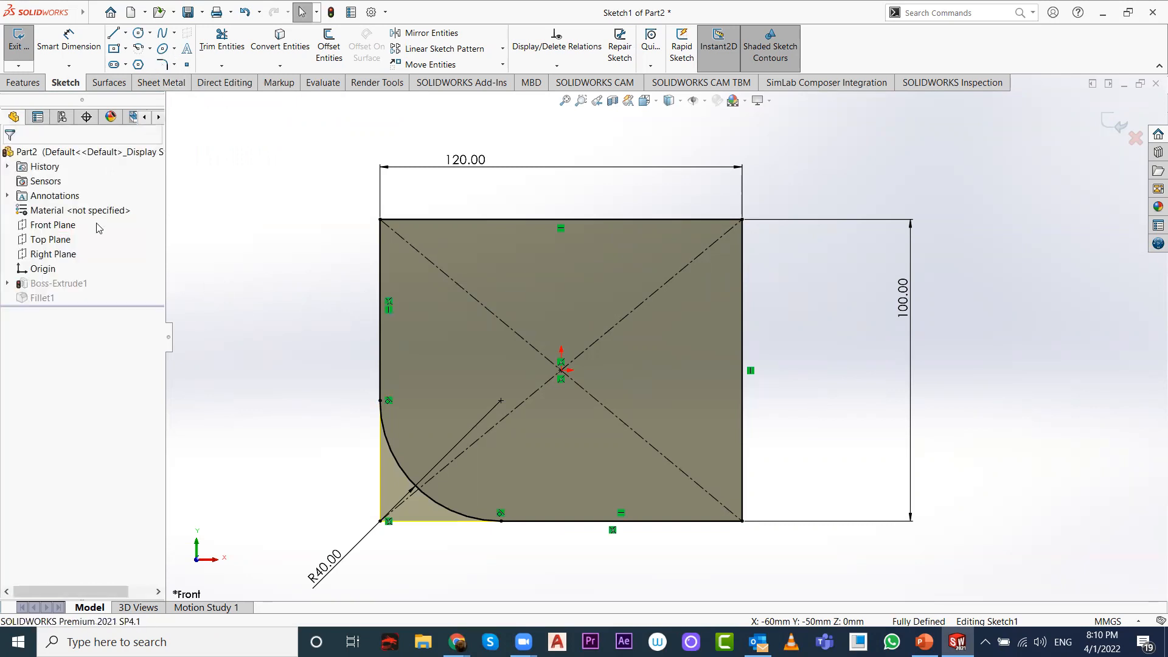
{"action": "left_click", "coordinate": [1109, 126]}
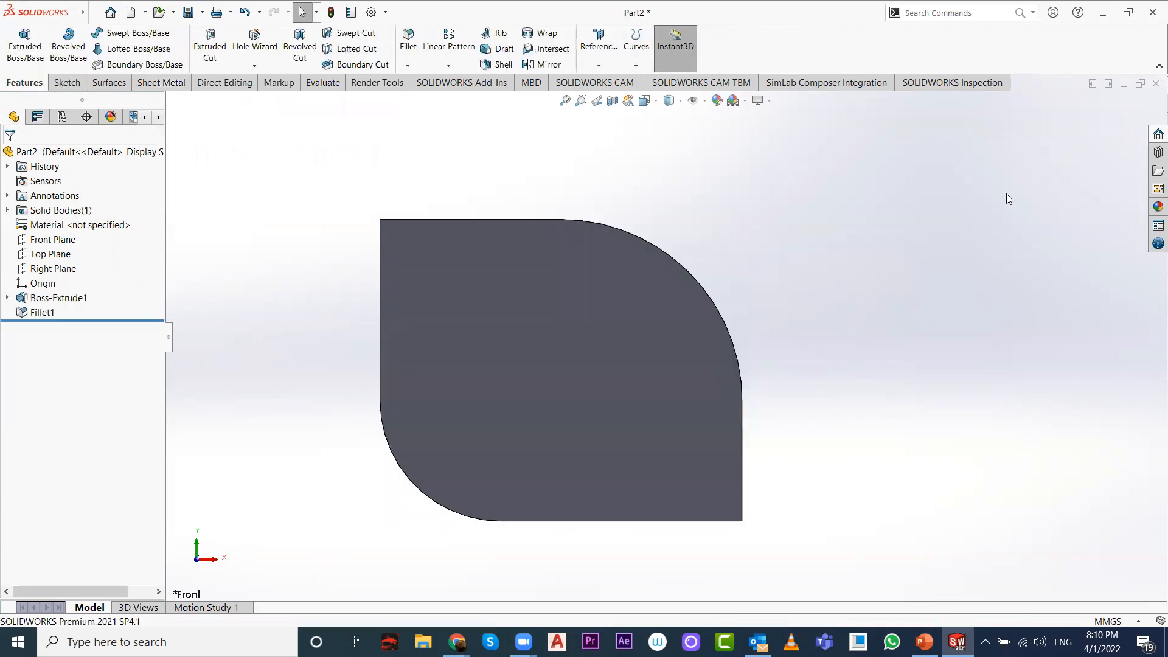
Step: Expand Boss-Extrude1 and select Sketch1 to show its outline on the model
{"action": "mouse_move", "coordinate": [1001, 195]}
{"action": "middle_mouse_down"}
{"action": "mouse_move", "coordinate": [886, 273]}
{"action": "mouse_move", "coordinate": [858, 316]}
{"action": "mouse_move", "coordinate": [928, 188]}
{"action": "mouse_move", "coordinate": [881, 271]}
{"action": "mouse_move", "coordinate": [862, 348]}
{"action": "mouse_move", "coordinate": [1014, 258]}
{"action": "mouse_move", "coordinate": [923, 339]}
{"action": "mouse_move", "coordinate": [919, 218]}
{"action": "mouse_move", "coordinate": [923, 391]}
{"action": "mouse_move", "coordinate": [878, 320]}
{"action": "middle_mouse_up"}
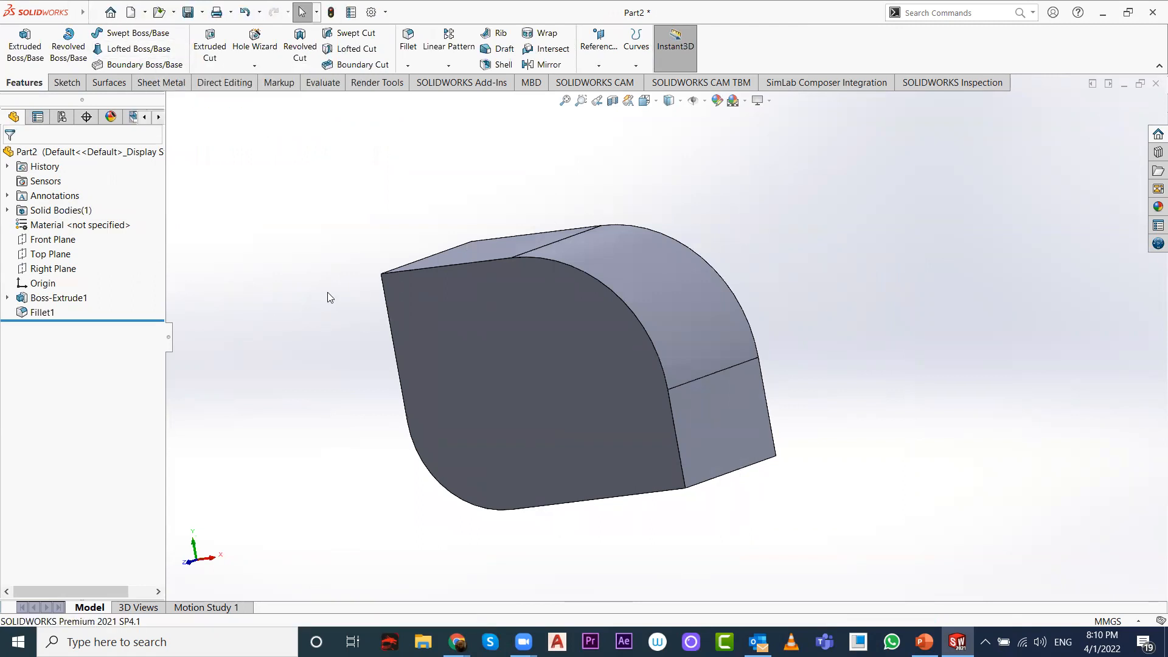
{"action": "middle_click_drag", "start_coordinate": [437, 415], "coordinate": [468, 504]}
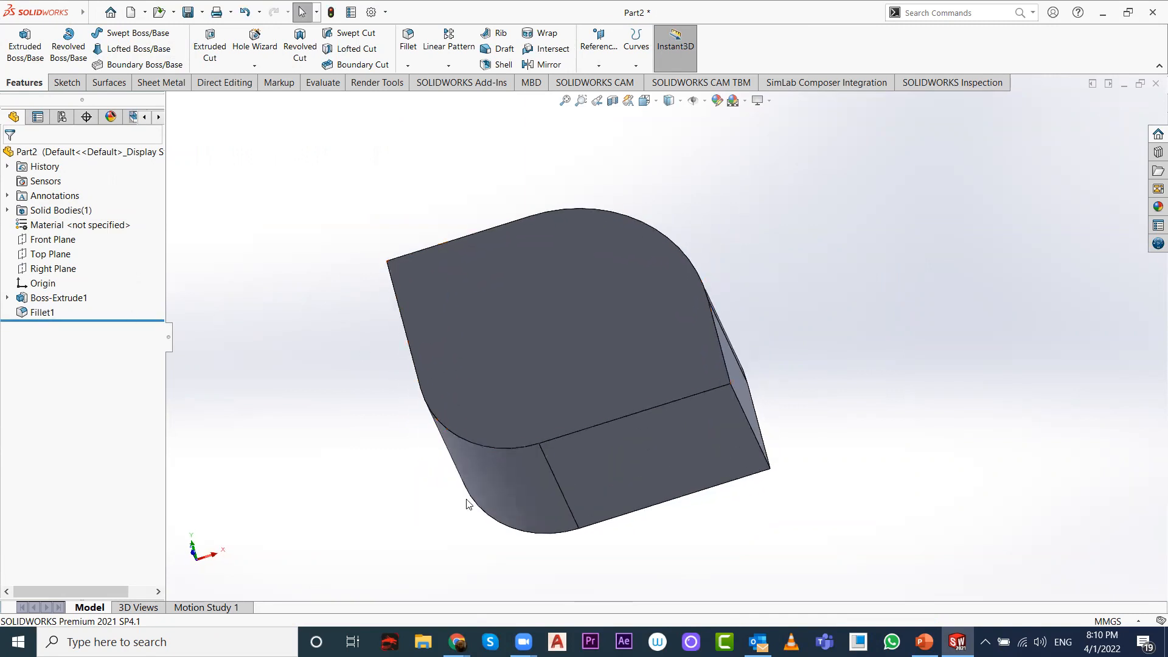
{"action": "left_click", "coordinate": [68, 298]}
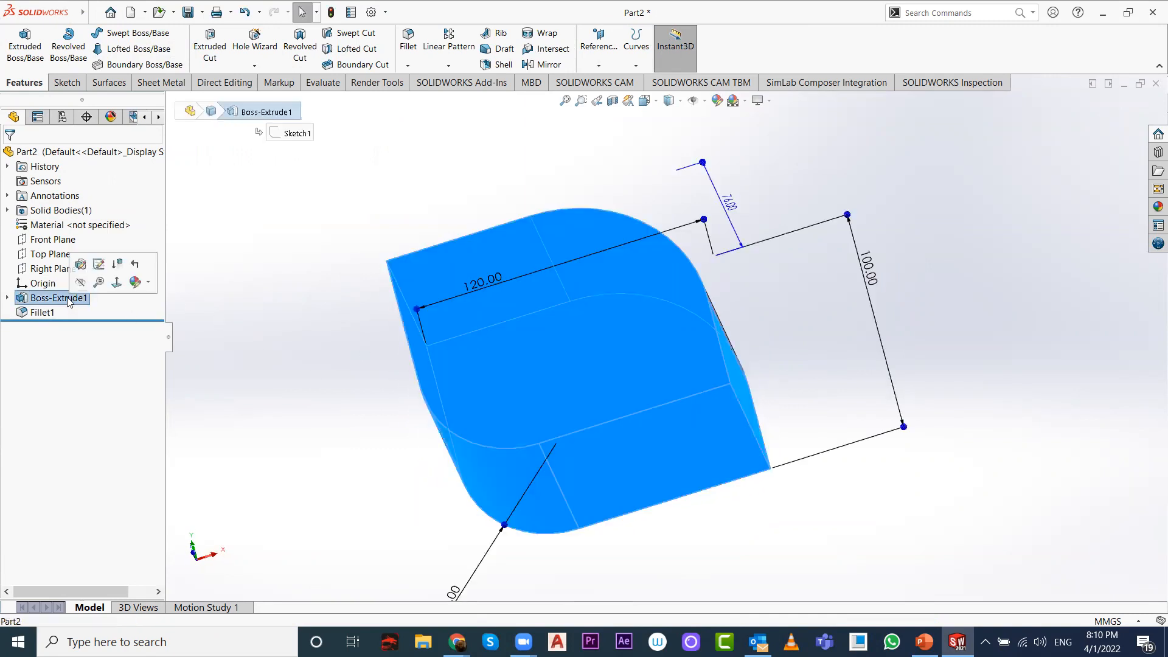
{"action": "left_click", "coordinate": [7, 298]}
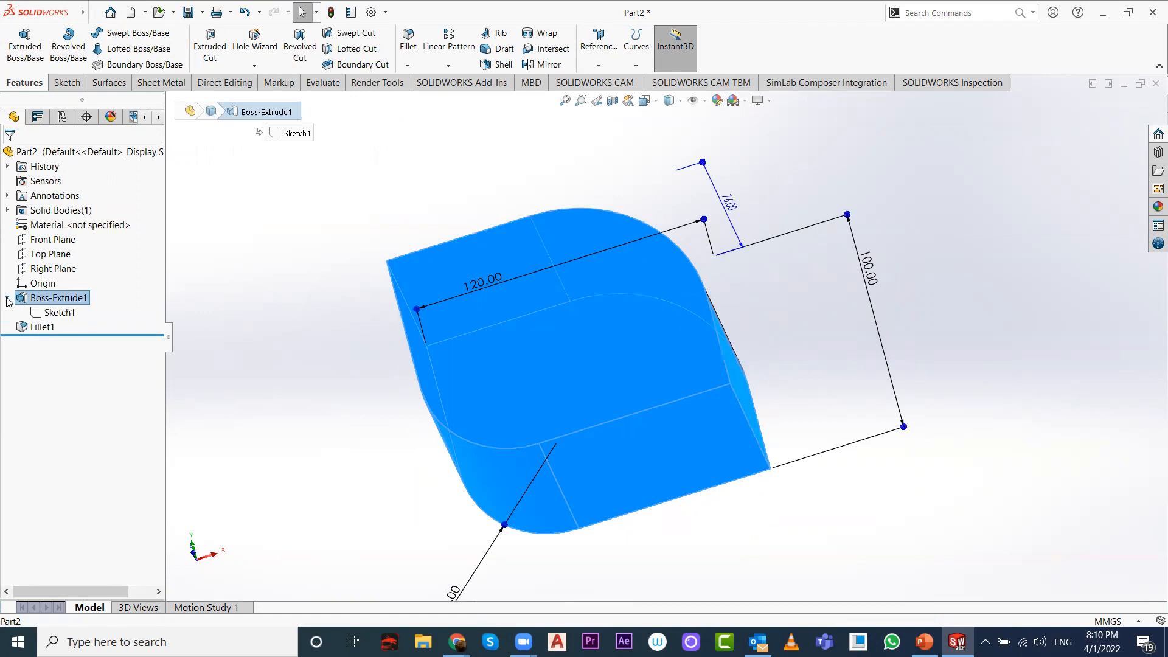
{"action": "left_click", "coordinate": [59, 314]}
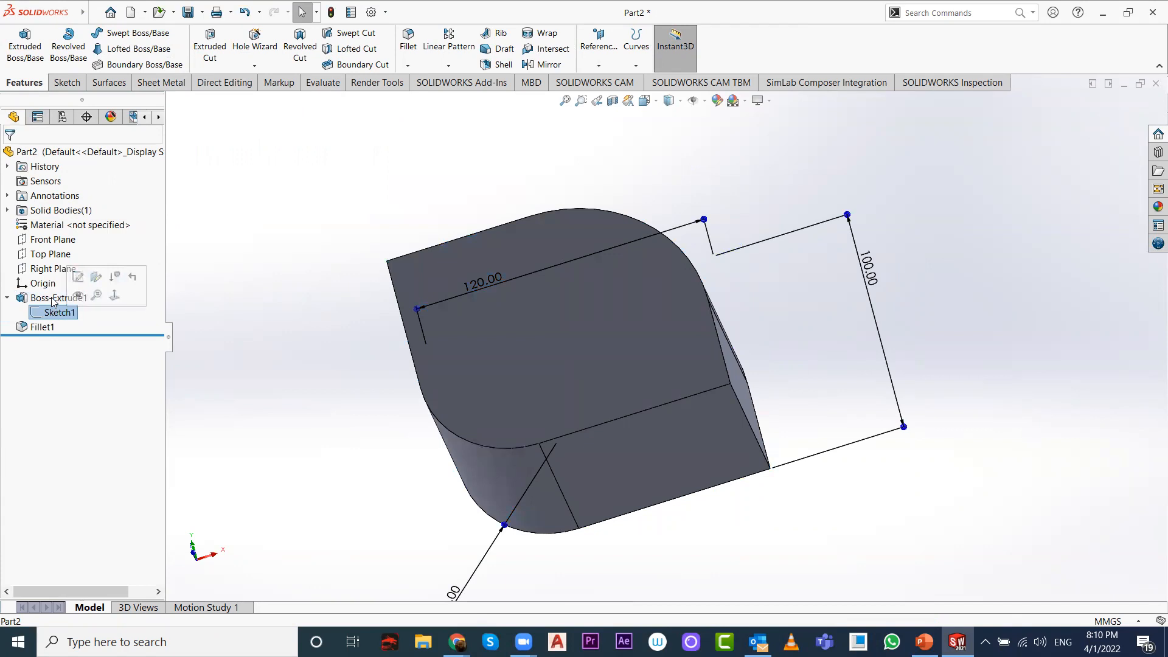
{"action": "left_click", "coordinate": [36, 299]}
{"action": "left_click", "coordinate": [48, 315]}
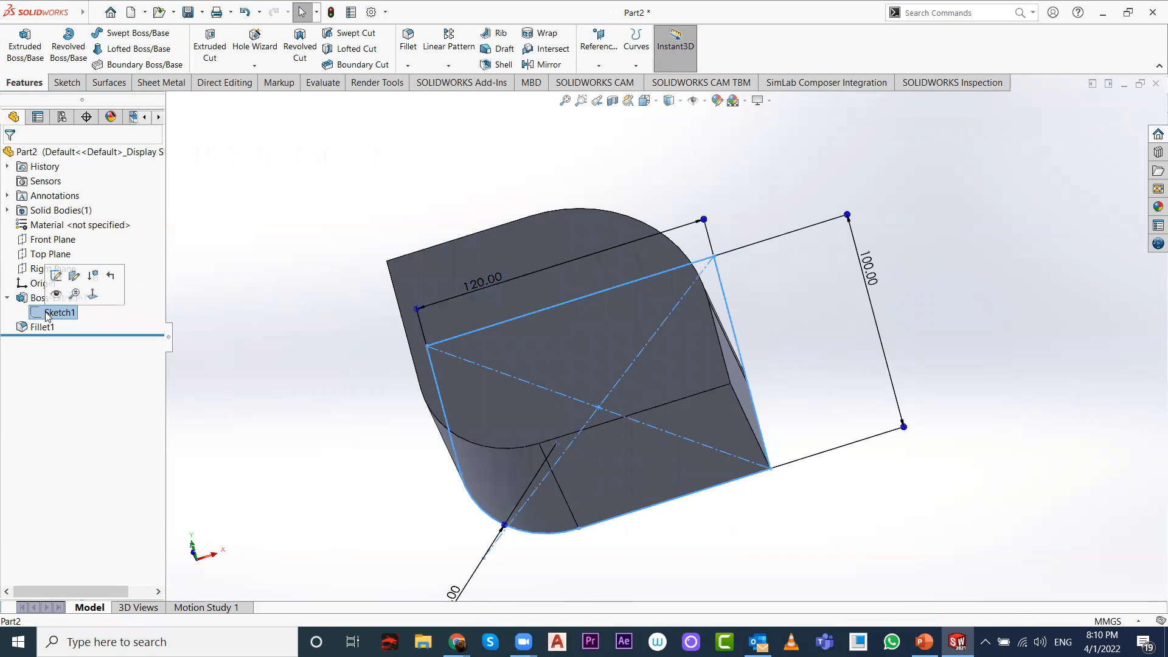
{"action": "left_click", "coordinate": [37, 300]}
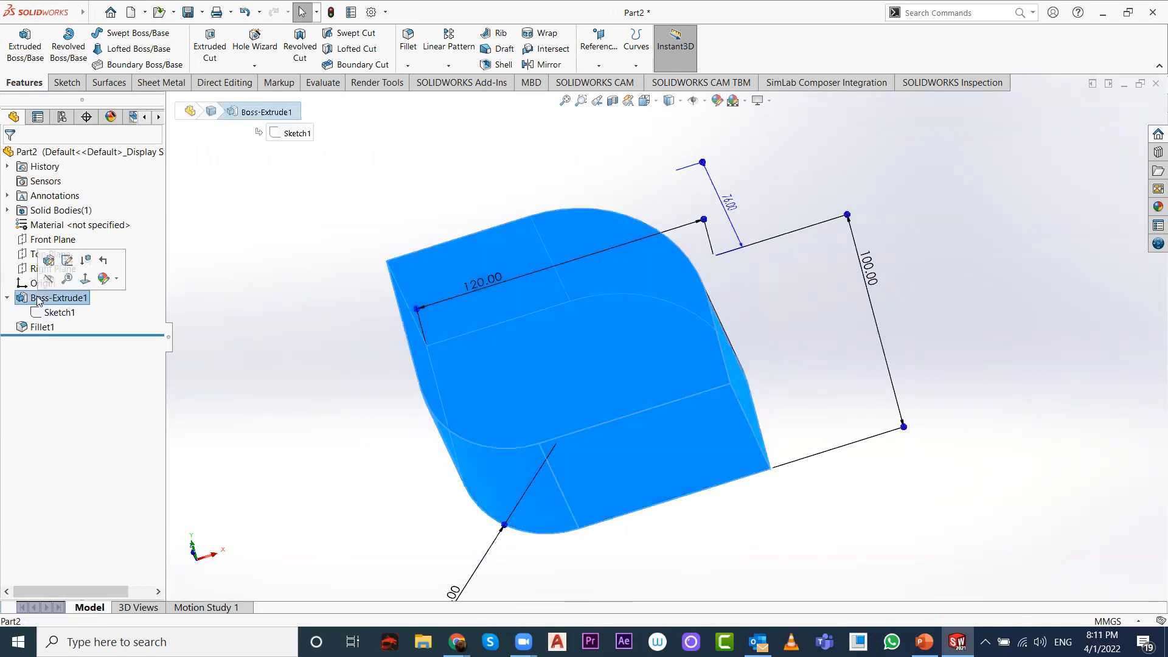
{"action": "left_click", "coordinate": [65, 313]}
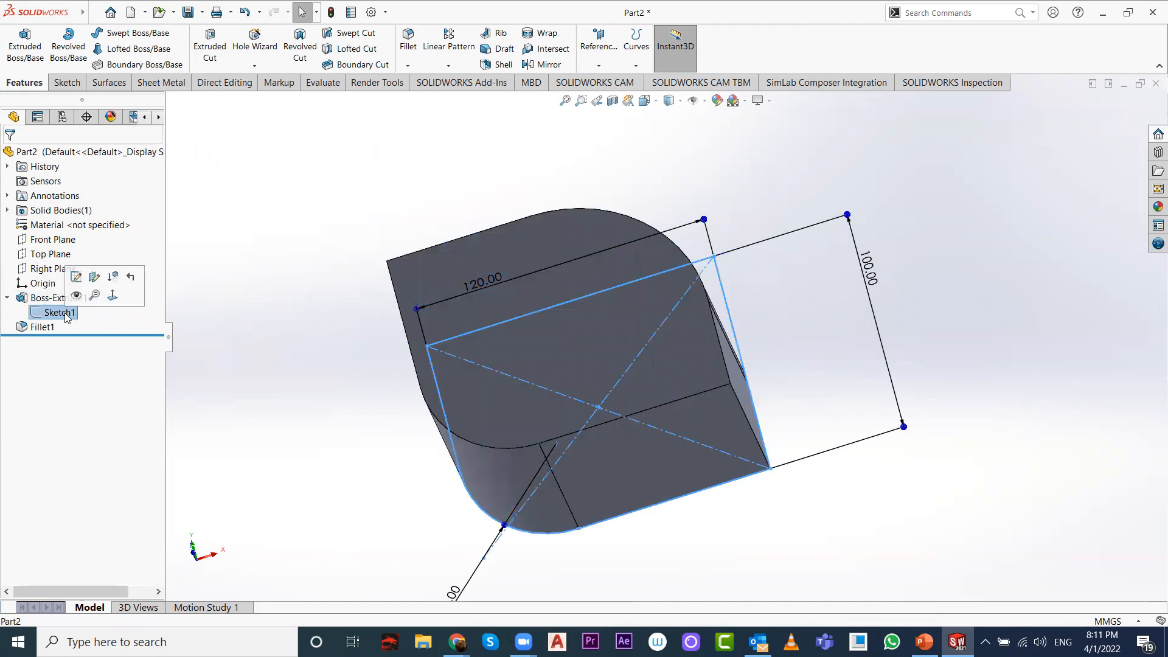
Step: Select Fillet1 to check its R60 radius, then orbit to view the block
{"action": "left_click", "coordinate": [43, 327]}
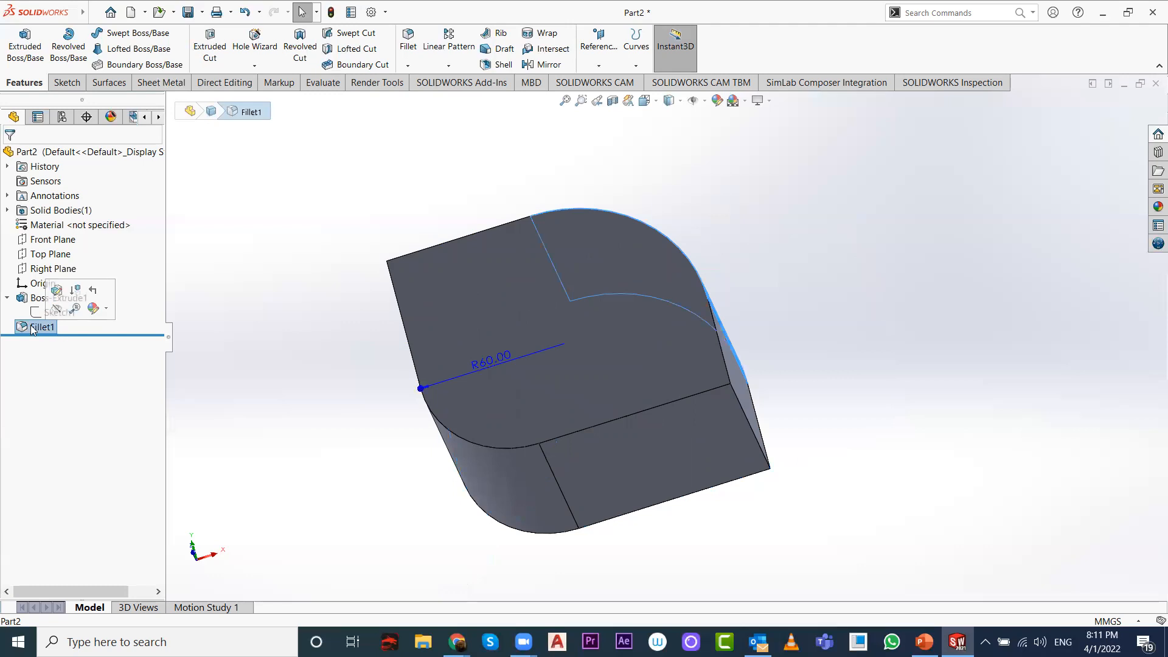
{"action": "middle_click_drag", "start_coordinate": [490, 288], "coordinate": [456, 353]}
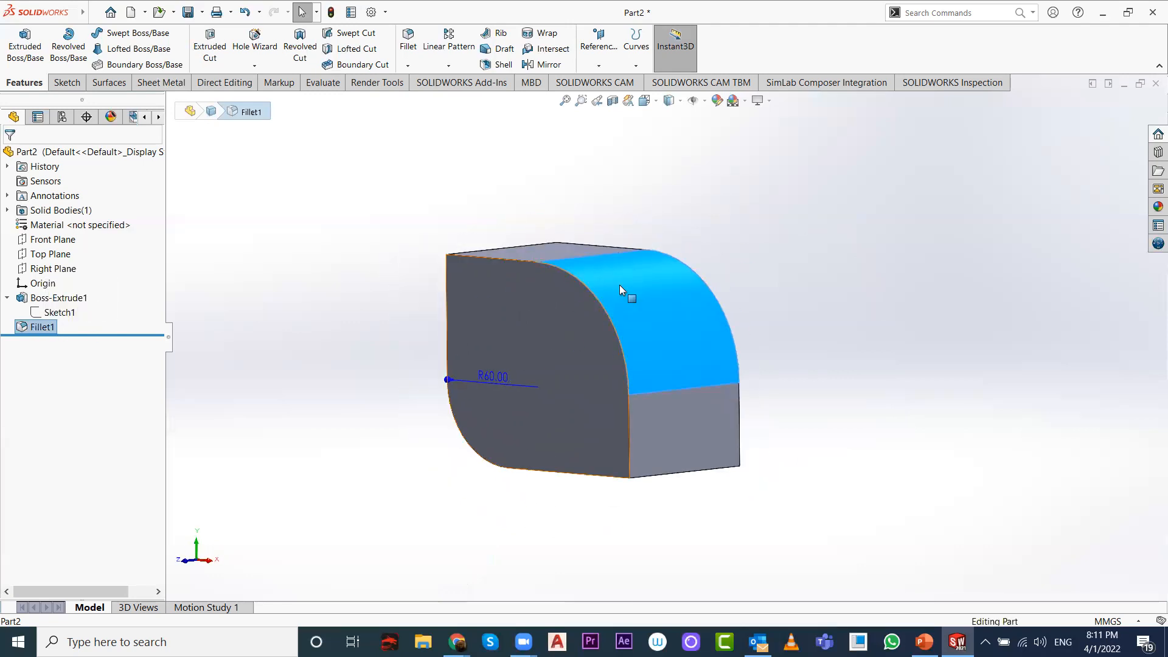
{"action": "left_click", "coordinate": [778, 288]}
{"action": "middle_click_drag", "start_coordinate": [631, 286], "coordinate": [803, 293]}
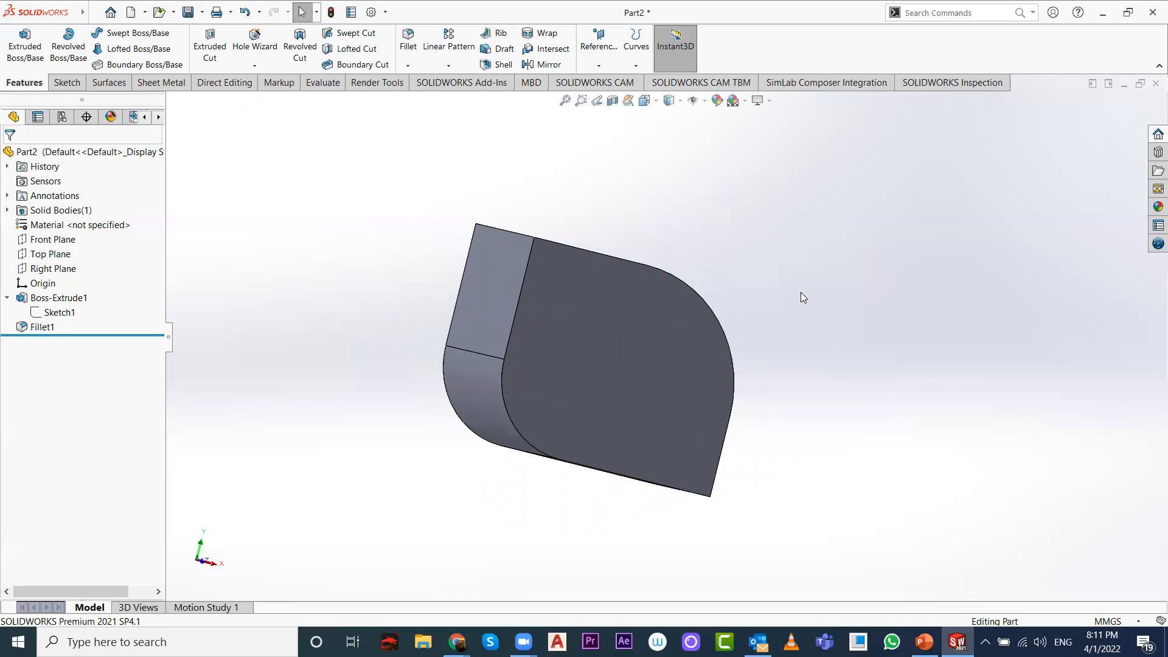
Step: Close Part2 without saving and start a new part
{"action": "left_click", "coordinate": [1155, 84]}
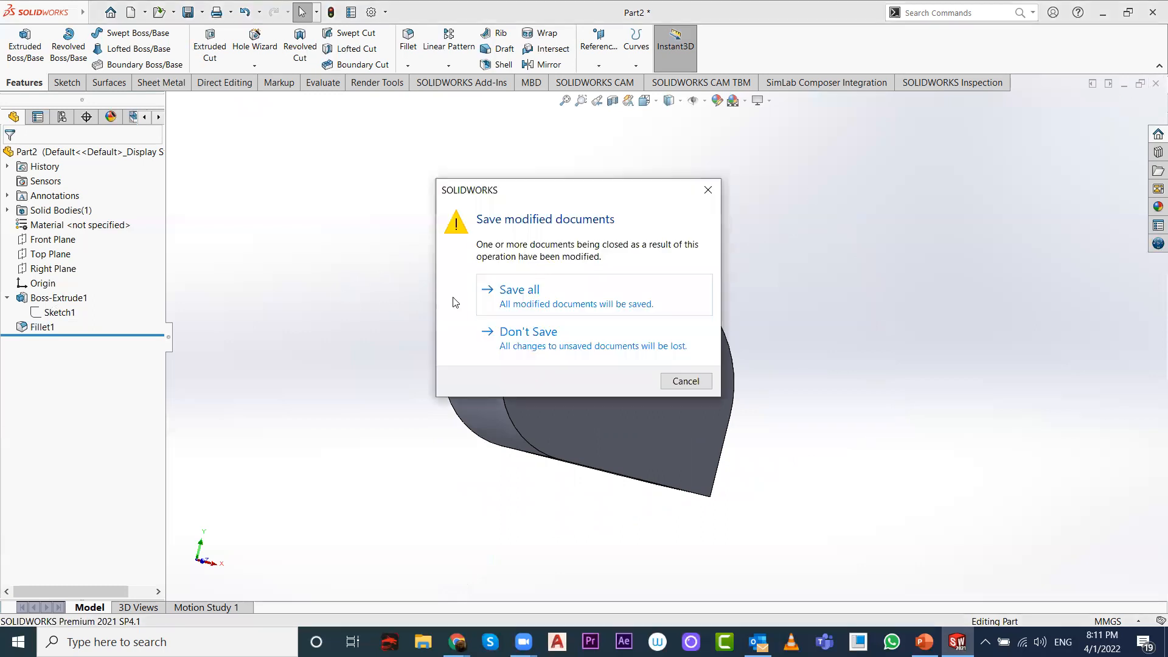
{"action": "left_click", "coordinate": [524, 334]}
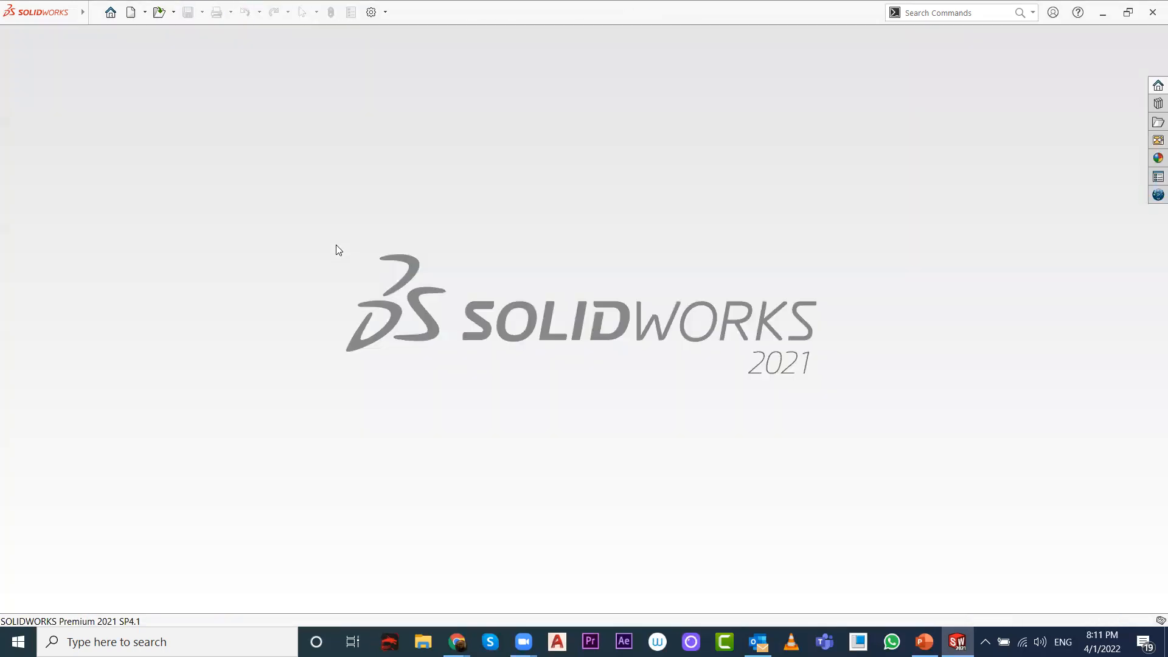
{"action": "left_click", "coordinate": [130, 12]}
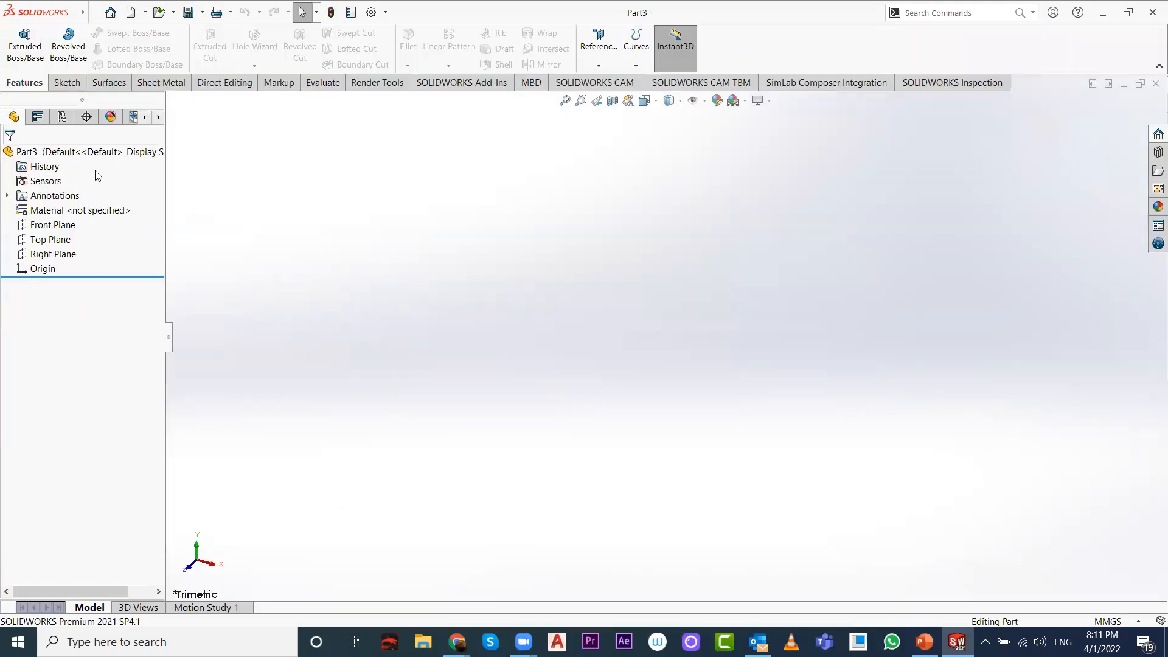
Step: On the Front Plane, draw a vertical centerline rising from the origin in Normal To view
{"action": "left_click", "coordinate": [67, 82]}
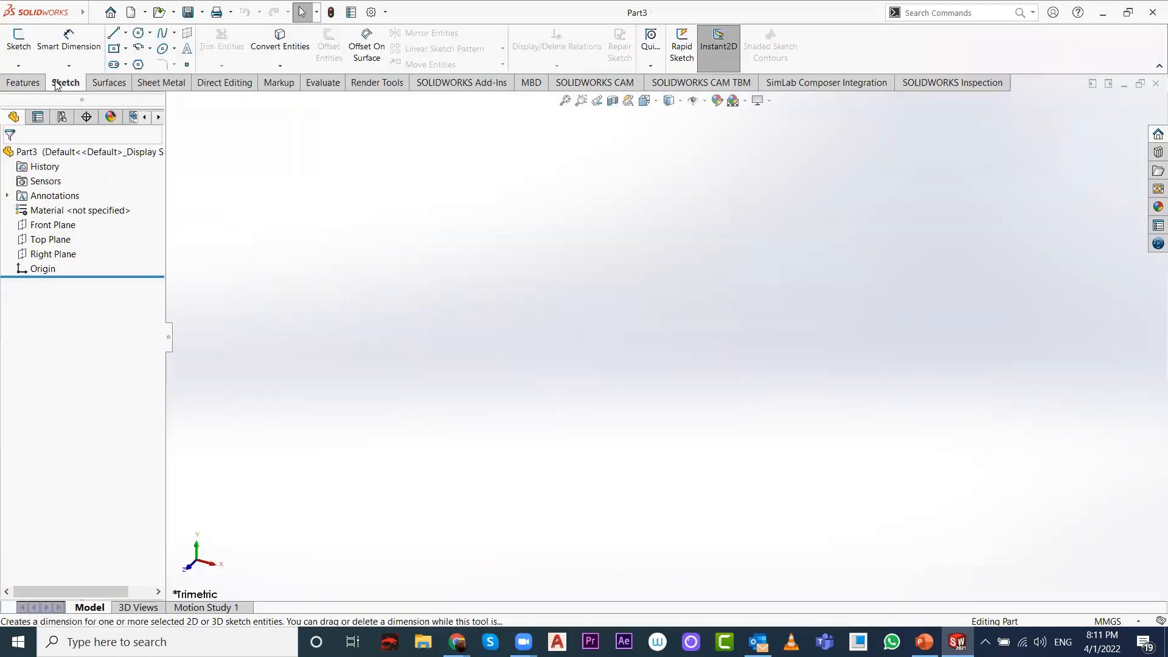
{"action": "left_click", "coordinate": [126, 34]}
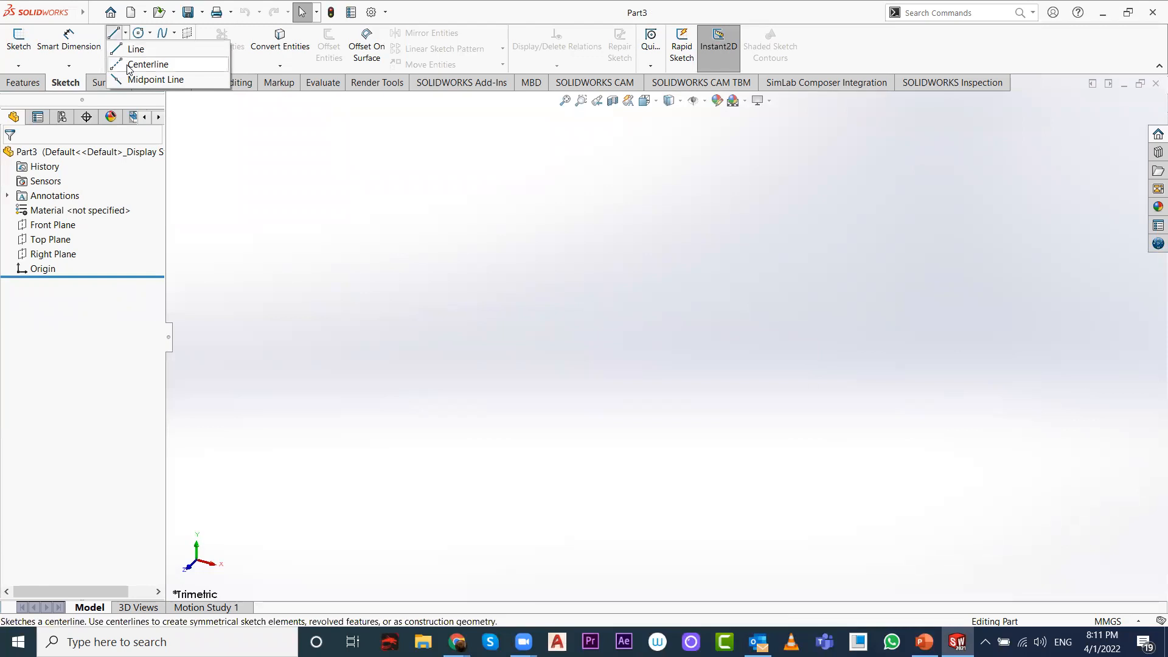
{"action": "left_click", "coordinate": [128, 64]}
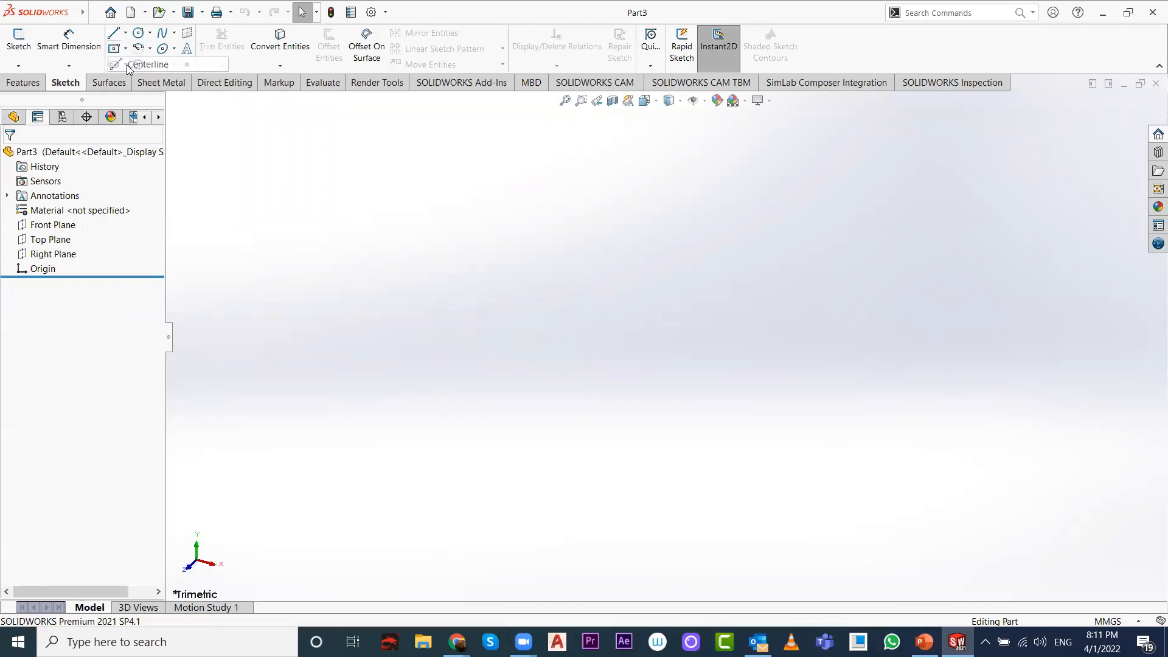
{"action": "left_click", "coordinate": [527, 185]}
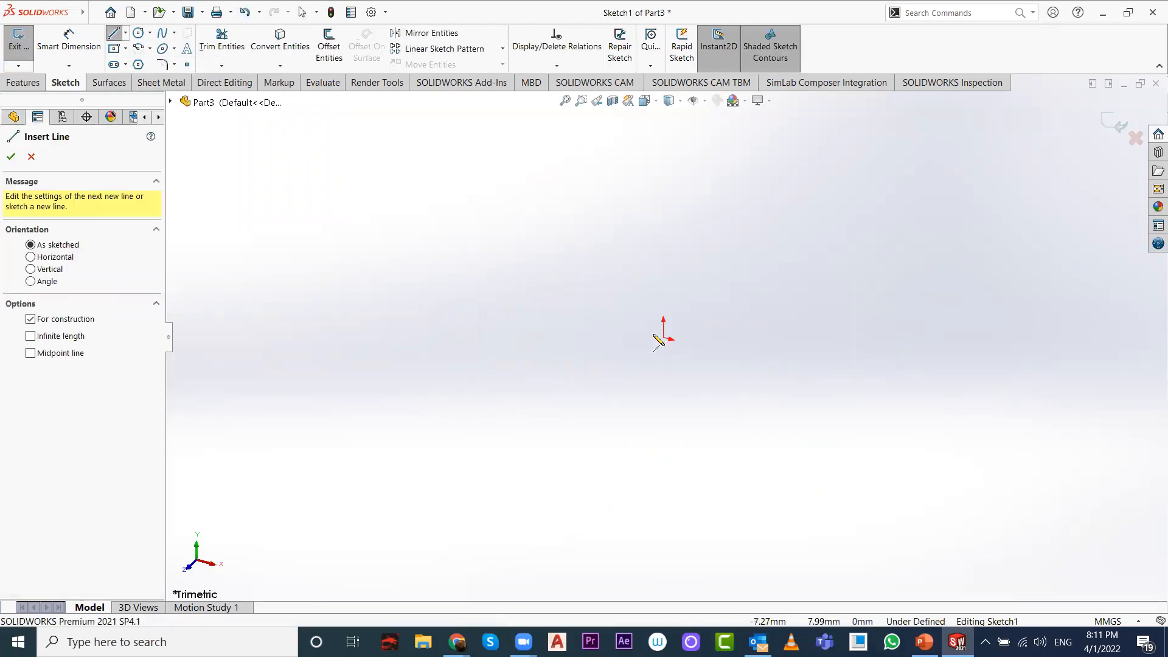
{"action": "left_click", "coordinate": [680, 101]}
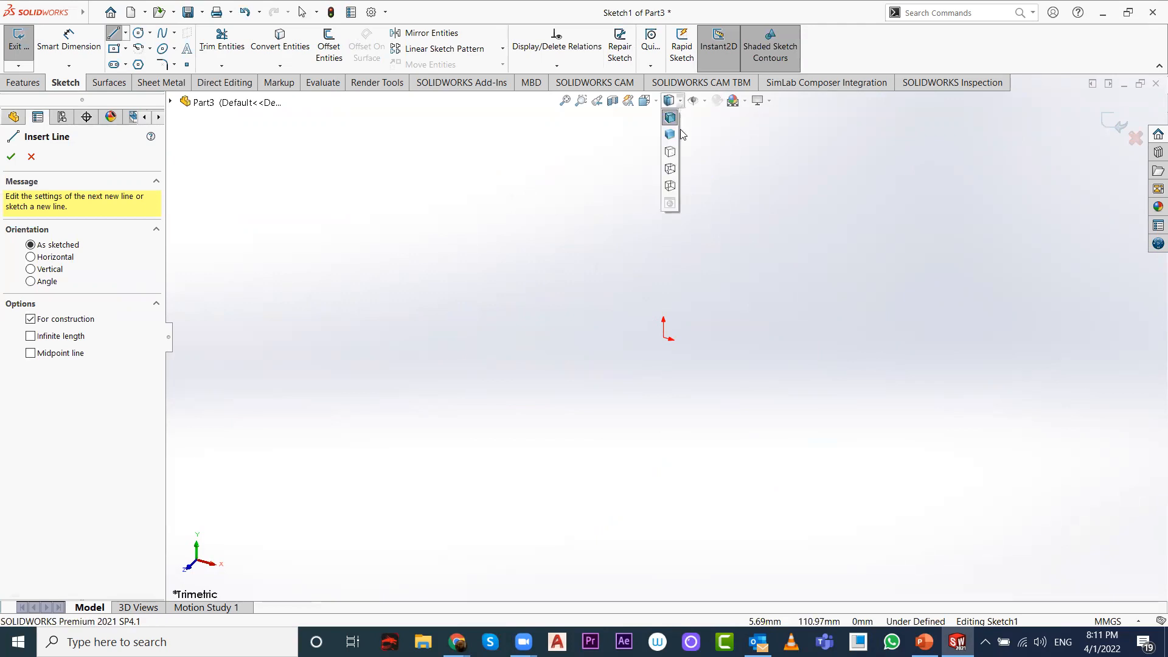
{"action": "left_click", "coordinate": [655, 101]}
{"action": "left_click", "coordinate": [713, 171]}
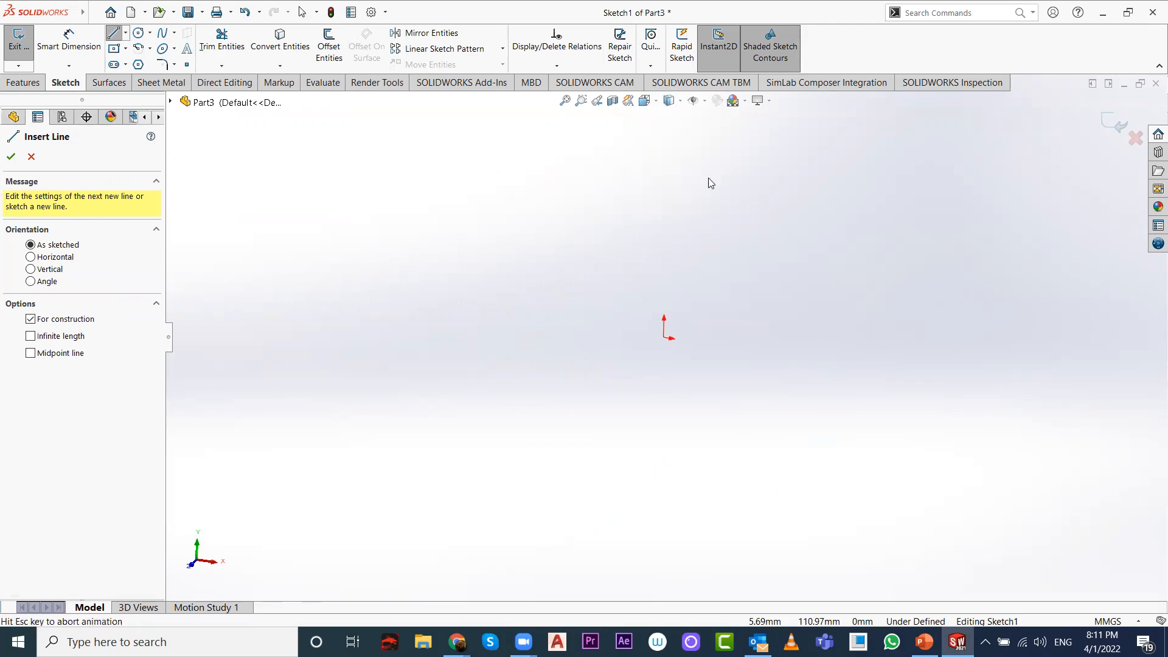
{"action": "left_click", "coordinate": [665, 337]}
{"action": "left_click", "coordinate": [665, 155]}
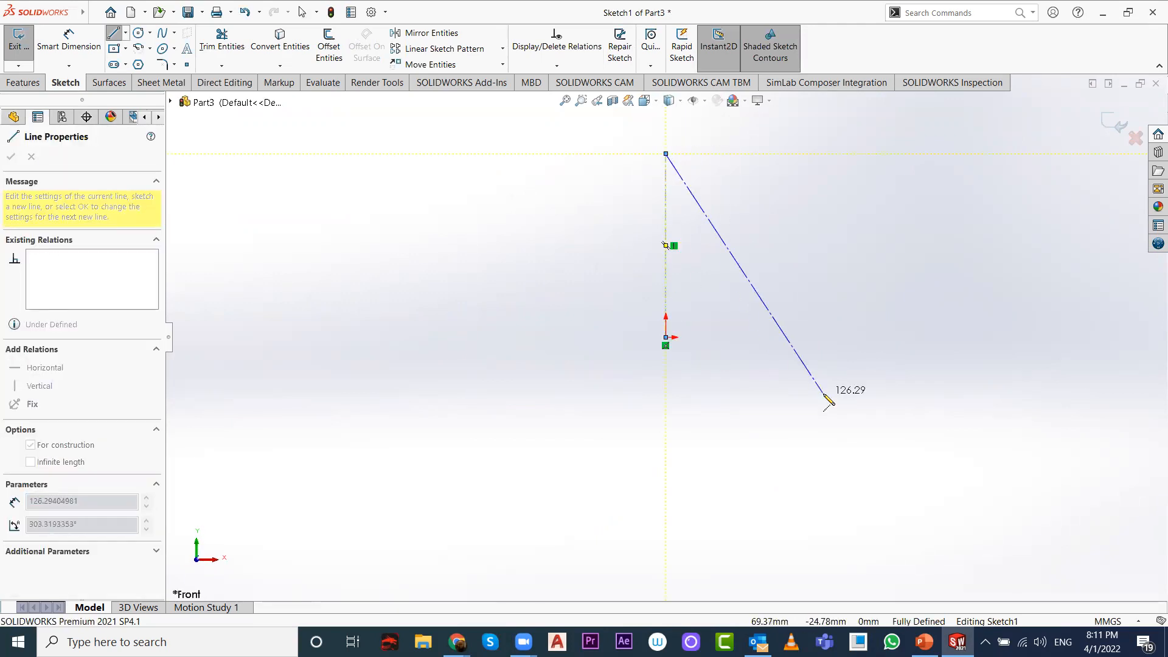
{"action": "key", "text": "Escape"}
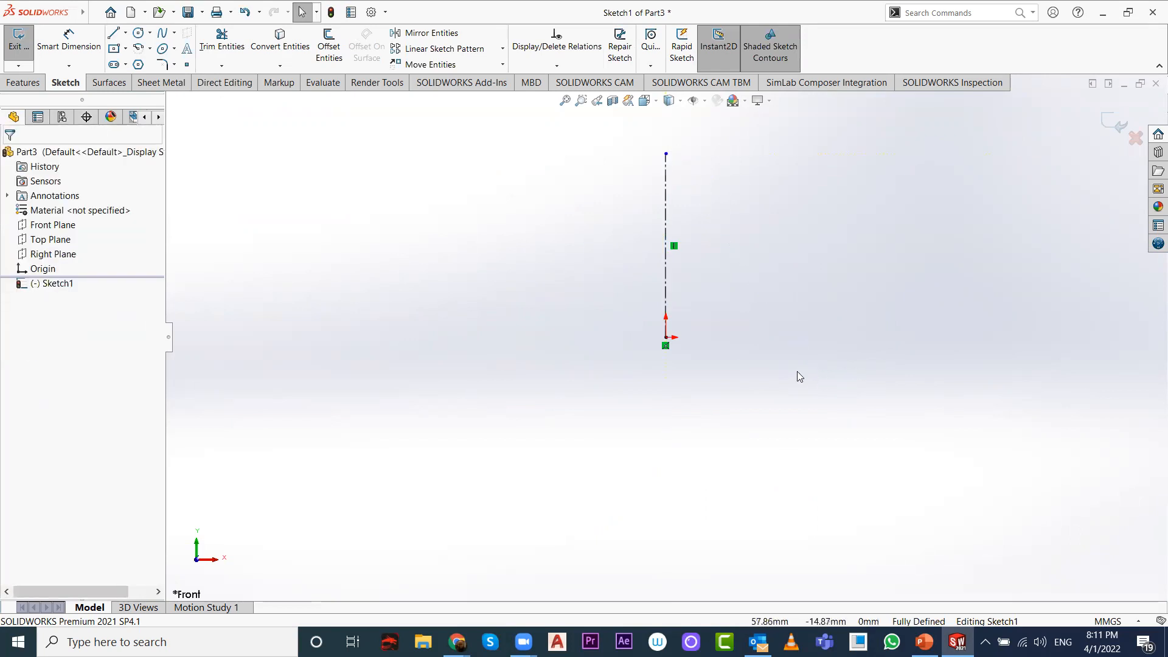
Step: Draw a spline through several points from the centerline top around to the origin
{"action": "left_click", "coordinate": [162, 33]}
{"action": "left_click", "coordinate": [666, 155]}
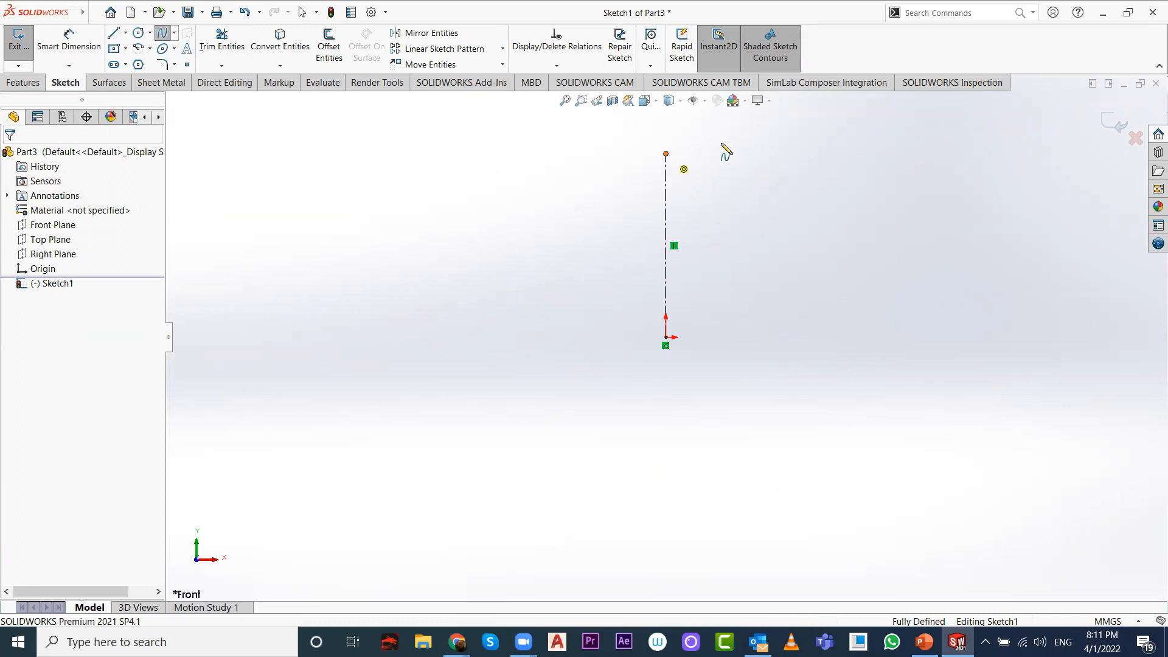
{"action": "left_click", "coordinate": [735, 132]}
{"action": "left_click", "coordinate": [790, 182]}
{"action": "left_click", "coordinate": [831, 260]}
{"action": "left_click", "coordinate": [794, 354]}
{"action": "left_click", "coordinate": [764, 446]}
{"action": "left_click", "coordinate": [727, 426]}
{"action": "double_click", "coordinate": [666, 339]}
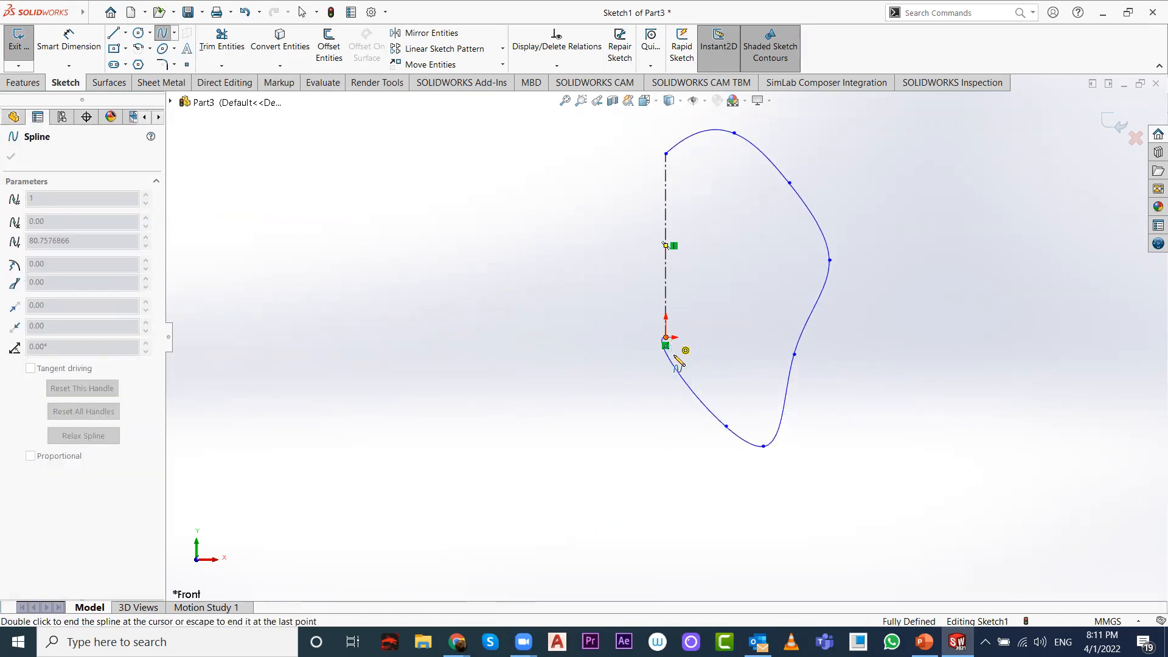
{"action": "key", "text": "Escape"}
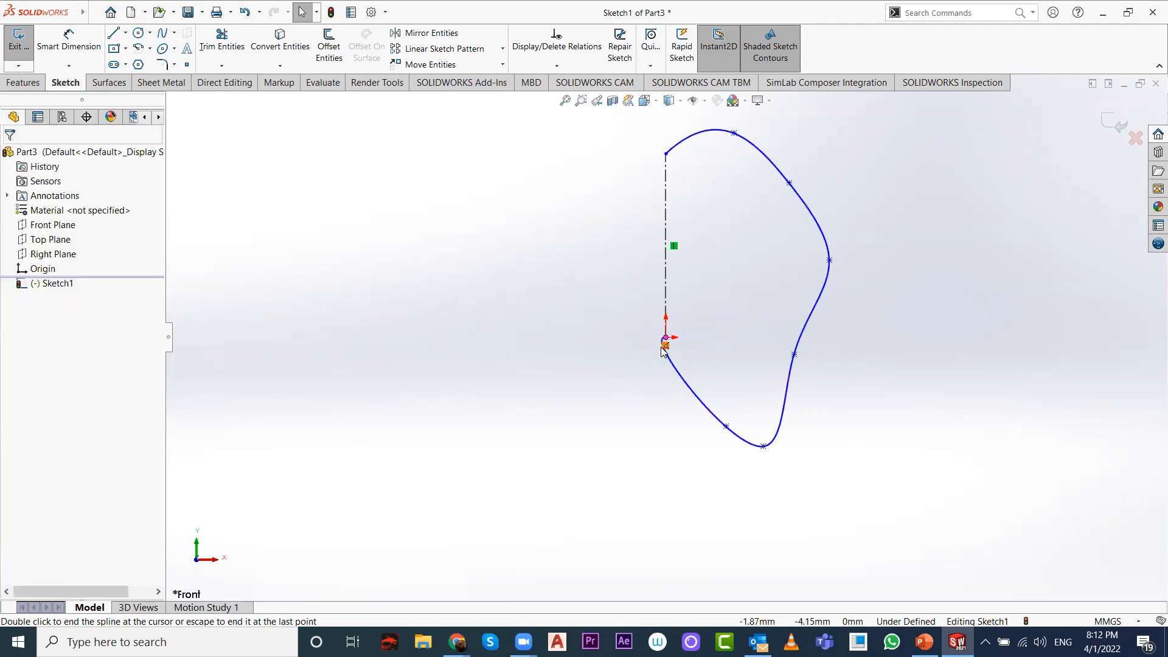
Step: Drag the spline's end tangent at the origin to reshape the lower curve
{"action": "left_click", "coordinate": [664, 340]}
{"action": "left_click_drag", "start_coordinate": [654, 339], "coordinate": [730, 334]}
{"action": "left_click", "coordinate": [897, 446]}
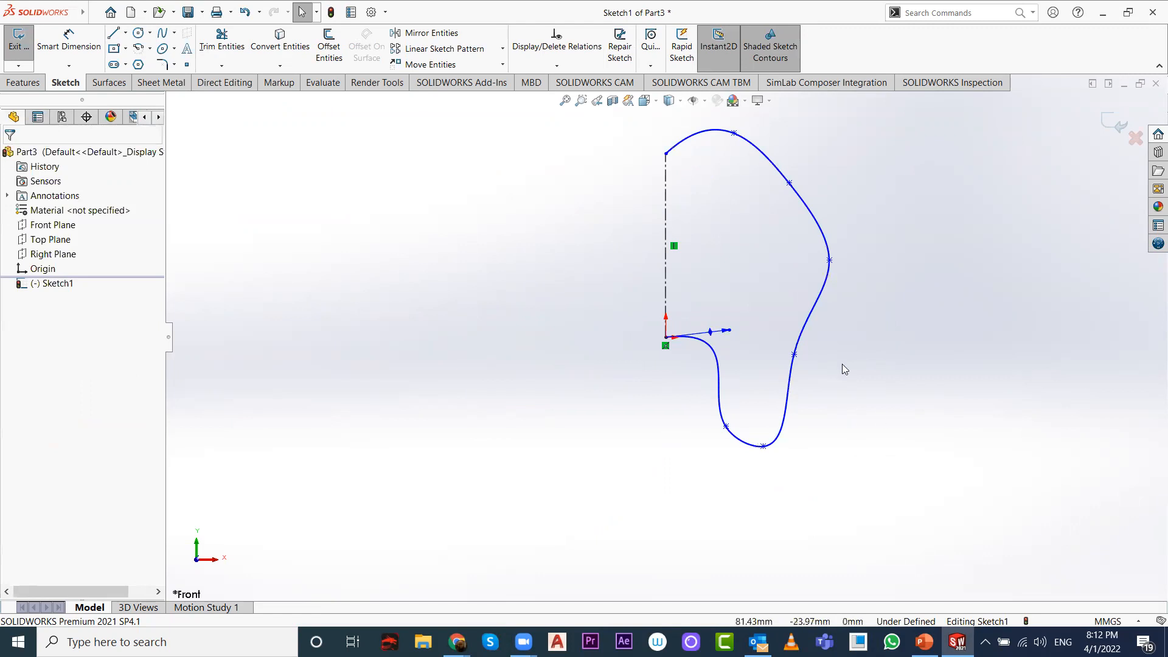
{"action": "scroll", "coordinate": [661, 327], "scroll_direction": "down", "scroll_amount": 3}
{"action": "scroll", "coordinate": [663, 331], "scroll_direction": "up", "scroll_amount": 4}
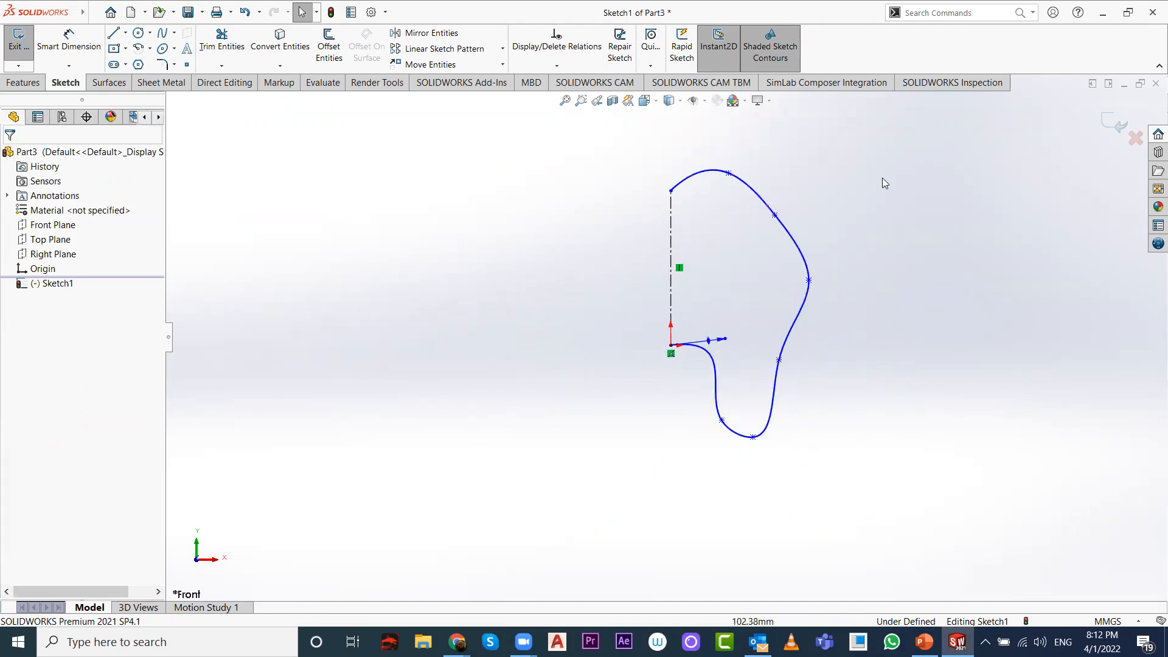
{"action": "scroll", "coordinate": [949, 176], "scroll_direction": "down", "scroll_amount": 1}
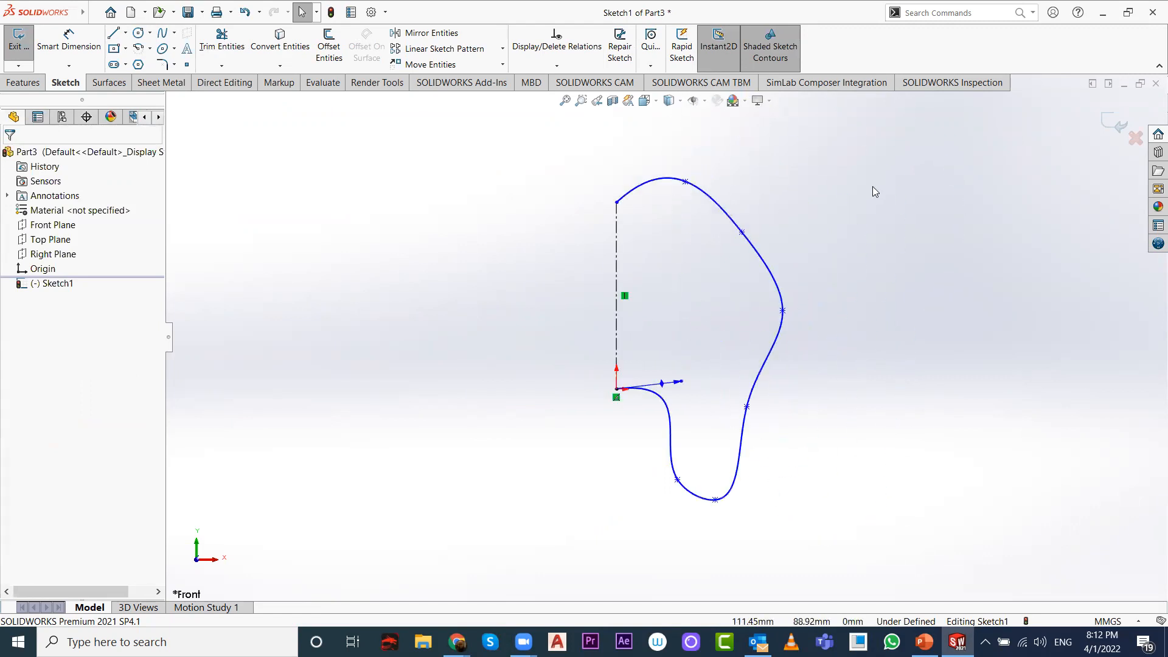
{"action": "left_click", "coordinate": [19, 85]}
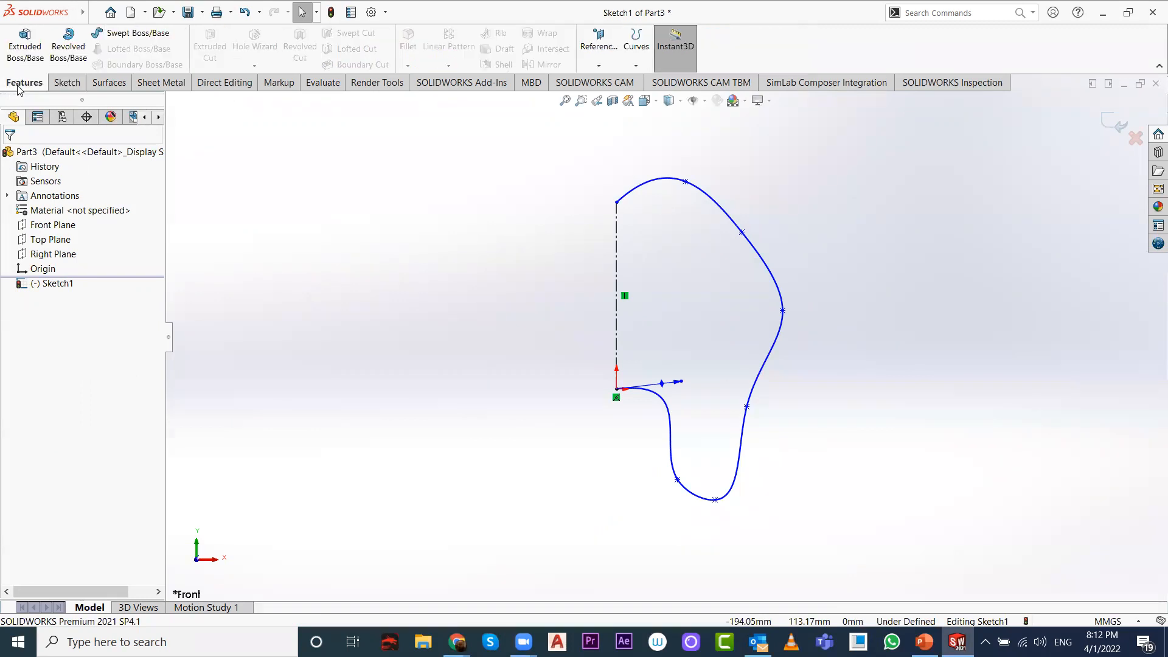
Step: Revolve the spline 360° about the Line1 centerline, letting the sketch auto-close
{"action": "left_click", "coordinate": [55, 56]}
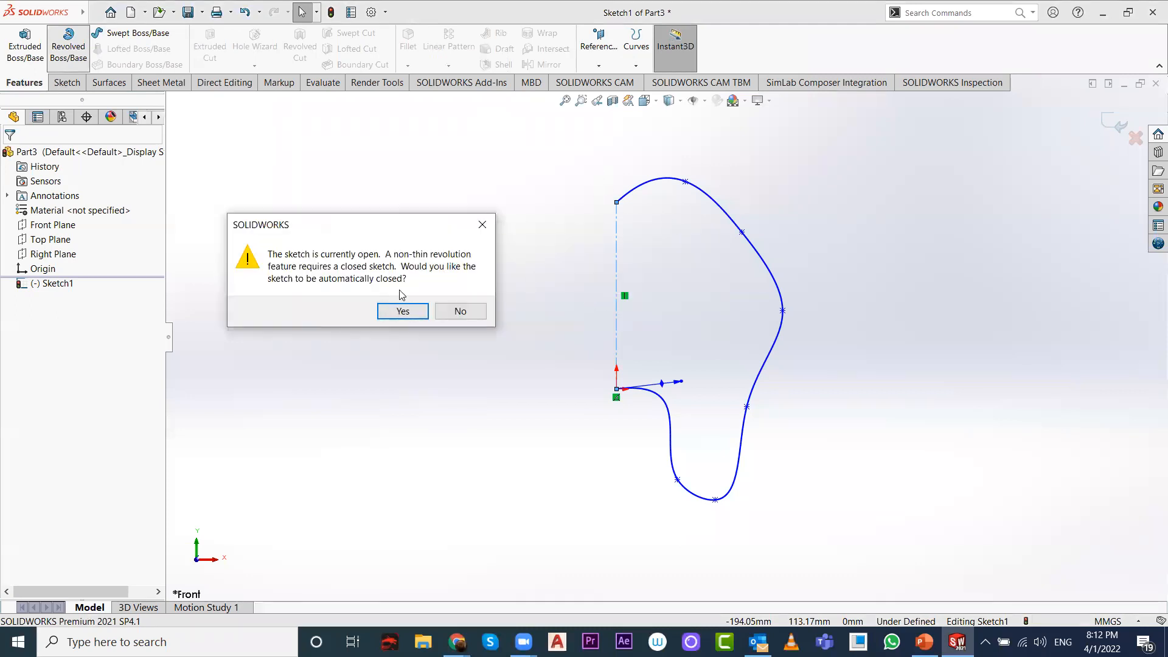
{"action": "left_click", "coordinate": [403, 311]}
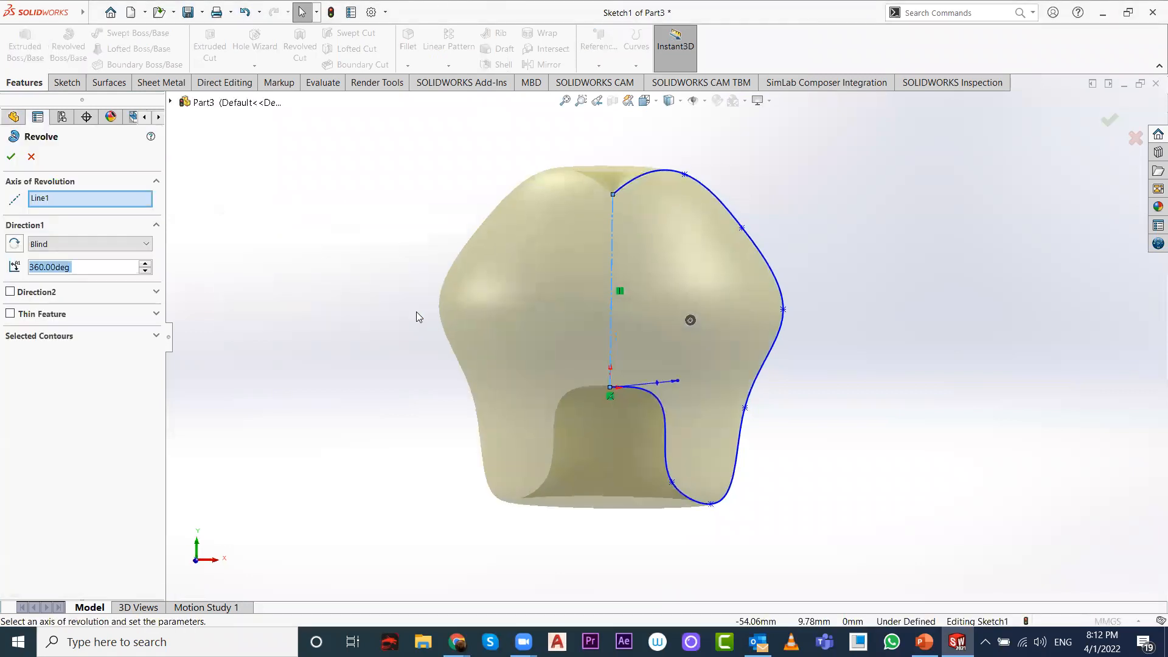
{"action": "mouse_move", "coordinate": [607, 328]}
{"action": "left_mouse_down"}
{"action": "mouse_move", "coordinate": [607, 243]}
{"action": "mouse_move", "coordinate": [607, 295]}
{"action": "mouse_move", "coordinate": [592, 304]}
{"action": "left_mouse_up"}
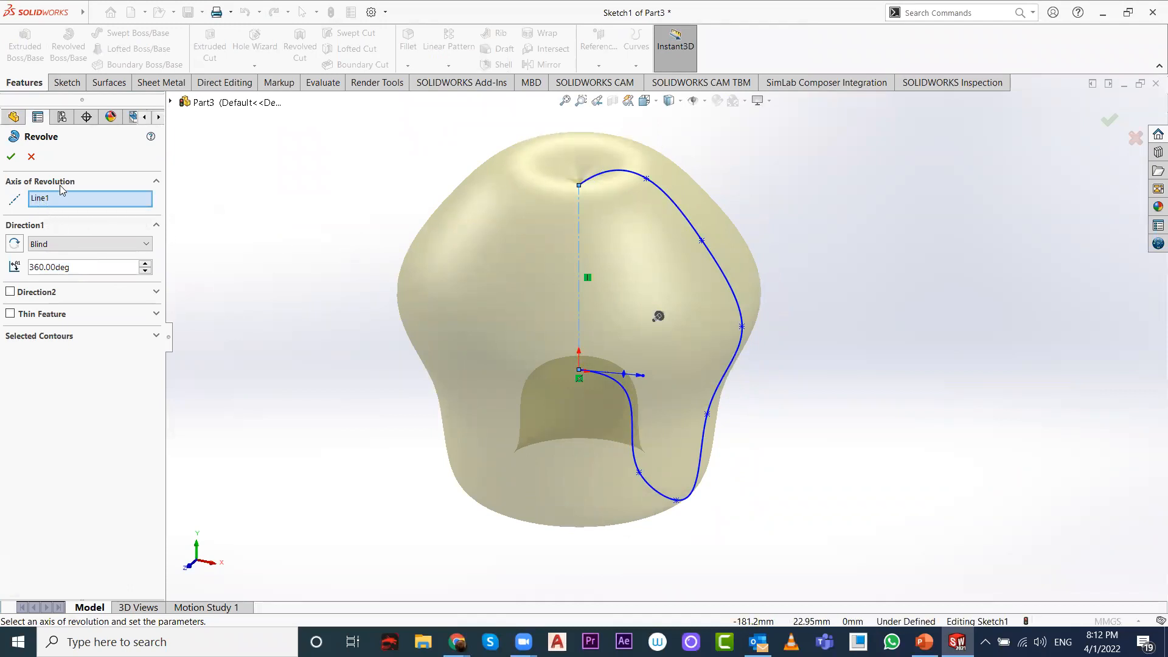
{"action": "left_click", "coordinate": [73, 270]}
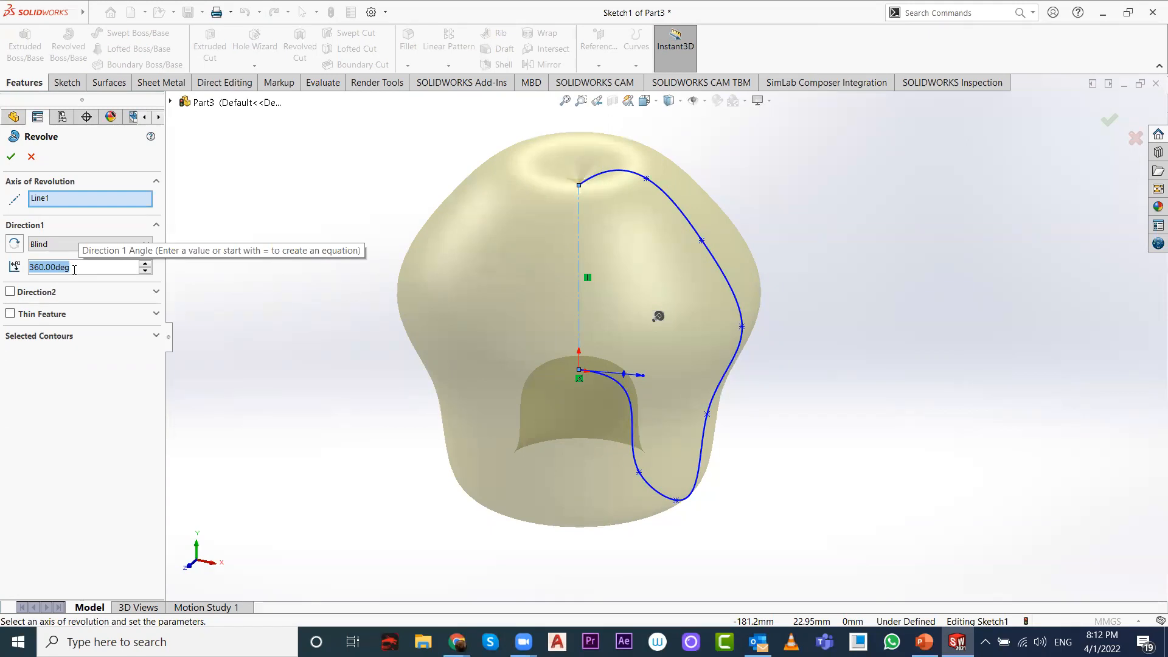
{"action": "left_click", "coordinate": [11, 156]}
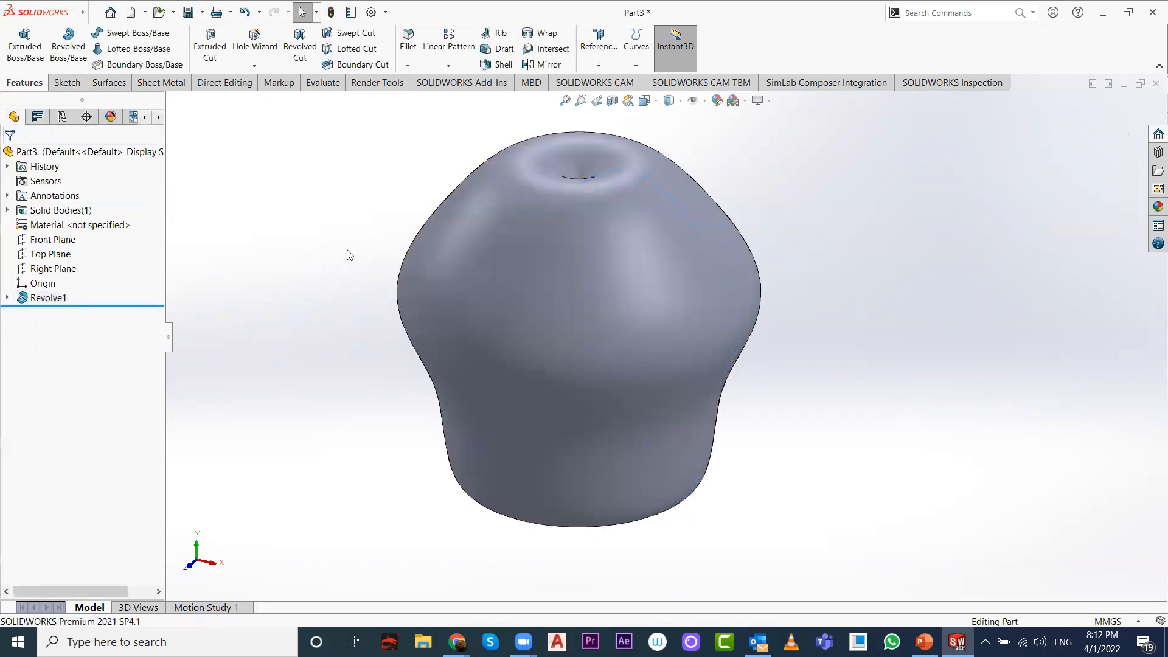
{"action": "middle_click_drag", "start_coordinate": [409, 258], "coordinate": [495, 448]}
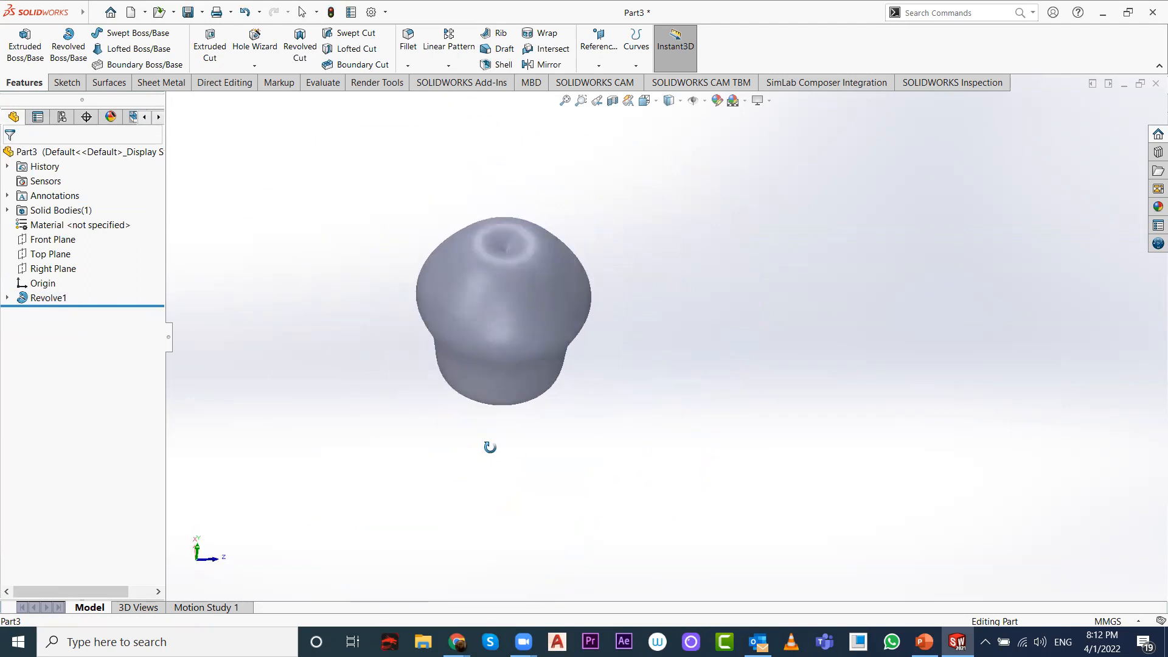
{"action": "left_click", "coordinate": [613, 104]}
{"action": "middle_click_drag", "start_coordinate": [522, 360], "coordinate": [693, 340]}
{"action": "scroll", "coordinate": [507, 244], "scroll_direction": "down", "scroll_amount": 3}
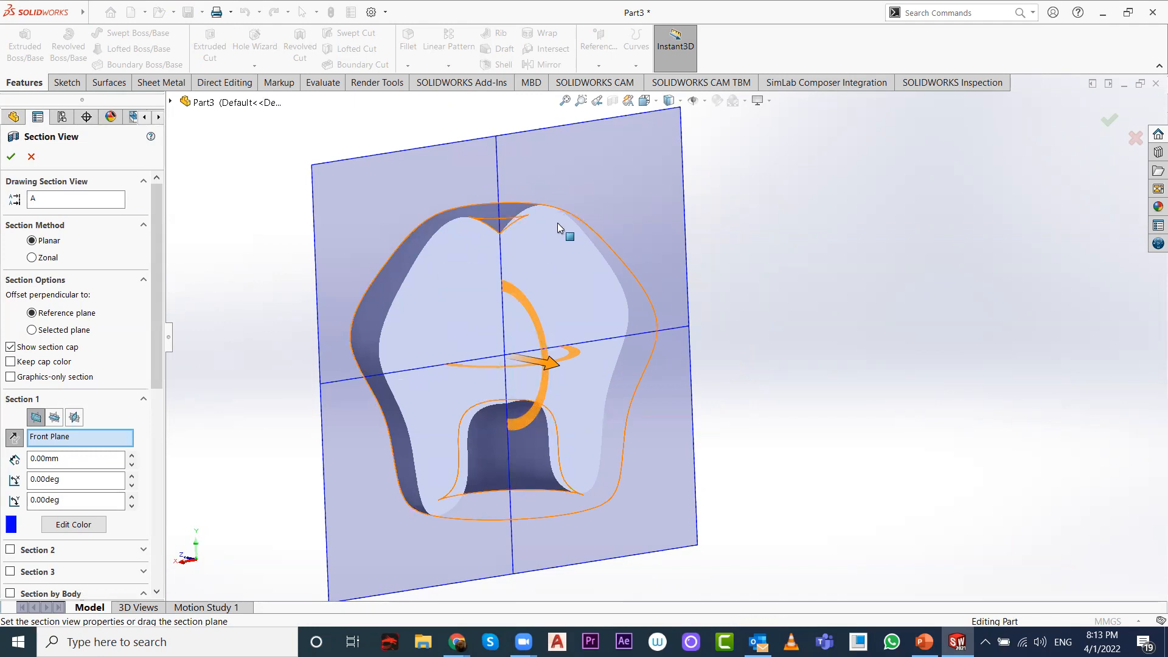
{"action": "left_click_drag", "start_coordinate": [516, 368], "coordinate": [520, 311]}
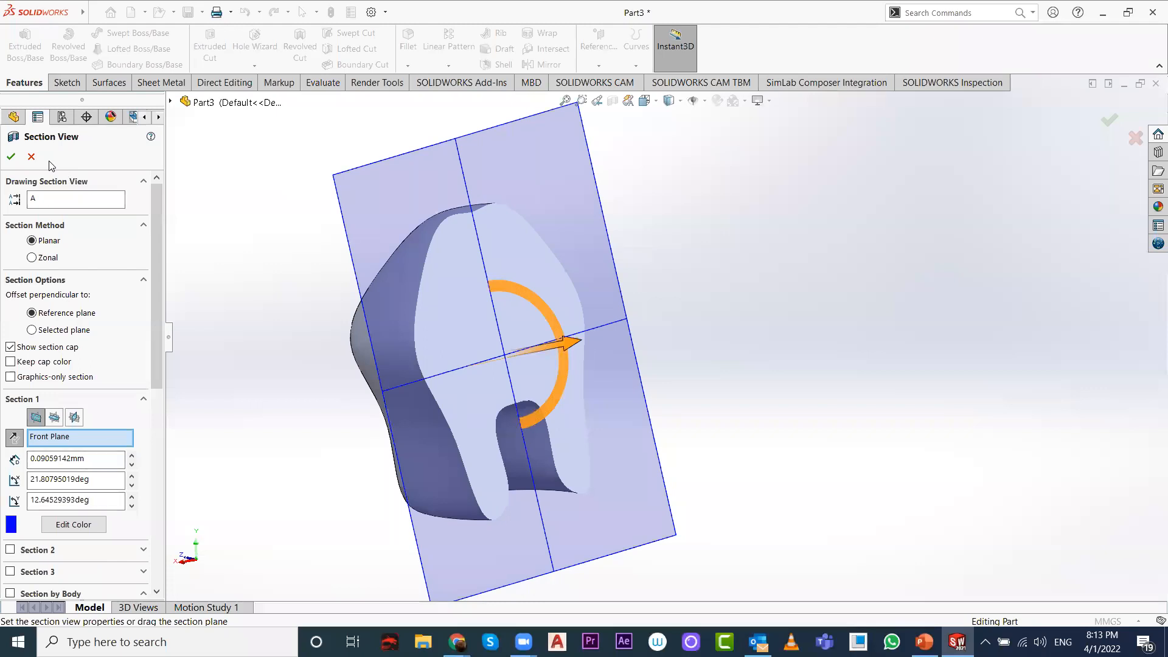
{"action": "left_click", "coordinate": [31, 156]}
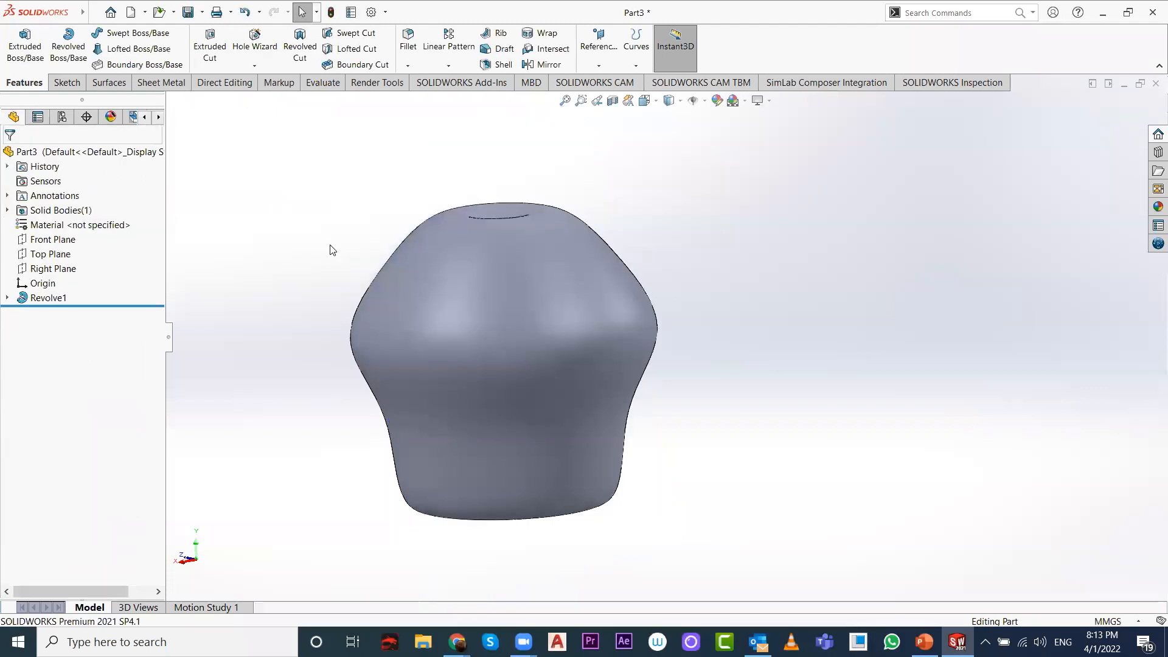
{"action": "left_click", "coordinate": [613, 103]}
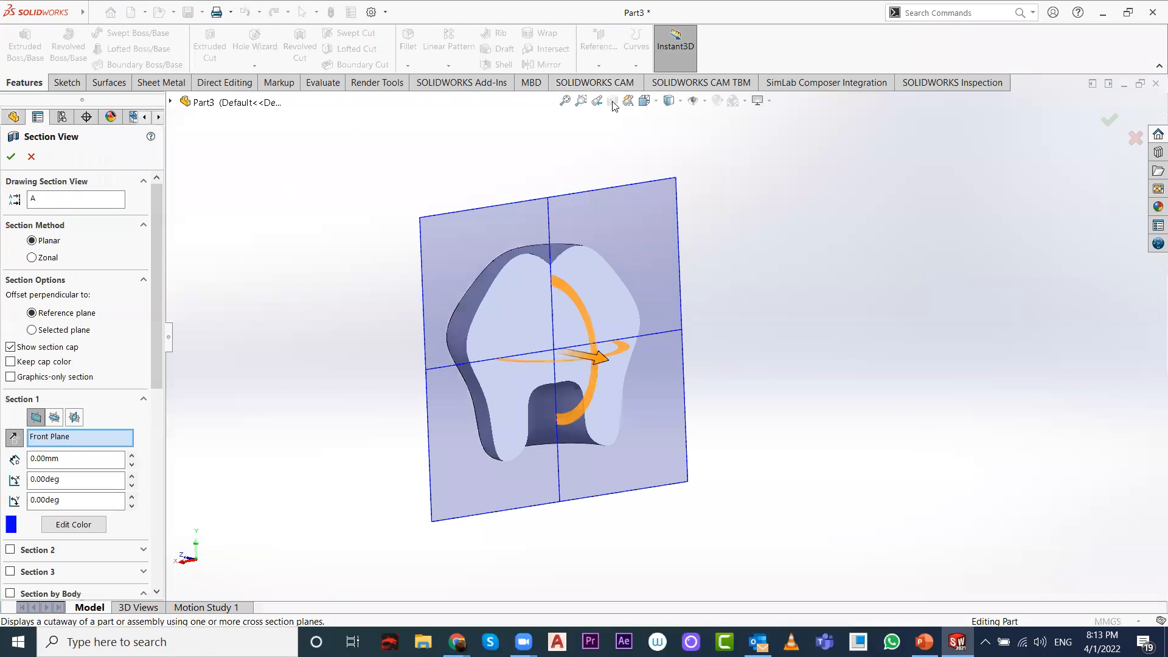
{"action": "left_click", "coordinate": [31, 157]}
{"action": "middle_click_drag", "start_coordinate": [472, 315], "coordinate": [734, 331]}
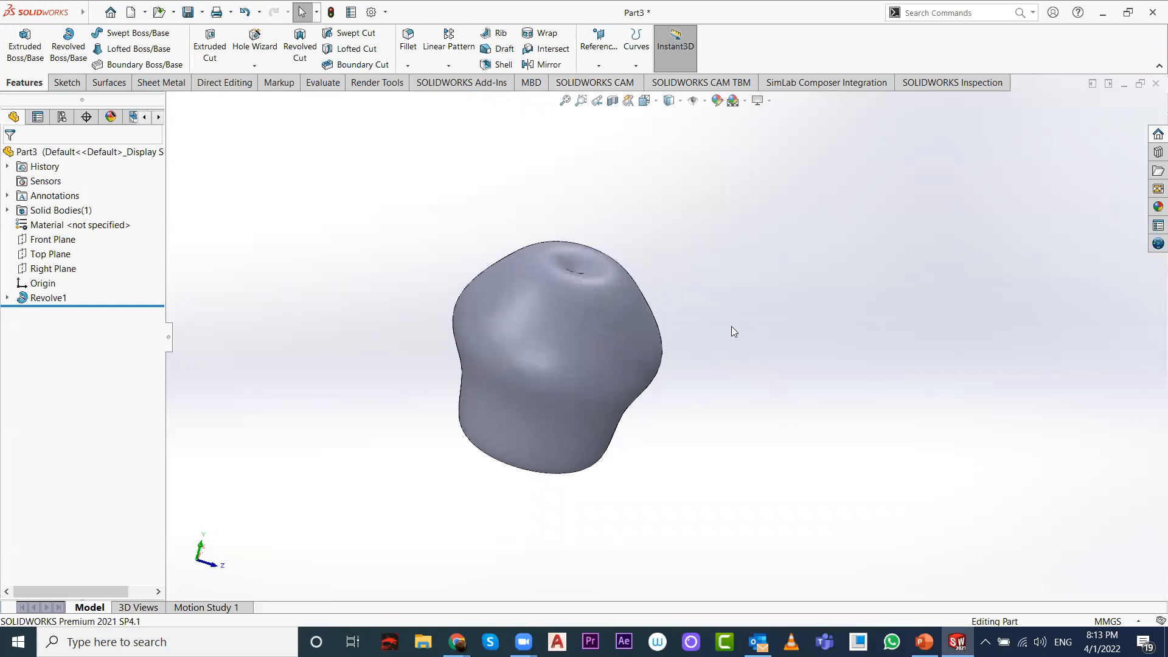
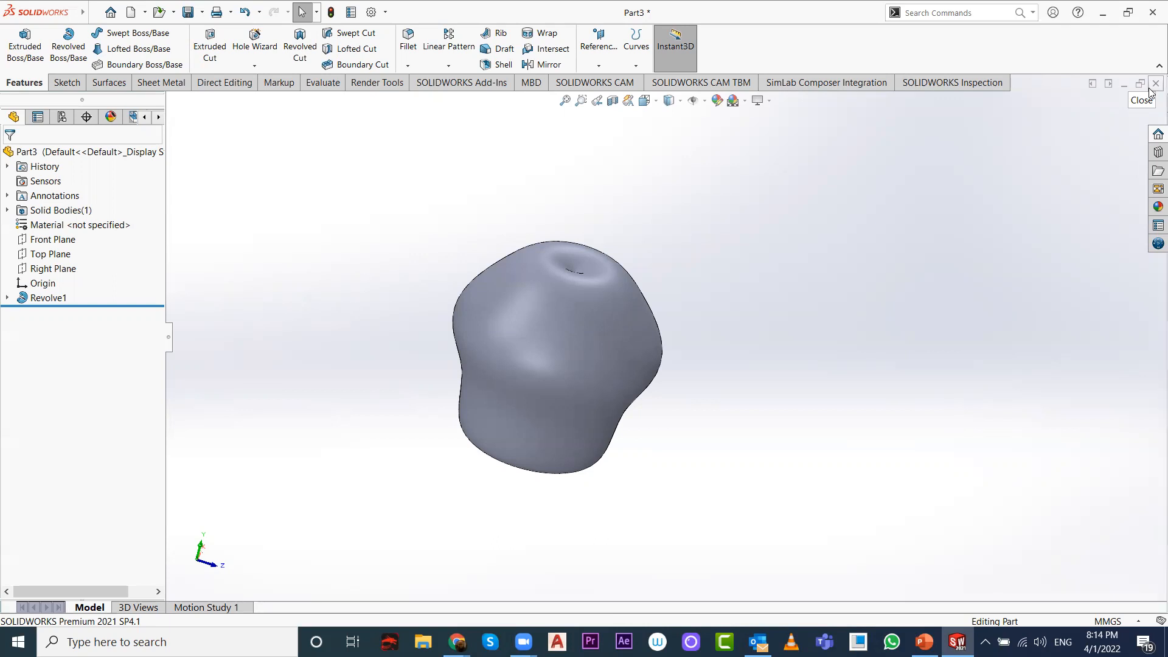
Step: Close Part3 without saving and create a new blank part, Part4
{"action": "left_click", "coordinate": [1150, 88]}
{"action": "left_click", "coordinate": [515, 346]}
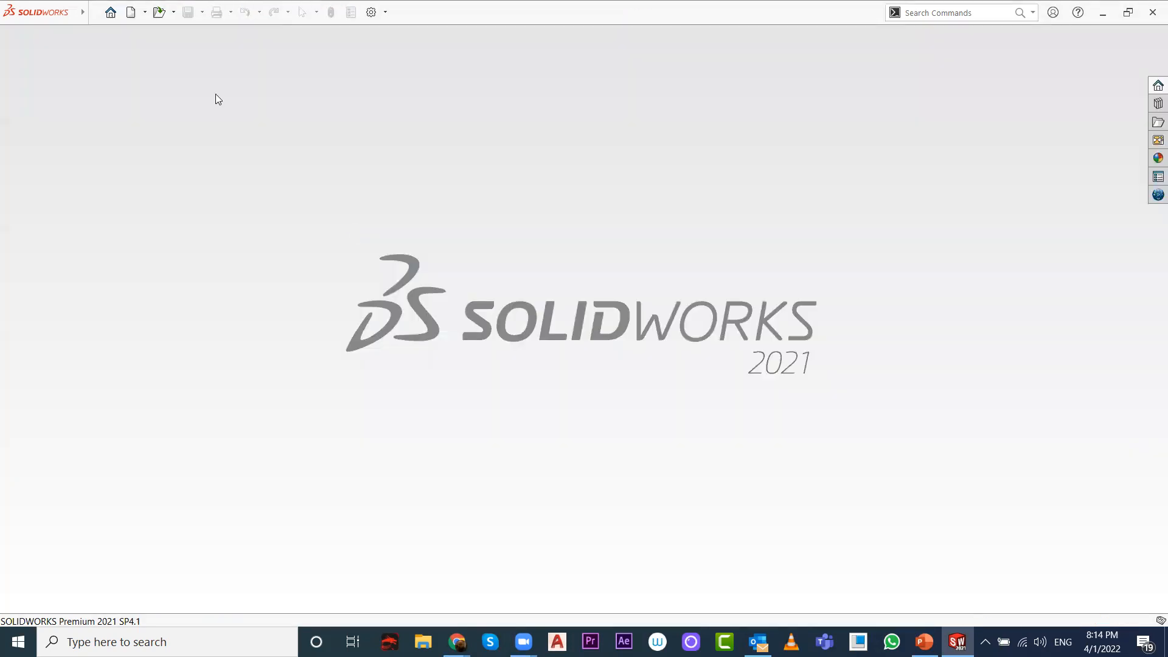
{"action": "left_click", "coordinate": [130, 12]}
{"action": "double_click", "coordinate": [405, 301]}
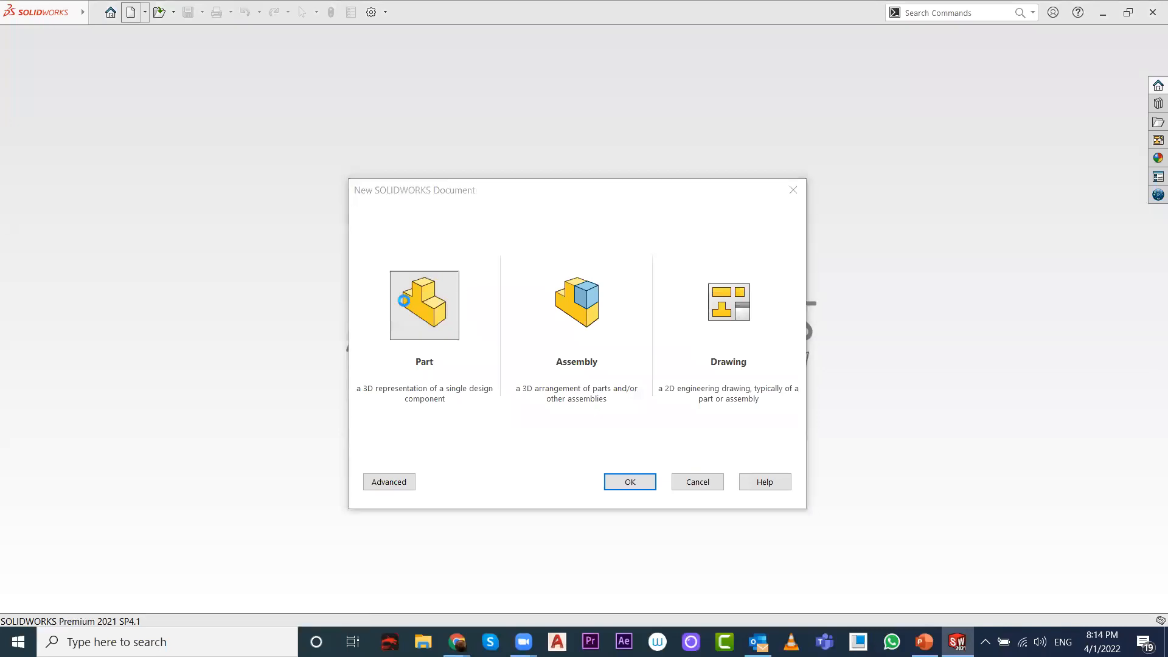
{"action": "left_click", "coordinate": [67, 82]}
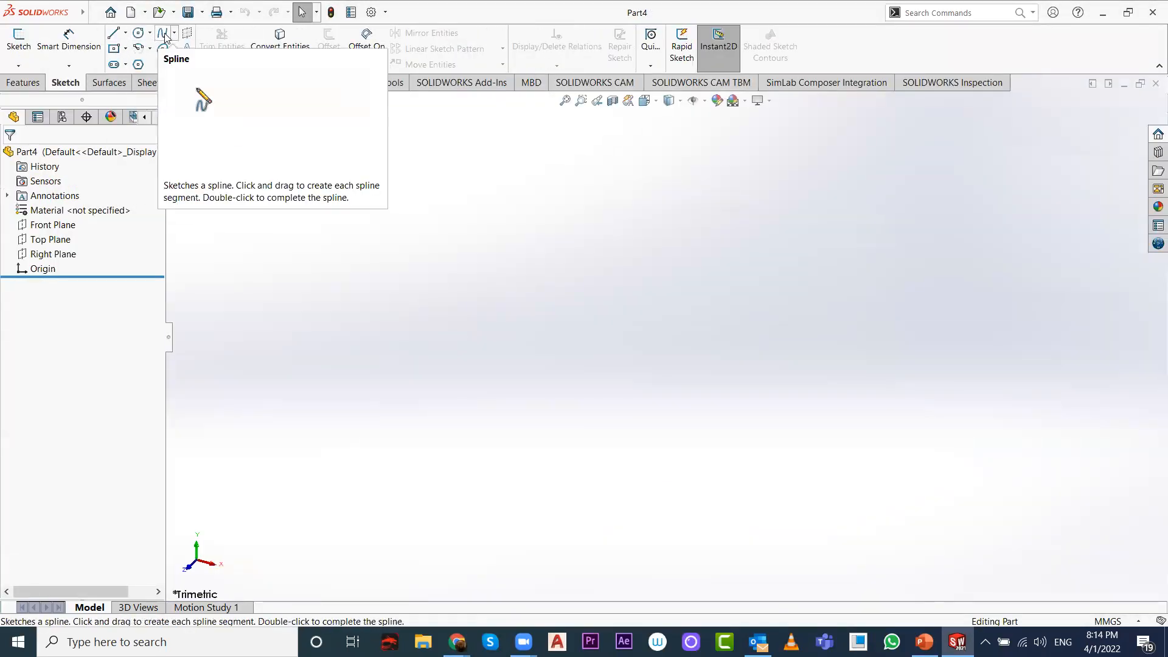
Step: On the Front Plane, draw a three-segment connected line starting at the origin
{"action": "left_click", "coordinate": [113, 33]}
{"action": "left_click", "coordinate": [493, 169]}
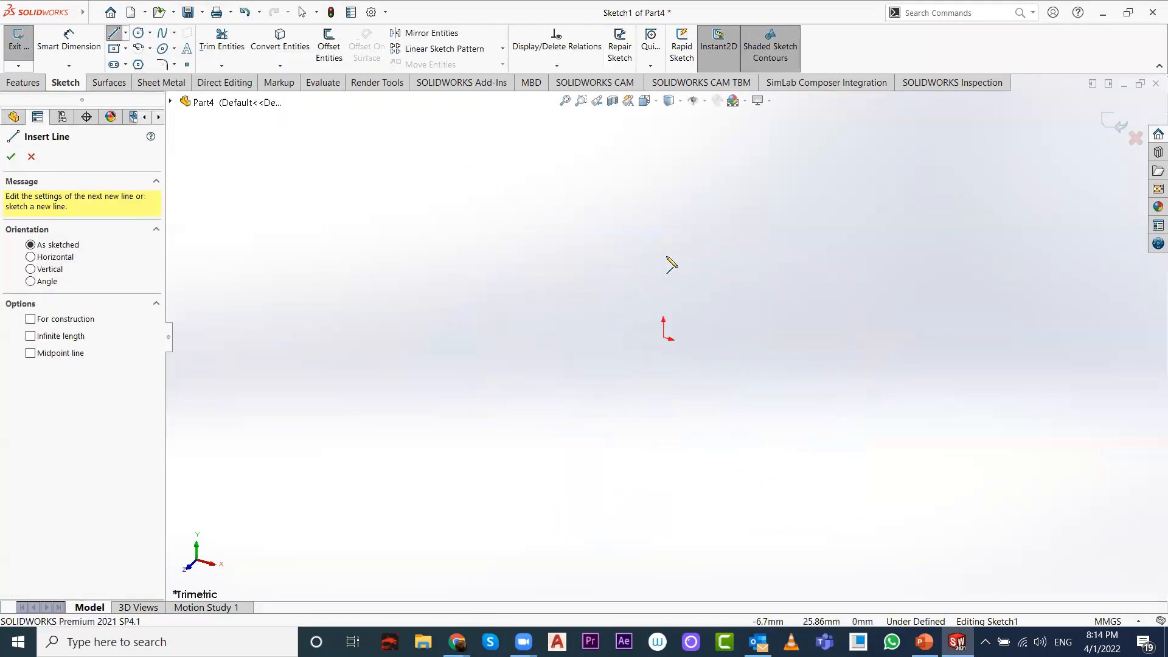
{"action": "left_click", "coordinate": [657, 106]}
{"action": "left_click", "coordinate": [713, 173]}
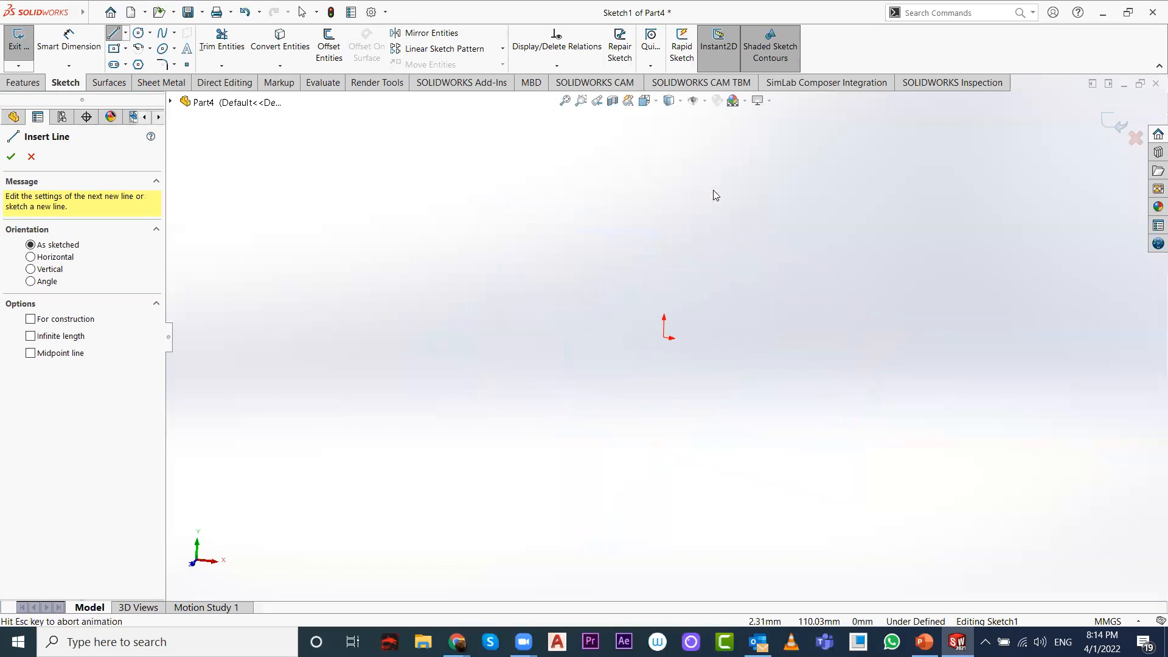
{"action": "left_click", "coordinate": [667, 338]}
{"action": "left_click", "coordinate": [841, 337]}
{"action": "left_click", "coordinate": [1082, 158]}
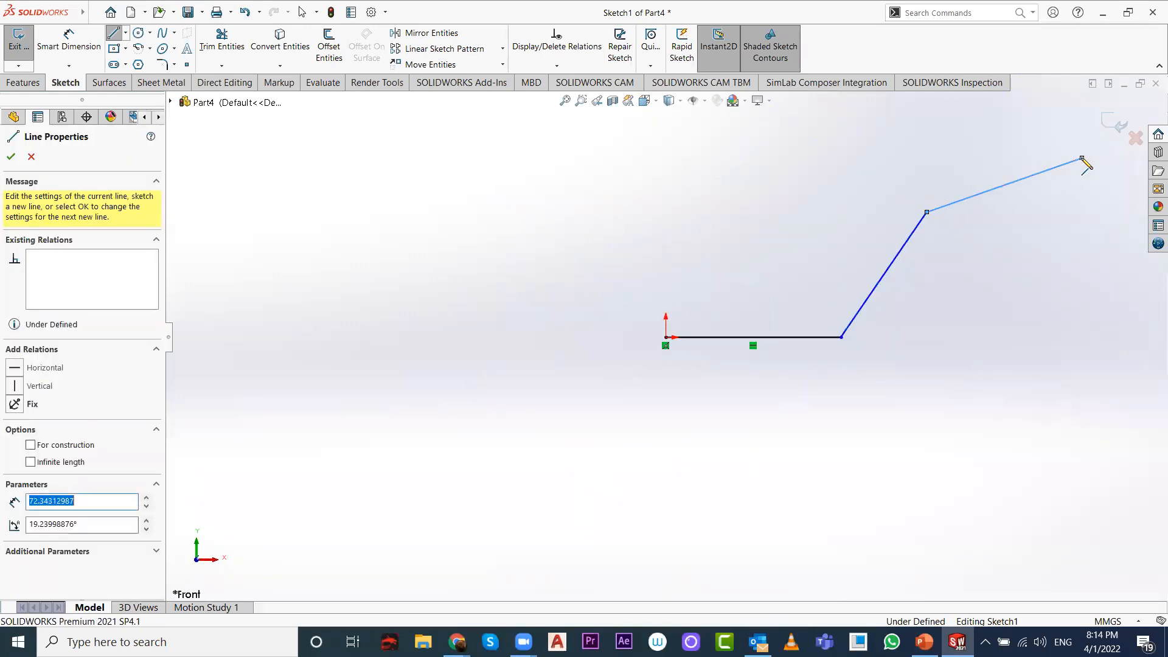
{"action": "key", "text": "Escape"}
Step: Round both bends of the line with 30 mm sketch fillets
{"action": "left_click", "coordinate": [162, 64]}
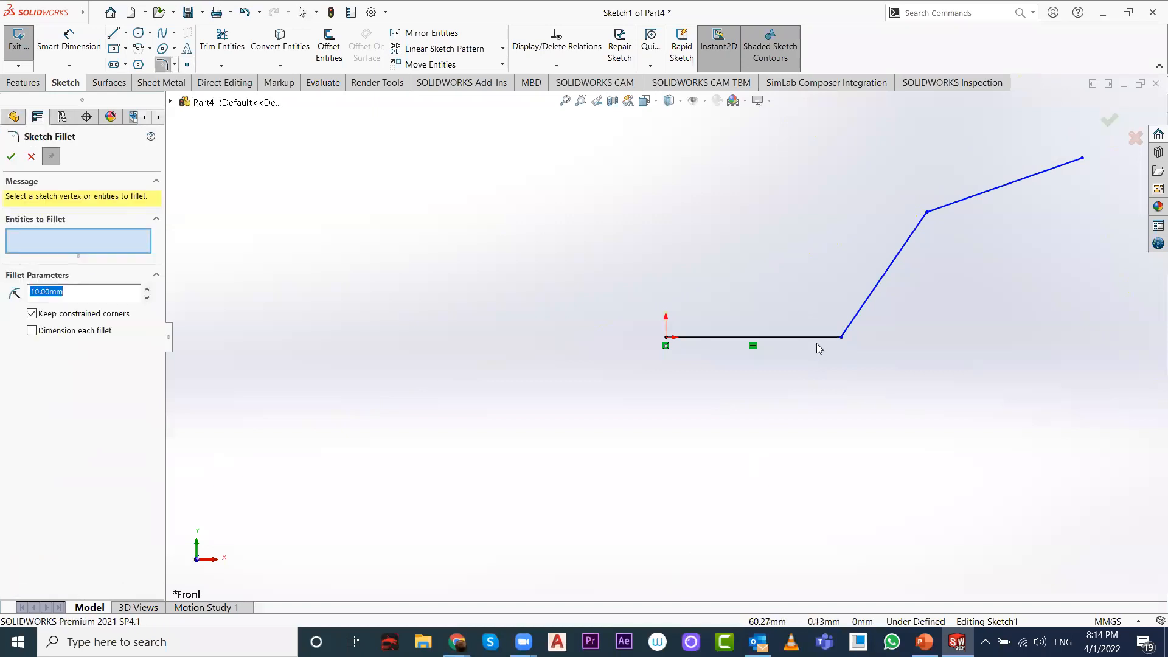
{"action": "left_click", "coordinate": [841, 337]}
{"action": "left_click", "coordinate": [927, 211]}
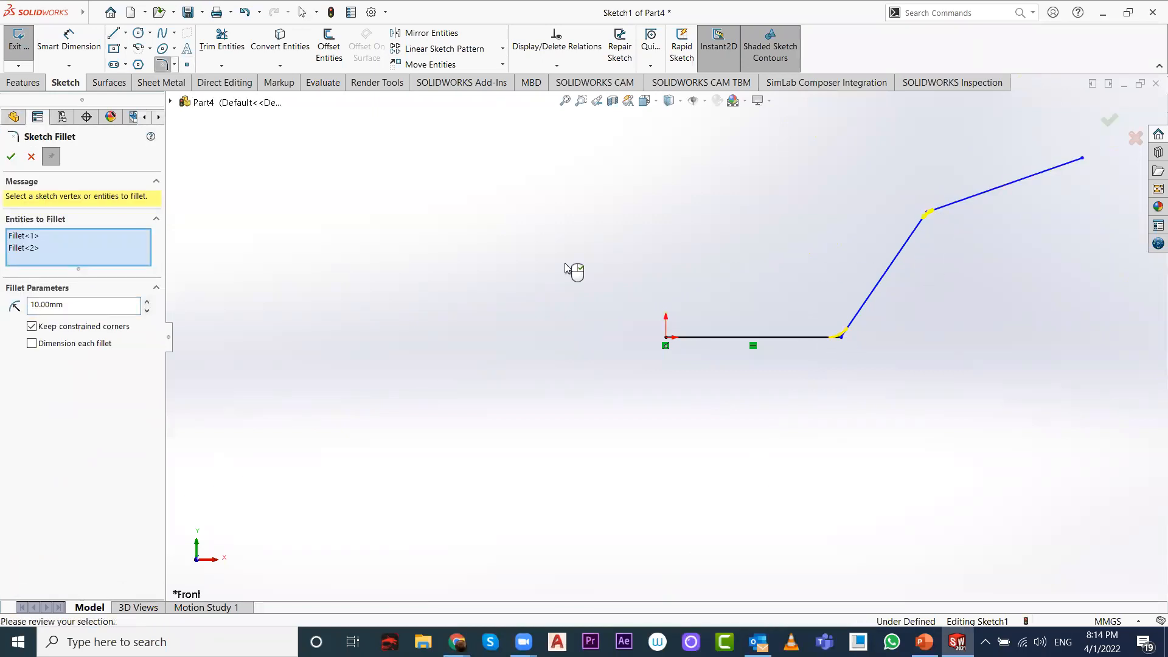
{"action": "left_click", "coordinate": [147, 302]}
{"action": "left_click", "coordinate": [147, 302]}
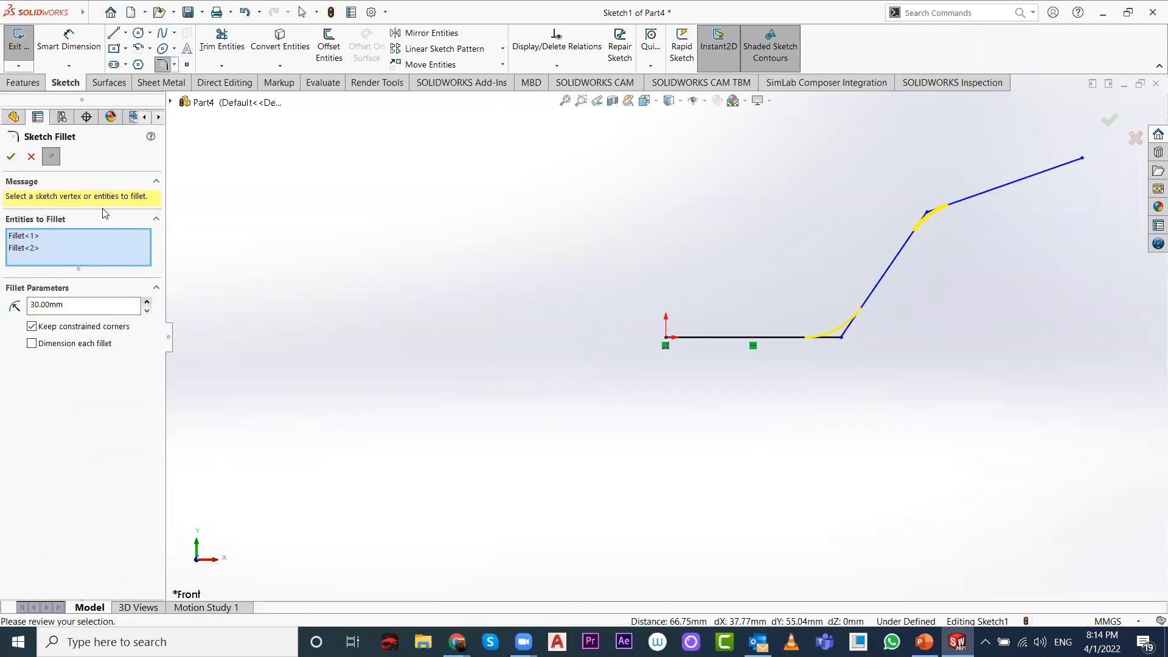
{"action": "left_click", "coordinate": [10, 157]}
{"action": "scroll", "coordinate": [588, 207], "scroll_direction": "up", "scroll_amount": 3}
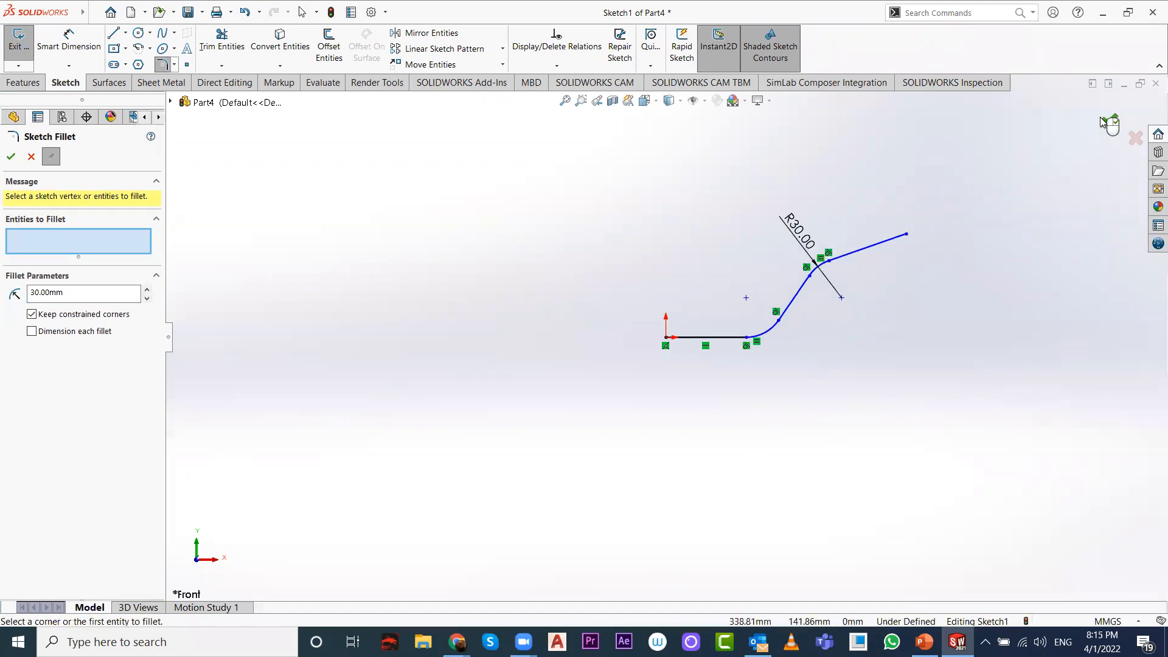
{"action": "left_click", "coordinate": [1108, 121]}
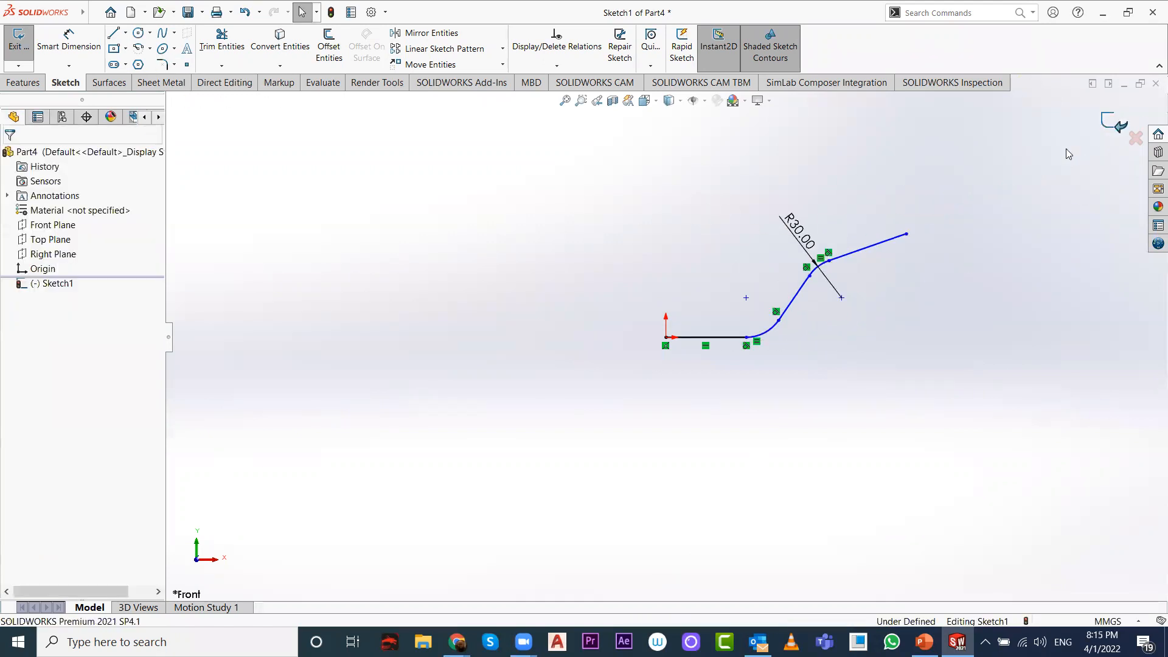
Step: Reopen Sketch1, drag the upper sloped line's endpoint up and right, then exit the sketch
{"action": "left_click", "coordinate": [1108, 127]}
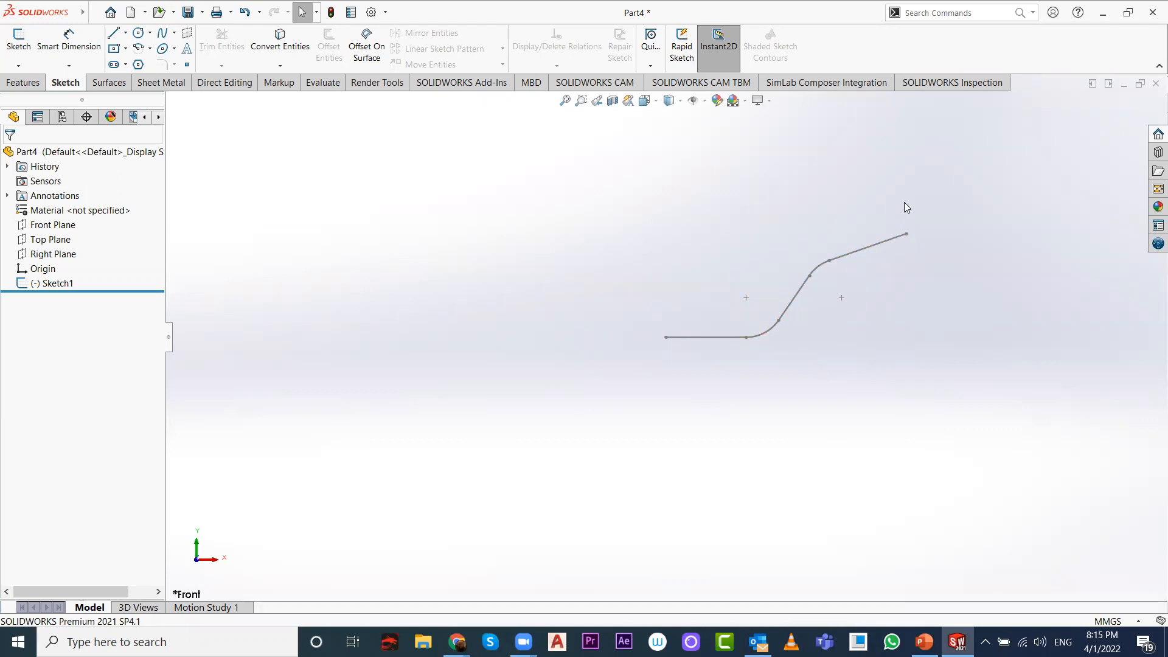
{"action": "double_click", "coordinate": [863, 244]}
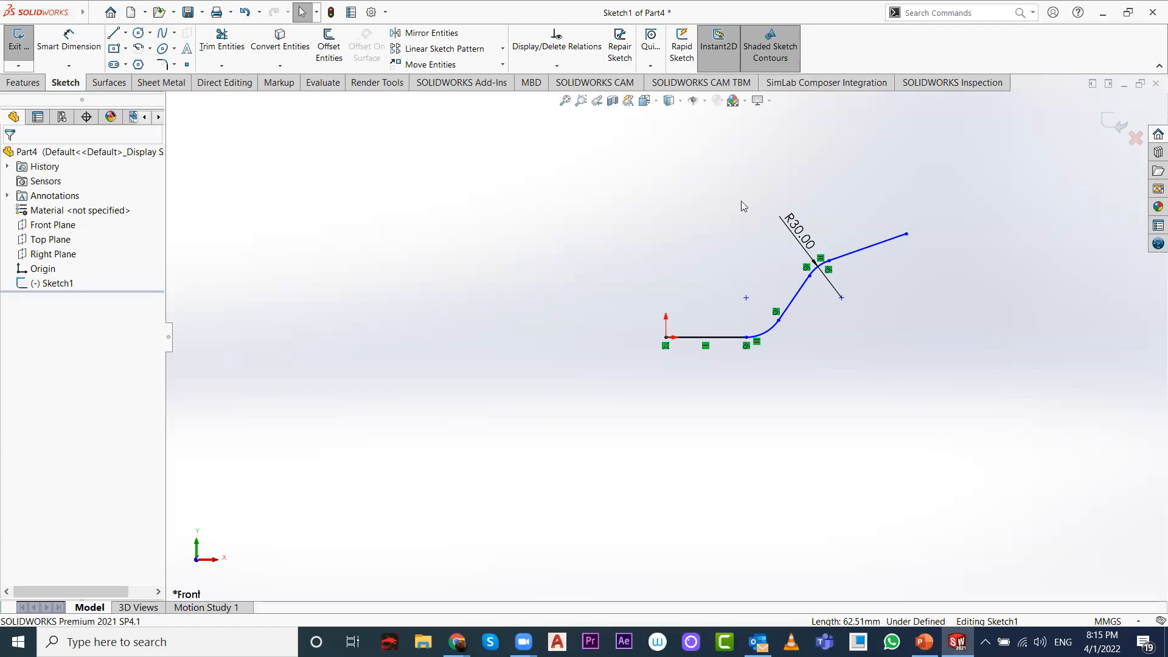
{"action": "left_click", "coordinate": [1111, 123]}
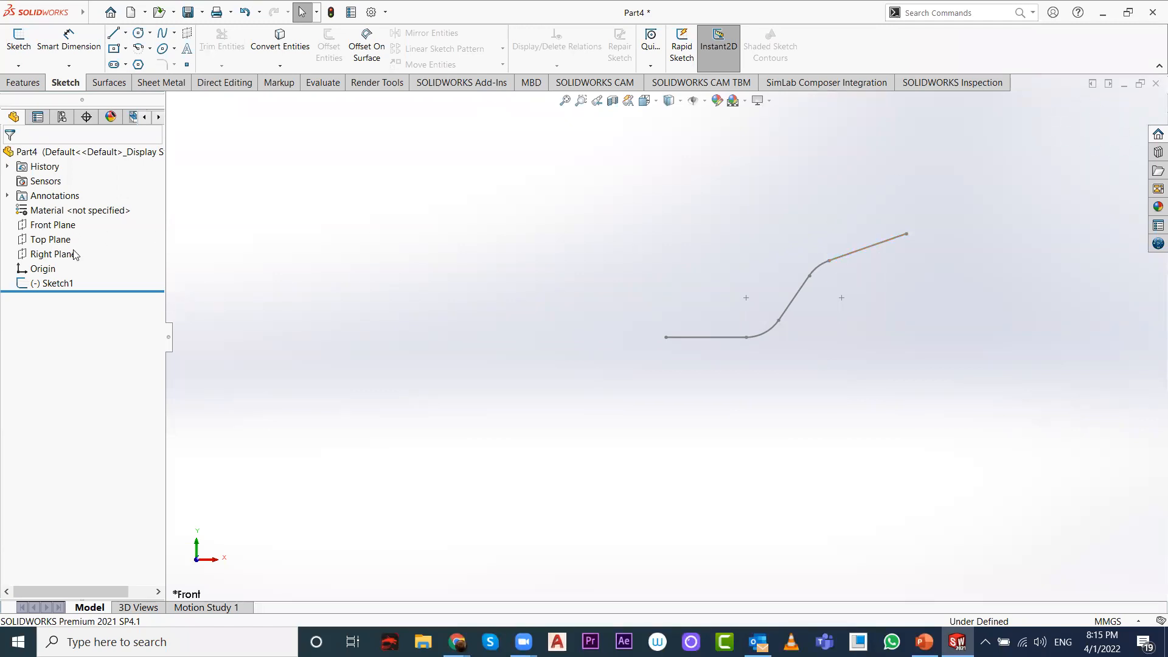
{"action": "left_click", "coordinate": [58, 284]}
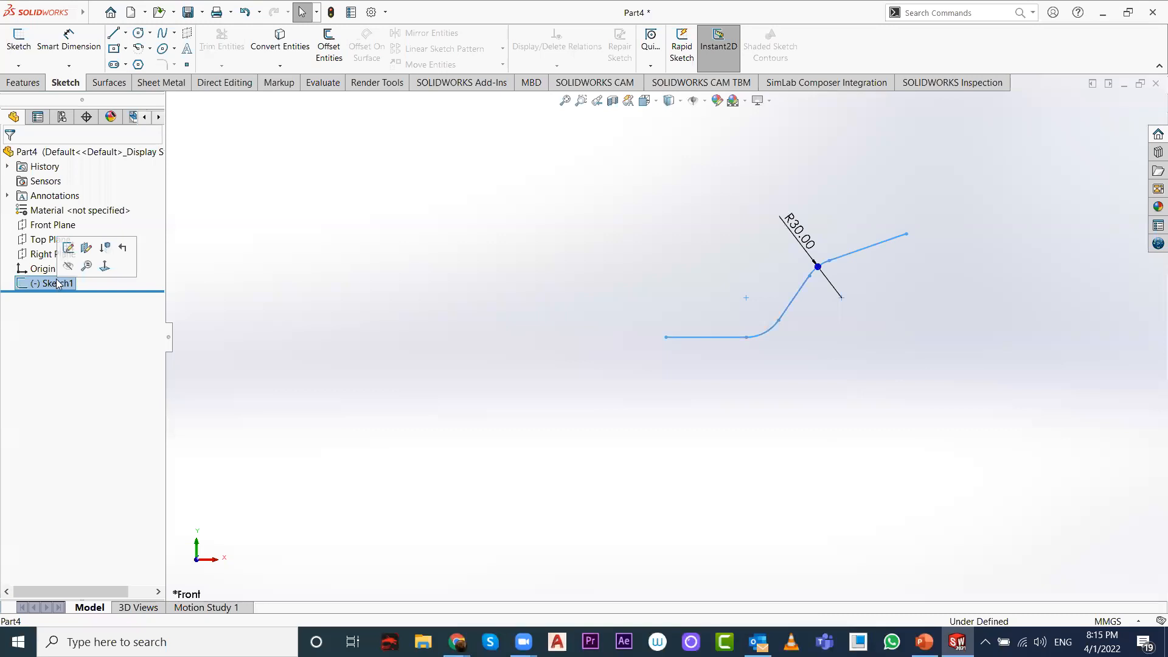
{"action": "left_click", "coordinate": [70, 247]}
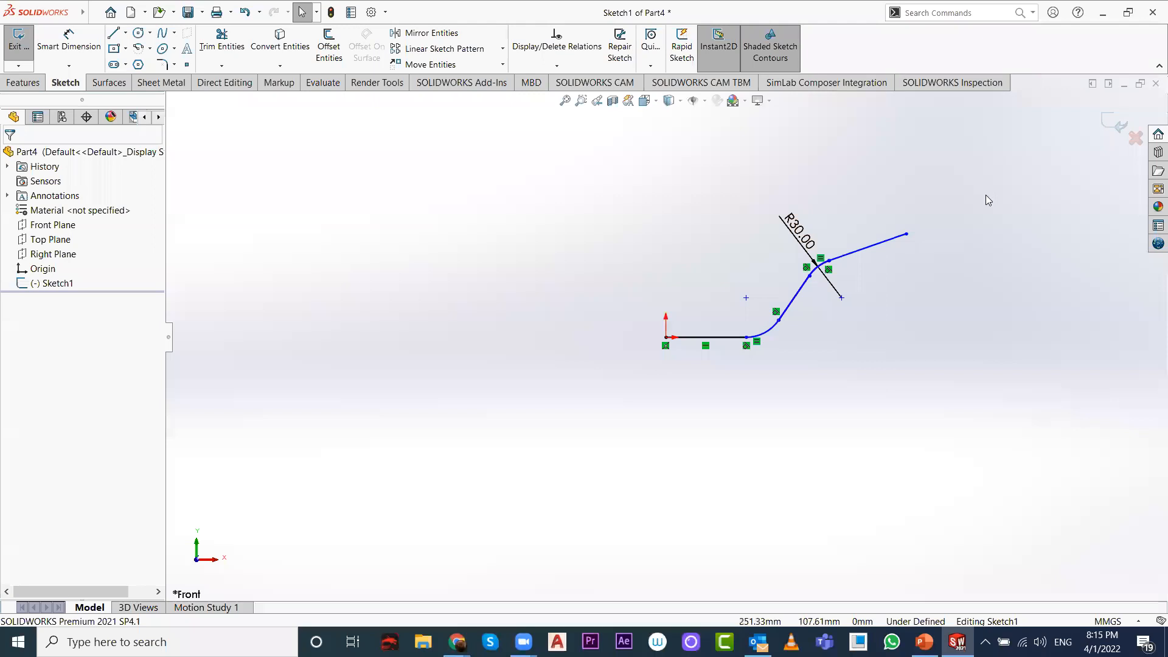
{"action": "left_click_drag", "start_coordinate": [904, 231], "coordinate": [973, 198]}
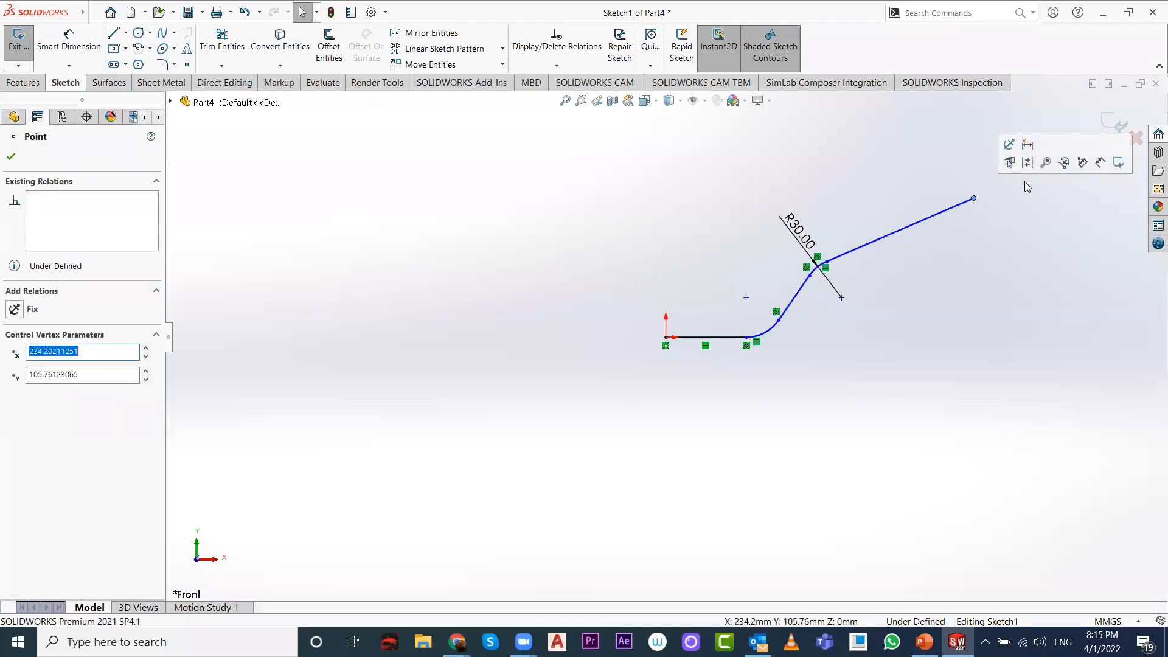
{"action": "left_click", "coordinate": [1065, 161]}
{"action": "left_click", "coordinate": [1107, 121]}
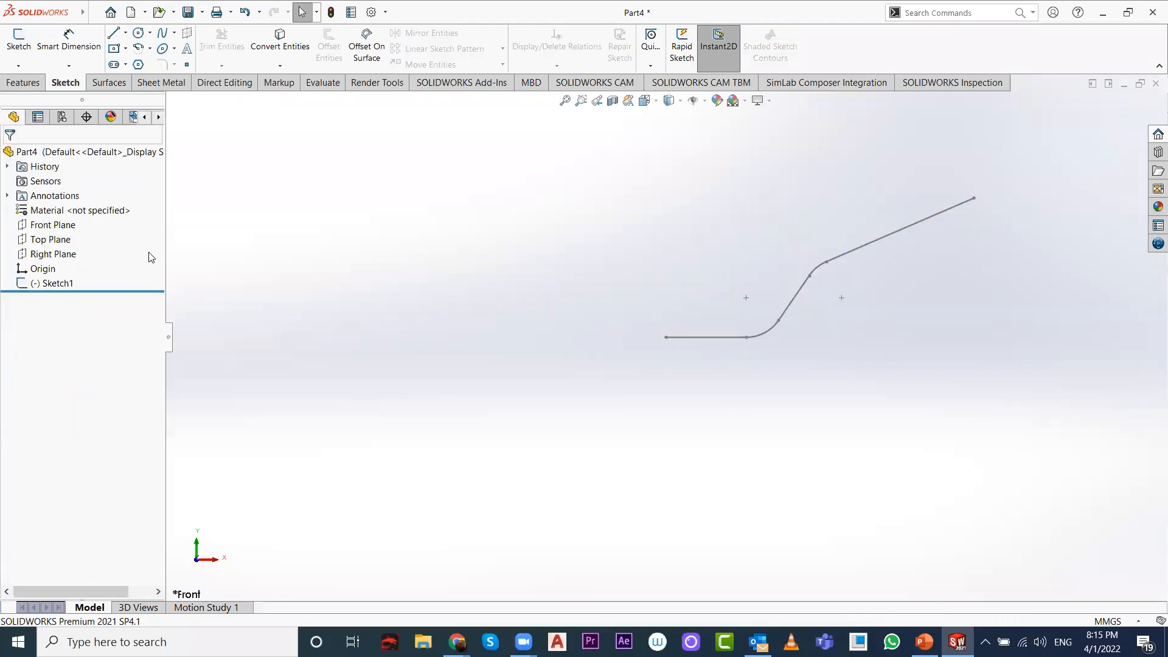
{"action": "left_click", "coordinate": [52, 256]}
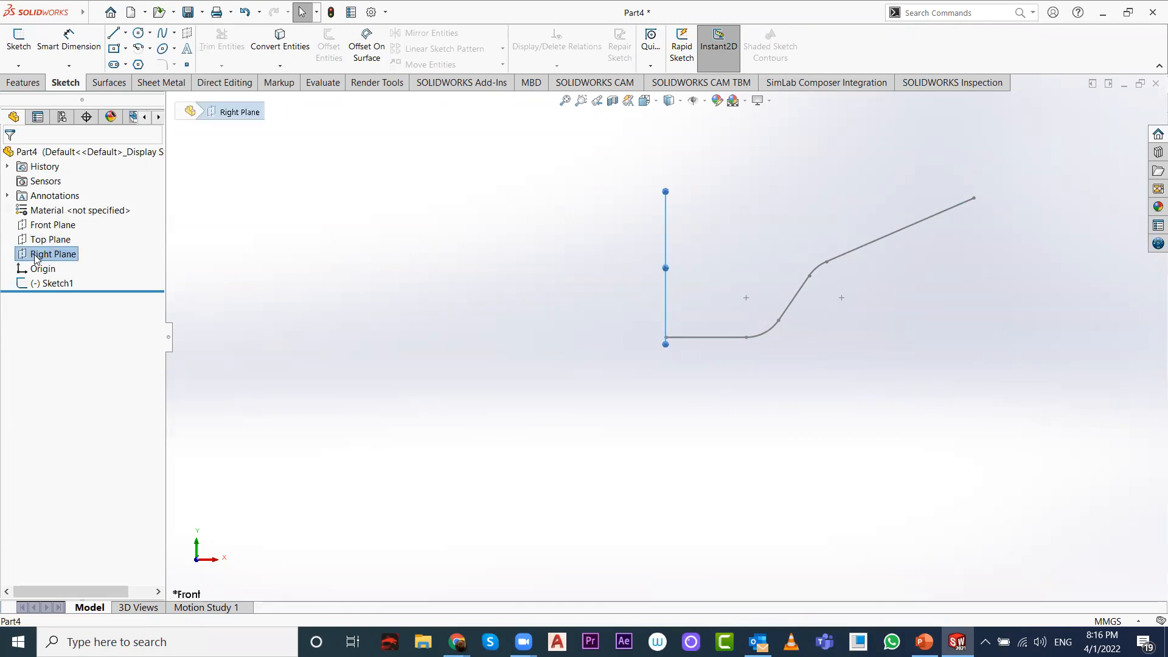
Step: Start a new sketch on the Right Plane and turn the view normal to it
{"action": "middle_click_drag", "start_coordinate": [618, 316], "coordinate": [662, 343]}
{"action": "right_click", "coordinate": [47, 256]}
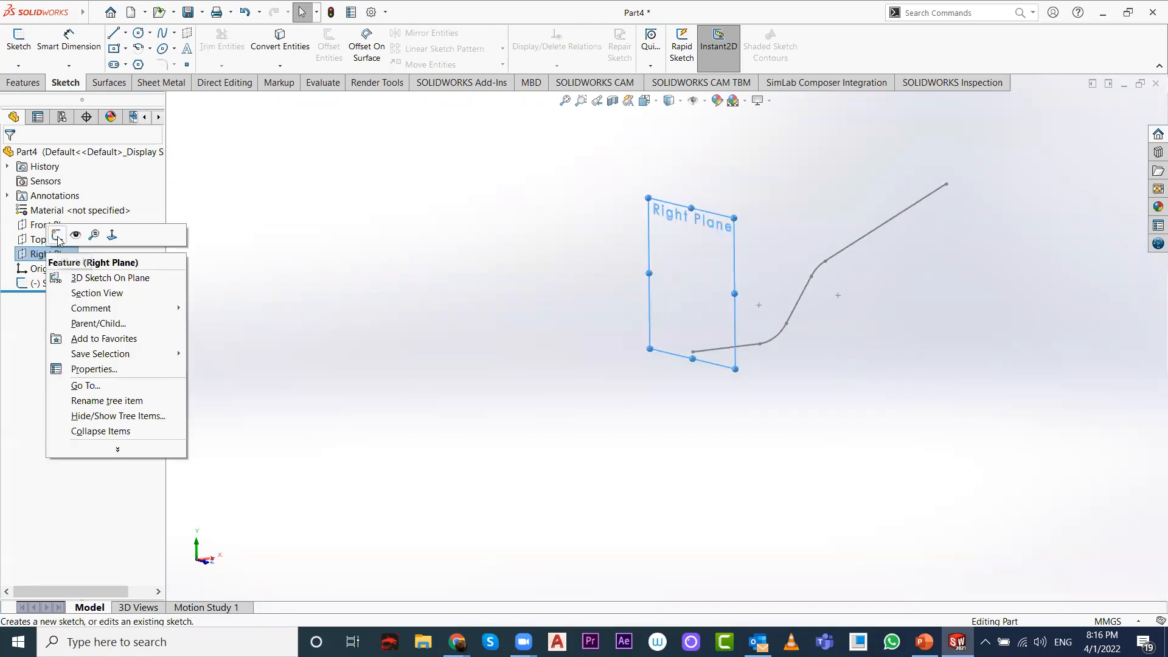
{"action": "left_click", "coordinate": [57, 237]}
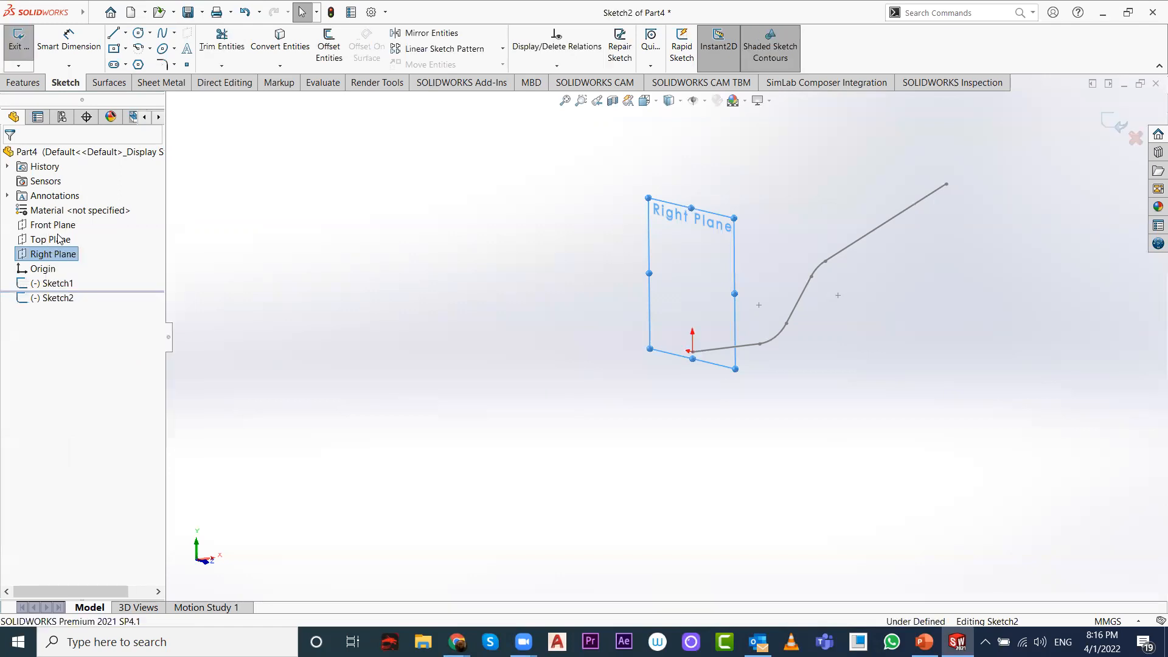
{"action": "key", "text": "space"}
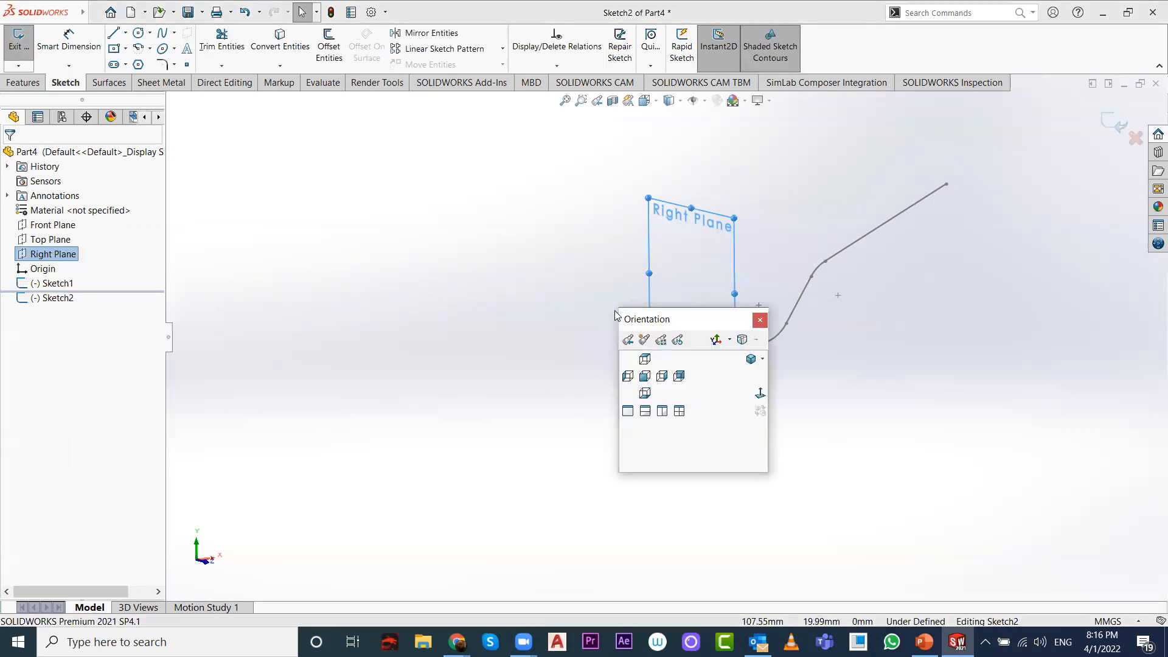
{"action": "left_click", "coordinate": [760, 393]}
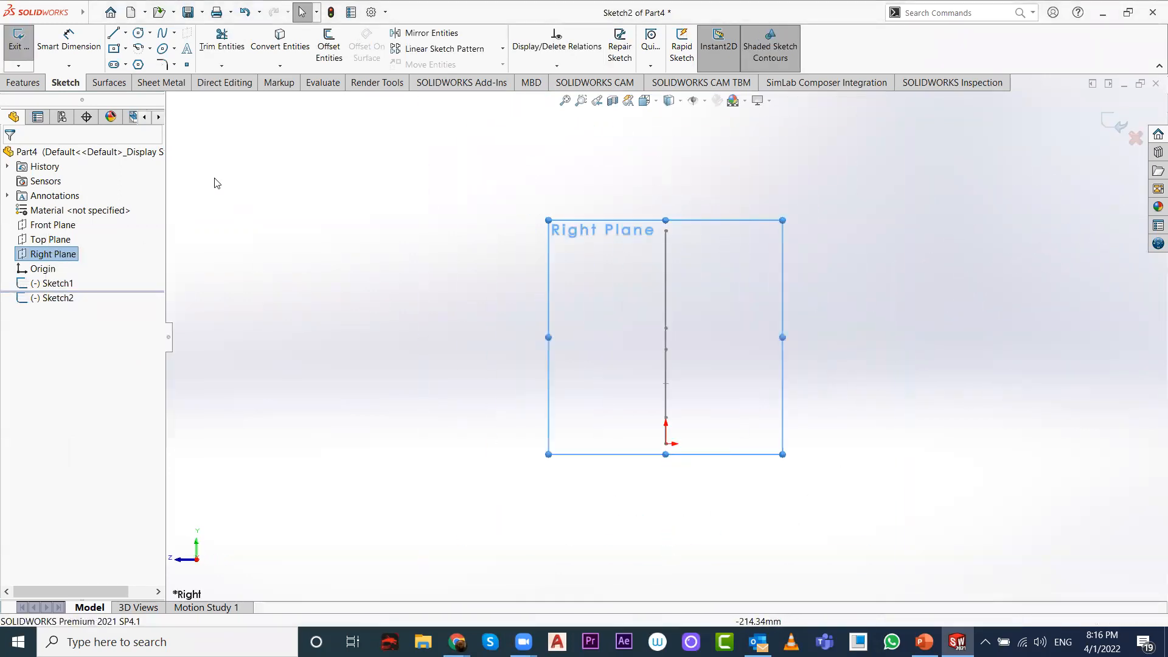
Step: Draw a circle centred on the origin, dimension it to 40 mm diameter, and exit
{"action": "left_click", "coordinate": [139, 33]}
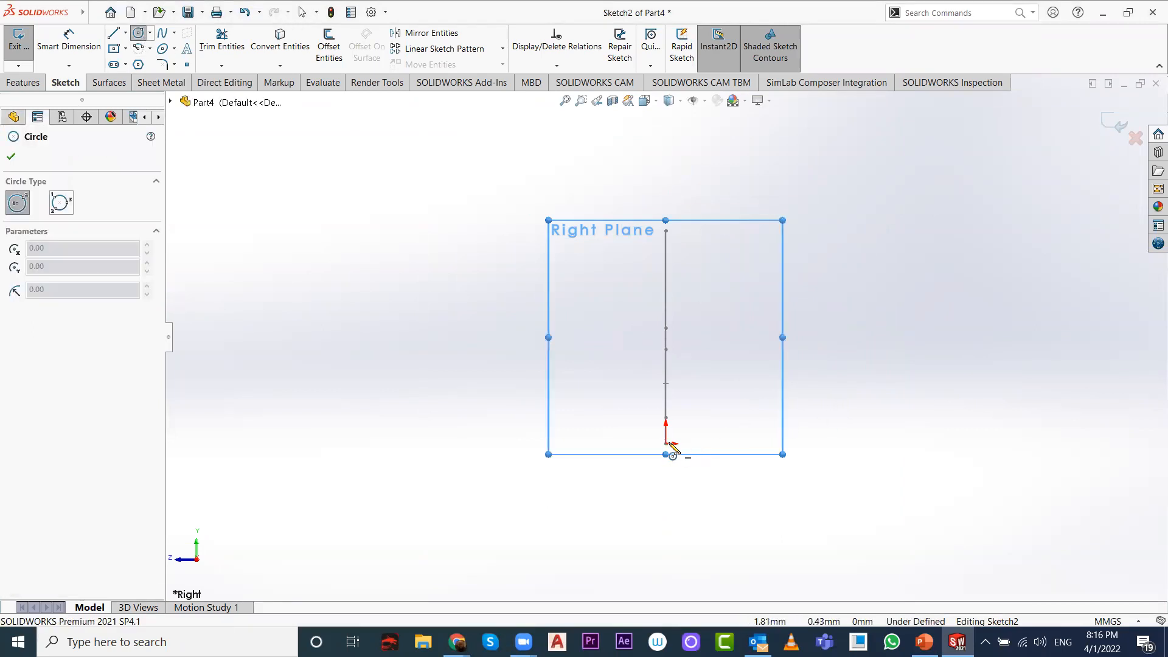
{"action": "left_click", "coordinate": [666, 444]}
{"action": "left_click", "coordinate": [710, 444]}
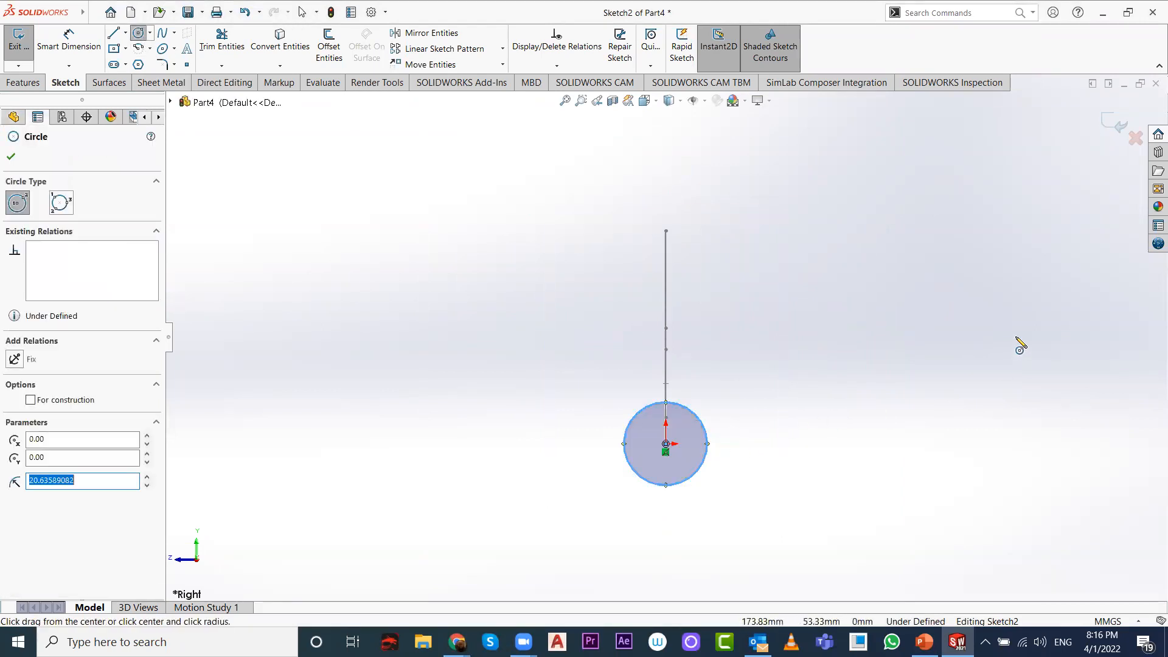
{"action": "right_click_drag", "start_coordinate": [875, 402], "coordinate": [872, 359]}
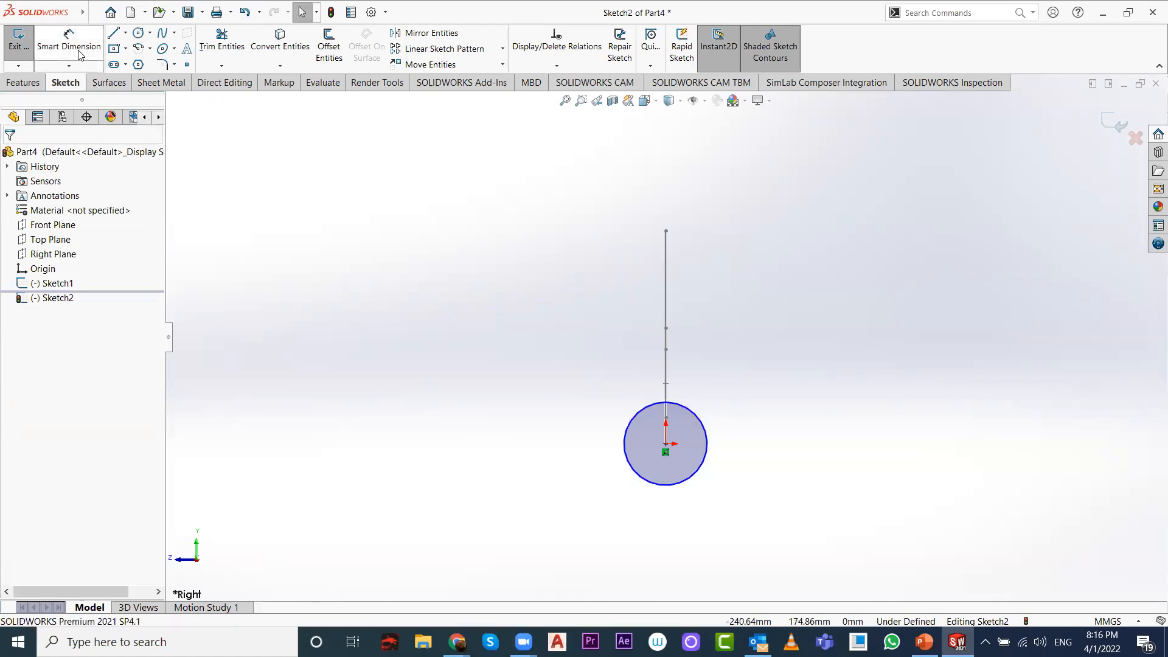
{"action": "left_click", "coordinate": [637, 413]}
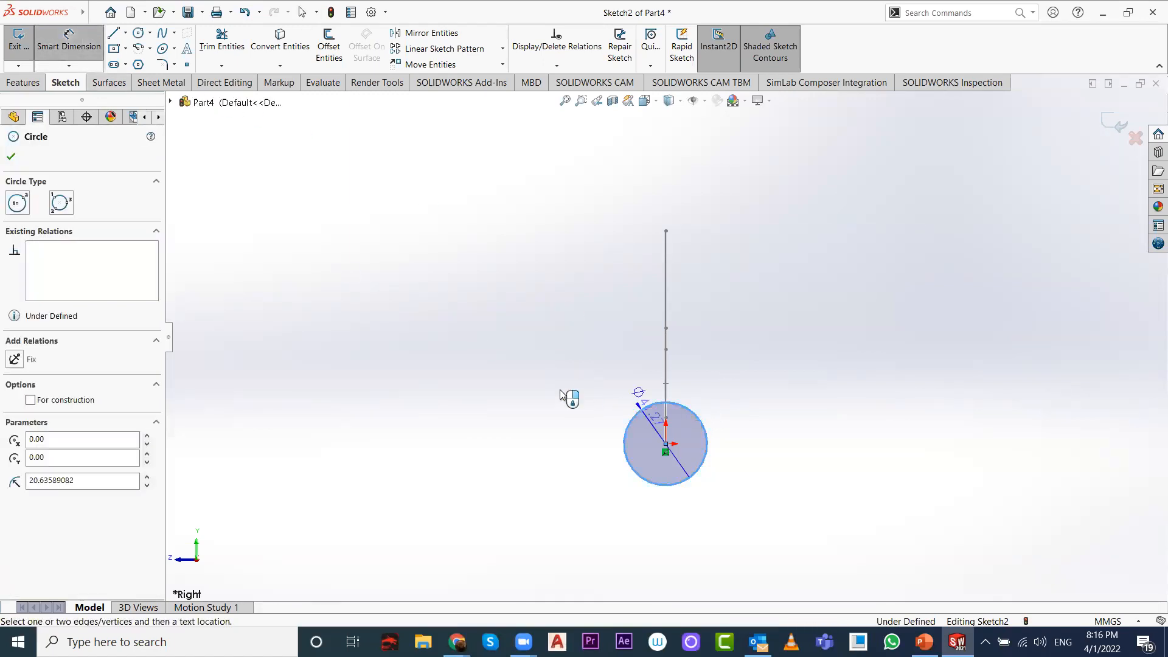
{"action": "left_click", "coordinate": [538, 390]}
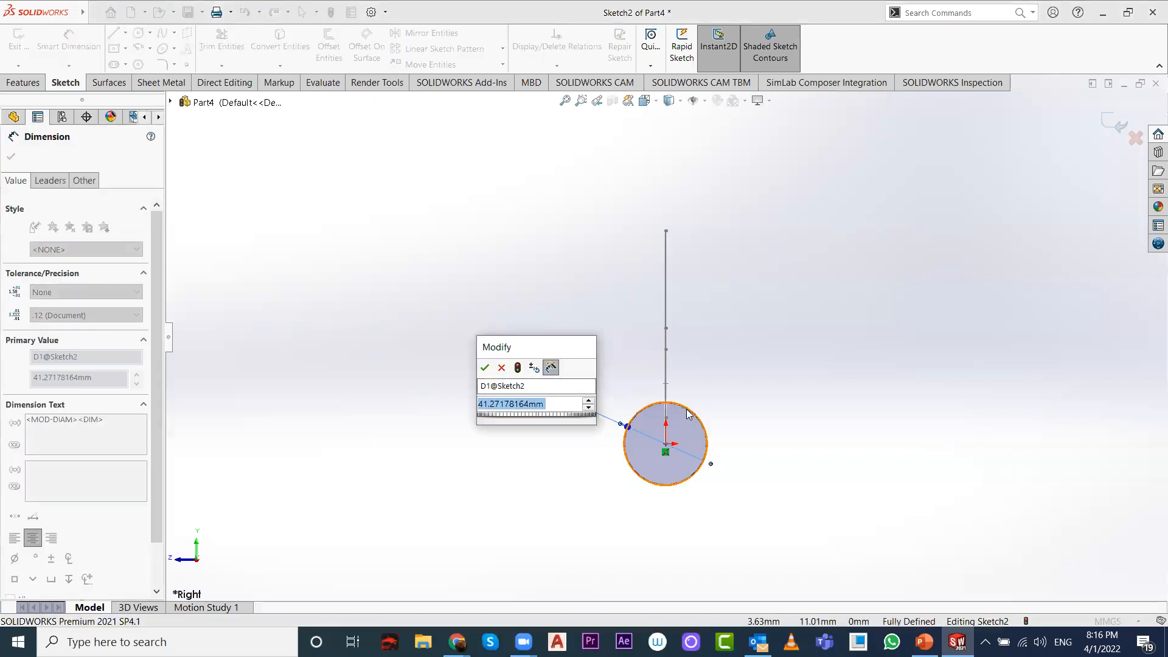
{"action": "type", "text": "40"}
{"action": "key", "text": "Return"}
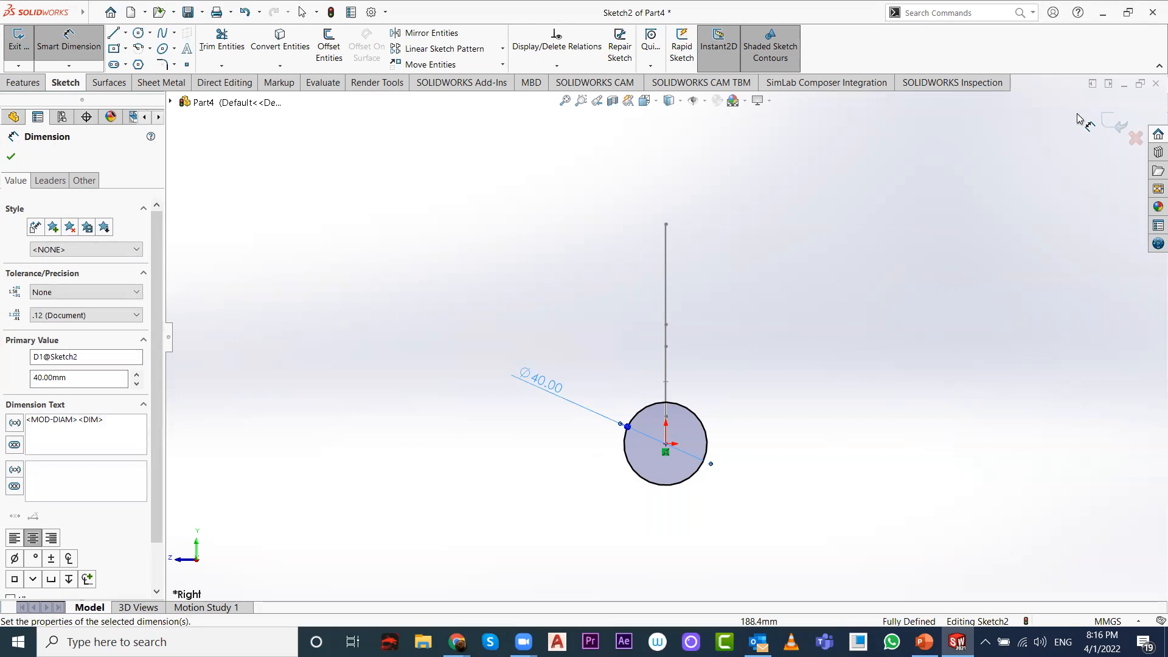
{"action": "left_click", "coordinate": [1105, 121]}
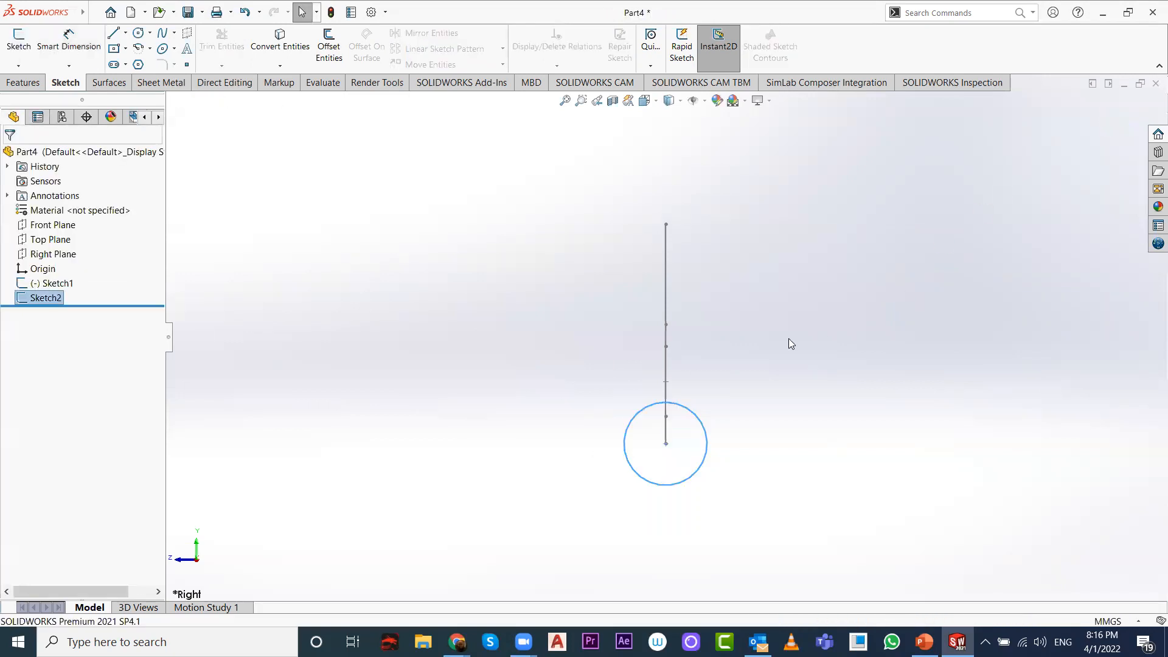
{"action": "mouse_move", "coordinate": [737, 341]}
{"action": "middle_mouse_down"}
{"action": "mouse_move", "coordinate": [834, 348]}
{"action": "mouse_move", "coordinate": [868, 386]}
{"action": "mouse_move", "coordinate": [747, 419]}
{"action": "middle_mouse_up"}
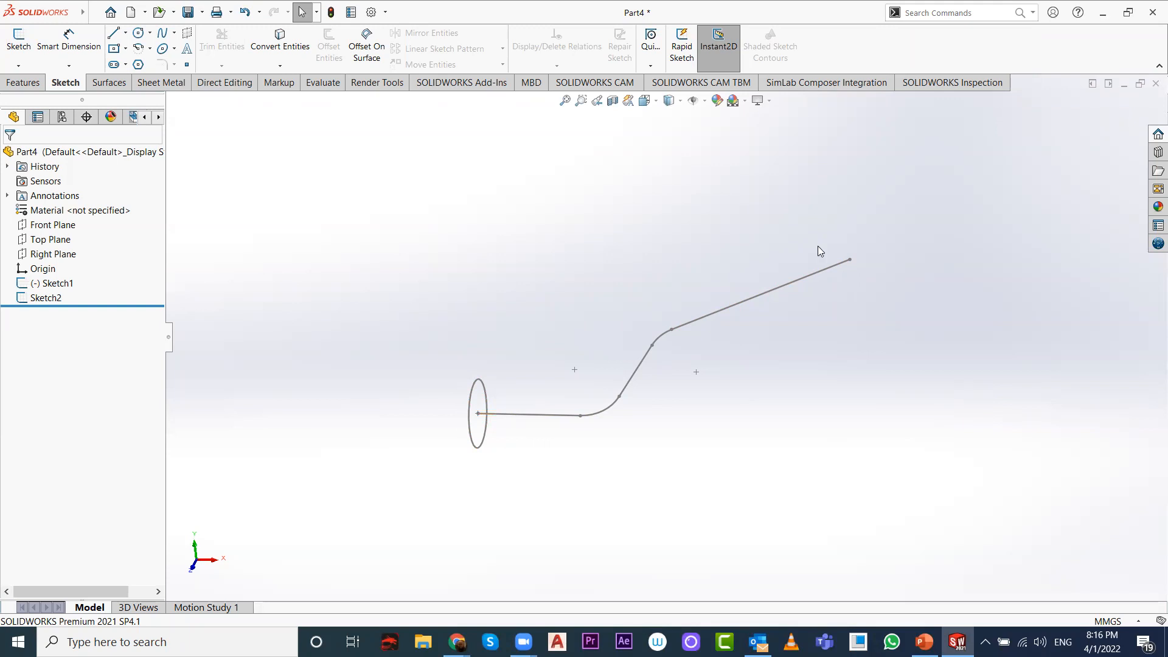
Step: Sweep the Sketch2 circle along the bent Sketch1 path into a solid tube, Sweep1
{"action": "left_click", "coordinate": [23, 82]}
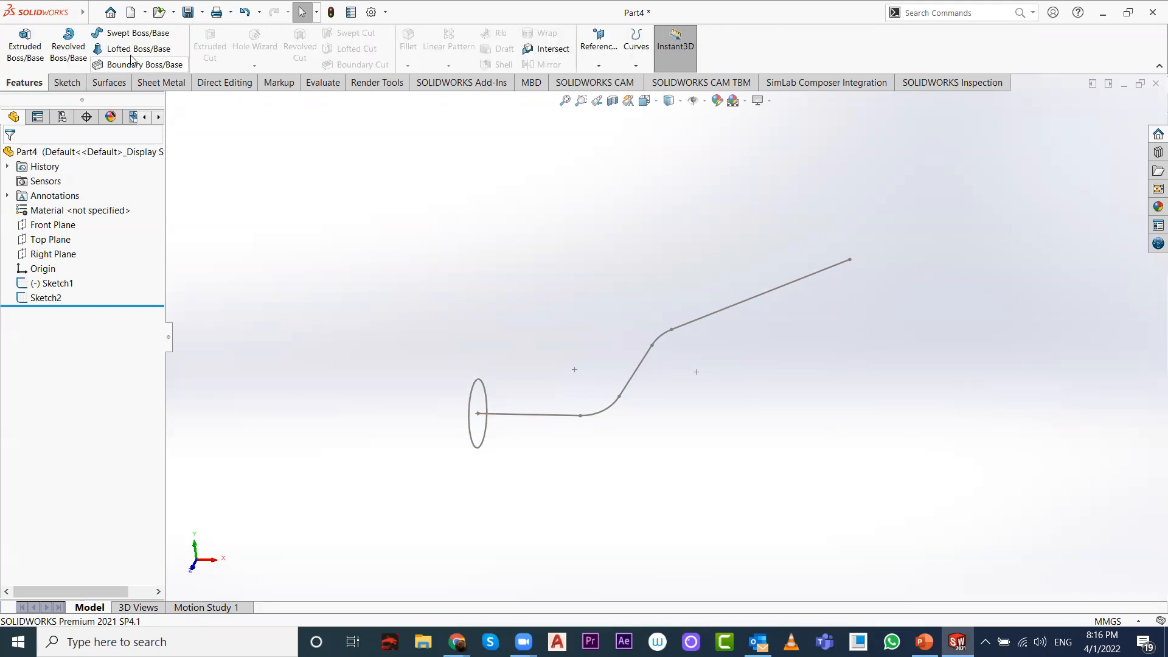
{"action": "left_click", "coordinate": [128, 34]}
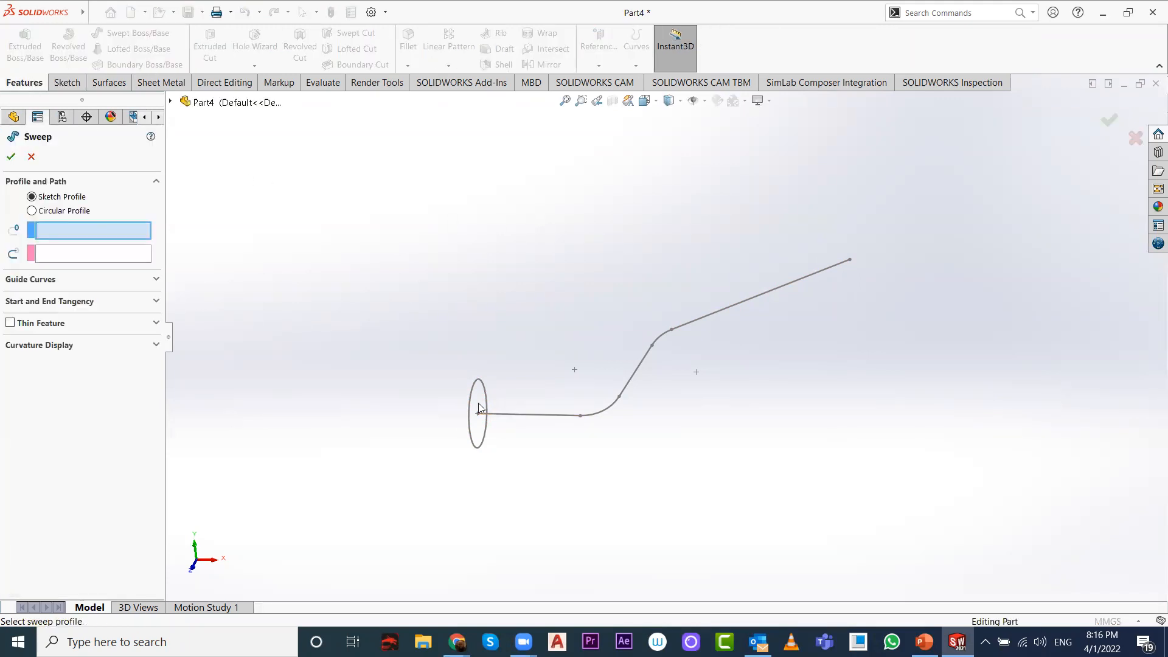
{"action": "left_click", "coordinate": [70, 234]}
{"action": "left_click", "coordinate": [475, 391]}
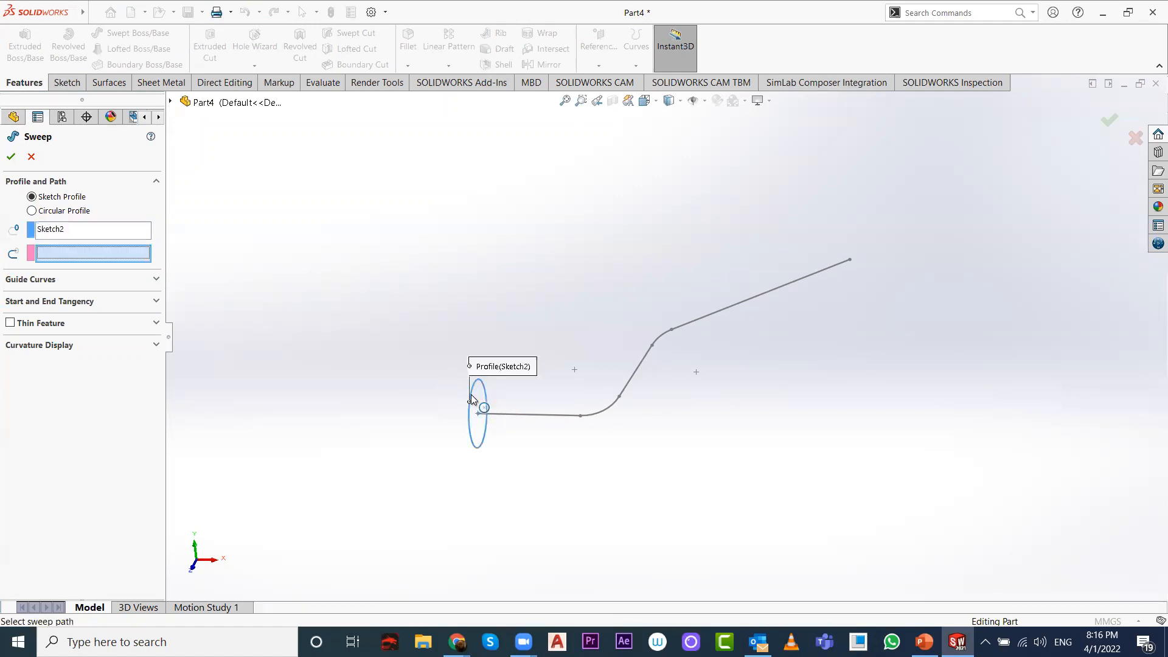
{"action": "left_click", "coordinate": [548, 416]}
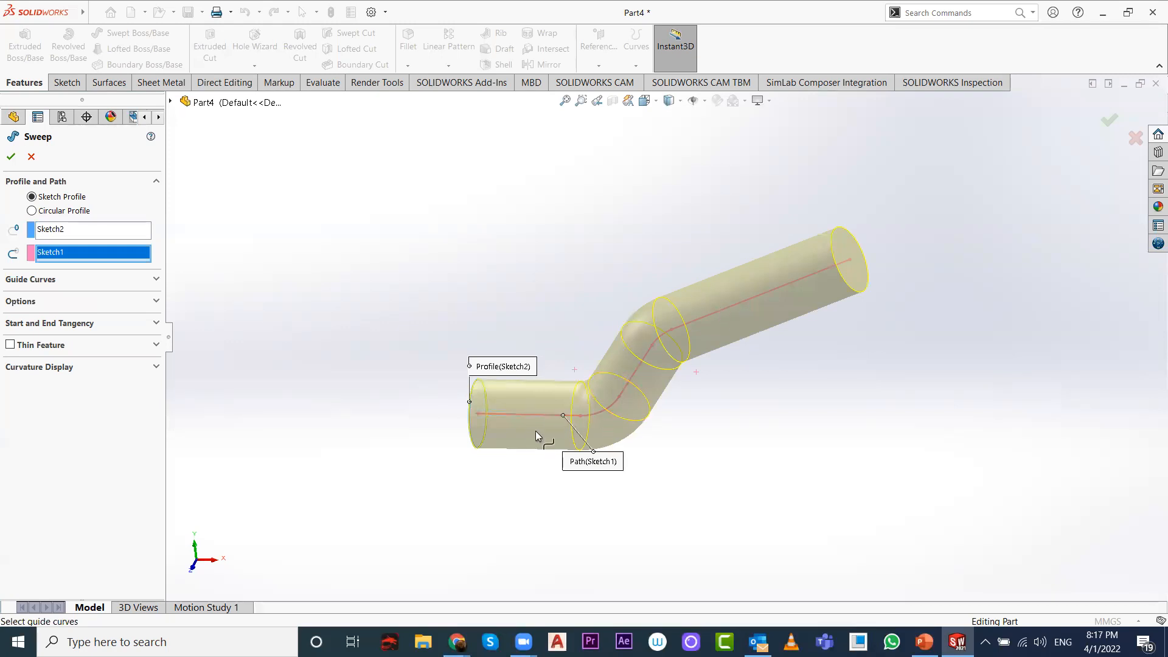
{"action": "key", "text": "Return"}
Step: Close the part without saving its changes
{"action": "middle_click_drag", "start_coordinate": [526, 293], "coordinate": [577, 284]}
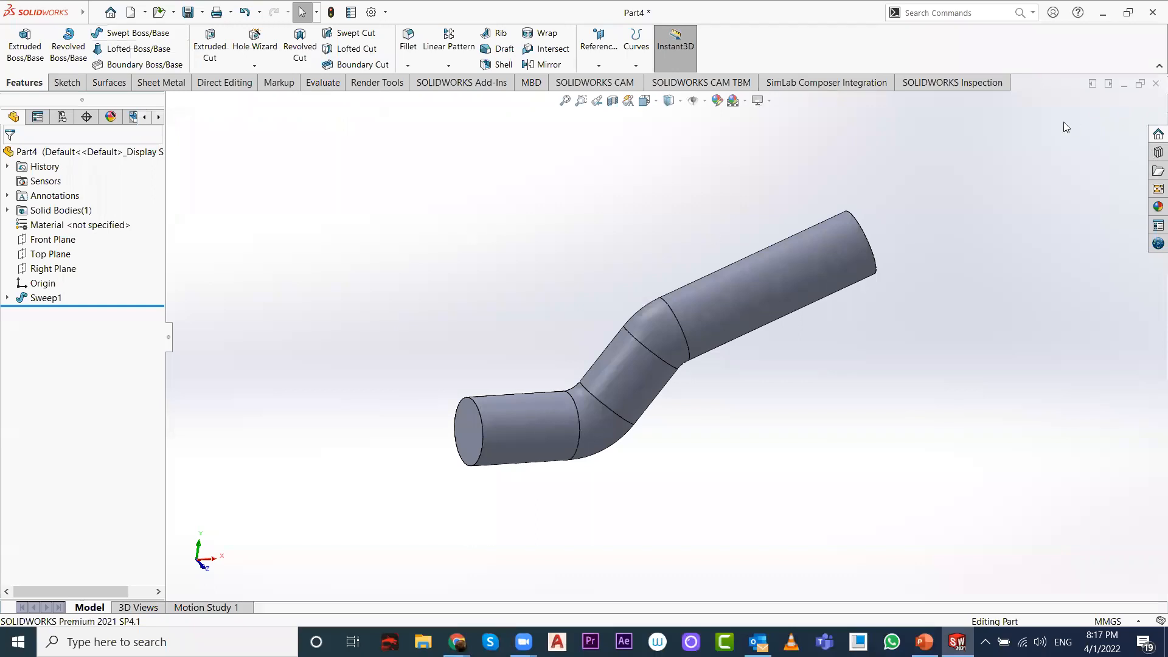
{"action": "left_click", "coordinate": [1154, 84]}
{"action": "left_click", "coordinate": [519, 338]}
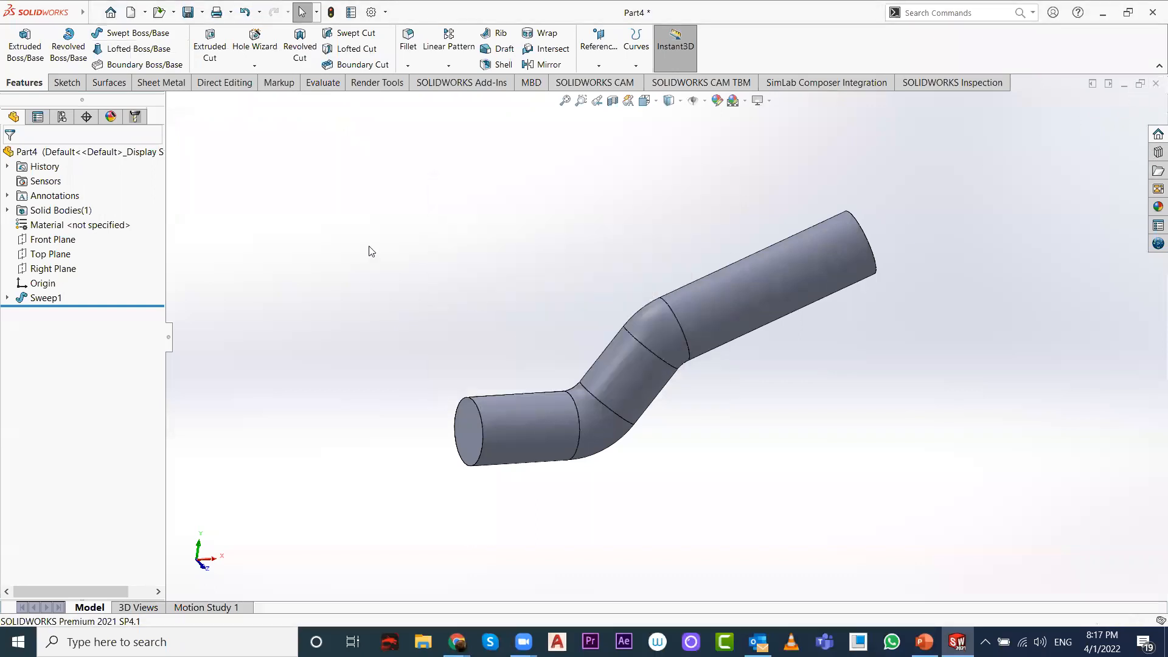
Step: Create a new part and draw a circle centred on the origin of the Top Plane
{"action": "left_click", "coordinate": [130, 18]}
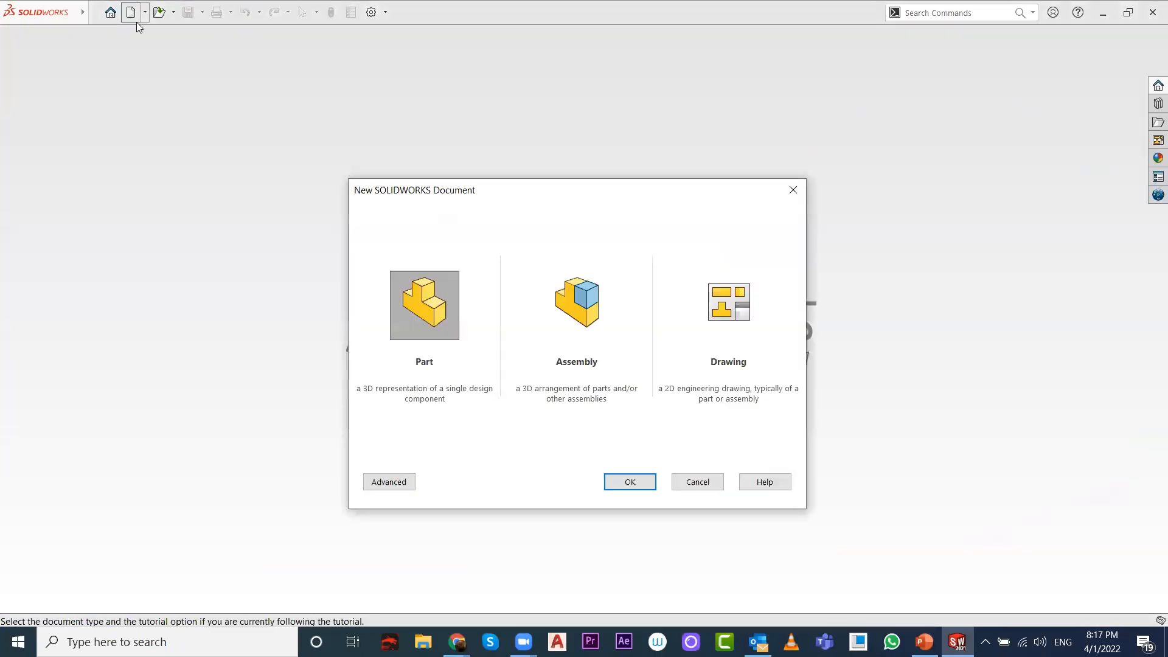
{"action": "double_click", "coordinate": [435, 296]}
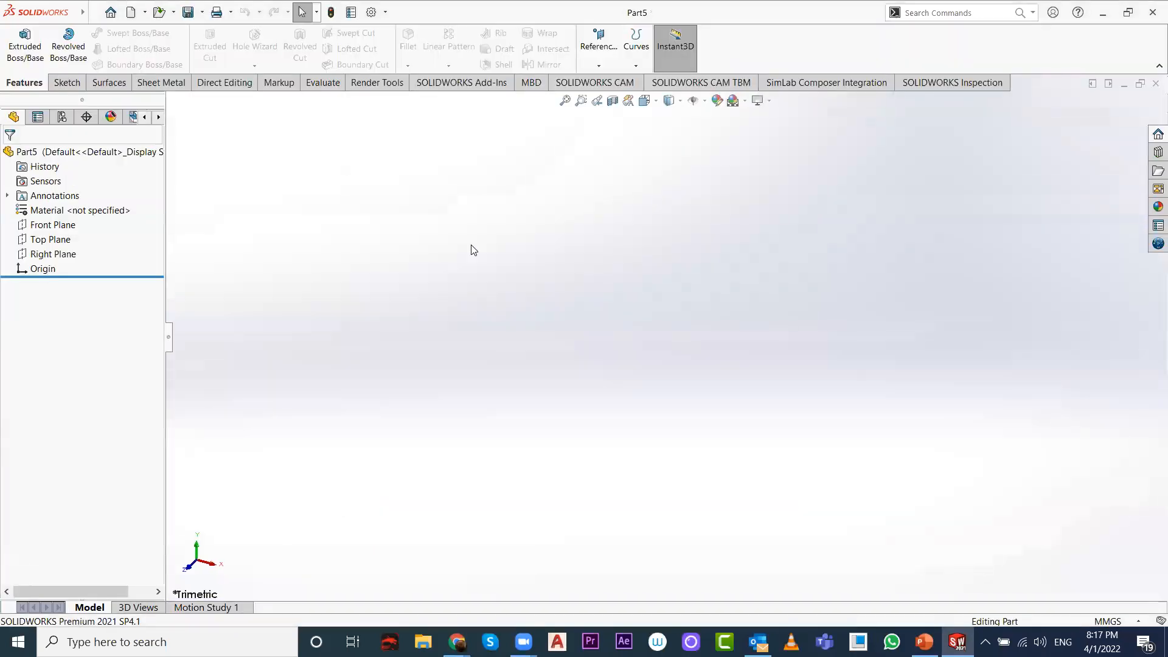
{"action": "left_click", "coordinate": [68, 84]}
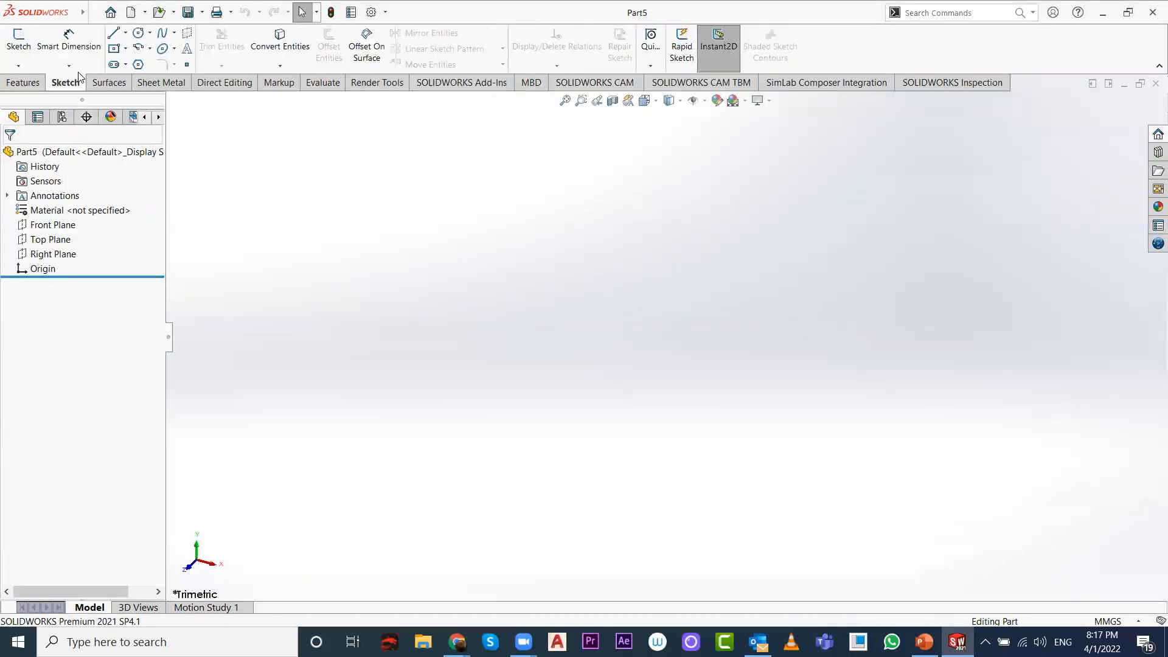
{"action": "left_click", "coordinate": [138, 33]}
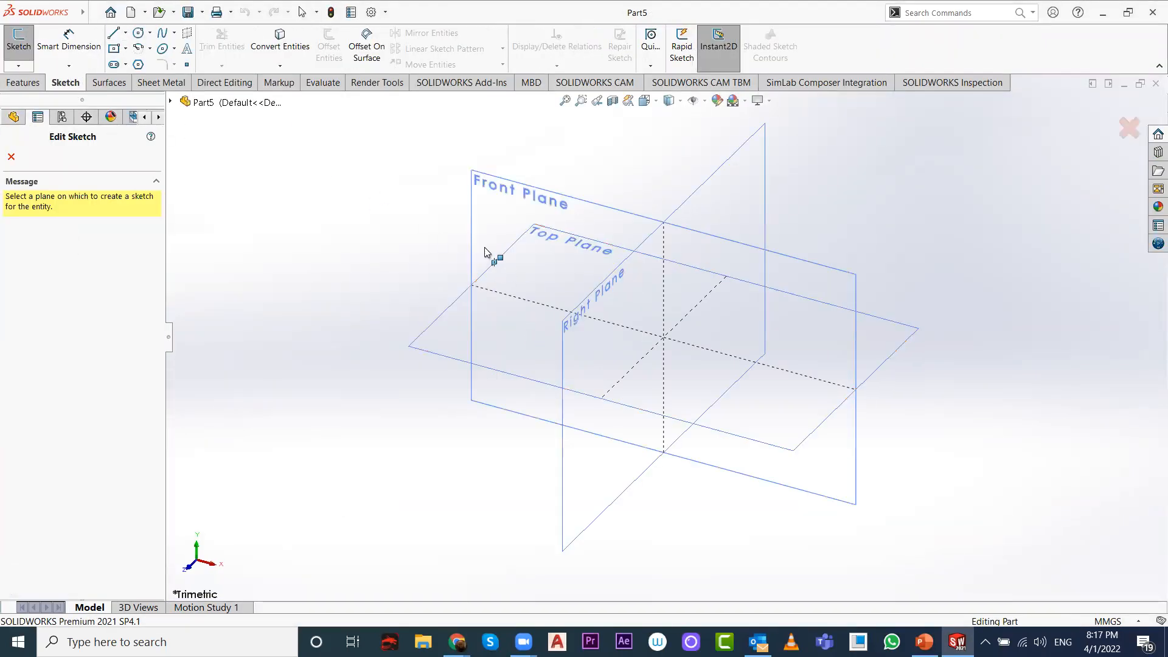
{"action": "left_click", "coordinate": [449, 309]}
{"action": "left_click", "coordinate": [656, 101]}
{"action": "left_click", "coordinate": [714, 171]}
{"action": "left_click", "coordinate": [666, 338]}
{"action": "left_click", "coordinate": [830, 255]}
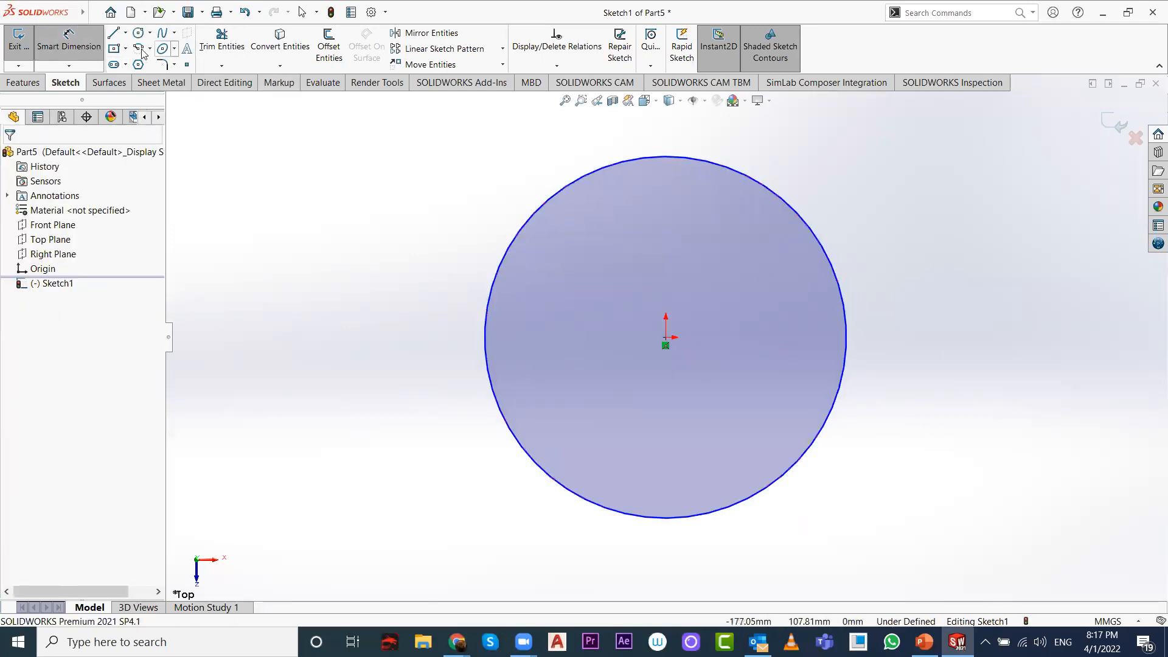
Step: Dimension the circle to a 100 mm diameter
{"action": "left_click", "coordinate": [69, 45]}
{"action": "left_click", "coordinate": [69, 45]}
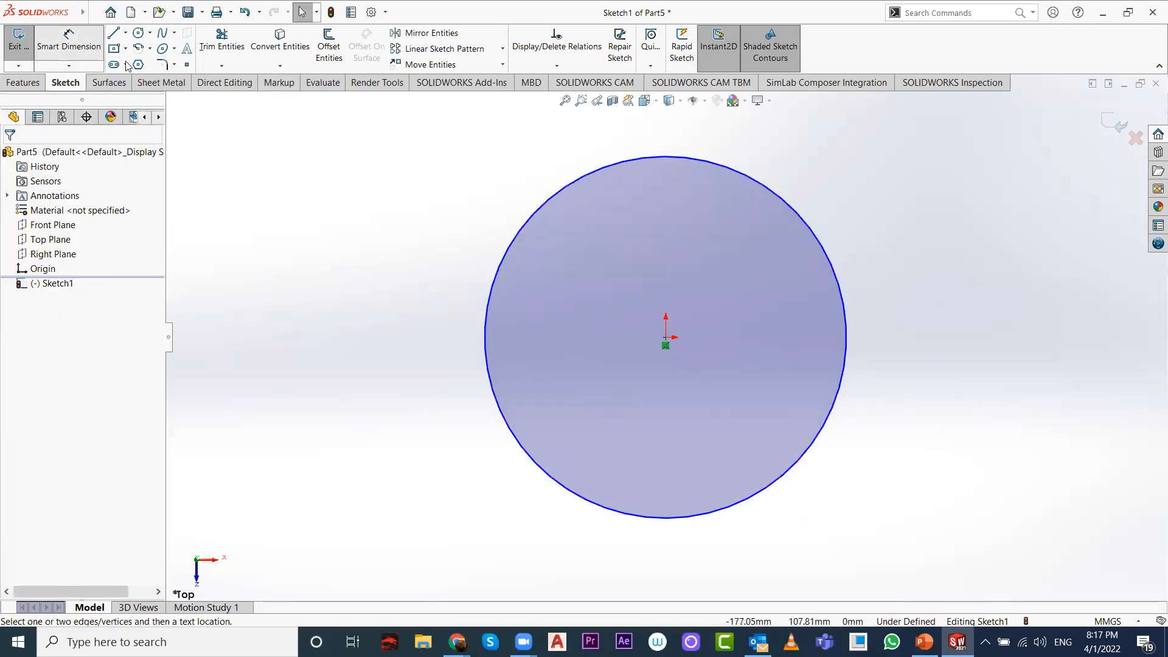
{"action": "left_click", "coordinate": [697, 162]}
{"action": "left_click", "coordinate": [947, 255]}
{"action": "type", "text": "100"}
{"action": "key", "text": "Return"}
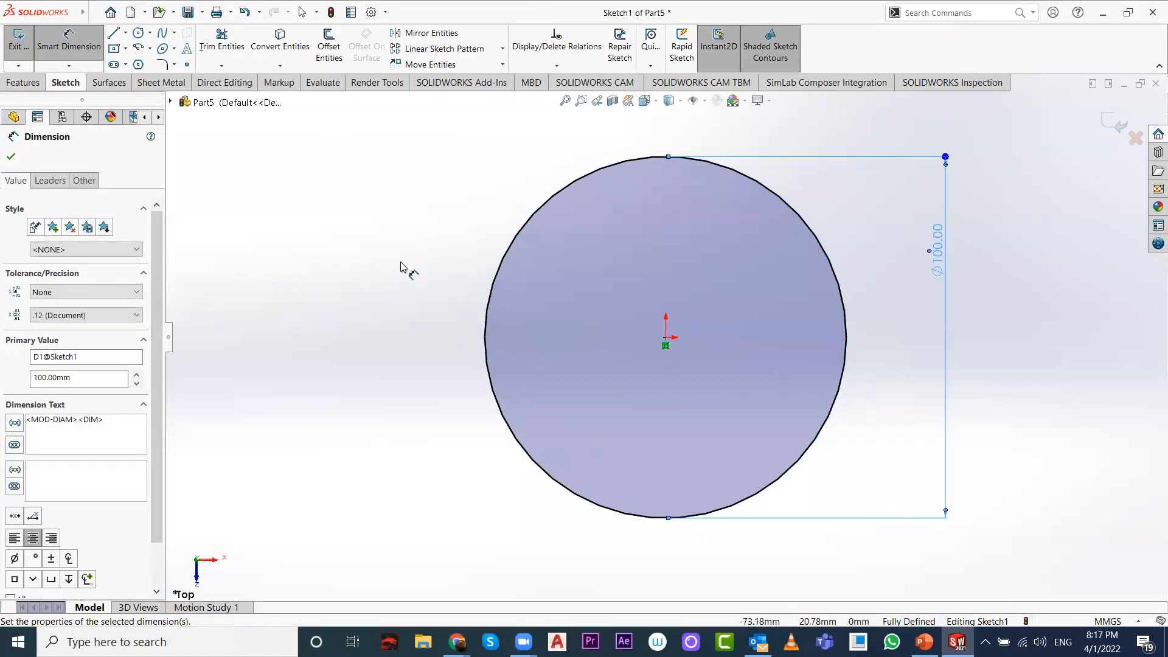
Step: Try the line, circle and rectangle tools without drawing anything, then close the sketch
{"action": "right_click_drag", "start_coordinate": [364, 294], "coordinate": [271, 337]}
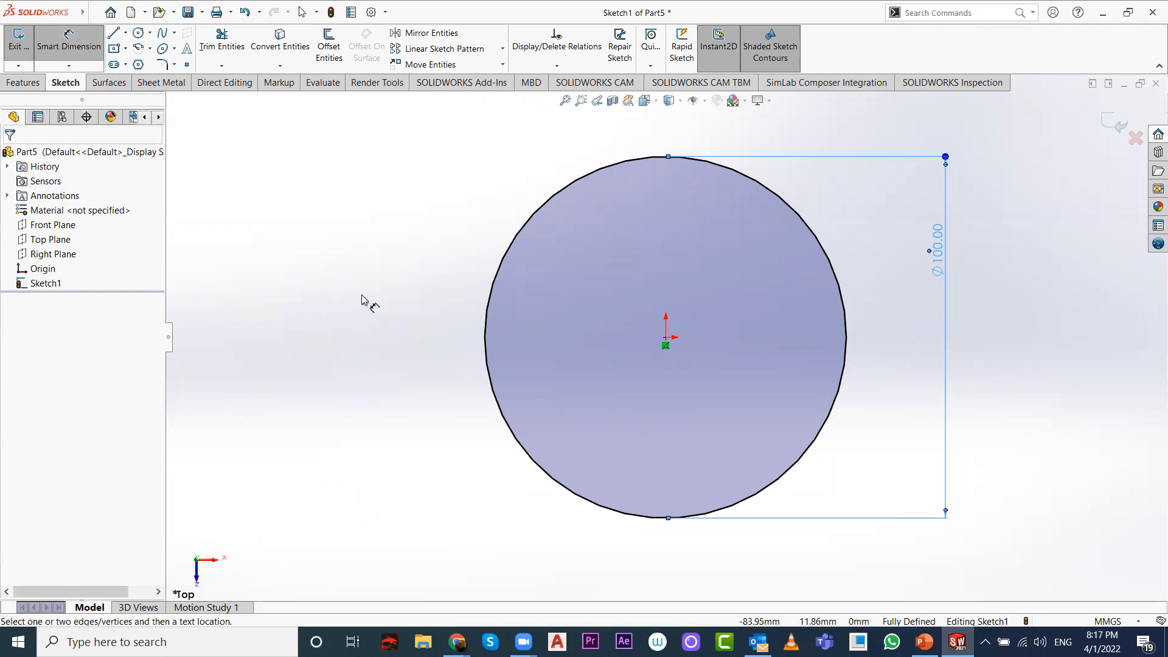
{"action": "right_click_drag", "start_coordinate": [369, 345], "coordinate": [373, 334]}
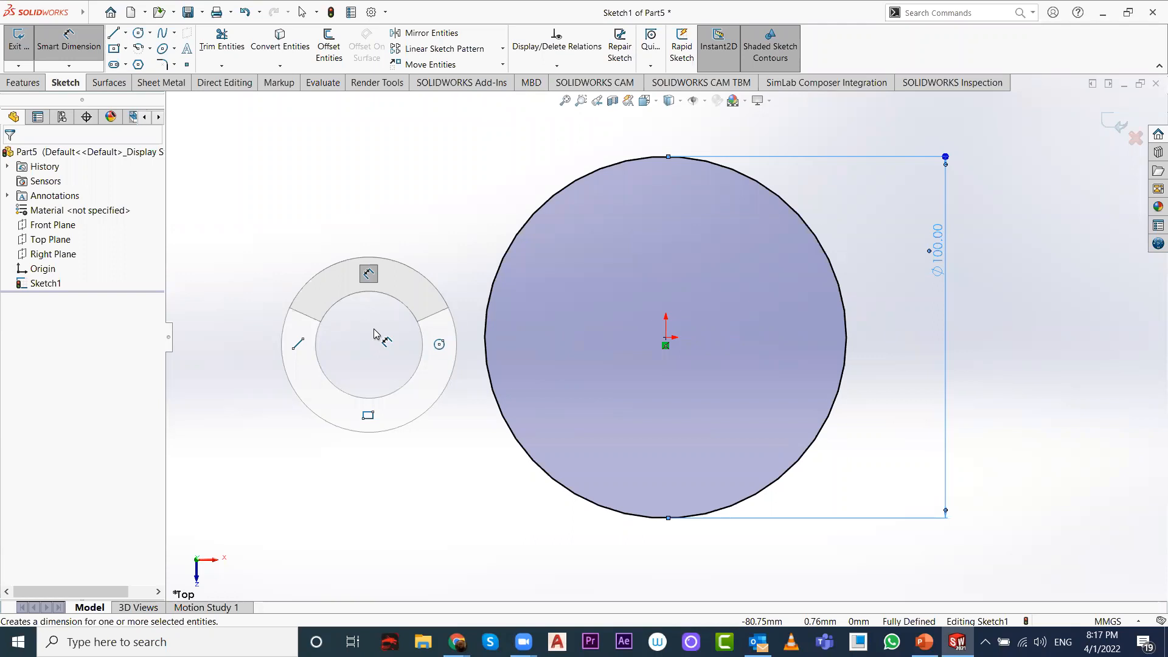
{"action": "right_click_drag", "start_coordinate": [377, 338], "coordinate": [373, 281]}
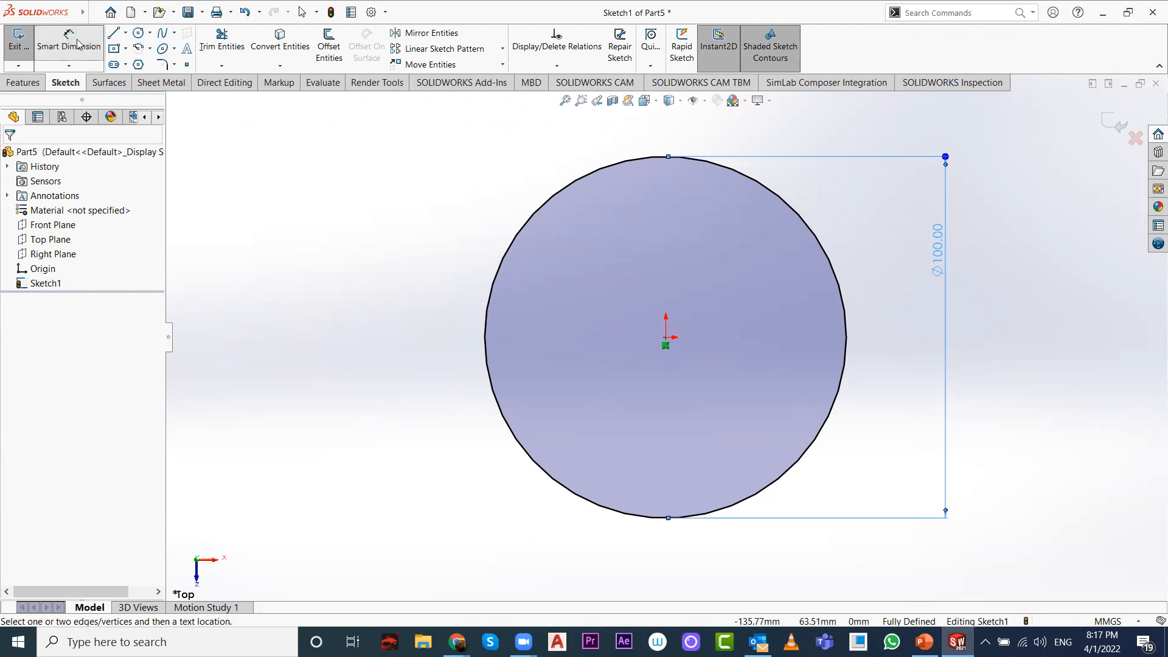
{"action": "right_click_drag", "start_coordinate": [225, 342], "coordinate": [298, 356]}
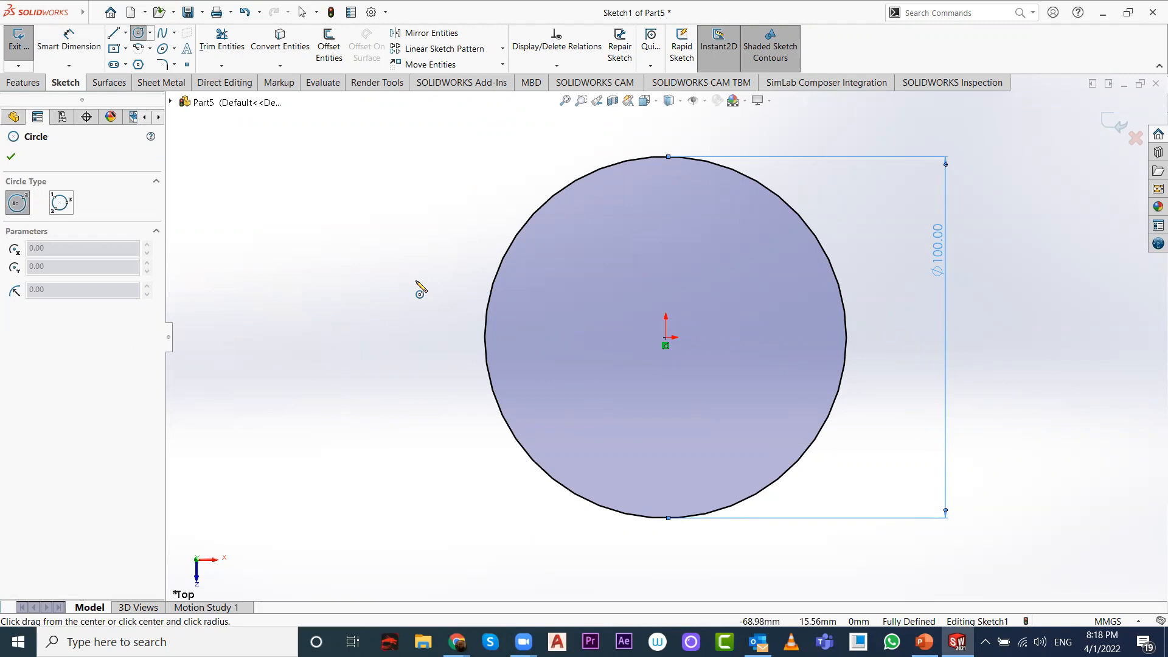
{"action": "right_click_drag", "start_coordinate": [421, 288], "coordinate": [325, 283]}
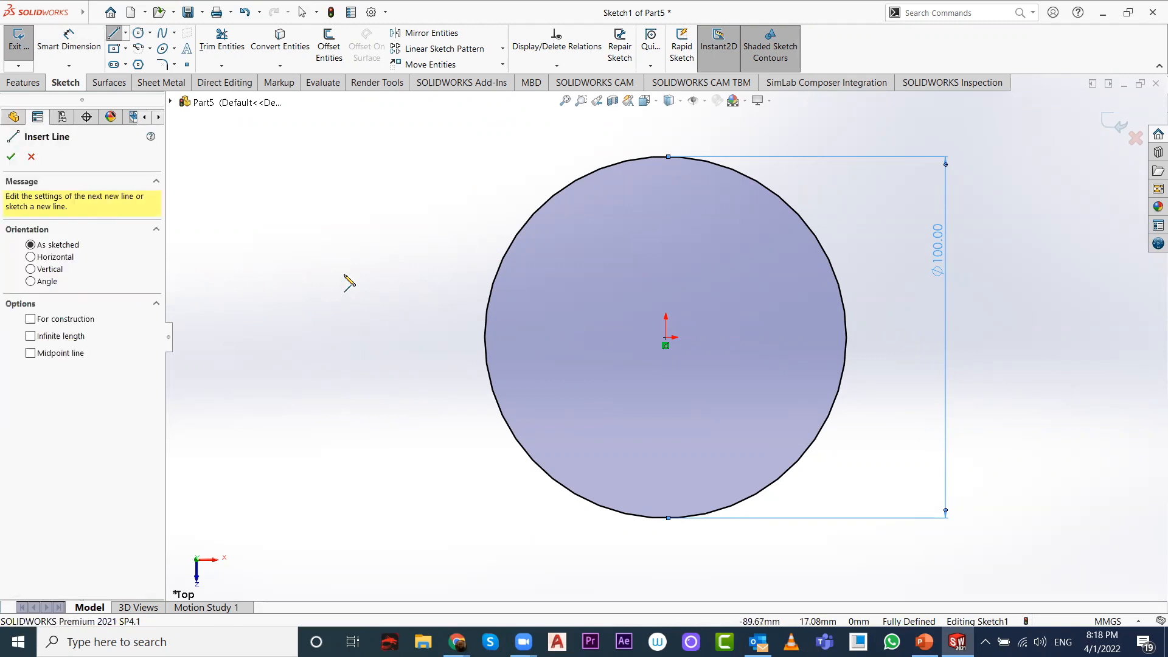
{"action": "key", "text": "Escape"}
{"action": "right_click_drag", "start_coordinate": [330, 274], "coordinate": [329, 349]}
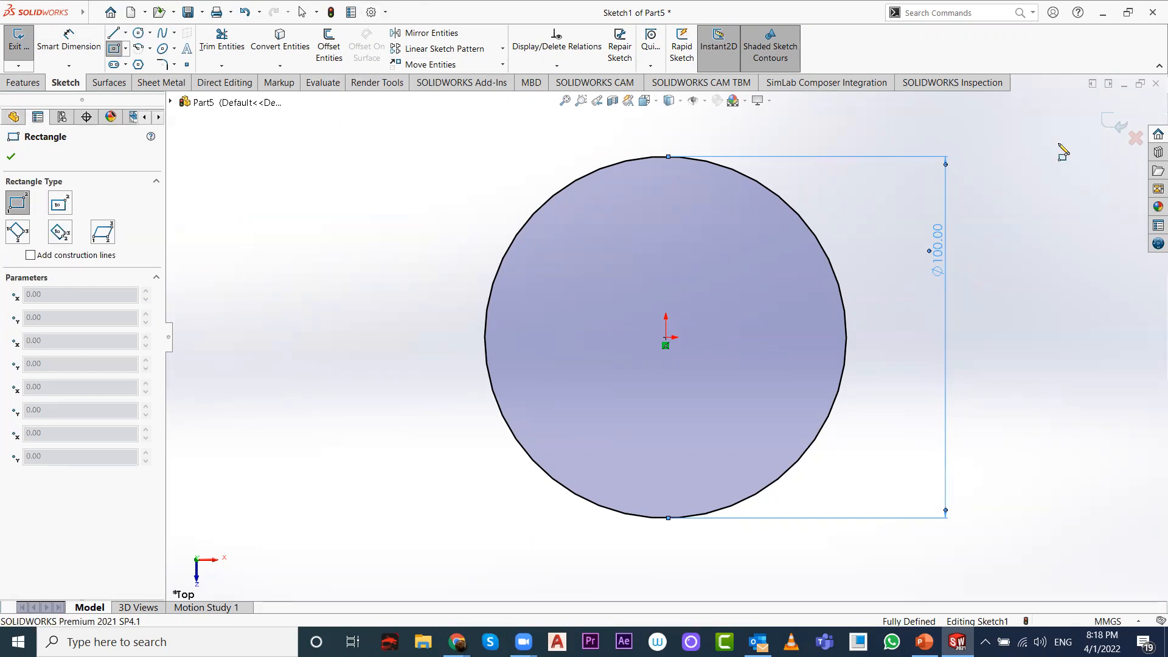
{"action": "left_click", "coordinate": [1106, 123]}
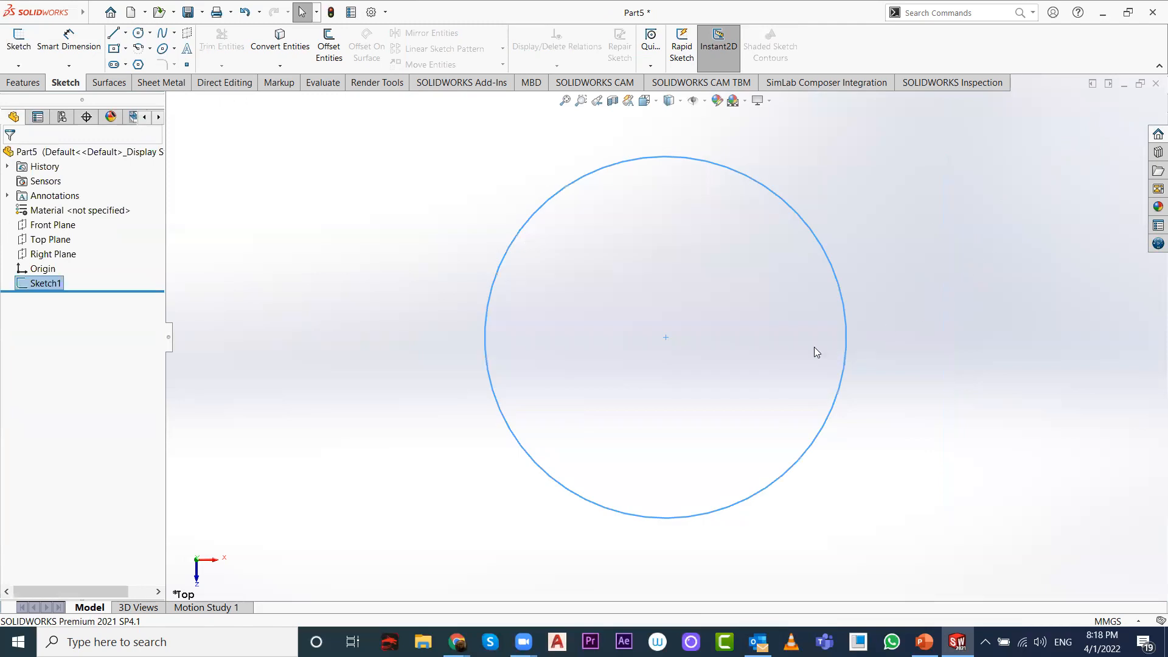
Step: Start a new sketch on the Front Plane and view it face-on
{"action": "left_click", "coordinate": [362, 328]}
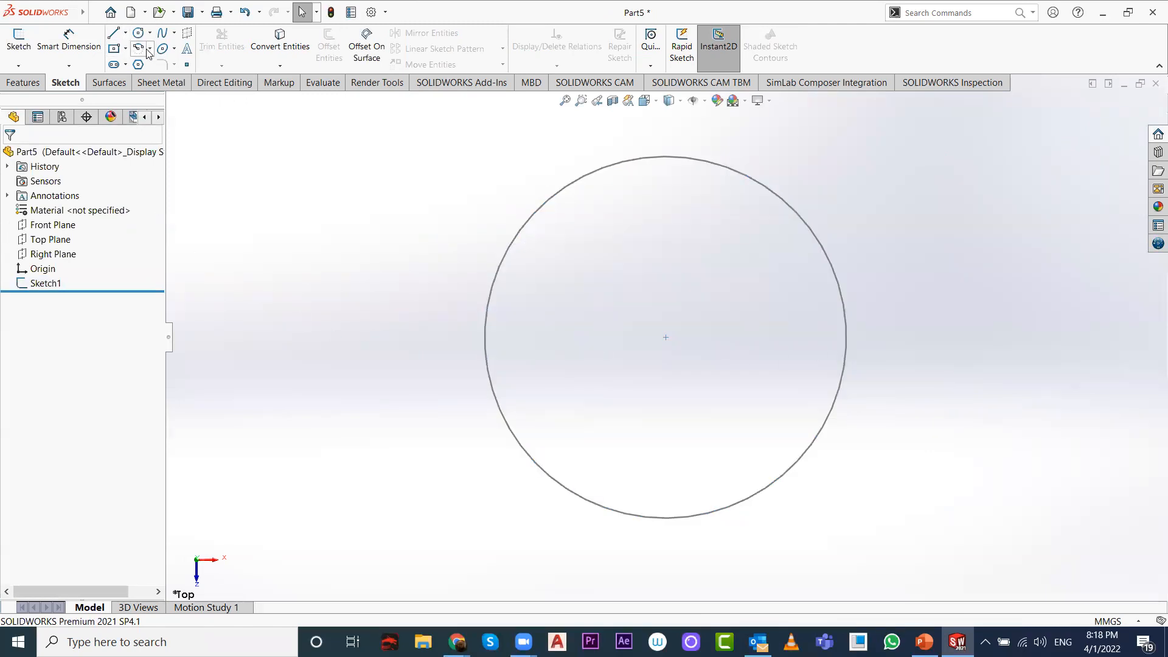
{"action": "left_click", "coordinate": [52, 255]}
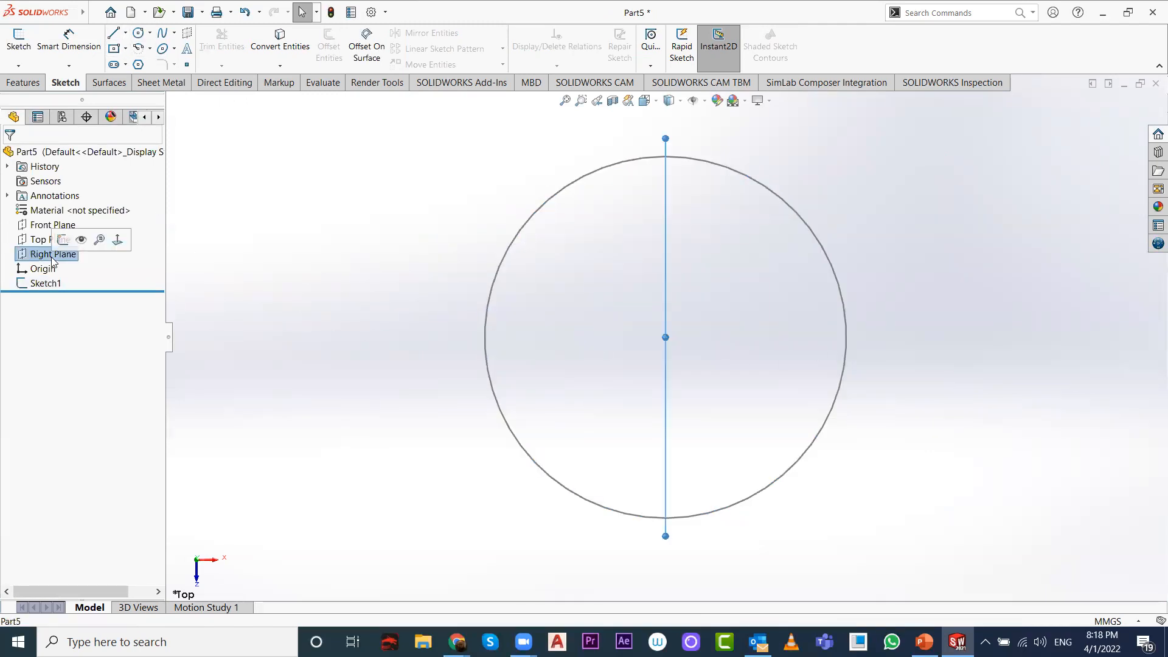
{"action": "left_click", "coordinate": [52, 225]}
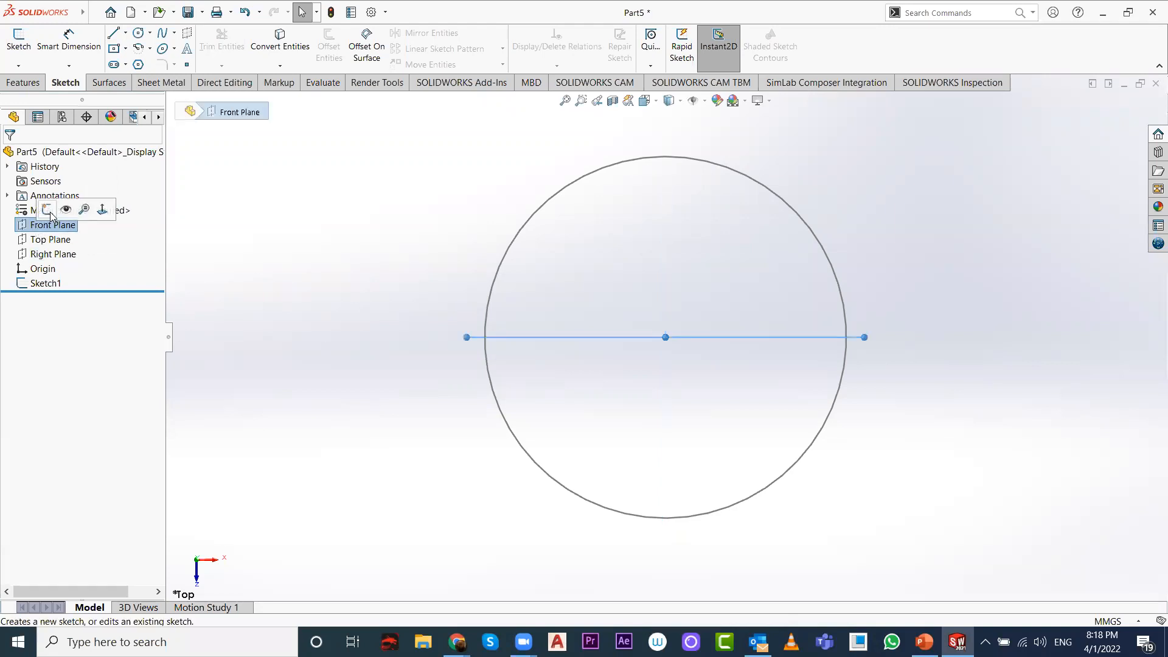
{"action": "middle_click_drag", "start_coordinate": [651, 393], "coordinate": [636, 280]}
{"action": "scroll", "coordinate": [636, 280], "scroll_direction": "up", "scroll_amount": 1}
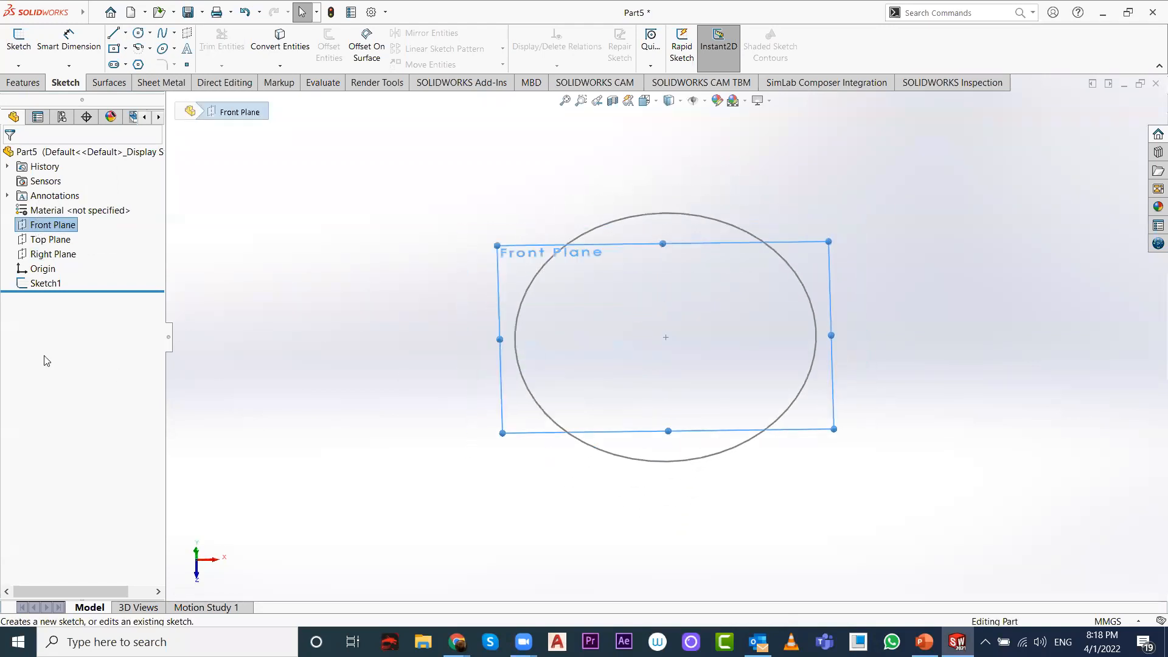
{"action": "right_click", "coordinate": [37, 232]}
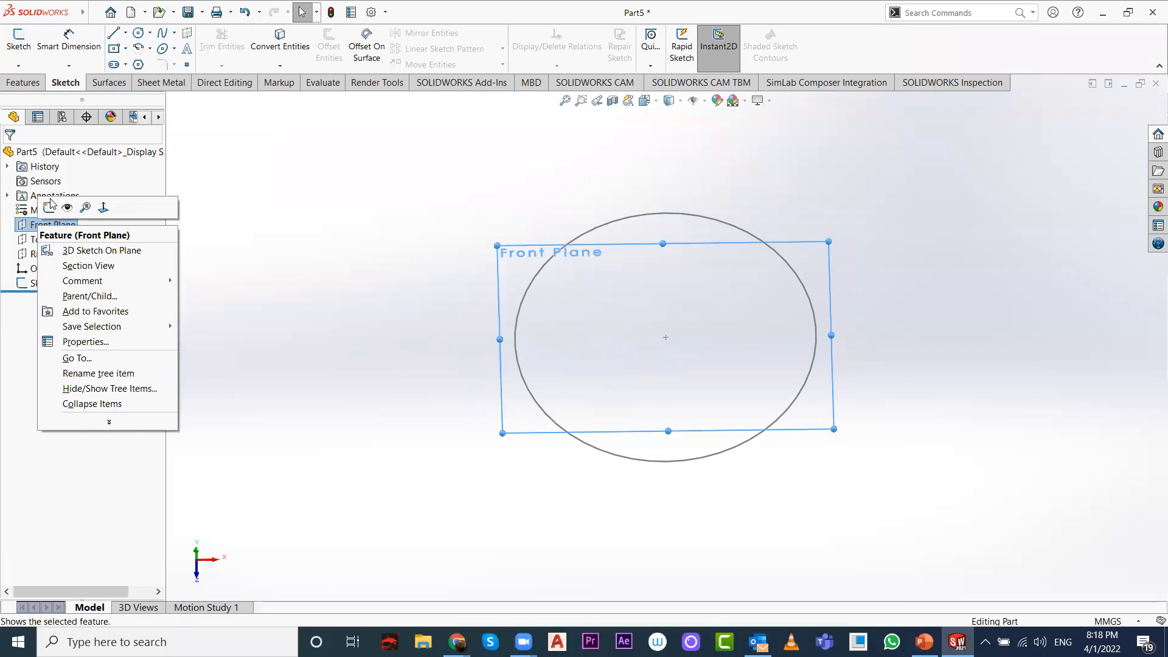
{"action": "left_click", "coordinate": [52, 205]}
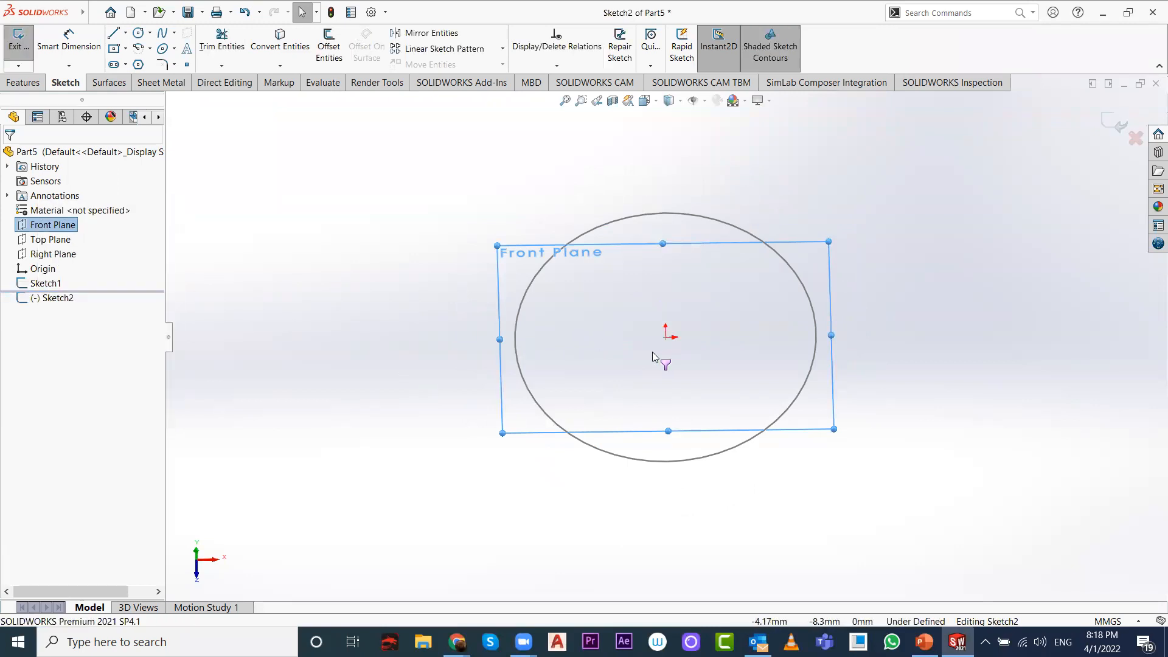
{"action": "key", "text": "space"}
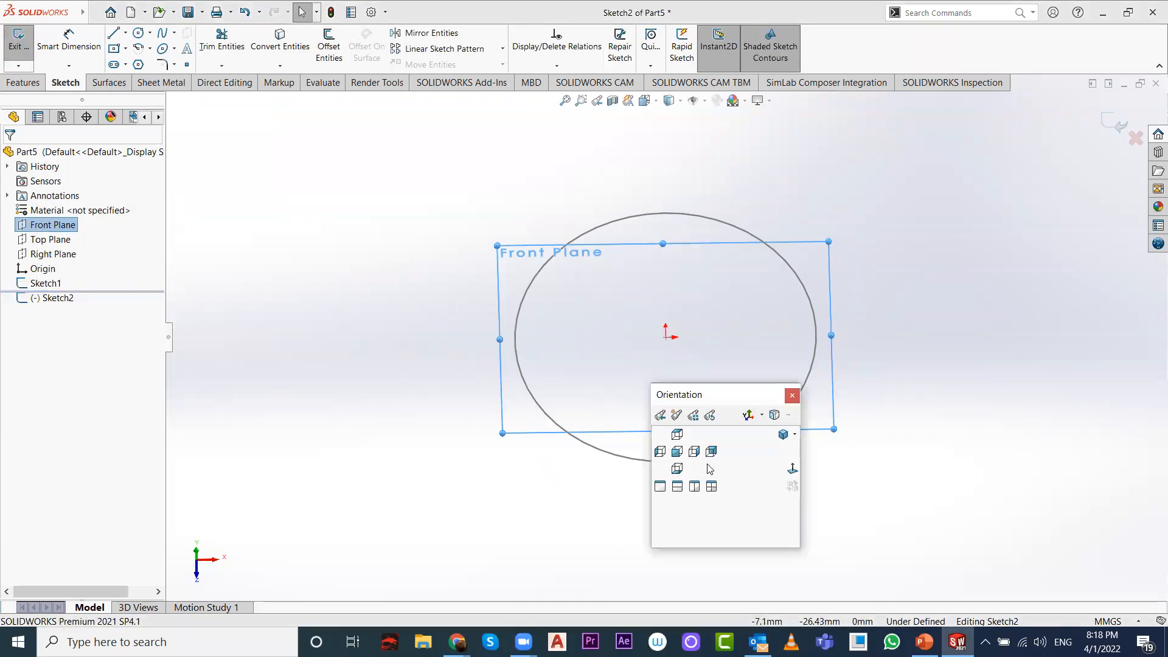
{"action": "left_click", "coordinate": [793, 469]}
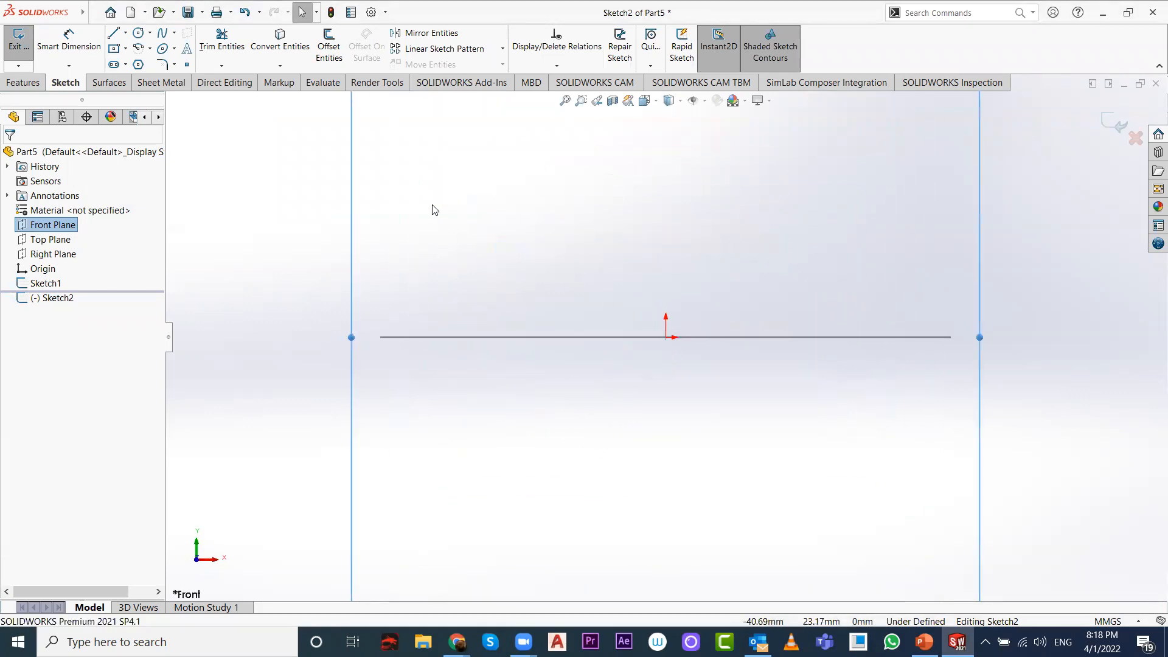
Step: Draw a small ellipse centred on the large circle's left edge
{"action": "left_click", "coordinate": [161, 50]}
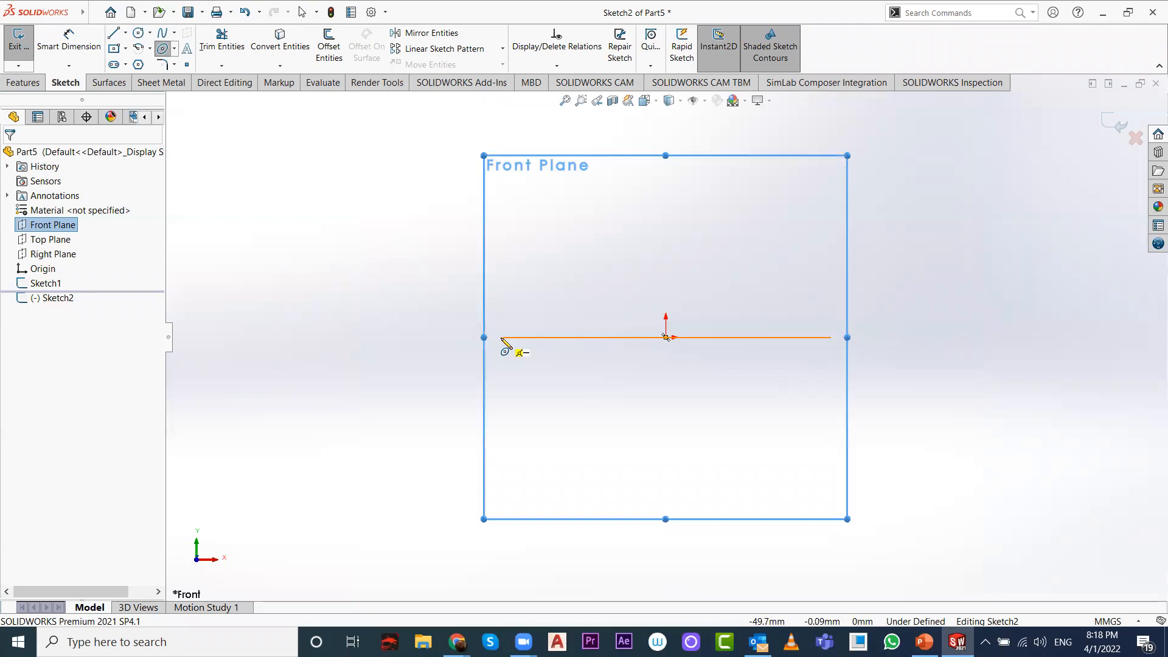
{"action": "left_click", "coordinate": [500, 337]}
{"action": "left_click", "coordinate": [500, 304]}
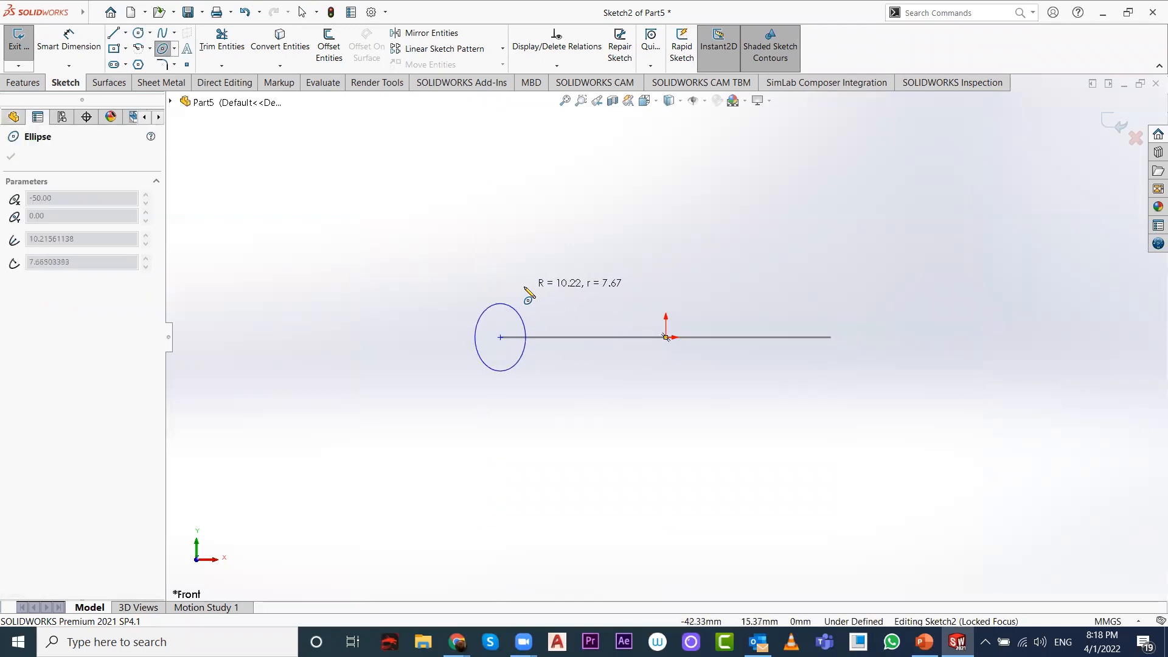
{"action": "left_click", "coordinate": [522, 298]}
{"action": "scroll", "coordinate": [514, 334], "scroll_direction": "down", "scroll_amount": 3}
{"action": "key", "text": "Escape"}
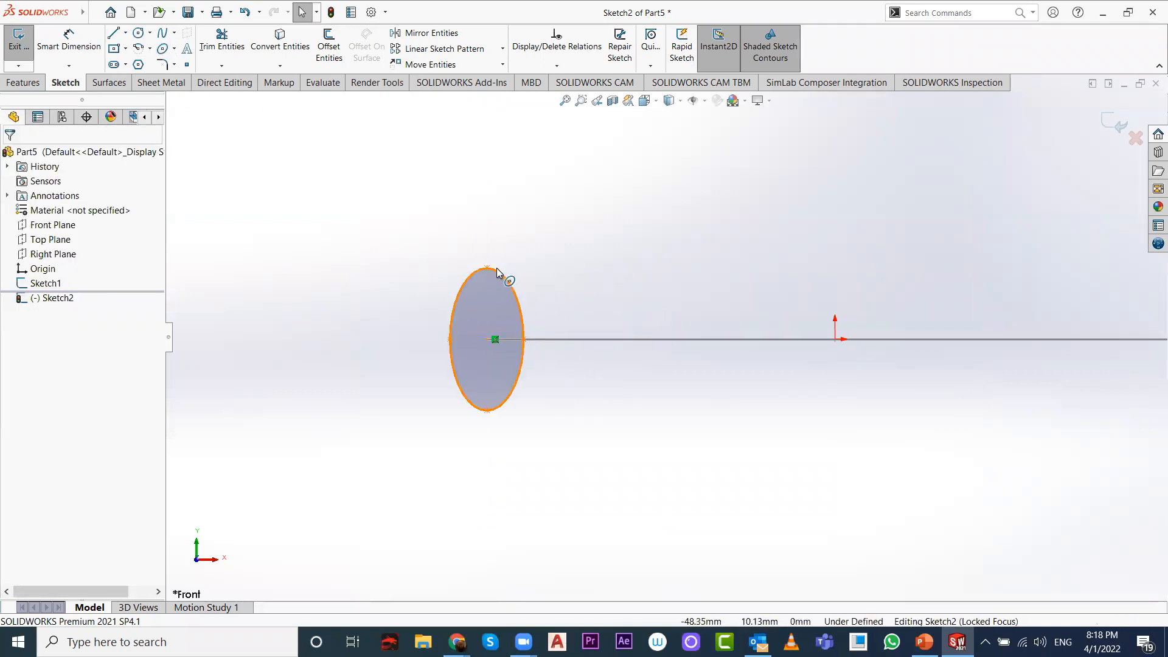
Step: Stretch the ellipse taller and wider by dragging its points, then exit the sketch
{"action": "left_click_drag", "start_coordinate": [487, 269], "coordinate": [487, 227]}
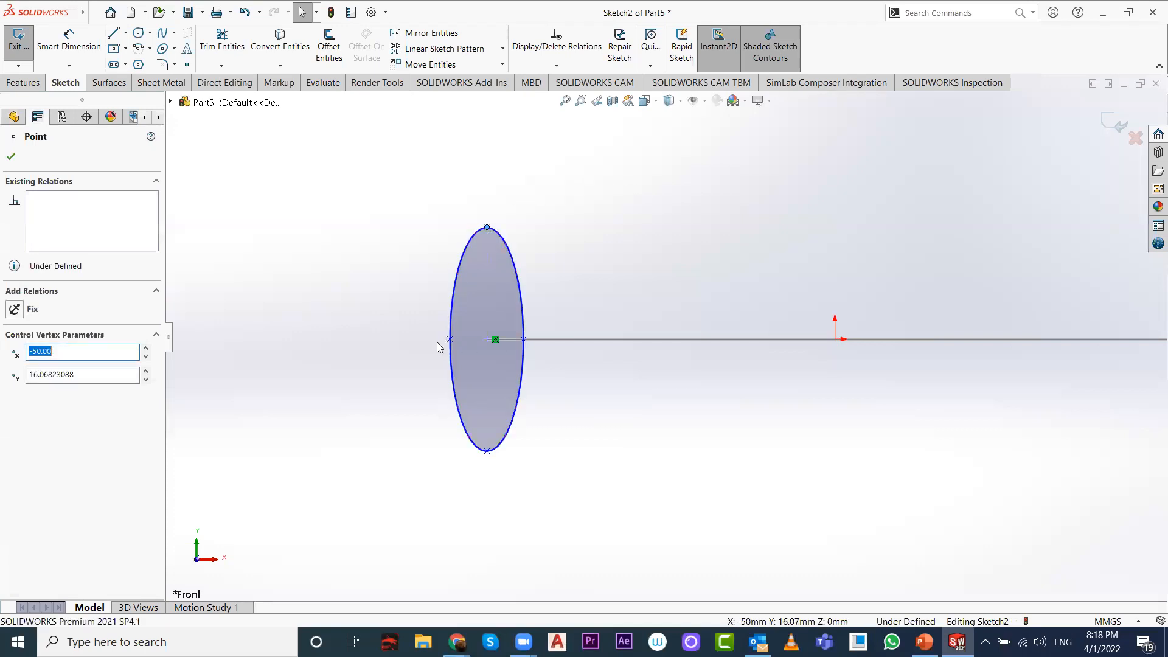
{"action": "left_click_drag", "start_coordinate": [451, 341], "coordinate": [424, 339]}
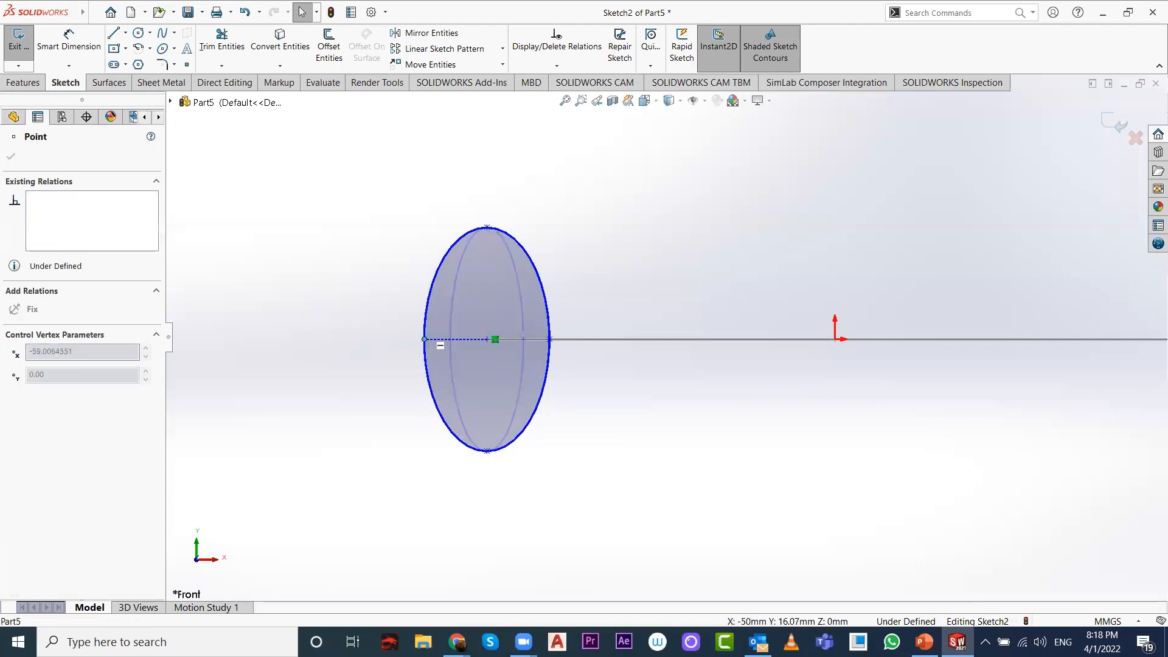
{"action": "left_click", "coordinate": [616, 270]}
{"action": "scroll", "coordinate": [672, 273], "scroll_direction": "up", "scroll_amount": 3}
{"action": "middle_click_drag", "start_coordinate": [675, 242], "coordinate": [672, 291]}
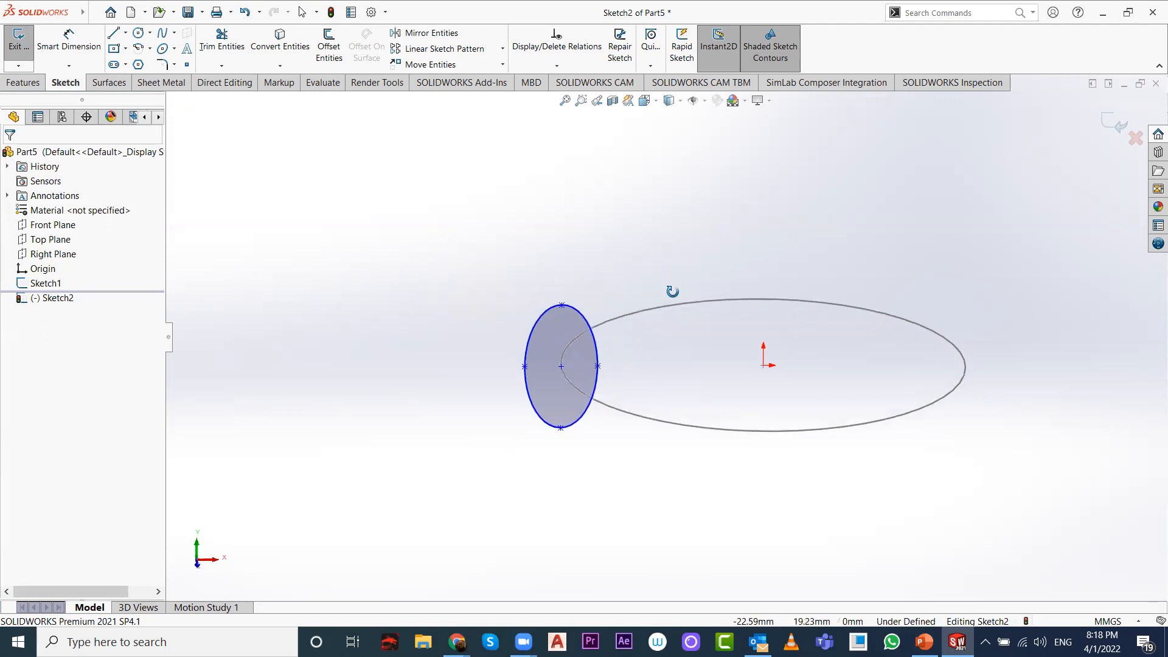
{"action": "left_click", "coordinate": [1116, 124]}
{"action": "middle_click_drag", "start_coordinate": [803, 289], "coordinate": [809, 417]}
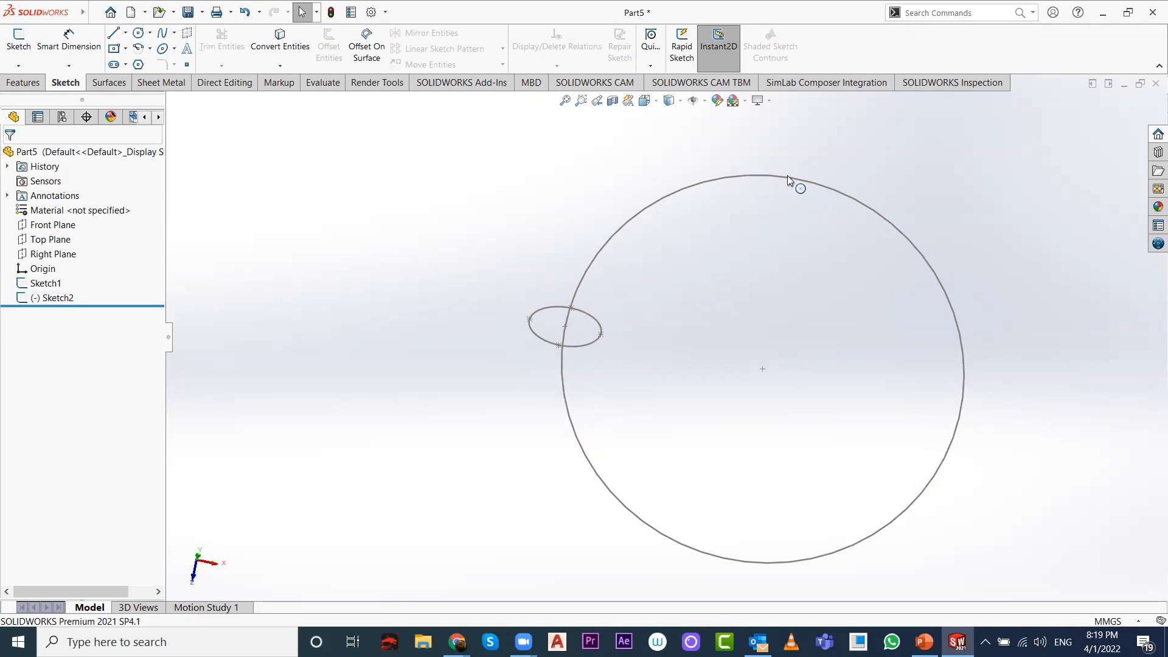
Step: Start a sweep using the ellipse as profile and the 100 mm circle as path, expanding Guide Curves and Options
{"action": "left_click", "coordinate": [8, 84]}
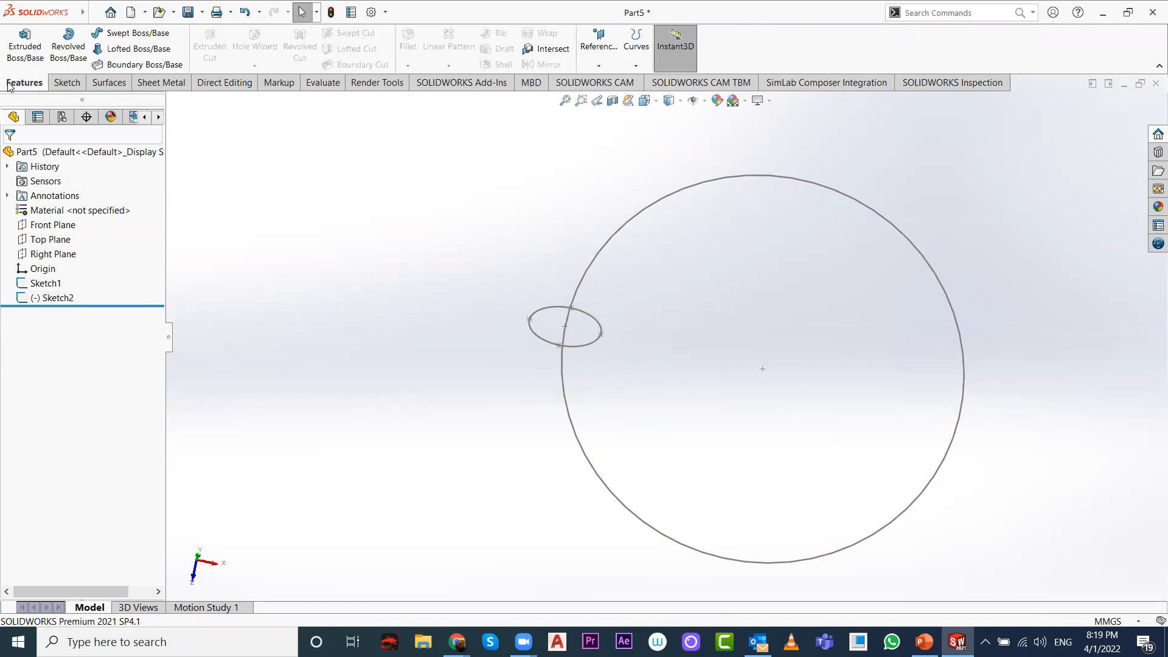
{"action": "left_click", "coordinate": [135, 32]}
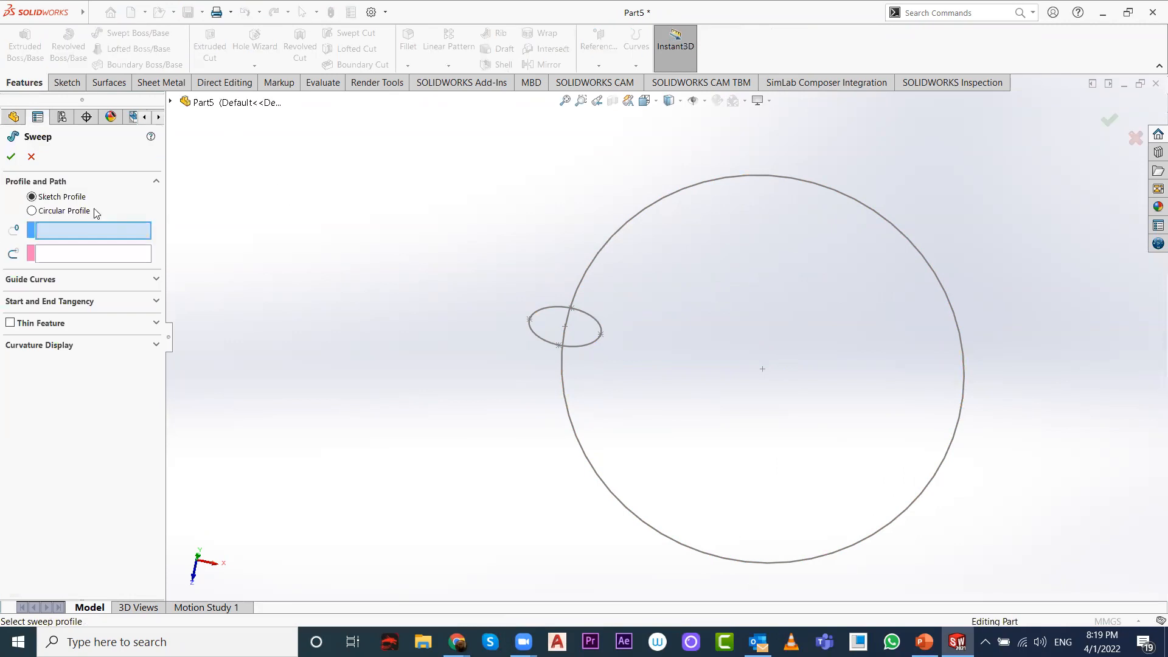
{"action": "left_click", "coordinate": [542, 311]}
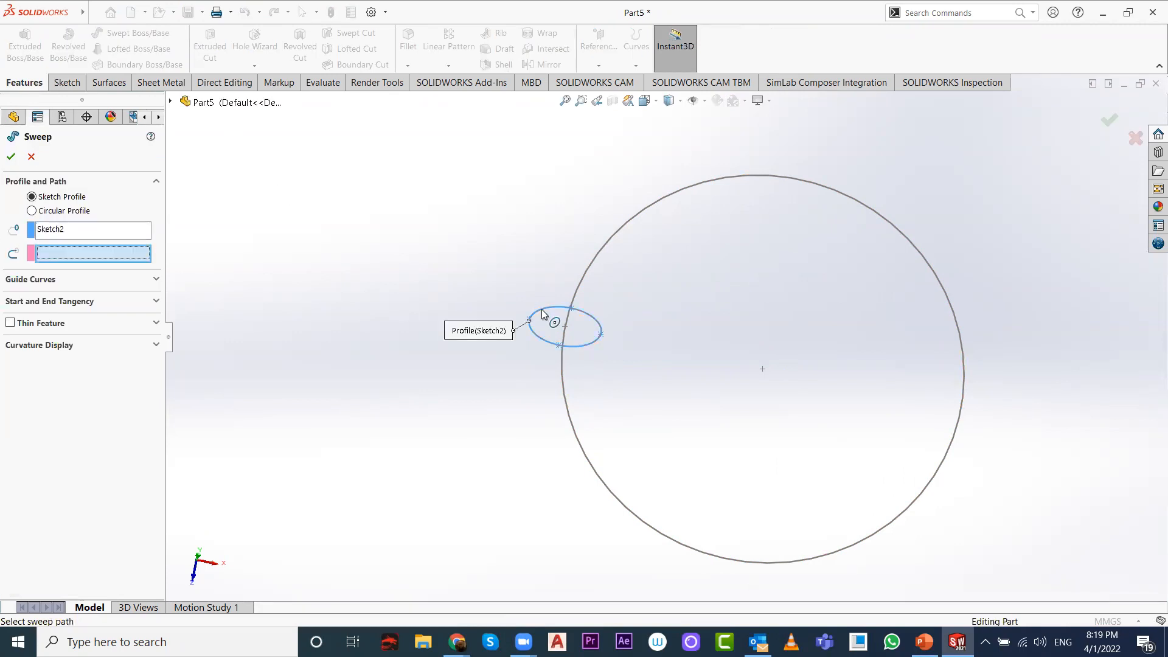
{"action": "left_click", "coordinate": [615, 233]}
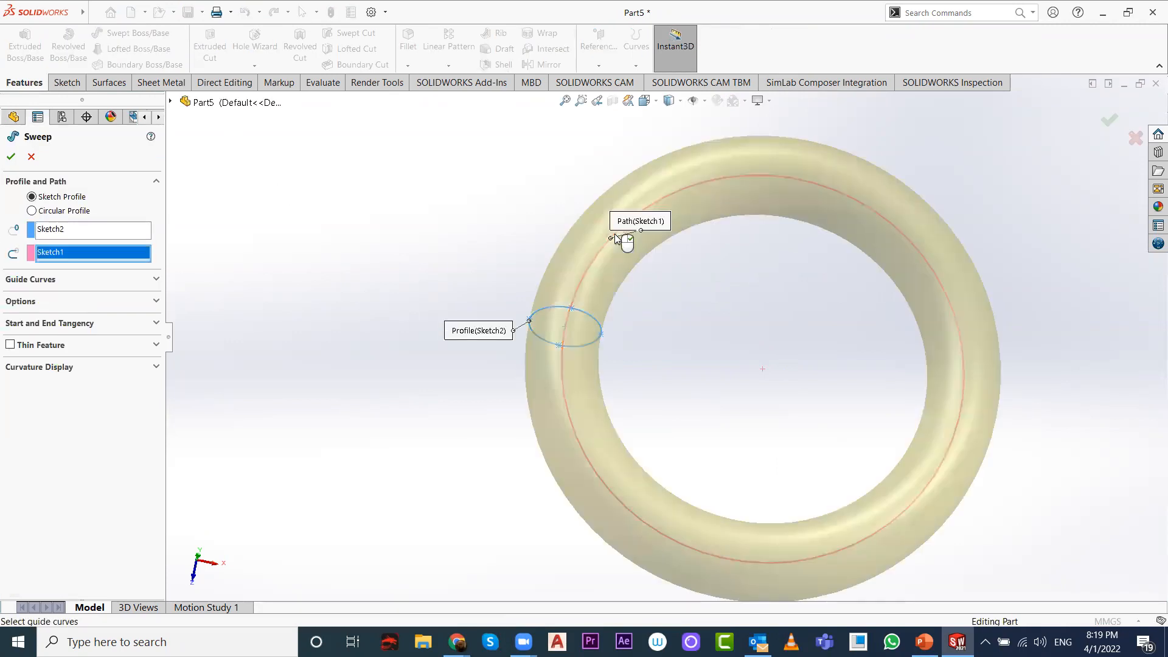
{"action": "middle_click_drag", "start_coordinate": [744, 377], "coordinate": [792, 302]}
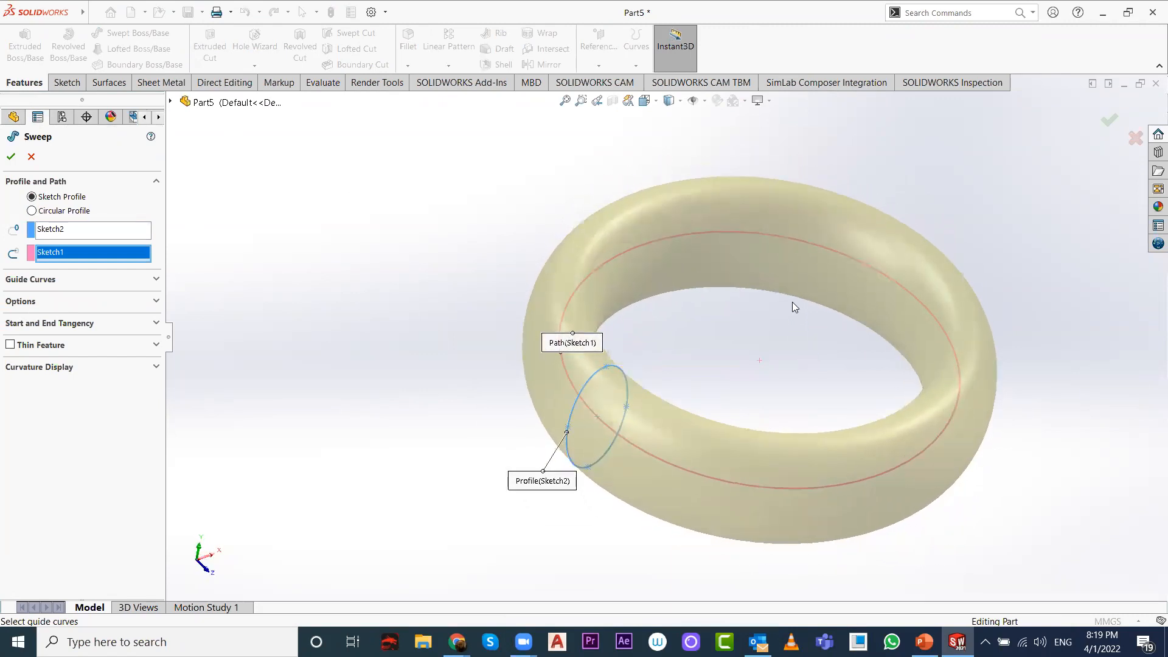
{"action": "left_click", "coordinate": [75, 281]}
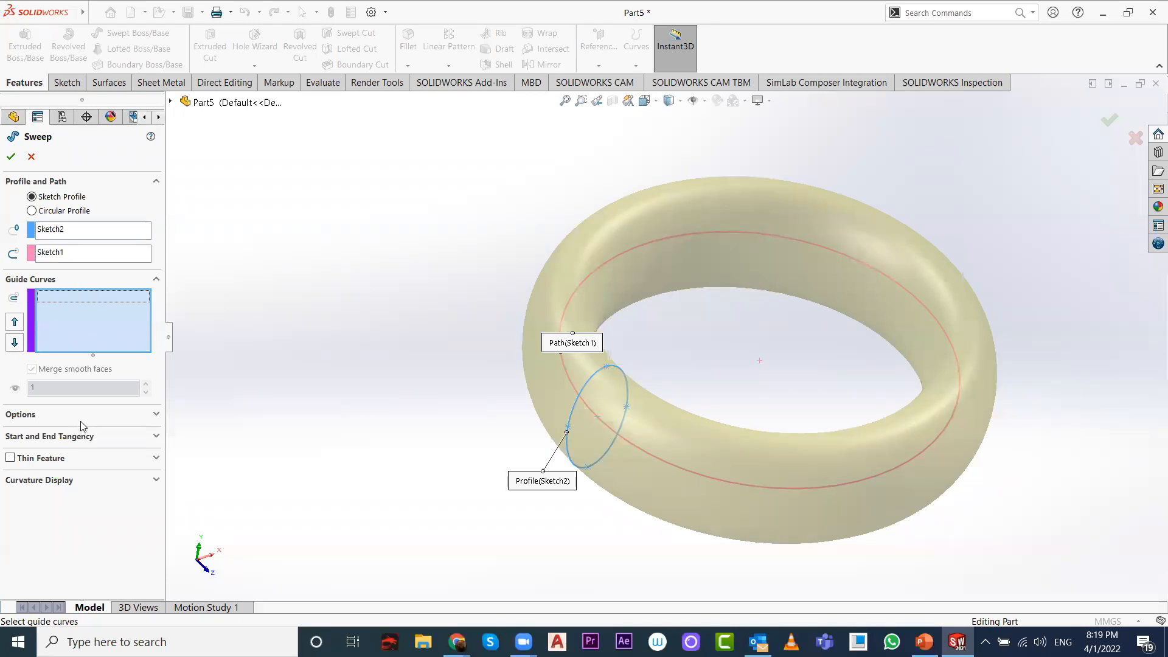
{"action": "left_click", "coordinate": [155, 416]}
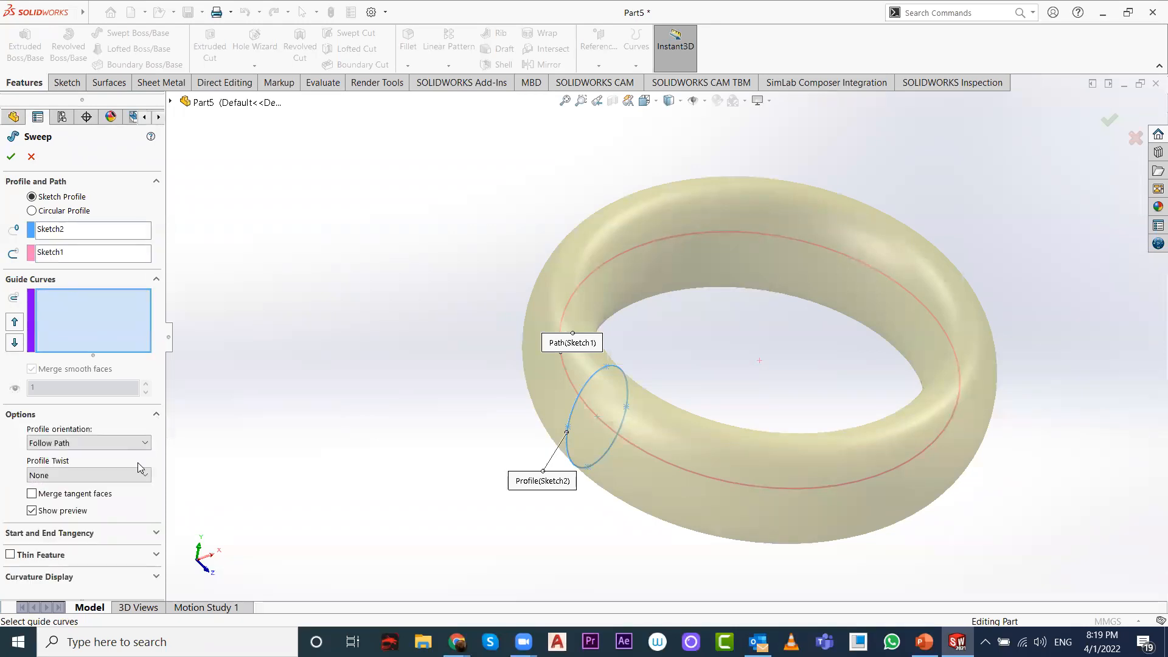
{"action": "left_click", "coordinate": [132, 441]}
Step: Set Profile Twist to Specify Twist Value, step Direction 1 up five times, and accept the sweep
{"action": "left_click", "coordinate": [134, 447]}
{"action": "left_click", "coordinate": [135, 475]}
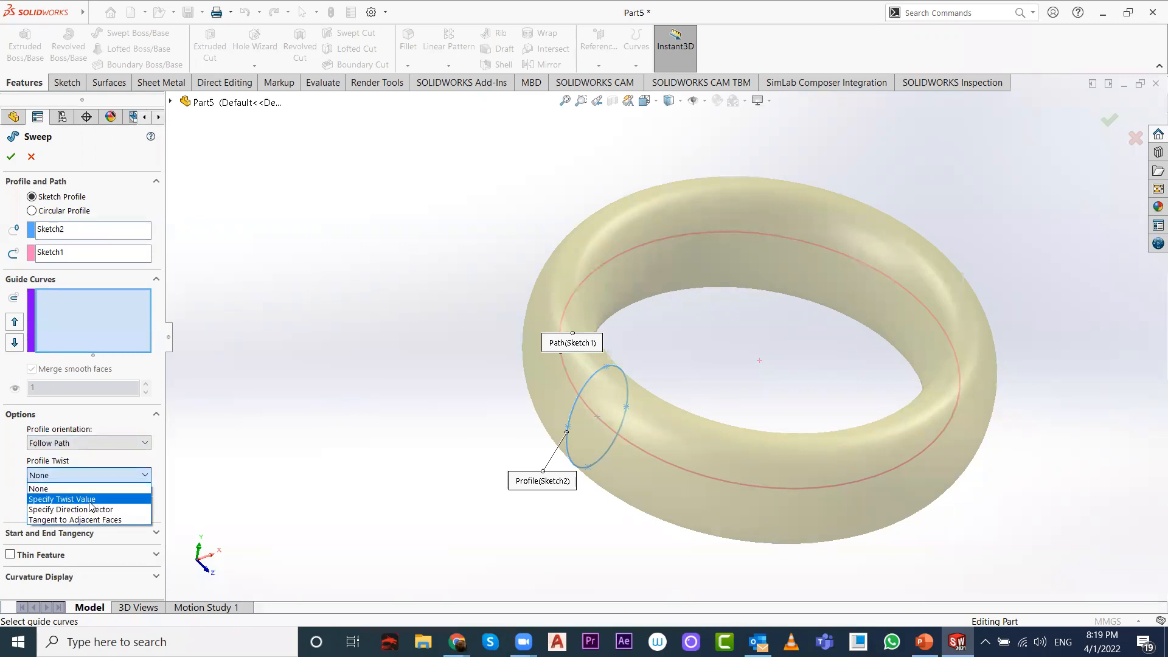
{"action": "left_click", "coordinate": [90, 499]}
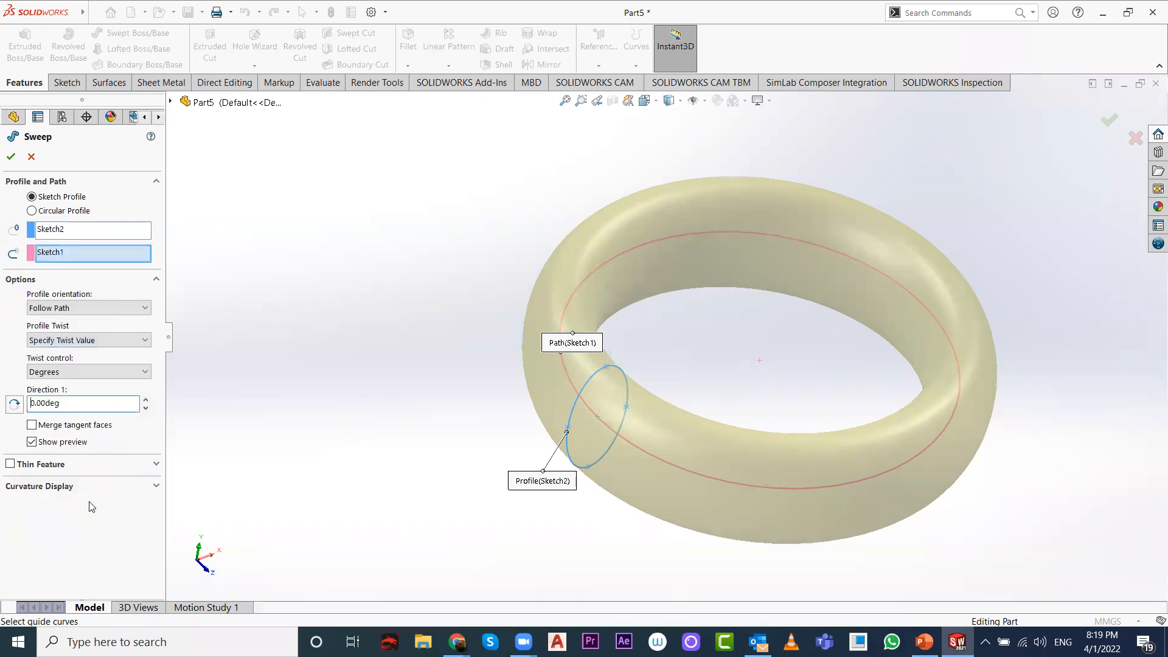
{"action": "left_click", "coordinate": [146, 401]}
{"action": "left_click", "coordinate": [146, 400]}
{"action": "left_click", "coordinate": [146, 401]}
{"action": "left_click", "coordinate": [145, 401]}
{"action": "left_click", "coordinate": [145, 401]}
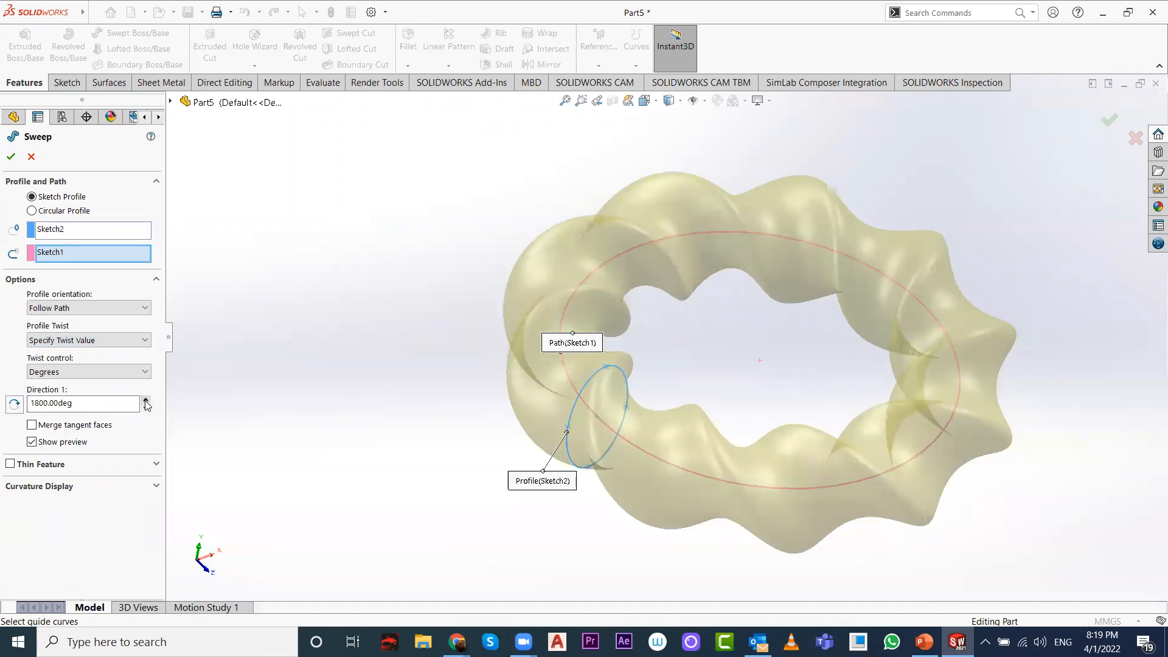
{"action": "left_click", "coordinate": [146, 401]}
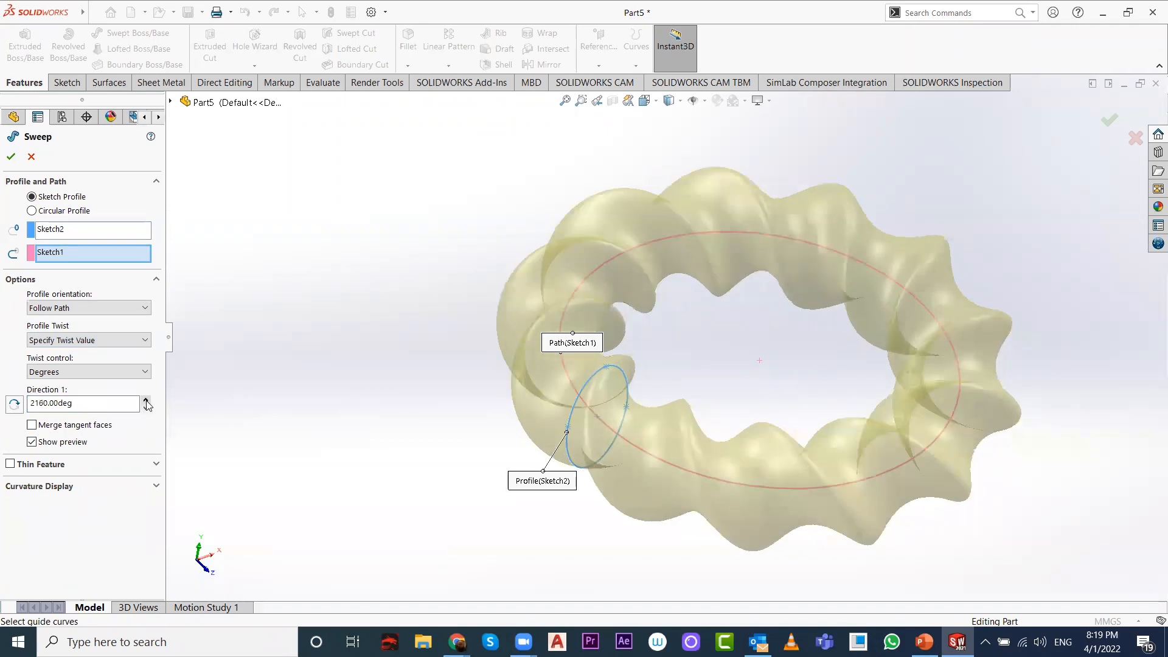
{"action": "left_click", "coordinate": [1103, 123]}
{"action": "middle_click_drag", "start_coordinate": [868, 351], "coordinate": [887, 511]}
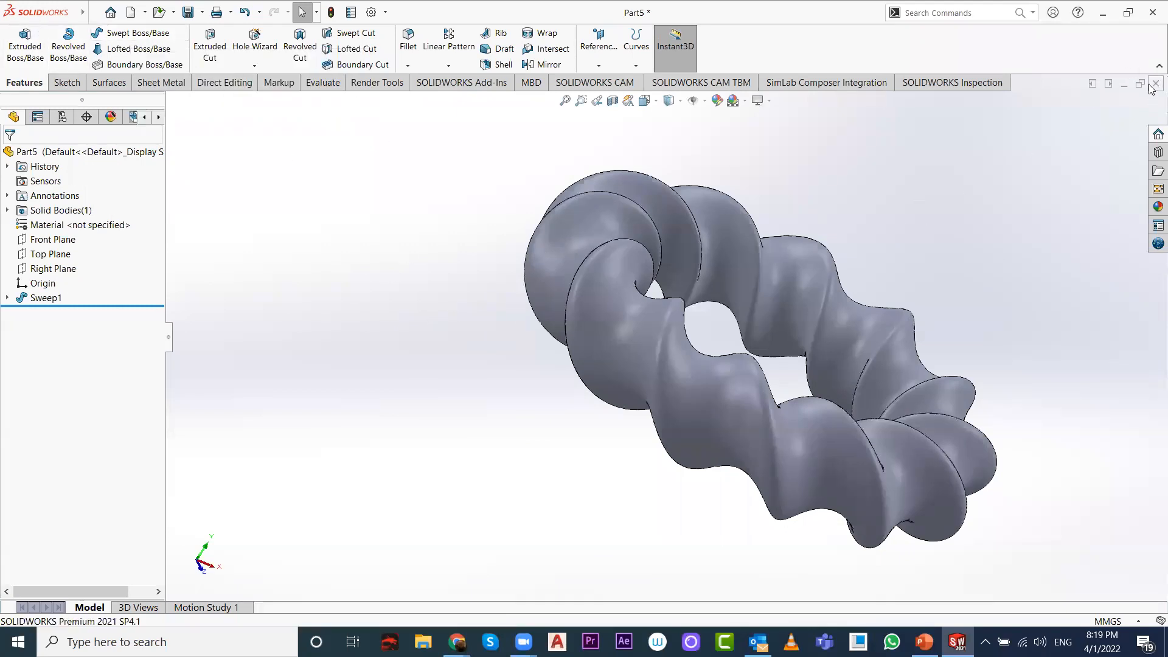
Step: Close Part5 without saving and bring up the new-document choices
{"action": "left_click", "coordinate": [1155, 84]}
{"action": "left_click", "coordinate": [568, 345]}
{"action": "left_click", "coordinate": [99, 11]}
{"action": "left_click", "coordinate": [372, 313]}
Step: Create Part6 and draw a centre rectangle about the origin on its Top Plane, then exit
{"action": "left_click", "coordinate": [132, 14]}
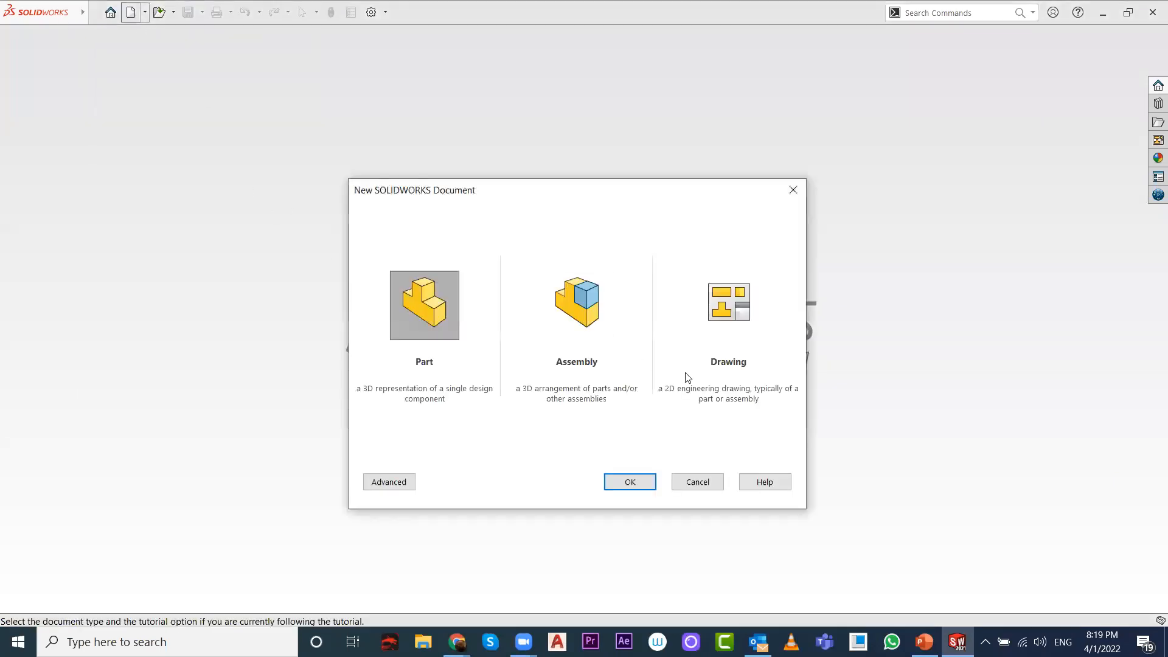
{"action": "double_click", "coordinate": [456, 296]}
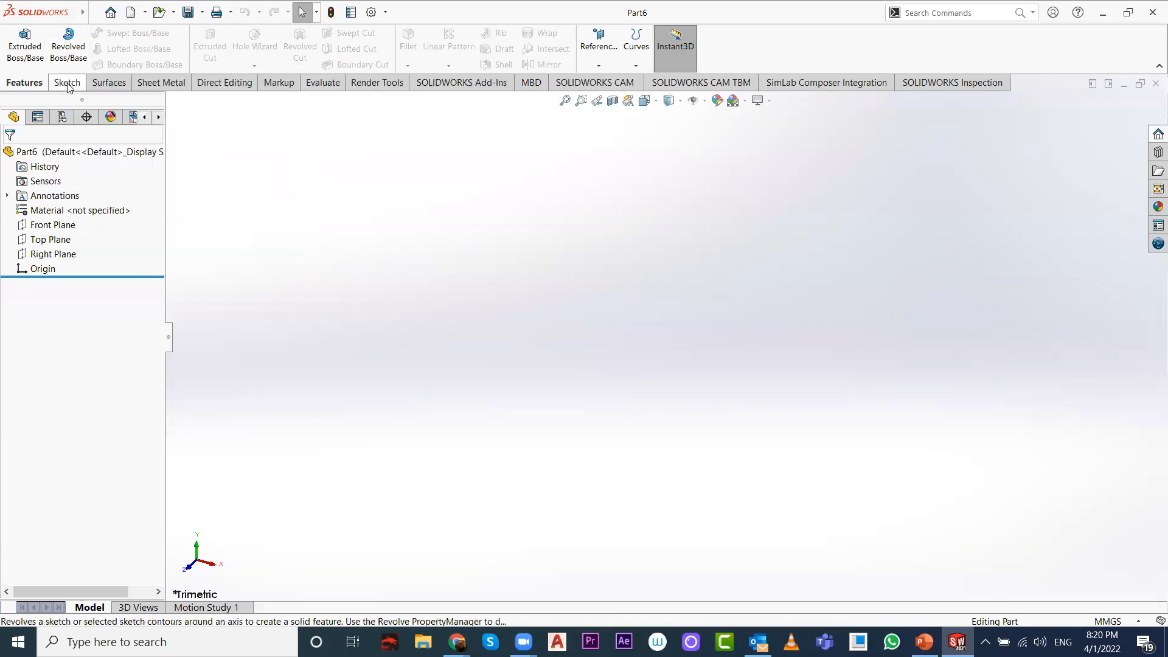
{"action": "left_click", "coordinate": [67, 83]}
{"action": "left_click", "coordinate": [115, 53]}
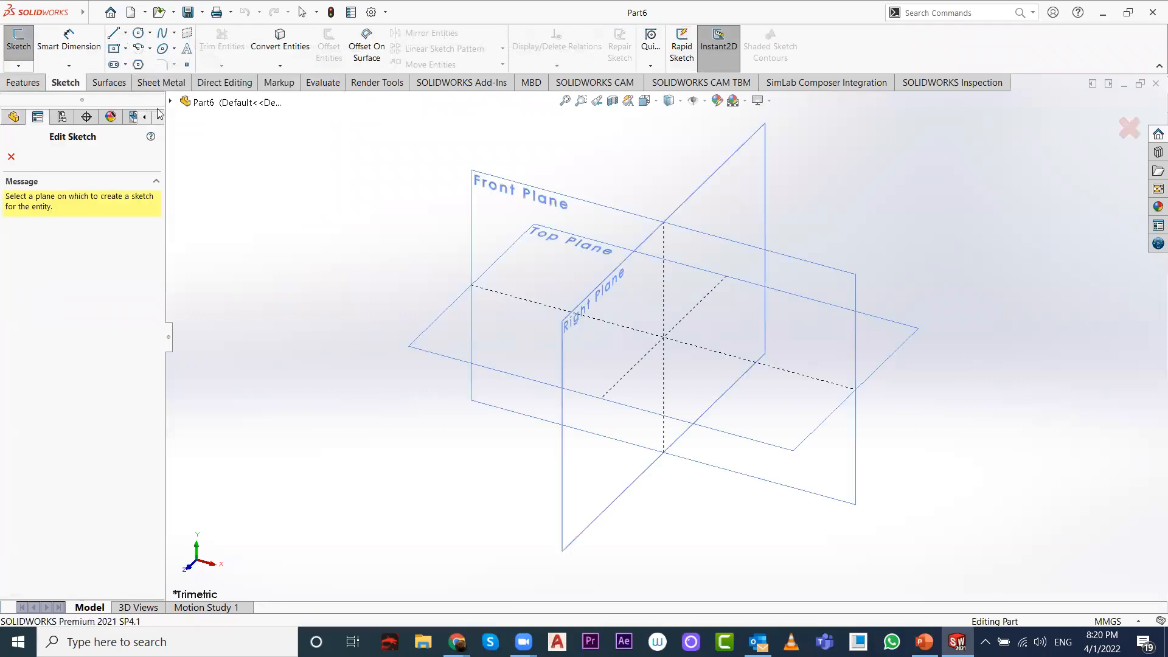
{"action": "left_click", "coordinate": [434, 329]}
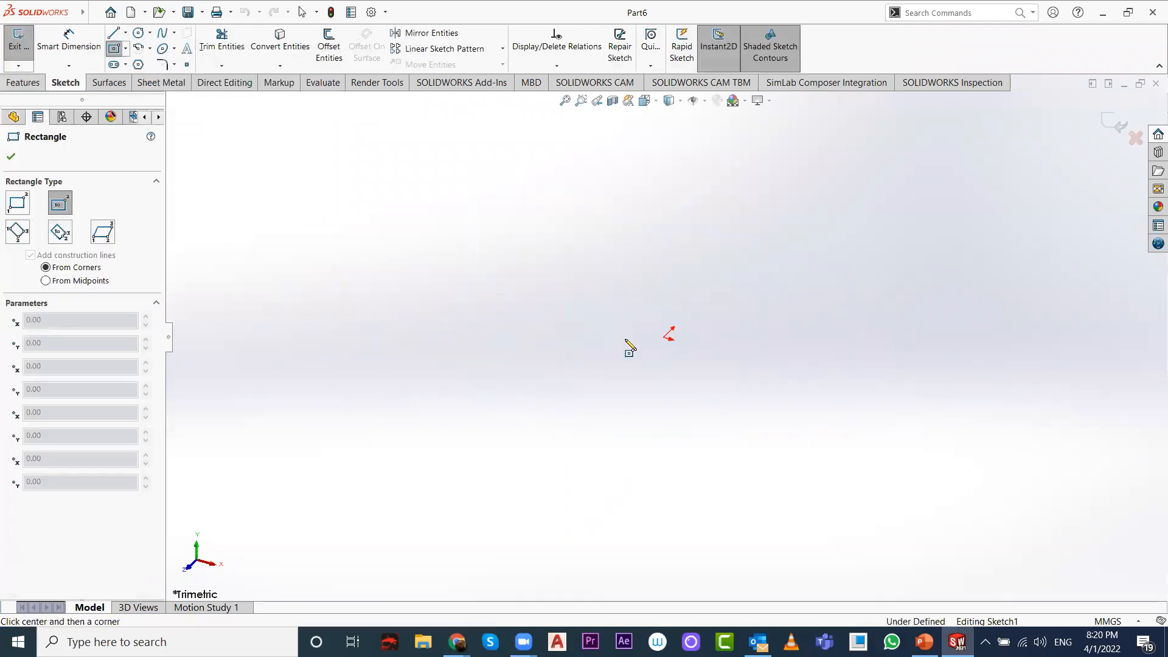
{"action": "left_click", "coordinate": [664, 338]}
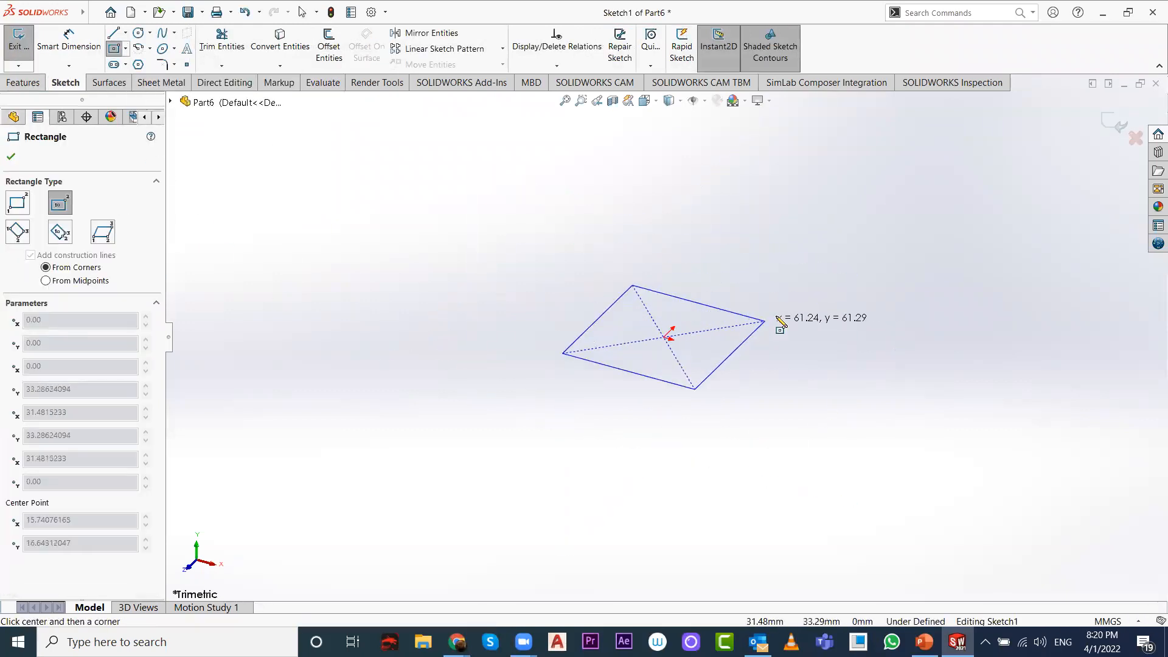
{"action": "left_click", "coordinate": [823, 317]}
{"action": "left_click", "coordinate": [1115, 124]}
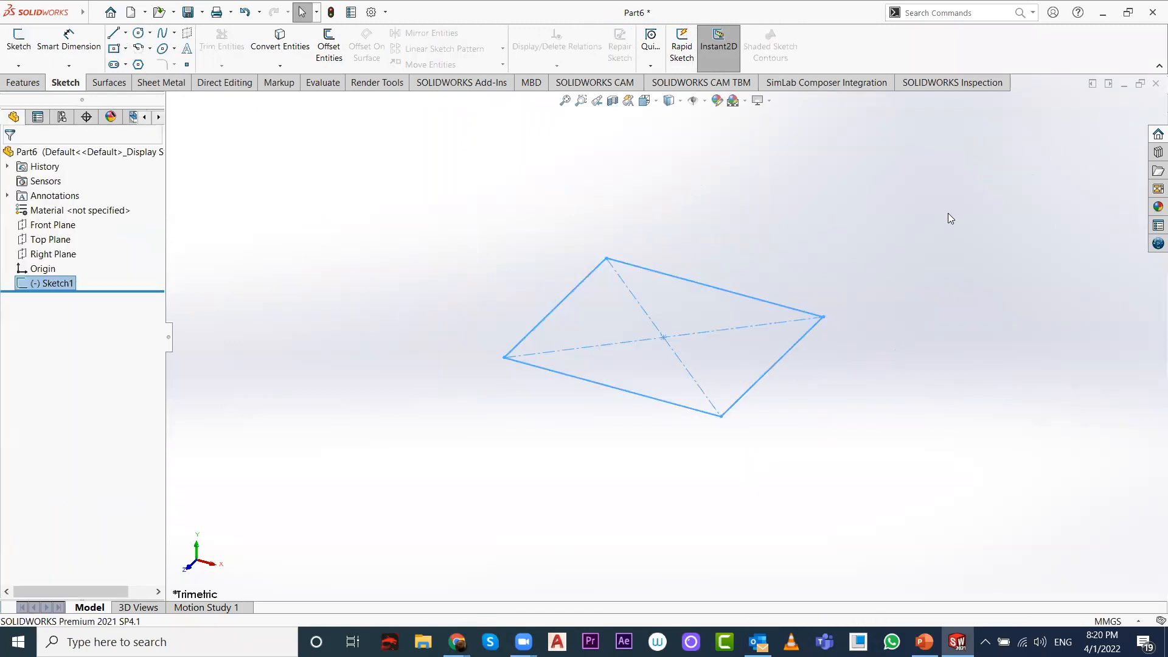
{"action": "left_click", "coordinate": [56, 240]}
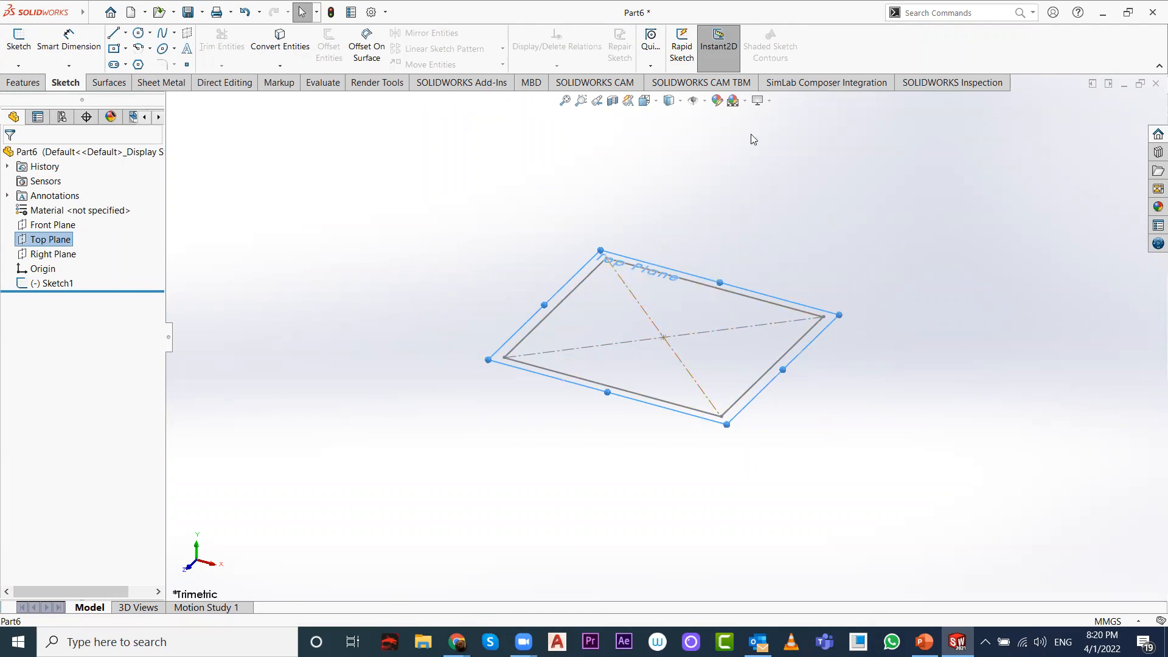
Step: Create Plane1 parallel to the Top Plane at an 80 mm offset, then select it
{"action": "left_click", "coordinate": [26, 83]}
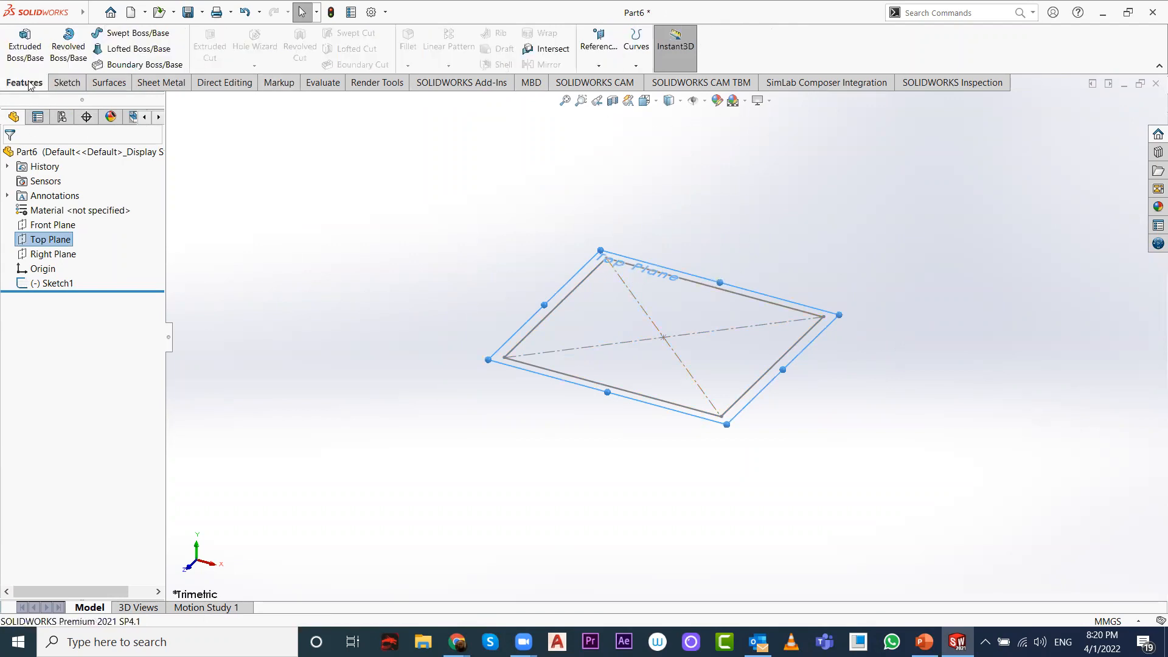
{"action": "left_click", "coordinate": [597, 67]}
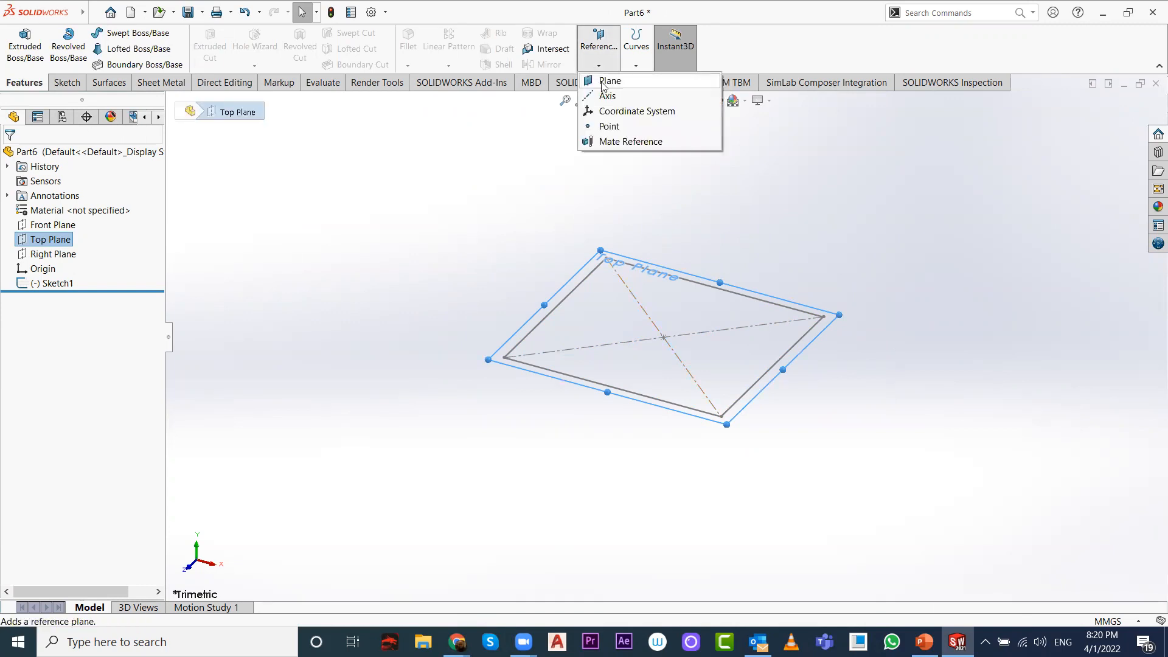
{"action": "left_click", "coordinate": [605, 80]}
{"action": "left_click_drag", "start_coordinate": [664, 304], "coordinate": [663, 208]}
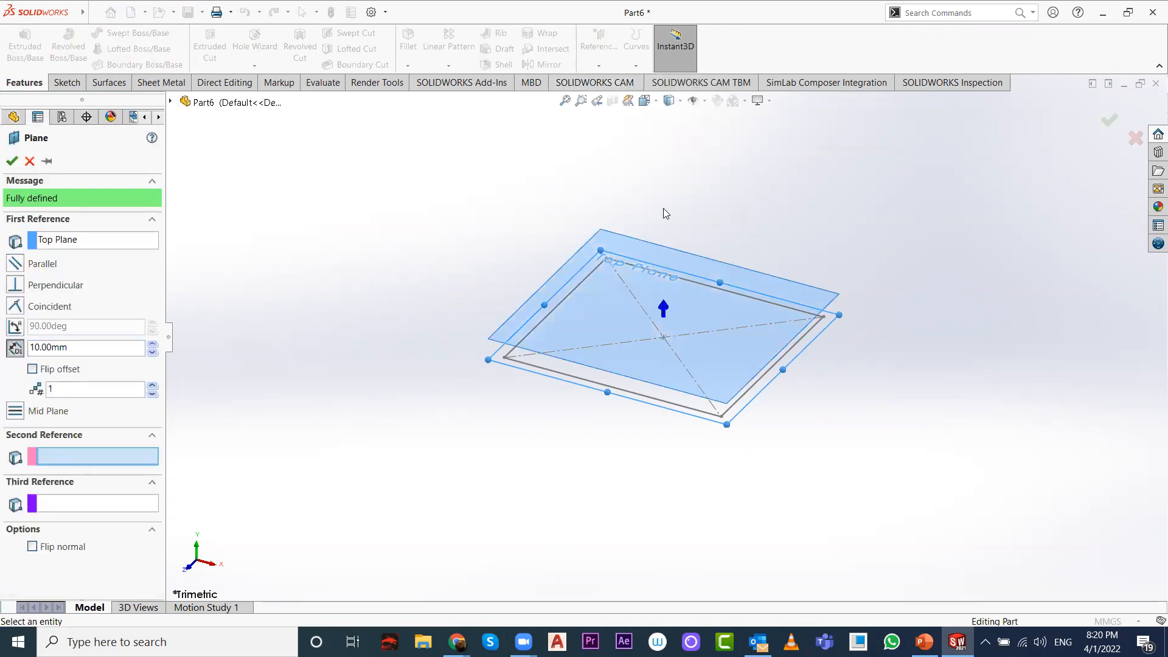
{"action": "left_click", "coordinate": [152, 343]}
{"action": "left_click", "coordinate": [152, 343]}
{"action": "left_click", "coordinate": [152, 343]}
{"action": "left_click", "coordinate": [152, 344]}
{"action": "left_click", "coordinate": [152, 344]}
{"action": "left_click", "coordinate": [152, 343]}
{"action": "left_click", "coordinate": [152, 344]}
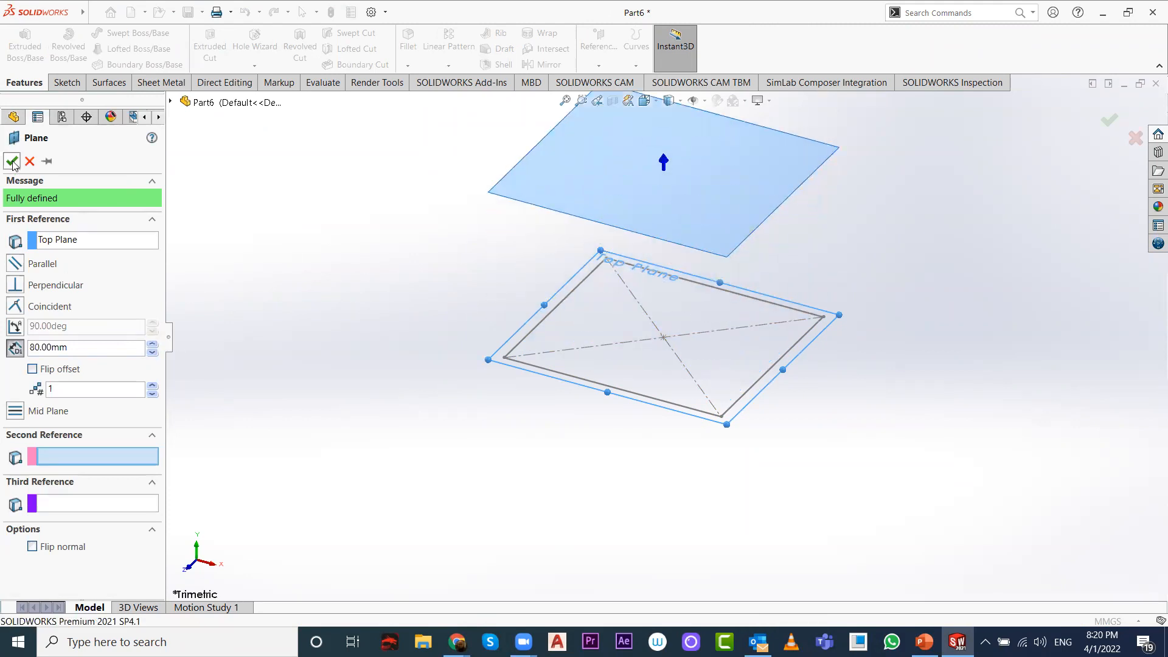
{"action": "left_click", "coordinate": [12, 162]}
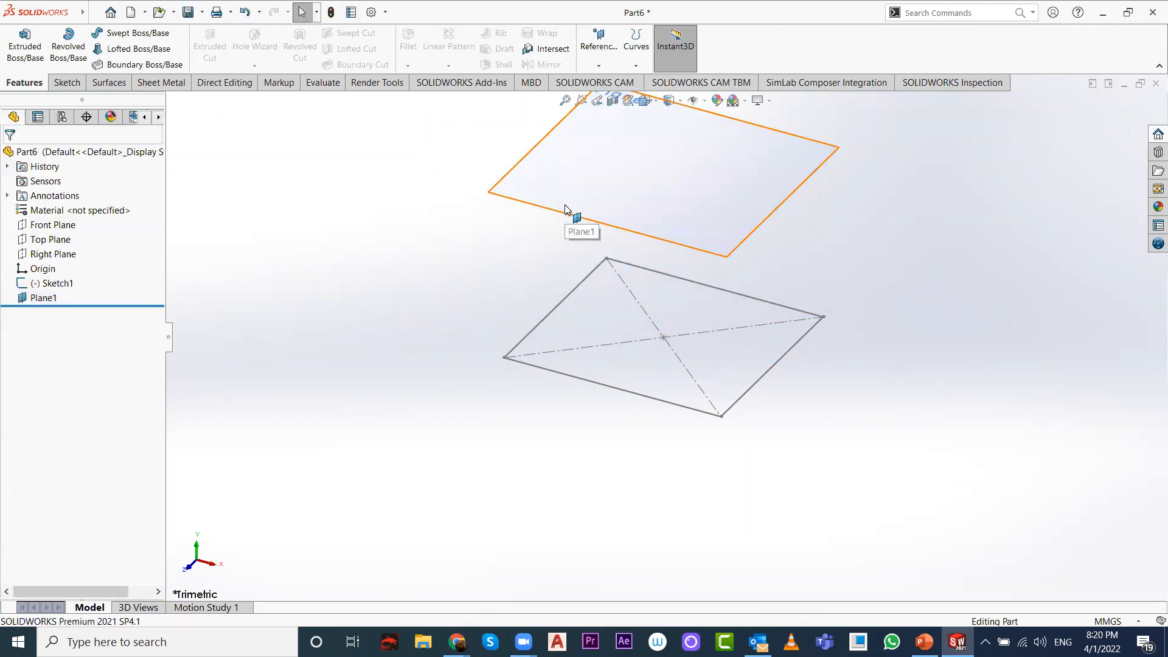
{"action": "left_click", "coordinate": [565, 183]}
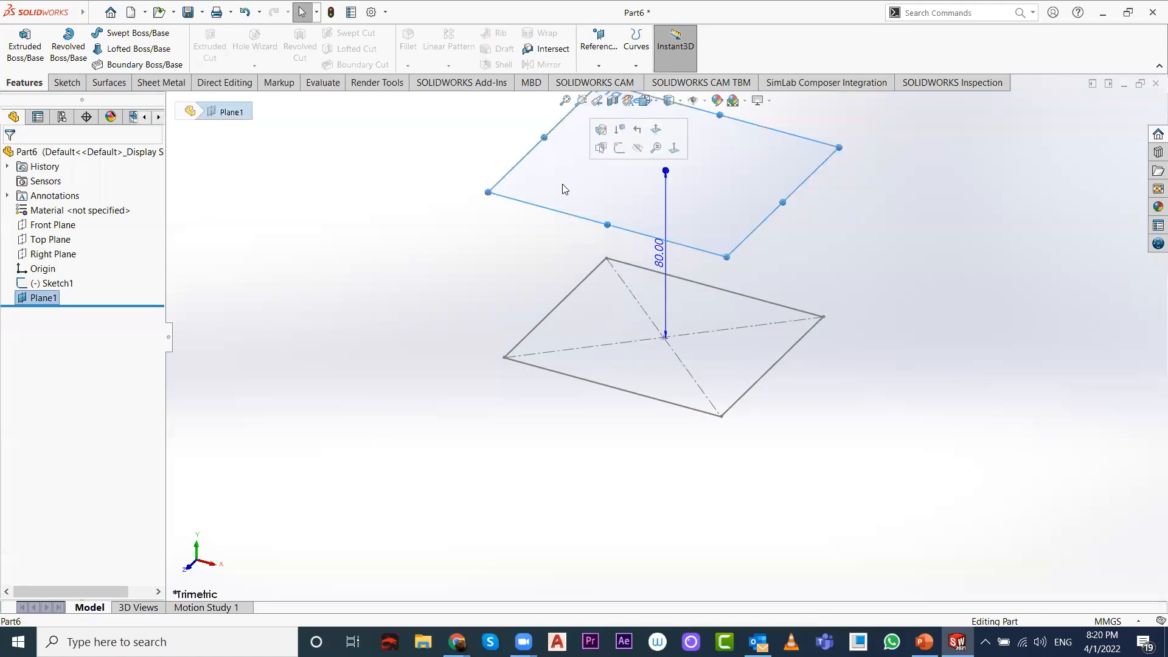
Step: Sketch a circle of about 39 mm radius at the origin on Plane1 and exit the sketch
{"action": "left_click", "coordinate": [618, 152]}
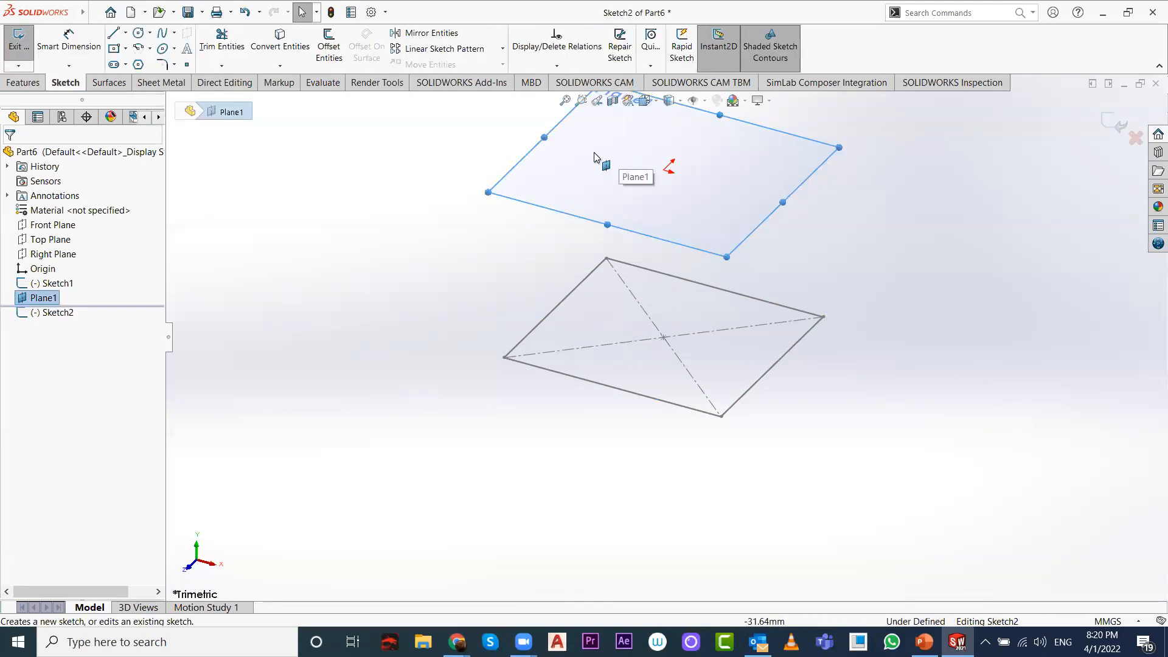
{"action": "left_click", "coordinate": [139, 32]}
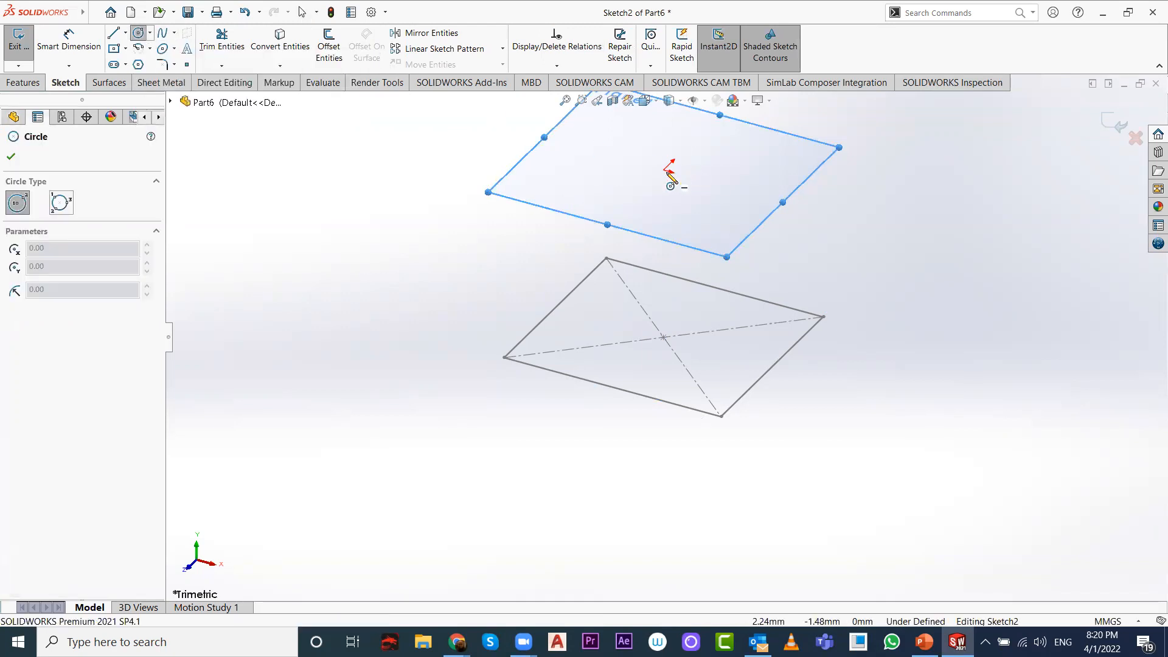
{"action": "left_click_drag", "start_coordinate": [664, 170], "coordinate": [760, 164]}
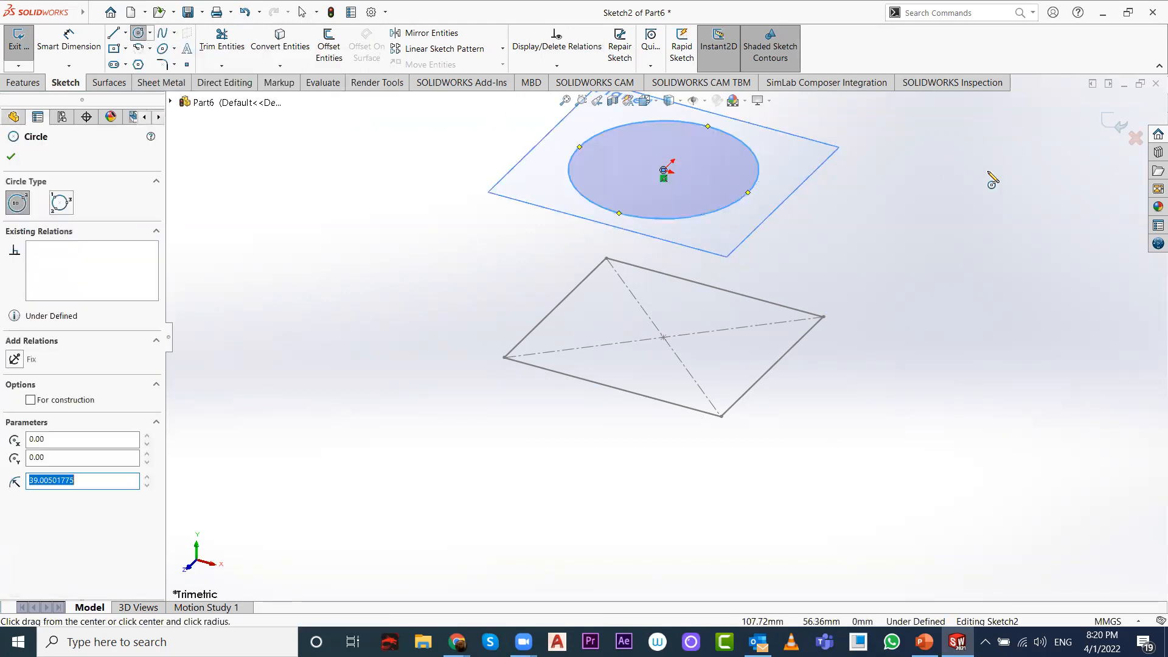
{"action": "key", "text": "Escape"}
{"action": "left_click", "coordinate": [1106, 128]}
{"action": "mouse_move", "coordinate": [746, 196]}
{"action": "middle_mouse_down"}
{"action": "mouse_move", "coordinate": [762, 287]}
{"action": "mouse_move", "coordinate": [725, 314]}
{"action": "mouse_move", "coordinate": [735, 232]}
{"action": "mouse_move", "coordinate": [746, 313]}
{"action": "middle_mouse_up"}
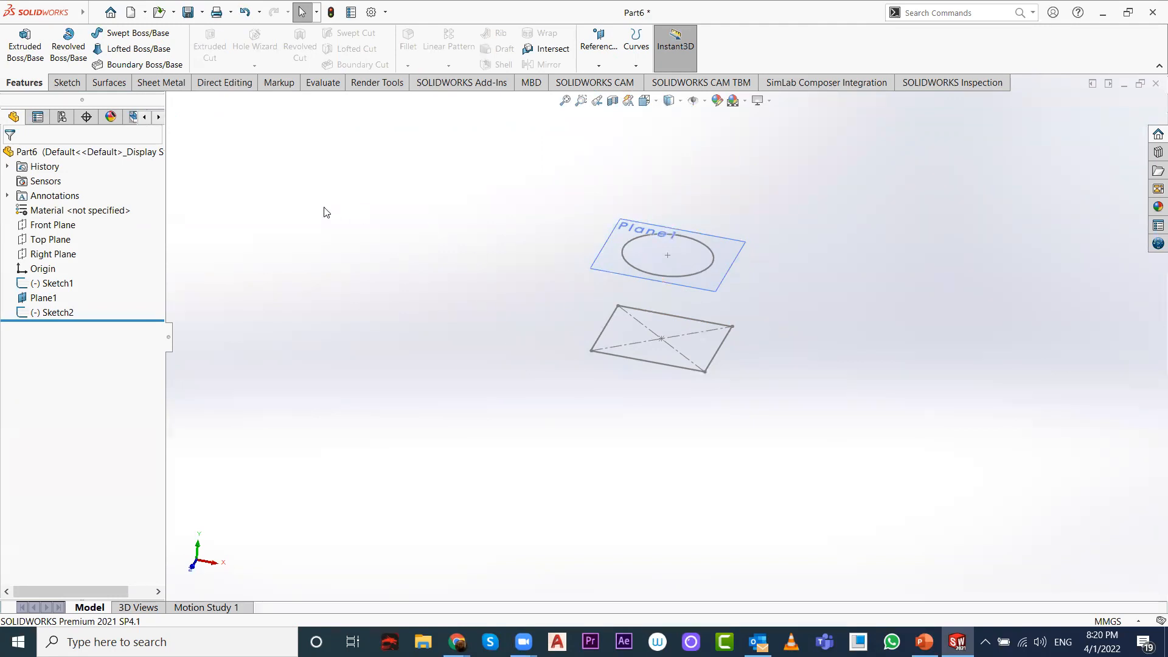
Step: Loft the rectangle to the Plane1 circle with a twisted connector, creating Loft1
{"action": "left_click", "coordinate": [131, 51]}
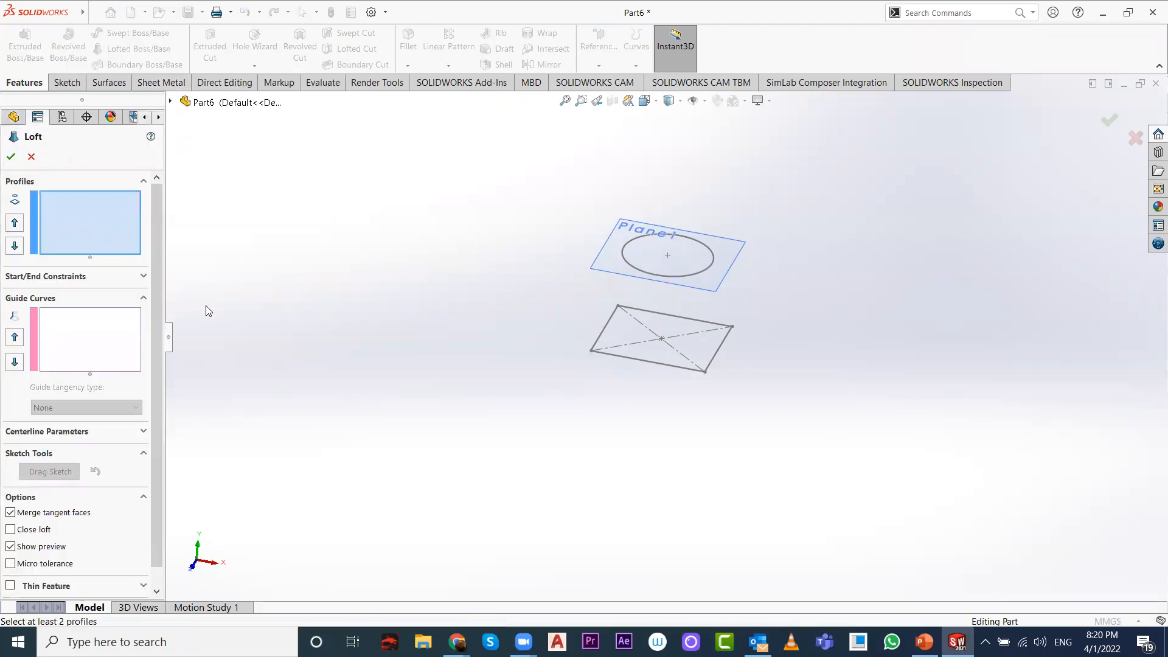
{"action": "left_click", "coordinate": [633, 360]}
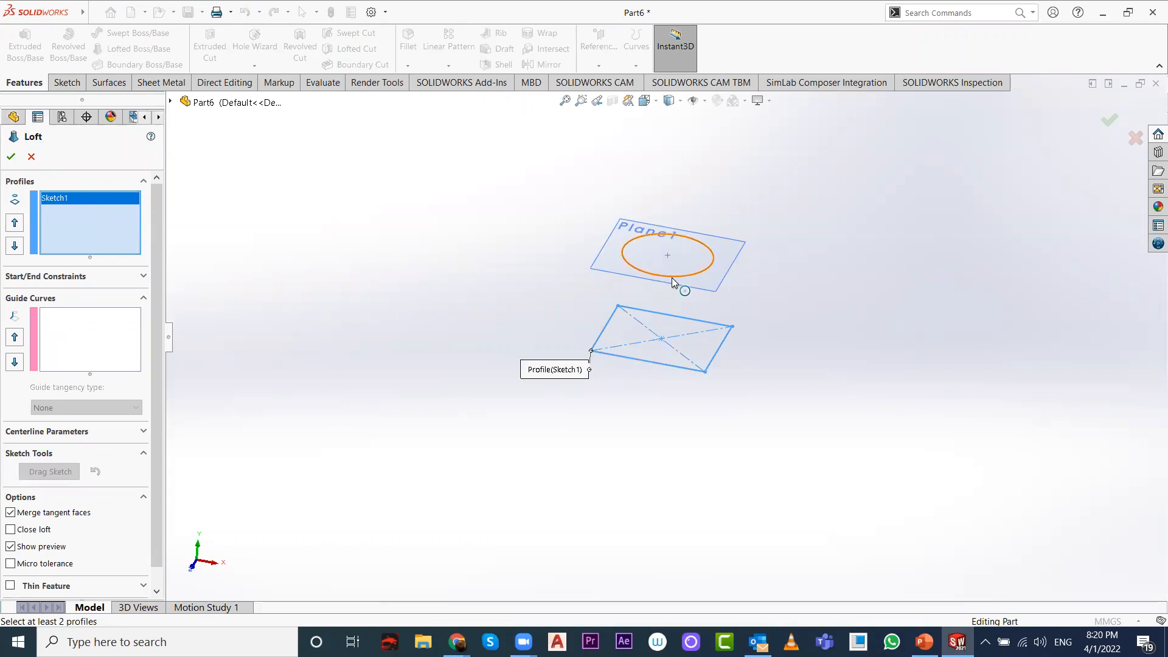
{"action": "left_click", "coordinate": [672, 278]}
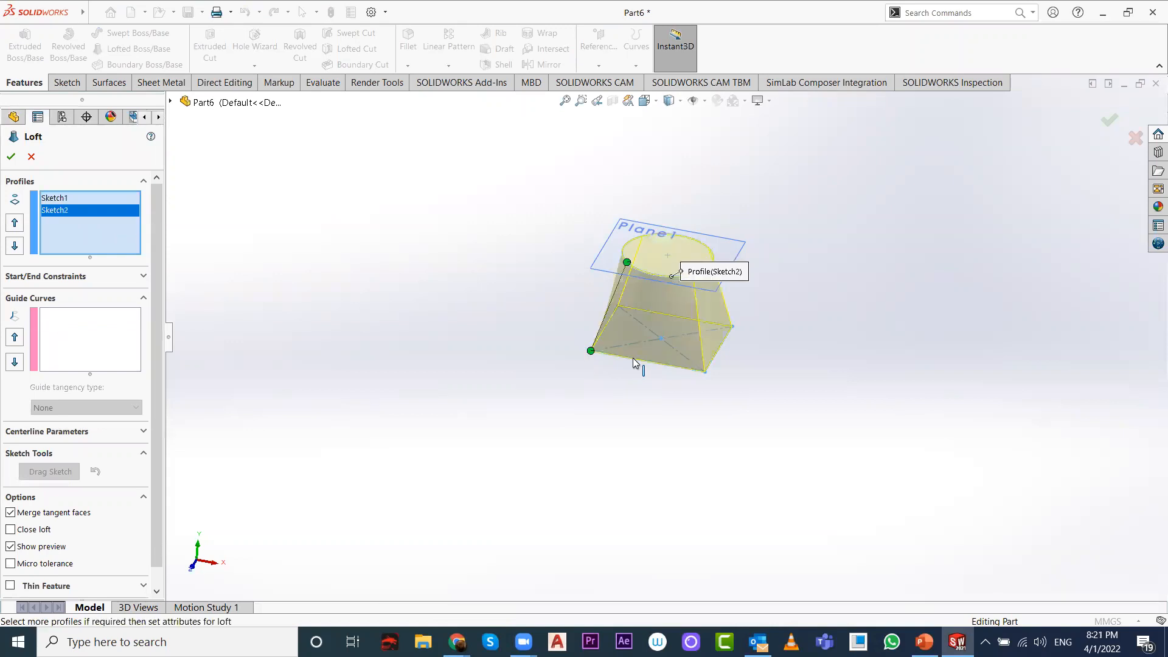
{"action": "scroll", "coordinate": [657, 258], "scroll_direction": "down", "scroll_amount": 2}
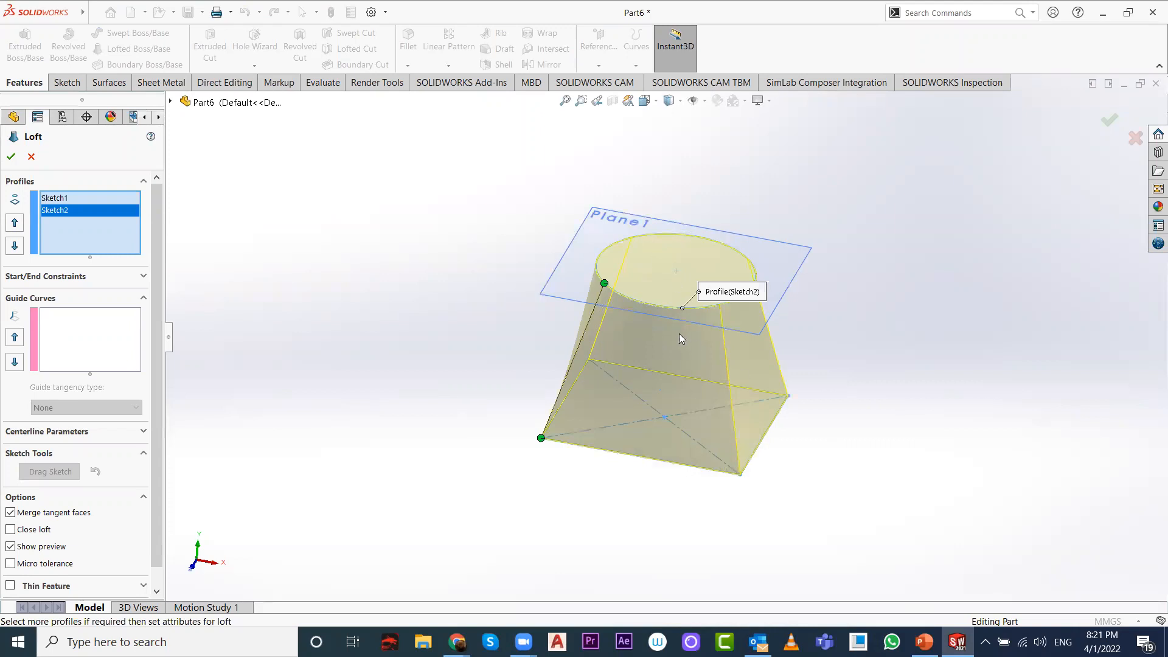
{"action": "scroll", "coordinate": [638, 336], "scroll_direction": "up", "scroll_amount": 1}
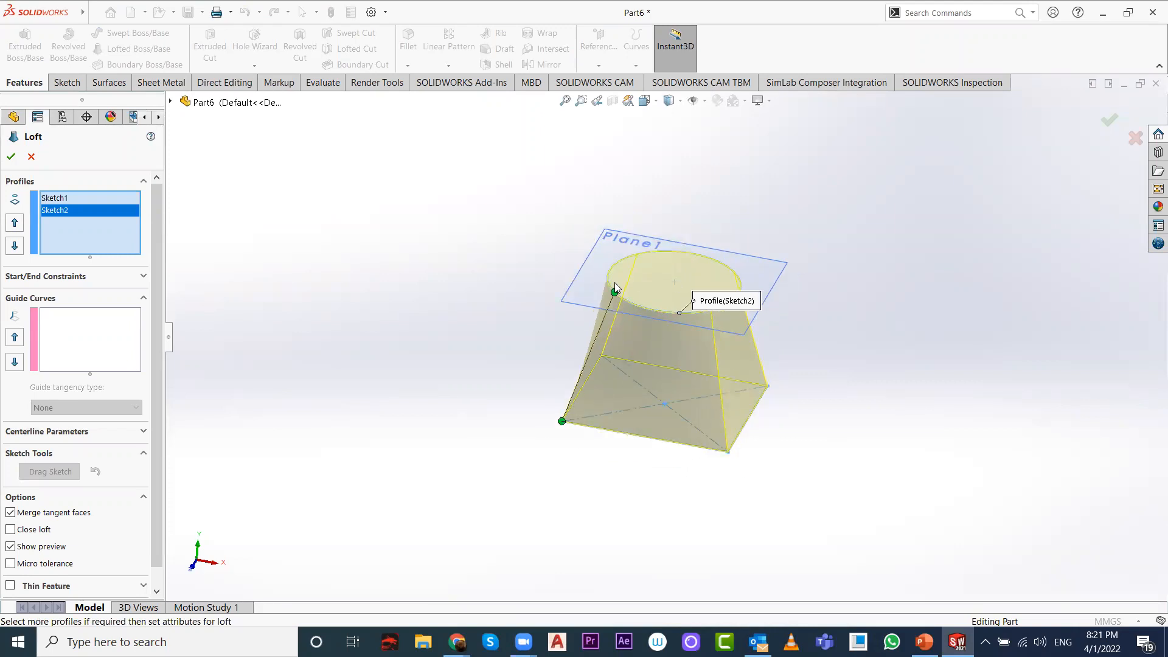
{"action": "left_click_drag", "start_coordinate": [629, 302], "coordinate": [726, 315]}
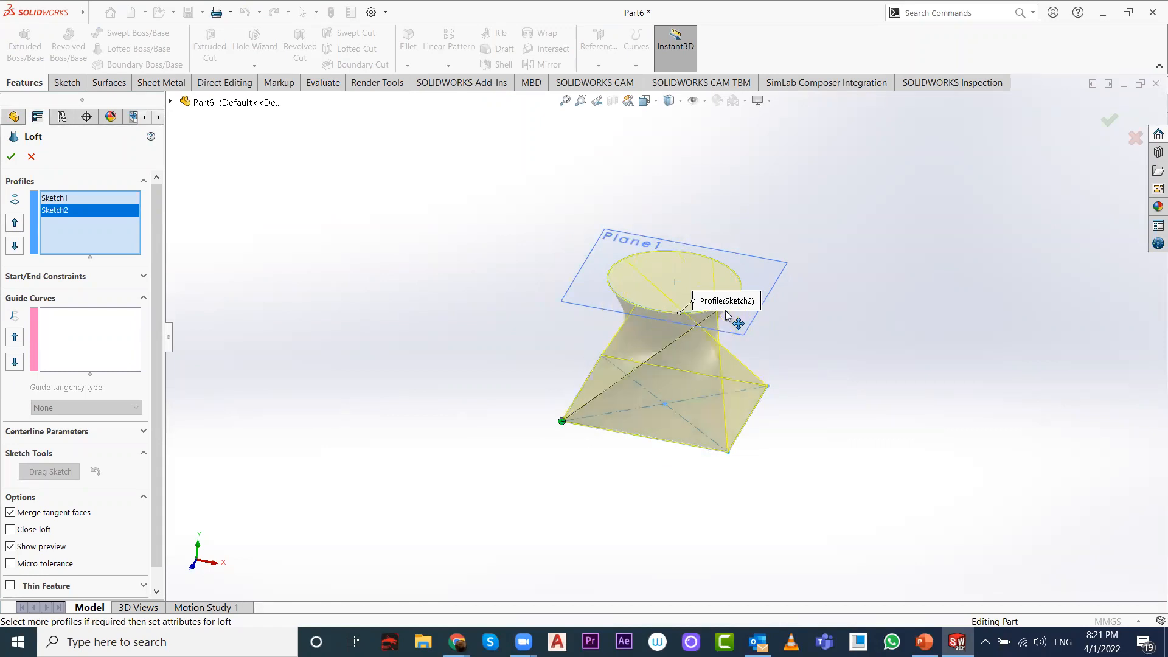
{"action": "left_click", "coordinate": [1105, 126]}
{"action": "middle_click_drag", "start_coordinate": [757, 331], "coordinate": [547, 302]}
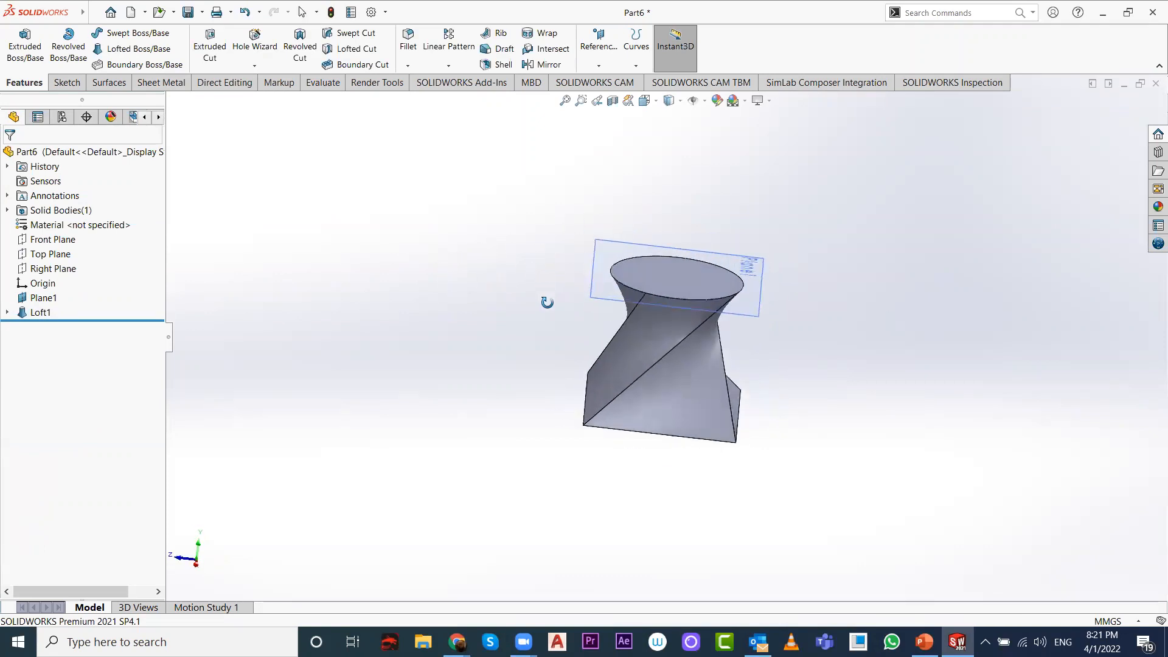
Step: Sketch a small centred circle on the loft's round top face
{"action": "left_click", "coordinate": [670, 276]}
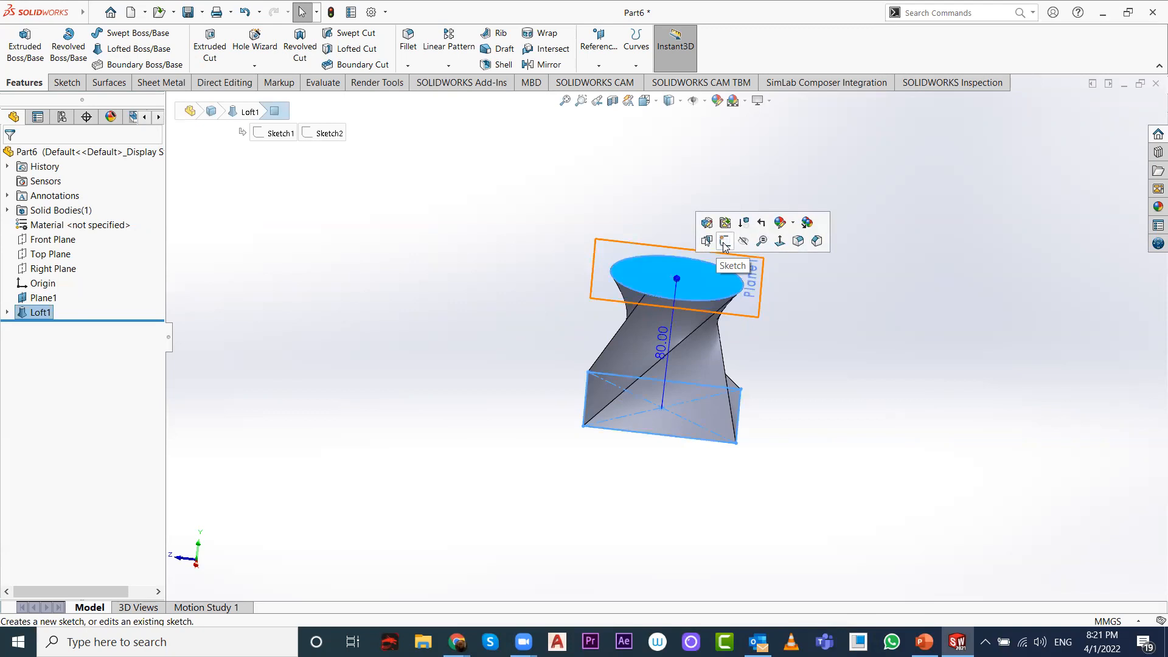
{"action": "left_click", "coordinate": [725, 242]}
{"action": "left_click", "coordinate": [138, 35]}
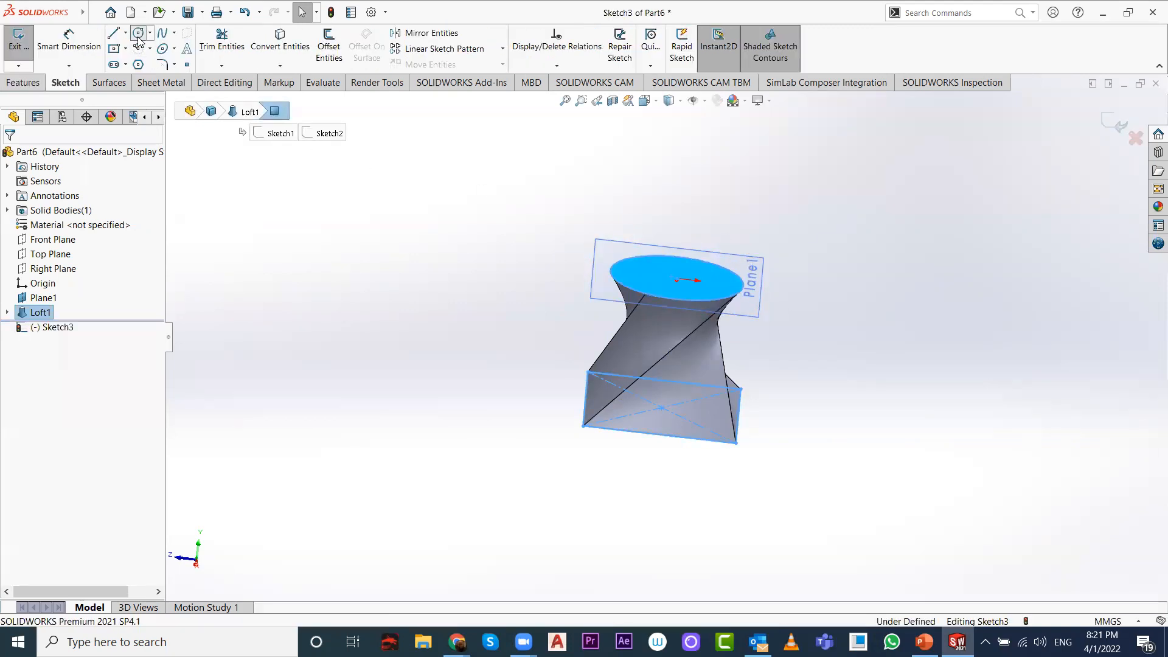
{"action": "left_click", "coordinate": [677, 279]}
{"action": "left_click", "coordinate": [657, 276]}
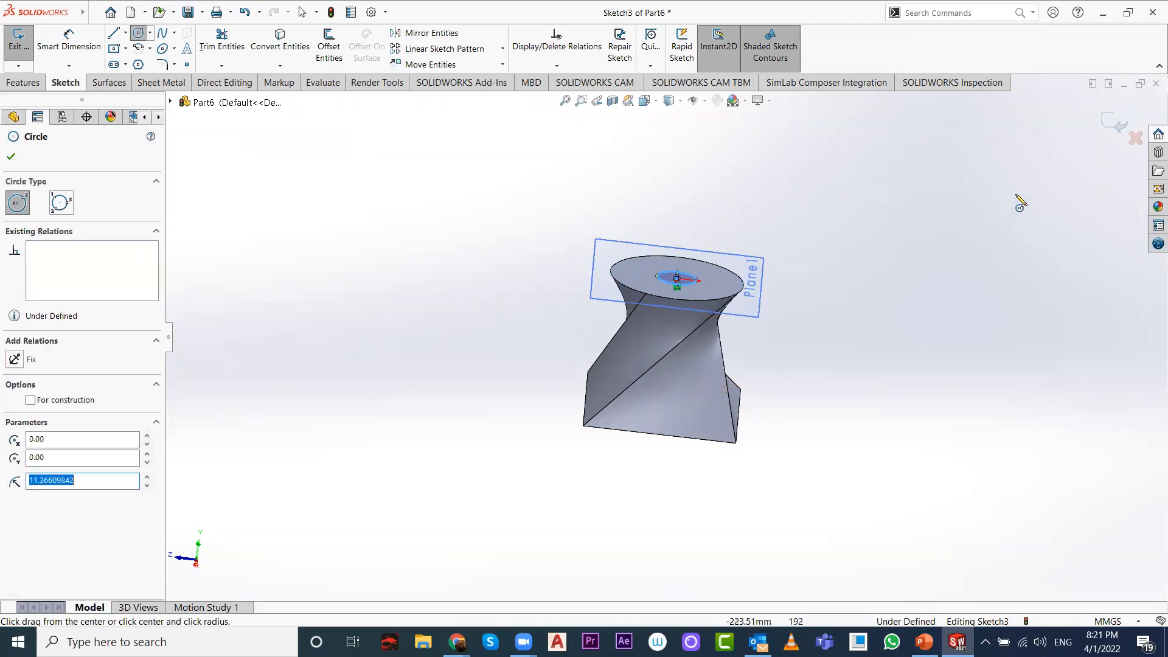
{"action": "left_click", "coordinate": [1115, 122]}
Step: Draw a circle of about 18.68 radius on Plane1, then delete it and leave the empty sketch
{"action": "middle_click_drag", "start_coordinate": [734, 404], "coordinate": [735, 203]}
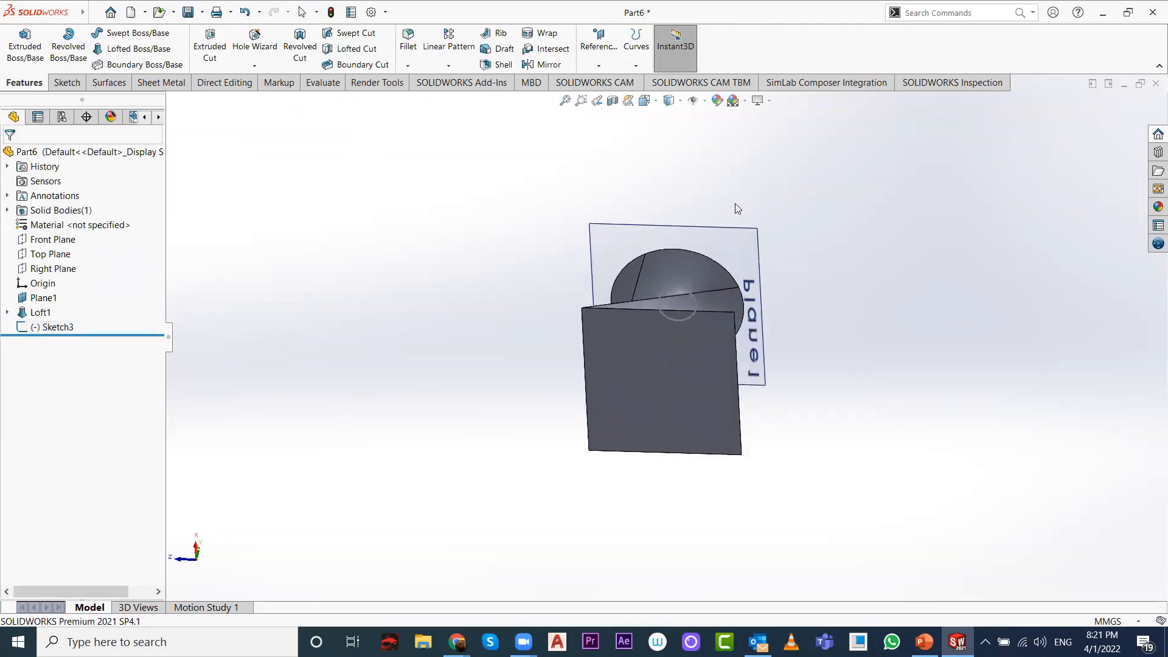
{"action": "left_click", "coordinate": [679, 383]}
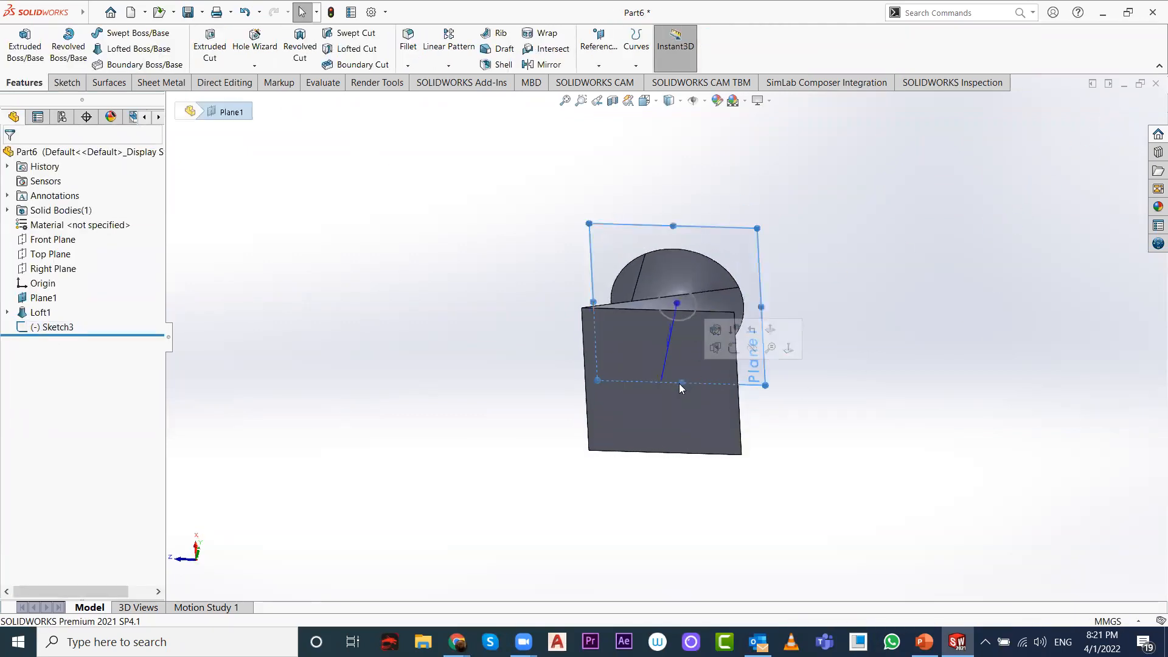
{"action": "left_click", "coordinate": [732, 348]}
{"action": "left_click", "coordinate": [139, 32]}
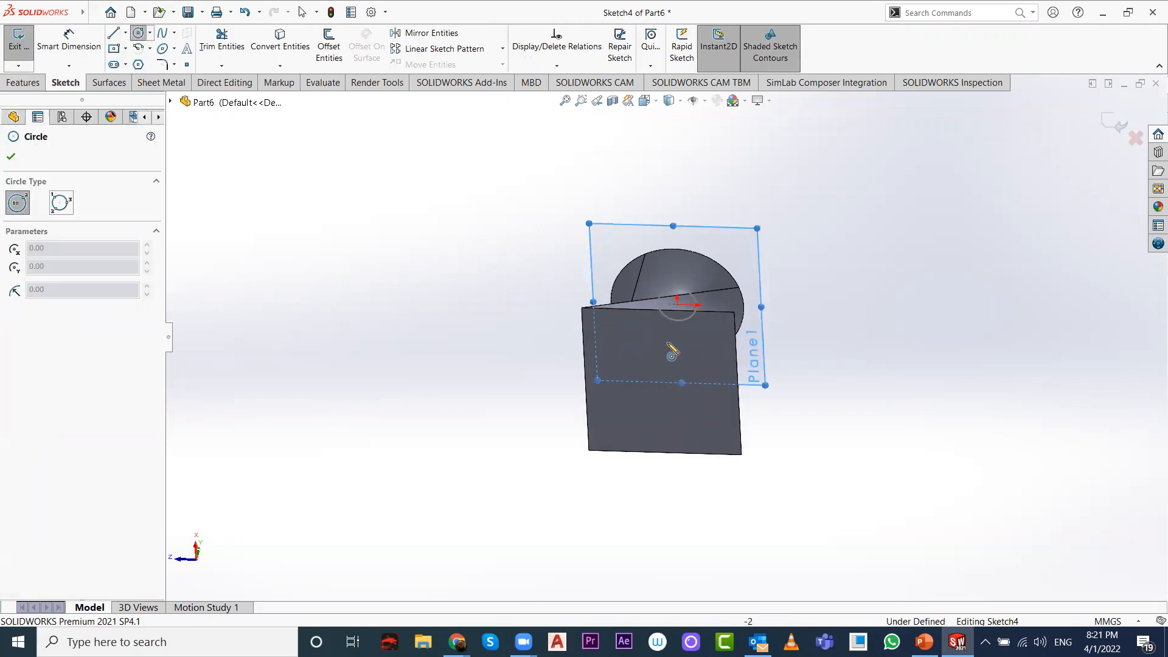
{"action": "key", "text": "space"}
{"action": "left_click", "coordinate": [814, 428]}
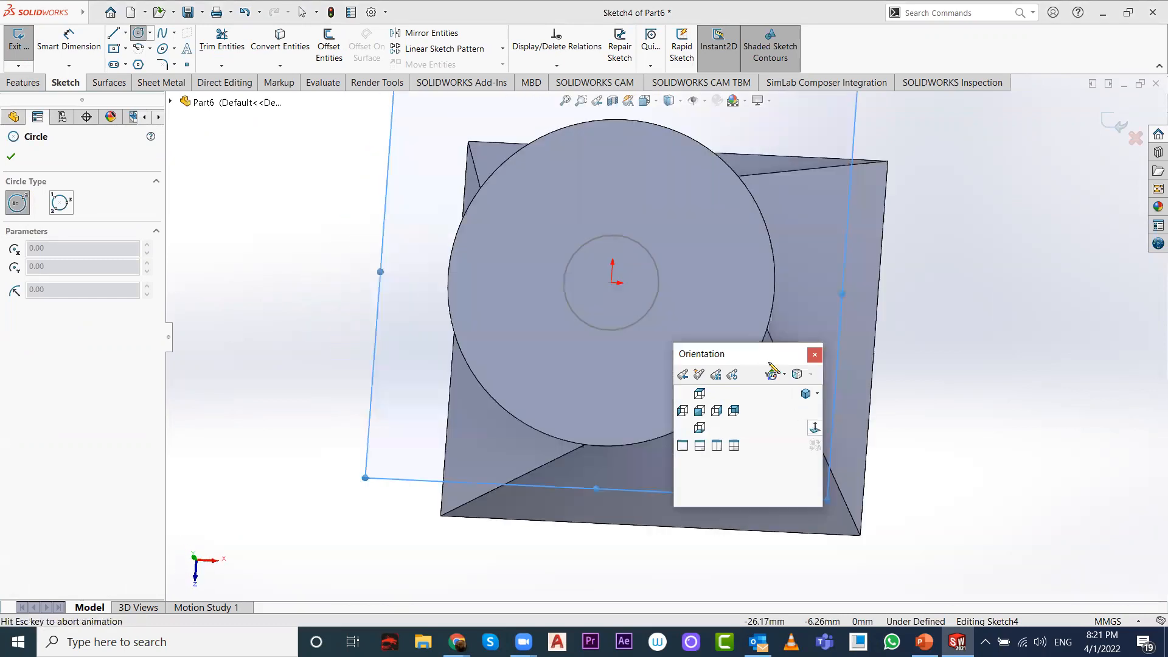
{"action": "left_click", "coordinate": [666, 336]}
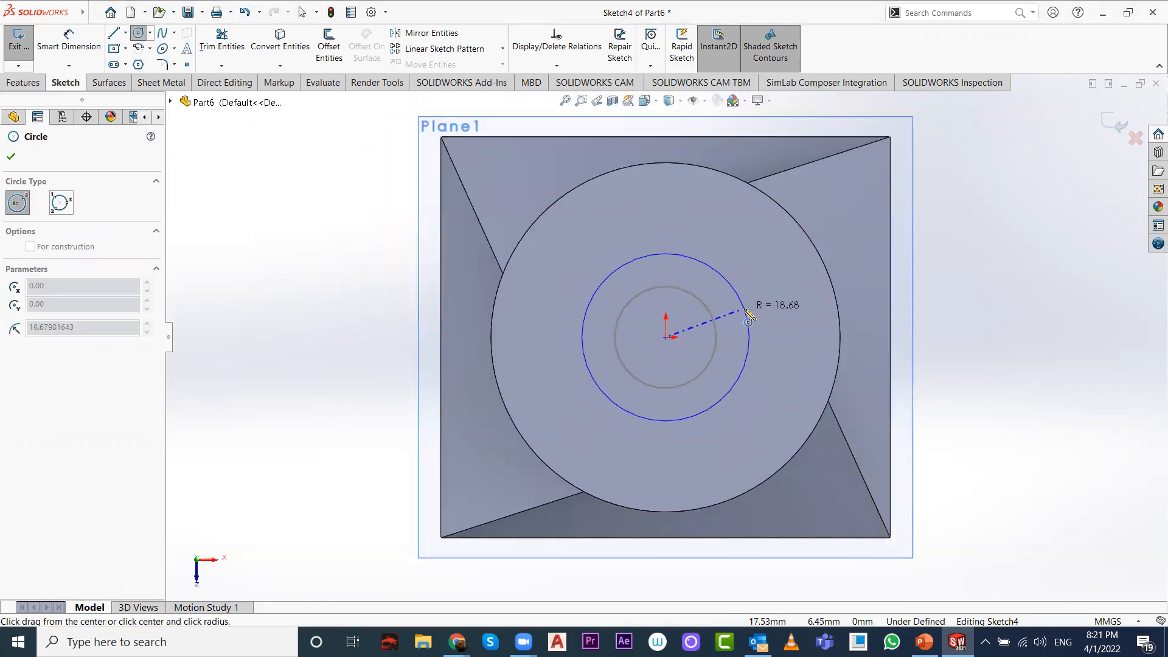
{"action": "left_click", "coordinate": [745, 310]}
{"action": "middle_click_drag", "start_coordinate": [806, 287], "coordinate": [741, 269]}
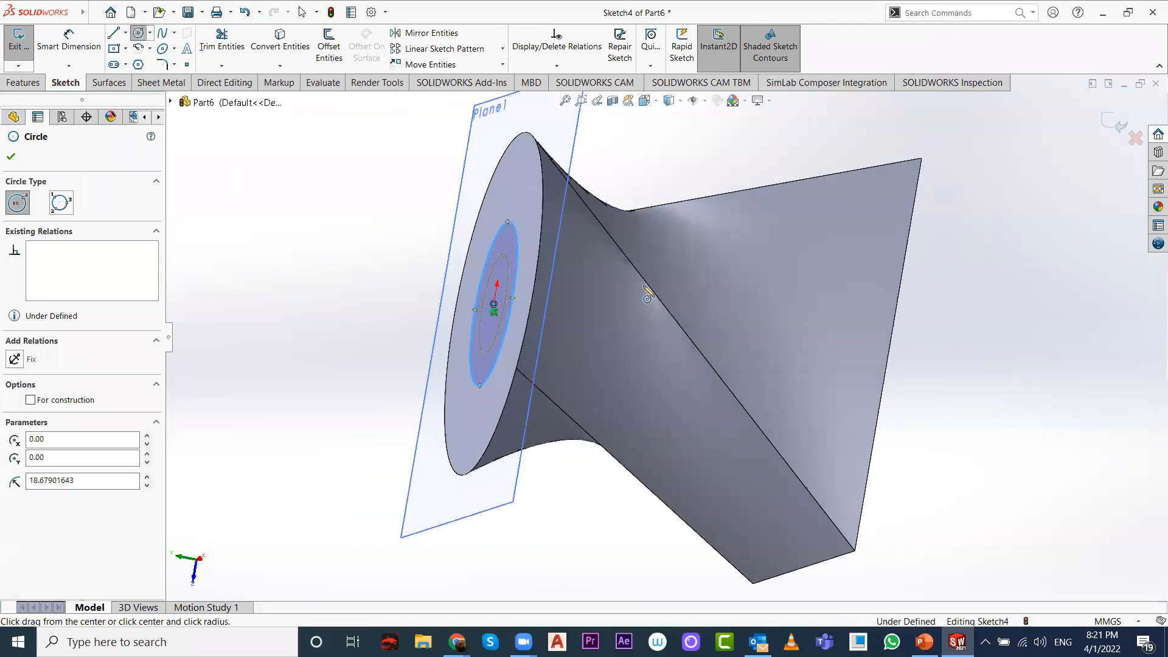
{"action": "key", "text": "Escape"}
{"action": "left_click", "coordinate": [513, 230]}
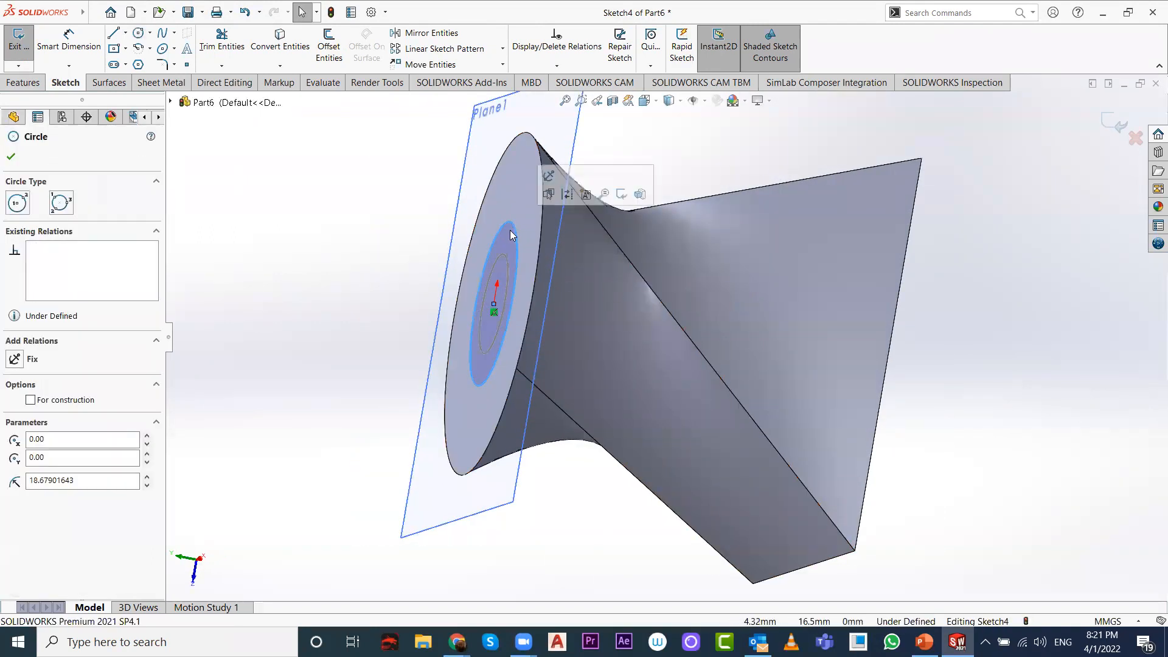
{"action": "key", "text": "Delete"}
{"action": "left_click", "coordinate": [1118, 123]}
Step: Sketch a circle centred at the origin on the square end face, viewed Normal To
{"action": "mouse_move", "coordinate": [1022, 300]}
{"action": "middle_mouse_down"}
{"action": "mouse_move", "coordinate": [928, 286]}
{"action": "mouse_move", "coordinate": [843, 302]}
{"action": "middle_mouse_up"}
{"action": "left_click", "coordinate": [843, 303]}
{"action": "left_click", "coordinate": [902, 268]}
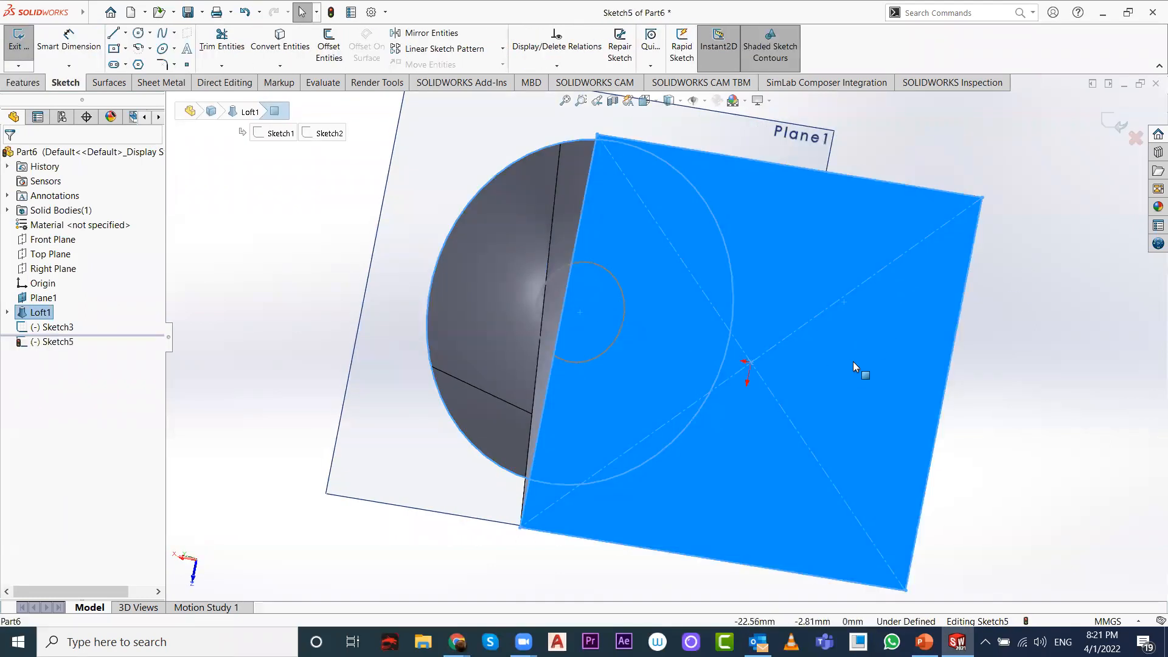
{"action": "right_click_drag", "start_coordinate": [853, 362], "coordinate": [999, 347]}
{"action": "key", "text": "space"}
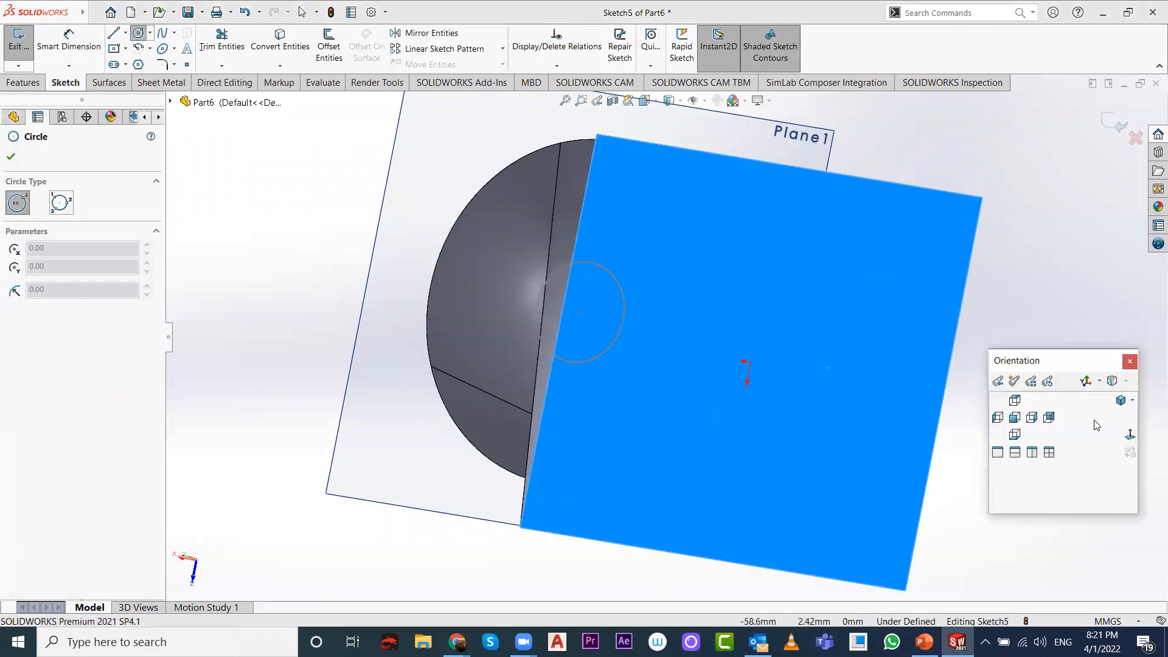
{"action": "left_click", "coordinate": [1130, 437]}
{"action": "left_click", "coordinate": [666, 336]}
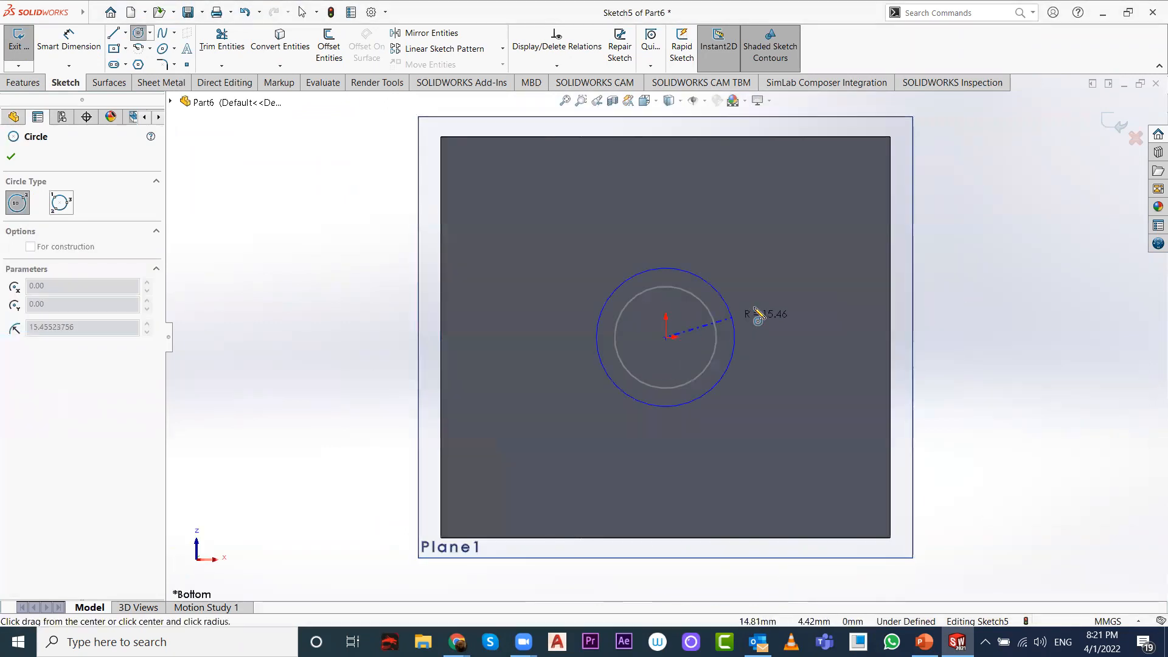
{"action": "left_click", "coordinate": [754, 307]}
{"action": "left_click", "coordinate": [1103, 125]}
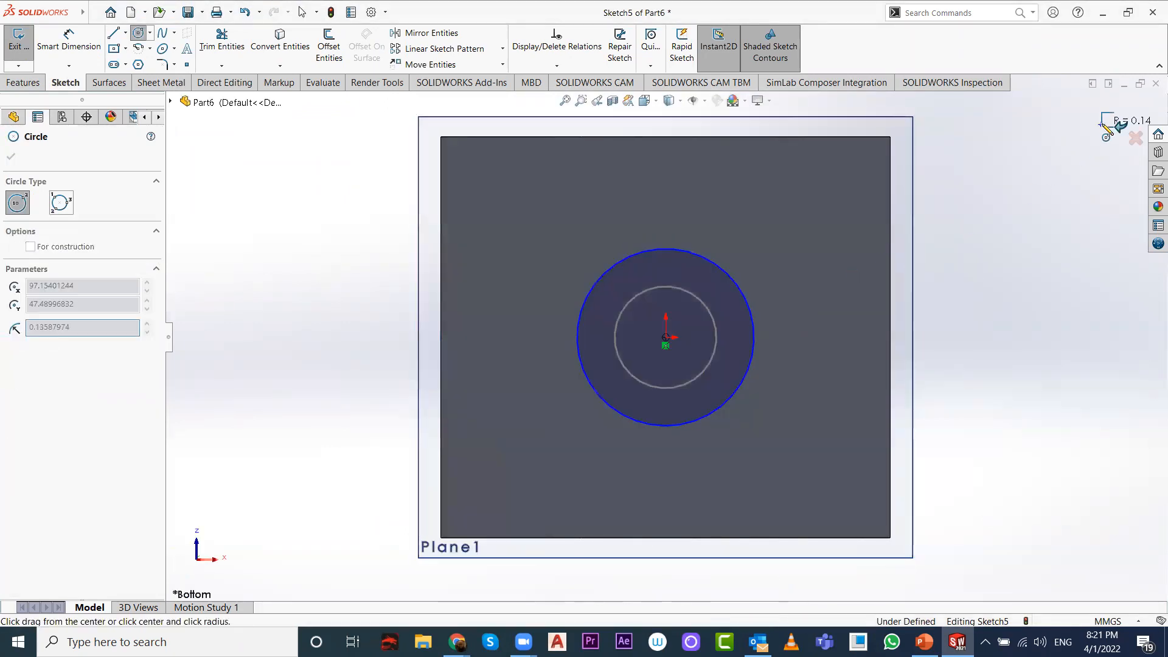
{"action": "key", "text": "Escape"}
{"action": "left_click", "coordinate": [1112, 128]}
{"action": "scroll", "coordinate": [848, 223], "scroll_direction": "up", "scroll_amount": 1}
{"action": "mouse_move", "coordinate": [847, 221]}
{"action": "middle_mouse_down"}
{"action": "mouse_move", "coordinate": [809, 341]}
{"action": "mouse_move", "coordinate": [795, 444]}
{"action": "mouse_move", "coordinate": [840, 495]}
{"action": "middle_mouse_up"}
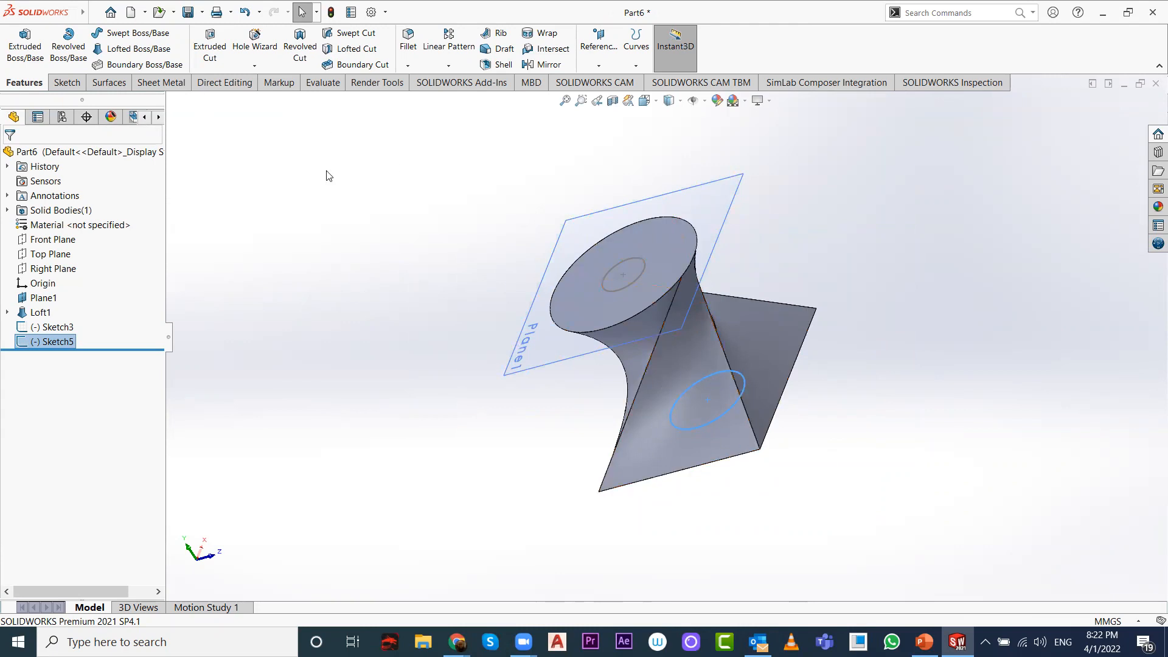
Step: Cut a lofted hole from the bottom circle to the top circle, creating Cut-Loft1
{"action": "left_click", "coordinate": [333, 230]}
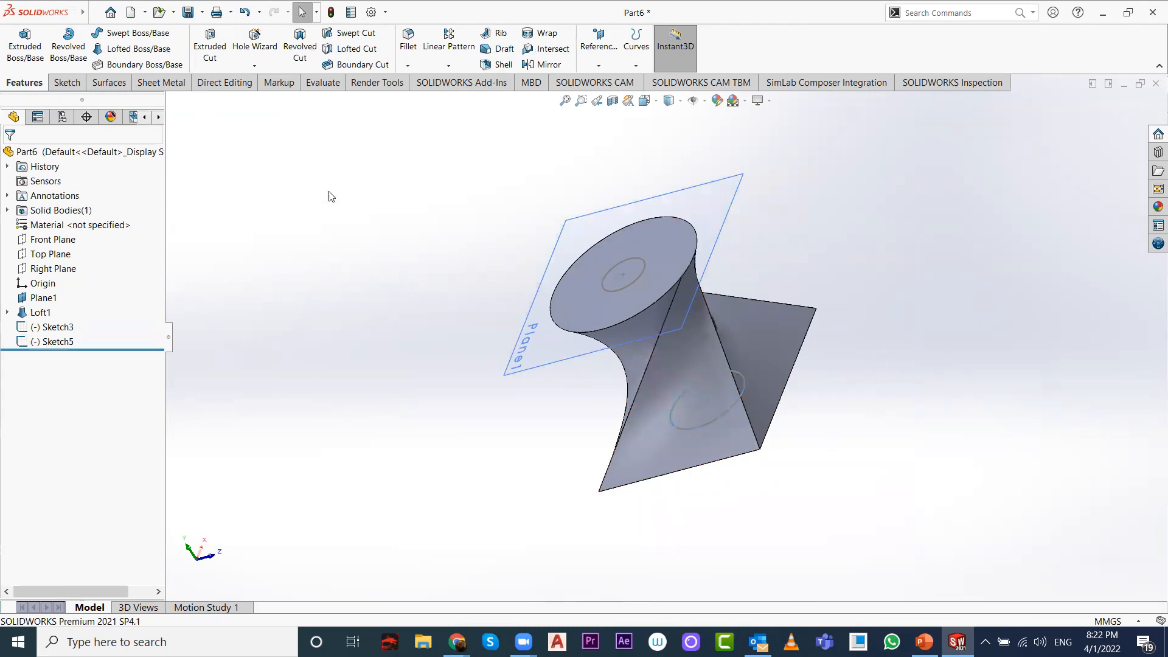
{"action": "left_click", "coordinate": [338, 51]}
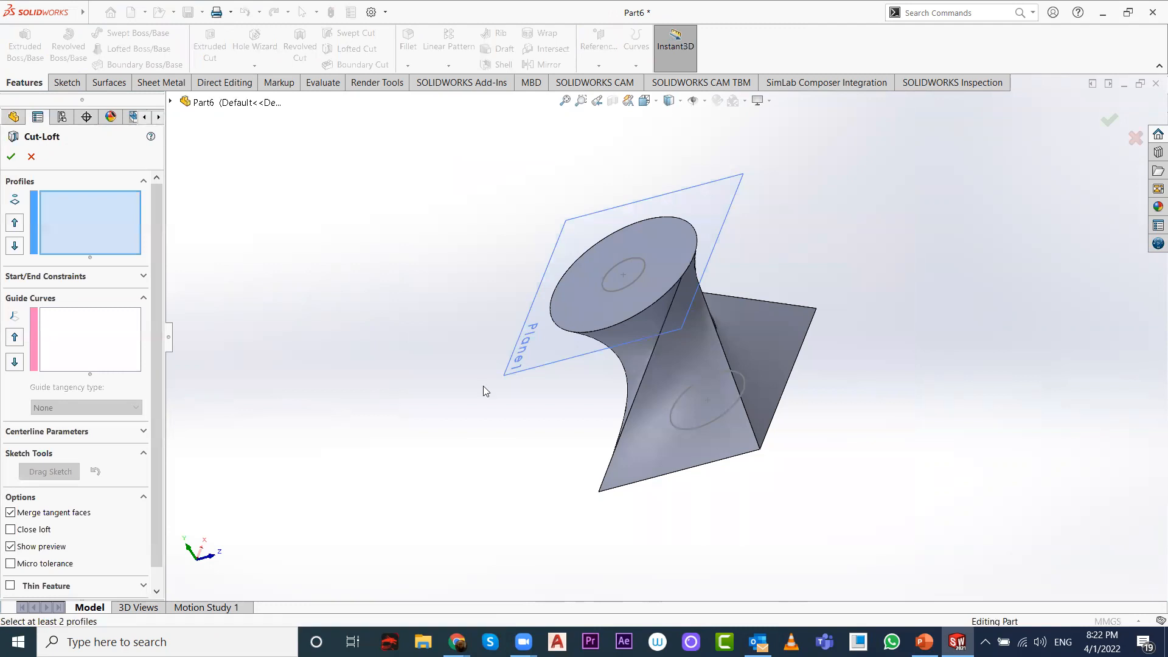
{"action": "left_click", "coordinate": [692, 427]}
{"action": "left_click", "coordinate": [620, 290]}
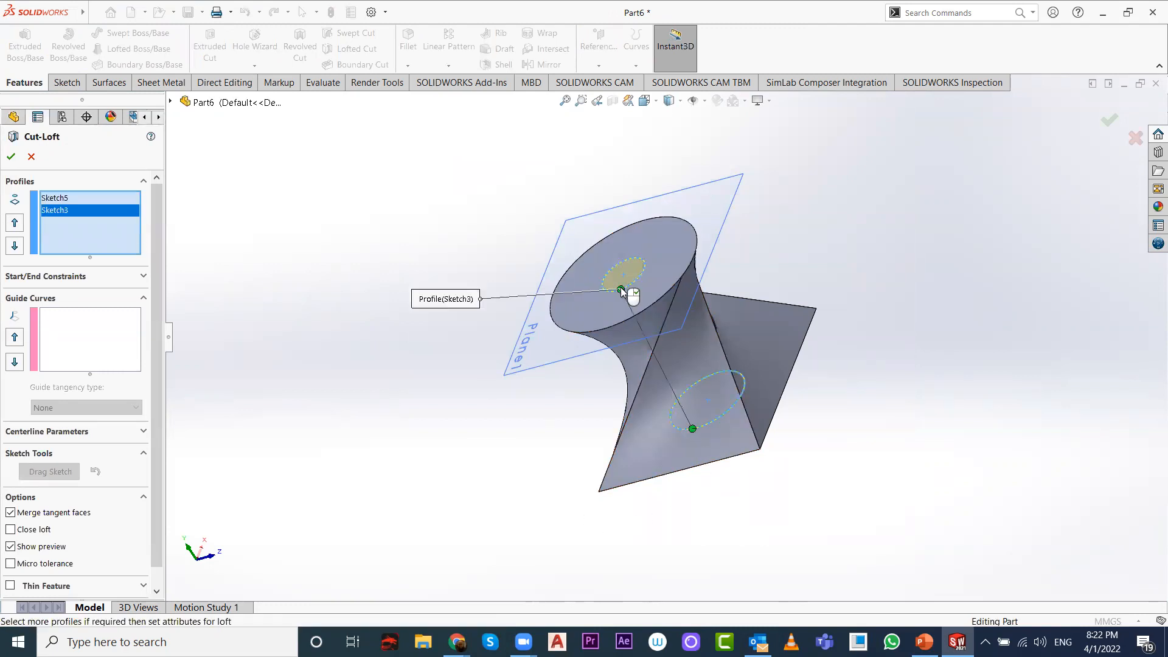
{"action": "left_click", "coordinate": [1111, 119]}
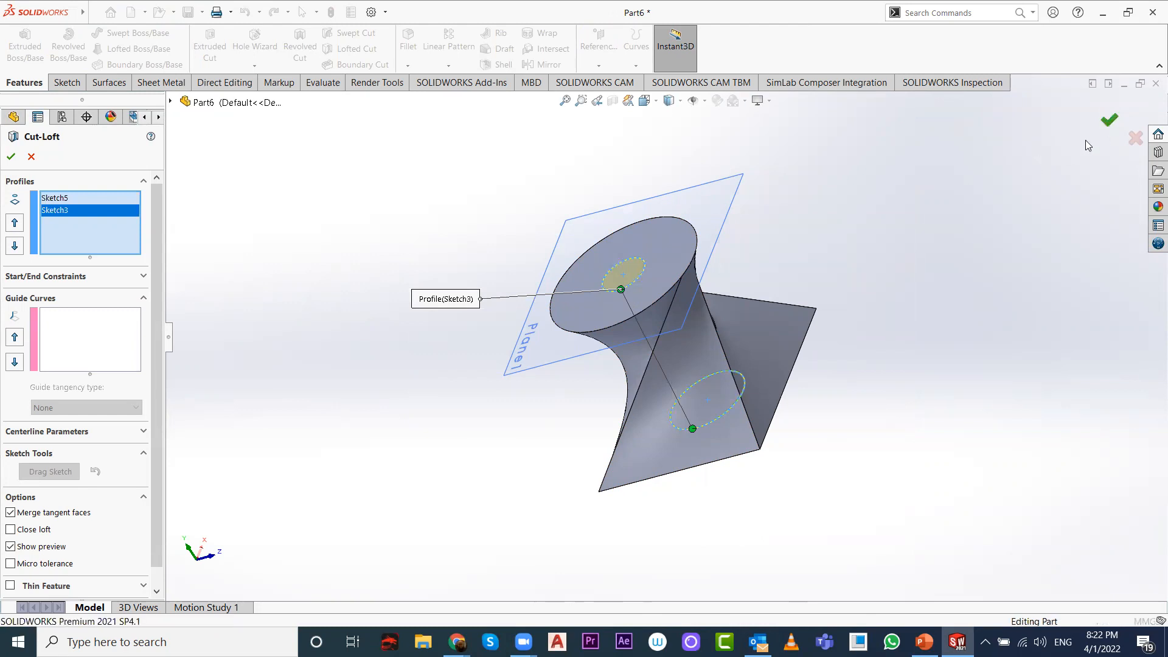
{"action": "mouse_move", "coordinate": [748, 275]}
{"action": "middle_mouse_down"}
{"action": "mouse_move", "coordinate": [801, 365]}
{"action": "mouse_move", "coordinate": [761, 291]}
{"action": "middle_mouse_up"}
Step: Check the hole with a section view, then hide Plane1
{"action": "left_click", "coordinate": [611, 102]}
{"action": "middle_click_drag", "start_coordinate": [662, 436], "coordinate": [634, 302]}
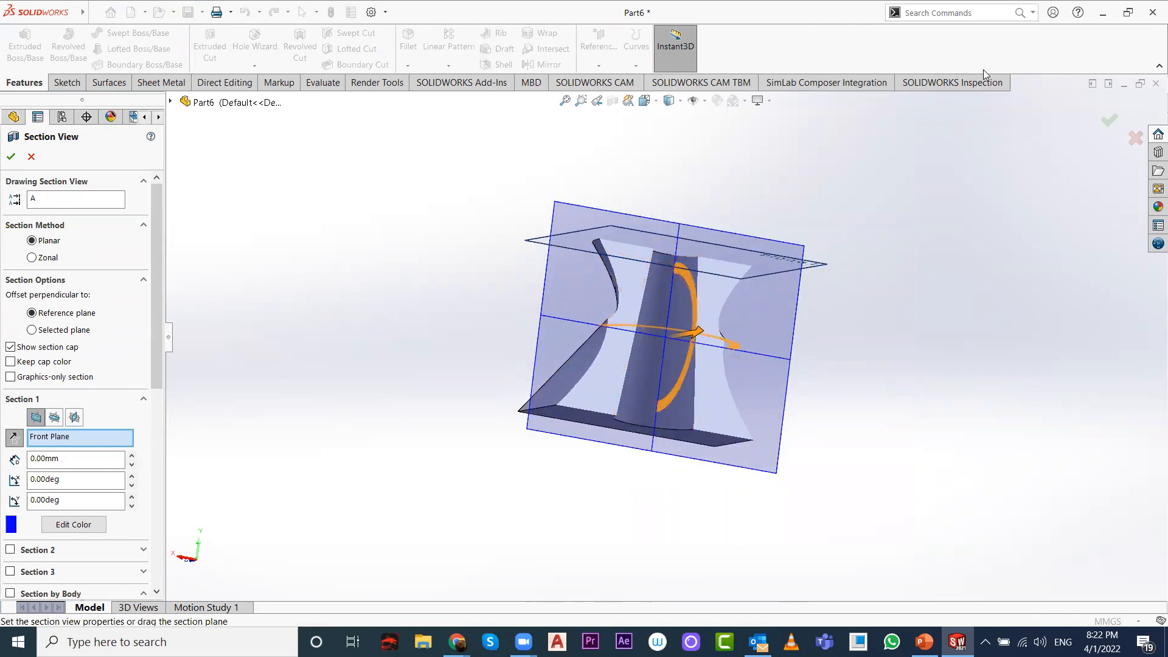
{"action": "left_click", "coordinate": [1110, 122]}
{"action": "middle_click_drag", "start_coordinate": [751, 254], "coordinate": [675, 319]}
{"action": "left_click", "coordinate": [612, 100]}
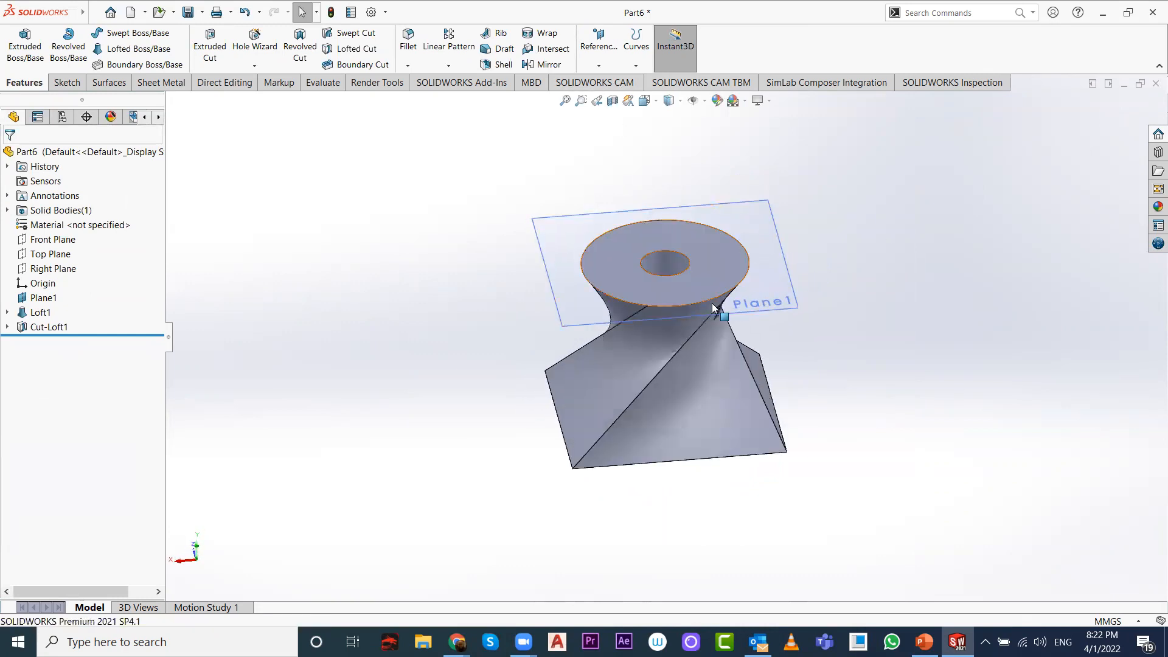
{"action": "left_click", "coordinate": [786, 274]}
{"action": "left_click", "coordinate": [850, 232]}
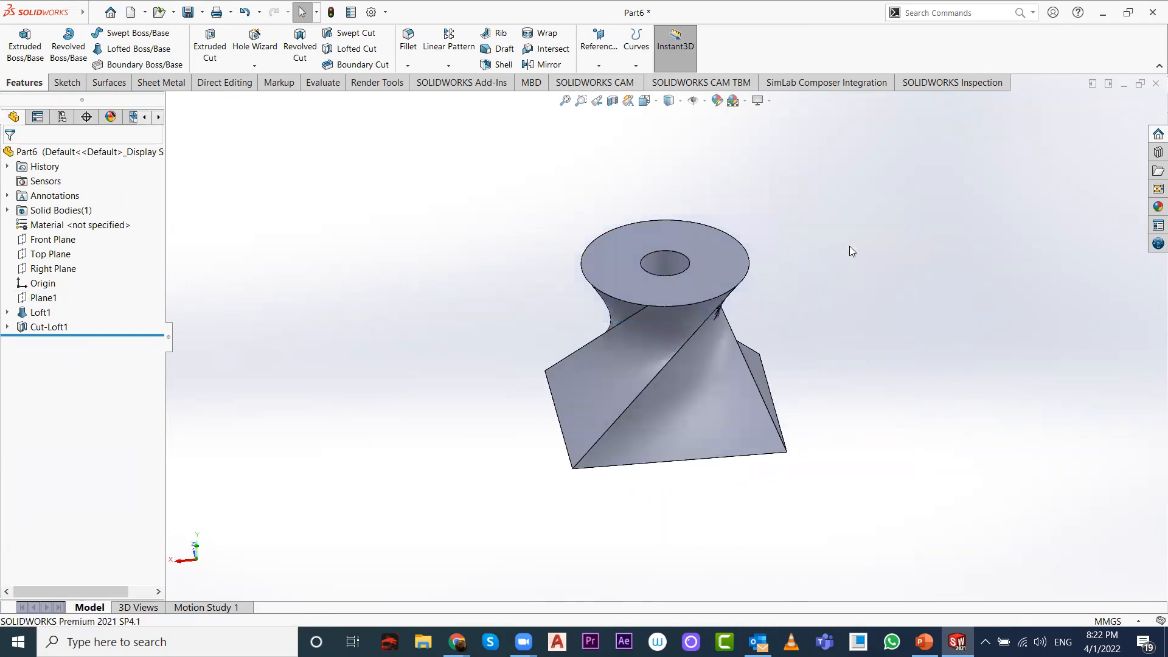
{"action": "middle_click_drag", "start_coordinate": [732, 303], "coordinate": [578, 259]}
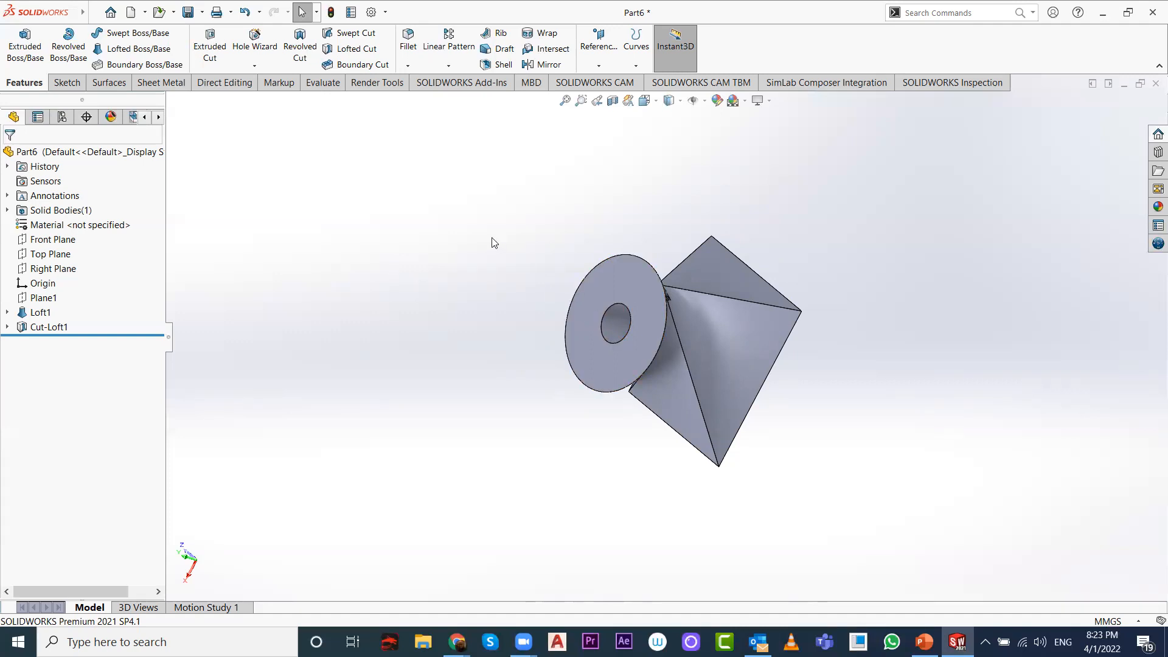
Step: Close the part without saving, start a new assembly and place 2nd jig.SLDASM in it
{"action": "left_click", "coordinate": [1156, 83]}
{"action": "left_click", "coordinate": [552, 344]}
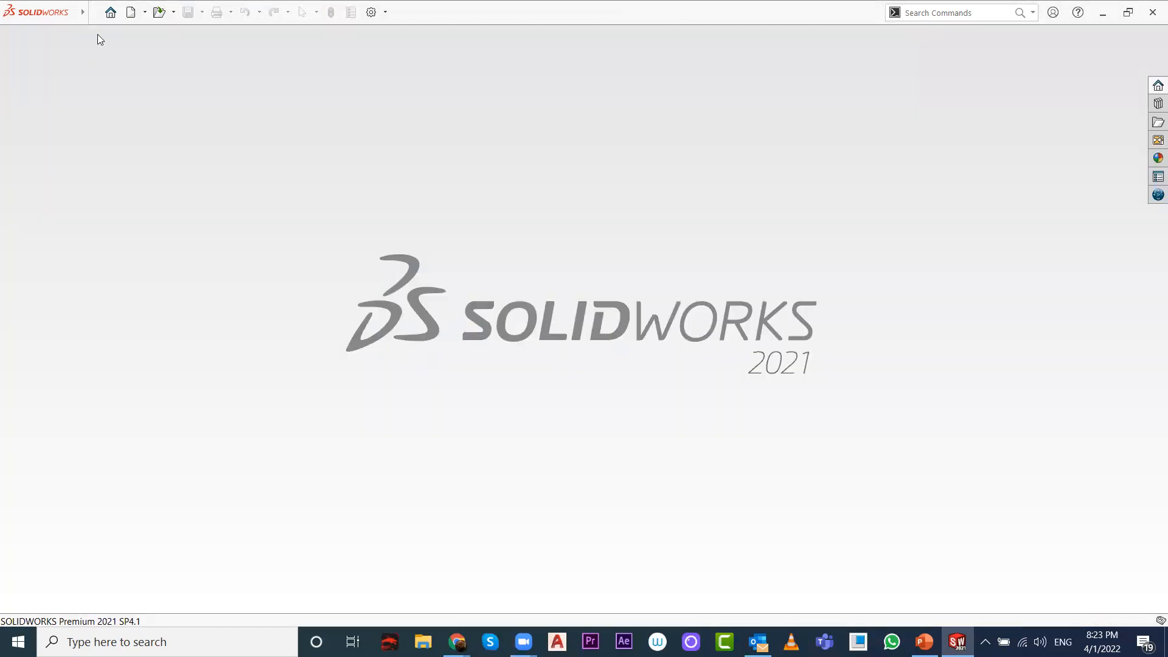
{"action": "left_click", "coordinate": [131, 12]}
{"action": "double_click", "coordinate": [576, 336]}
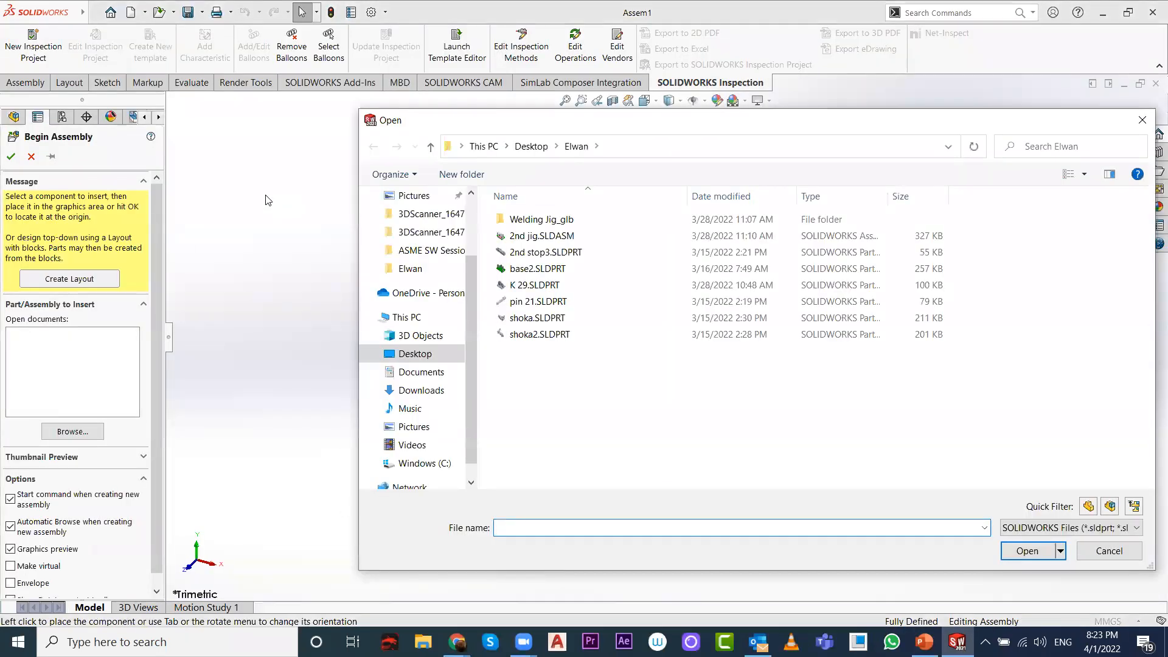
{"action": "double_click", "coordinate": [557, 237]}
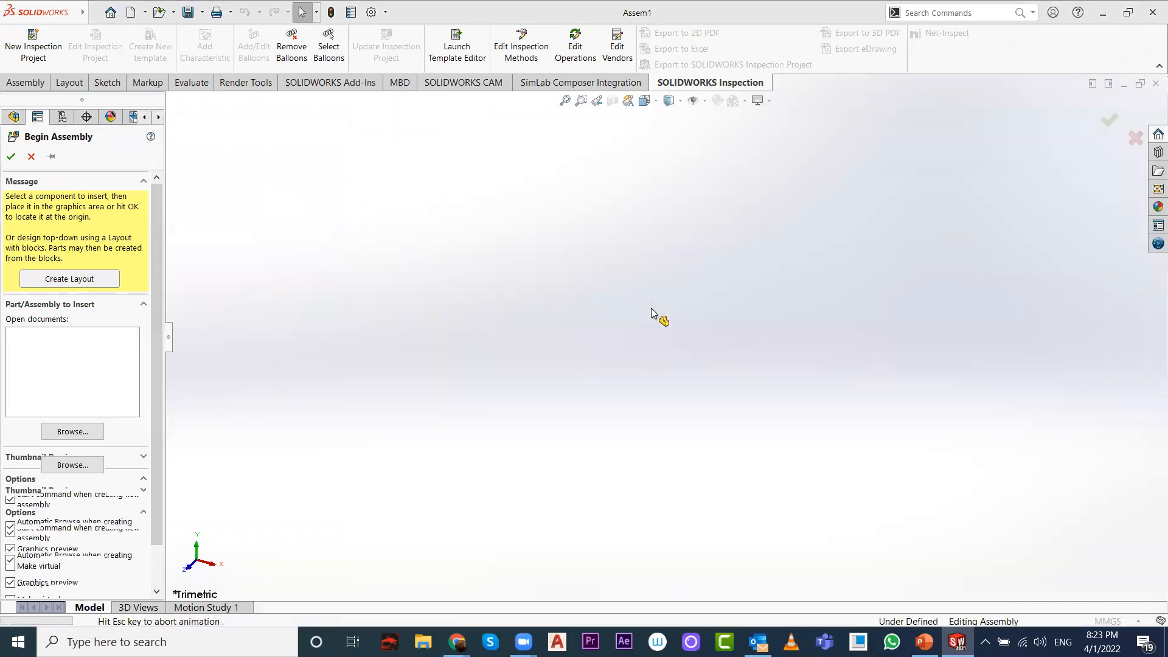
{"action": "left_click", "coordinate": [601, 320]}
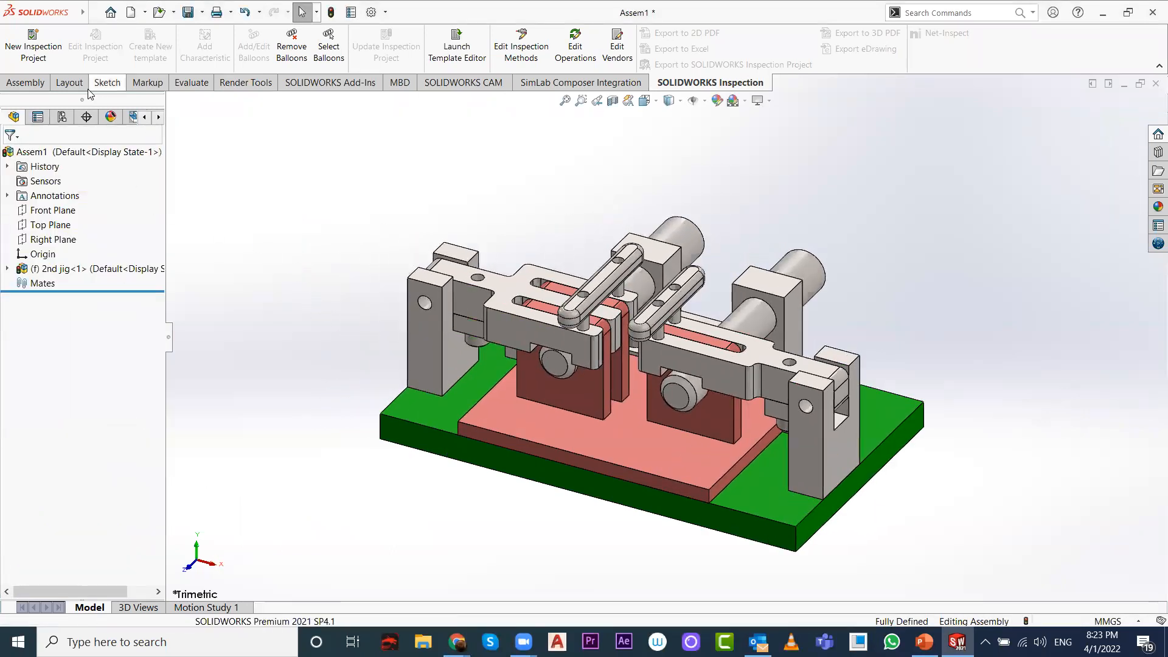
Step: Show the Assembly tools in the CommandManager
{"action": "left_click", "coordinate": [28, 83]}
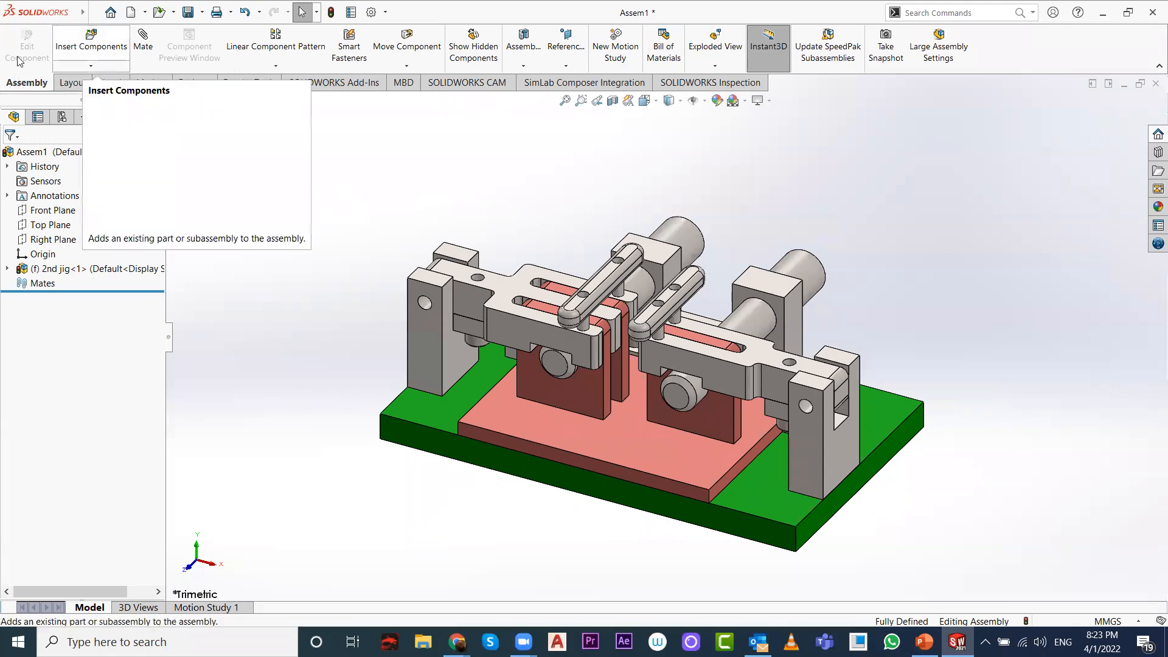
Step: Insert pin 21.SLDPRT, rotated about Y, Z and X, to the upper left of the jig
{"action": "left_click", "coordinate": [75, 50]}
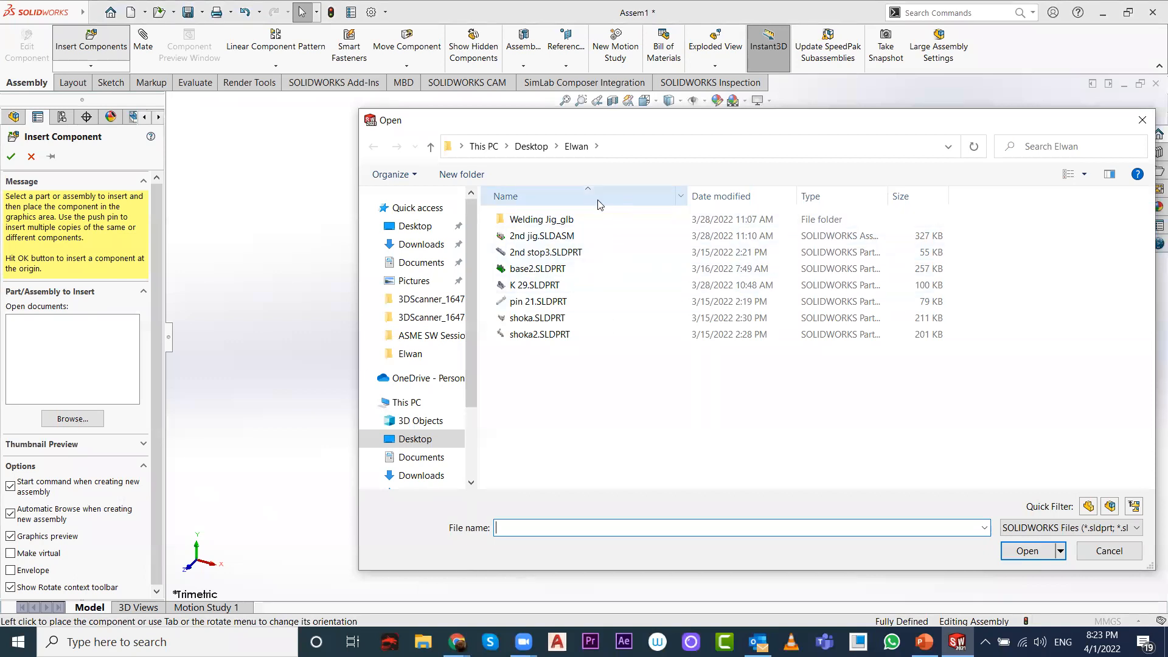
{"action": "left_click", "coordinate": [1108, 551]}
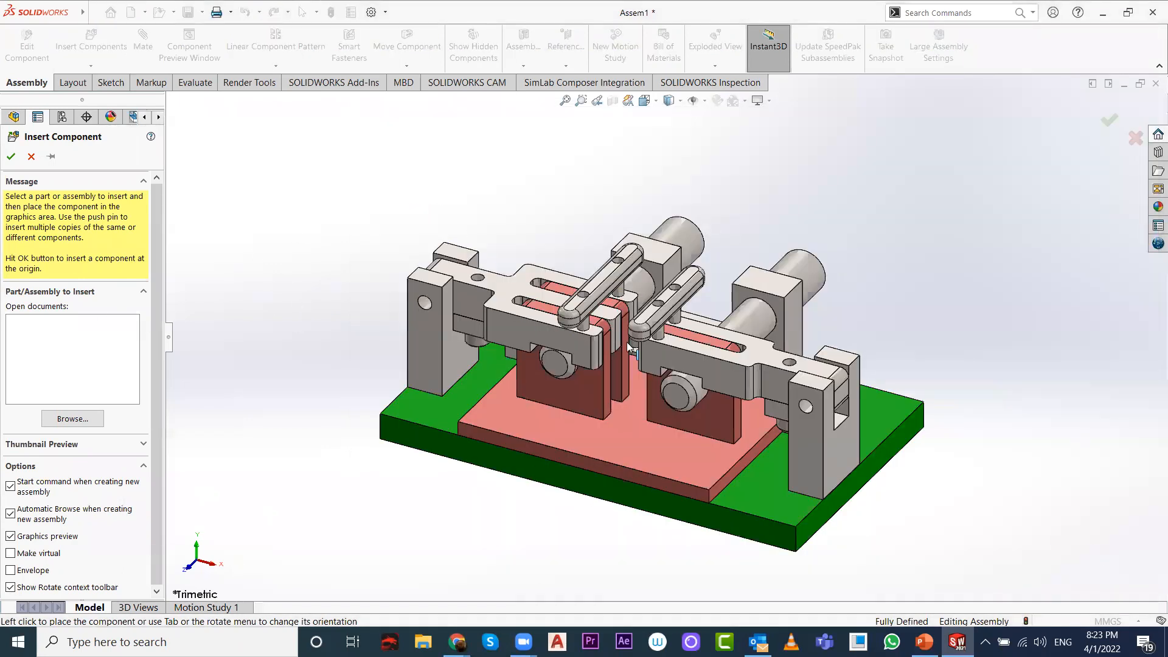
{"action": "left_click", "coordinate": [73, 419]}
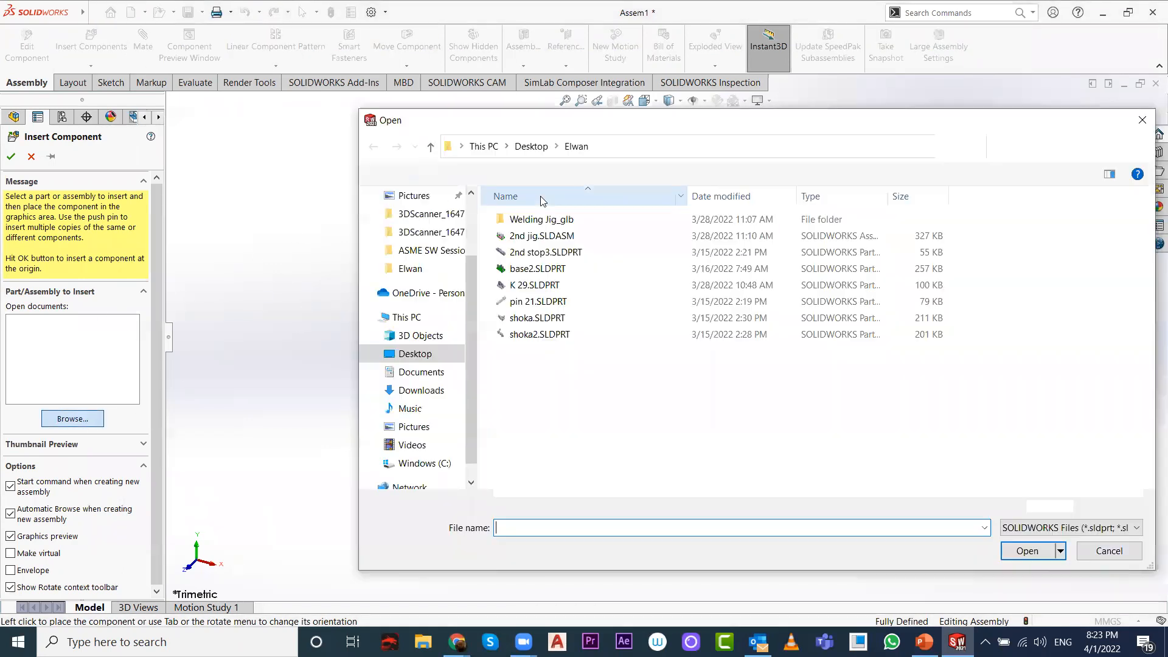
{"action": "double_click", "coordinate": [534, 302]}
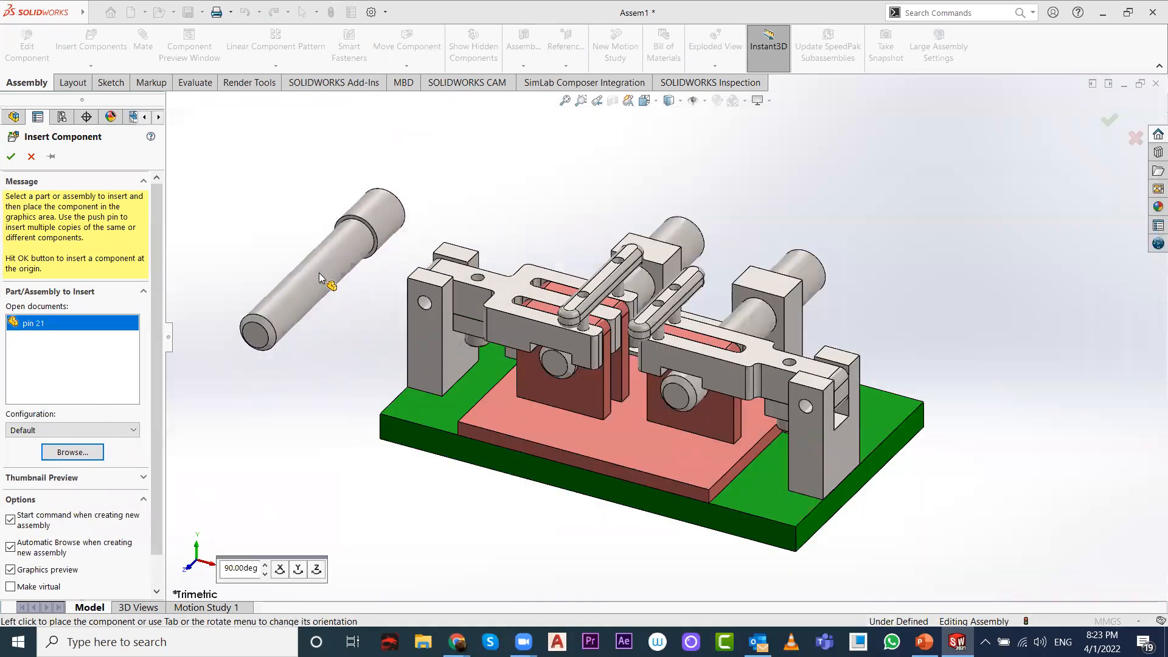
{"action": "left_click", "coordinate": [298, 570]}
{"action": "left_click", "coordinate": [298, 570]}
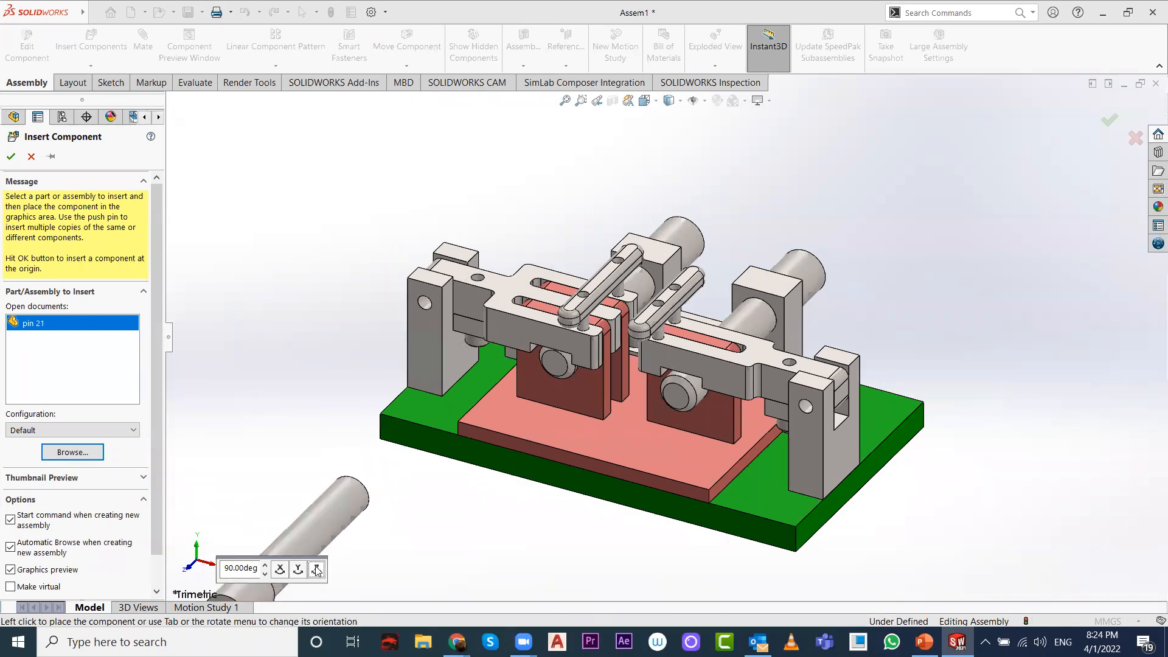
{"action": "left_click", "coordinate": [317, 570]}
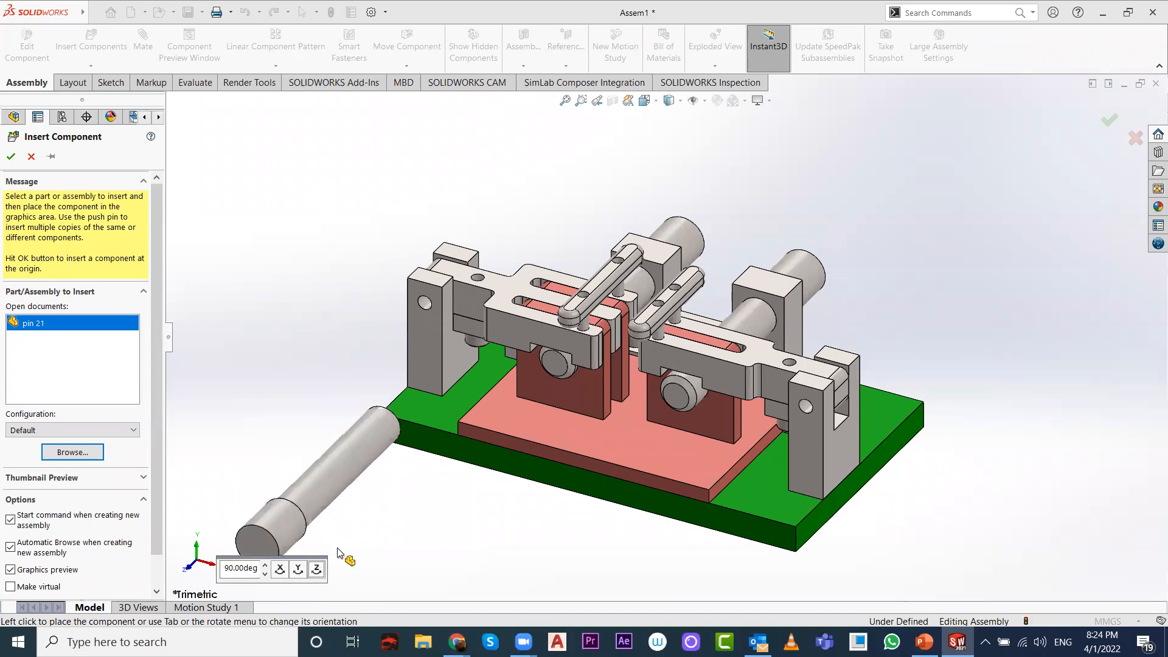
{"action": "left_click", "coordinate": [280, 569]}
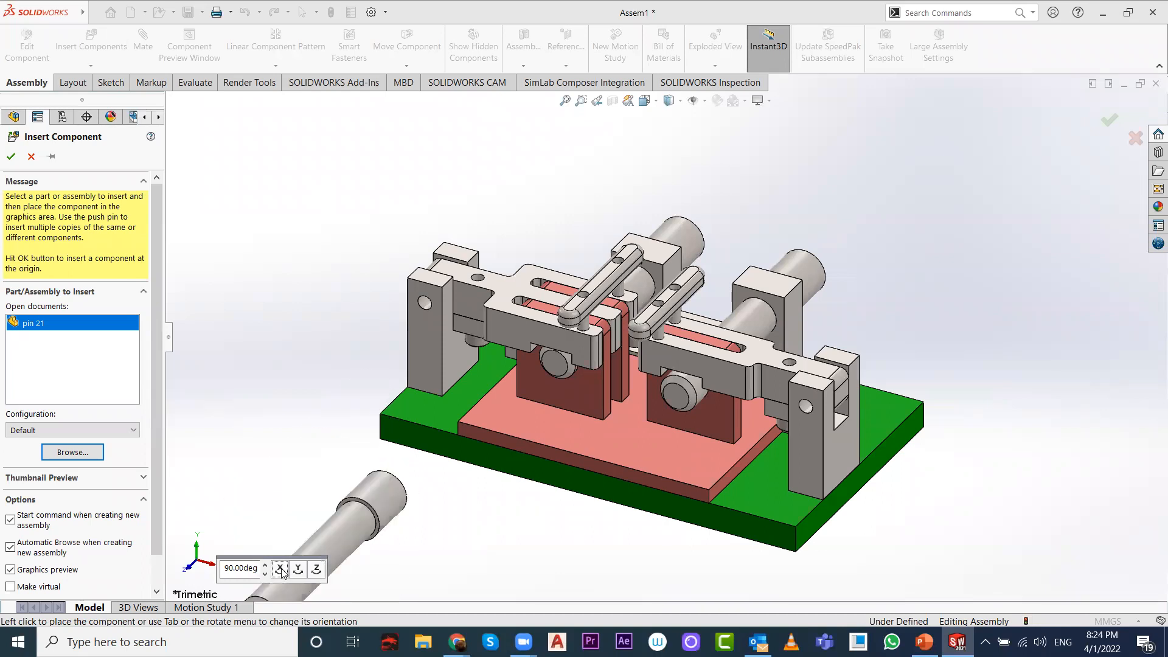
{"action": "left_click", "coordinate": [320, 216]}
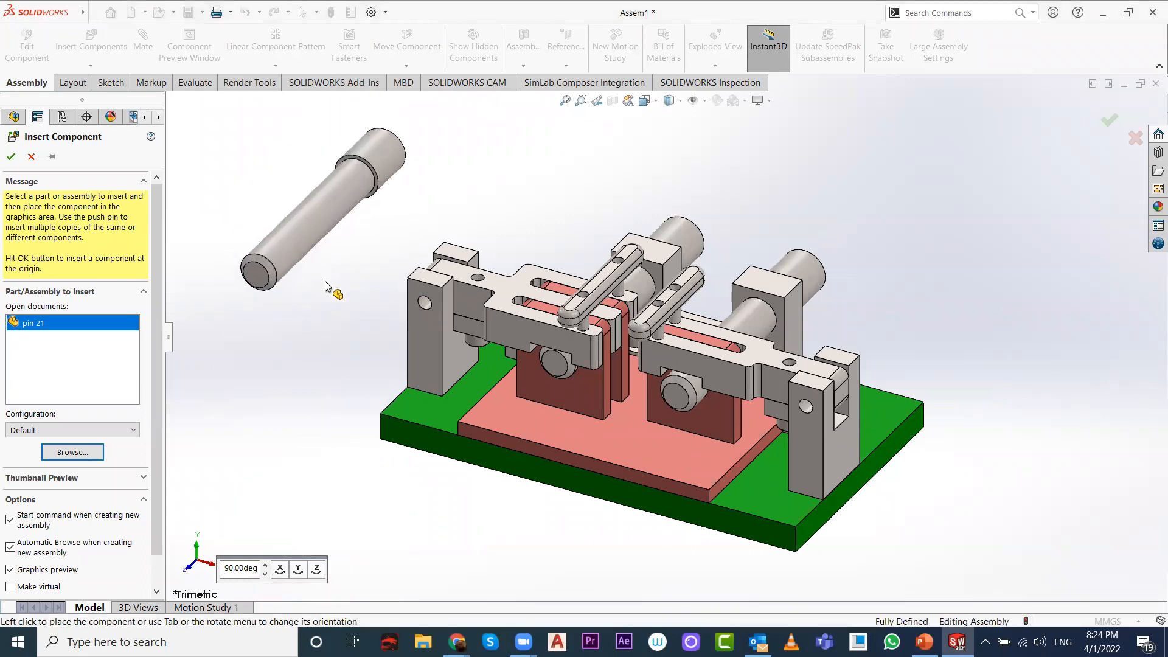
{"action": "left_click", "coordinate": [367, 151]}
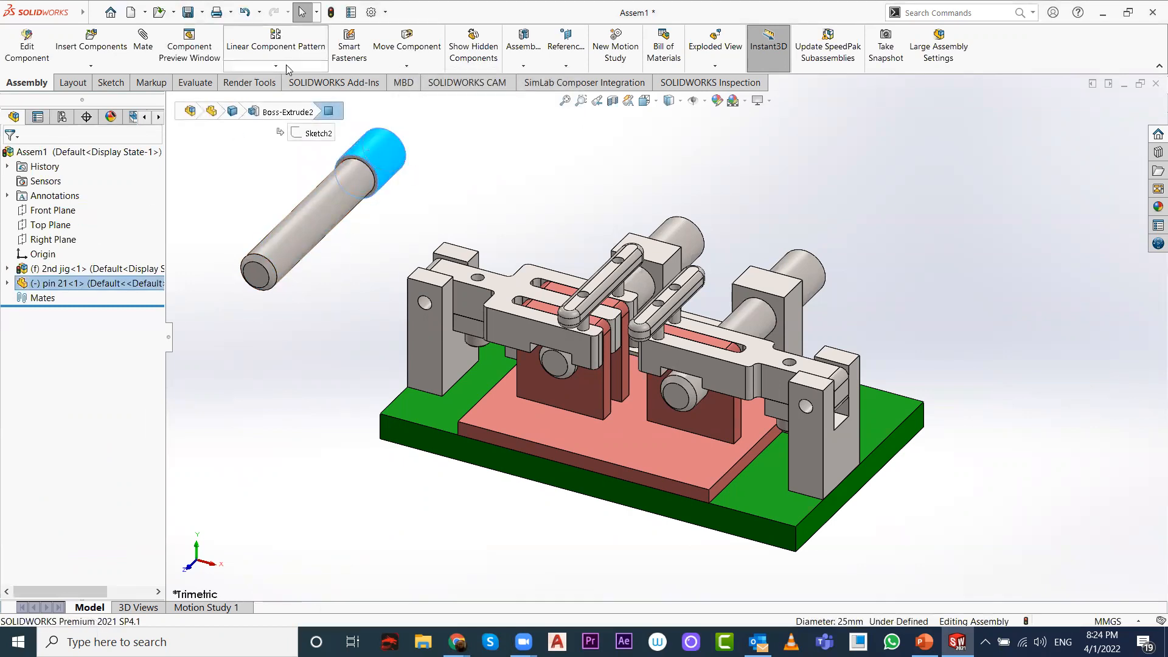
Step: Rotate the pin 21 component to a new orientation
{"action": "left_click", "coordinate": [97, 290]}
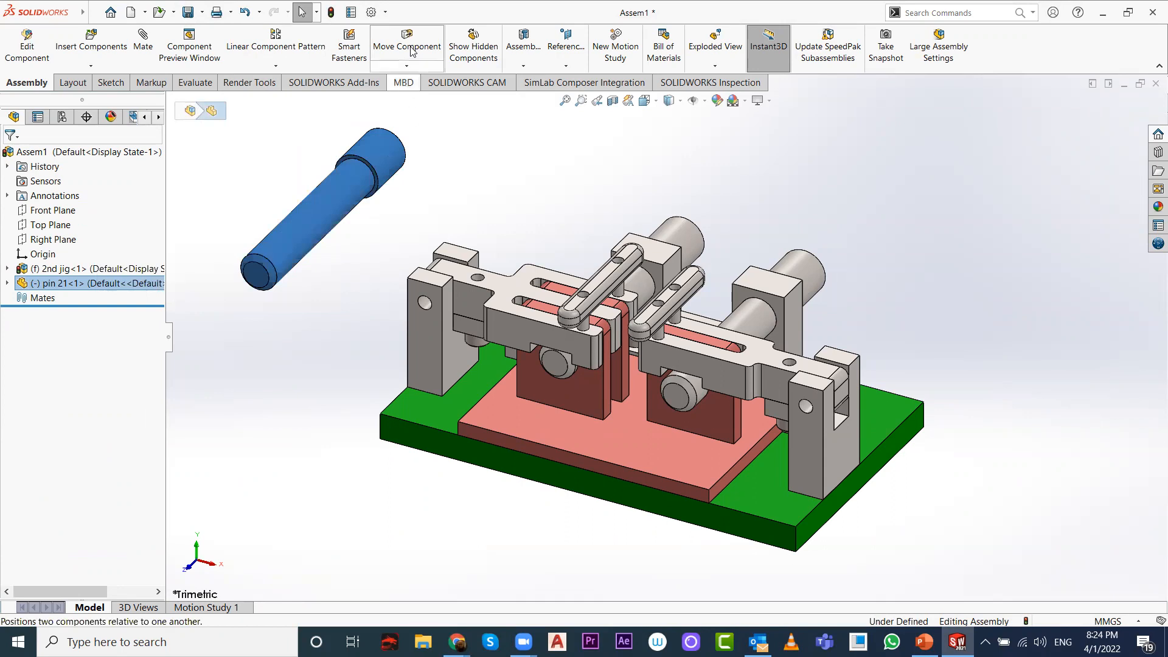
{"action": "left_click", "coordinate": [407, 67]}
{"action": "left_click", "coordinate": [428, 96]}
{"action": "left_click_drag", "start_coordinate": [396, 157], "coordinate": [365, 255]}
{"action": "left_click", "coordinate": [11, 158]}
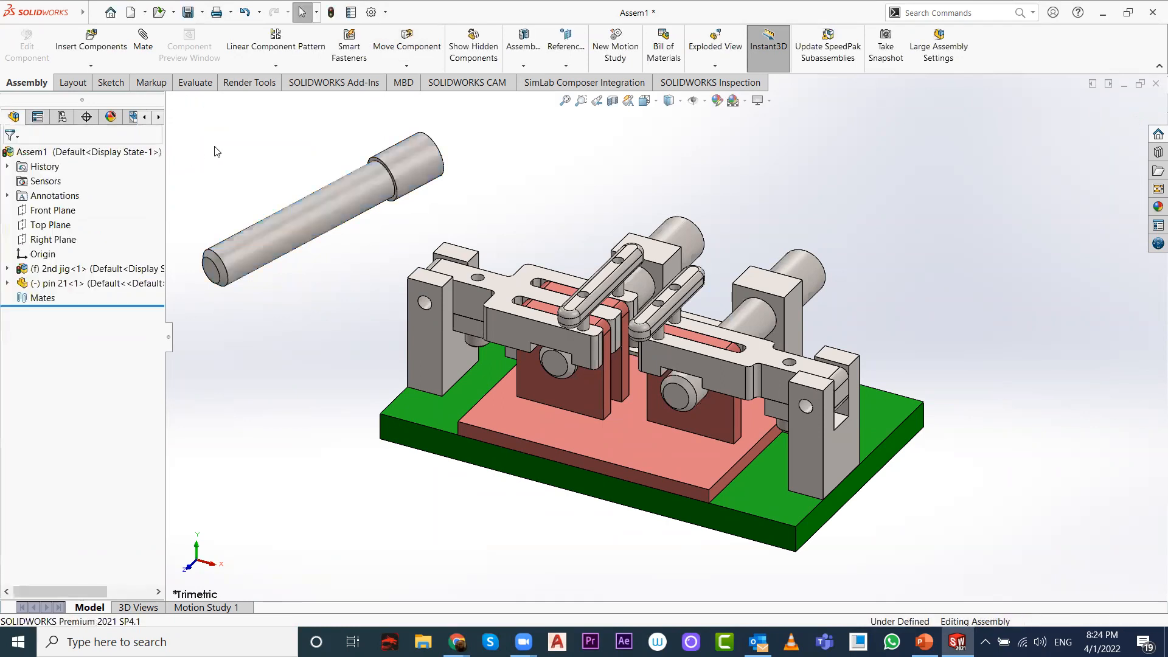
Step: Start a Mate and browse its Standard, Mechanical, Advanced and Analysis mate types
{"action": "left_click", "coordinate": [146, 56]}
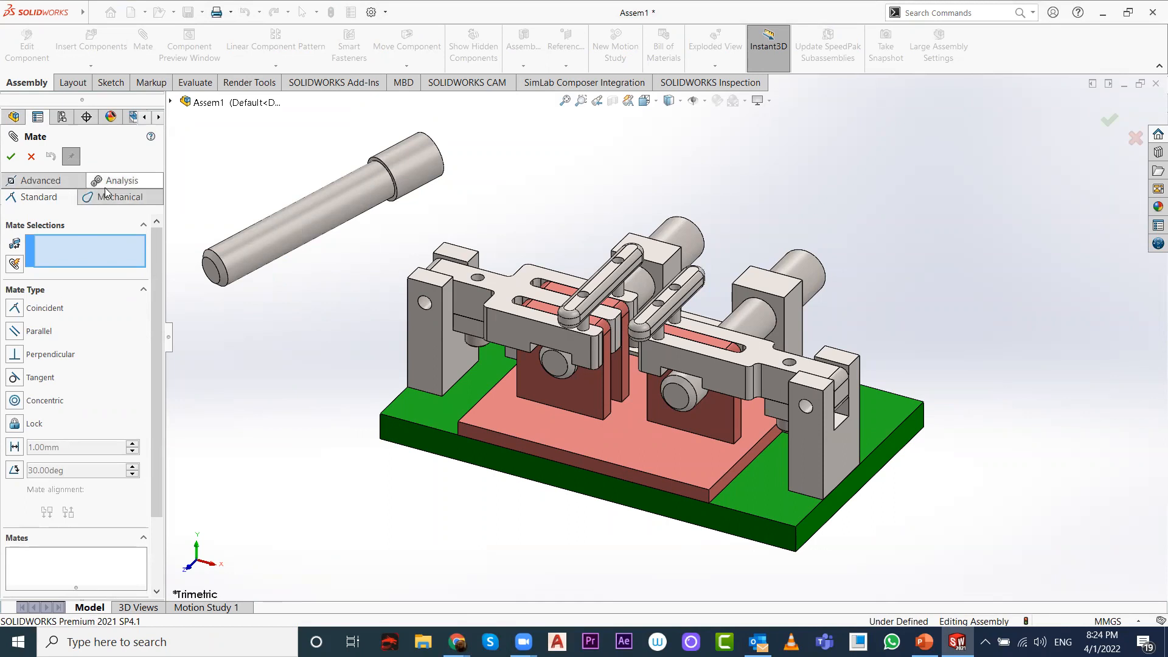
{"action": "left_click", "coordinate": [40, 198]}
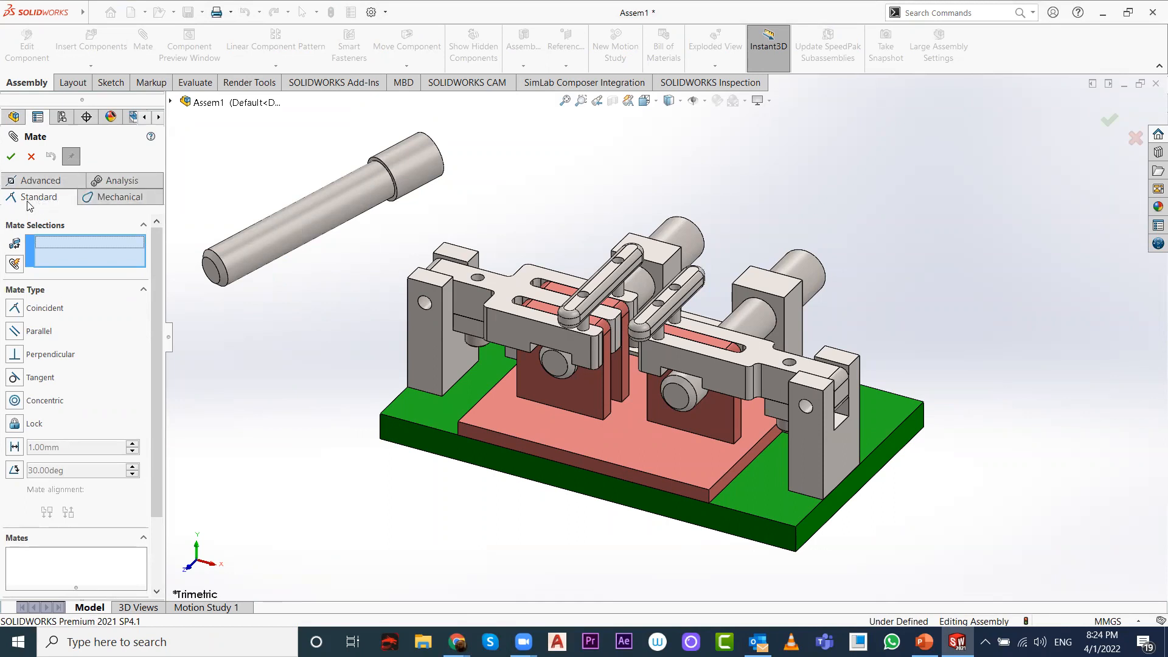
{"action": "left_click", "coordinate": [116, 197]}
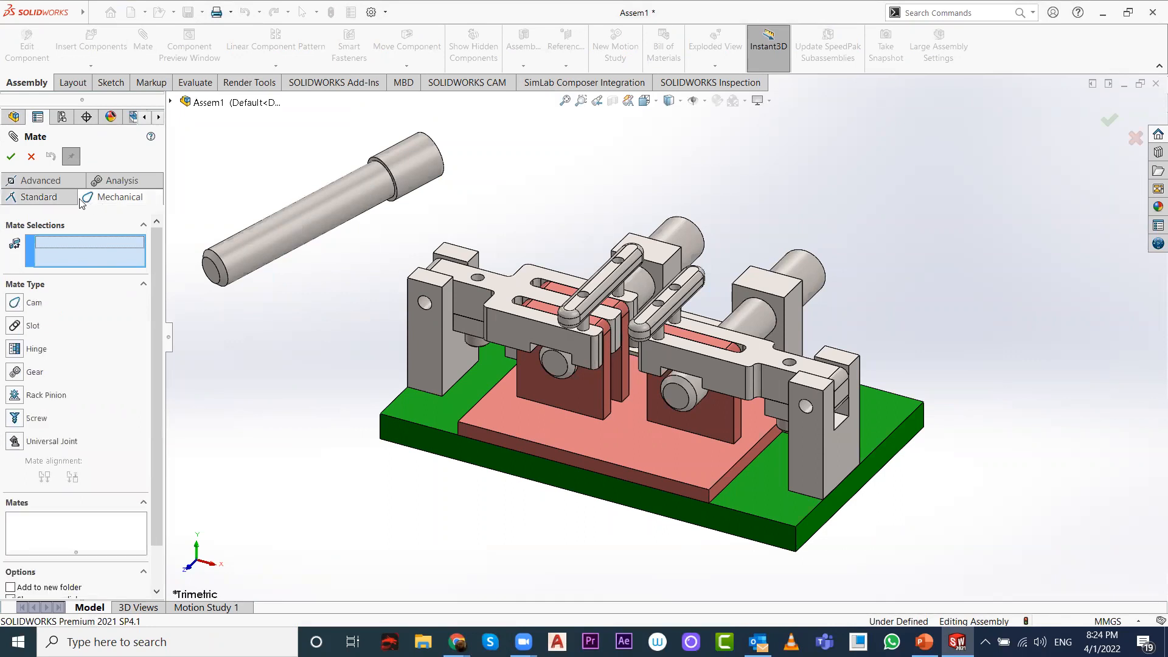
{"action": "left_click", "coordinate": [42, 181]}
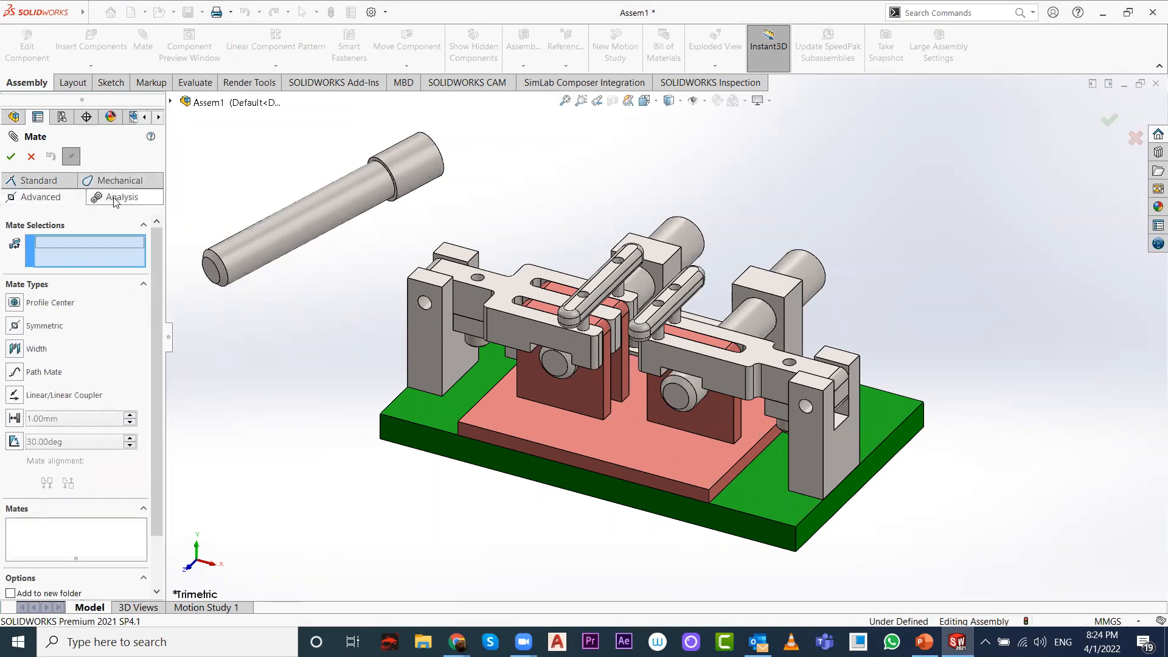
{"action": "left_click", "coordinate": [115, 199]}
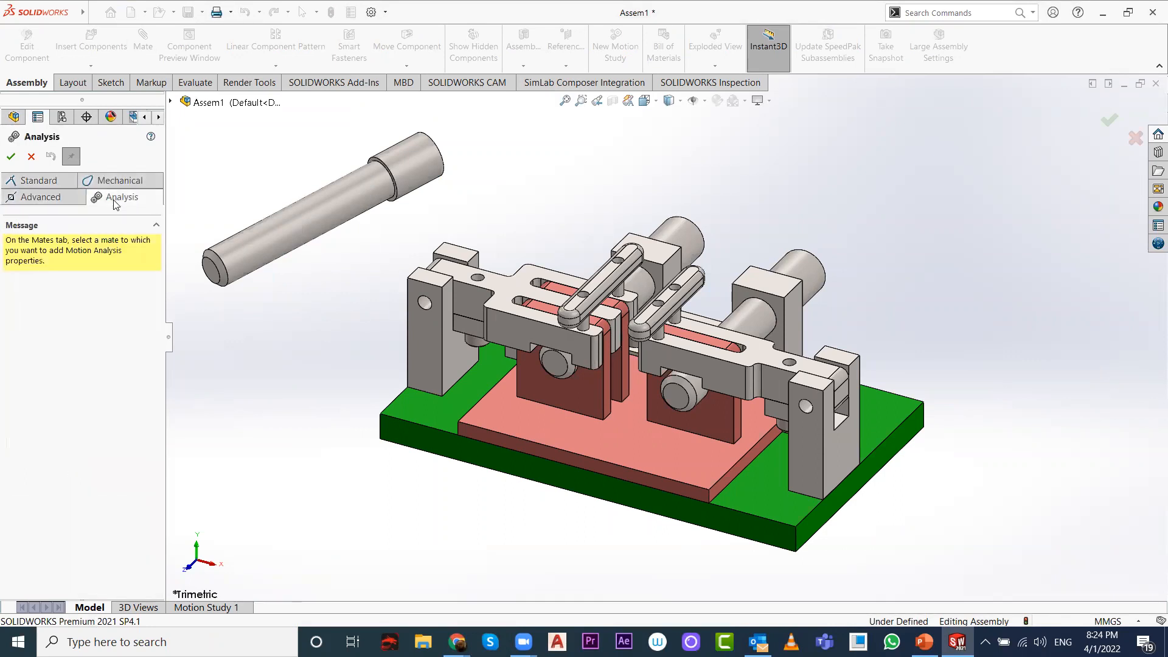
{"action": "left_click", "coordinate": [72, 199]}
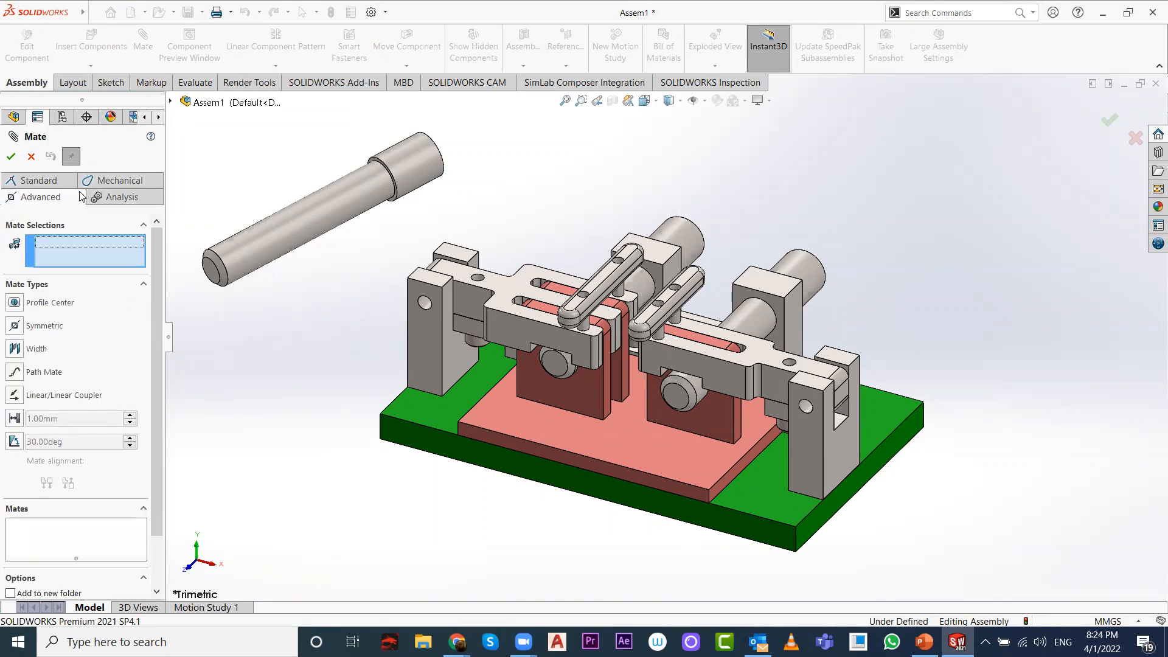
{"action": "left_click", "coordinate": [48, 181]}
{"action": "left_click", "coordinate": [107, 198]}
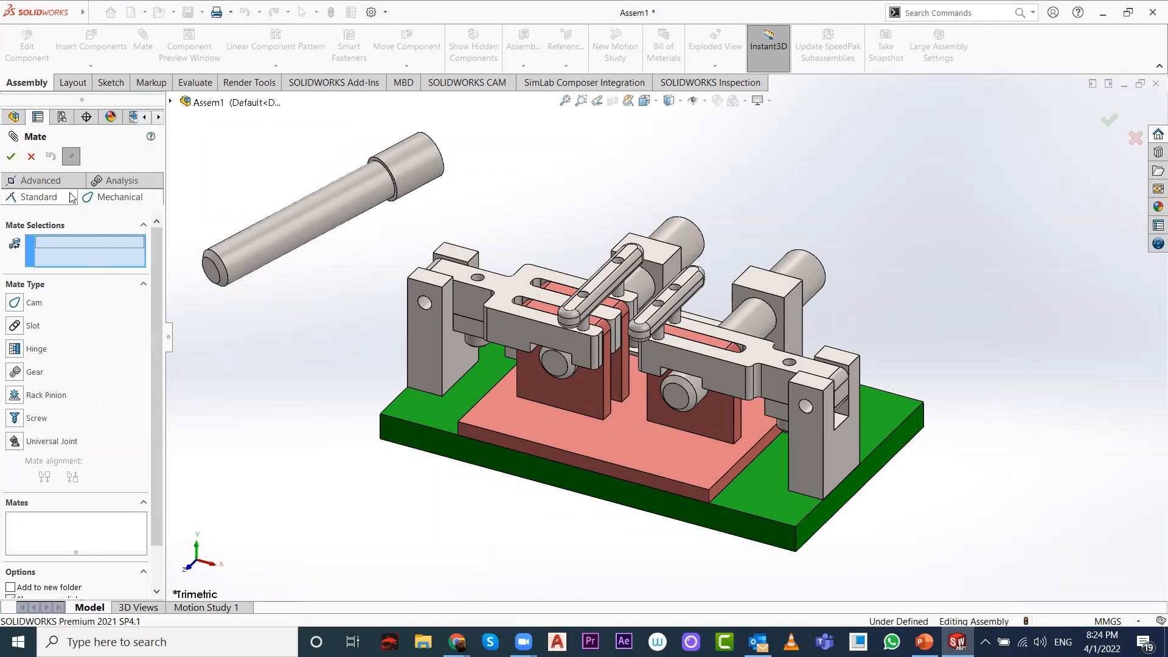
{"action": "left_click", "coordinate": [61, 198]}
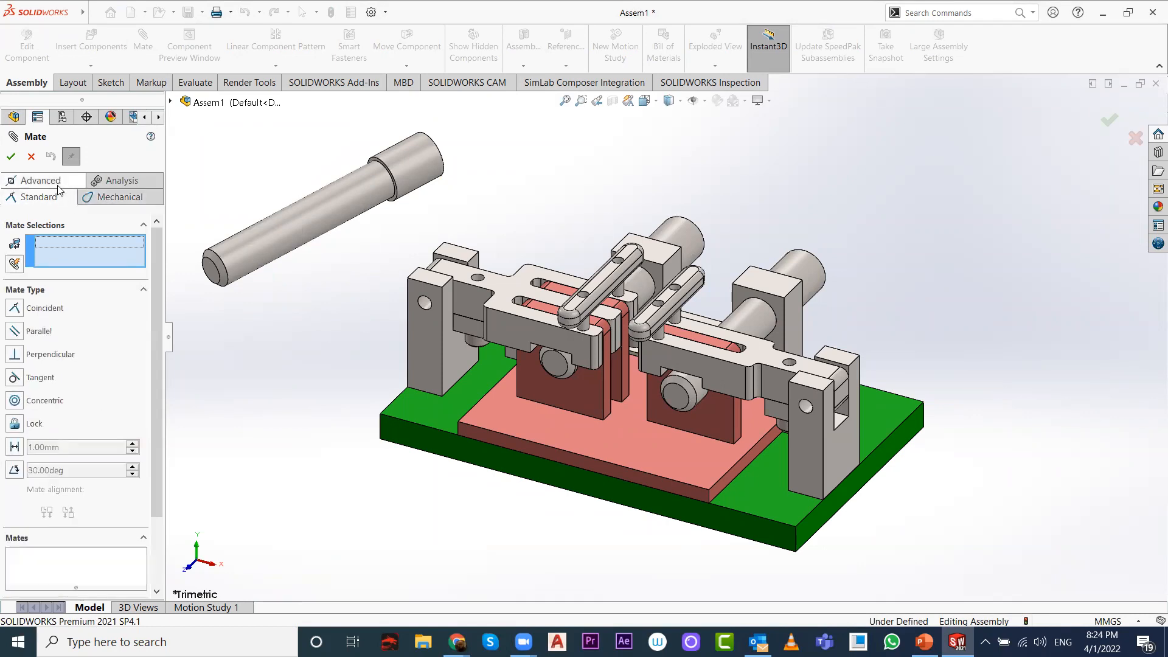
{"action": "left_click", "coordinate": [58, 182]}
{"action": "left_click", "coordinate": [122, 184]}
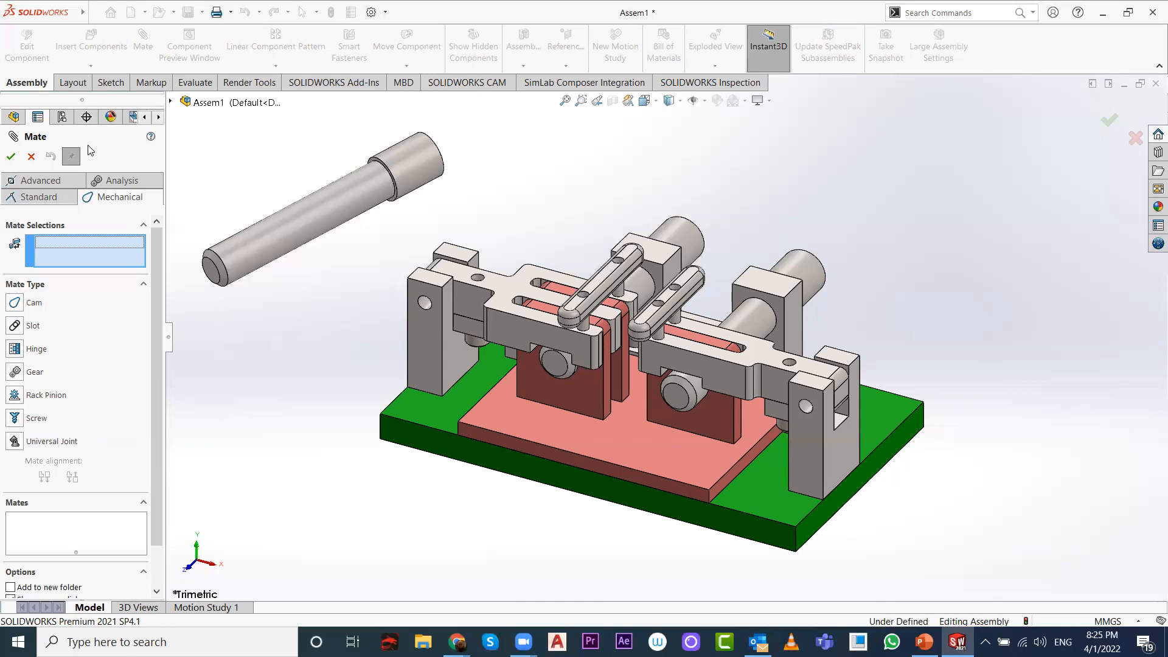
Step: Switch the Mate list back to Standard types such as Coincident and Concentric
{"action": "left_click", "coordinate": [34, 200]}
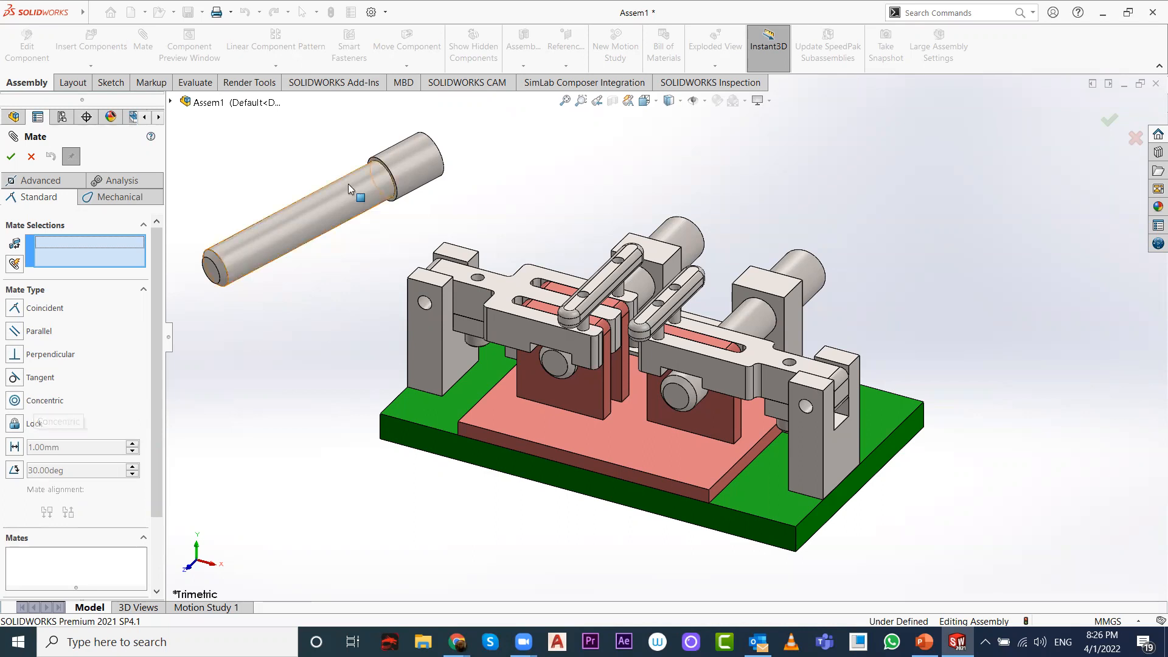
Step: Mate the pin's cylindrical face concentric with the hole in the left support block
{"action": "left_click", "coordinate": [311, 209]}
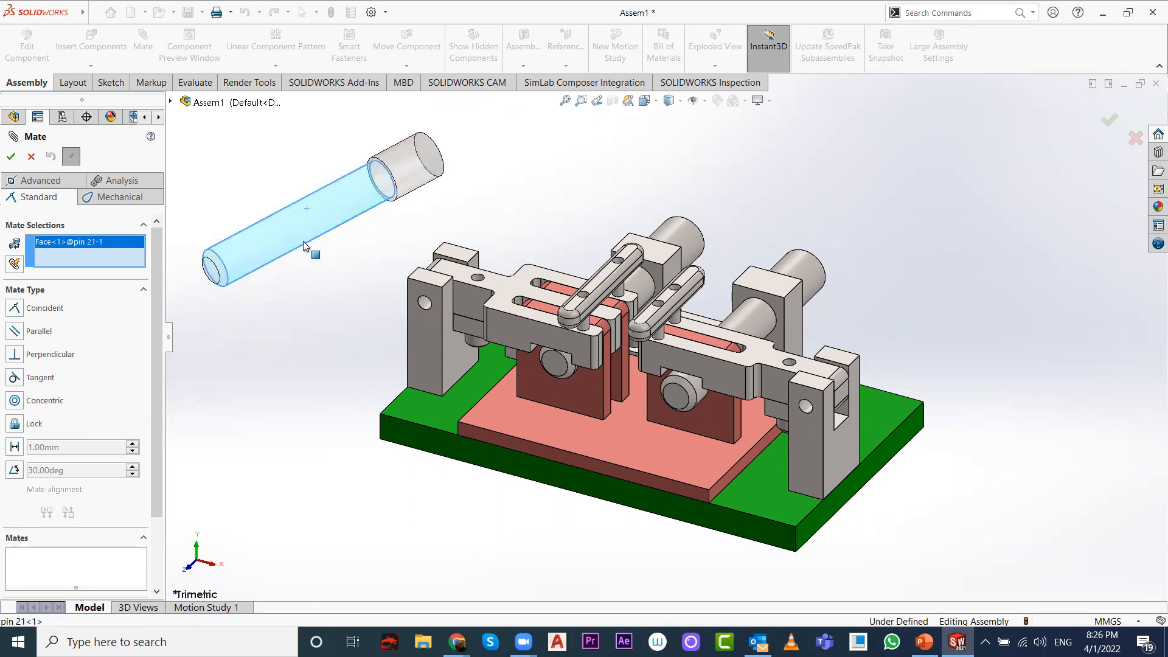
{"action": "scroll", "coordinate": [433, 301], "scroll_direction": "down", "scroll_amount": 5}
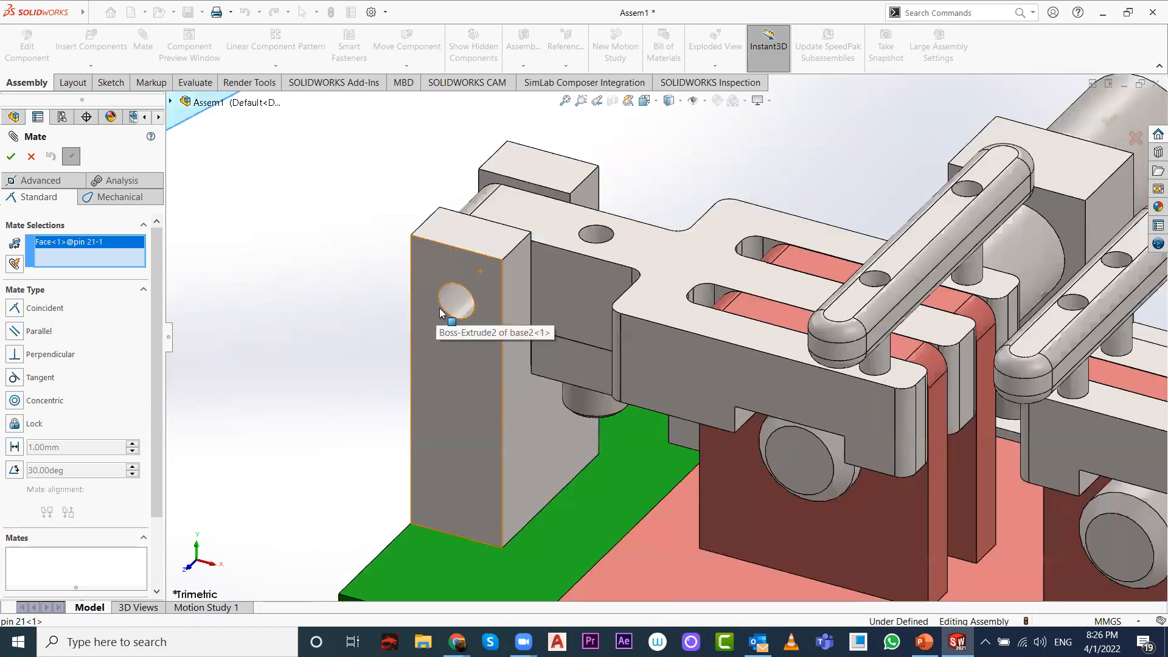
{"action": "scroll", "coordinate": [449, 305], "scroll_direction": "up", "scroll_amount": 2}
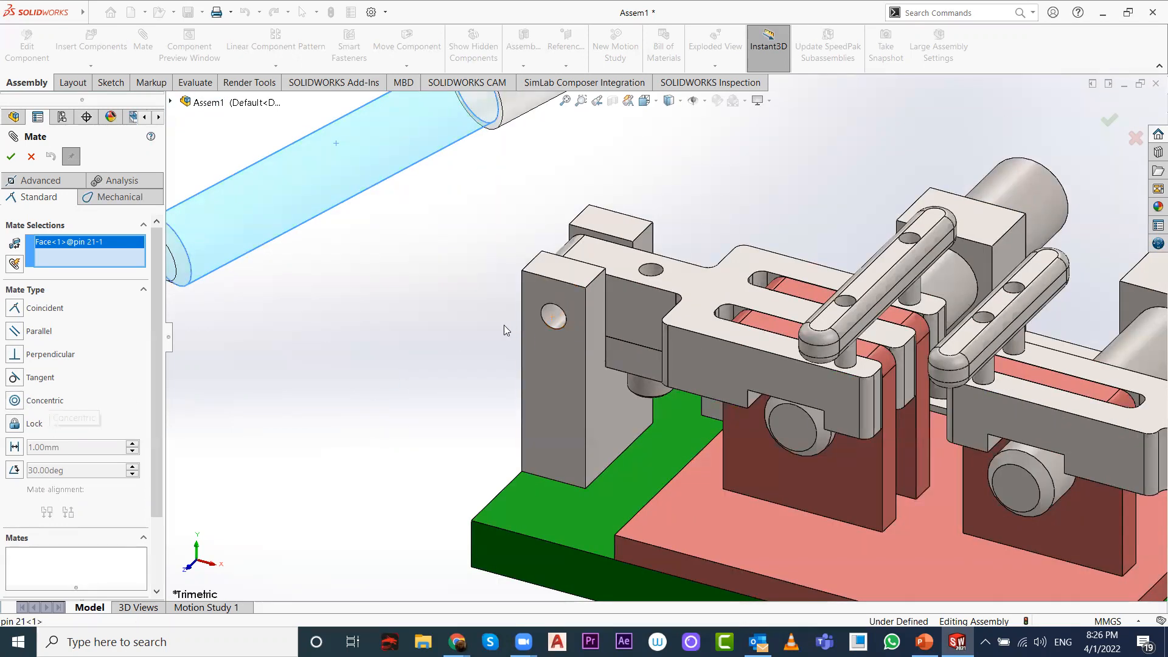
{"action": "left_click", "coordinate": [558, 321]}
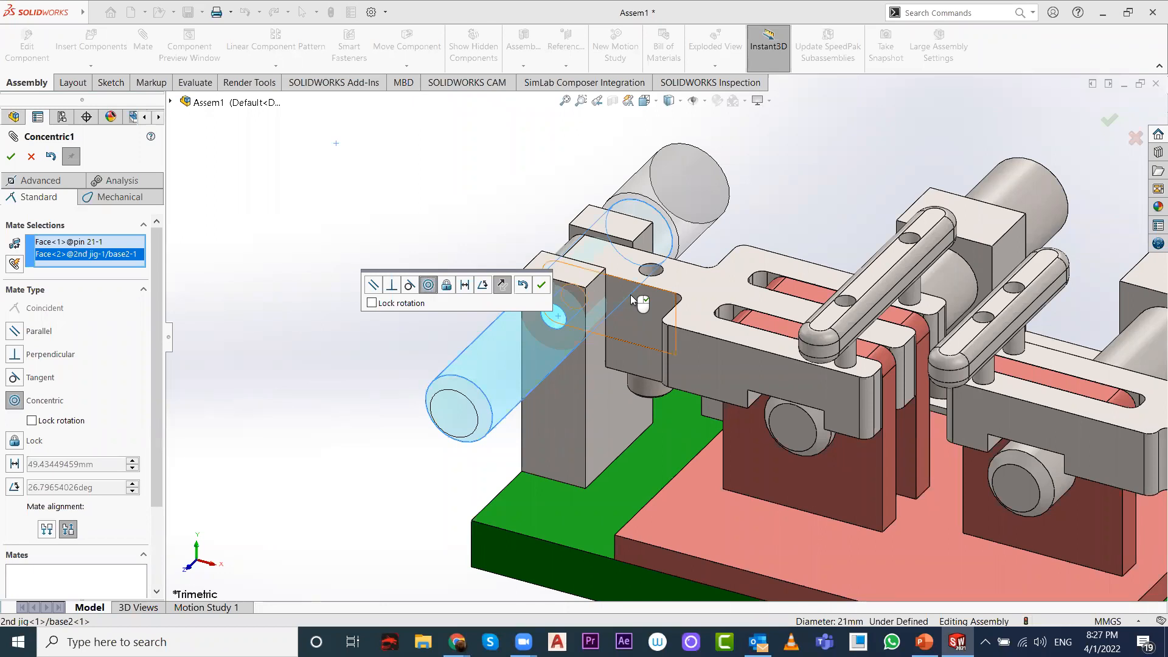
{"action": "right_click", "coordinate": [556, 308]}
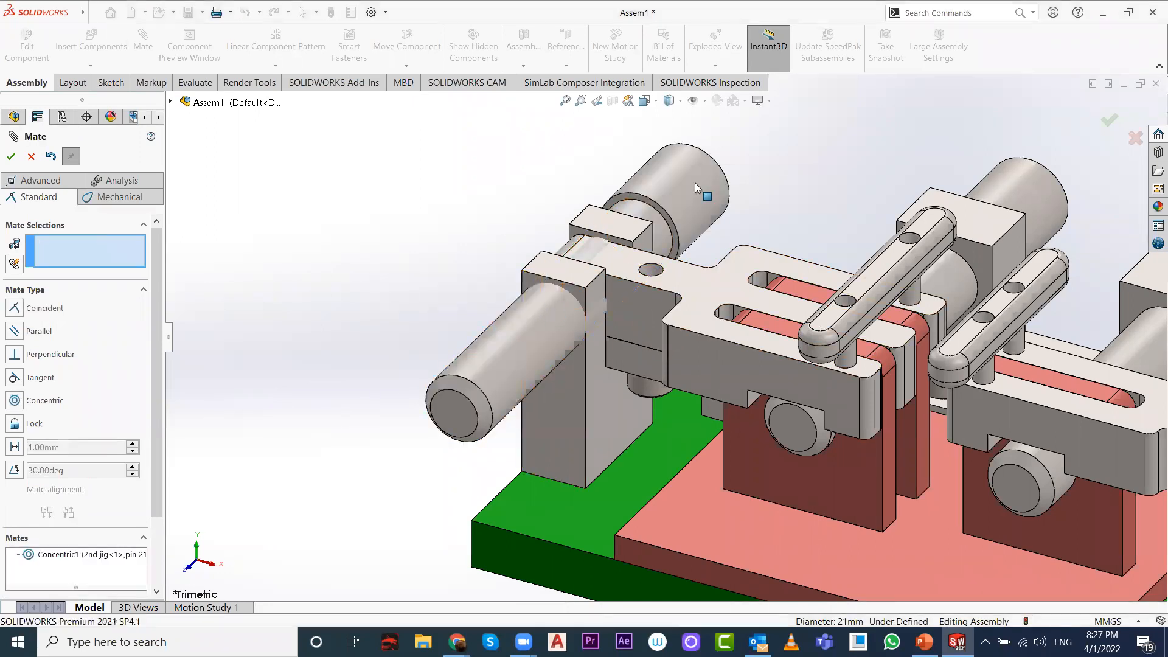
{"action": "left_click_drag", "start_coordinate": [597, 248], "coordinate": [609, 213]}
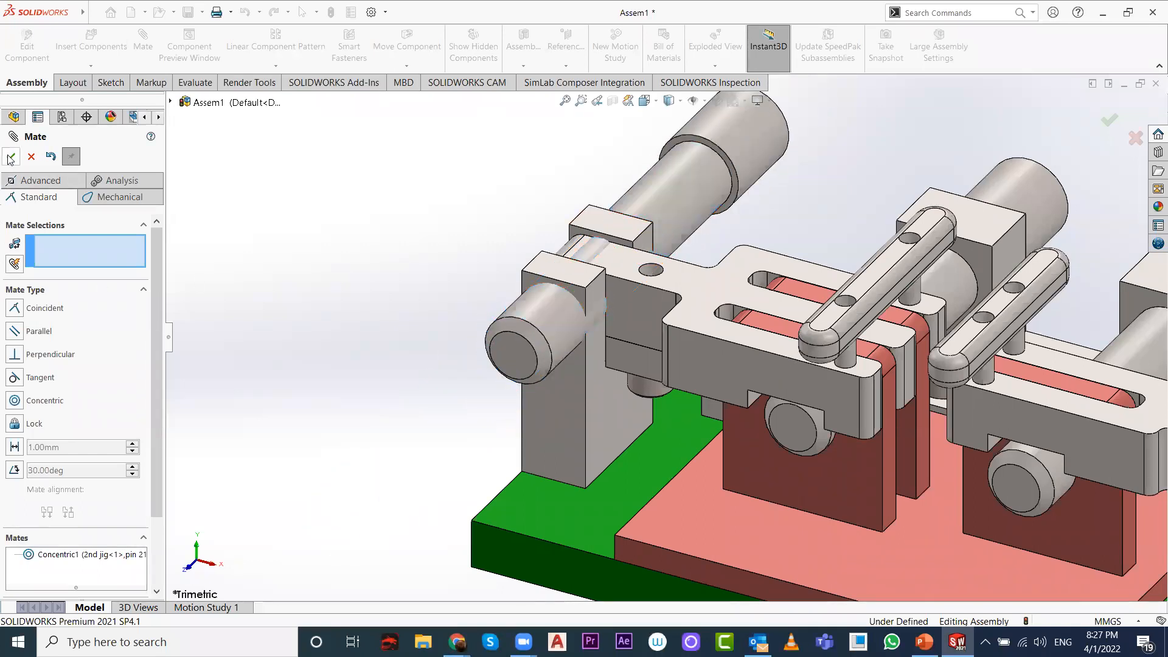
{"action": "key", "text": "Escape"}
Step: Delete the pin 21 component along with its new Concentric1 mate
{"action": "key", "text": "f"}
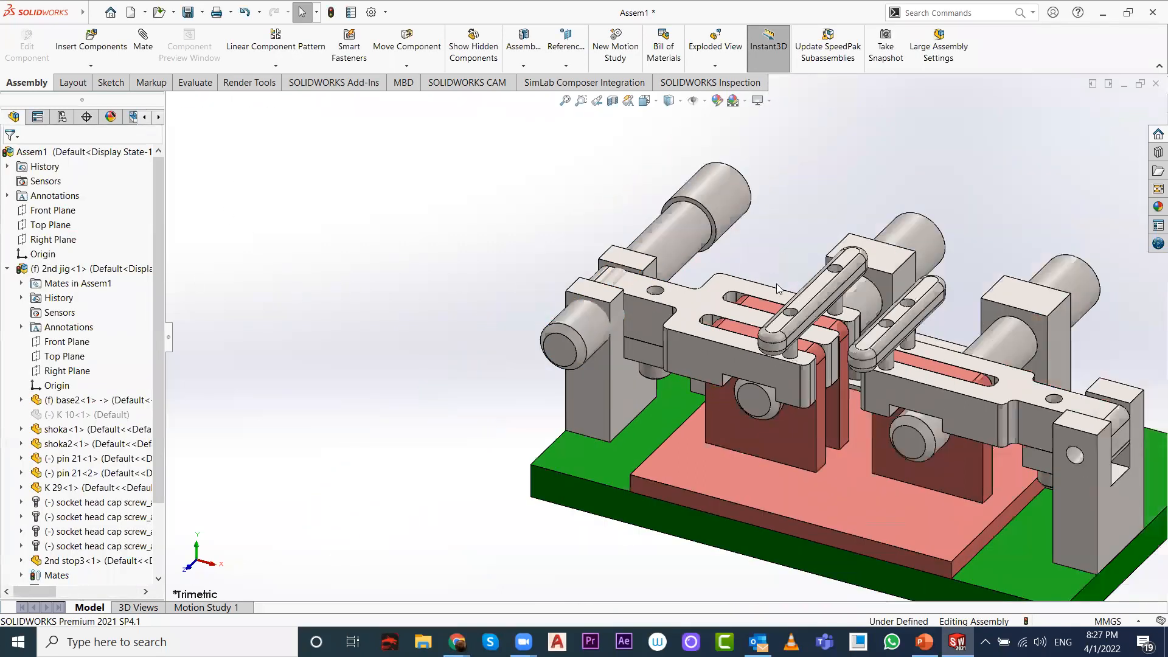
{"action": "left_click", "coordinate": [704, 233]}
{"action": "key", "text": "Delete"}
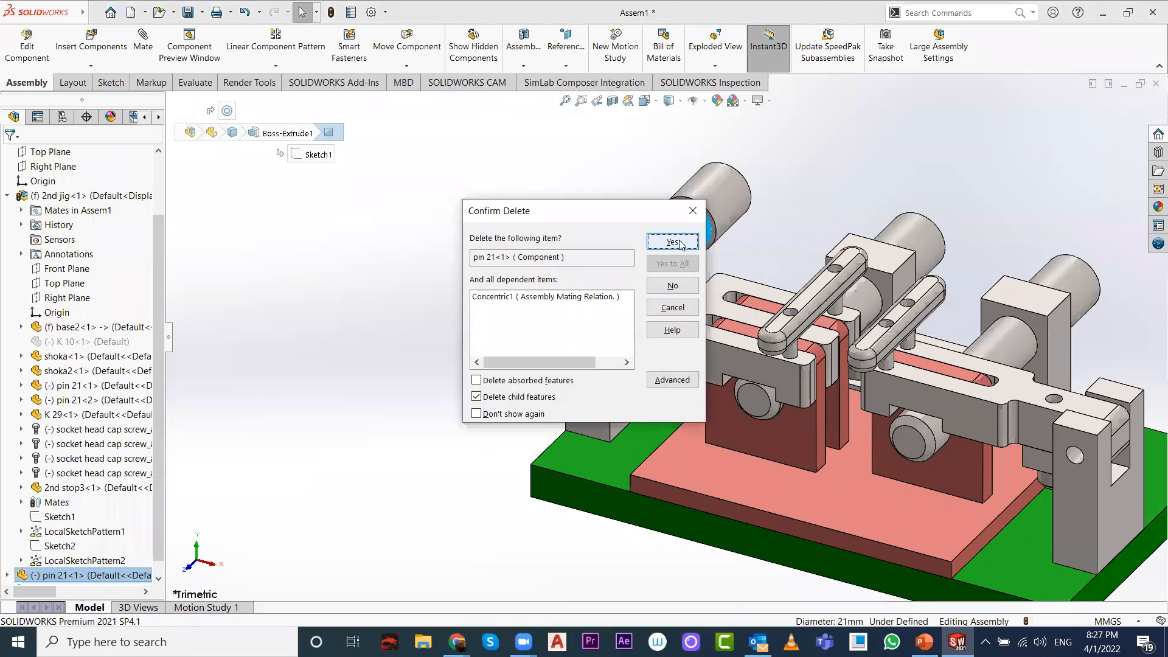
{"action": "left_click", "coordinate": [673, 241]}
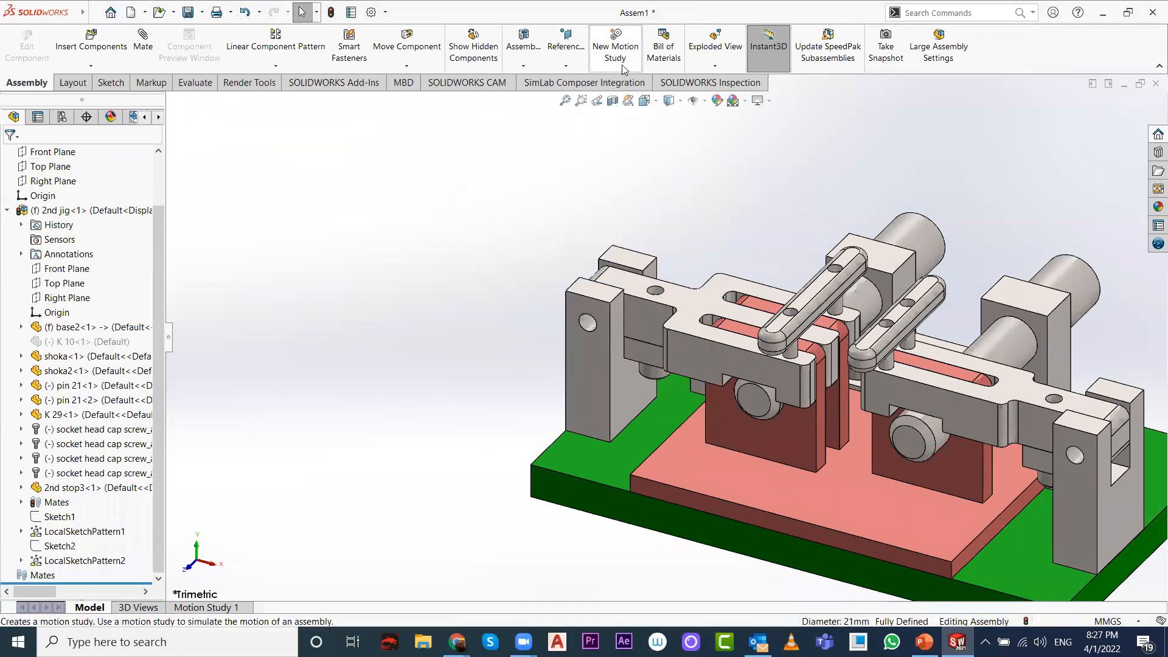
{"action": "scroll", "coordinate": [725, 78], "scroll_direction": "up", "scroll_amount": 2}
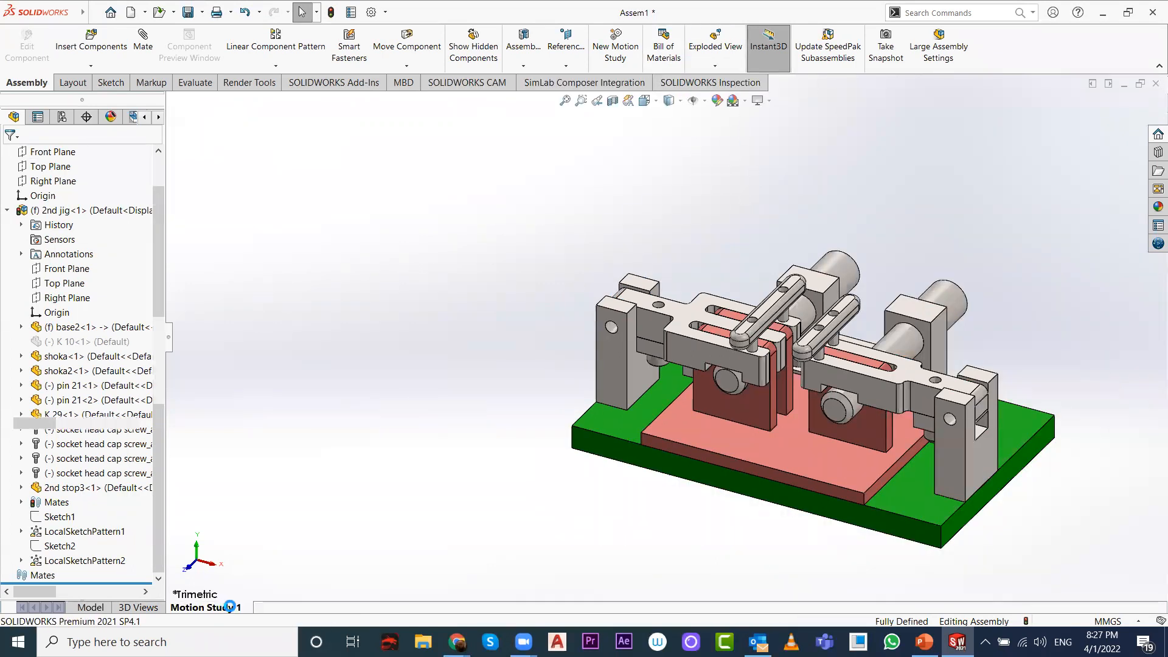
{"action": "left_click", "coordinate": [206, 607]}
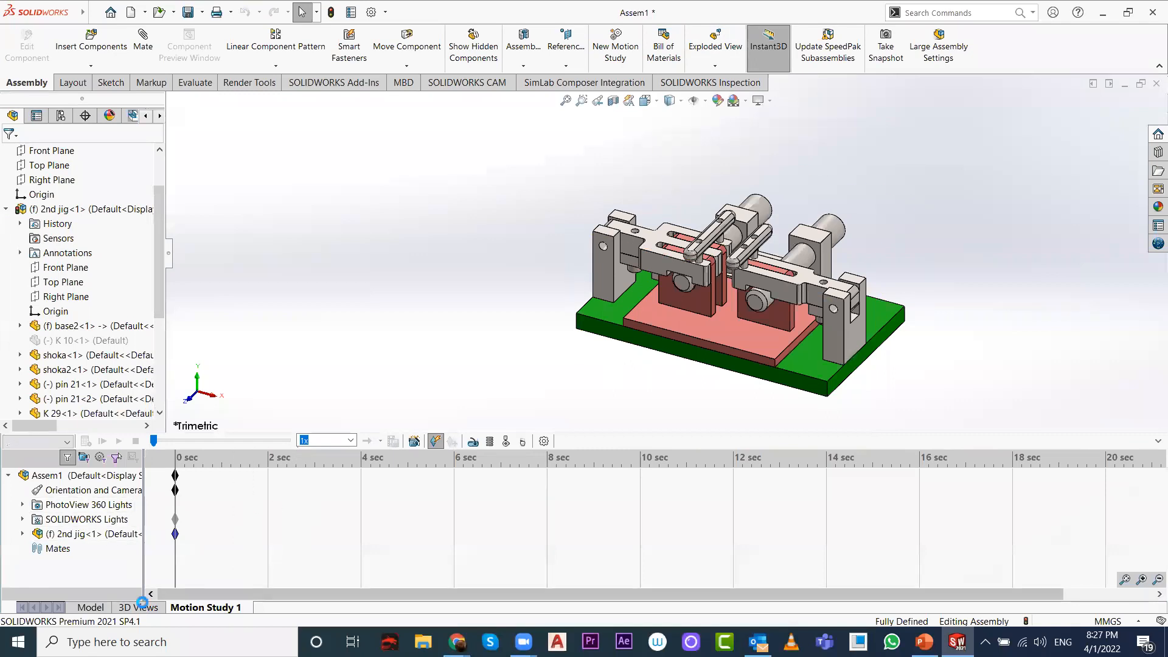
{"action": "left_click", "coordinate": [144, 607]}
{"action": "left_click", "coordinate": [192, 609]}
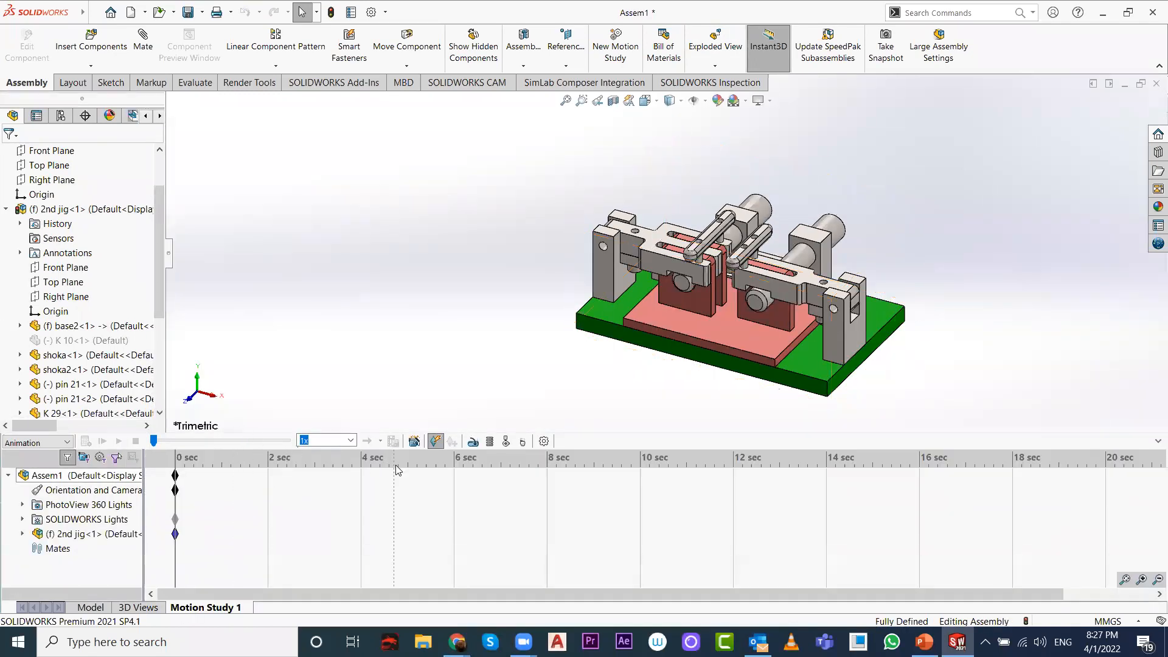
{"action": "left_click", "coordinate": [470, 442]}
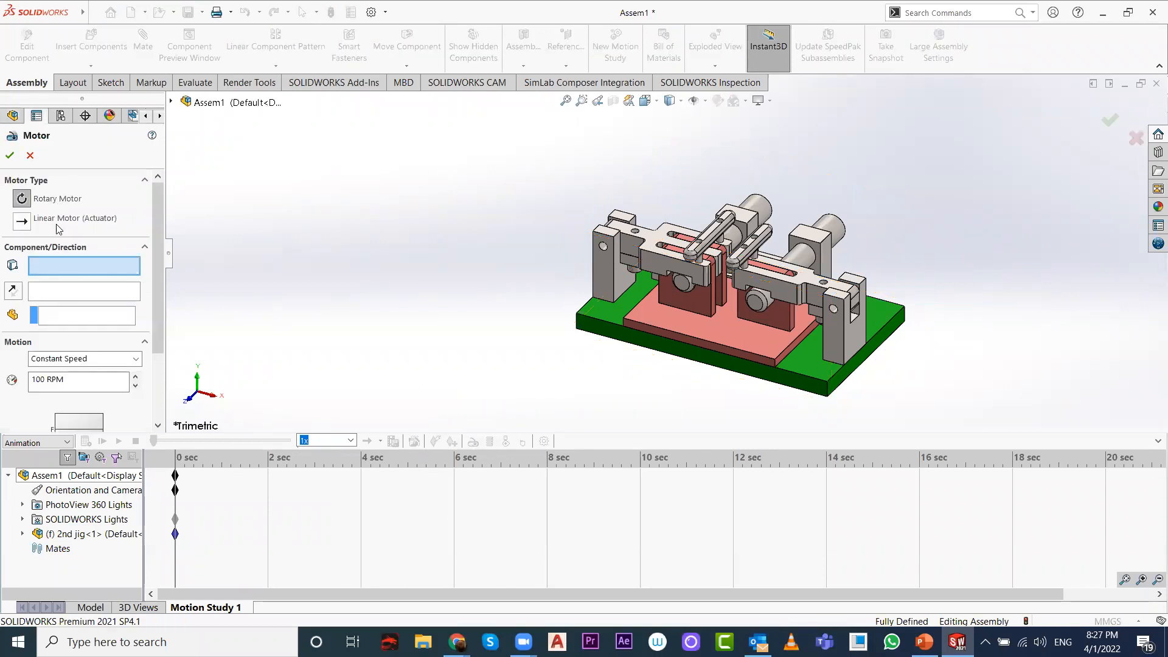
{"action": "left_click", "coordinate": [30, 155]}
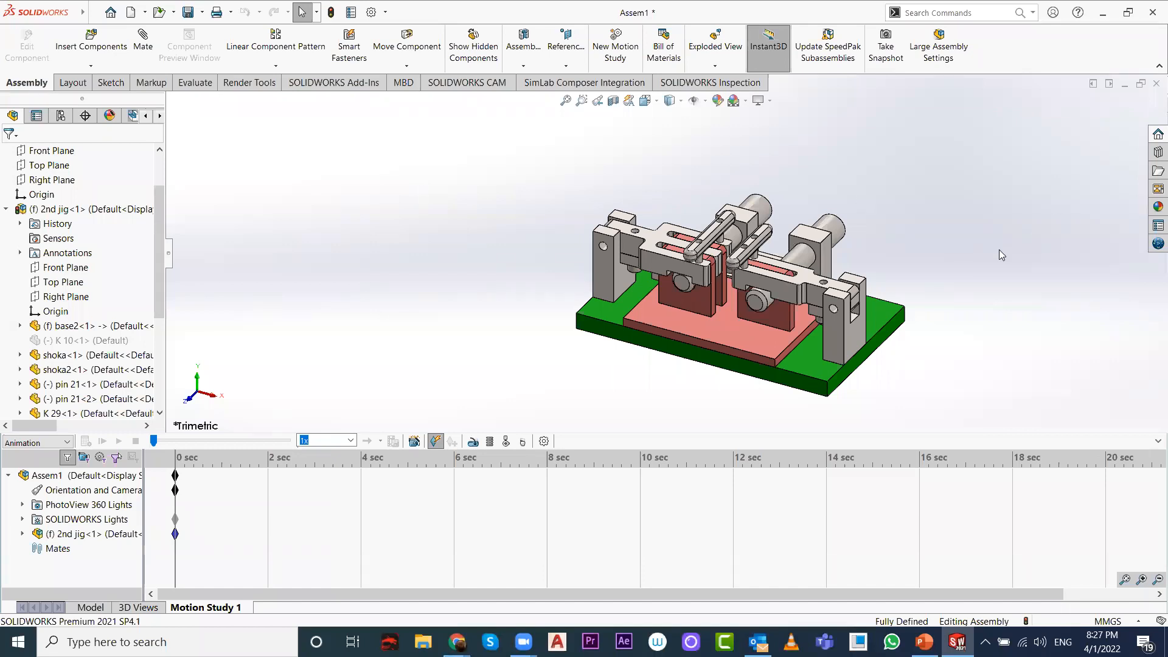
{"action": "left_click", "coordinate": [90, 607]}
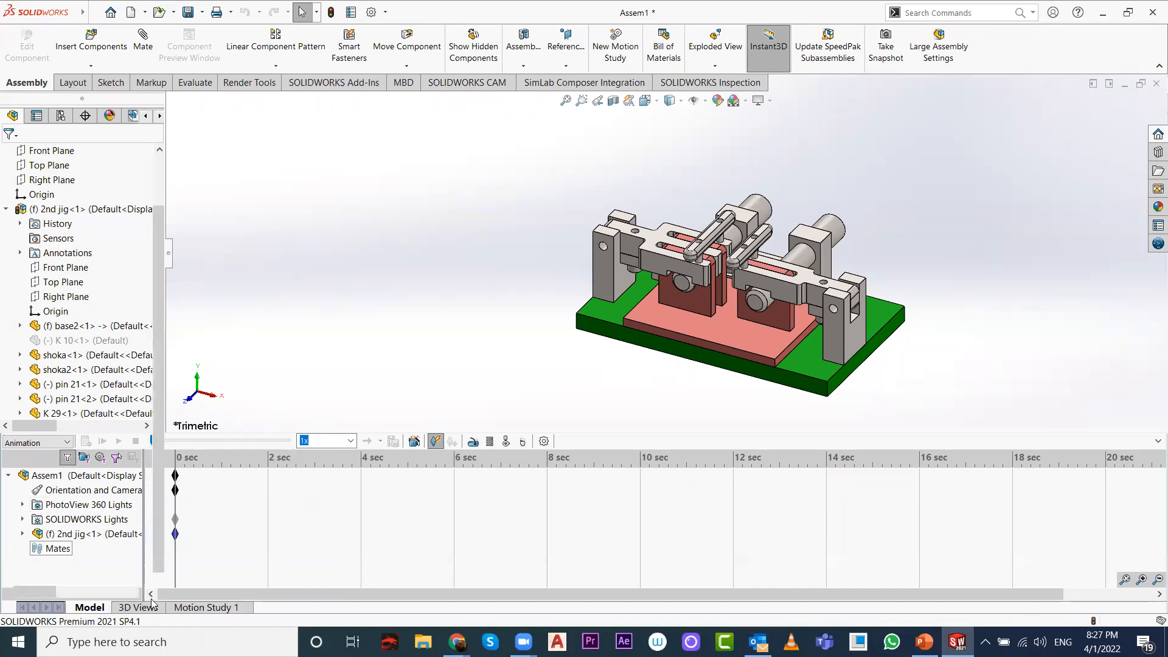
{"action": "scroll", "coordinate": [1134, 450], "scroll_direction": "down", "scroll_amount": 3}
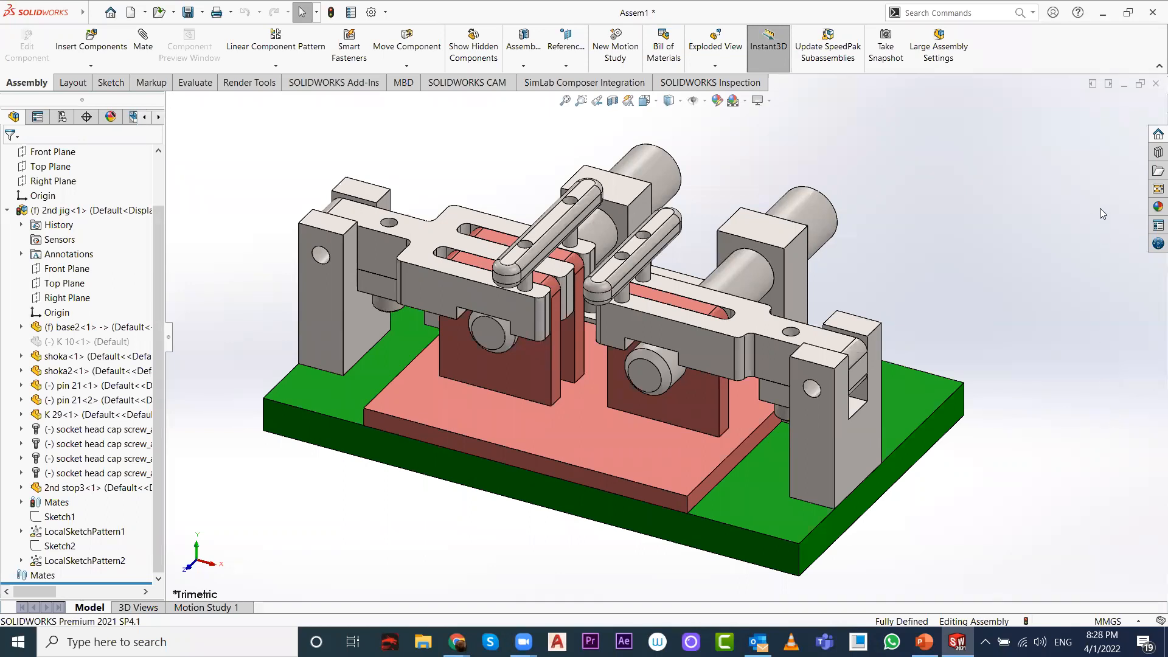
Step: Open the Design Library, remove the missing folder reference and add in Toolbox
{"action": "left_click", "coordinate": [1151, 162]}
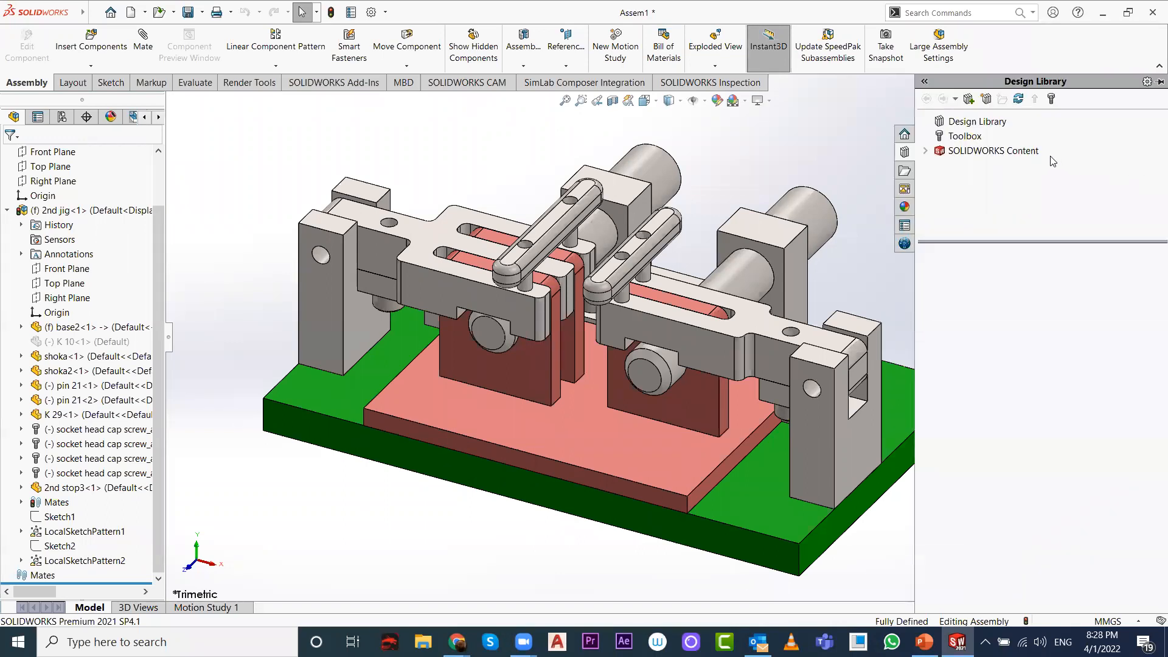
{"action": "left_click", "coordinate": [976, 122]}
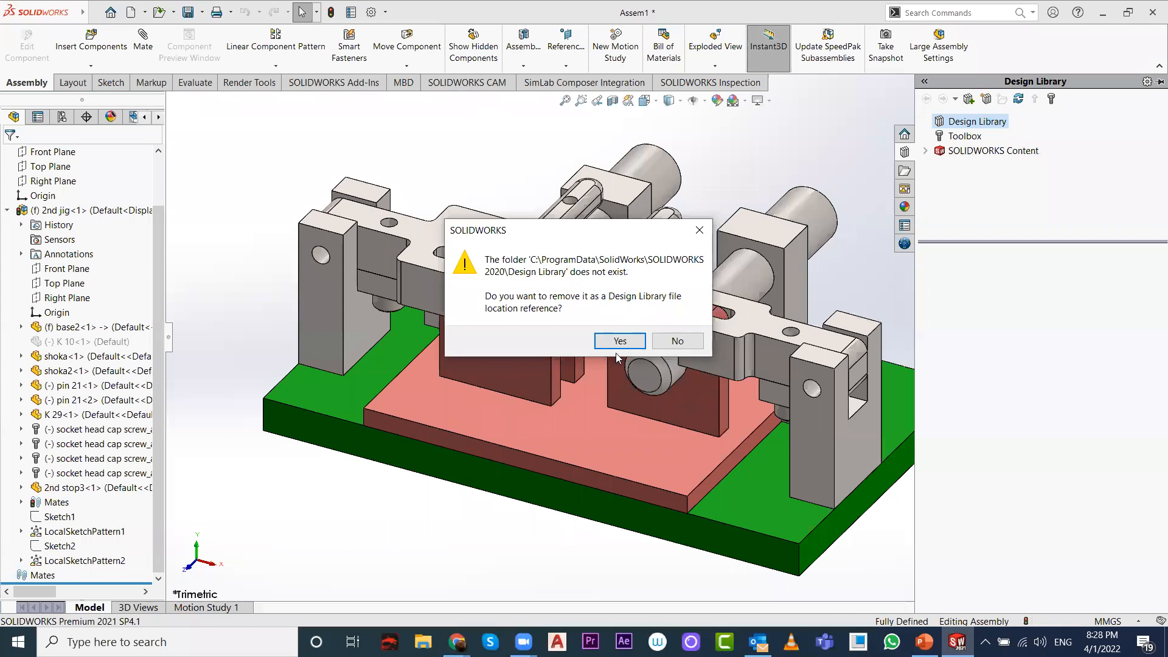
{"action": "left_click", "coordinate": [614, 343]}
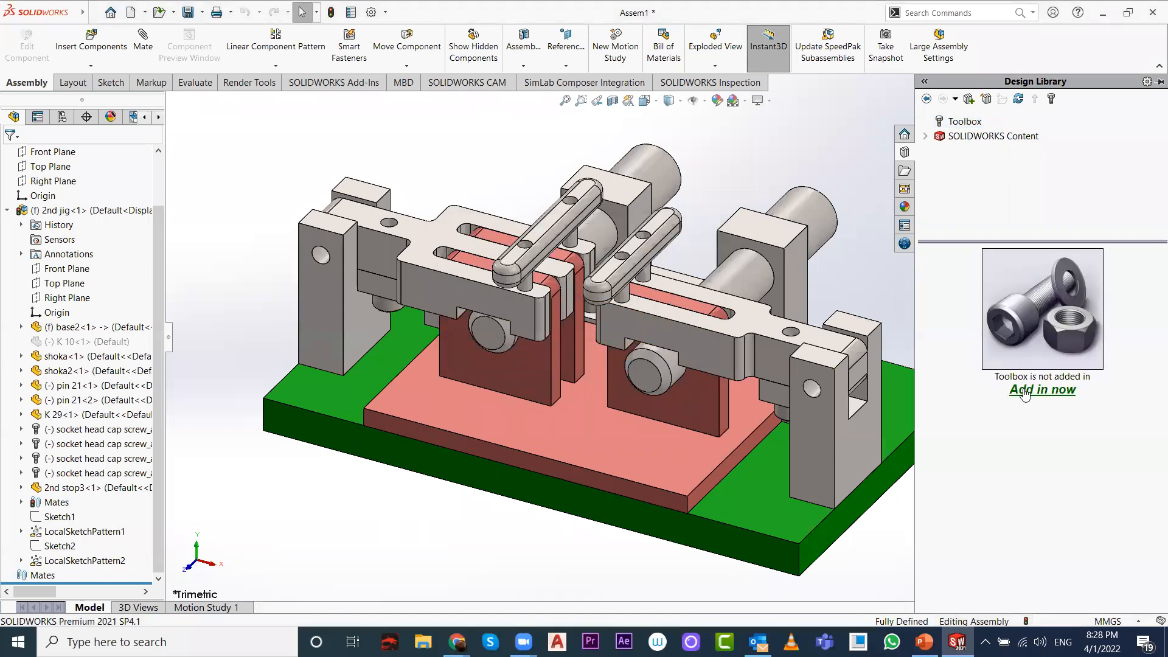
{"action": "left_click", "coordinate": [1025, 392]}
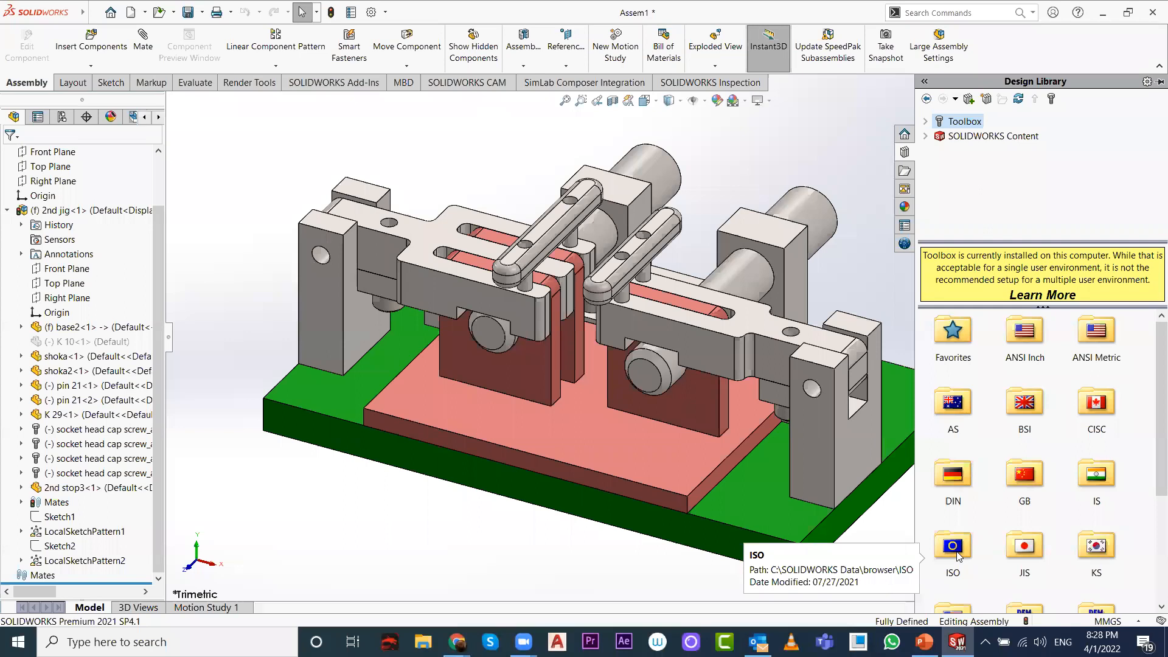
Step: Browse Toolbox to ISO > Bolts and Screws > Cross-recessed Head Screws
{"action": "double_click", "coordinate": [953, 547]}
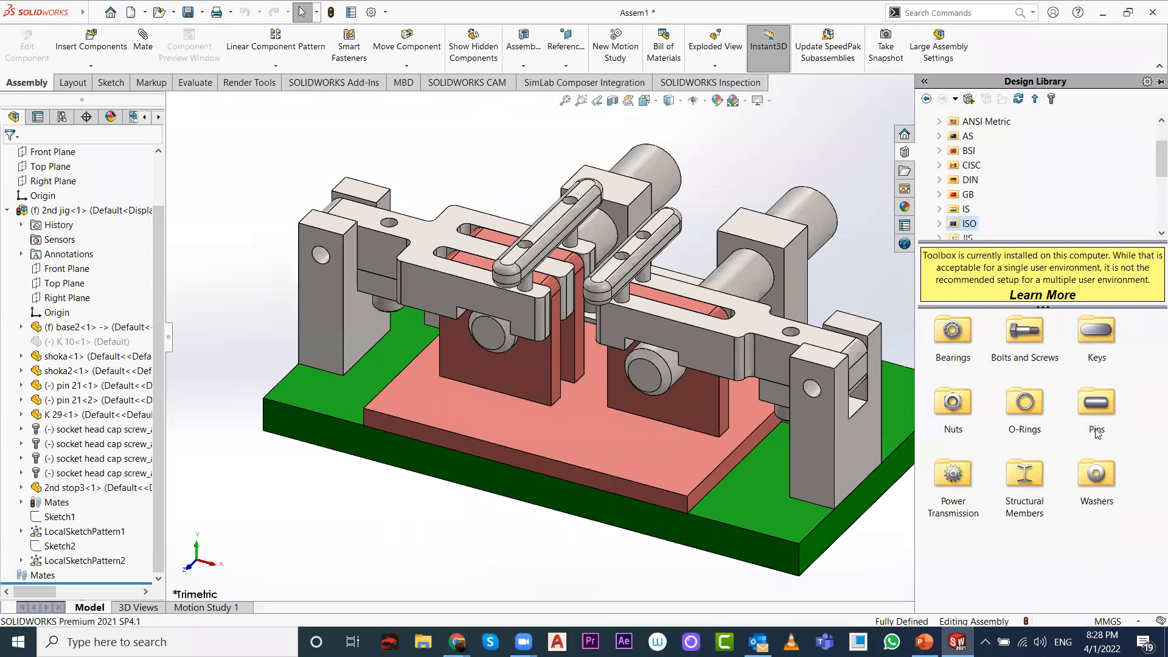
{"action": "double_click", "coordinate": [953, 480]}
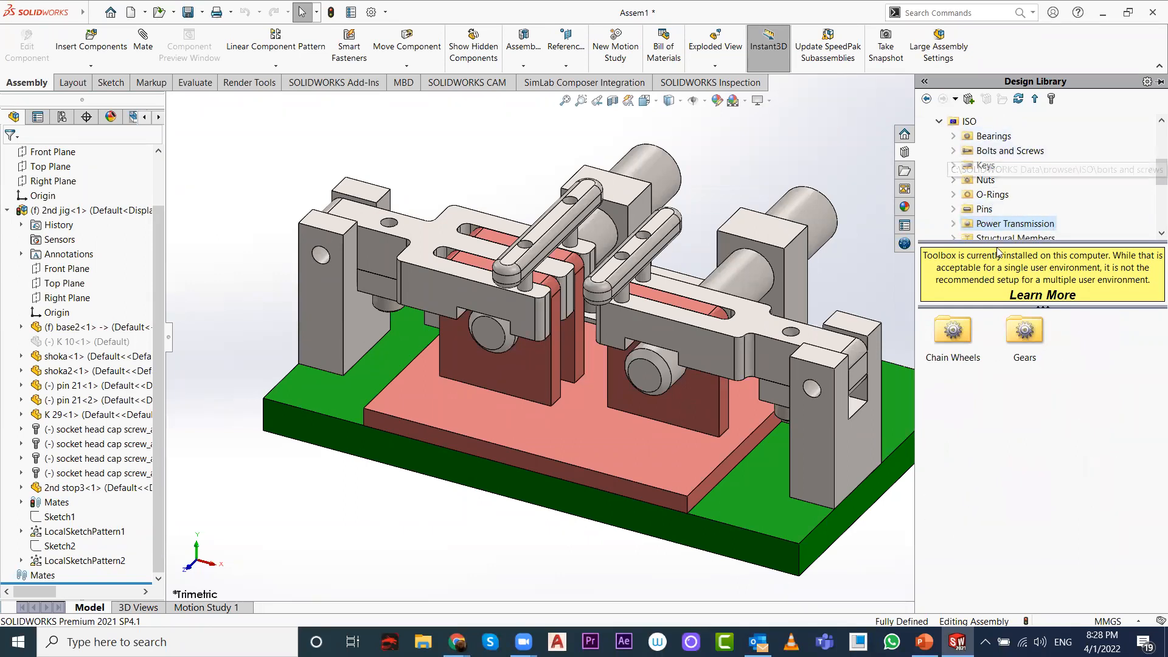
{"action": "scroll", "coordinate": [1007, 182], "scroll_direction": "down", "scroll_amount": 1}
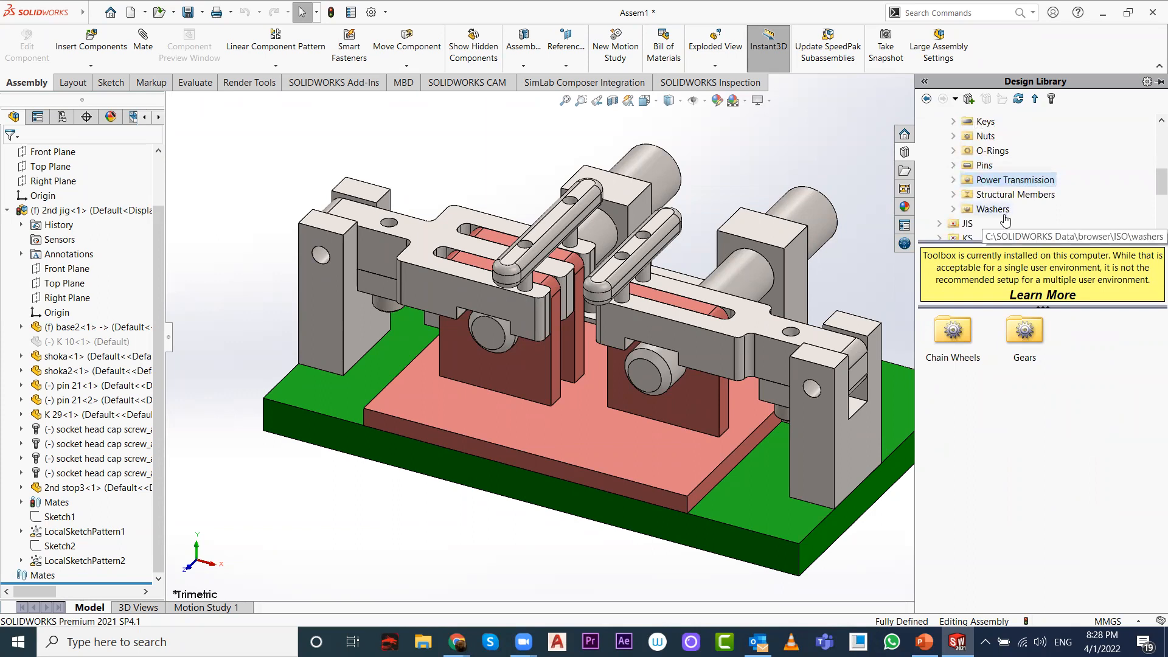
{"action": "scroll", "coordinate": [1004, 216], "scroll_direction": "up", "scroll_amount": 1}
{"action": "left_click", "coordinate": [1004, 152]}
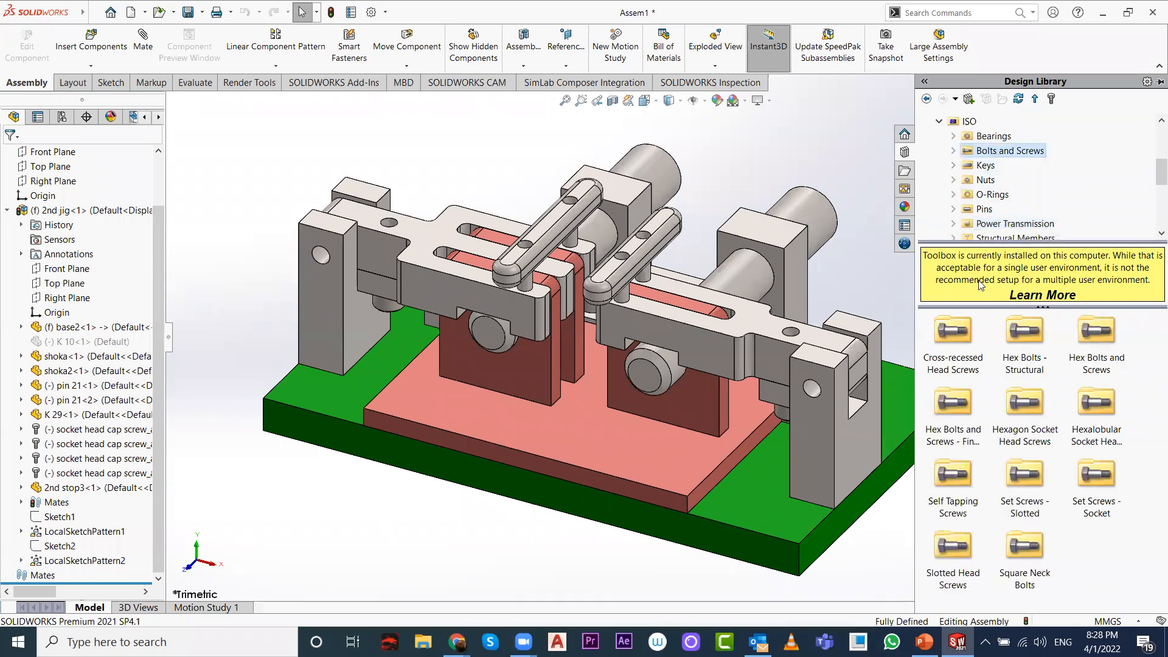
{"action": "double_click", "coordinate": [969, 341]}
Step: Insert an ISO 7047 countersunk raised-head screw sized M10 × 60 with 38 thread length
{"action": "left_click_drag", "start_coordinate": [1024, 337], "coordinate": [261, 169]}
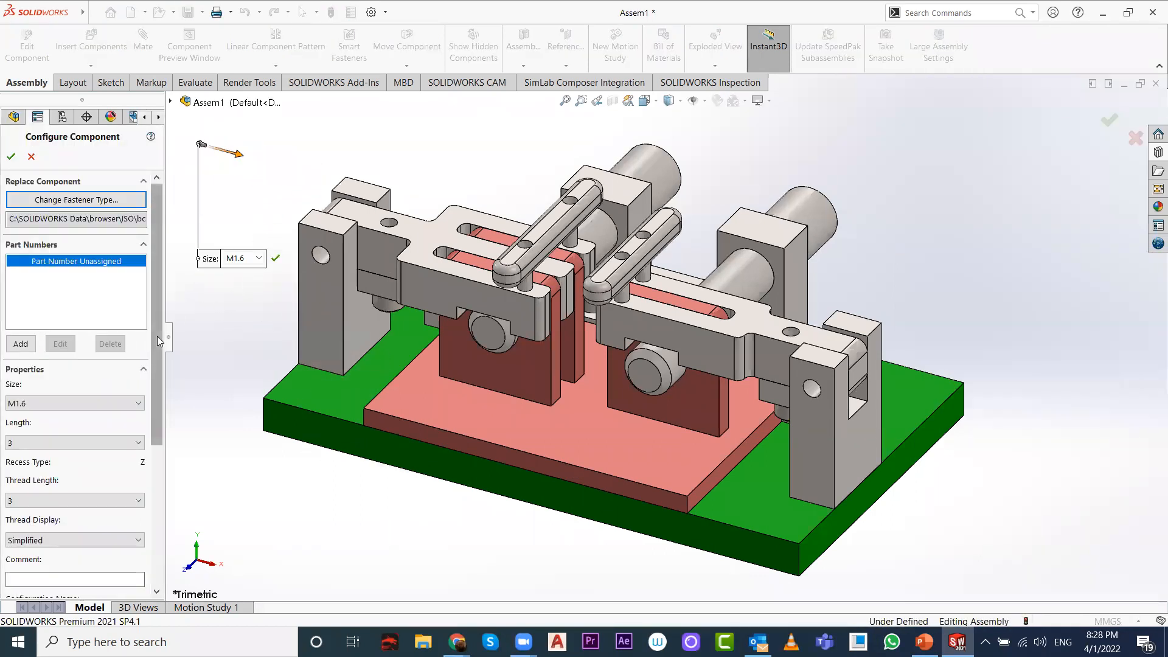
{"action": "left_click_drag", "start_coordinate": [157, 336], "coordinate": [159, 366]}
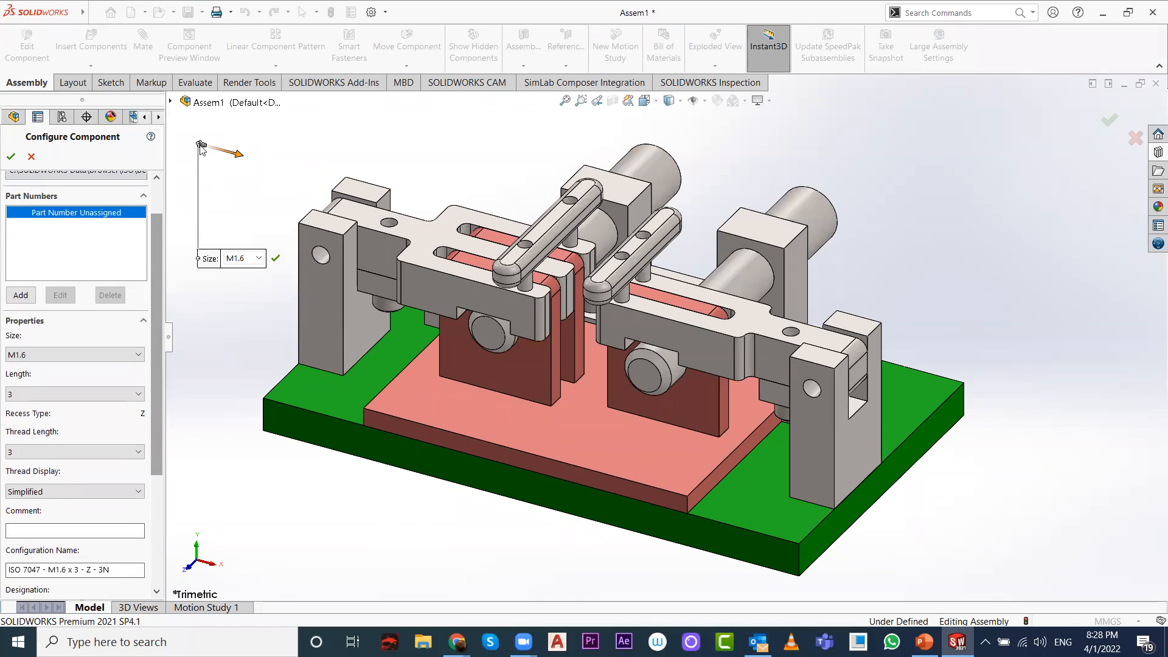
{"action": "scroll", "coordinate": [191, 144], "scroll_direction": "down", "scroll_amount": 2}
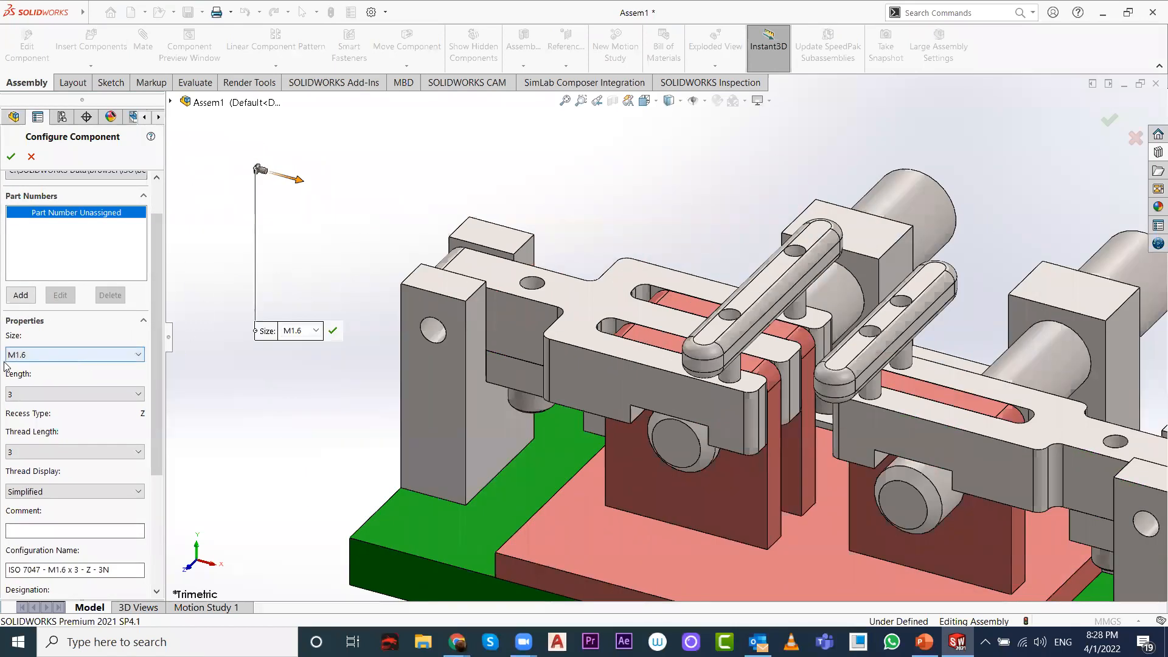
{"action": "left_click", "coordinate": [140, 355]}
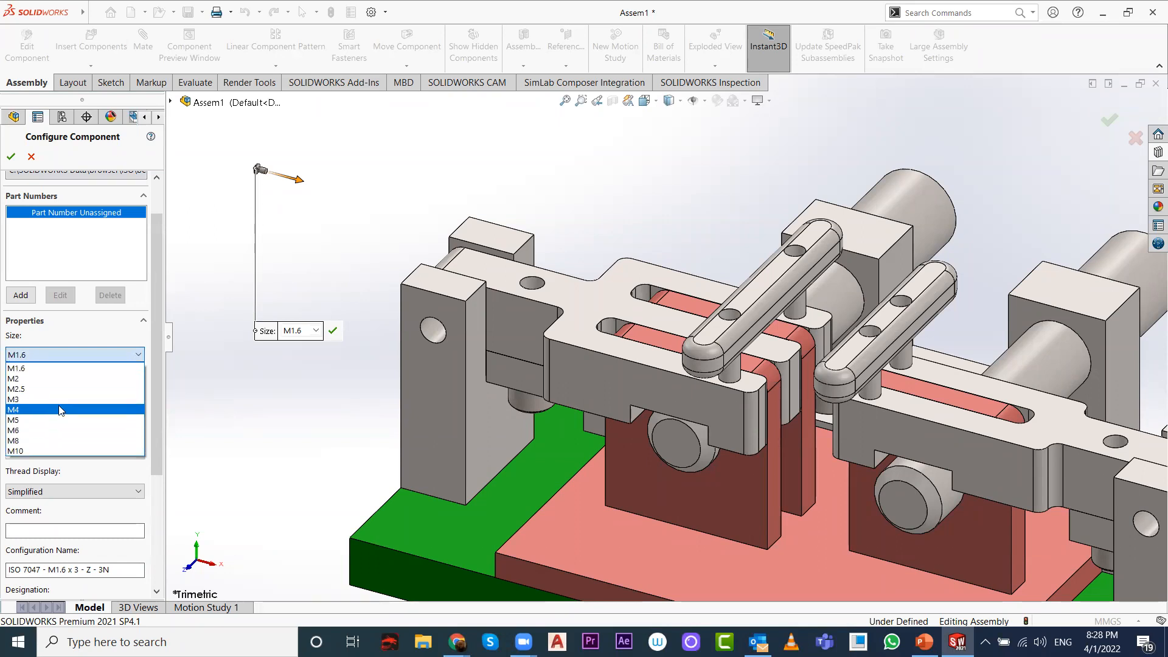
{"action": "left_click", "coordinate": [43, 450]}
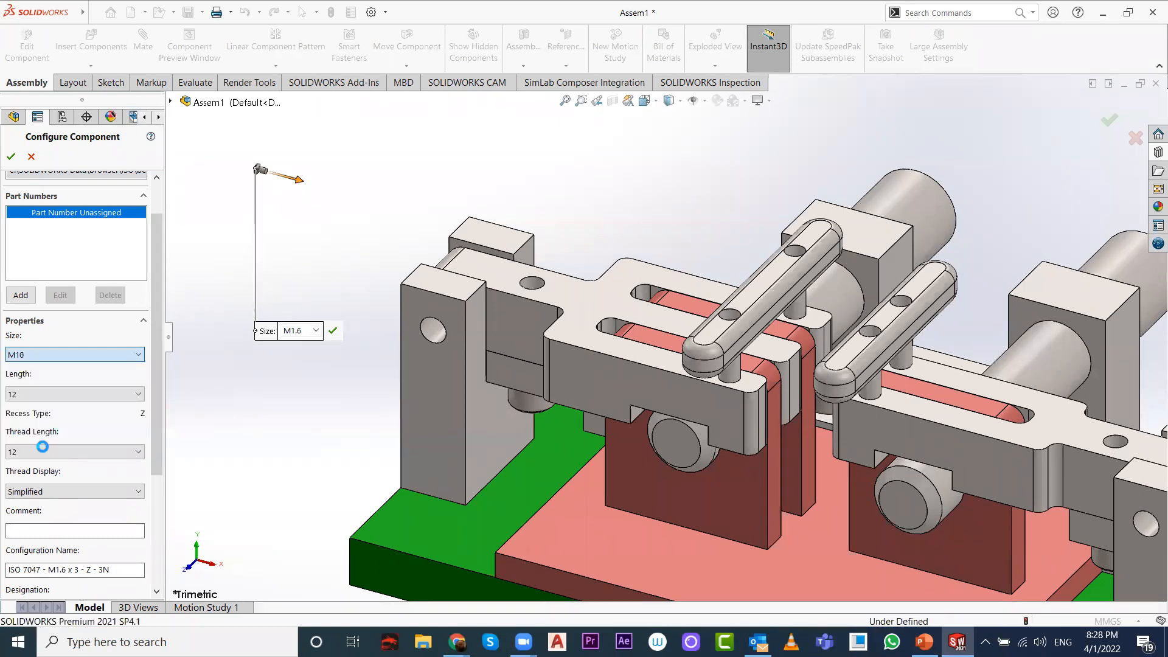
{"action": "left_click", "coordinate": [137, 394]}
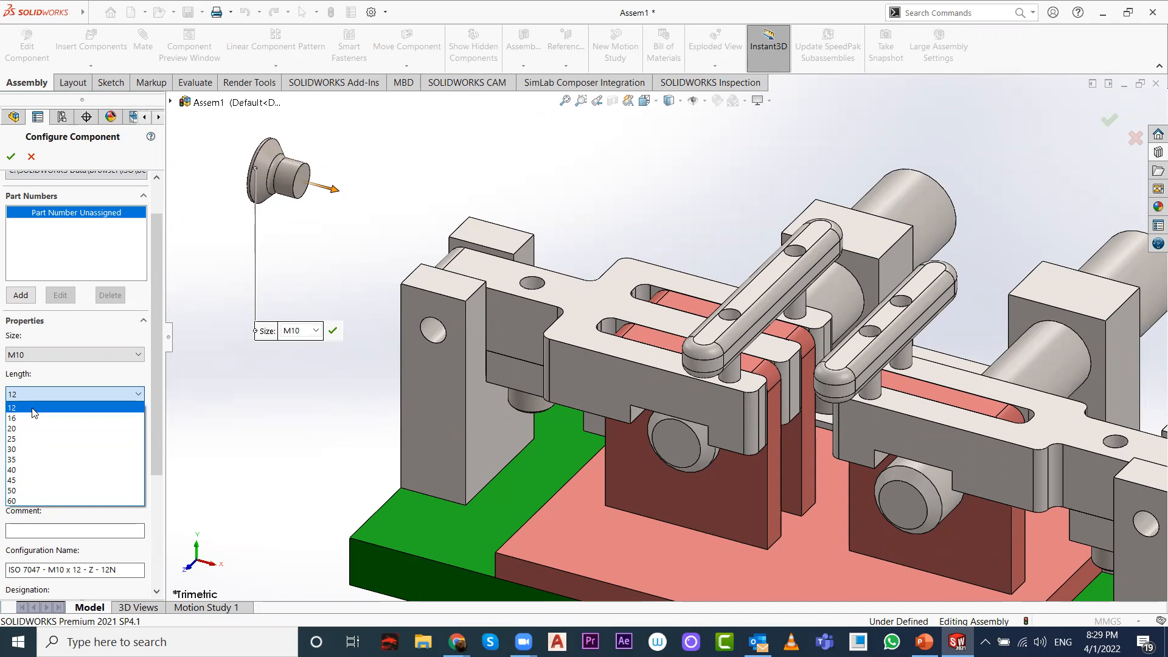
{"action": "left_click", "coordinate": [31, 501]}
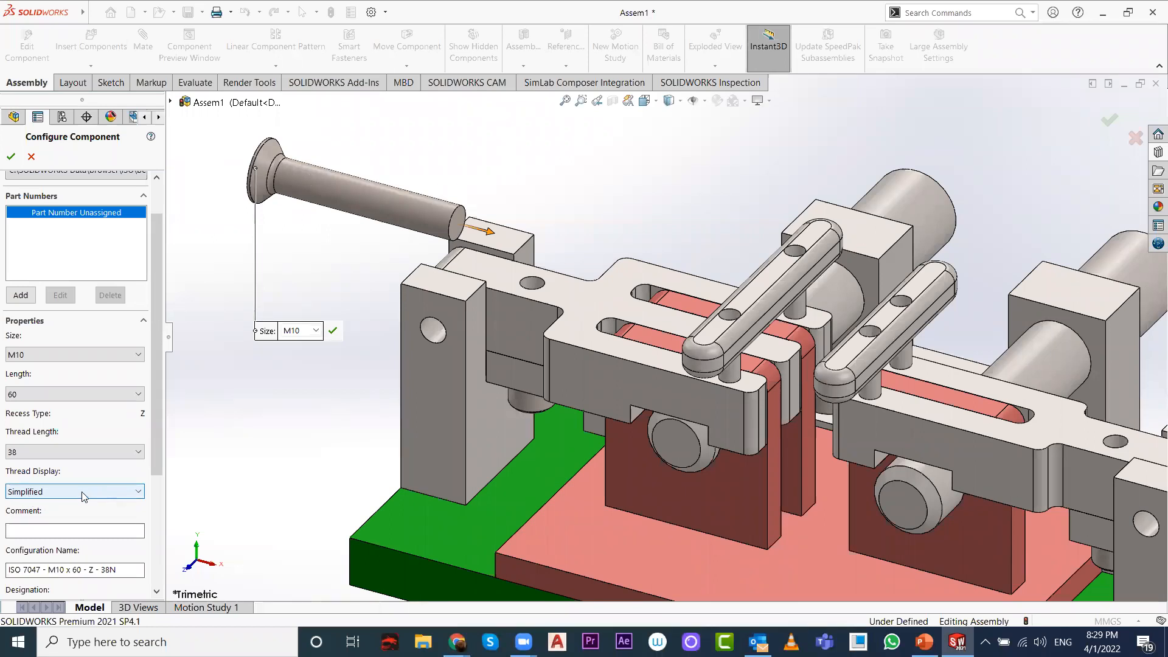
{"action": "left_click", "coordinate": [71, 450]}
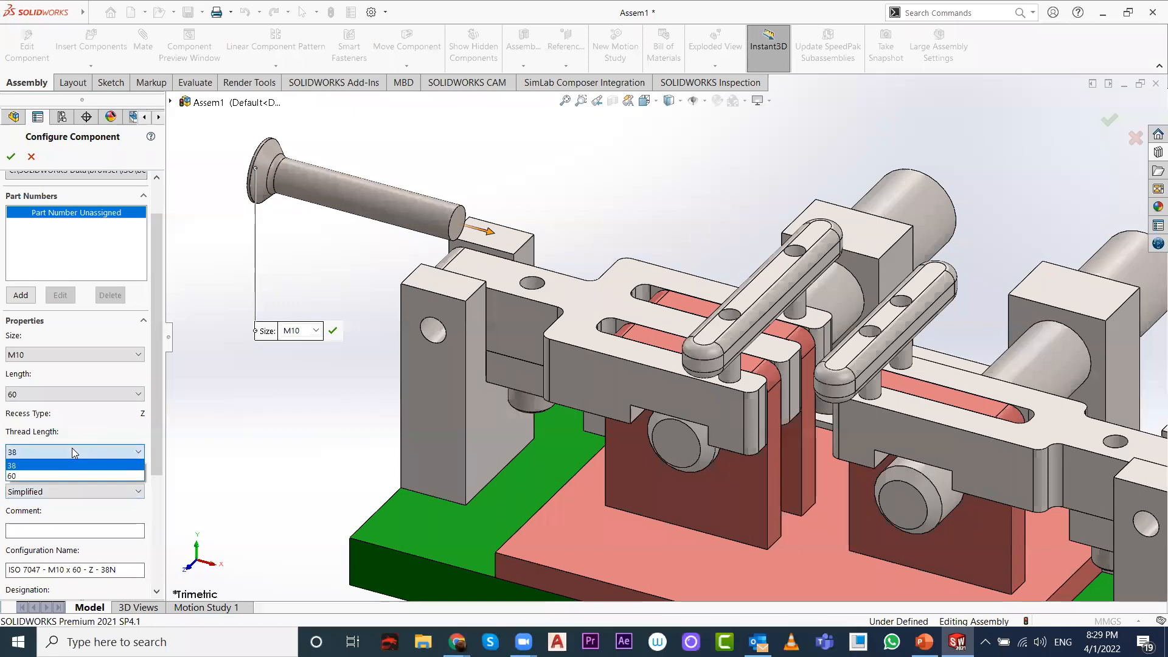
{"action": "left_click", "coordinate": [12, 465]}
Step: Set the screw's thread display to Simplified, accept it, and place a second copy
{"action": "left_click", "coordinate": [53, 492]}
{"action": "left_click", "coordinate": [50, 516]}
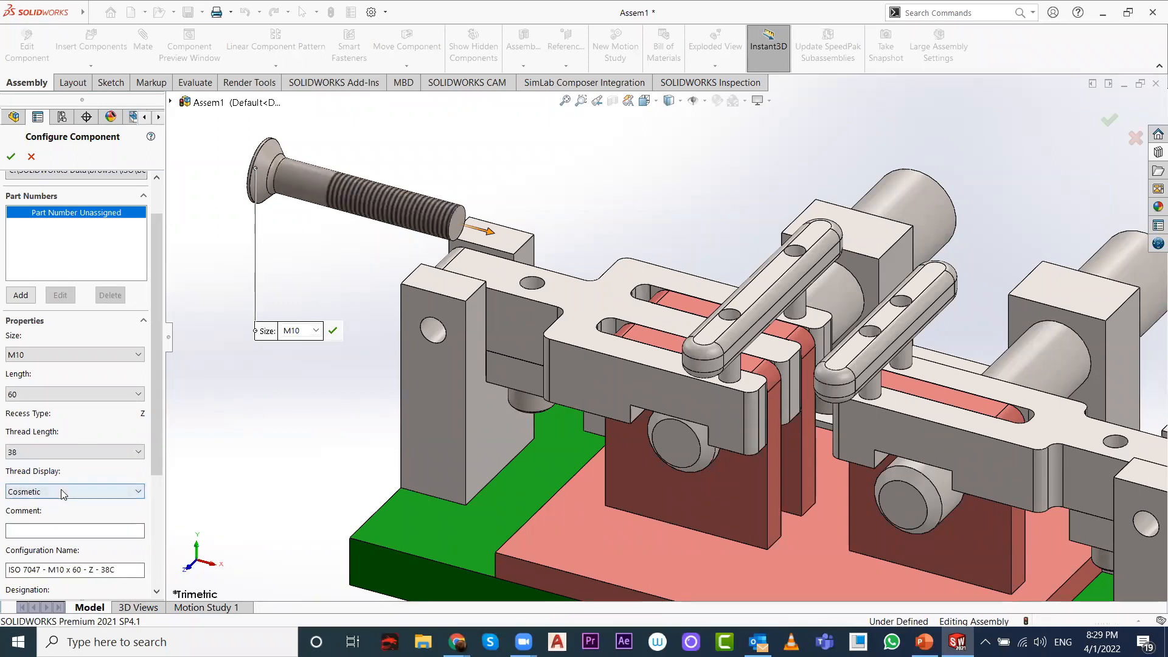
{"action": "left_click", "coordinate": [59, 492]}
{"action": "left_click", "coordinate": [48, 527]}
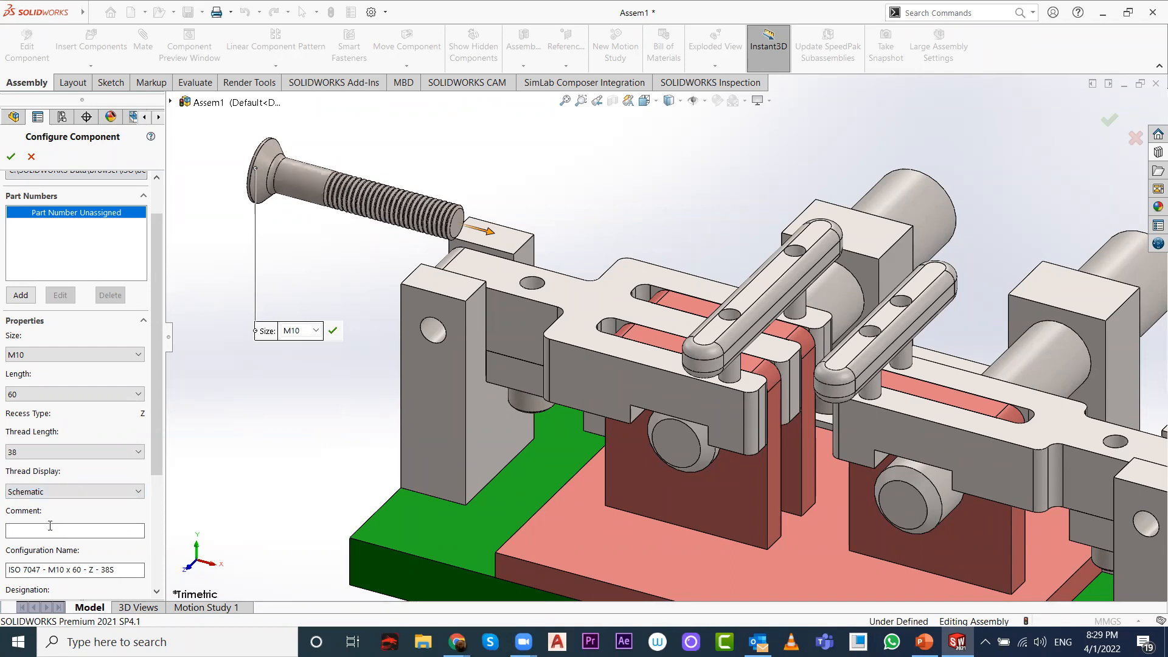
{"action": "left_click", "coordinate": [72, 491]}
{"action": "left_click", "coordinate": [64, 505]}
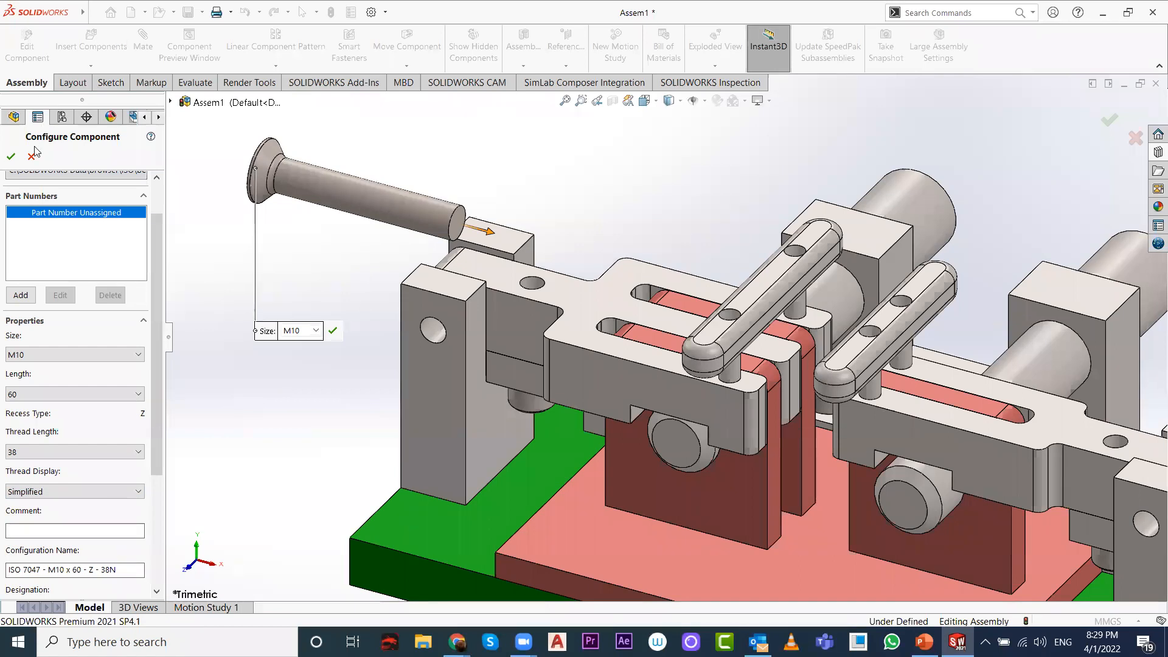
{"action": "left_click", "coordinate": [12, 160]}
{"action": "left_click", "coordinate": [329, 265]}
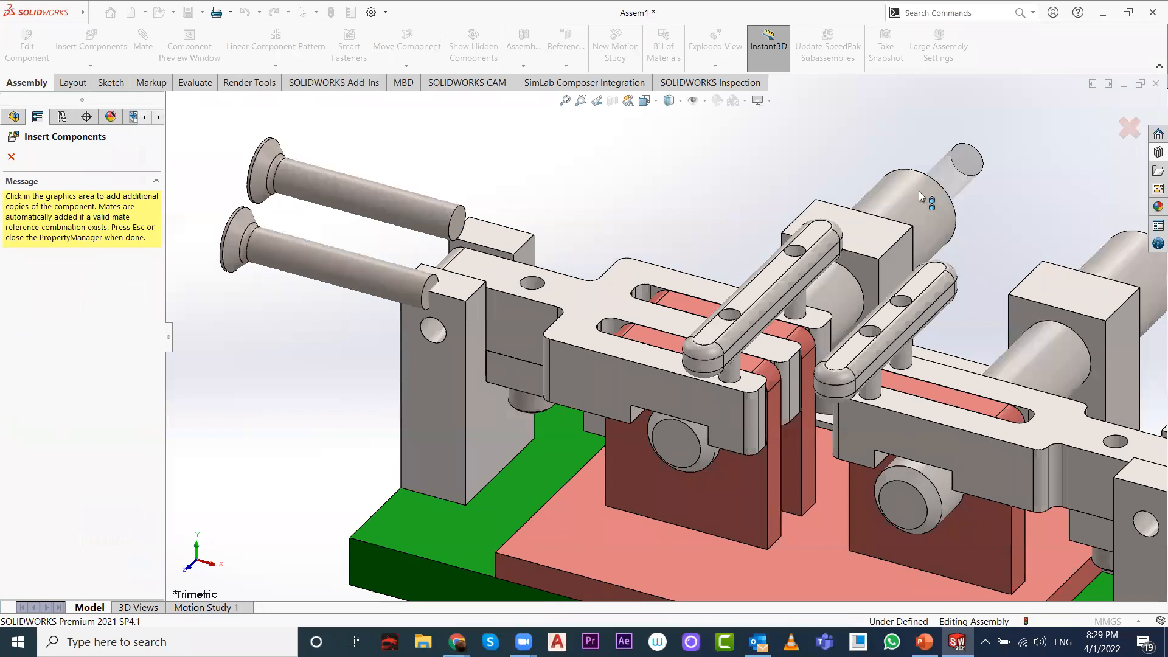
{"action": "key", "text": "Escape"}
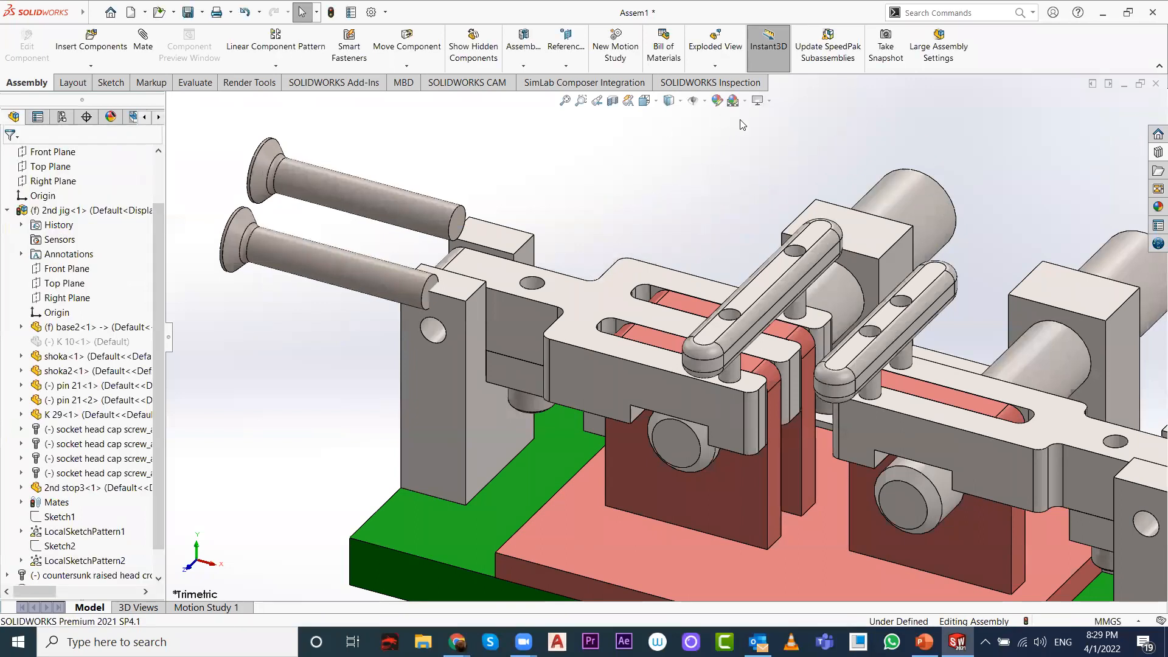
{"action": "scroll", "coordinate": [630, 233], "scroll_direction": "up", "scroll_amount": 5}
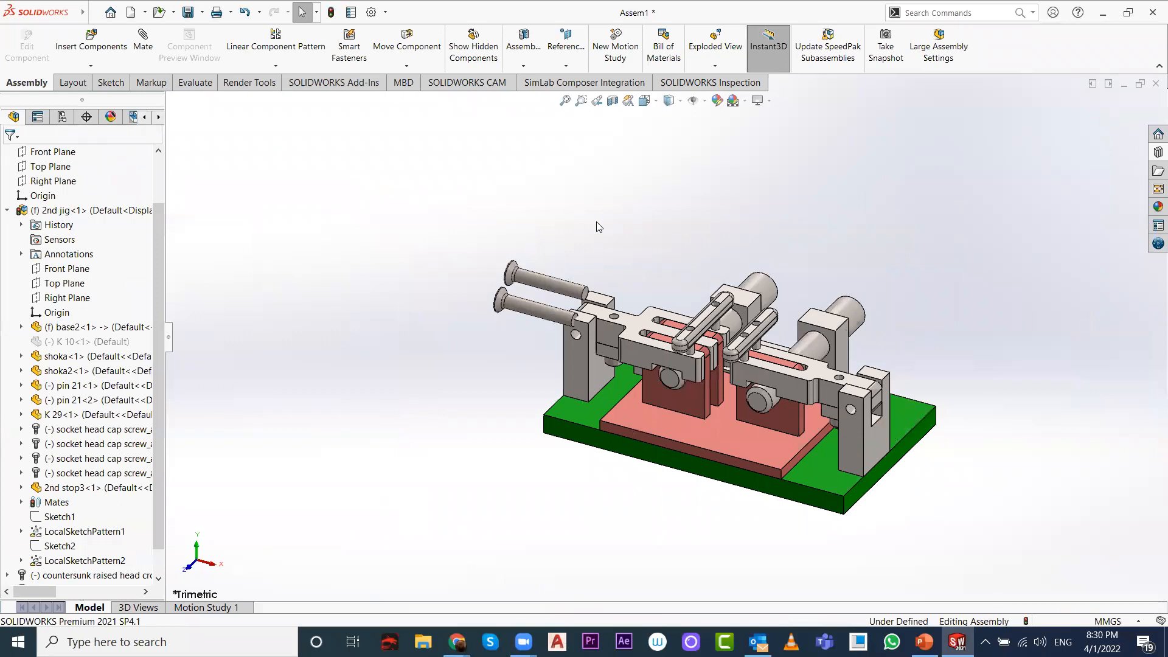
{"action": "left_click", "coordinate": [131, 12]}
Step: Create drawing Draw1 on a landscape A3 (ISO) sheet without inserting a model view
{"action": "double_click", "coordinate": [725, 298]}
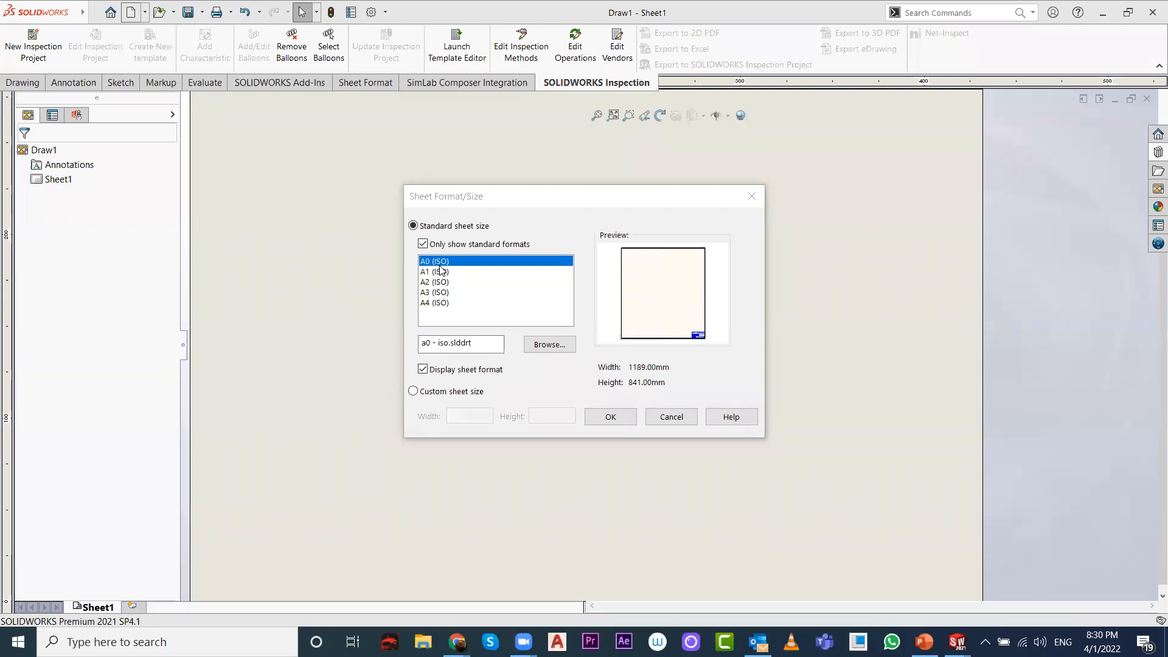
{"action": "left_click", "coordinate": [452, 292]}
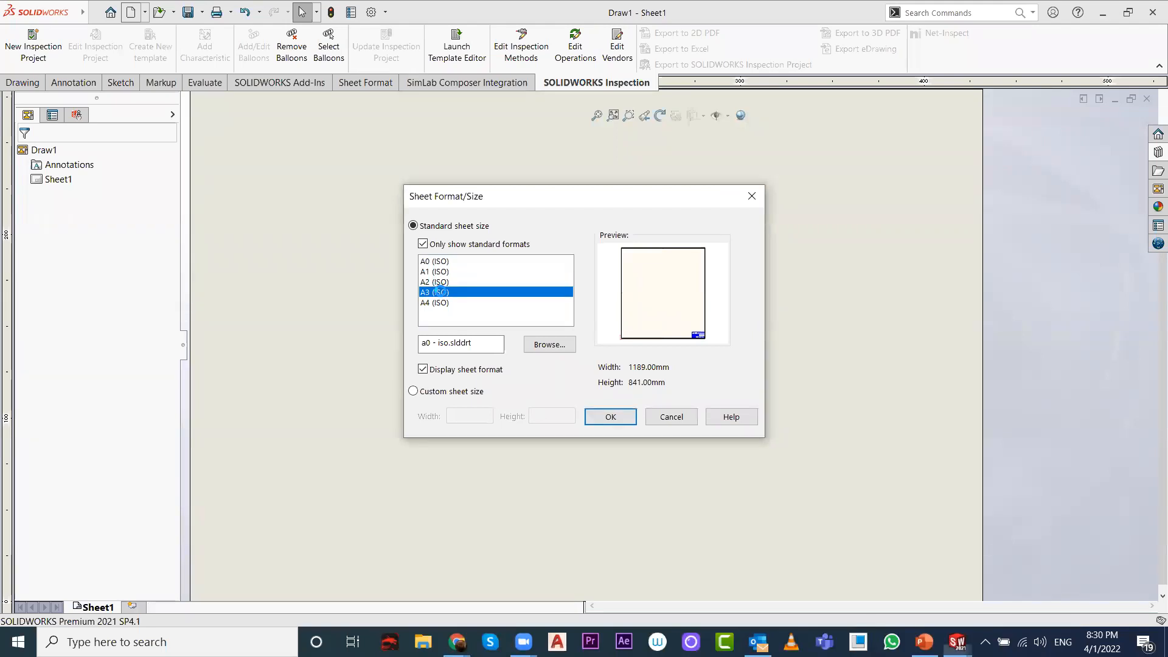
{"action": "left_click", "coordinate": [440, 282]}
{"action": "left_click", "coordinate": [438, 302]}
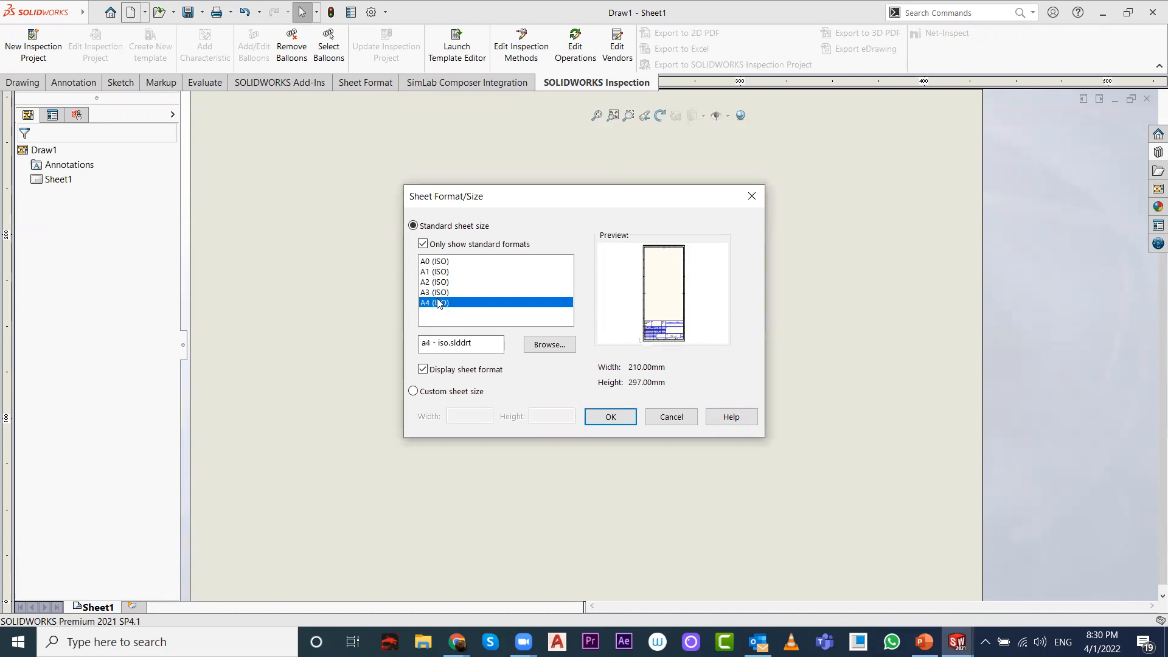
{"action": "left_click", "coordinate": [438, 293]}
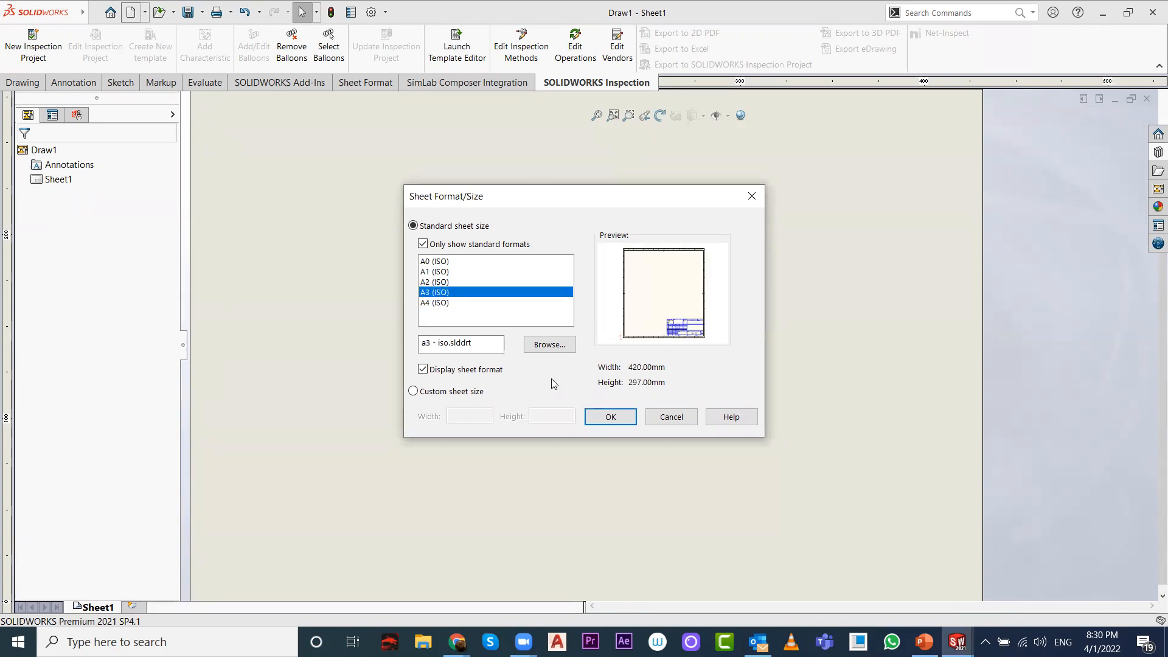
{"action": "left_click", "coordinate": [610, 419]}
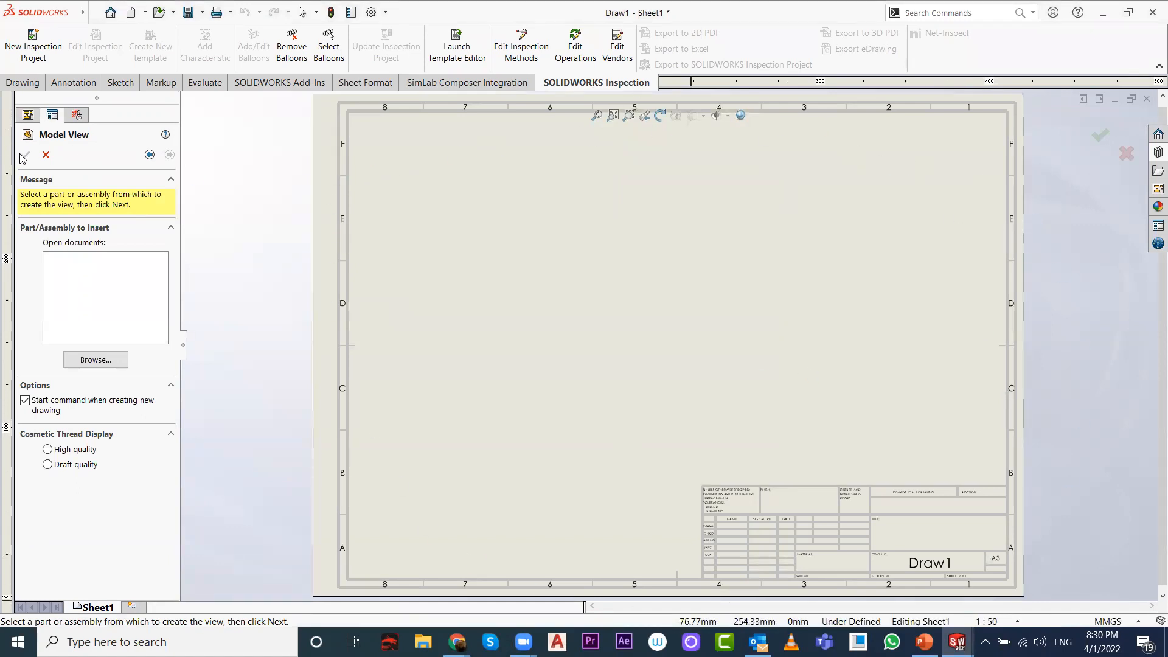
{"action": "left_click", "coordinate": [46, 155]}
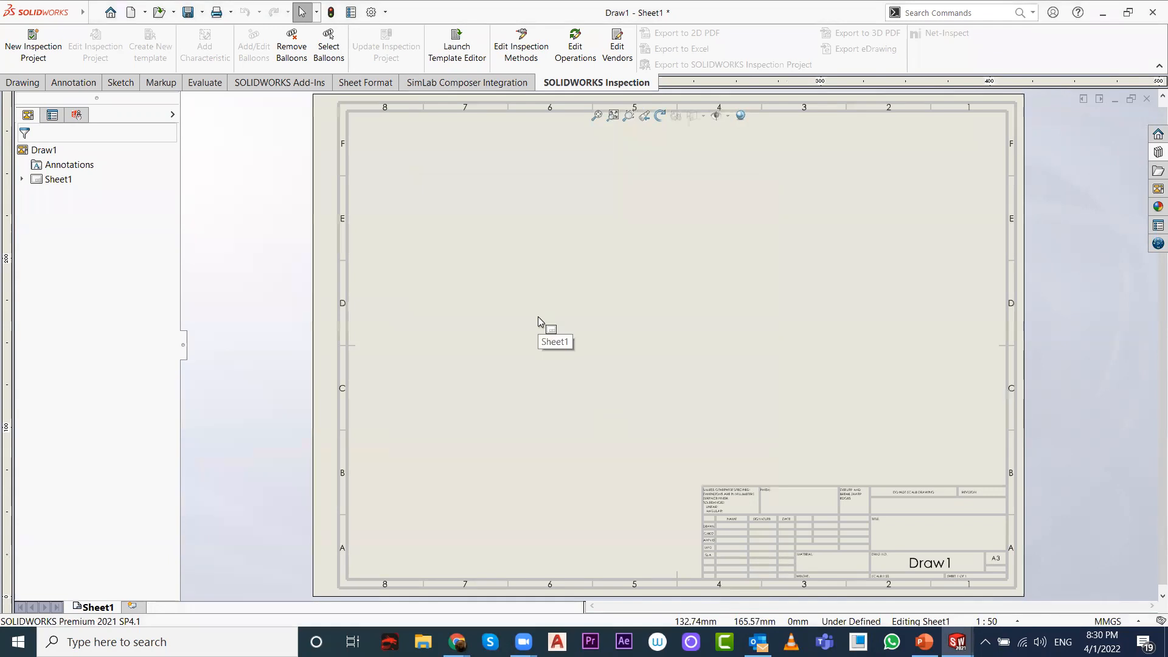
Step: Place 2nd stop3.SLDPRT as front view with top, left, right, bottom and isometric projections
{"action": "key", "text": "f"}
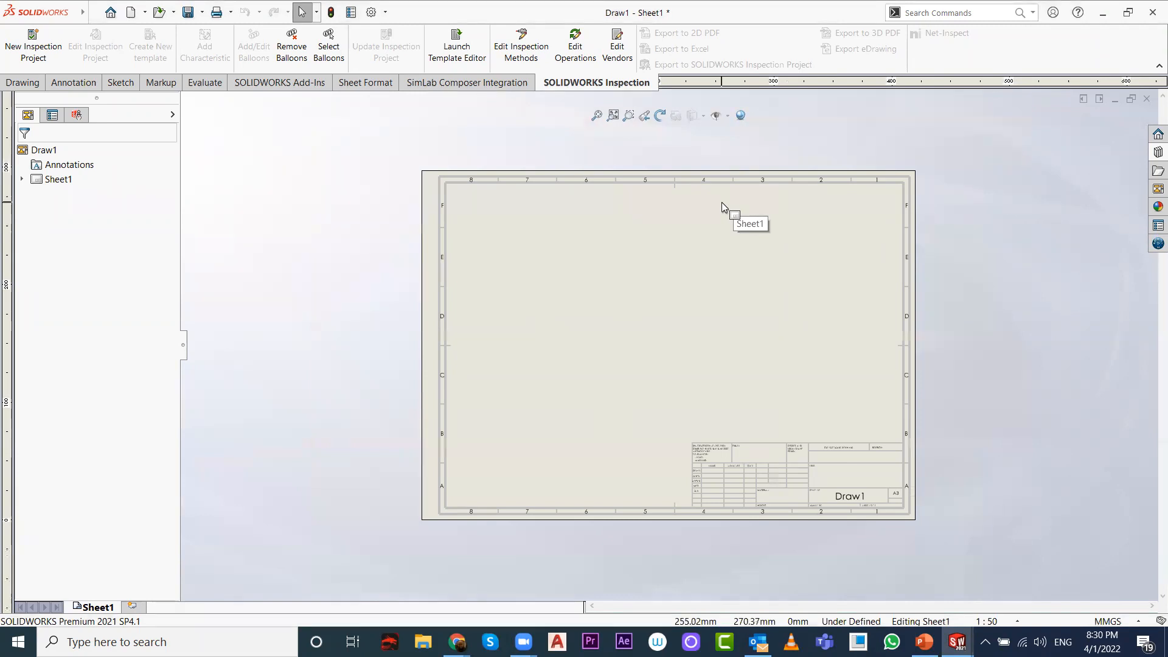
{"action": "left_click", "coordinate": [31, 86]}
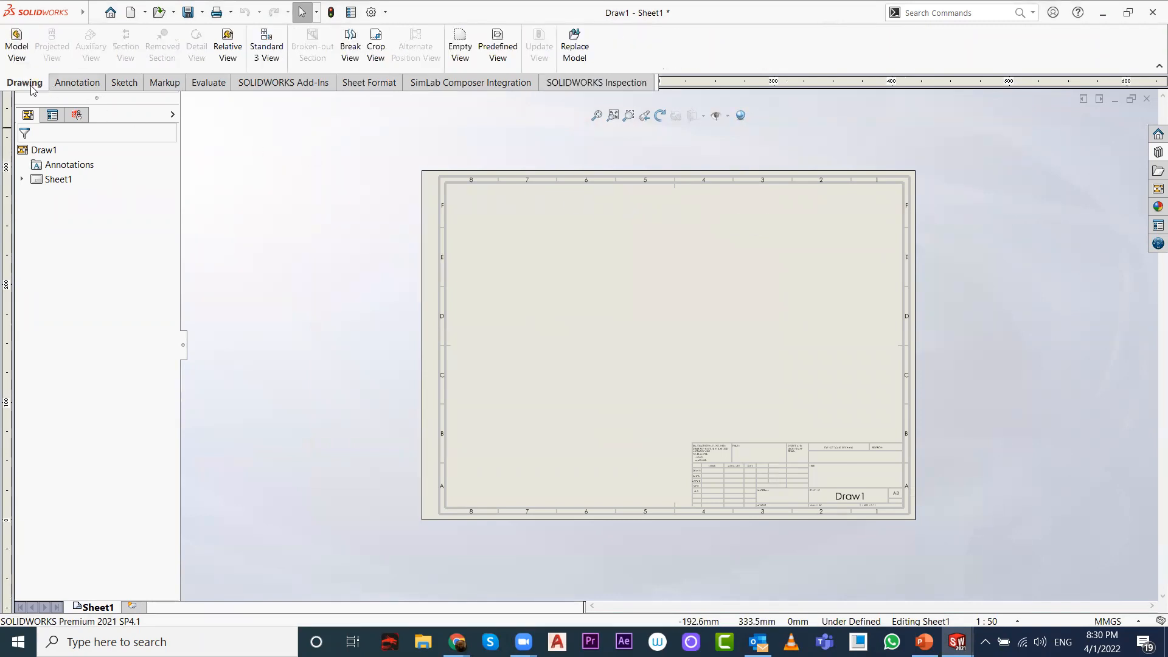
{"action": "left_click", "coordinate": [17, 46]}
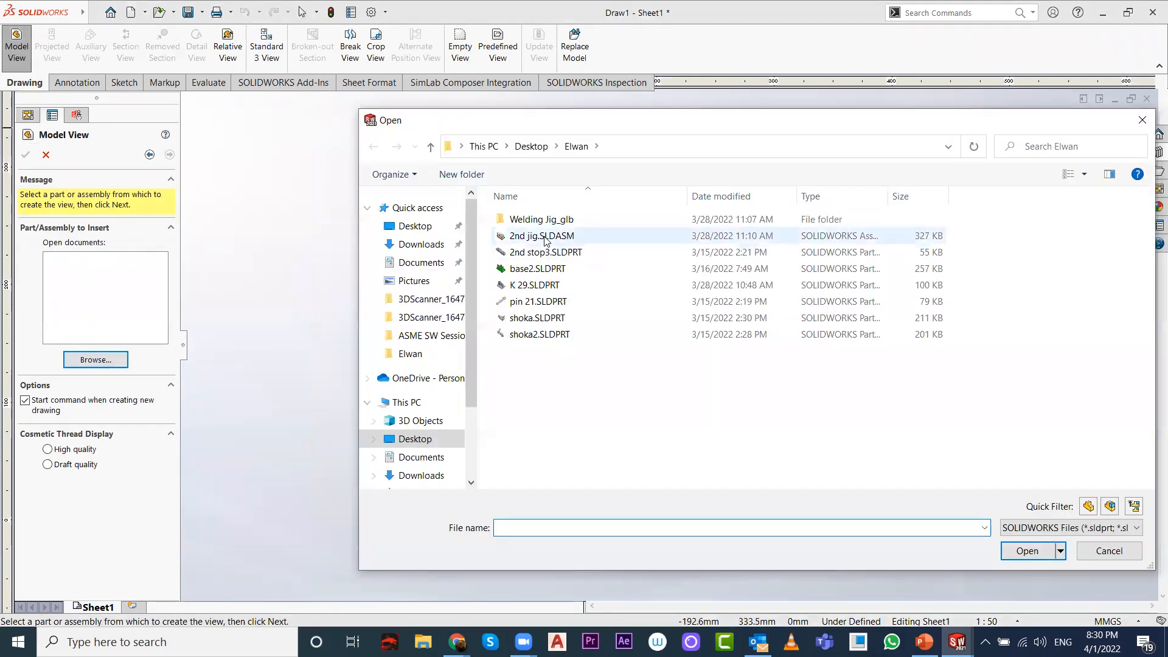
{"action": "double_click", "coordinate": [539, 253]}
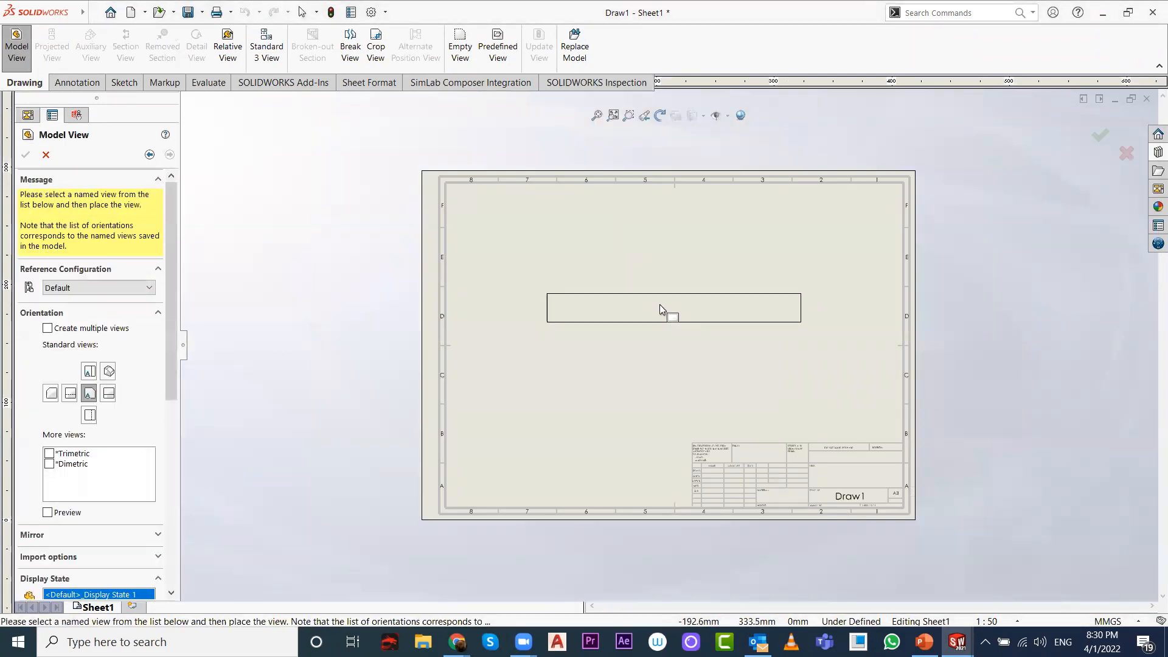
{"action": "left_click", "coordinate": [632, 297]}
{"action": "left_click", "coordinate": [658, 217]}
{"action": "left_click", "coordinate": [804, 298]}
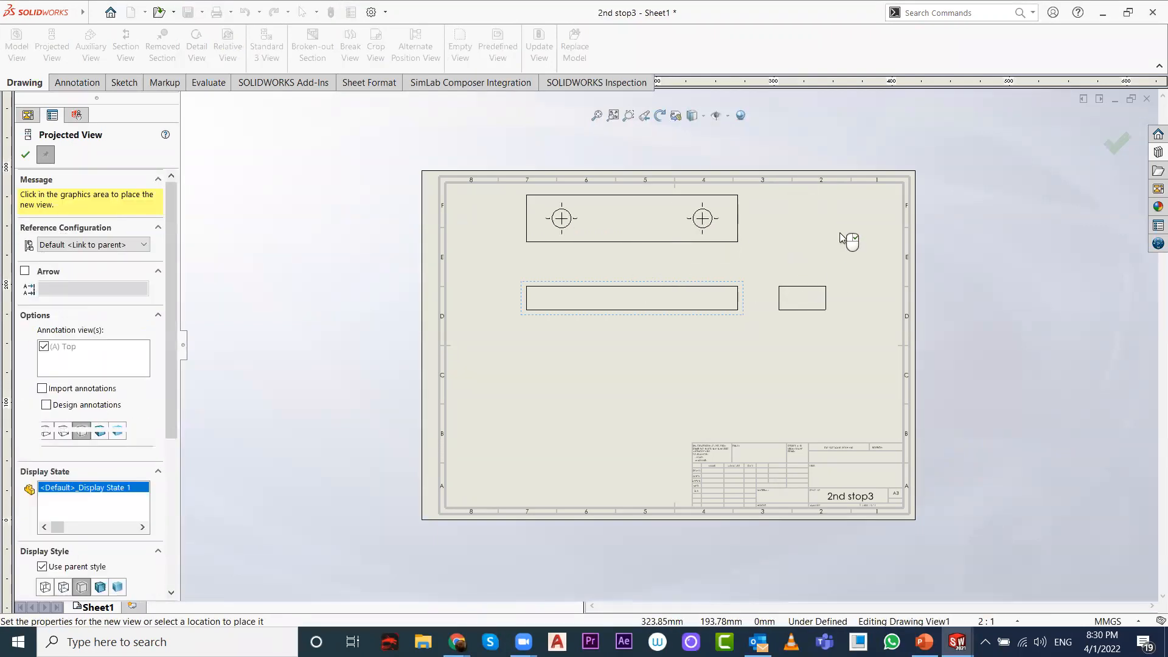
{"action": "left_click", "coordinate": [469, 321]}
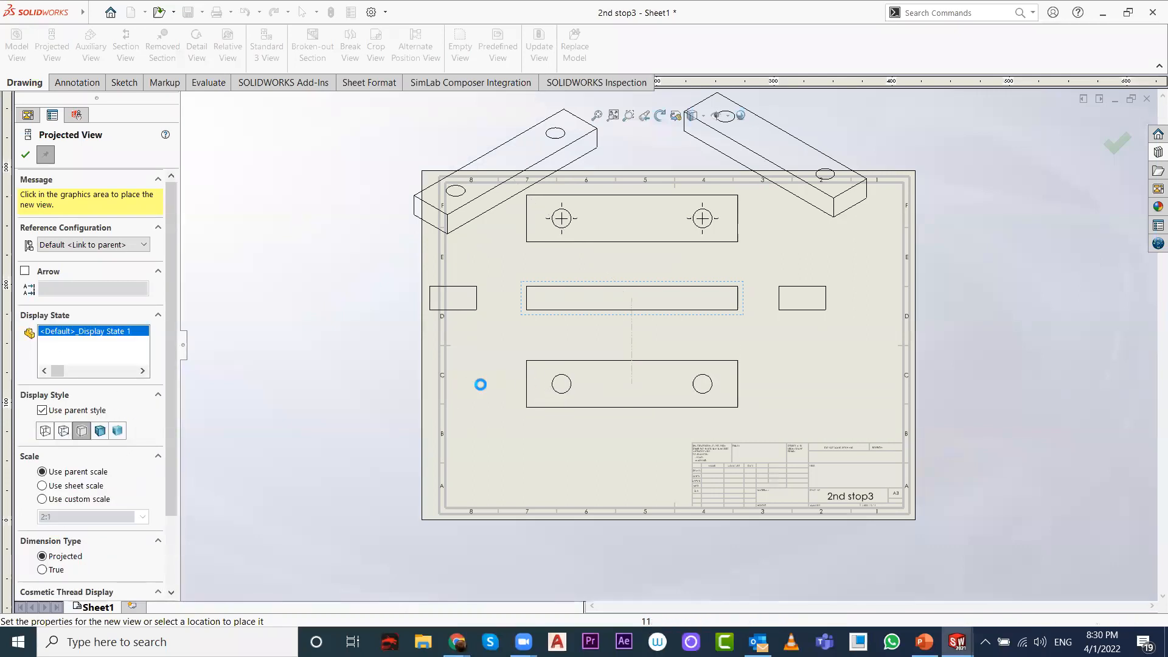
{"action": "left_click", "coordinate": [472, 384]}
{"action": "left_click", "coordinate": [782, 429]}
{"action": "left_click", "coordinate": [31, 153]}
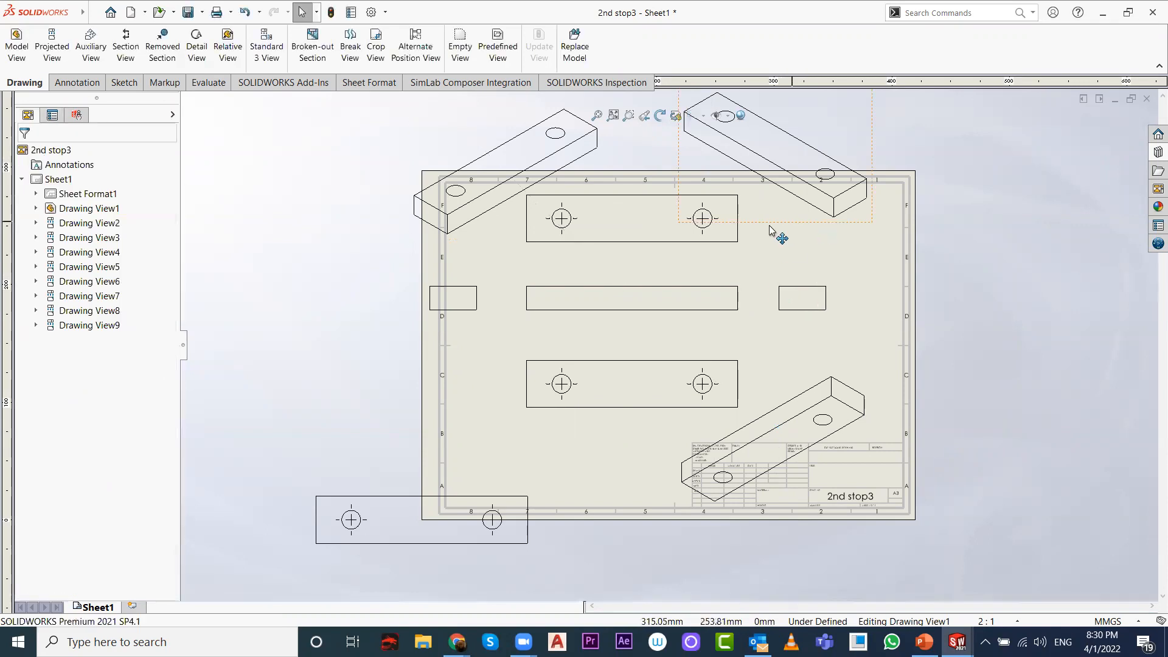
{"action": "left_click", "coordinate": [621, 299]}
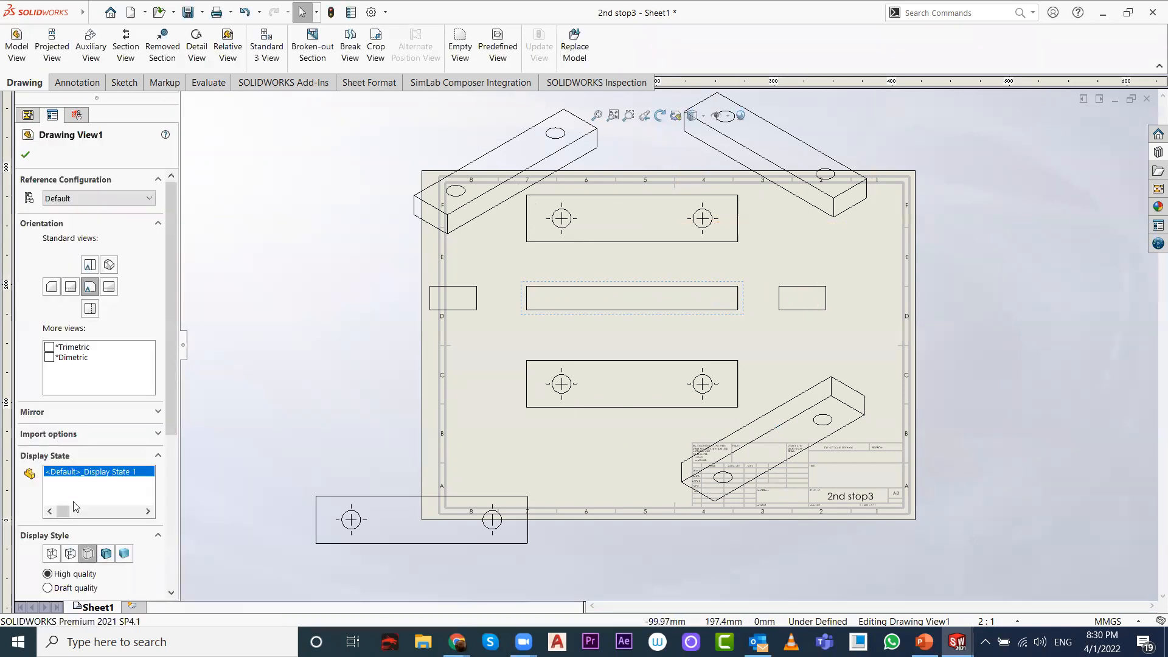
Step: Set the drawing views' display style to Hidden Lines Visible
{"action": "left_click", "coordinate": [106, 555]}
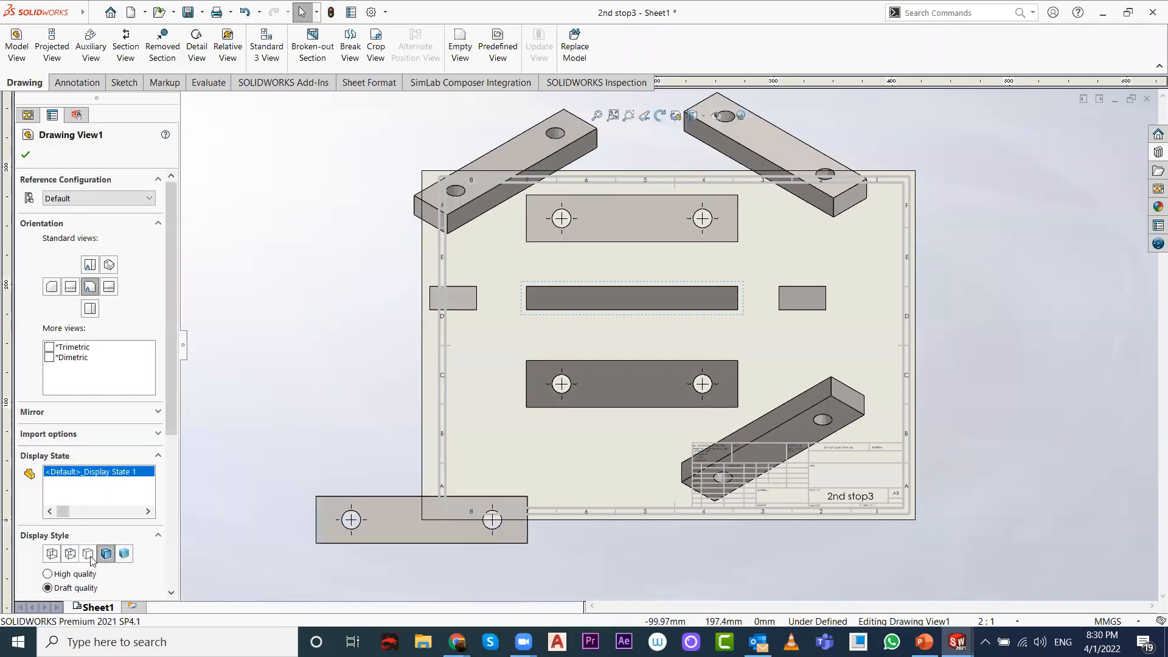
{"action": "left_click", "coordinate": [89, 555]}
{"action": "left_click", "coordinate": [70, 557]}
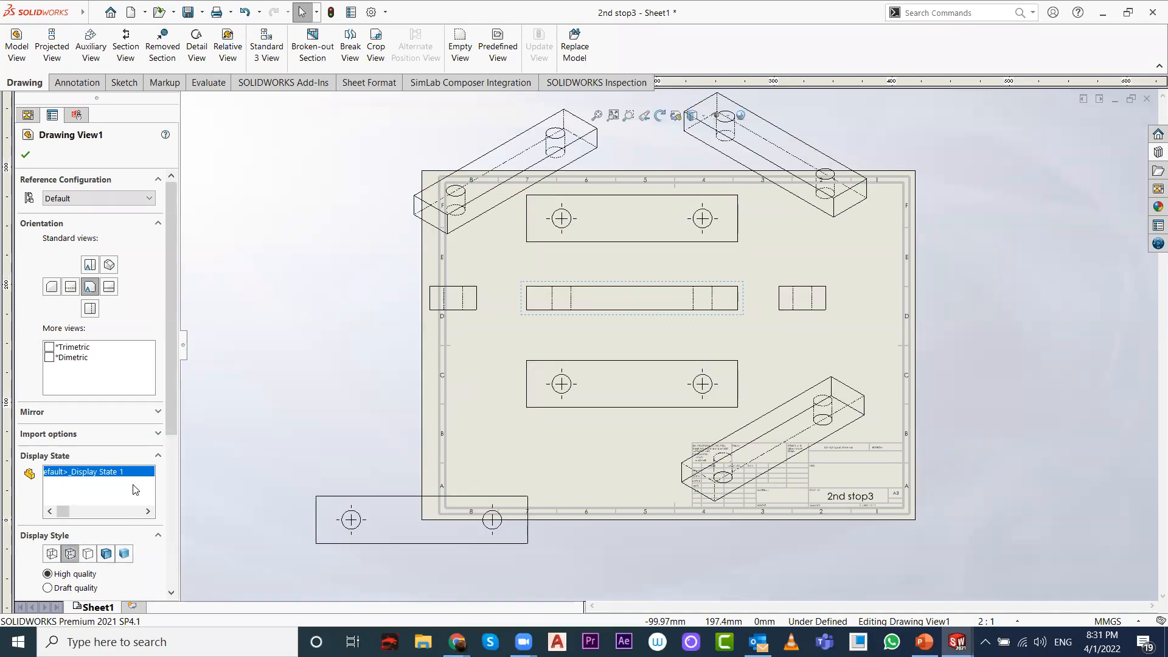
{"action": "left_click_drag", "start_coordinate": [169, 409], "coordinate": [174, 524]}
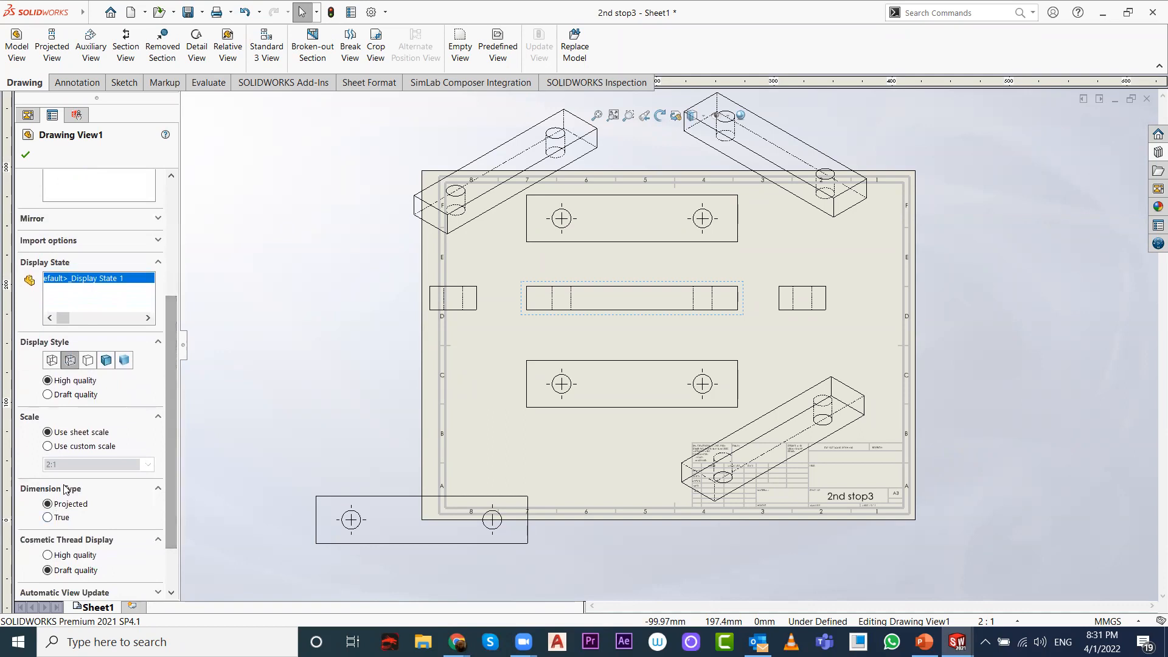
Step: Apply a custom 1:1 scale to the views and confirm the change
{"action": "left_click", "coordinate": [48, 445]}
{"action": "left_click", "coordinate": [148, 465]}
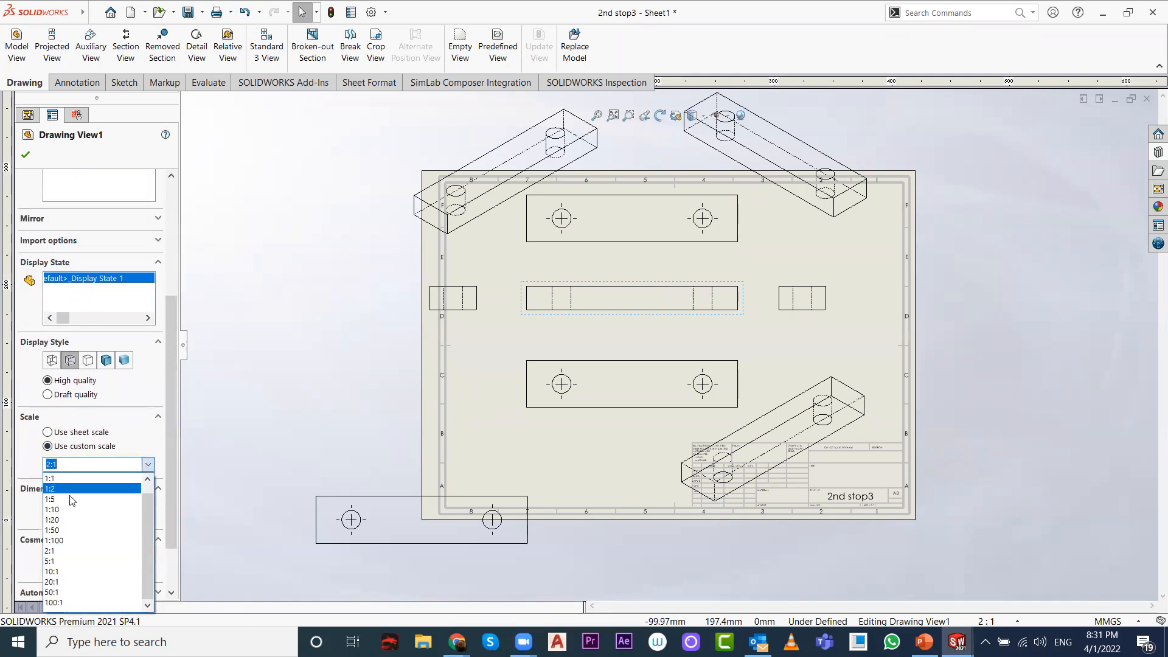
{"action": "left_click", "coordinate": [65, 493]}
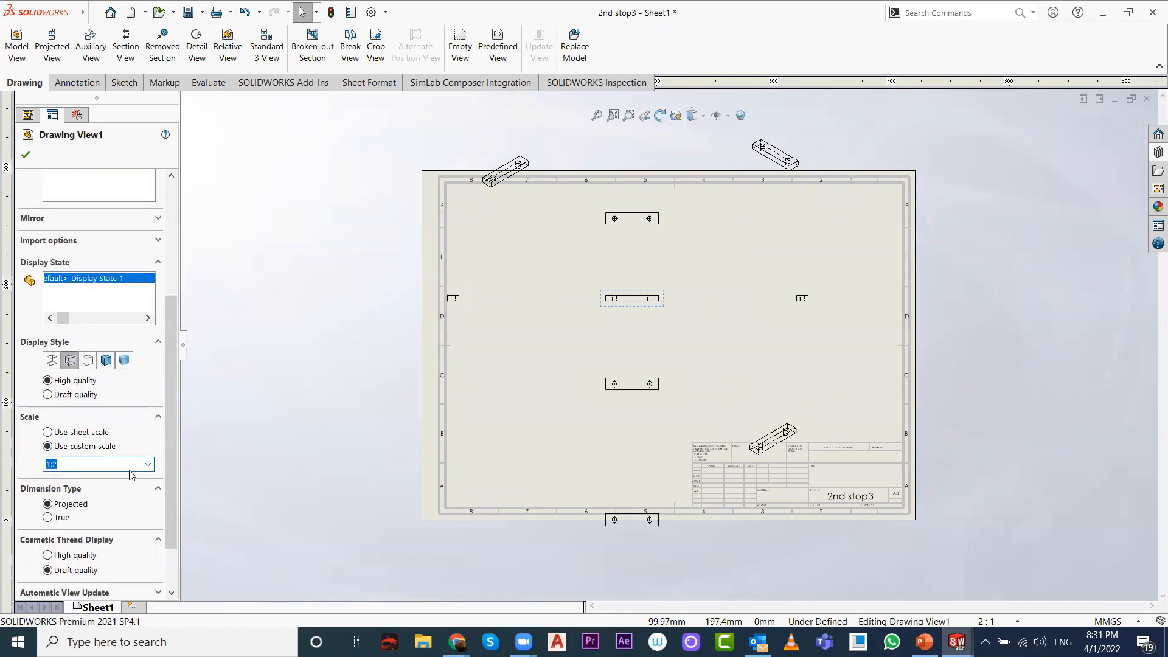
{"action": "left_click", "coordinate": [147, 465]}
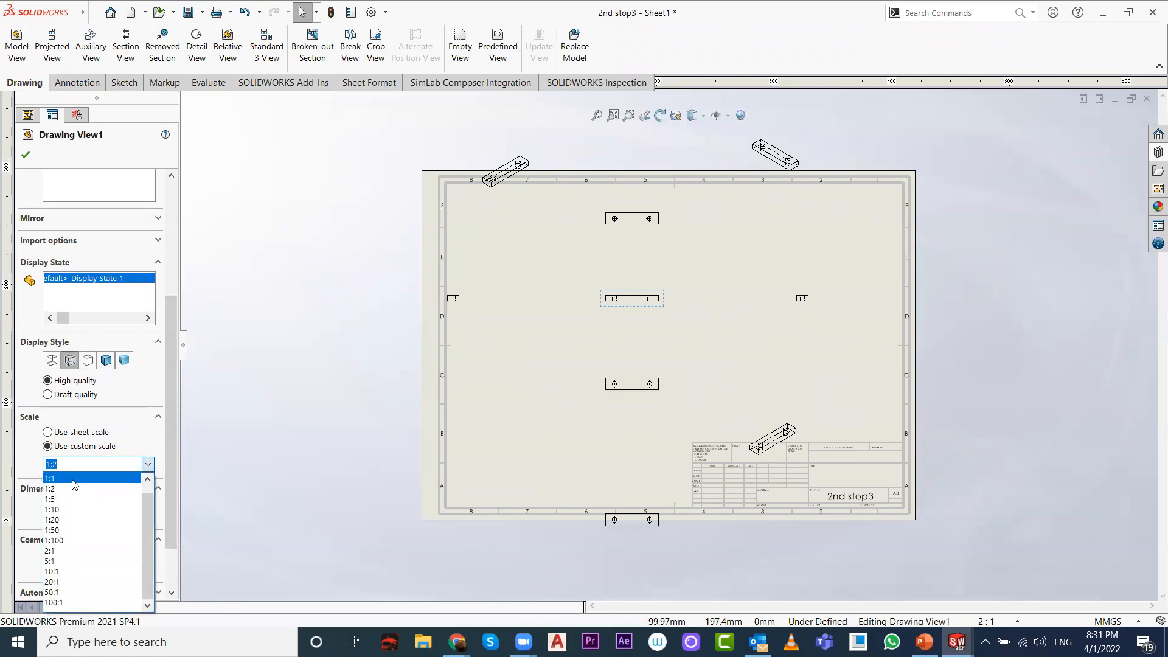
{"action": "left_click", "coordinate": [73, 484]}
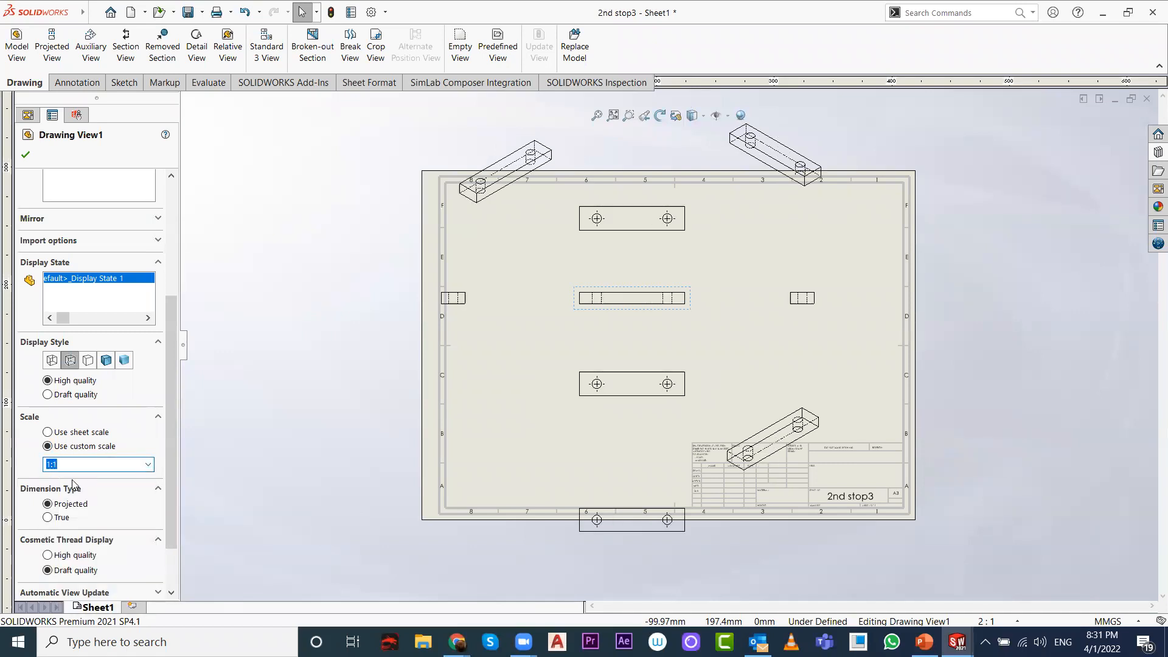
{"action": "left_click", "coordinate": [148, 465]}
{"action": "left_click", "coordinate": [412, 406]}
{"action": "left_click", "coordinate": [25, 155]}
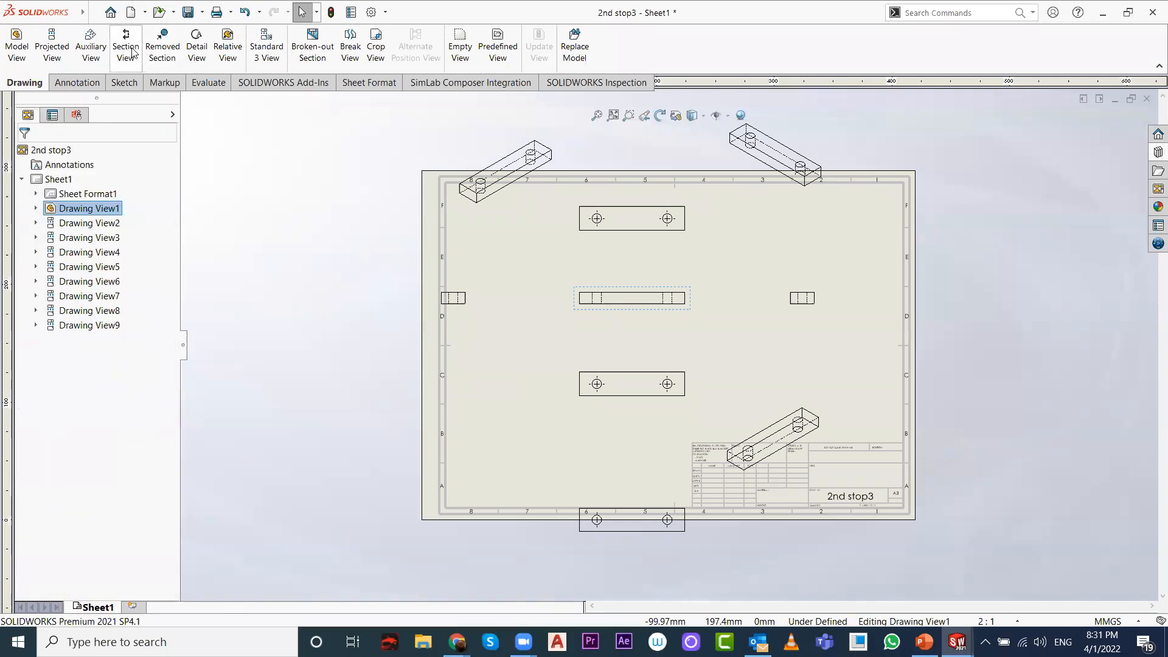
{"action": "left_click", "coordinate": [126, 49]}
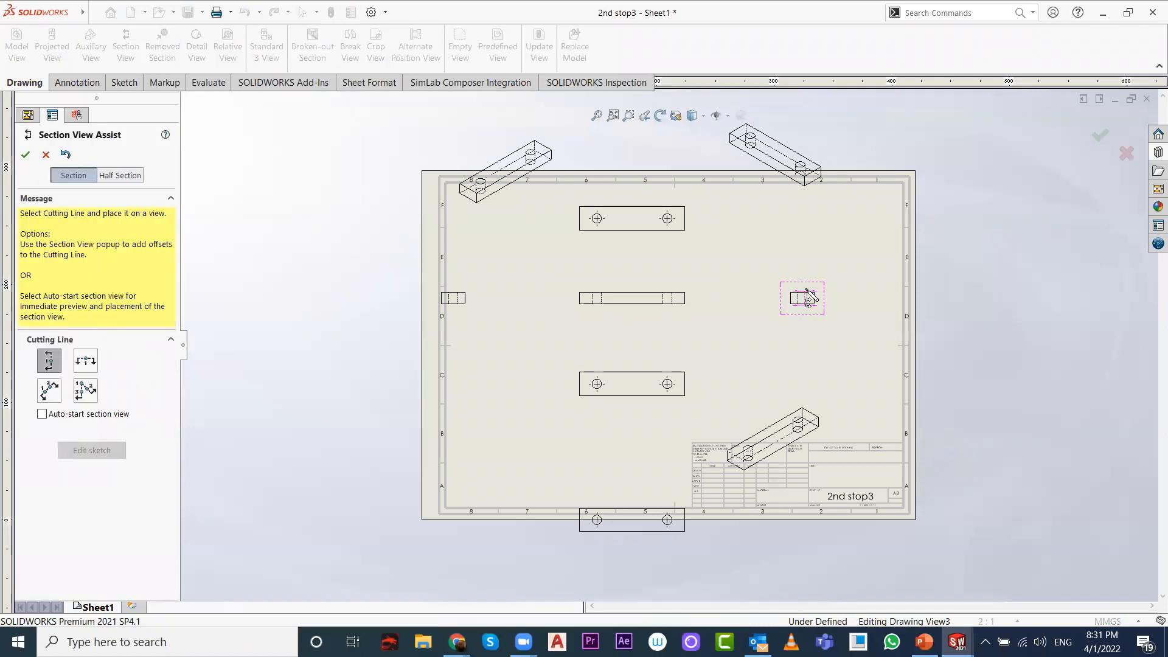
Step: Cut section A-A vertically through the right-side view and place it to its right
{"action": "scroll", "coordinate": [799, 301], "scroll_direction": "down", "scroll_amount": 3}
{"action": "left_click", "coordinate": [797, 301]}
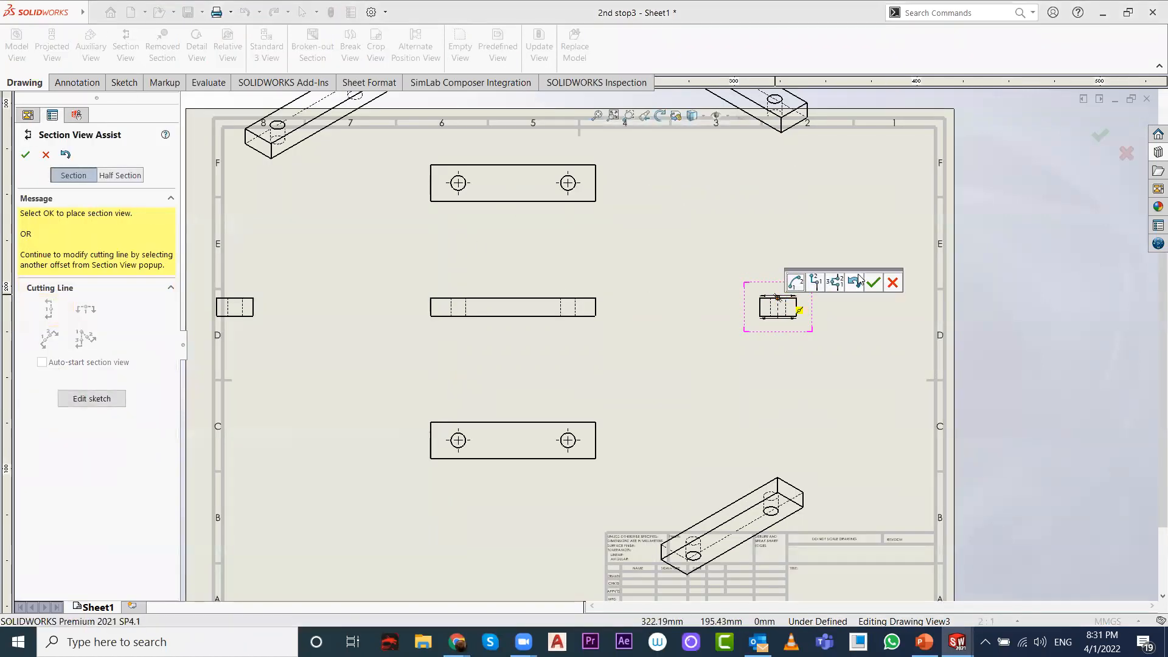
{"action": "left_click", "coordinate": [876, 281]}
{"action": "left_click", "coordinate": [921, 237]}
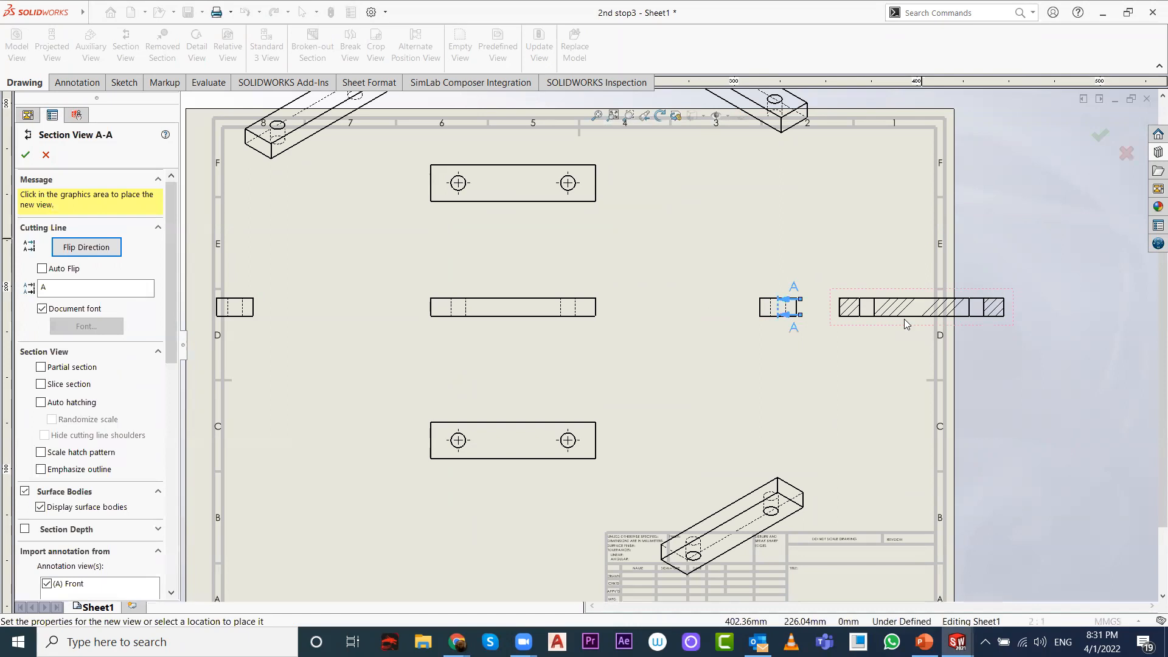
{"action": "left_click", "coordinate": [25, 155]}
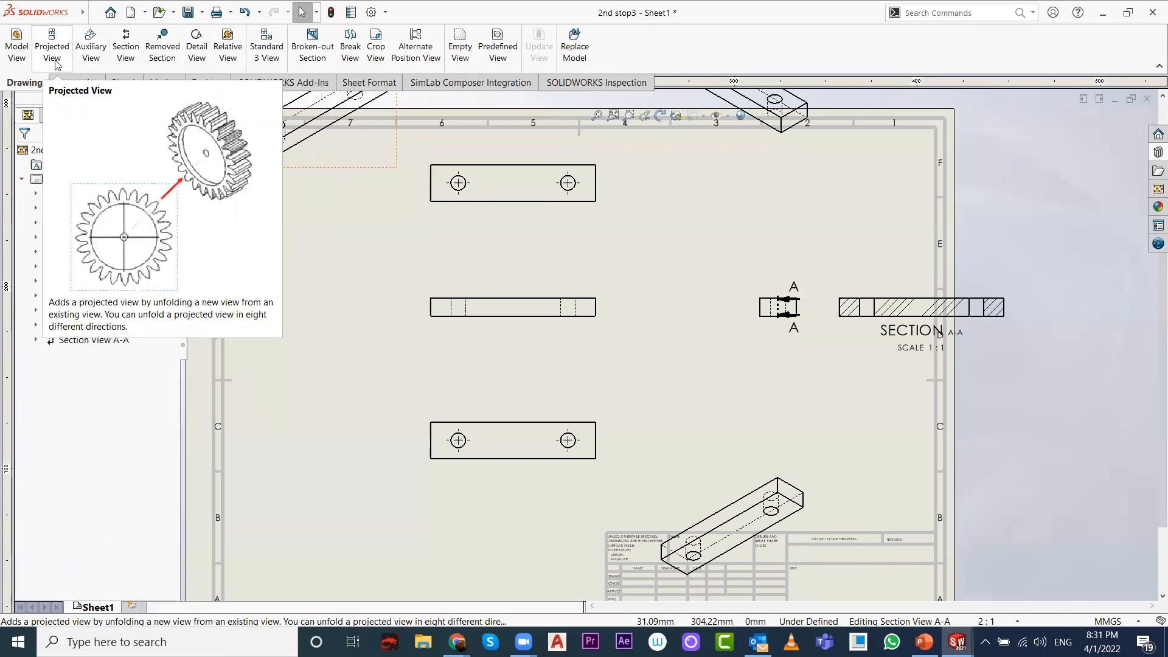
Step: Circle the left end of section A-A and place detail view B above the section
{"action": "left_click", "coordinate": [198, 58]}
{"action": "scroll", "coordinate": [791, 316], "scroll_direction": "down", "scroll_amount": 4}
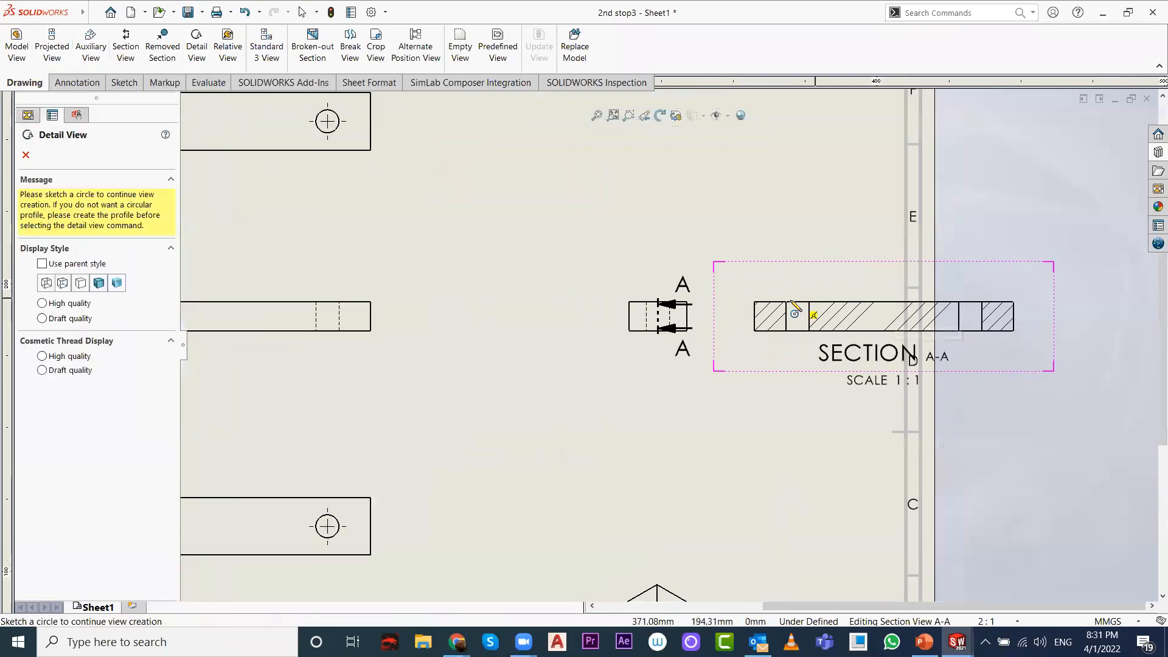
{"action": "left_click", "coordinate": [790, 309]}
{"action": "left_click", "coordinate": [812, 281]}
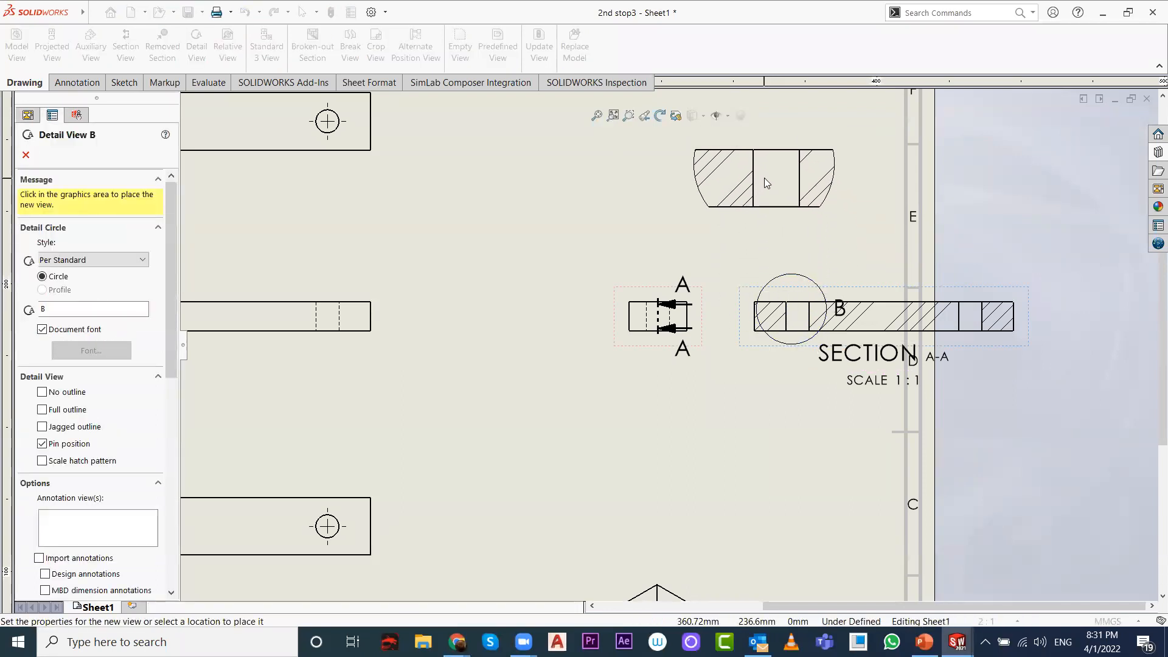
{"action": "left_click", "coordinate": [652, 177]}
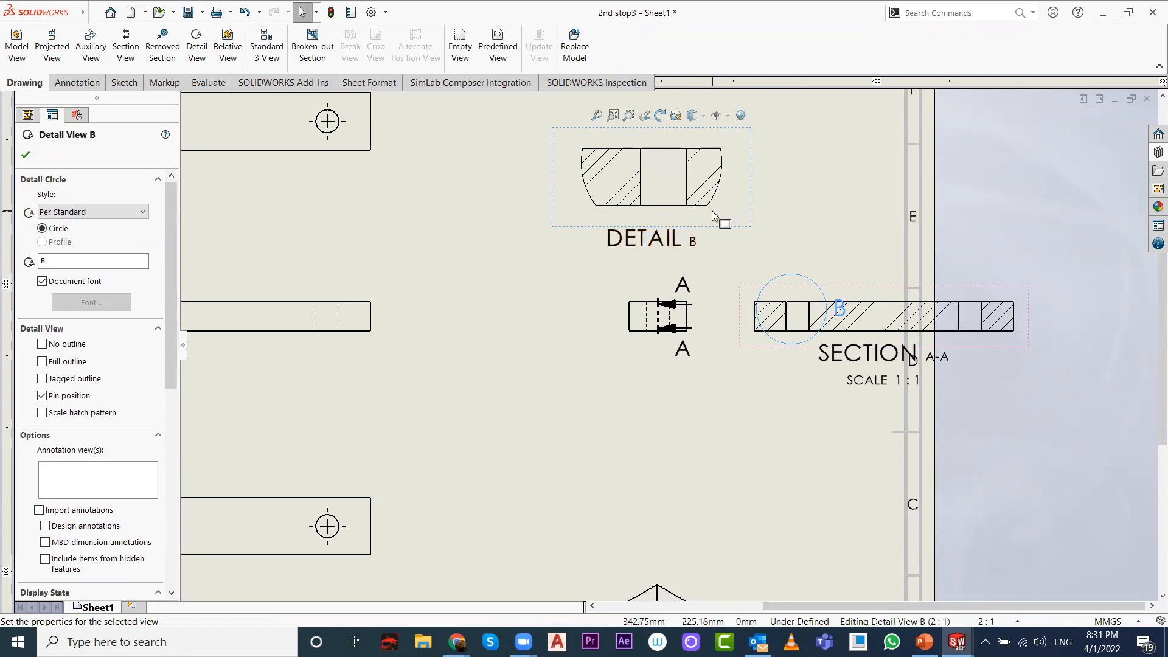
{"action": "scroll", "coordinate": [602, 180], "scroll_direction": "up", "scroll_amount": 5}
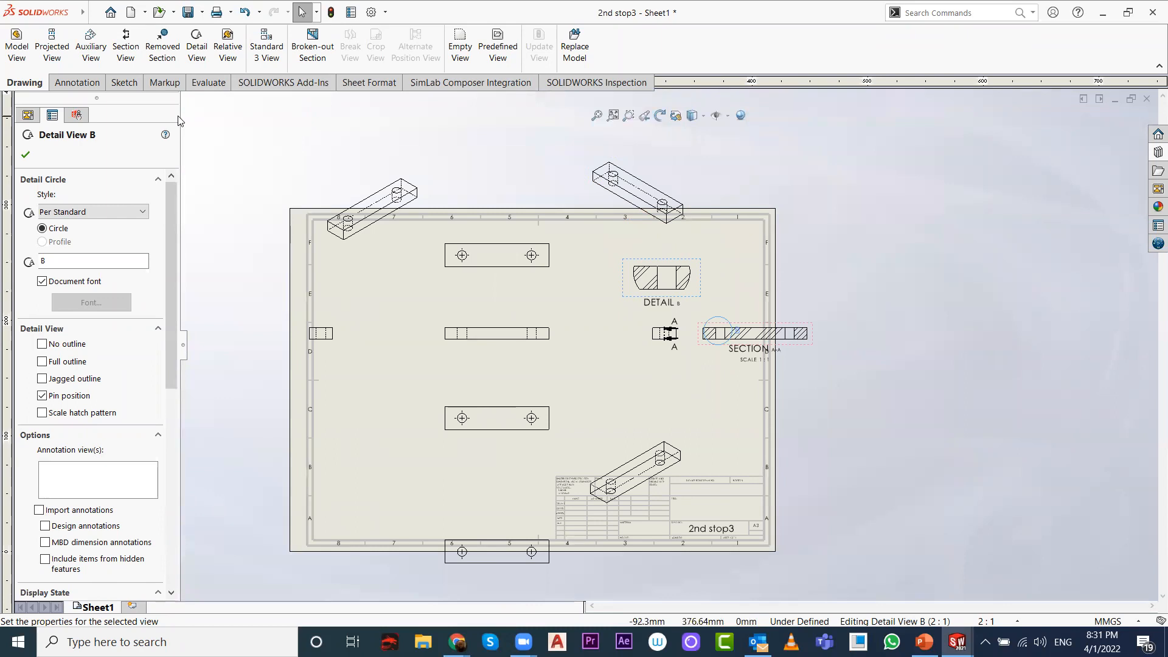
Step: Delete all annotations and drawing views from the sheet, confirming the view deletion
{"action": "left_click", "coordinate": [562, 297]}
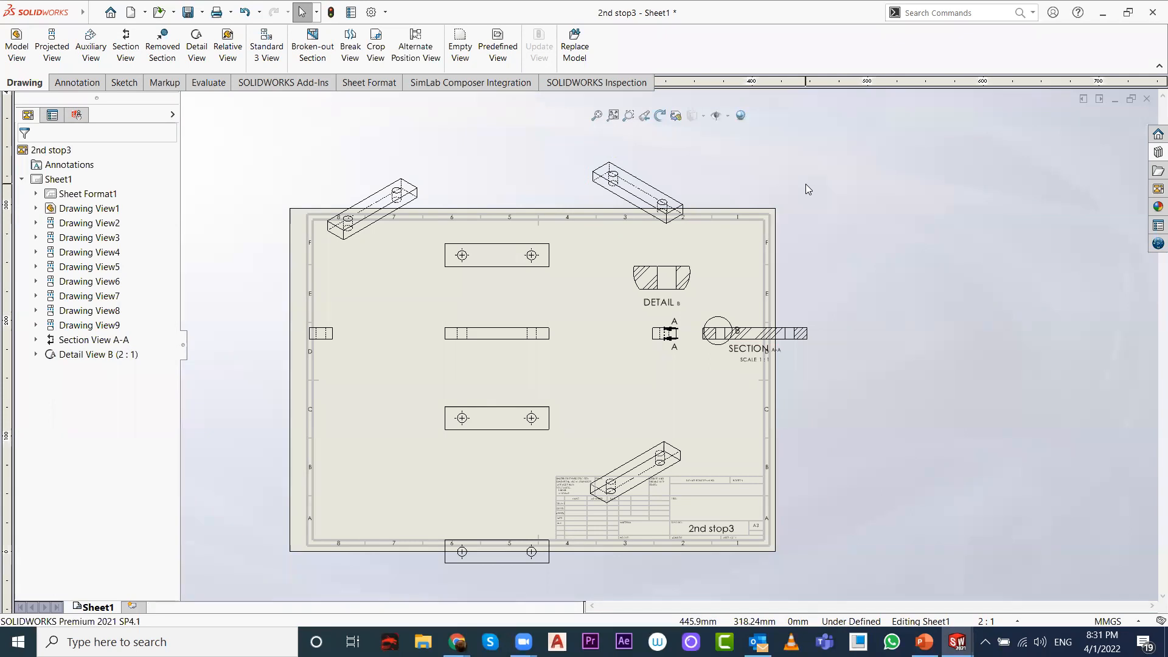
{"action": "mouse_move", "coordinate": [871, 148]}
{"action": "left_mouse_down"}
{"action": "mouse_move", "coordinate": [288, 547]}
{"action": "mouse_move", "coordinate": [268, 577]}
{"action": "left_mouse_up"}
{"action": "key", "text": "Delete"}
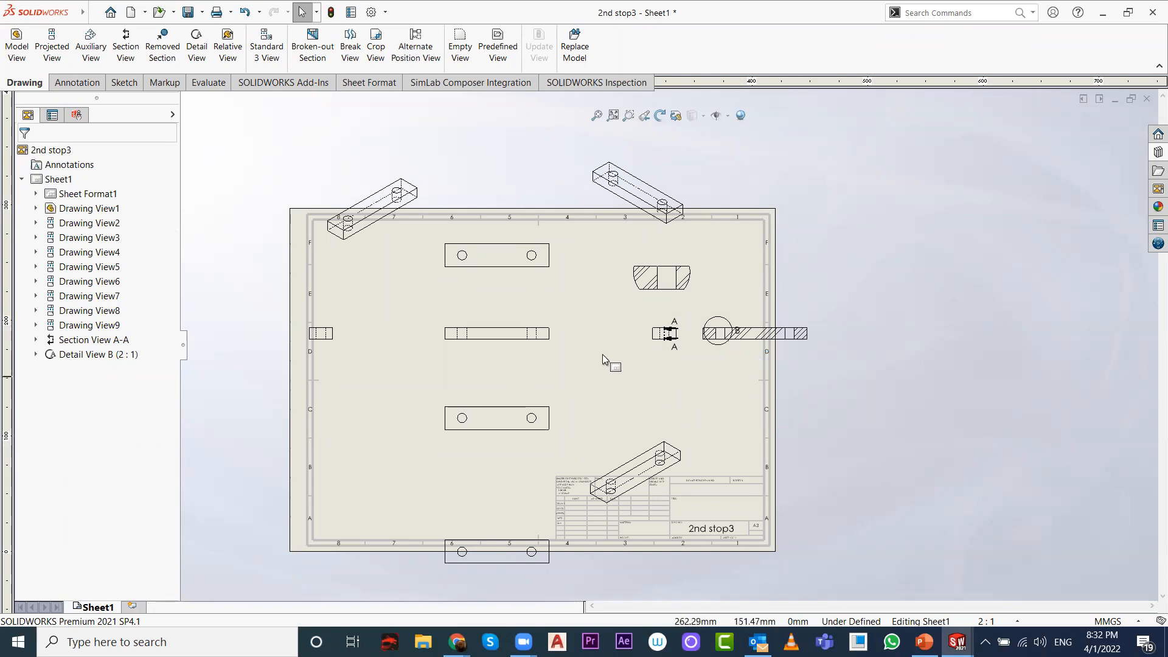
{"action": "key", "text": "ctrl+a"}
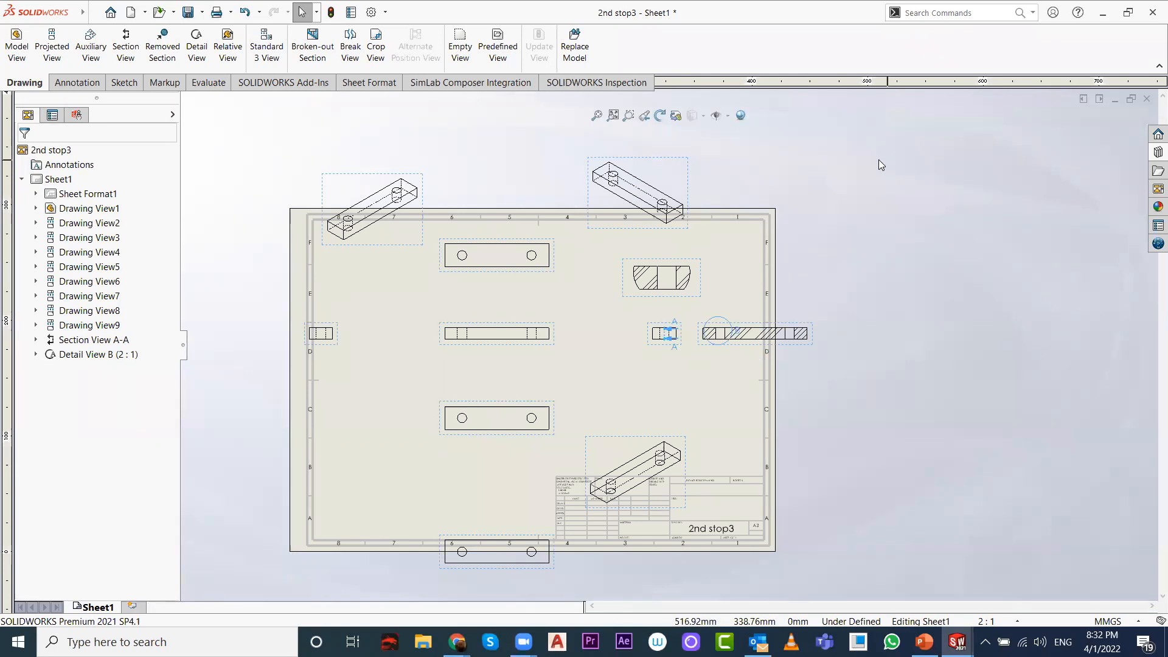
{"action": "key", "text": "Delete"}
{"action": "left_click", "coordinate": [682, 287]}
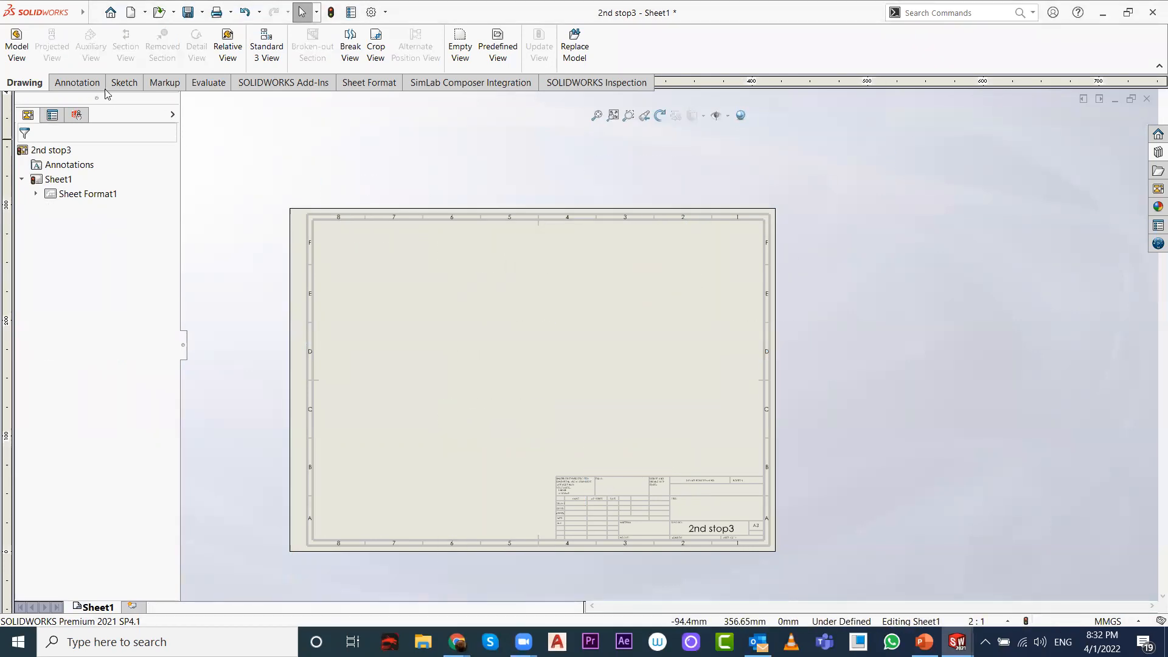
Step: Draw an open zigzag chain of 13 connected sketch lines across the empty sheet
{"action": "left_click", "coordinate": [124, 82]}
{"action": "left_click", "coordinate": [81, 32]}
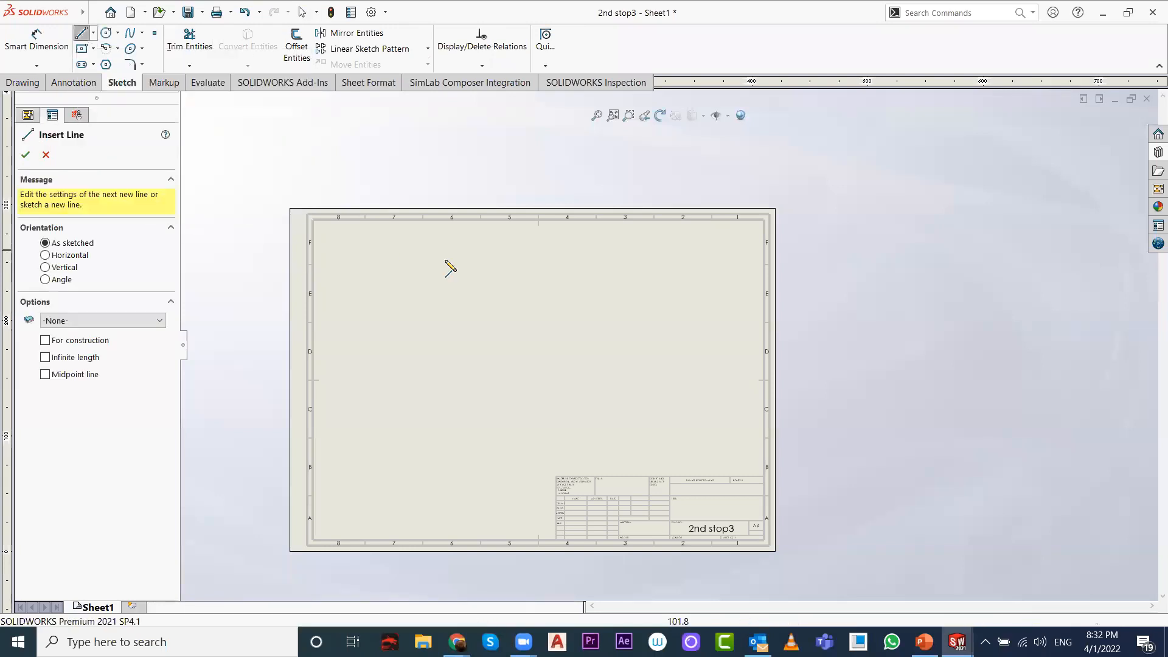
{"action": "left_click", "coordinate": [387, 365]}
{"action": "left_click", "coordinate": [481, 314]}
{"action": "left_click", "coordinate": [481, 369]}
{"action": "left_click", "coordinate": [578, 376]}
{"action": "left_click", "coordinate": [596, 304]}
{"action": "left_click", "coordinate": [664, 331]}
{"action": "left_click", "coordinate": [669, 414]}
{"action": "left_click", "coordinate": [746, 386]}
{"action": "left_click", "coordinate": [738, 281]}
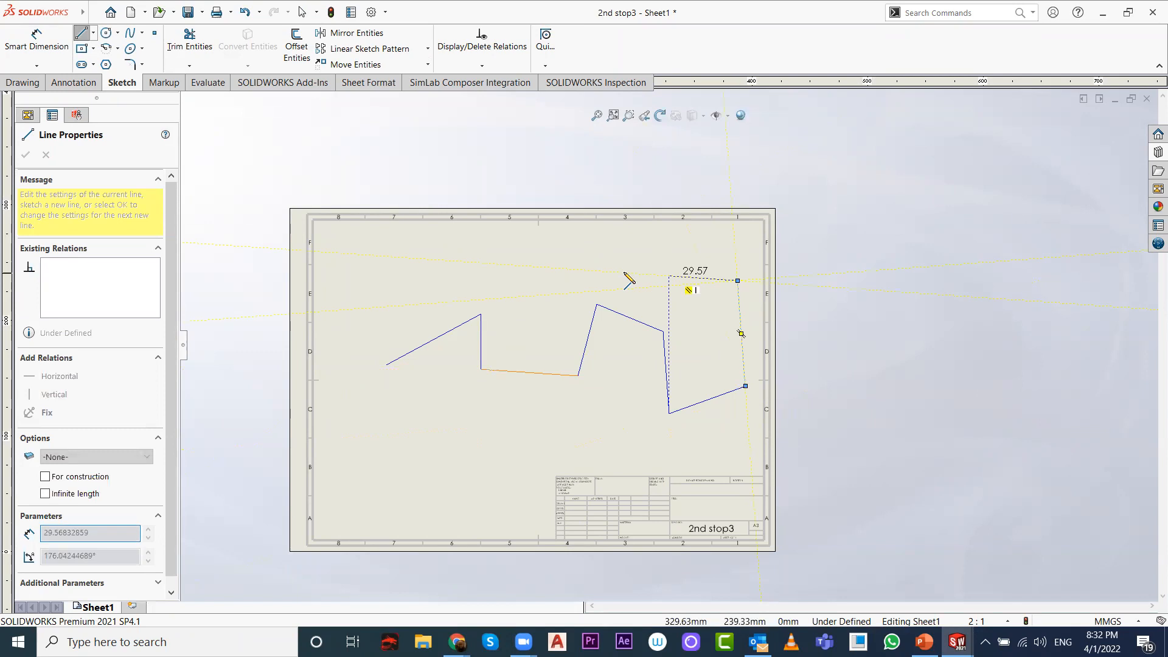
{"action": "left_click", "coordinate": [386, 269]}
{"action": "left_click", "coordinate": [351, 317]}
{"action": "left_click", "coordinate": [348, 408]}
{"action": "left_click", "coordinate": [424, 454]}
{"action": "left_click", "coordinate": [468, 471]}
{"action": "key", "text": "Escape"}
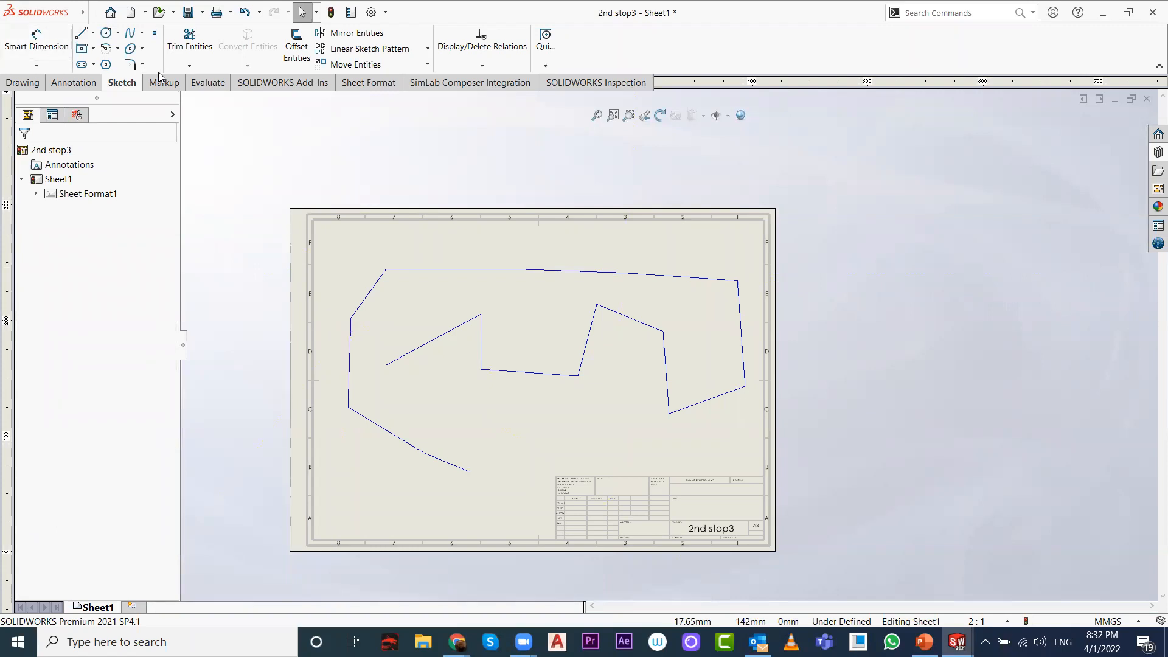
Step: Place a note reading 'fdzbzfdnbzvcb' near the sheet's top-left, above the sketched lines
{"action": "left_click", "coordinate": [69, 84]}
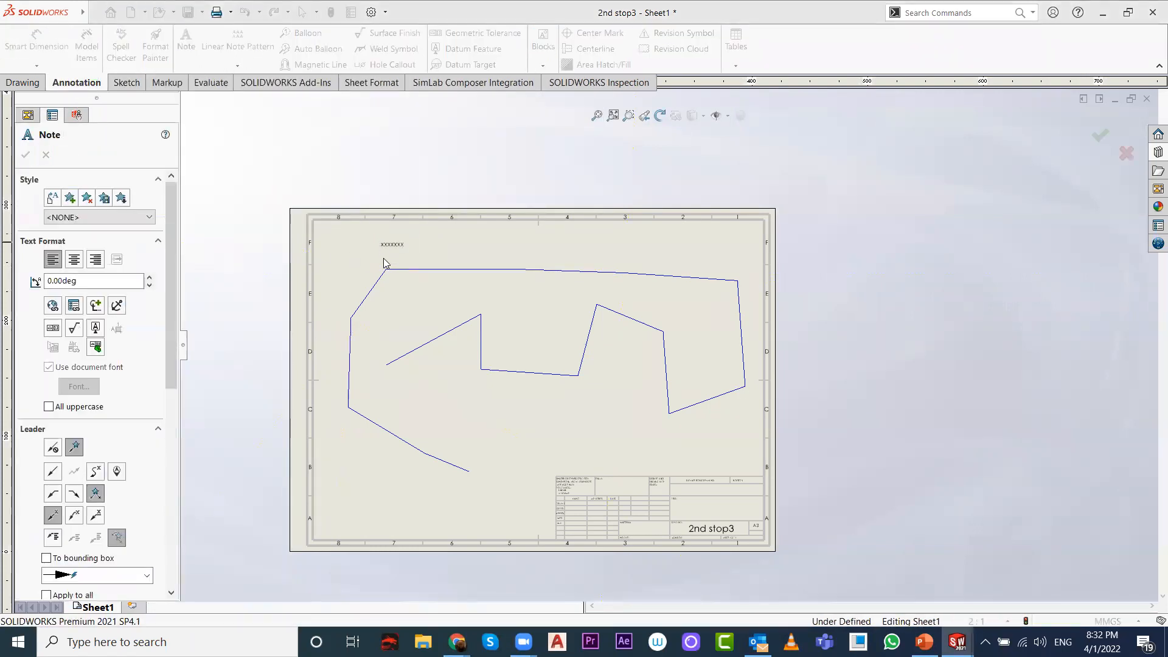
{"action": "left_click", "coordinate": [383, 247]}
{"action": "type", "text": "fdzbzfdnbzvcb"}
{"action": "key", "text": "Escape"}
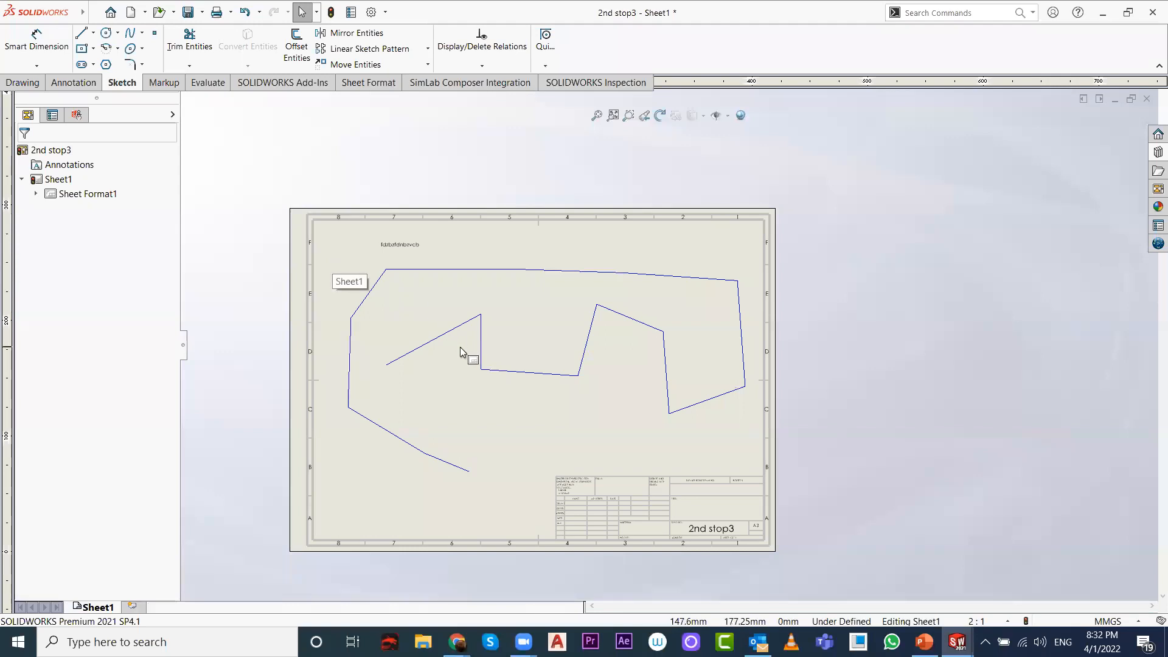
{"action": "scroll", "coordinate": [723, 522], "scroll_direction": "down", "scroll_amount": 1}
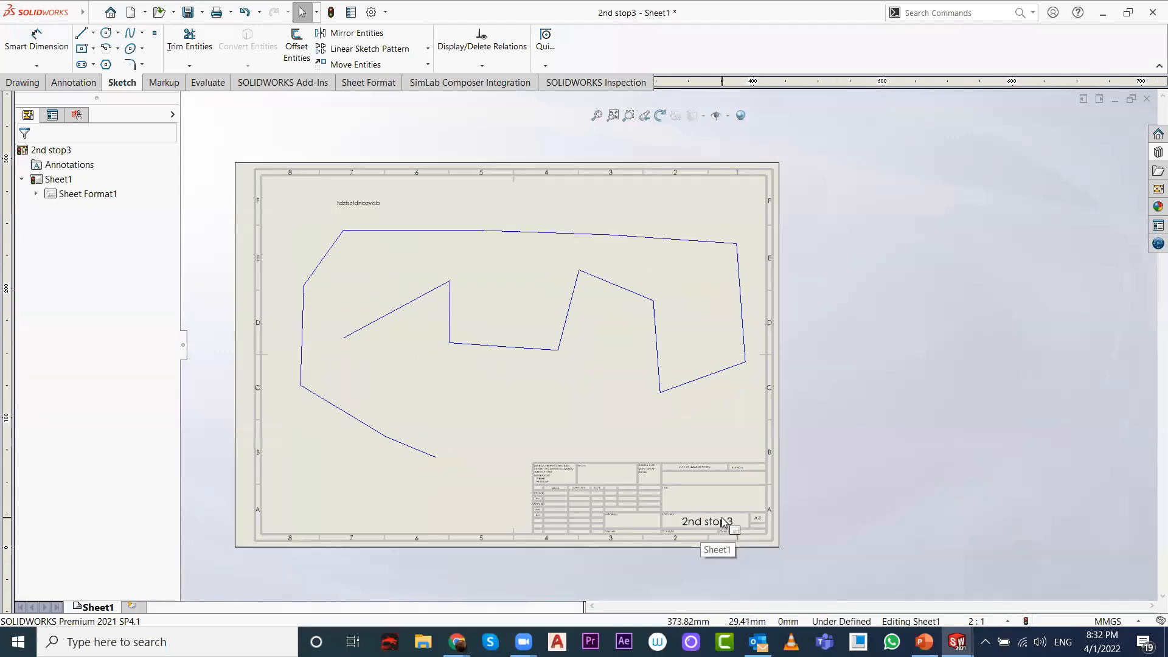
{"action": "scroll", "coordinate": [723, 522], "scroll_direction": "down", "scroll_amount": 2}
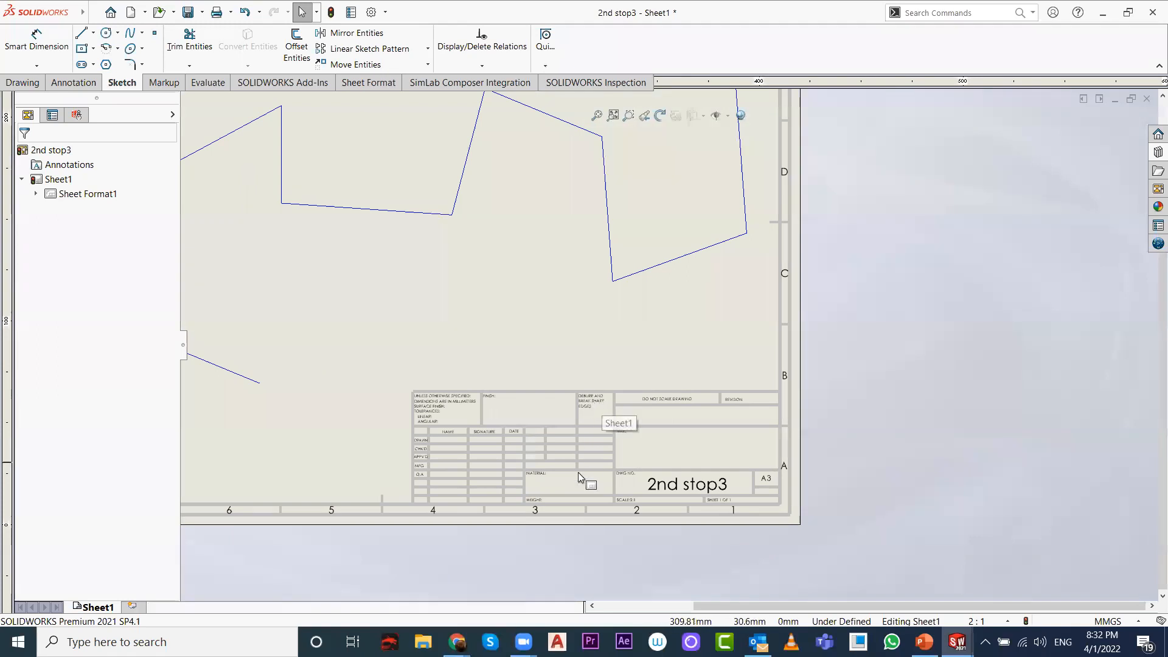
{"action": "scroll", "coordinate": [572, 439], "scroll_direction": "up", "scroll_amount": 2}
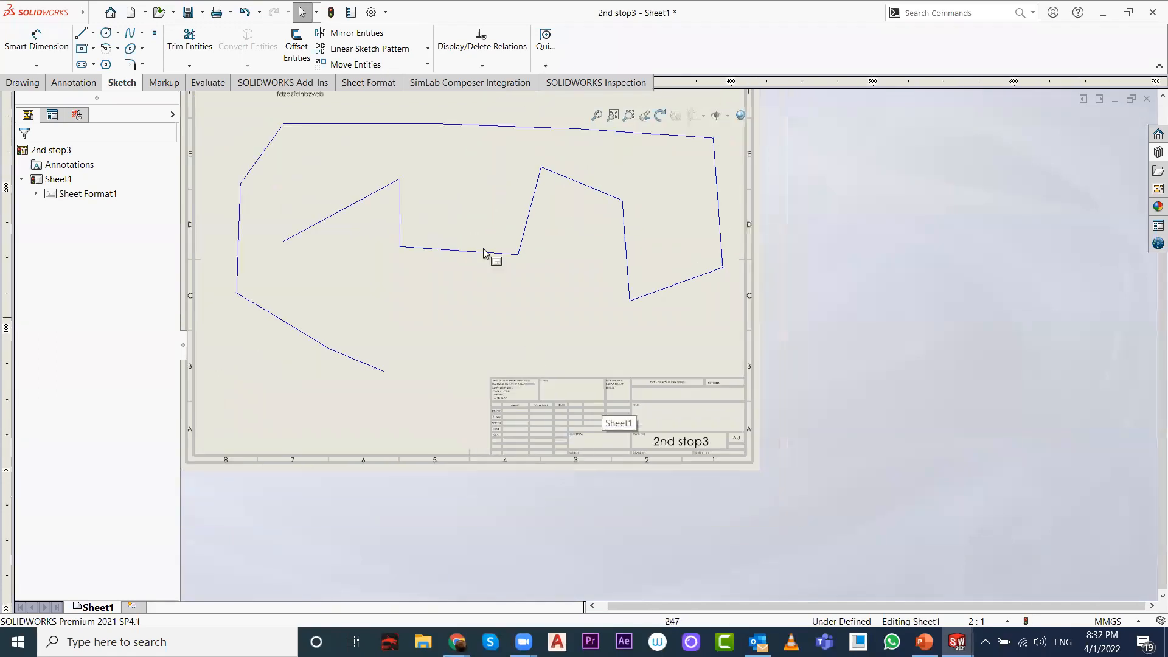
Step: Enter Edit Sheet Format from the Sheet Format tools and zoom around the title block
{"action": "left_click", "coordinate": [388, 88]}
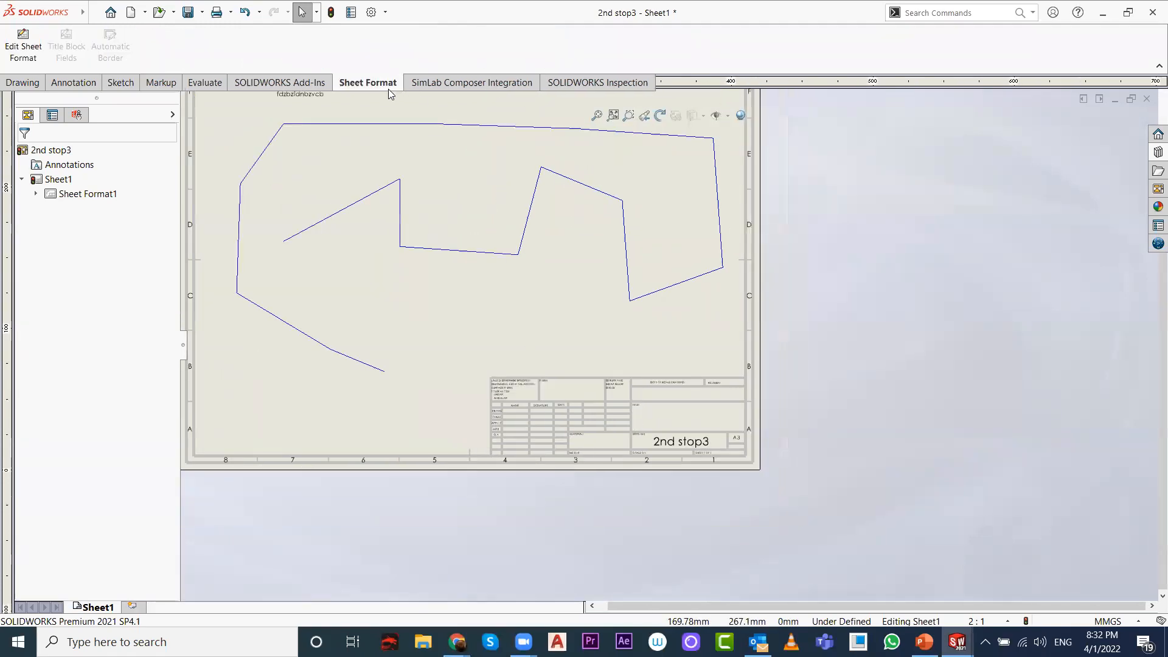
{"action": "left_click", "coordinate": [27, 62]}
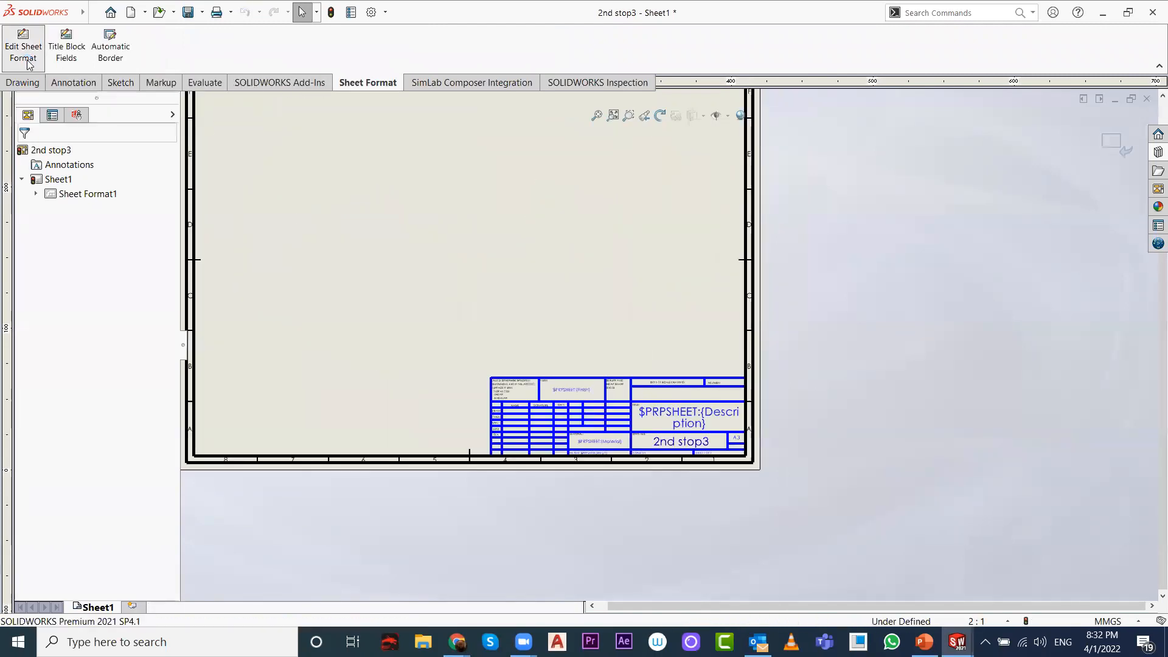
{"action": "scroll", "coordinate": [718, 487], "scroll_direction": "down", "scroll_amount": 1}
{"action": "scroll", "coordinate": [664, 291], "scroll_direction": "up", "scroll_amount": 4}
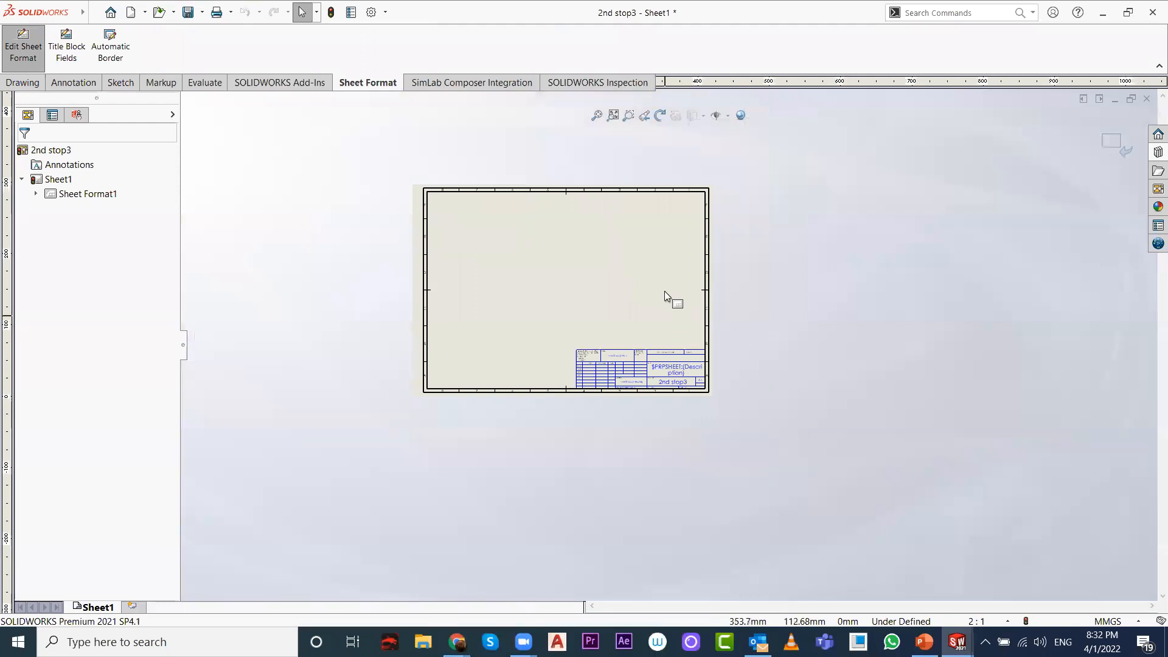
{"action": "scroll", "coordinate": [663, 364], "scroll_direction": "down", "scroll_amount": 2}
{"action": "scroll", "coordinate": [632, 316], "scroll_direction": "down", "scroll_amount": 1}
{"action": "scroll", "coordinate": [631, 316], "scroll_direction": "up", "scroll_amount": 2}
{"action": "scroll", "coordinate": [602, 243], "scroll_direction": "down", "scroll_amount": 1}
{"action": "scroll", "coordinate": [659, 371], "scroll_direction": "down", "scroll_amount": 1}
{"action": "scroll", "coordinate": [658, 371], "scroll_direction": "up", "scroll_amount": 1}
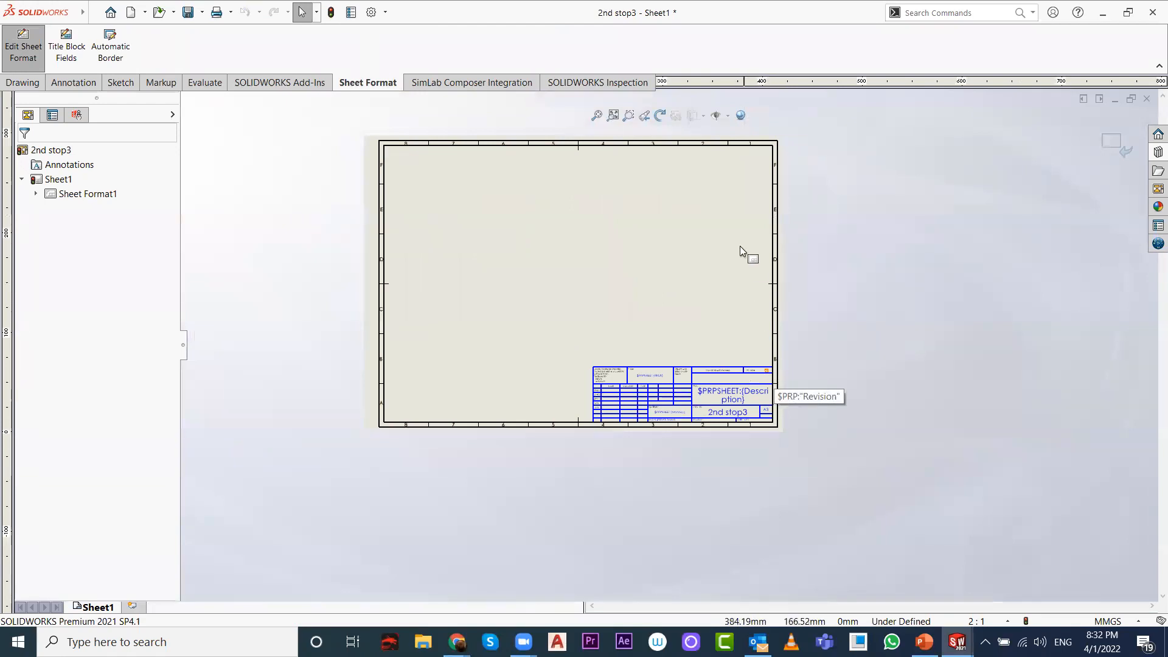
Step: Leave sheet format editing and try box-selecting the title block on the sheet
{"action": "left_click", "coordinate": [1112, 144]}
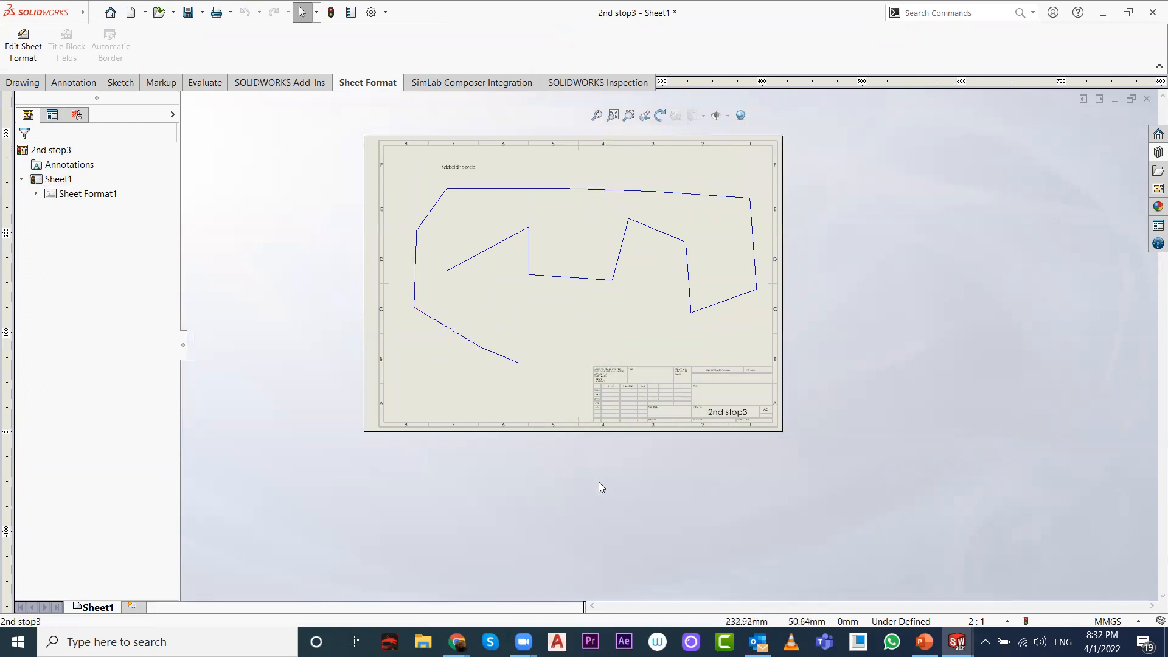
{"action": "left_click_drag", "start_coordinate": [835, 340], "coordinate": [589, 491]}
{"action": "left_click", "coordinate": [714, 371]}
{"action": "left_click_drag", "start_coordinate": [724, 364], "coordinate": [573, 485]}
{"action": "left_click_drag", "start_coordinate": [747, 380], "coordinate": [568, 478]}
{"action": "left_click_drag", "start_coordinate": [741, 349], "coordinate": [624, 455]}
{"action": "left_click_drag", "start_coordinate": [706, 385], "coordinate": [465, 505]}
{"action": "left_click_drag", "start_coordinate": [731, 371], "coordinate": [490, 514]}
Step: Reopen Edit Sheet Format so the title block fields become editable
{"action": "left_click", "coordinate": [23, 49]}
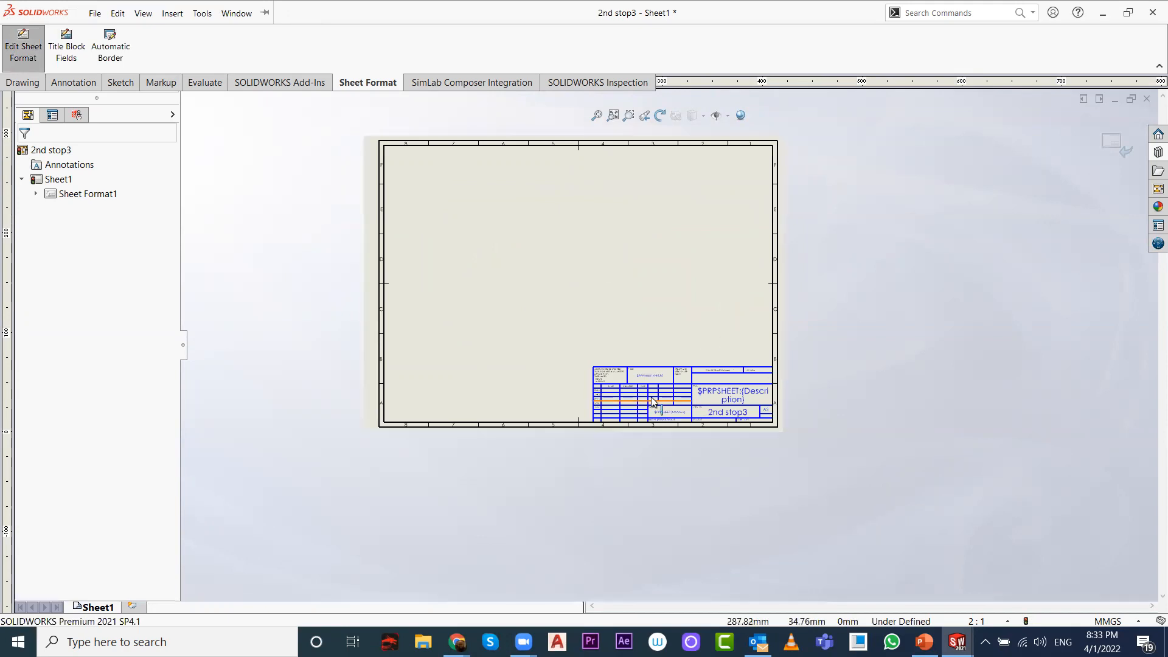
{"action": "scroll", "coordinate": [708, 388], "scroll_direction": "down", "scroll_amount": 5}
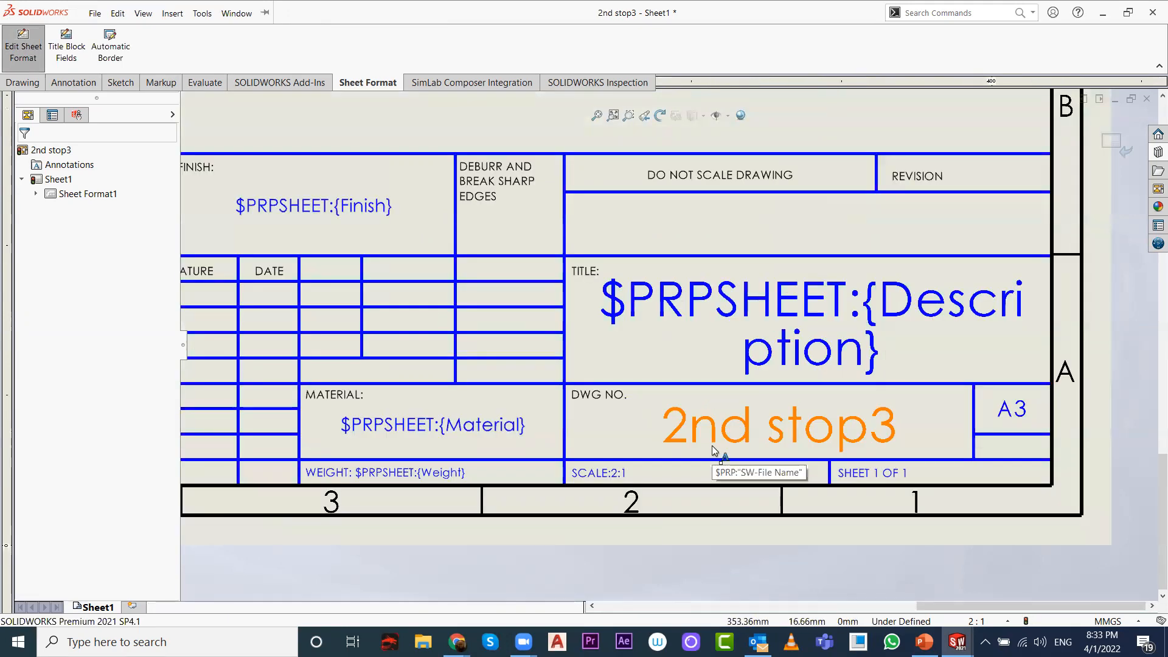
{"action": "scroll", "coordinate": [559, 439], "scroll_direction": "up", "scroll_amount": 1}
{"action": "scroll", "coordinate": [559, 439], "scroll_direction": "up", "scroll_amount": 2}
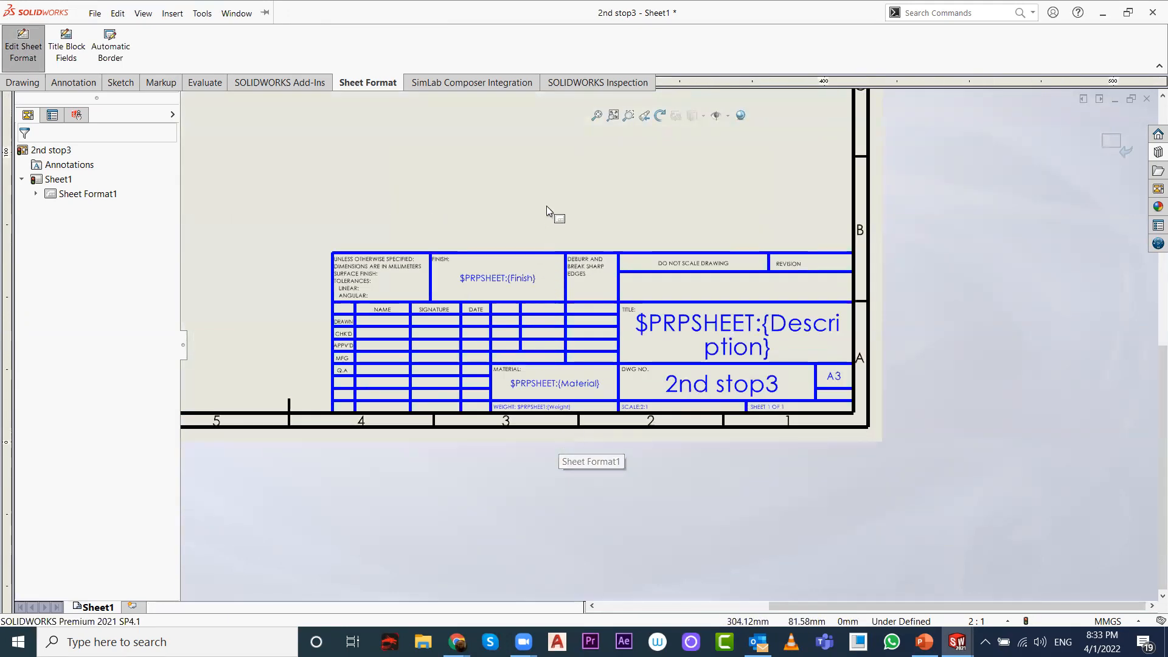
Step: Add a note with the author's full name near the centre of the sheet format
{"action": "left_click", "coordinate": [72, 83]}
{"action": "left_click", "coordinate": [186, 43]}
{"action": "scroll", "coordinate": [517, 207], "scroll_direction": "up", "scroll_amount": 3}
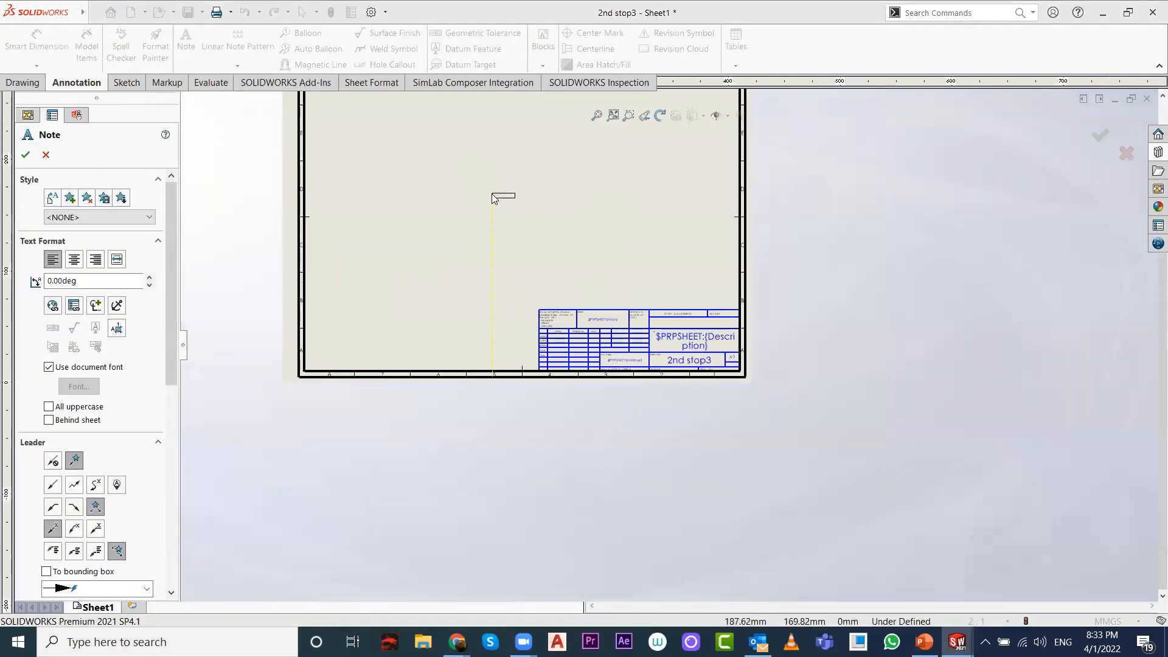
{"action": "left_click", "coordinate": [496, 195]}
{"action": "type", "text": "AHMED HAMDY"}
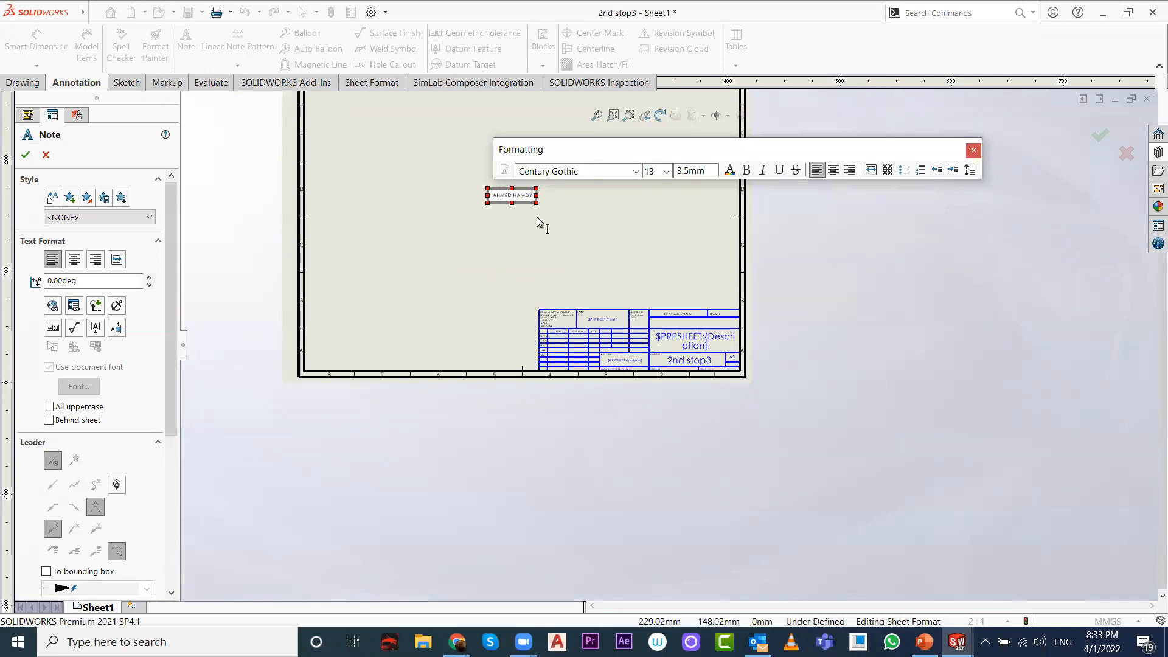
{"action": "left_click", "coordinate": [611, 229]}
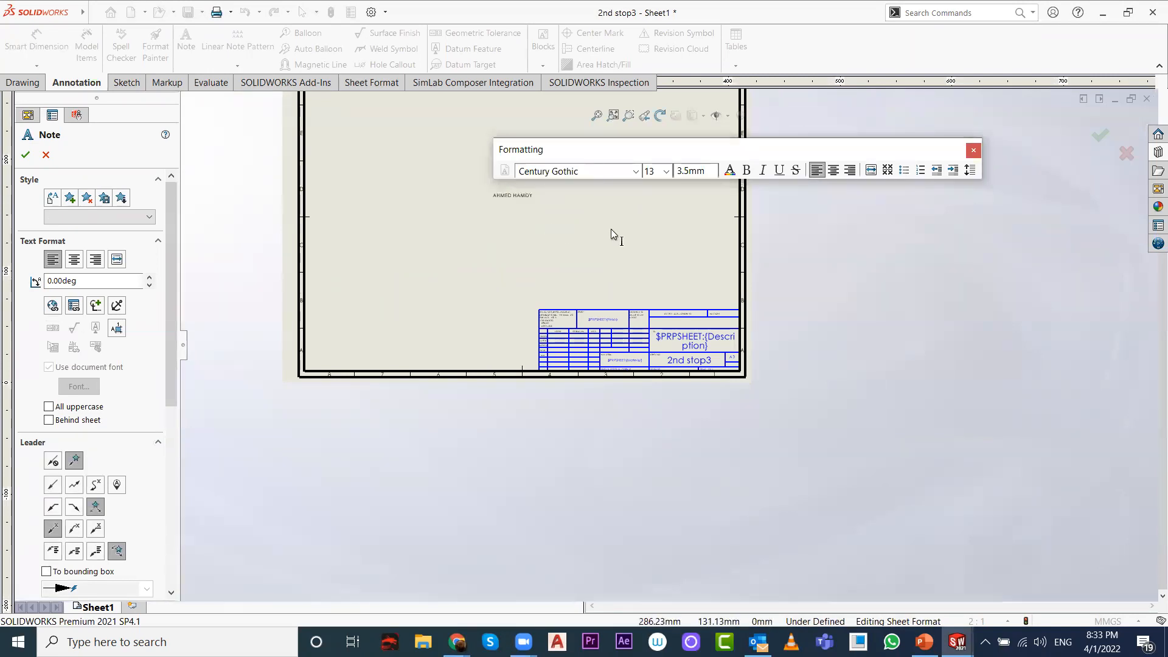
{"action": "left_click", "coordinate": [1096, 134]}
Step: Return to sheet editing and try box-selecting the name note
{"action": "left_click", "coordinate": [1099, 134]}
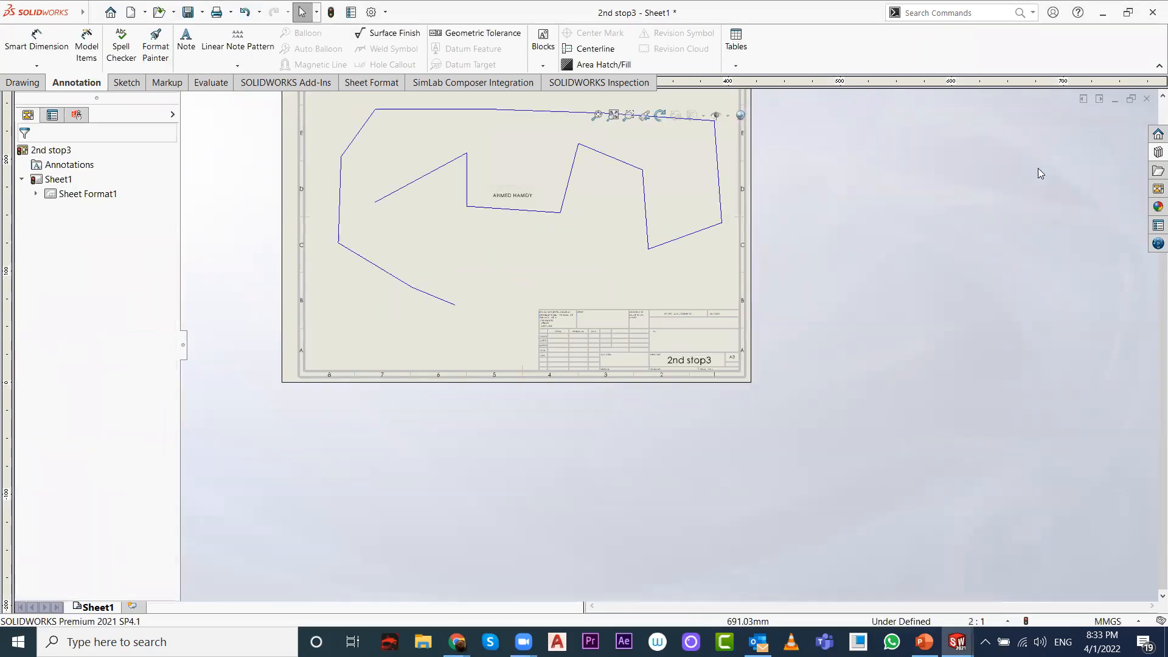
{"action": "scroll", "coordinate": [515, 197], "scroll_direction": "down", "scroll_amount": 3}
{"action": "scroll", "coordinate": [565, 218], "scroll_direction": "down", "scroll_amount": 3}
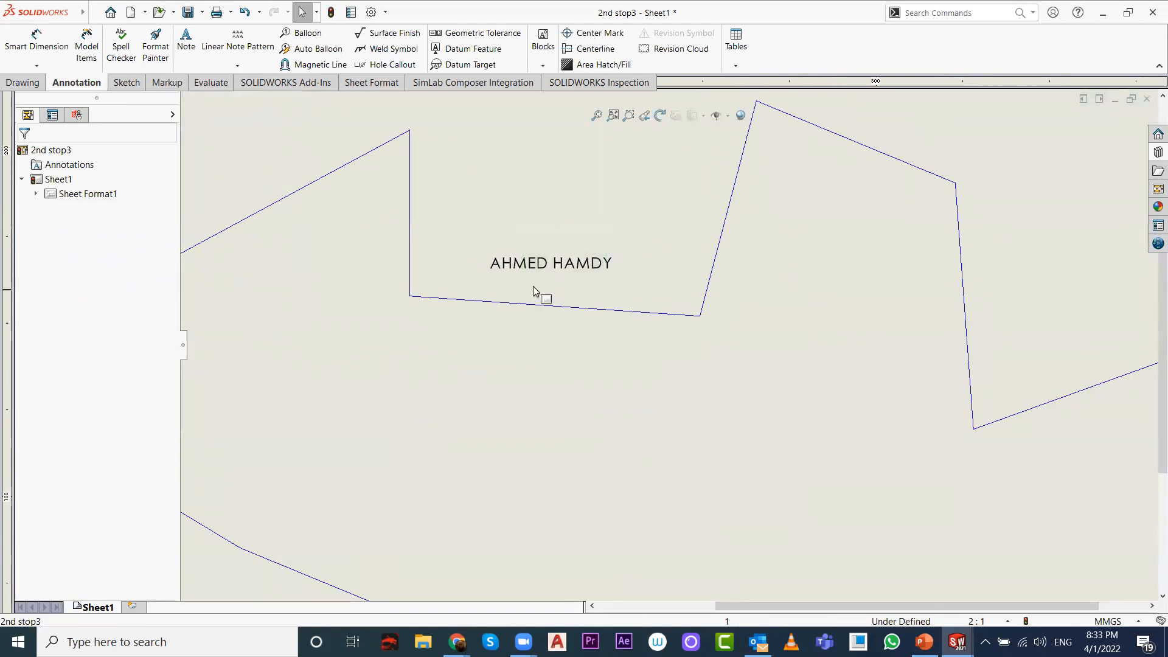
{"action": "left_click_drag", "start_coordinate": [490, 289], "coordinate": [489, 291]}
{"action": "left_click_drag", "start_coordinate": [583, 252], "coordinate": [487, 296]}
{"action": "mouse_move", "coordinate": [609, 239]}
{"action": "left_mouse_down"}
{"action": "mouse_move", "coordinate": [471, 320]}
{"action": "mouse_move", "coordinate": [427, 324]}
{"action": "left_mouse_up"}
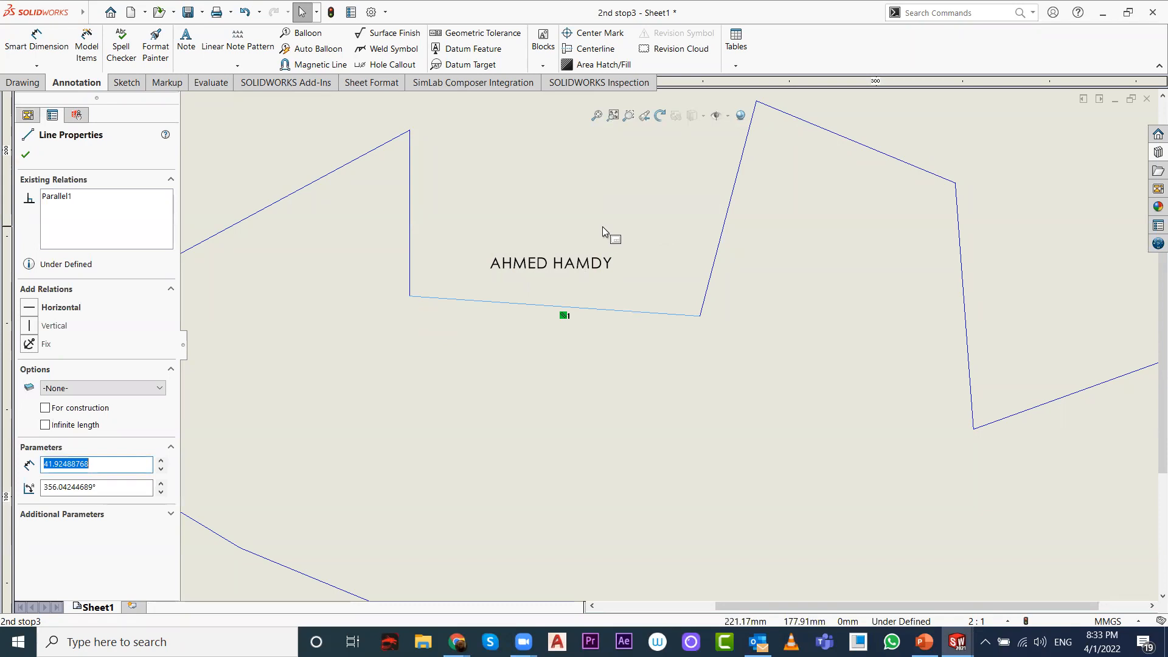
{"action": "left_click_drag", "start_coordinate": [603, 226], "coordinate": [535, 266]}
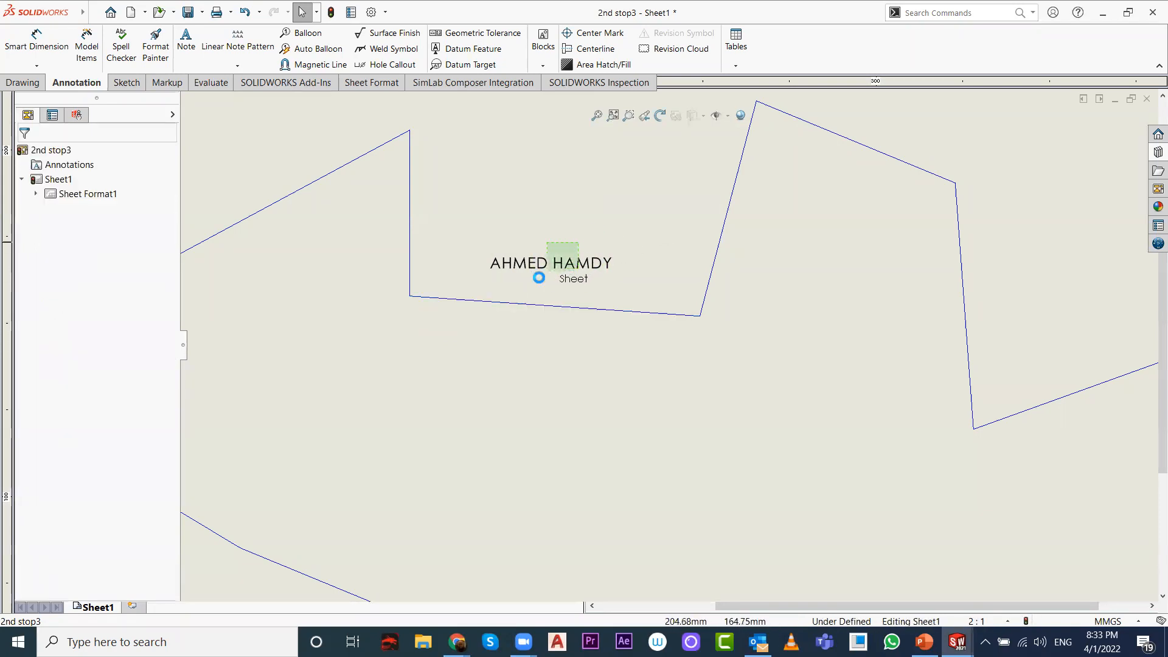
Step: Move the 'fdzbzfdnbzvcb' note so it sits just above the name note
{"action": "scroll", "coordinate": [547, 299], "scroll_direction": "up", "scroll_amount": 2}
{"action": "scroll", "coordinate": [546, 300], "scroll_direction": "up", "scroll_amount": 5}
{"action": "scroll", "coordinate": [641, 283], "scroll_direction": "down", "scroll_amount": 3}
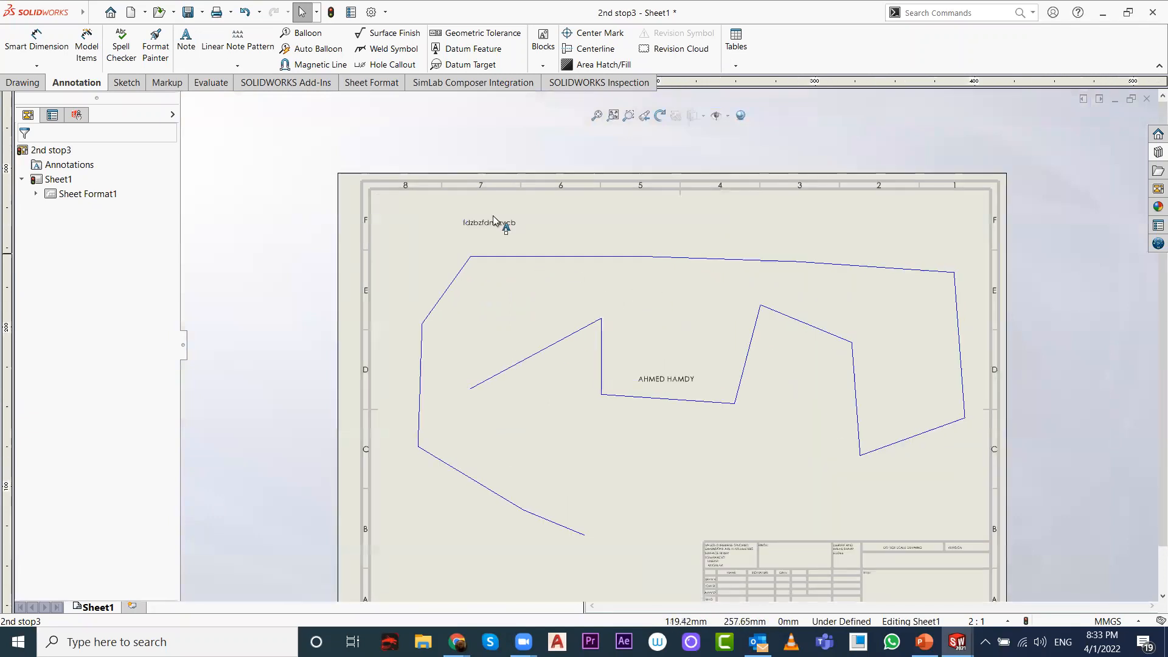
{"action": "left_click_drag", "start_coordinate": [493, 229], "coordinate": [669, 339]}
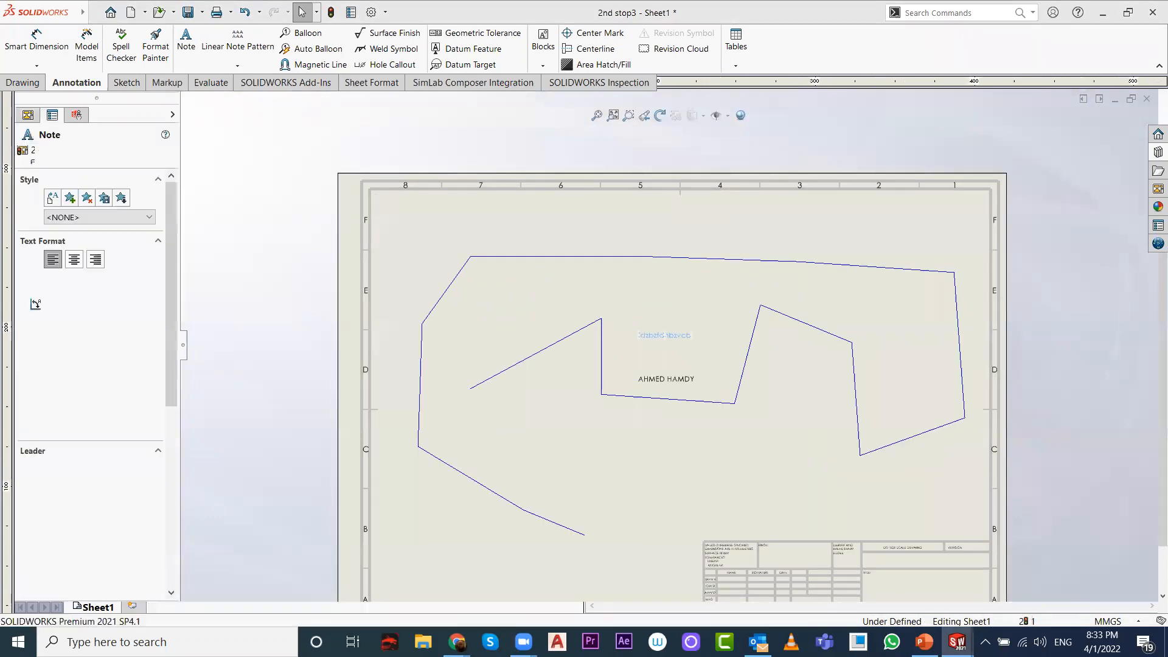
{"action": "scroll", "coordinate": [667, 344], "scroll_direction": "down", "scroll_amount": 2}
{"action": "scroll", "coordinate": [713, 381], "scroll_direction": "down", "scroll_amount": 1}
{"action": "left_click", "coordinate": [725, 365]}
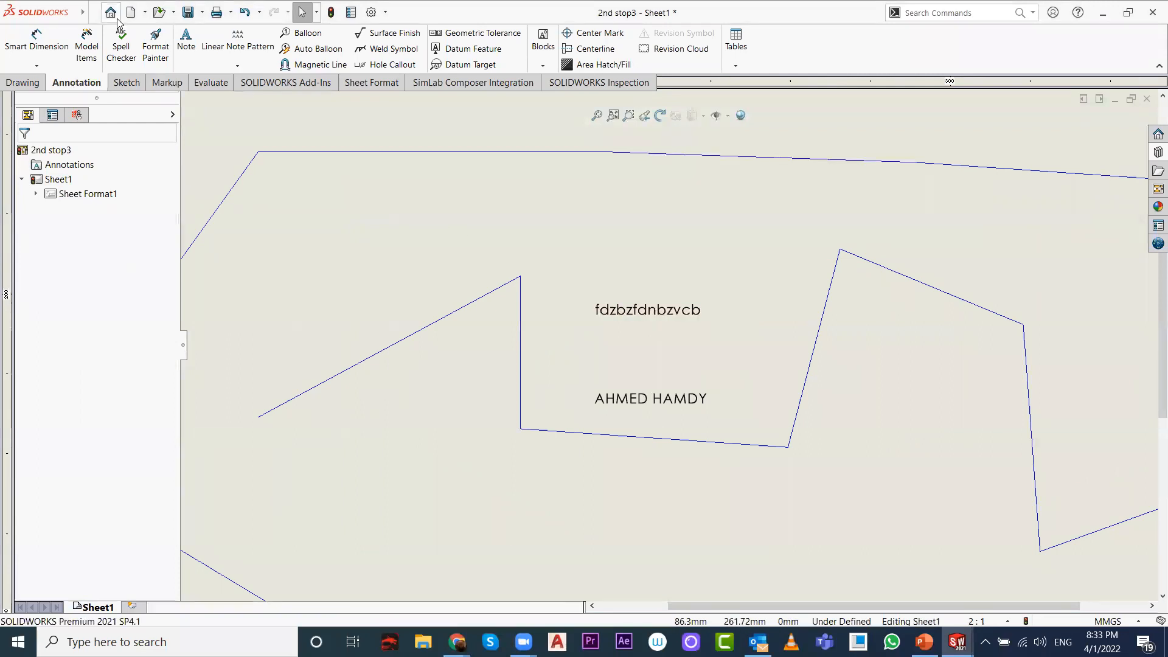
Step: Add a new note reading 'gsfxjsfjg' in the sketch's upper left
{"action": "left_click", "coordinate": [409, 206]}
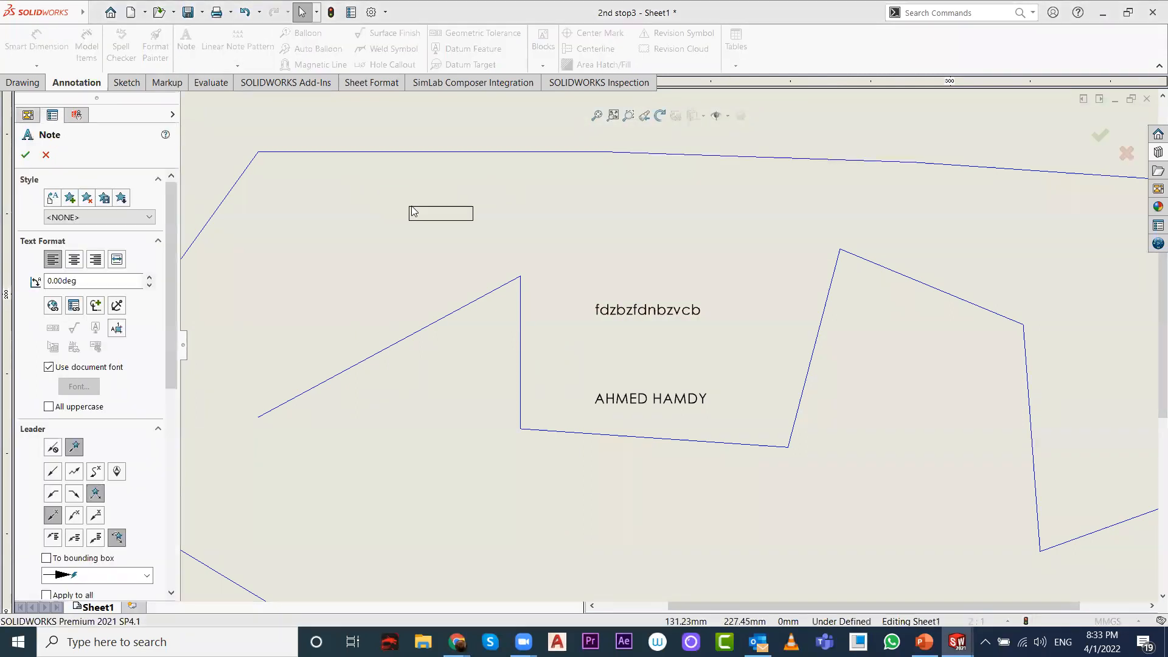
{"action": "type", "text": "gsfxjsfjg"}
{"action": "left_click", "coordinate": [540, 269]}
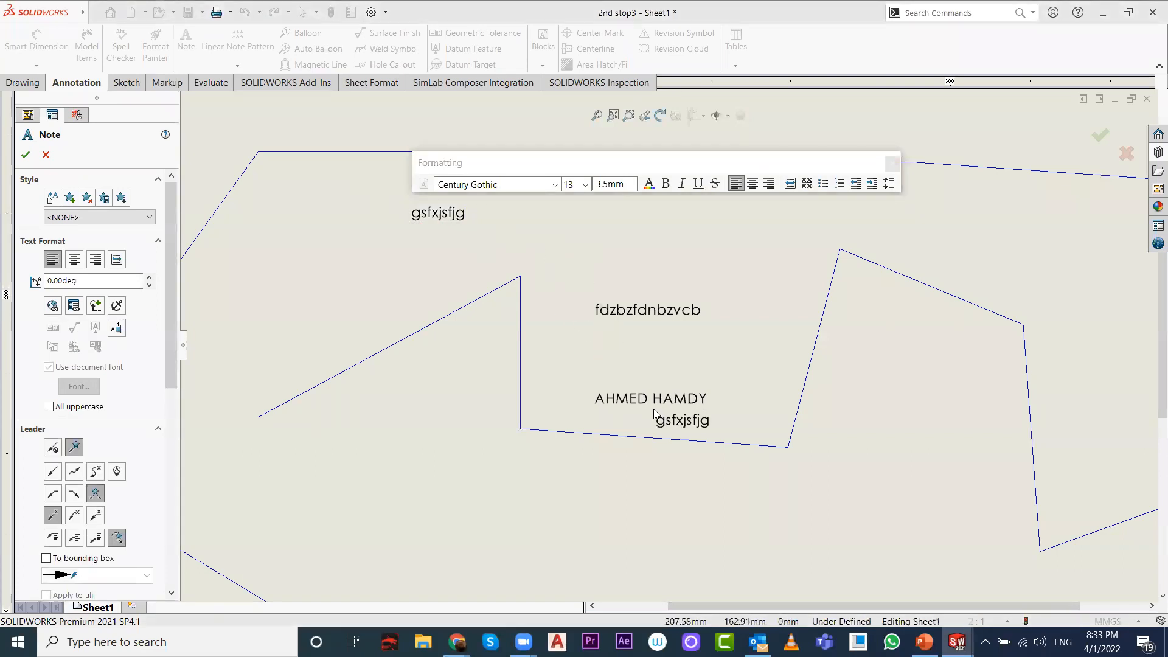
{"action": "key", "text": "Escape"}
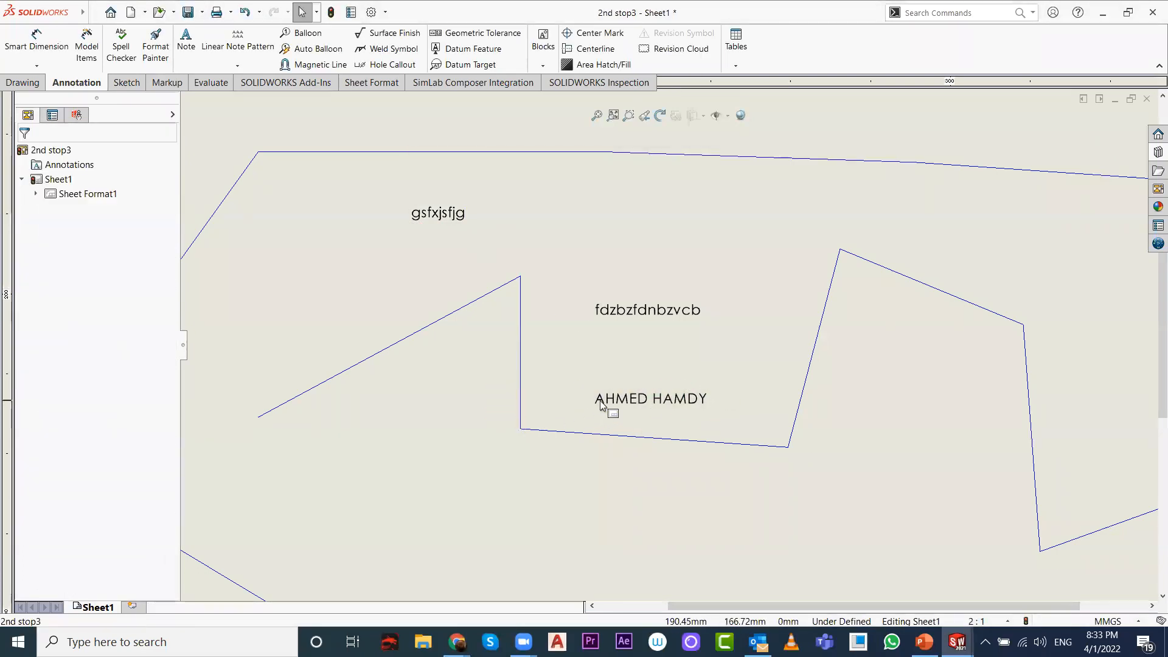
{"action": "scroll", "coordinate": [639, 429], "scroll_direction": "up", "scroll_amount": 6}
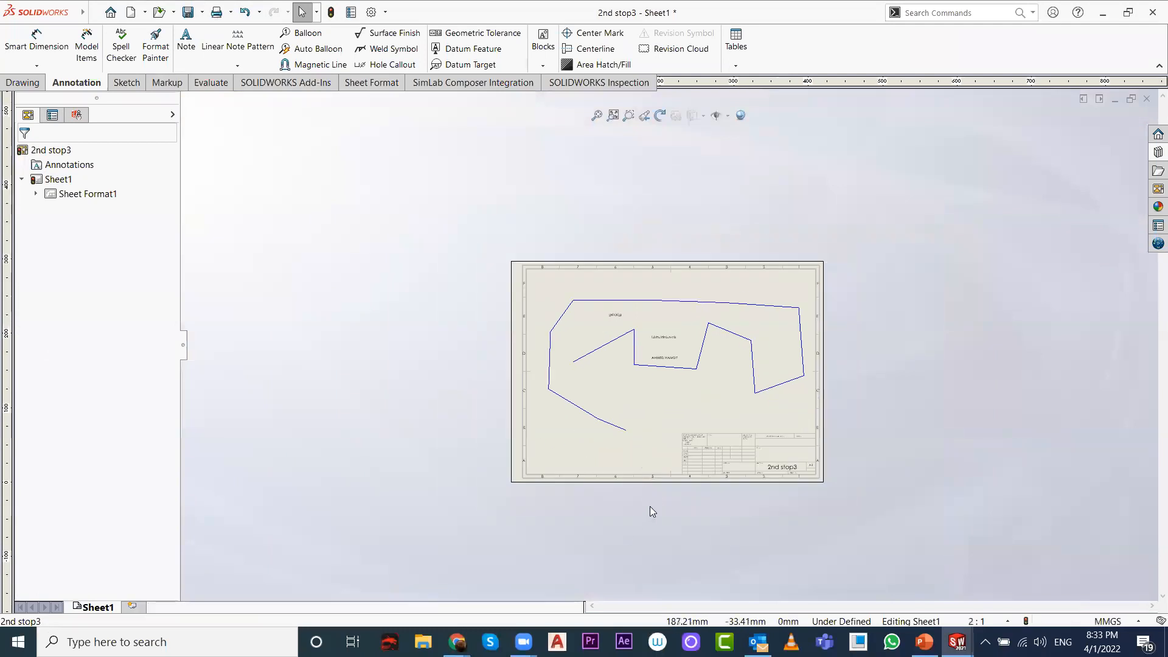
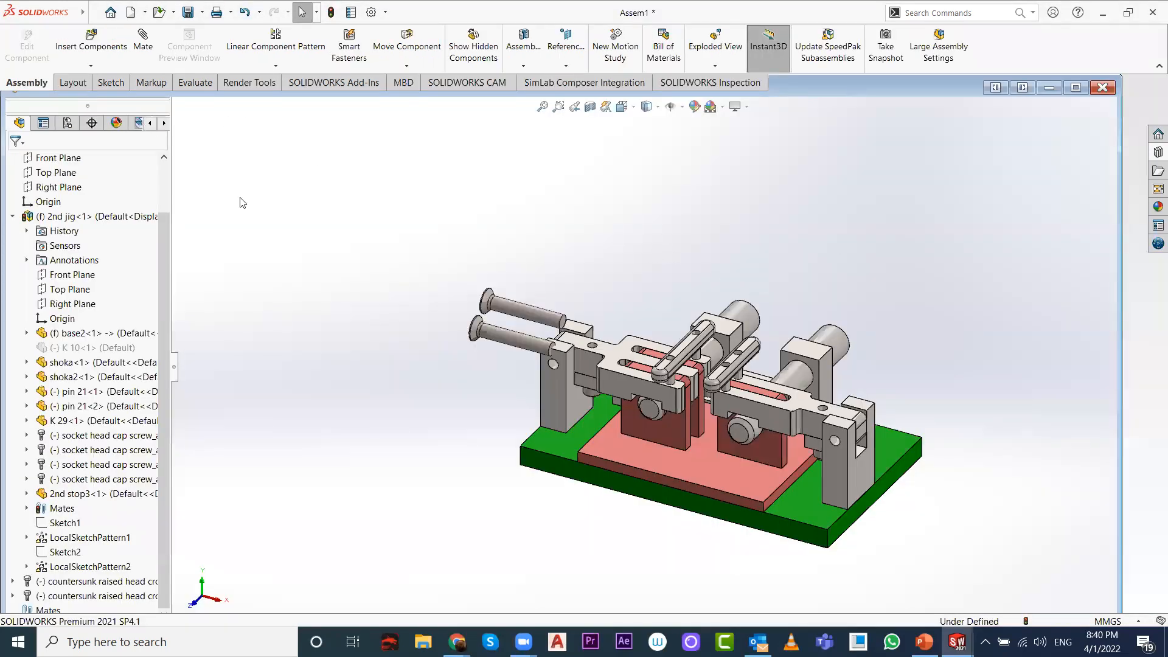
Step: Save the Assem1 welding-jig assembly, choosing to rebuild it before saving
{"action": "scroll", "coordinate": [900, 432], "scroll_direction": "down", "scroll_amount": 3}
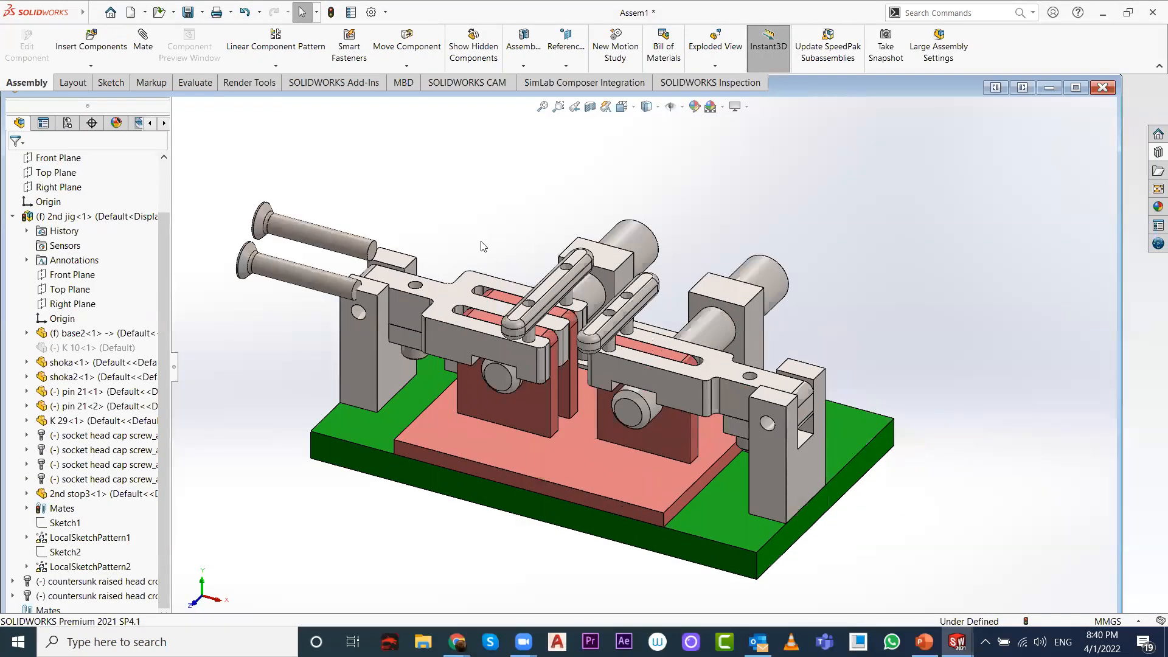
{"action": "left_click", "coordinate": [202, 18]}
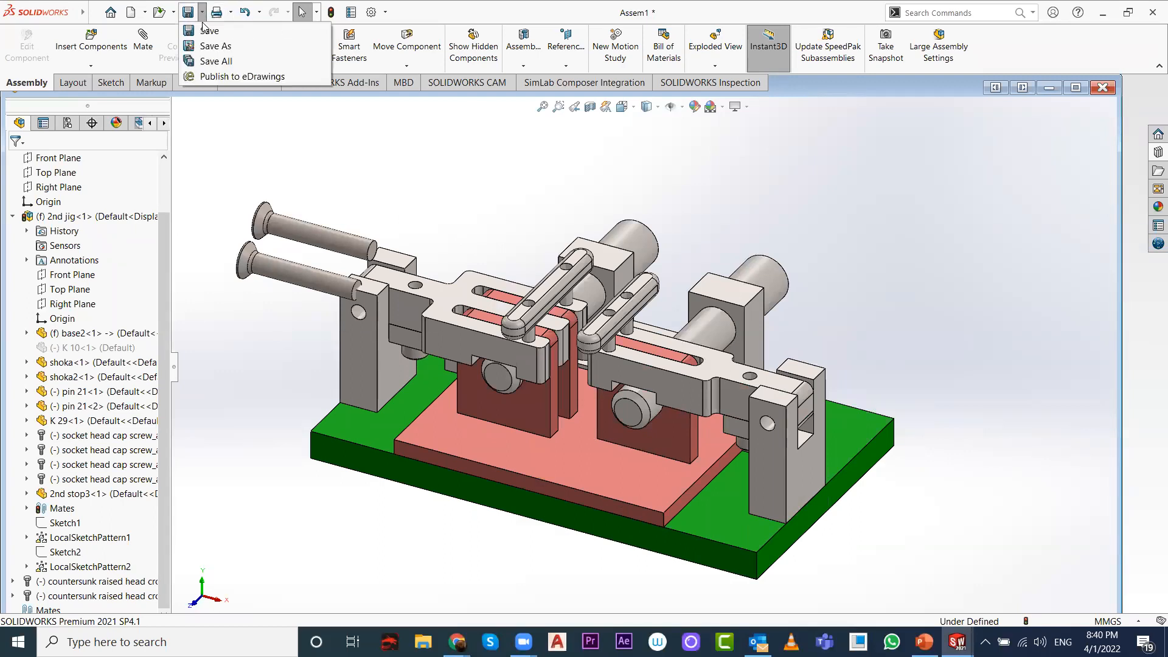
{"action": "left_click", "coordinate": [207, 30]}
{"action": "left_click", "coordinate": [531, 267]}
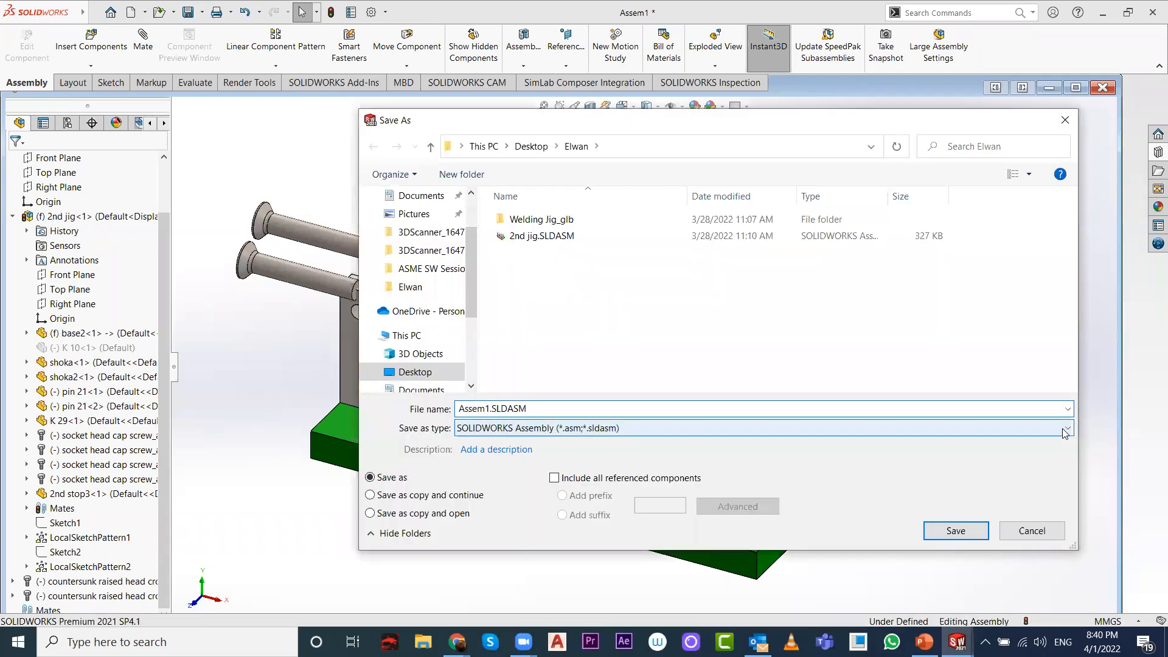
Step: Check the Save as type list for Assem1.SLDASM, then cancel without saving
{"action": "left_click", "coordinate": [1067, 429]}
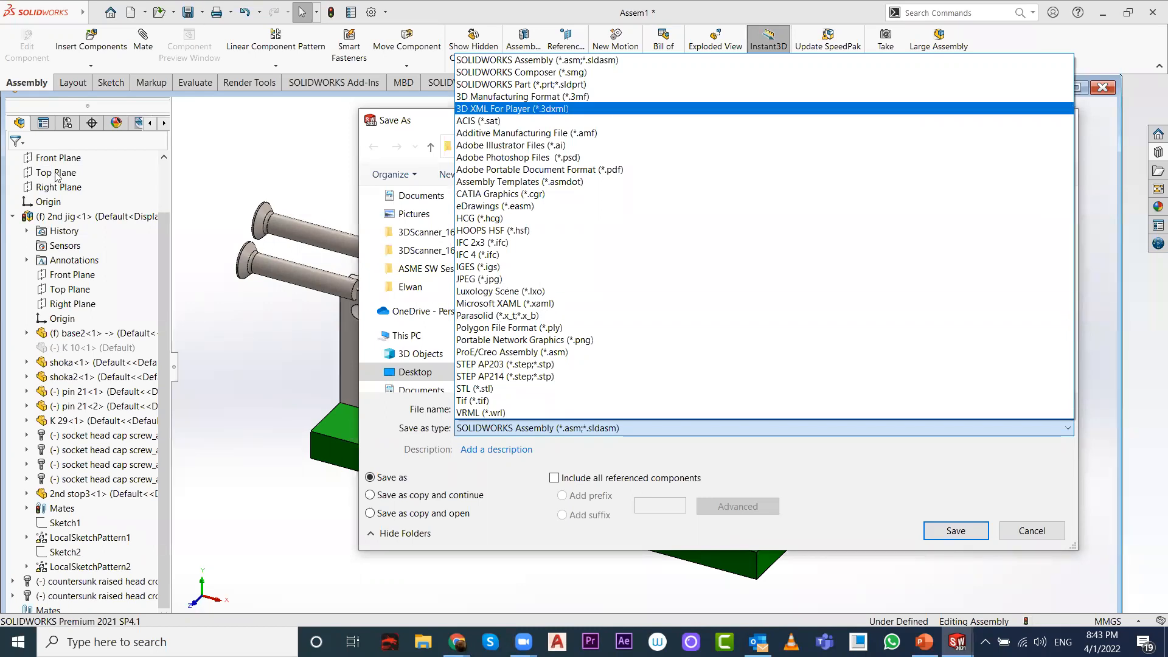
{"action": "left_click", "coordinate": [408, 115]}
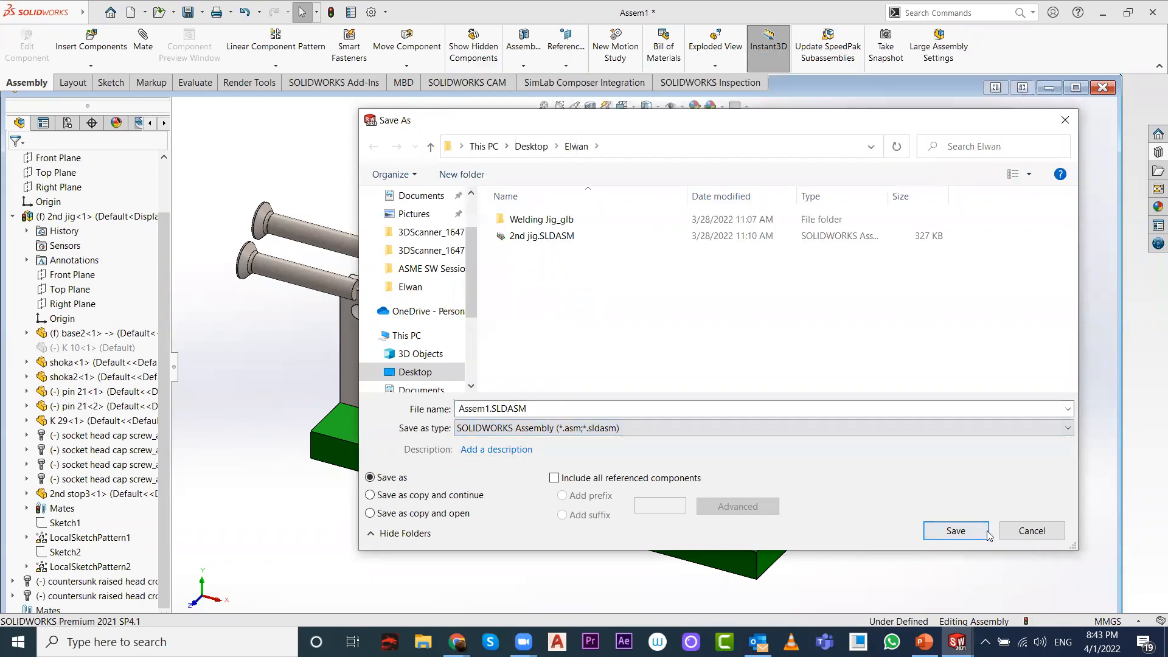
{"action": "left_click", "coordinate": [1012, 535]}
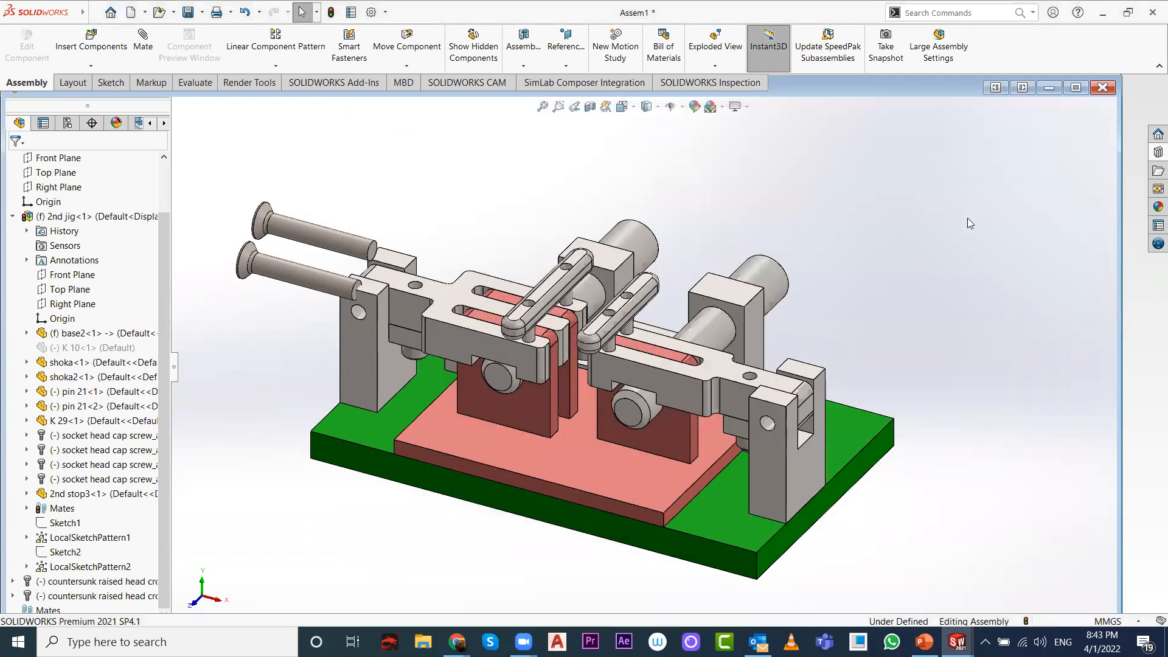
Step: Minimize SOLIDWORKS and launch Creo Parametric 8.0 from its desktop shortcut
{"action": "left_click", "coordinate": [1103, 13]}
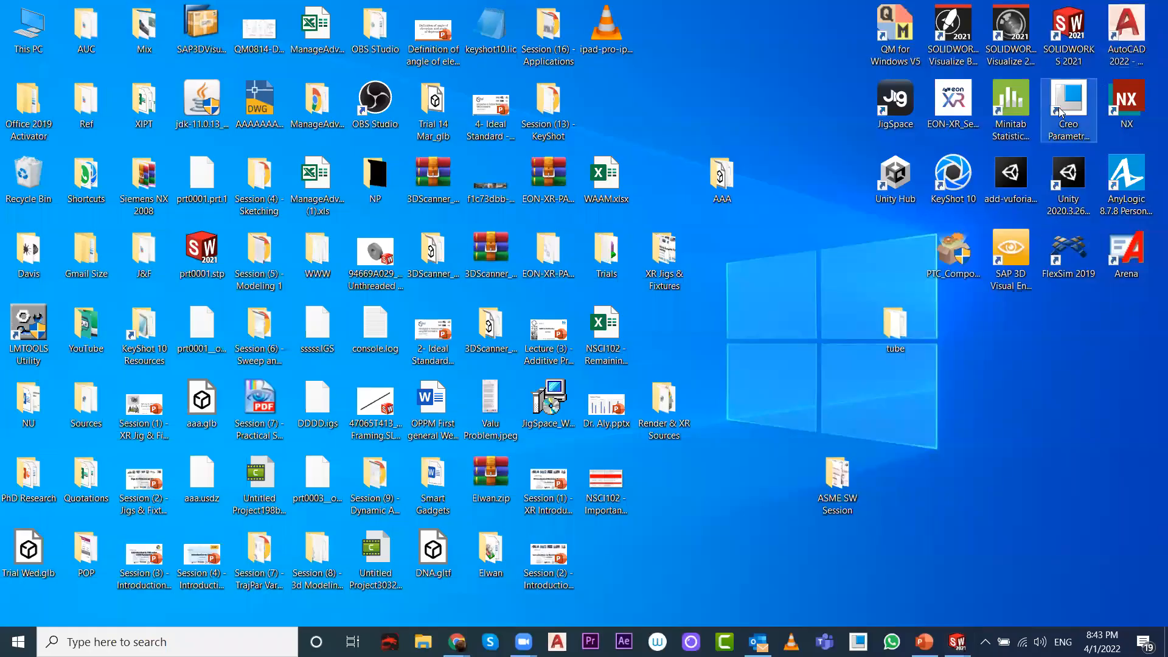
{"action": "double_click", "coordinate": [1074, 125]}
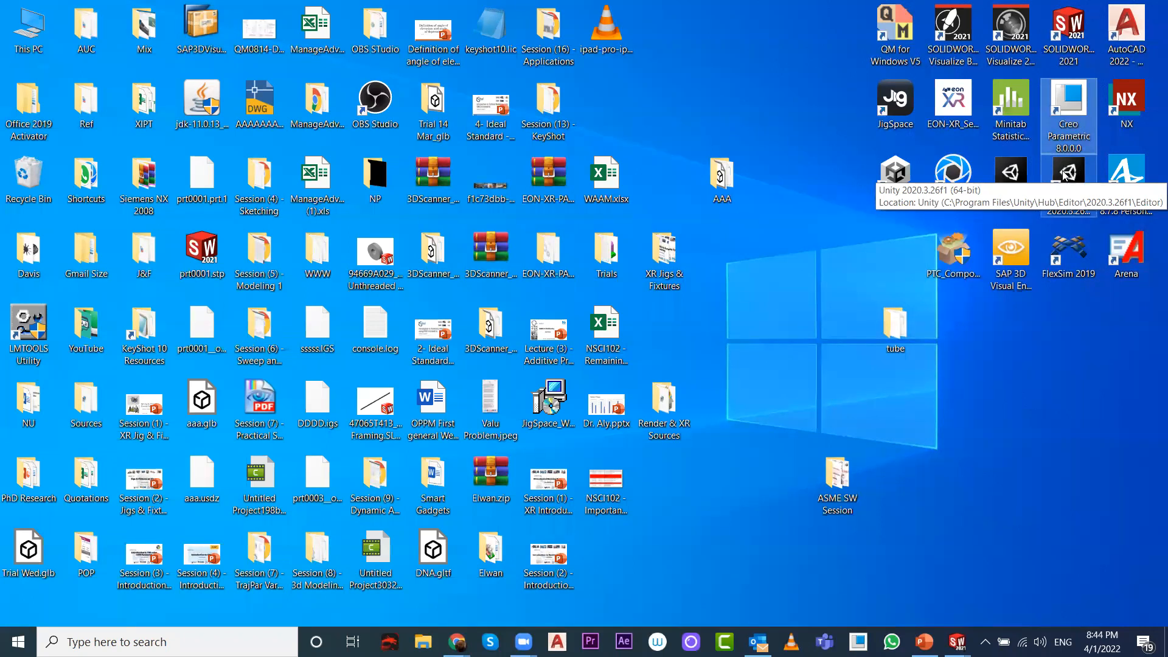
{"action": "mouse_move", "coordinate": [963, 633]}
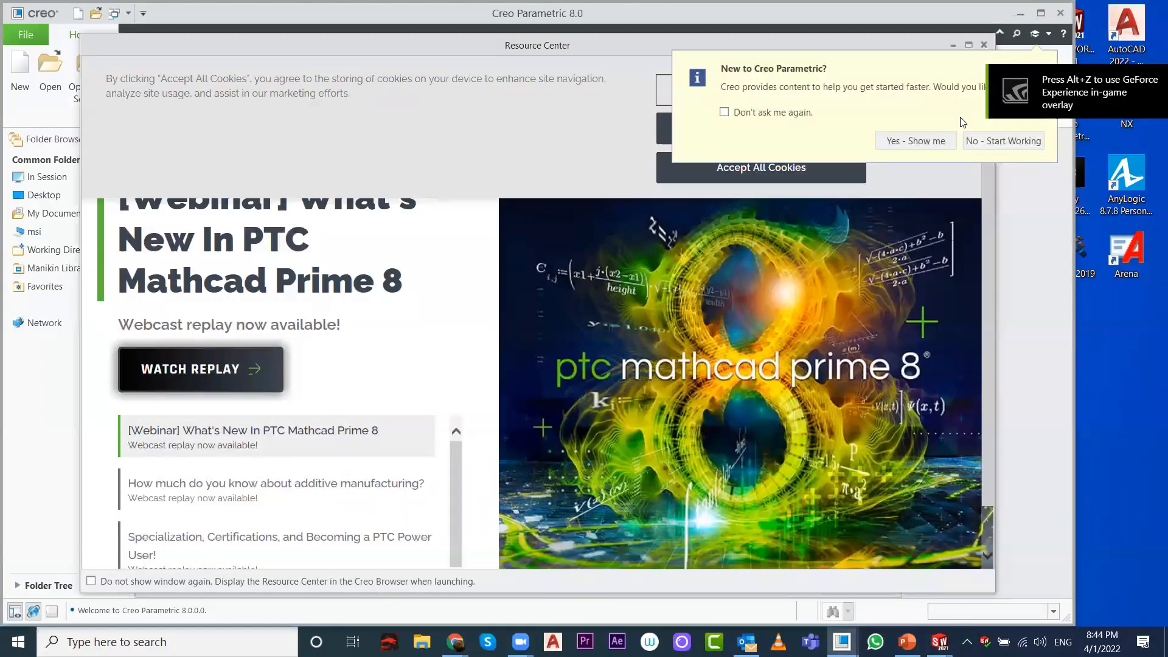
Step: Skip the New to Creo prompt, close the Resource Center, and bring up File Open
{"action": "left_click", "coordinate": [1004, 141]}
{"action": "left_click", "coordinate": [984, 45]}
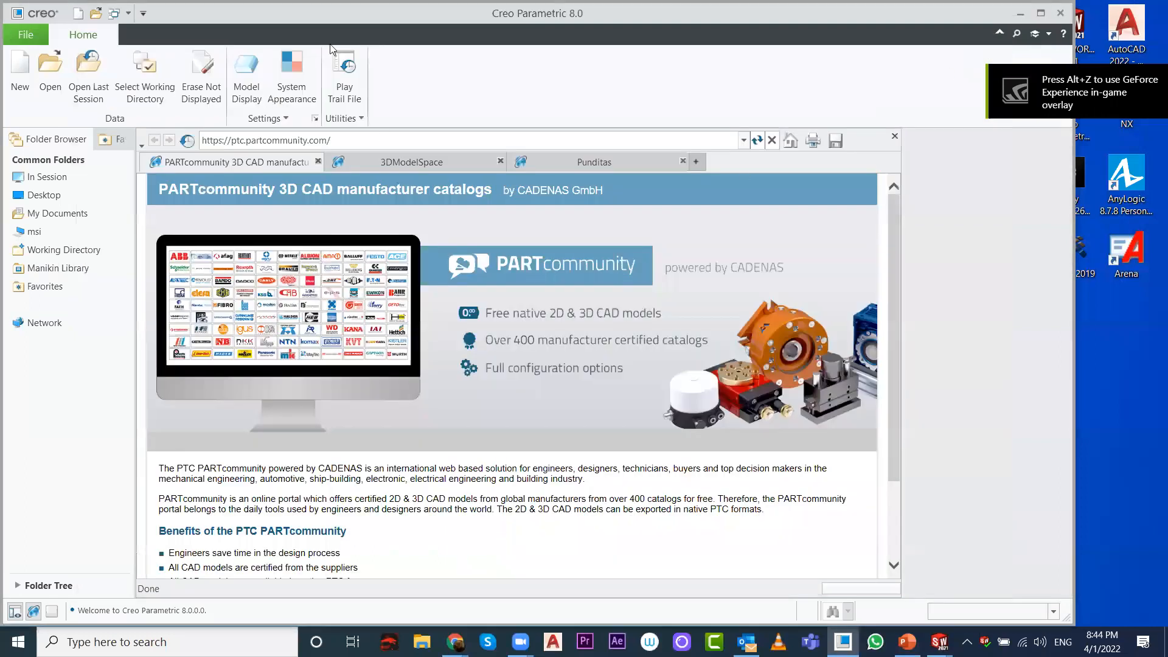
{"action": "left_click", "coordinate": [48, 86]}
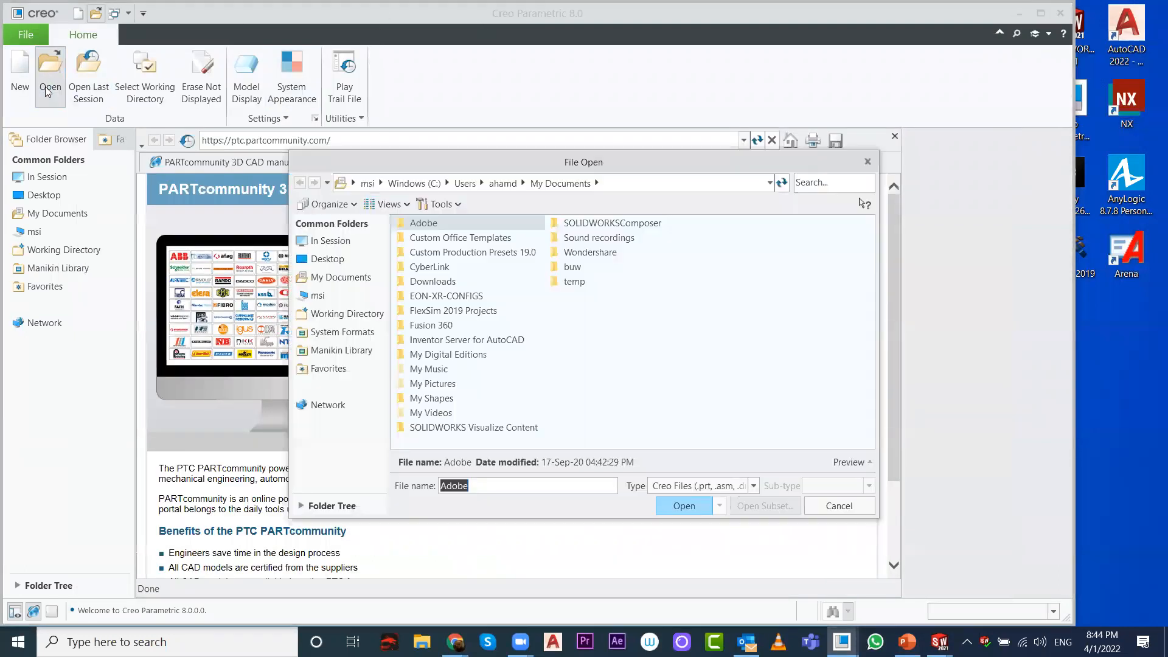
{"action": "left_click", "coordinate": [724, 485]}
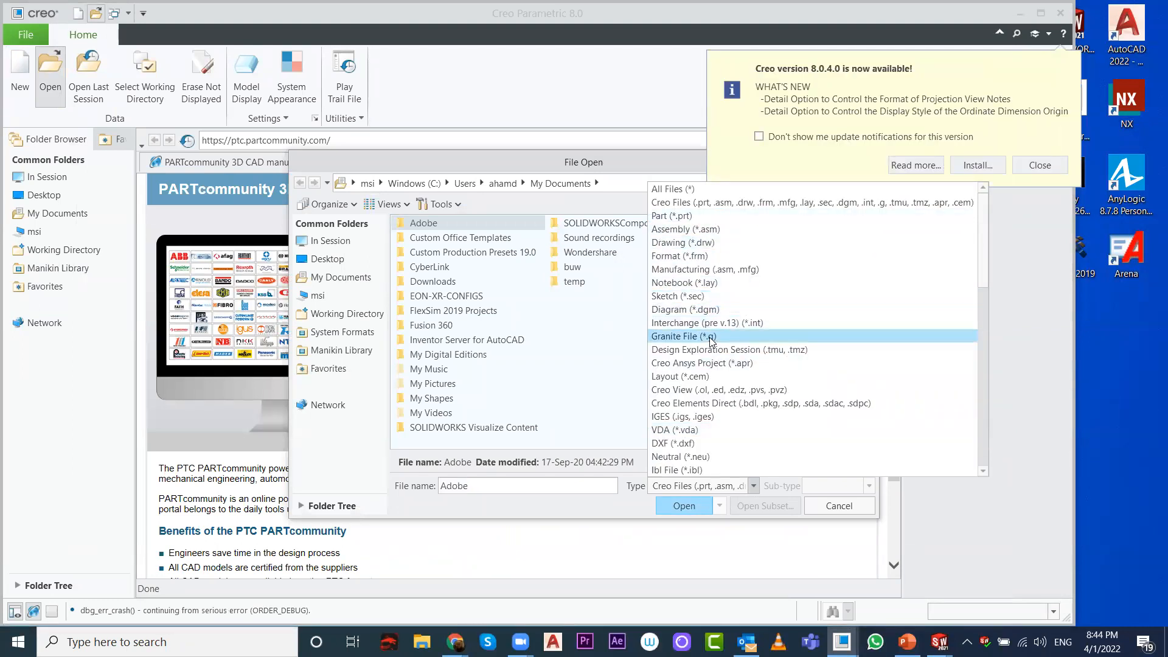
{"action": "scroll", "coordinate": [707, 378], "scroll_direction": "down", "scroll_amount": 4}
{"action": "scroll", "coordinate": [707, 381], "scroll_direction": "down", "scroll_amount": 5}
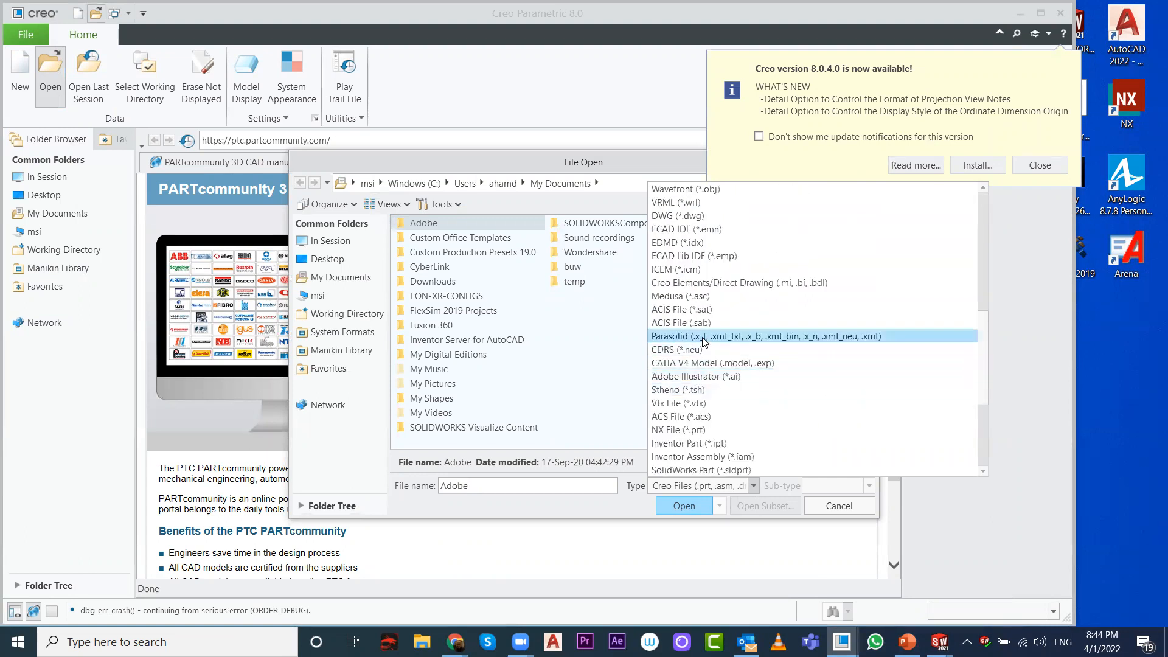
{"action": "scroll", "coordinate": [720, 450], "scroll_direction": "down", "scroll_amount": 1}
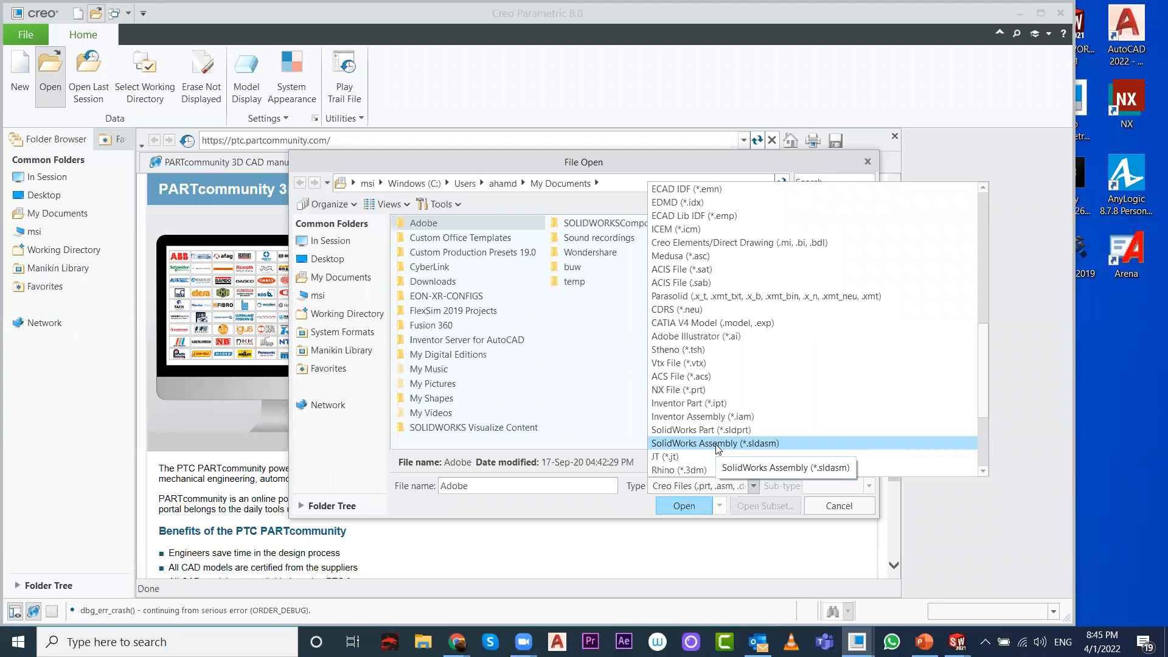
{"action": "left_click", "coordinate": [824, 514]}
Step: Cancel Creo's File Open dialog and return to the SOLIDWORKS Assem1 window
{"action": "left_click", "coordinate": [824, 507]}
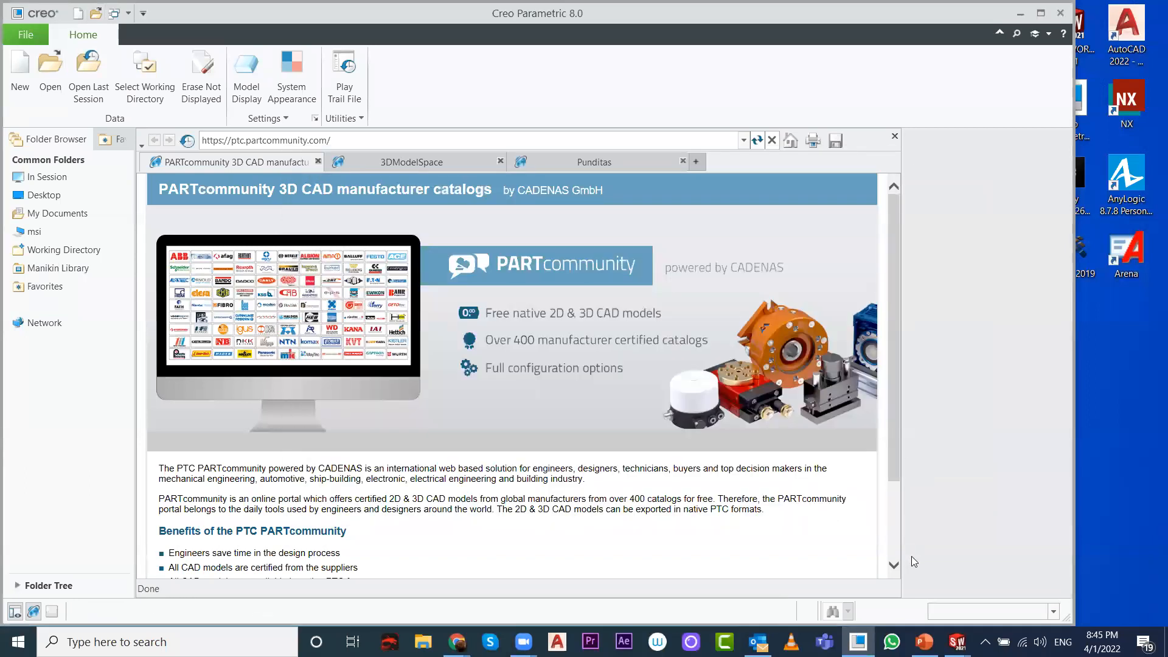
{"action": "mouse_move", "coordinate": [957, 640]}
{"action": "left_click", "coordinate": [891, 601]}
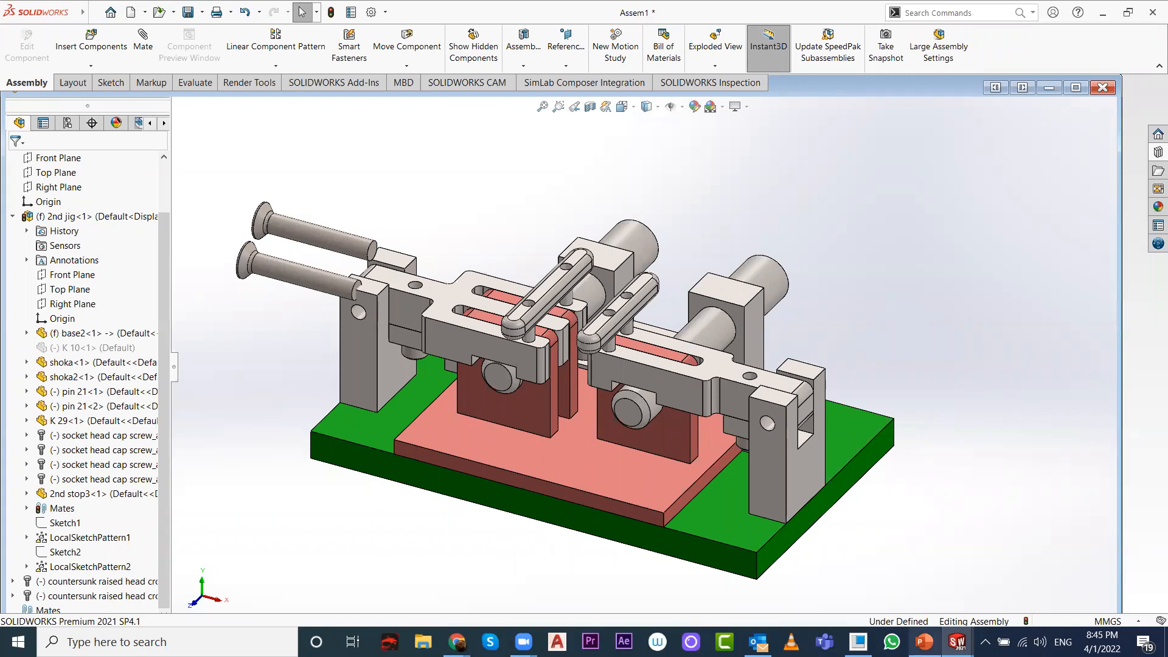
Step: Bring the Creo Parametric 8.0 window with the PARTcommunity page to the front
{"action": "mouse_move", "coordinate": [919, 640]}
{"action": "mouse_move", "coordinate": [858, 640]}
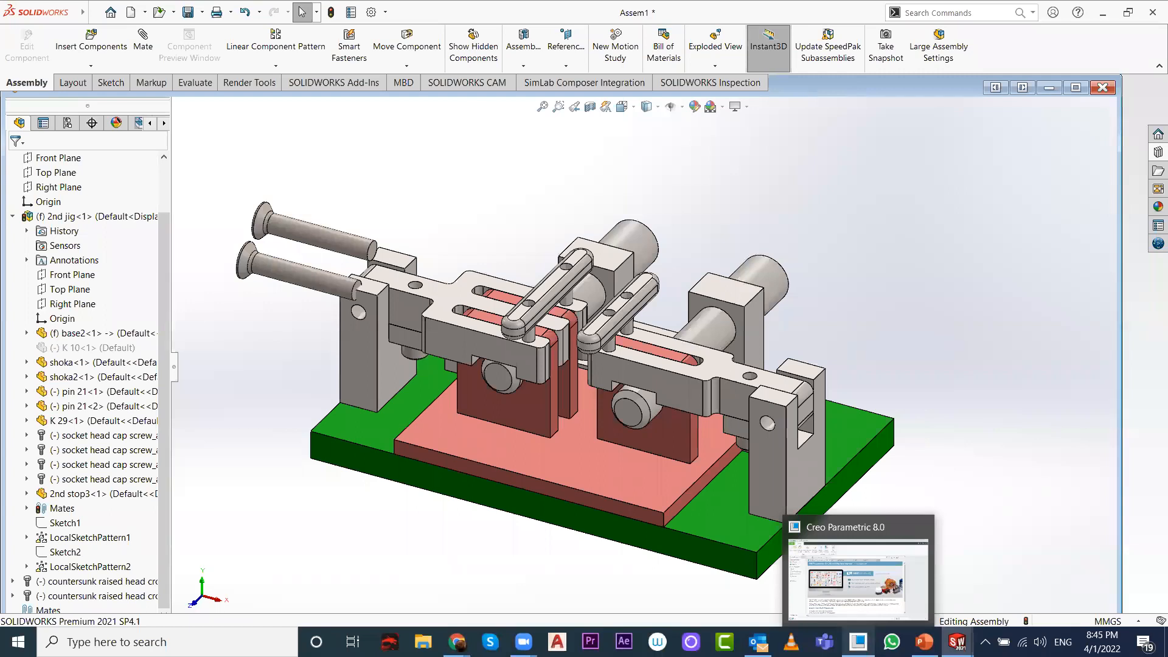
{"action": "left_click", "coordinate": [858, 642]}
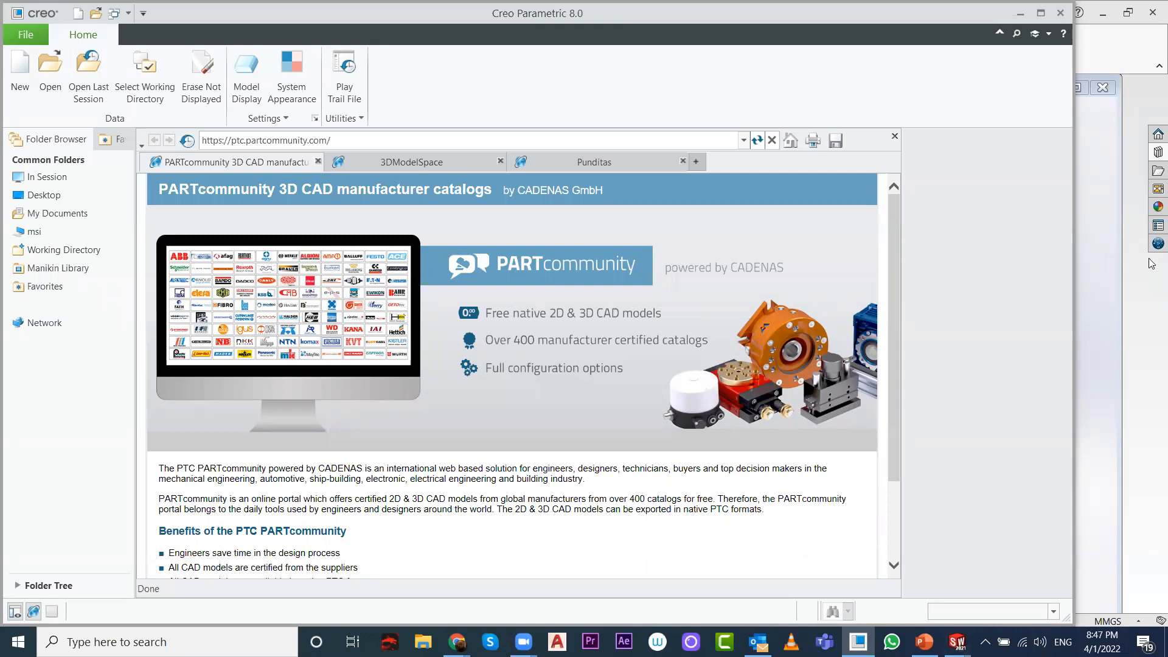
Step: Use Alt+Tab to return to the SOLIDWORKS Assem1 welding-jig window
{"action": "key", "text": "alt+Tab"}
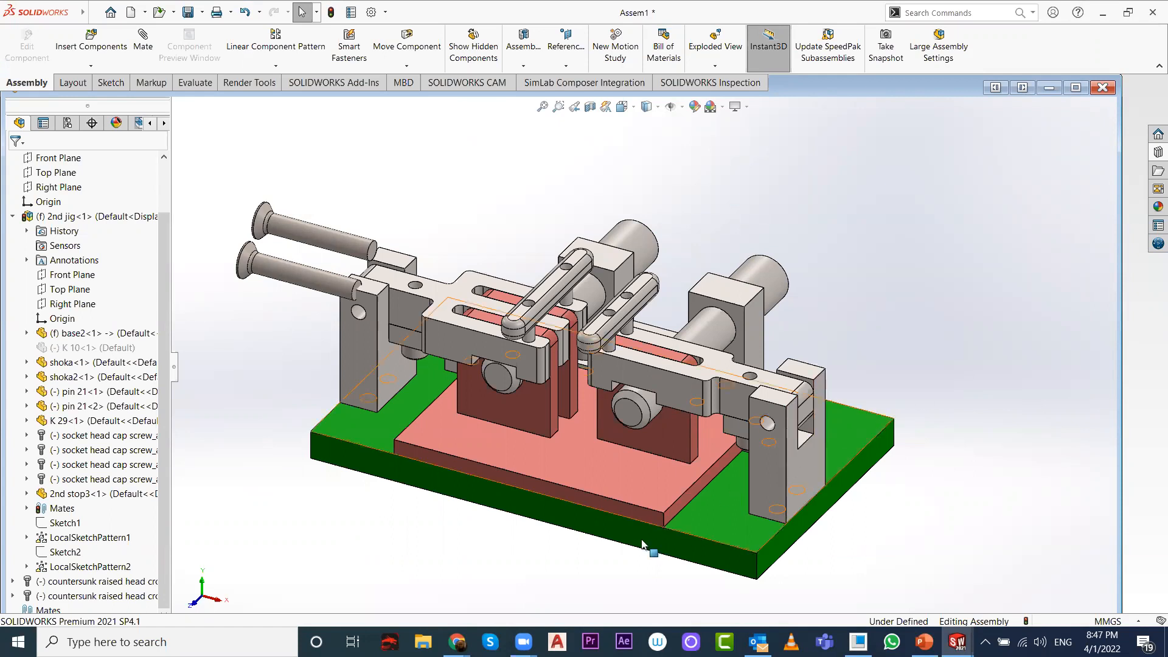
{"action": "mouse_move", "coordinate": [523, 640]}
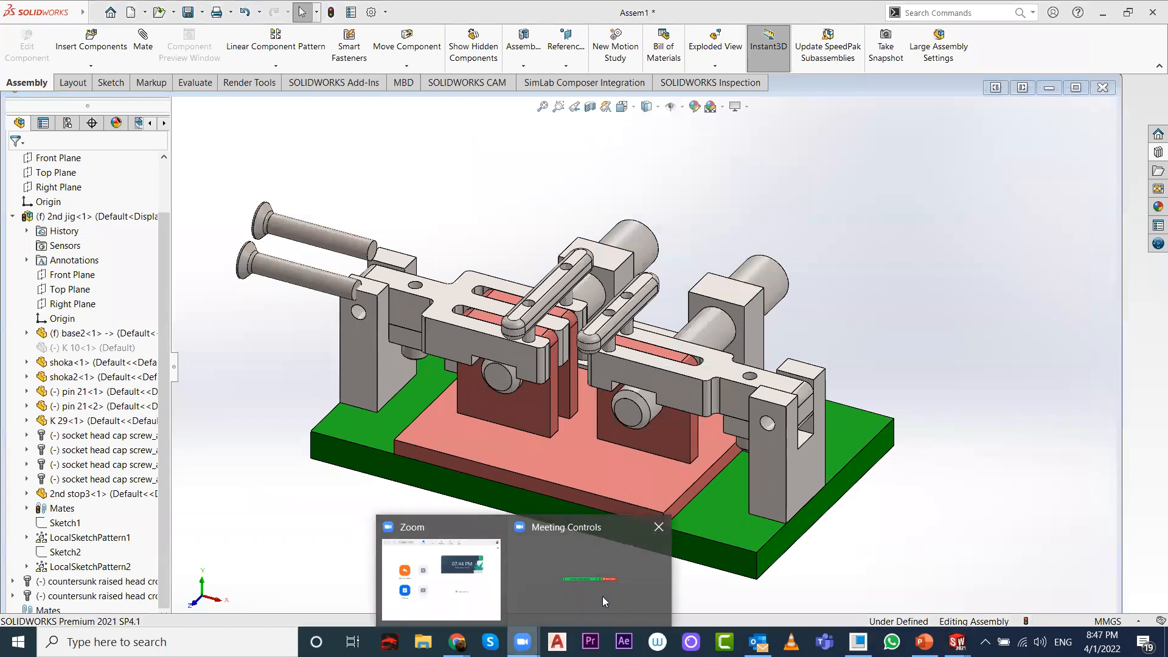